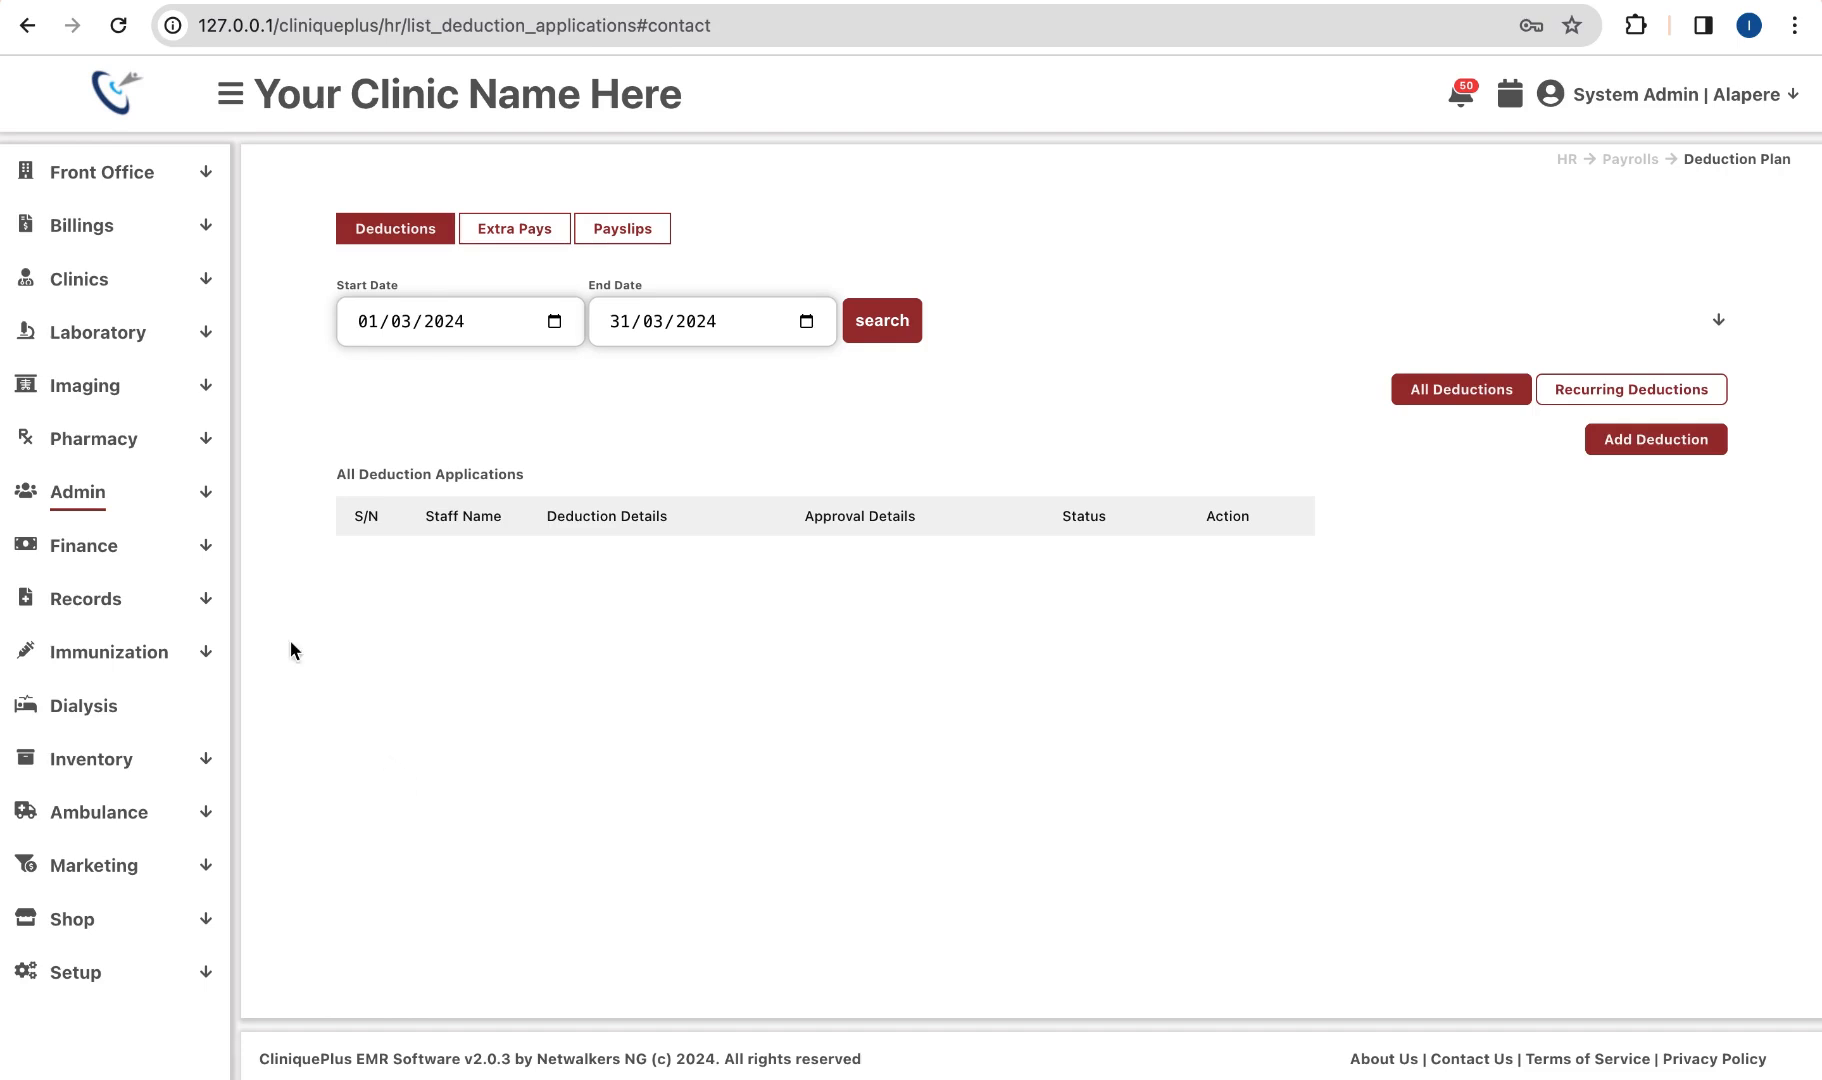
# Step: Open Records > Patients to list the three test patients awaiting pre-registration continuation
pyautogui.click(143, 601)
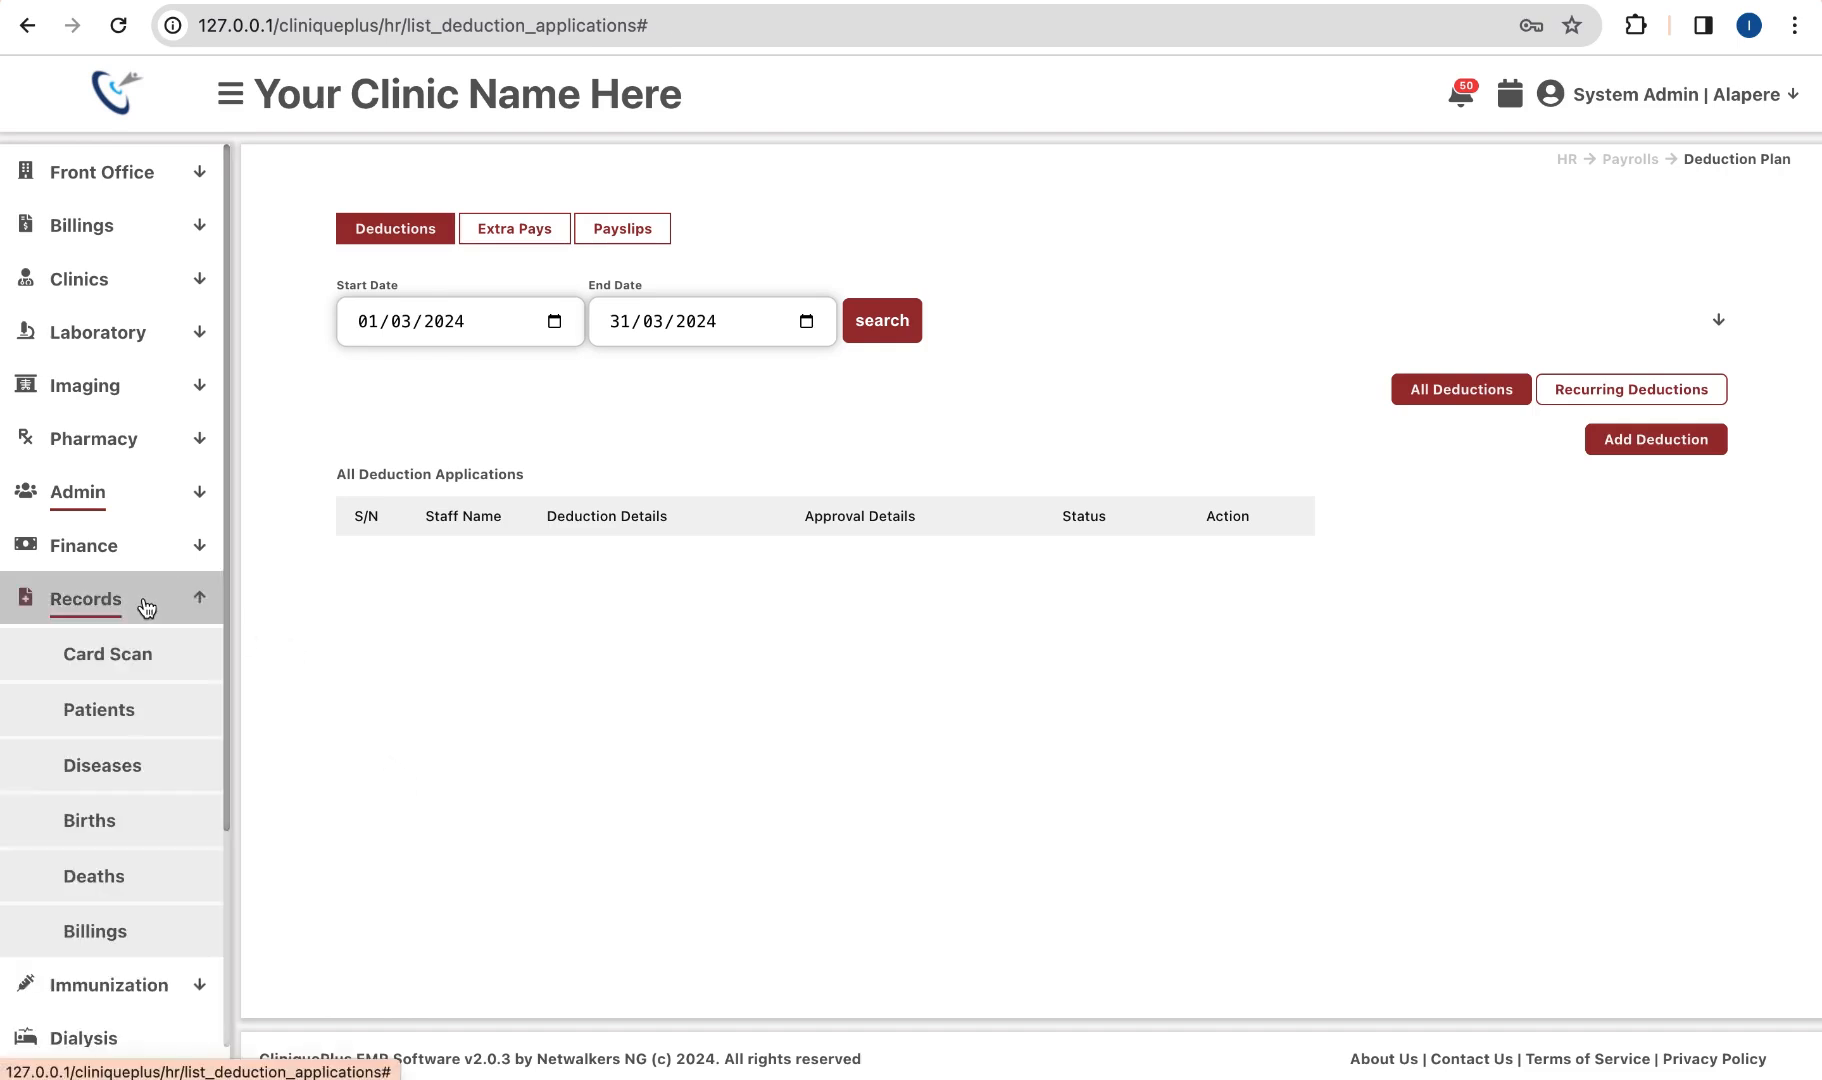
pyautogui.scroll(5, 89, 711)
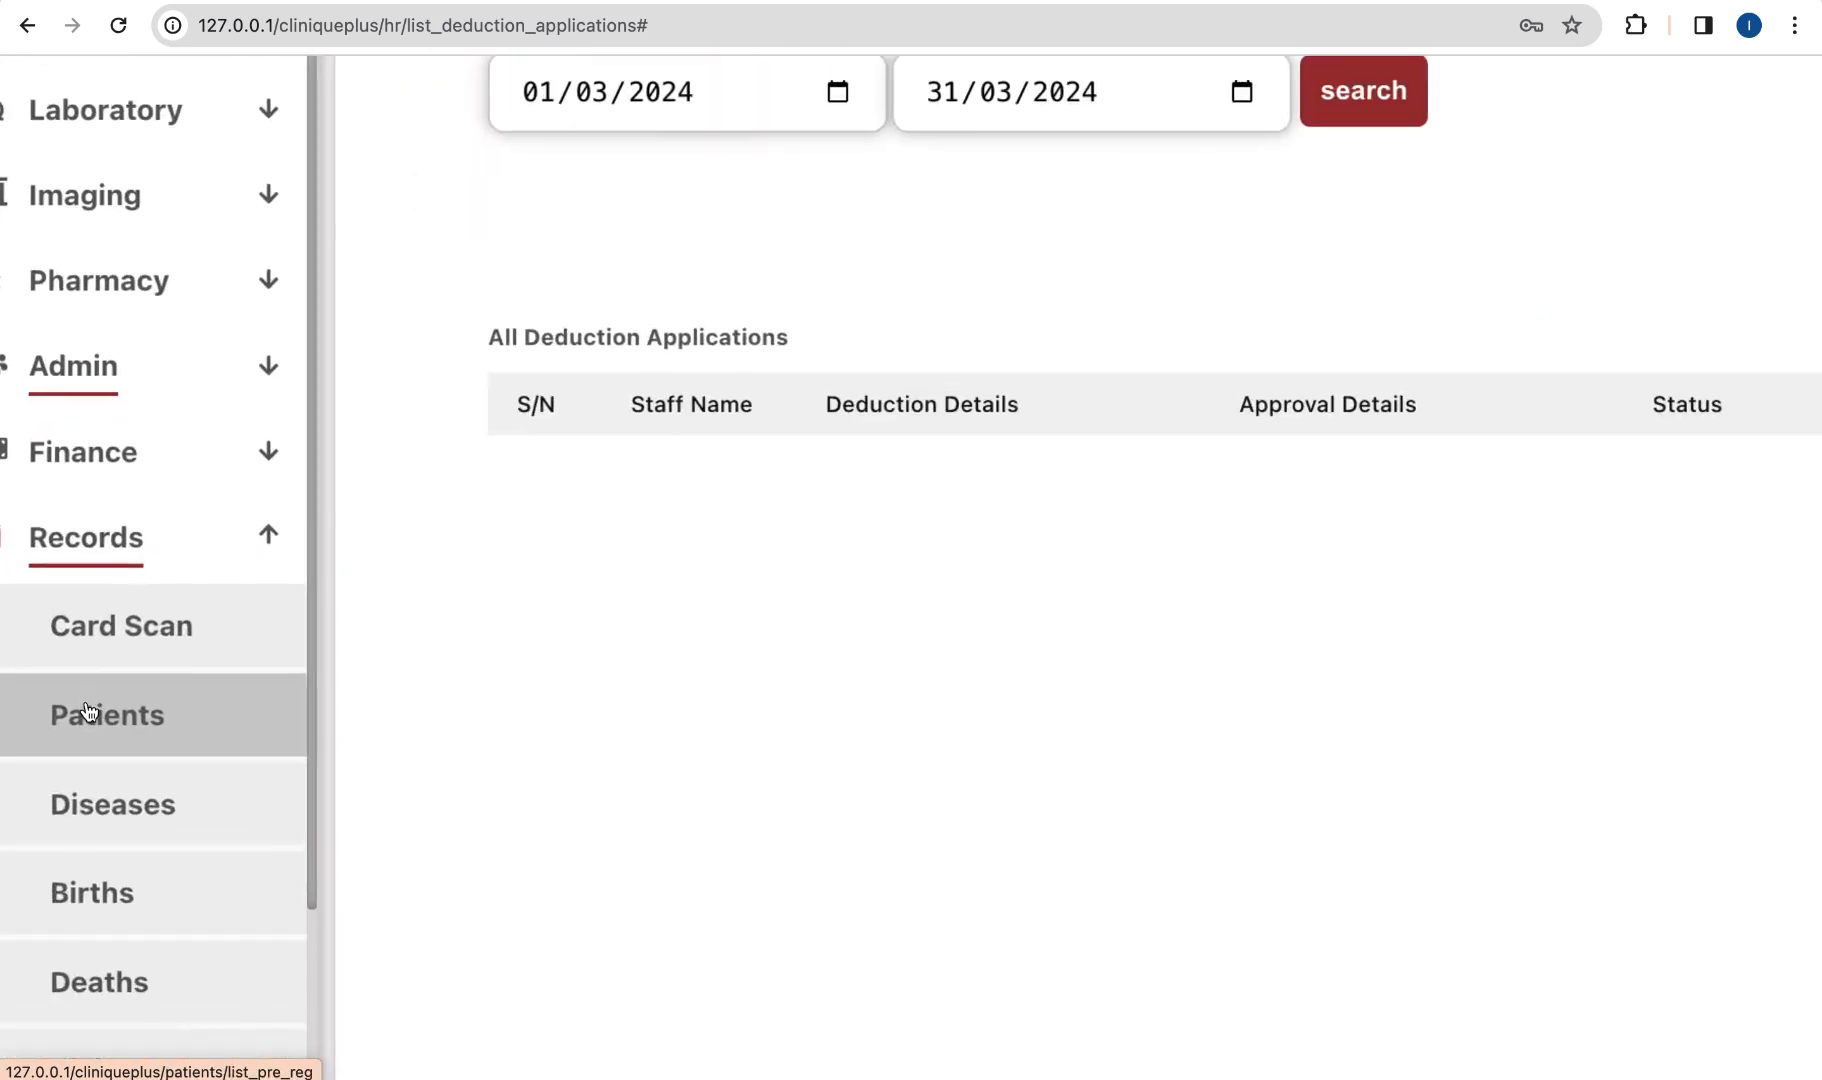
pyautogui.hscroll(-1, 89, 711)
pyautogui.scroll(-1, 89, 711)
pyautogui.click(163, 700)
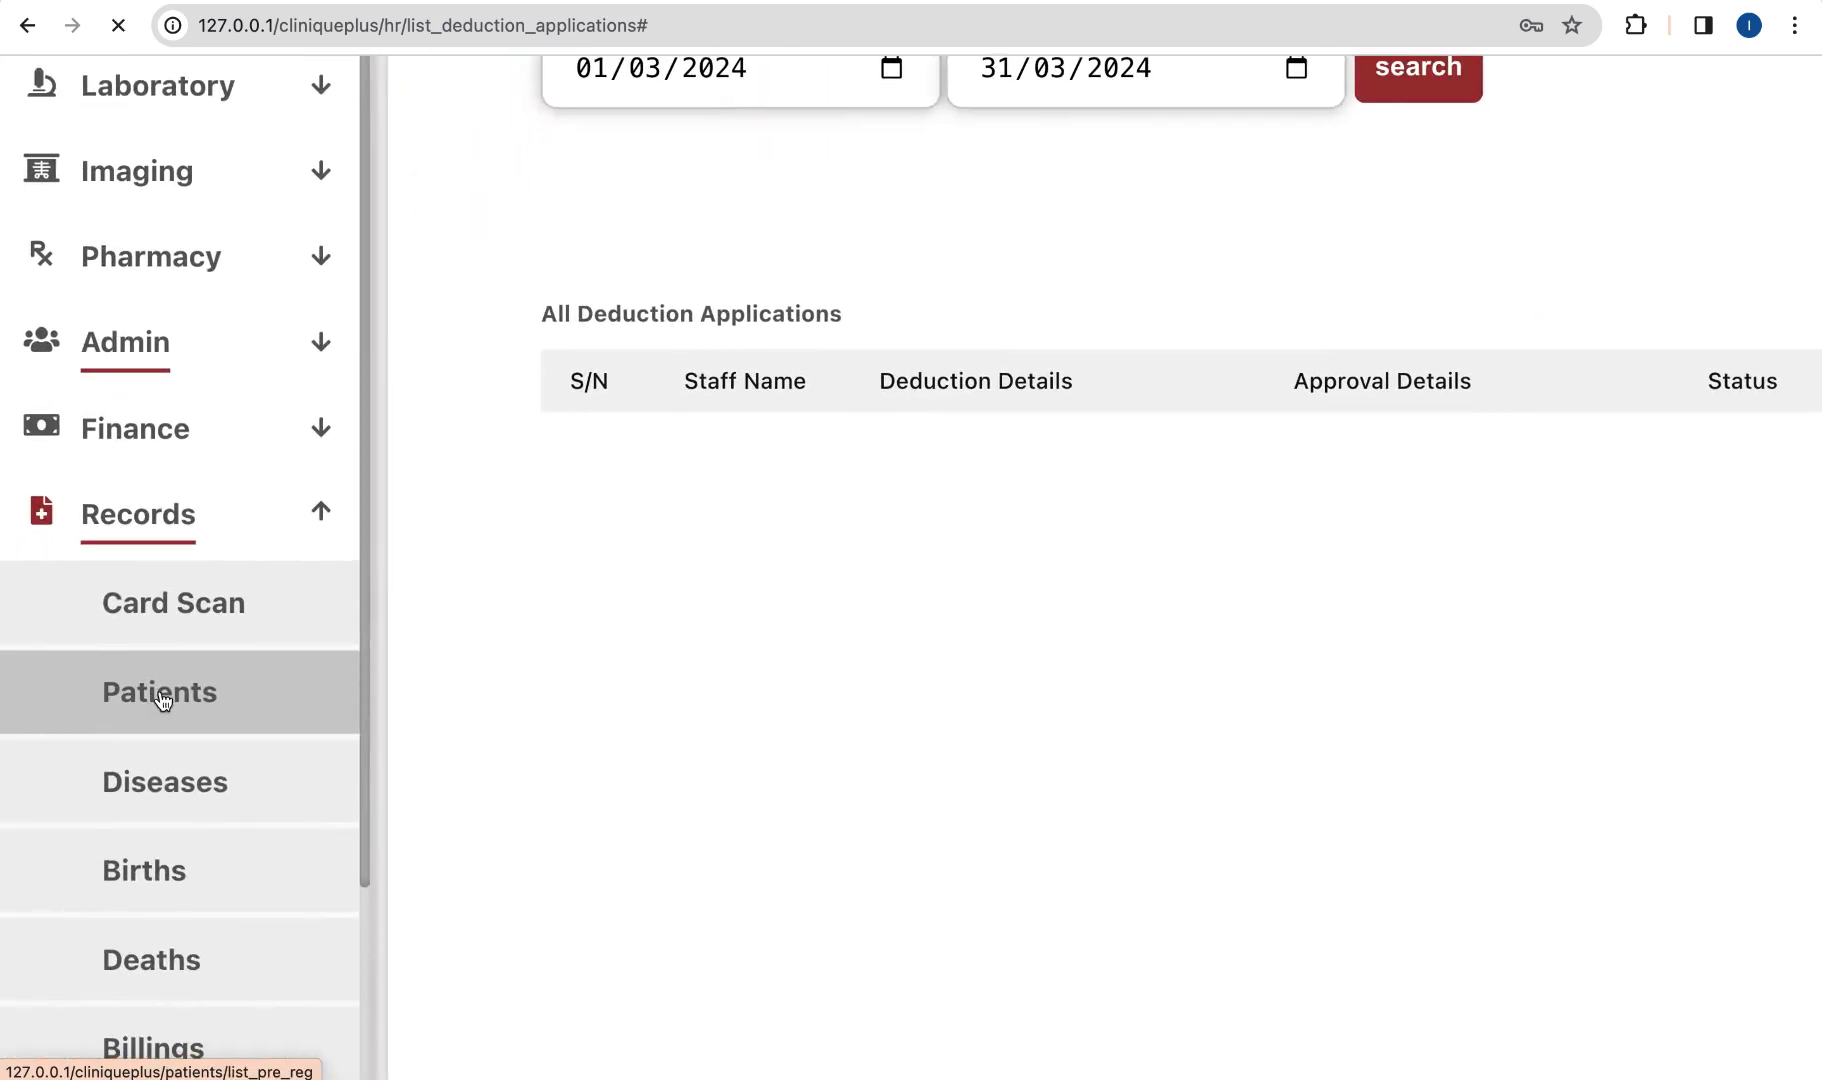
pyautogui.scroll(5, 747, 531)
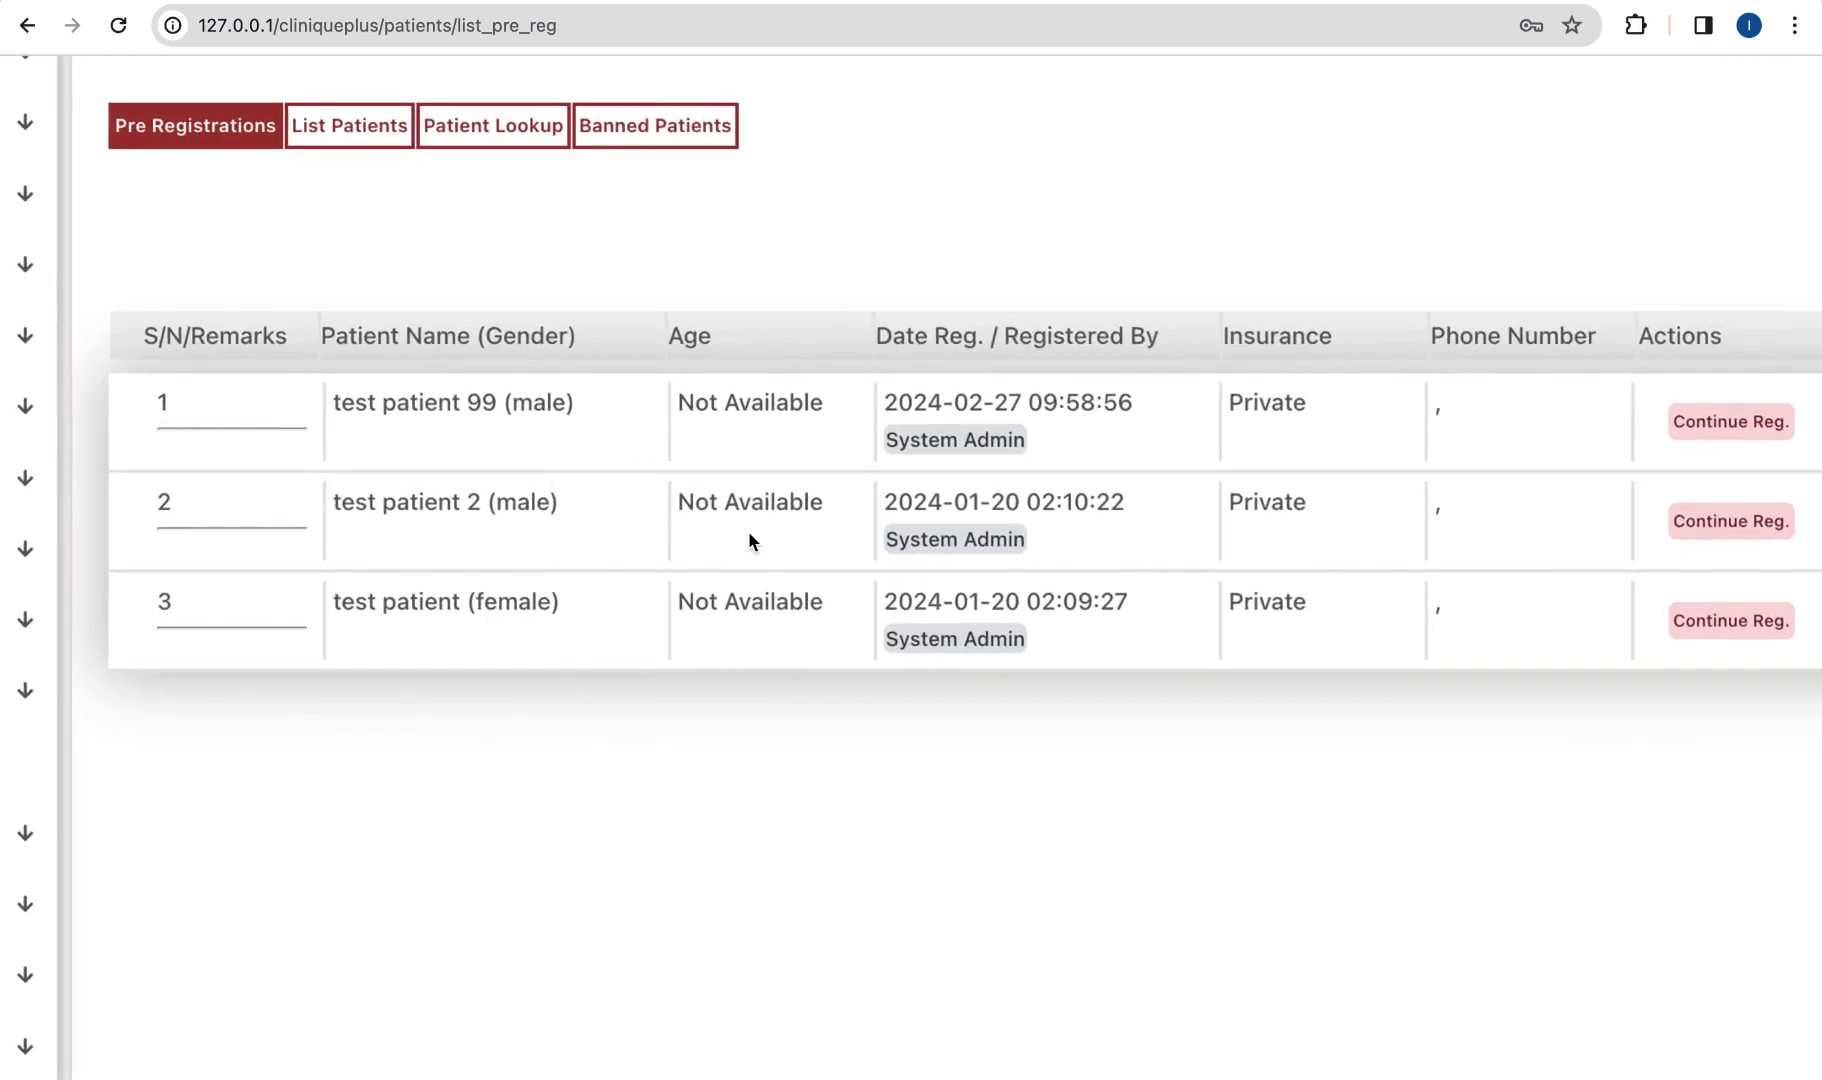
pyautogui.scroll(1, 749, 533)
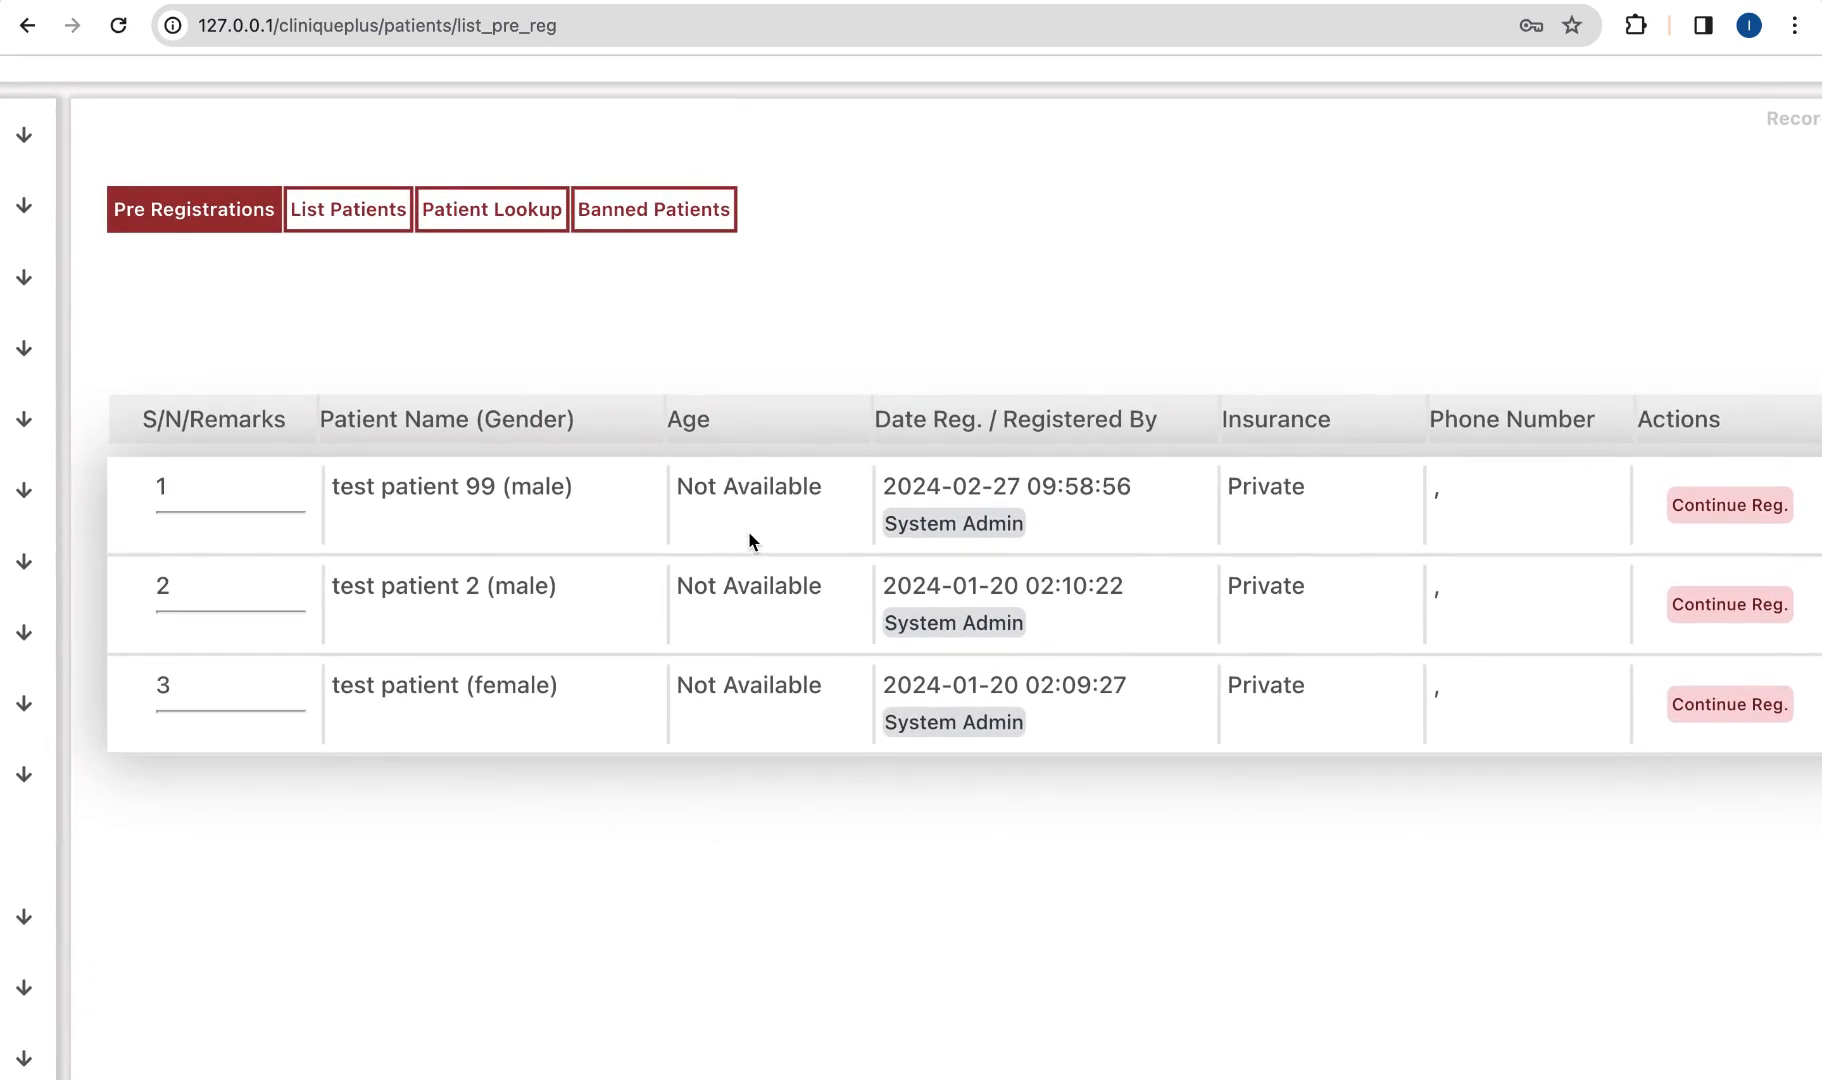
pyautogui.hscroll(3, 1282, 488)
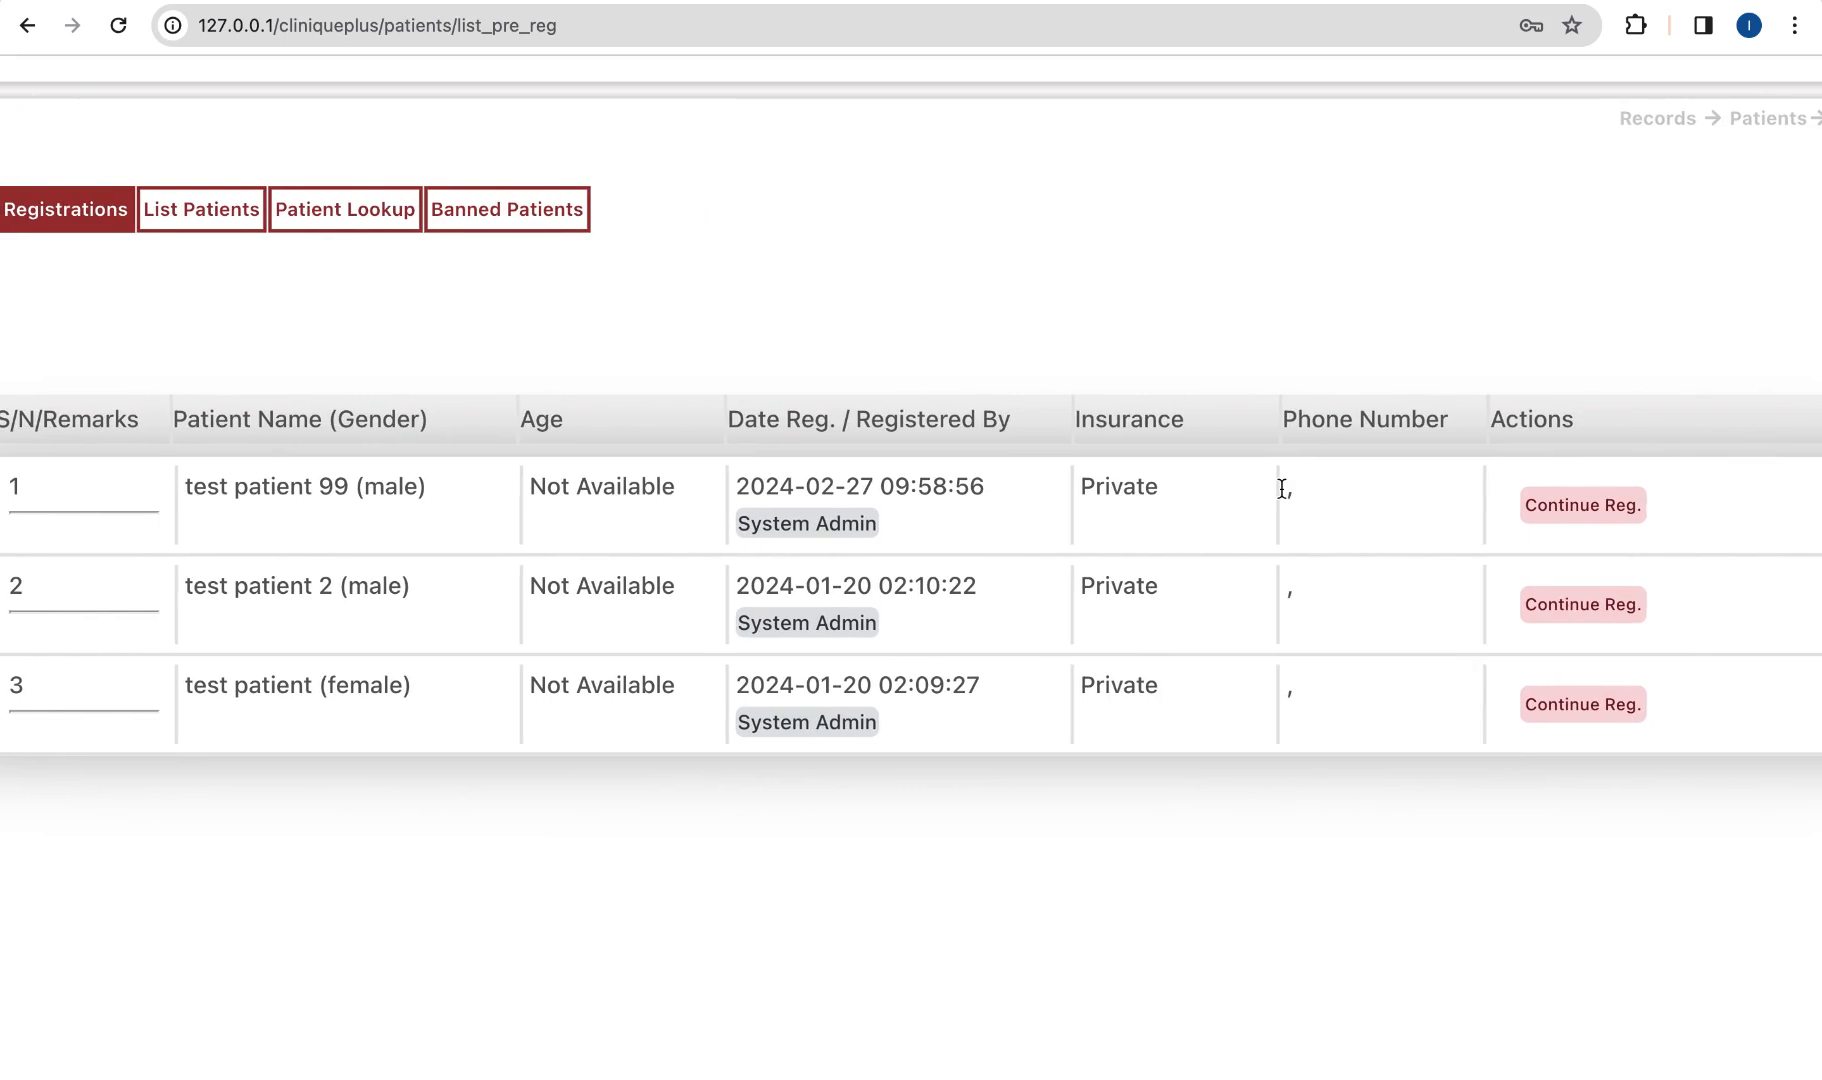
pyautogui.hscroll(4, 1282, 488)
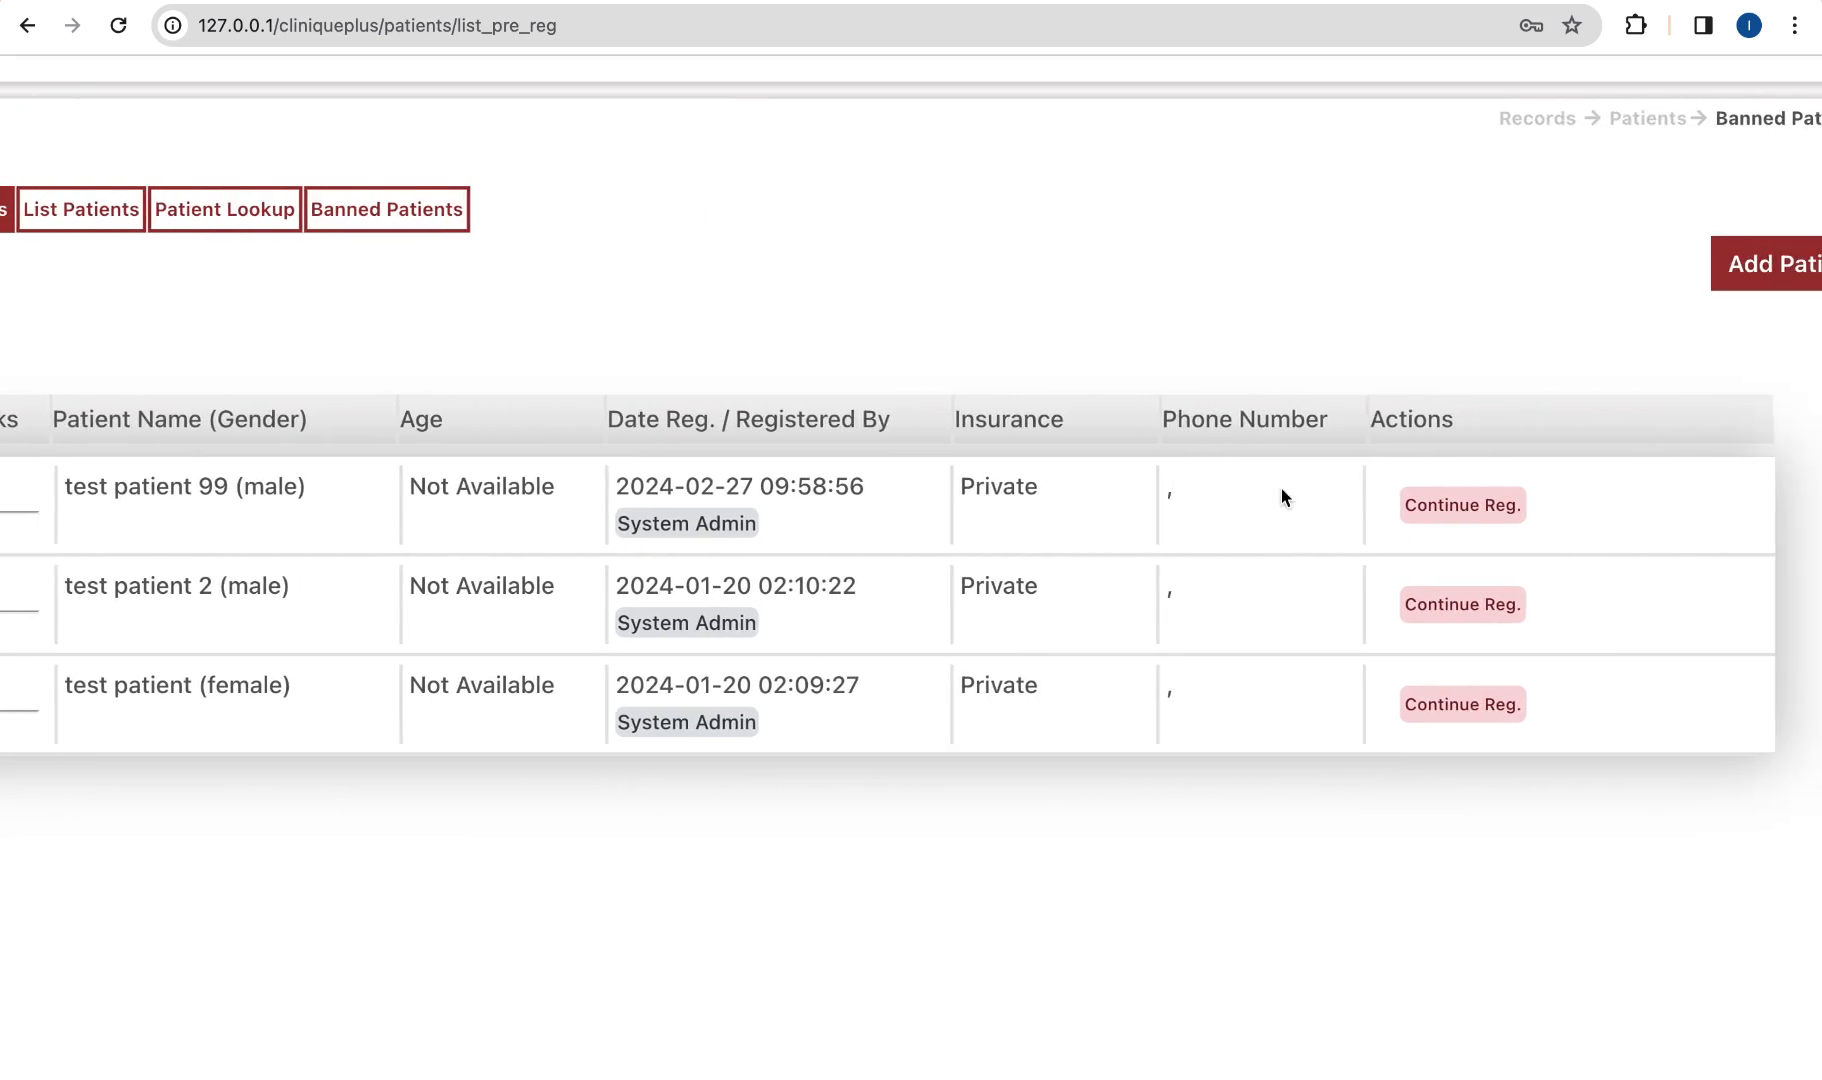
# Step: Start a new patient pre-registration with the patient's full name and Male gender
pyautogui.click(1708, 275)
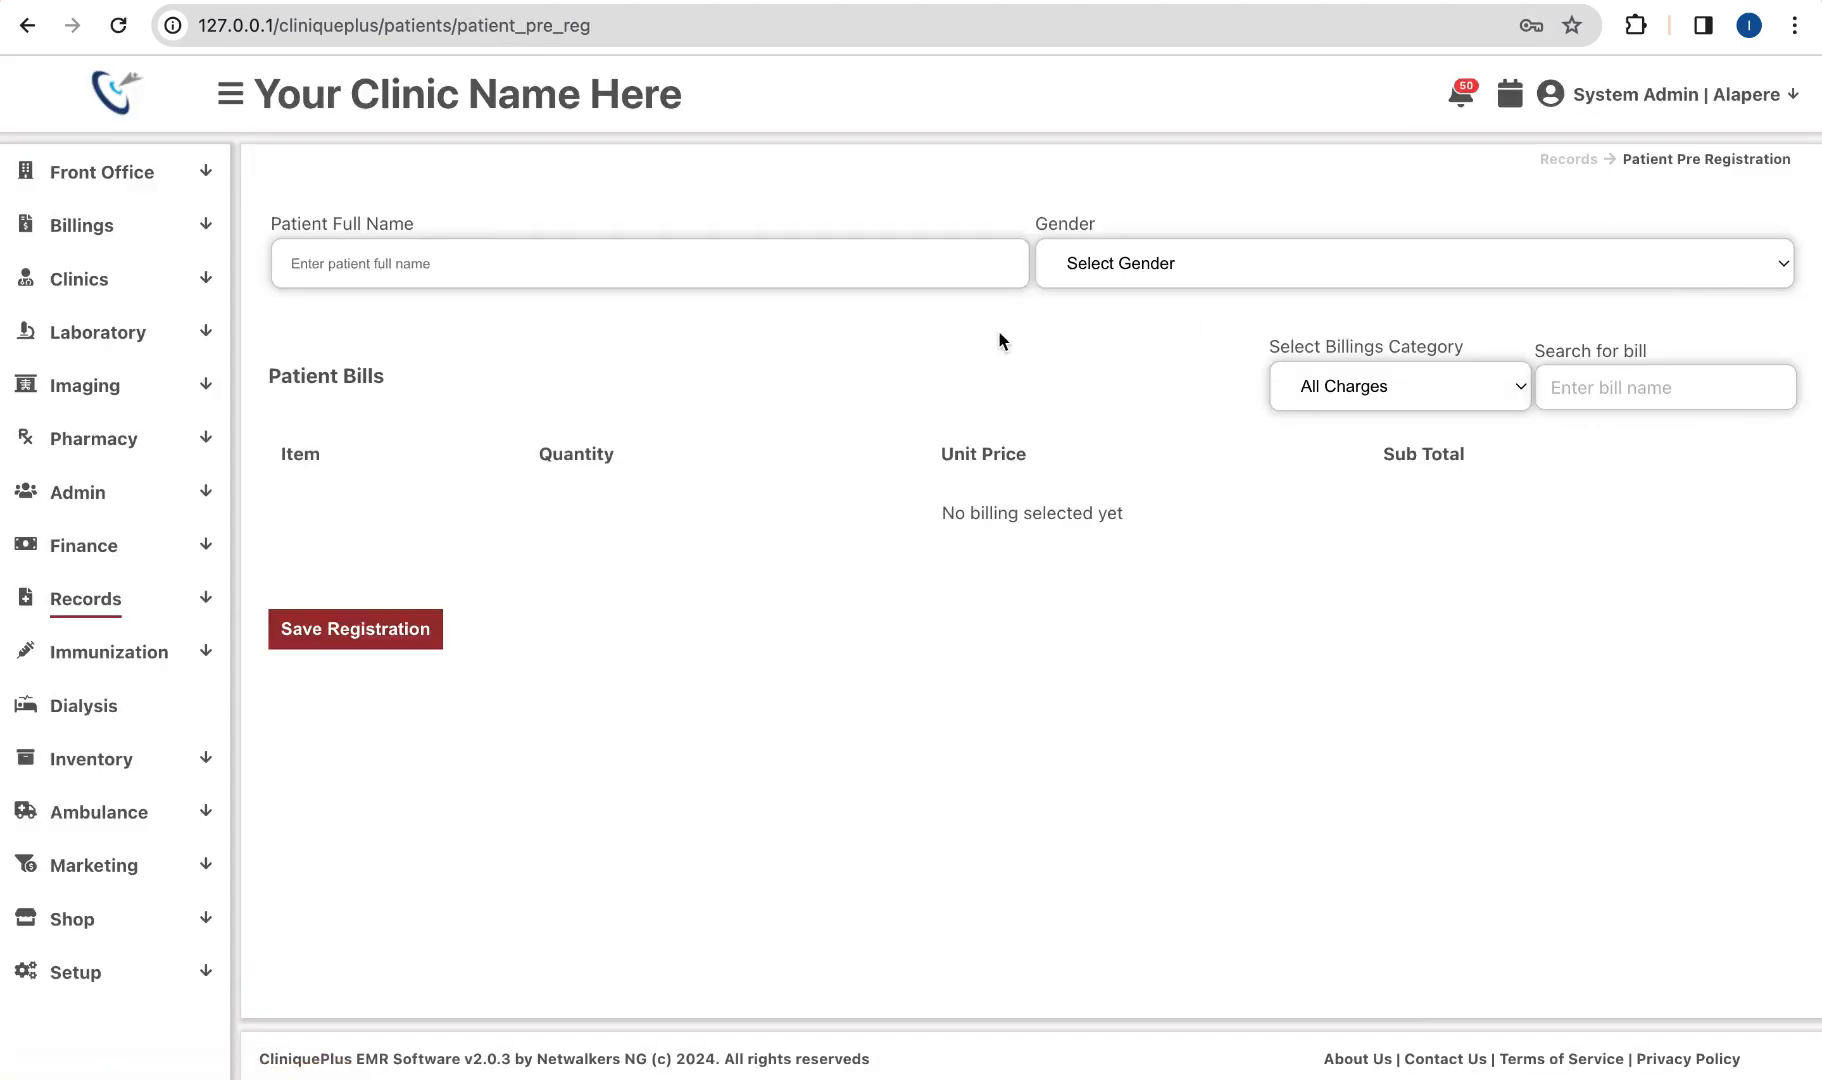
pyautogui.click(685, 270)
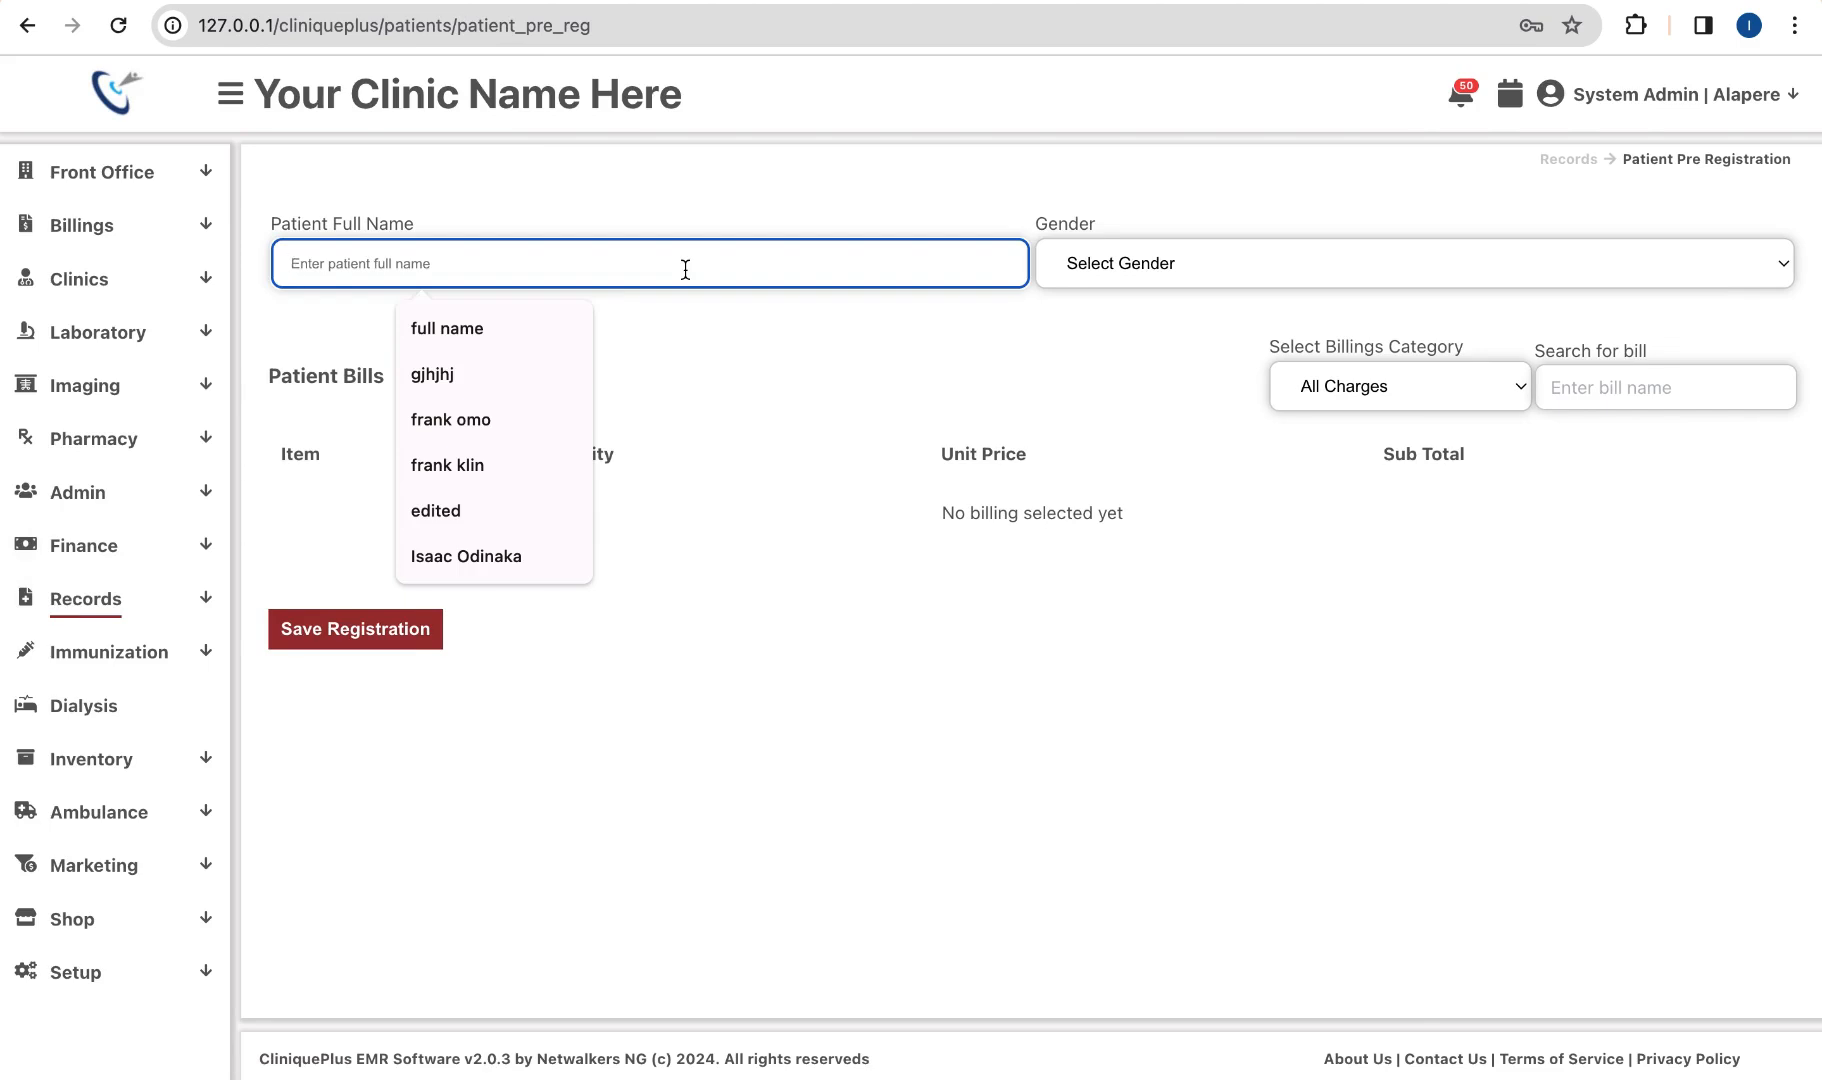
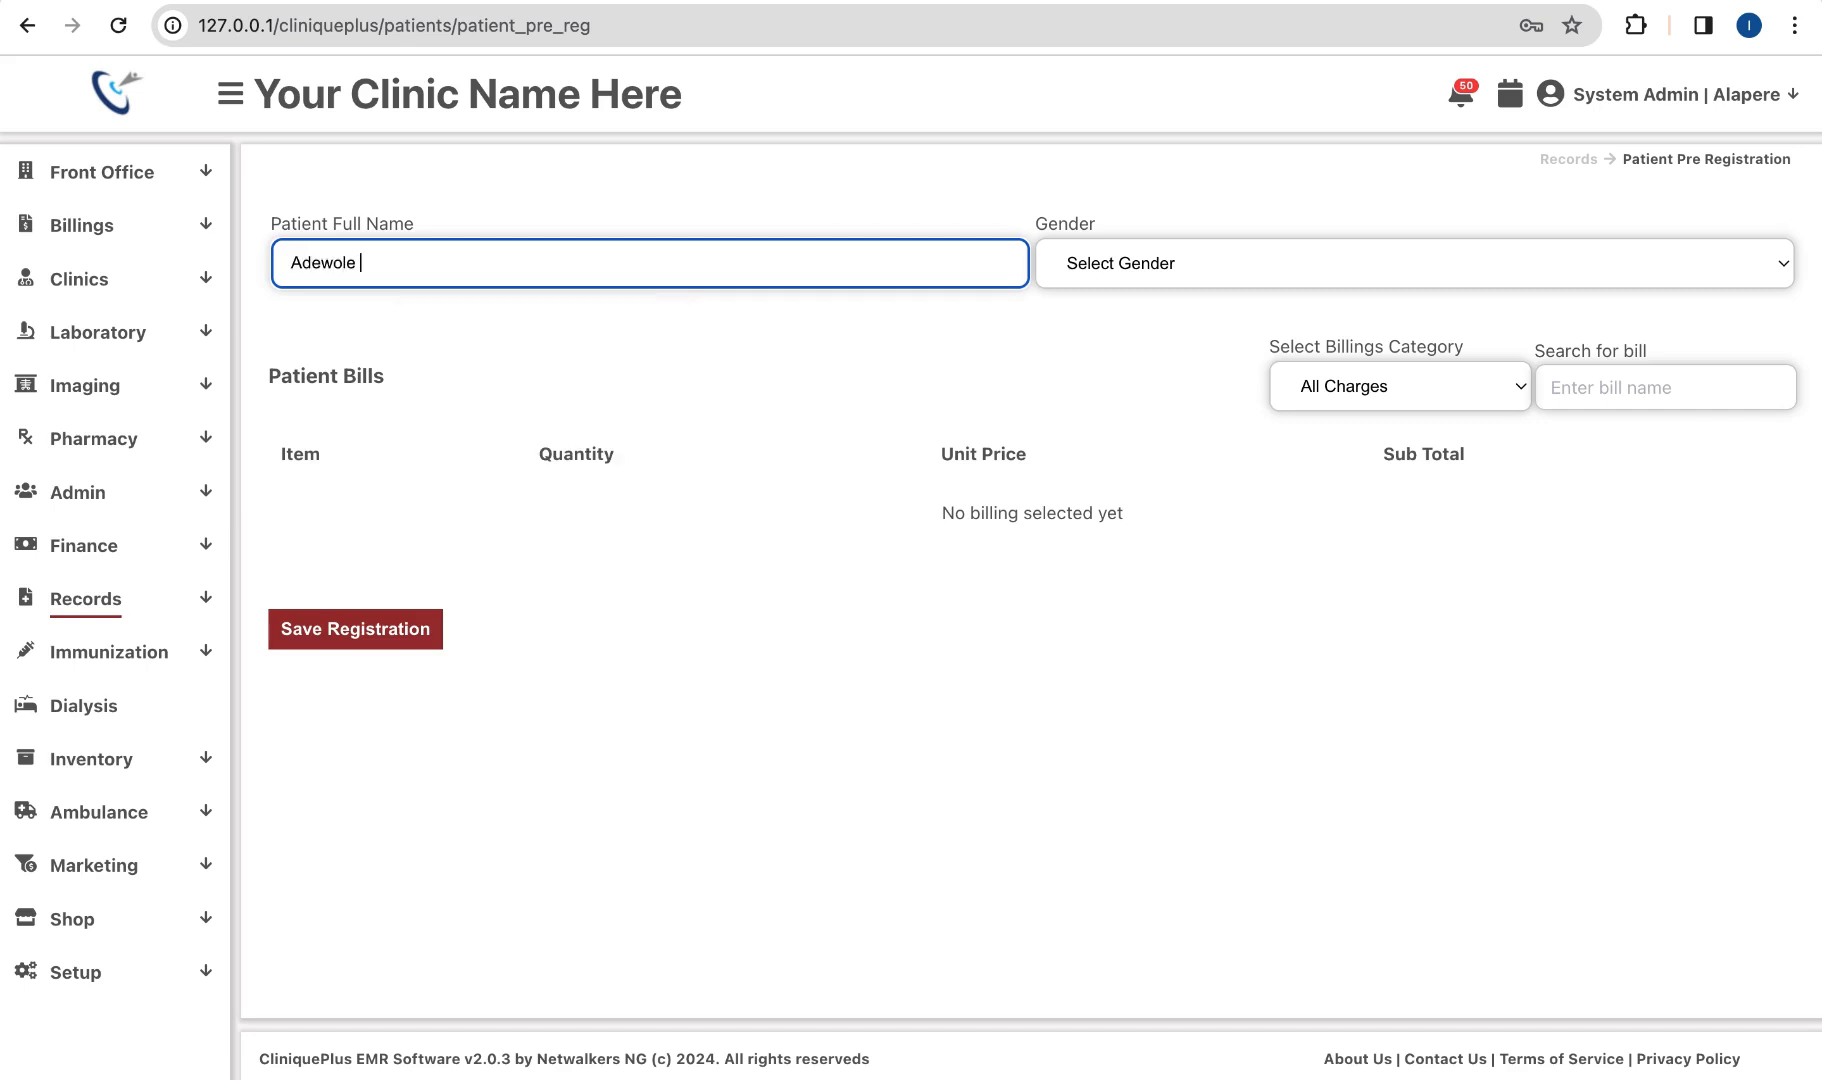
pyautogui.click(1189, 265)
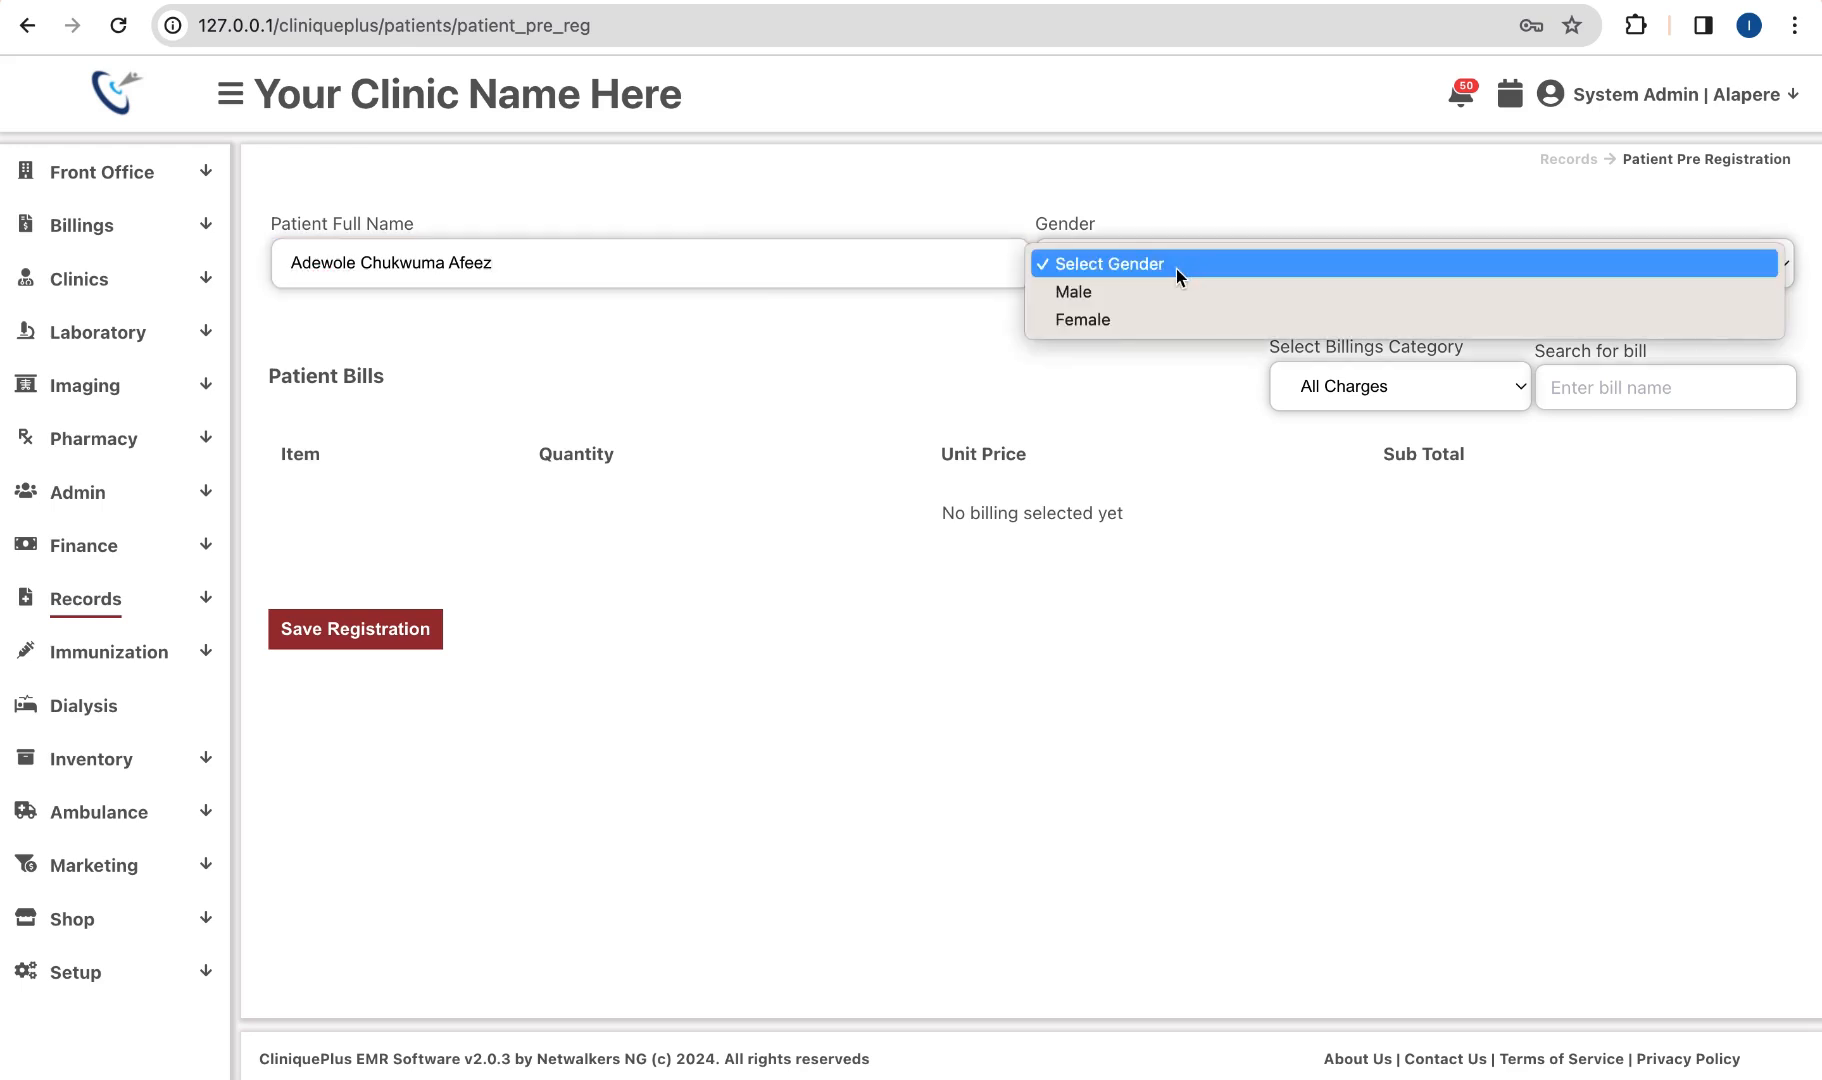
pyautogui.click(1116, 293)
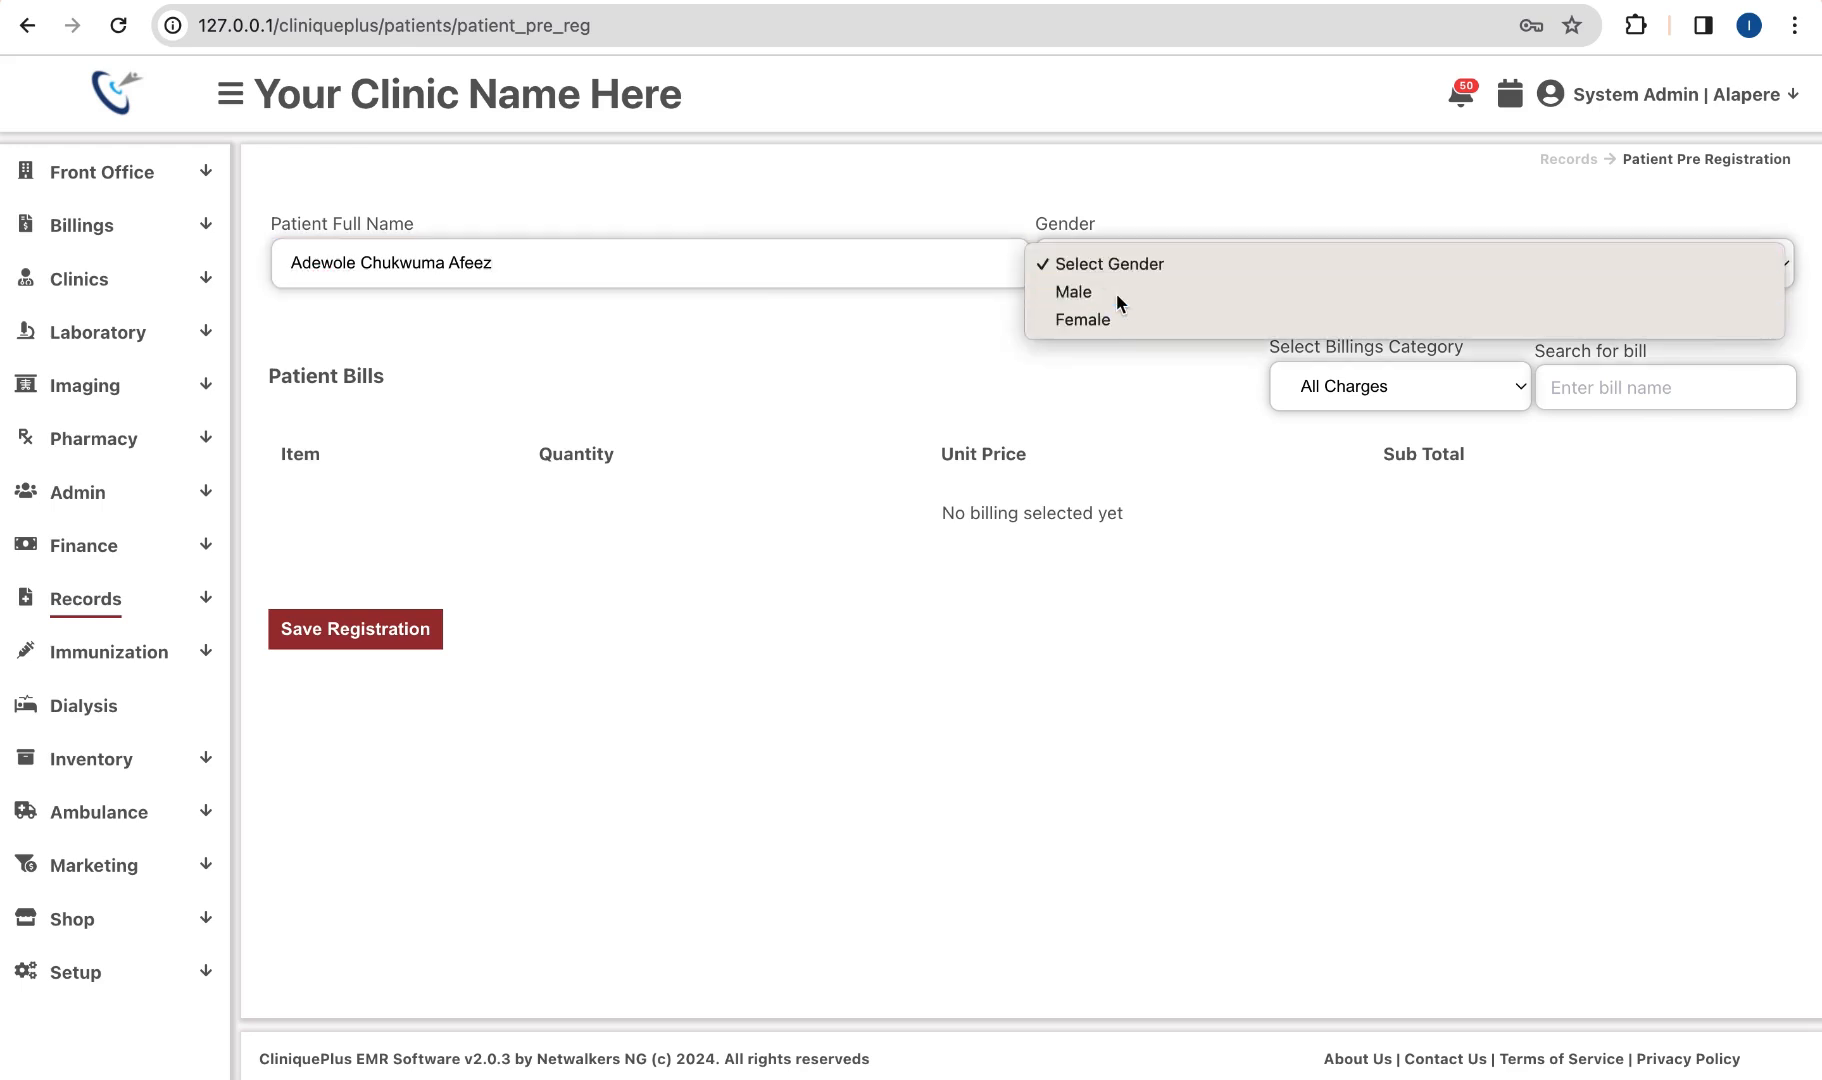
pyautogui.click(1656, 388)
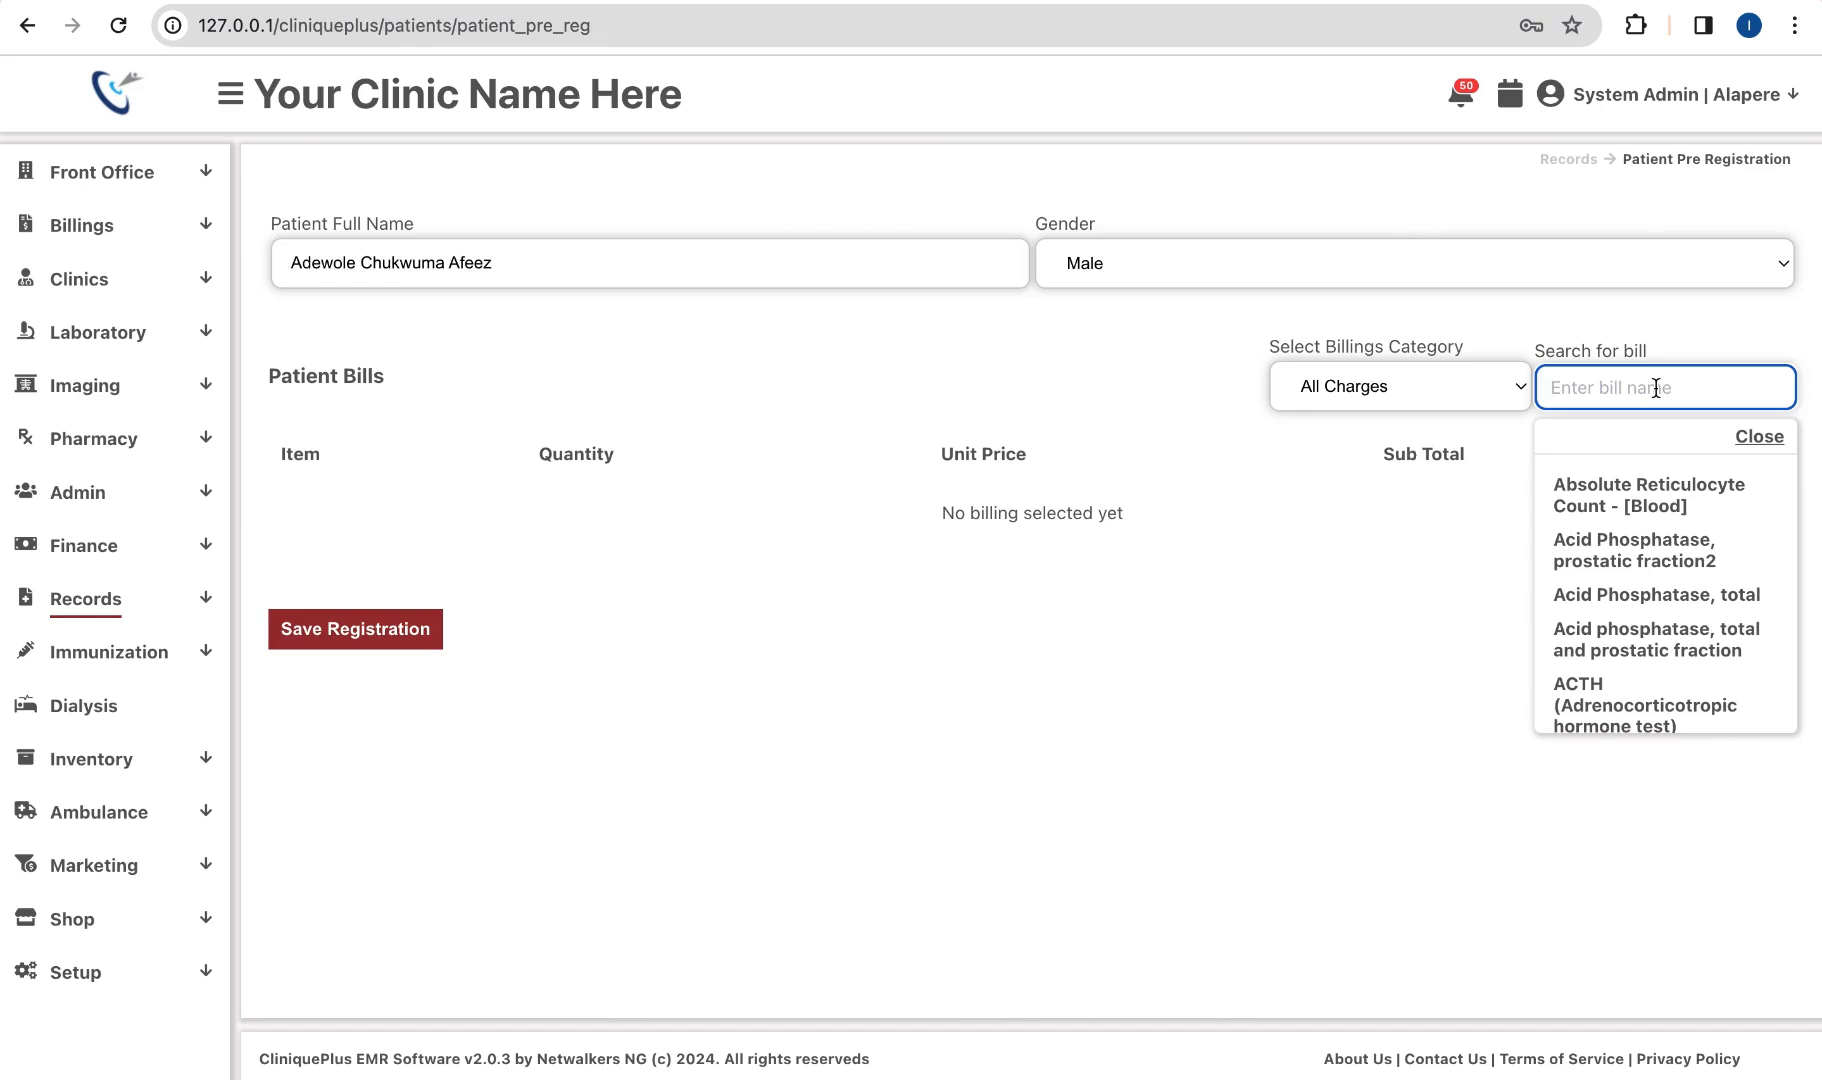
# Step: Add FOLDER and General Consultation bills totalling 15,000 and save the registration
pyautogui.write('fold')
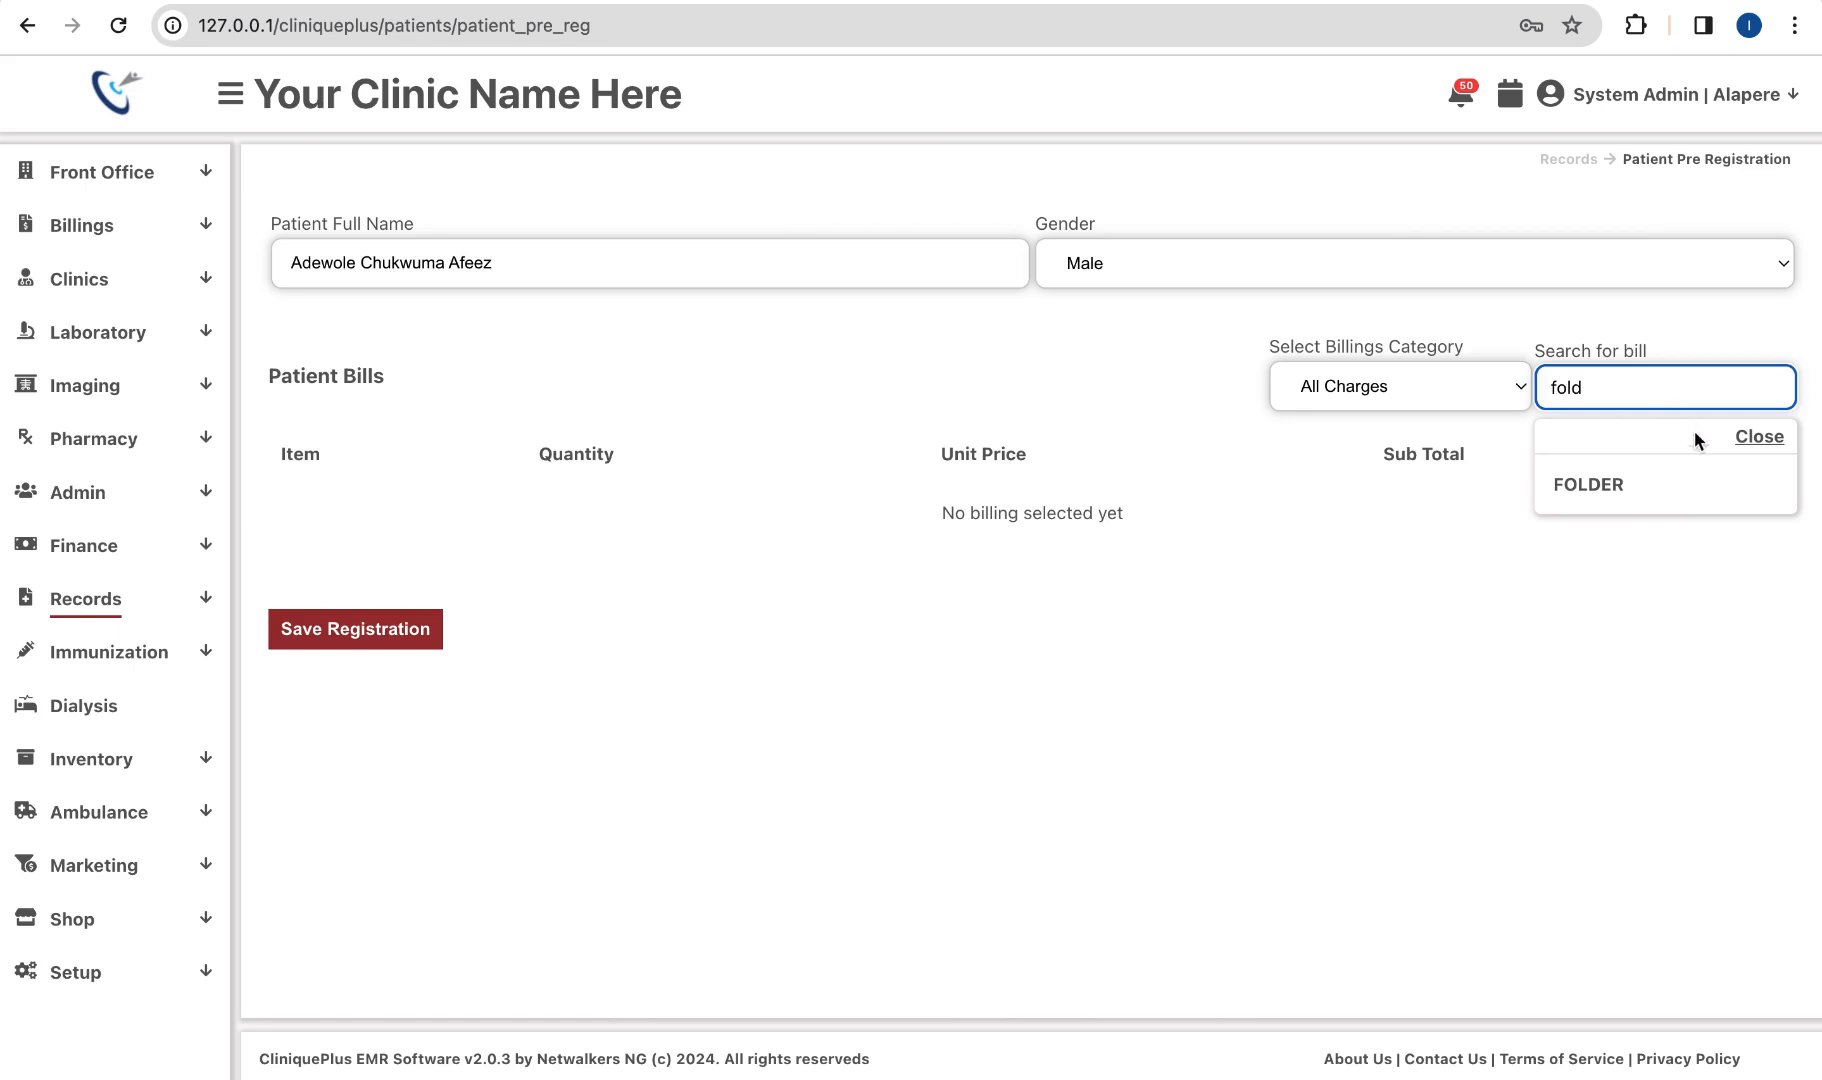
pyautogui.click(1619, 485)
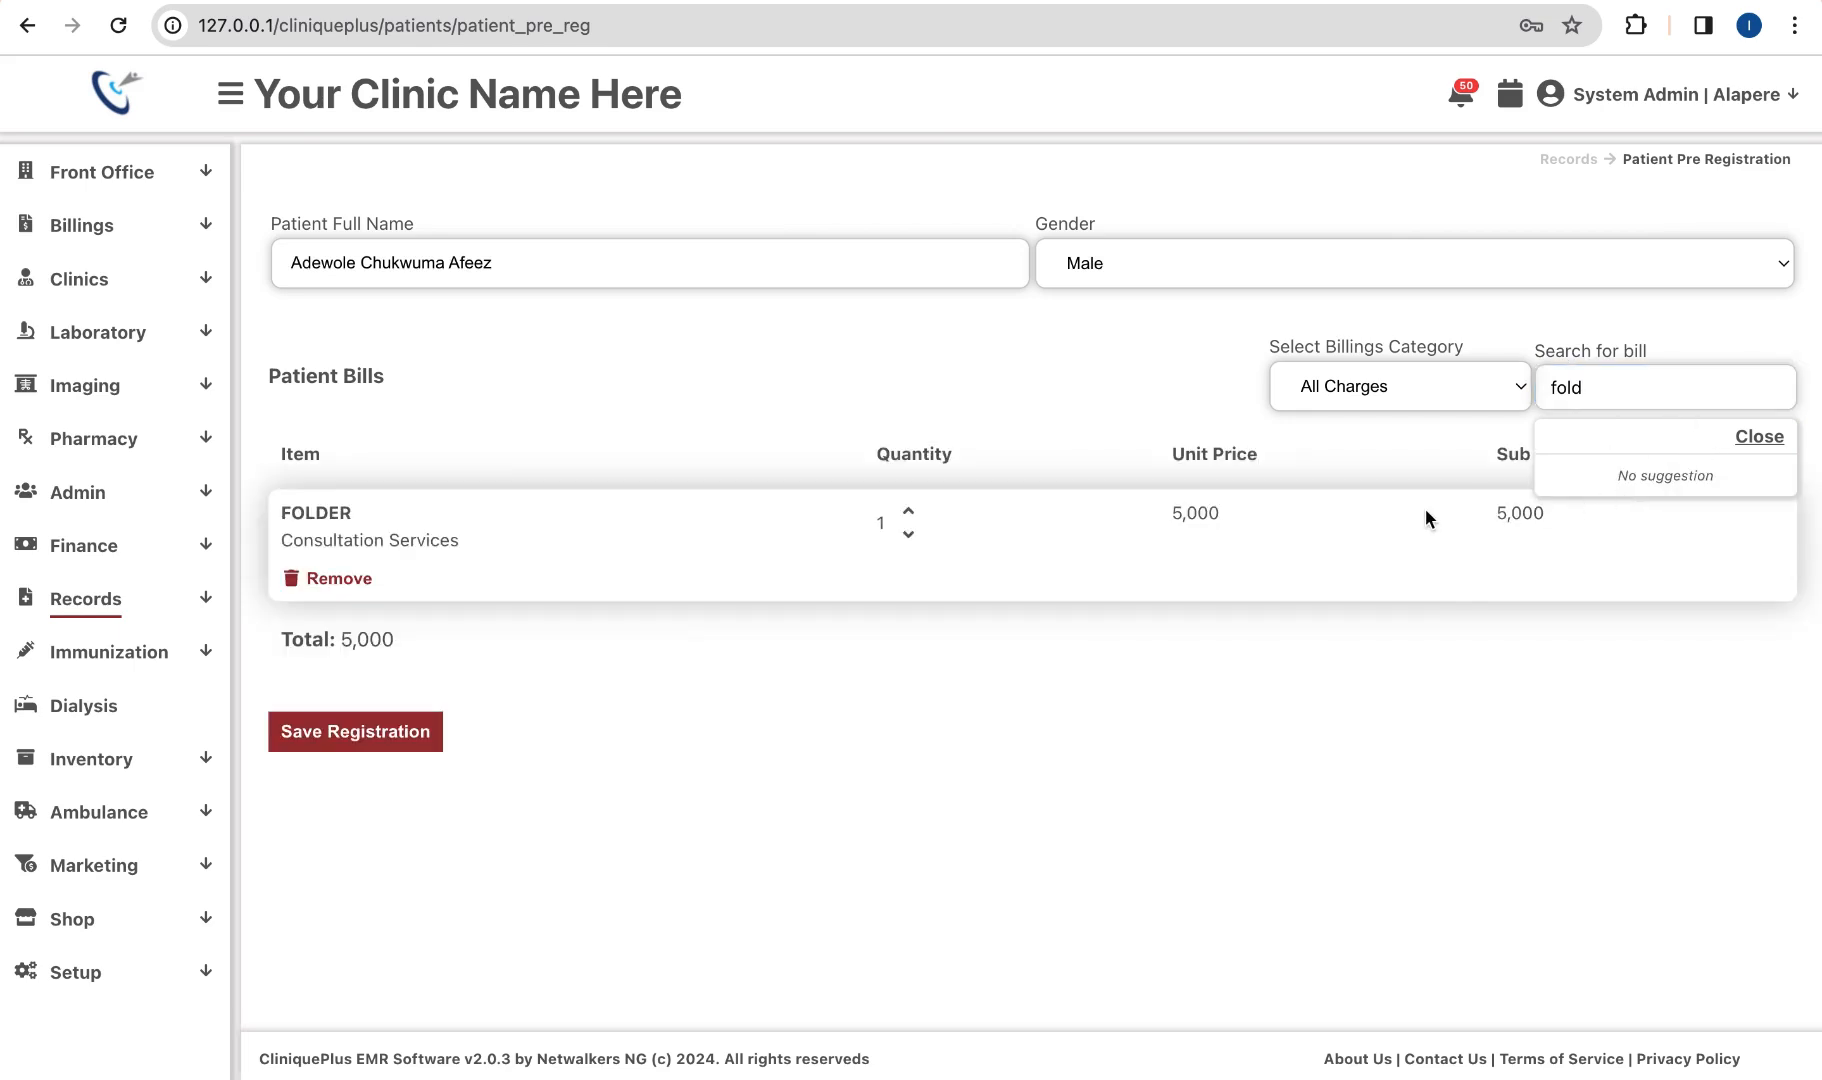
pyautogui.click(1571, 387)
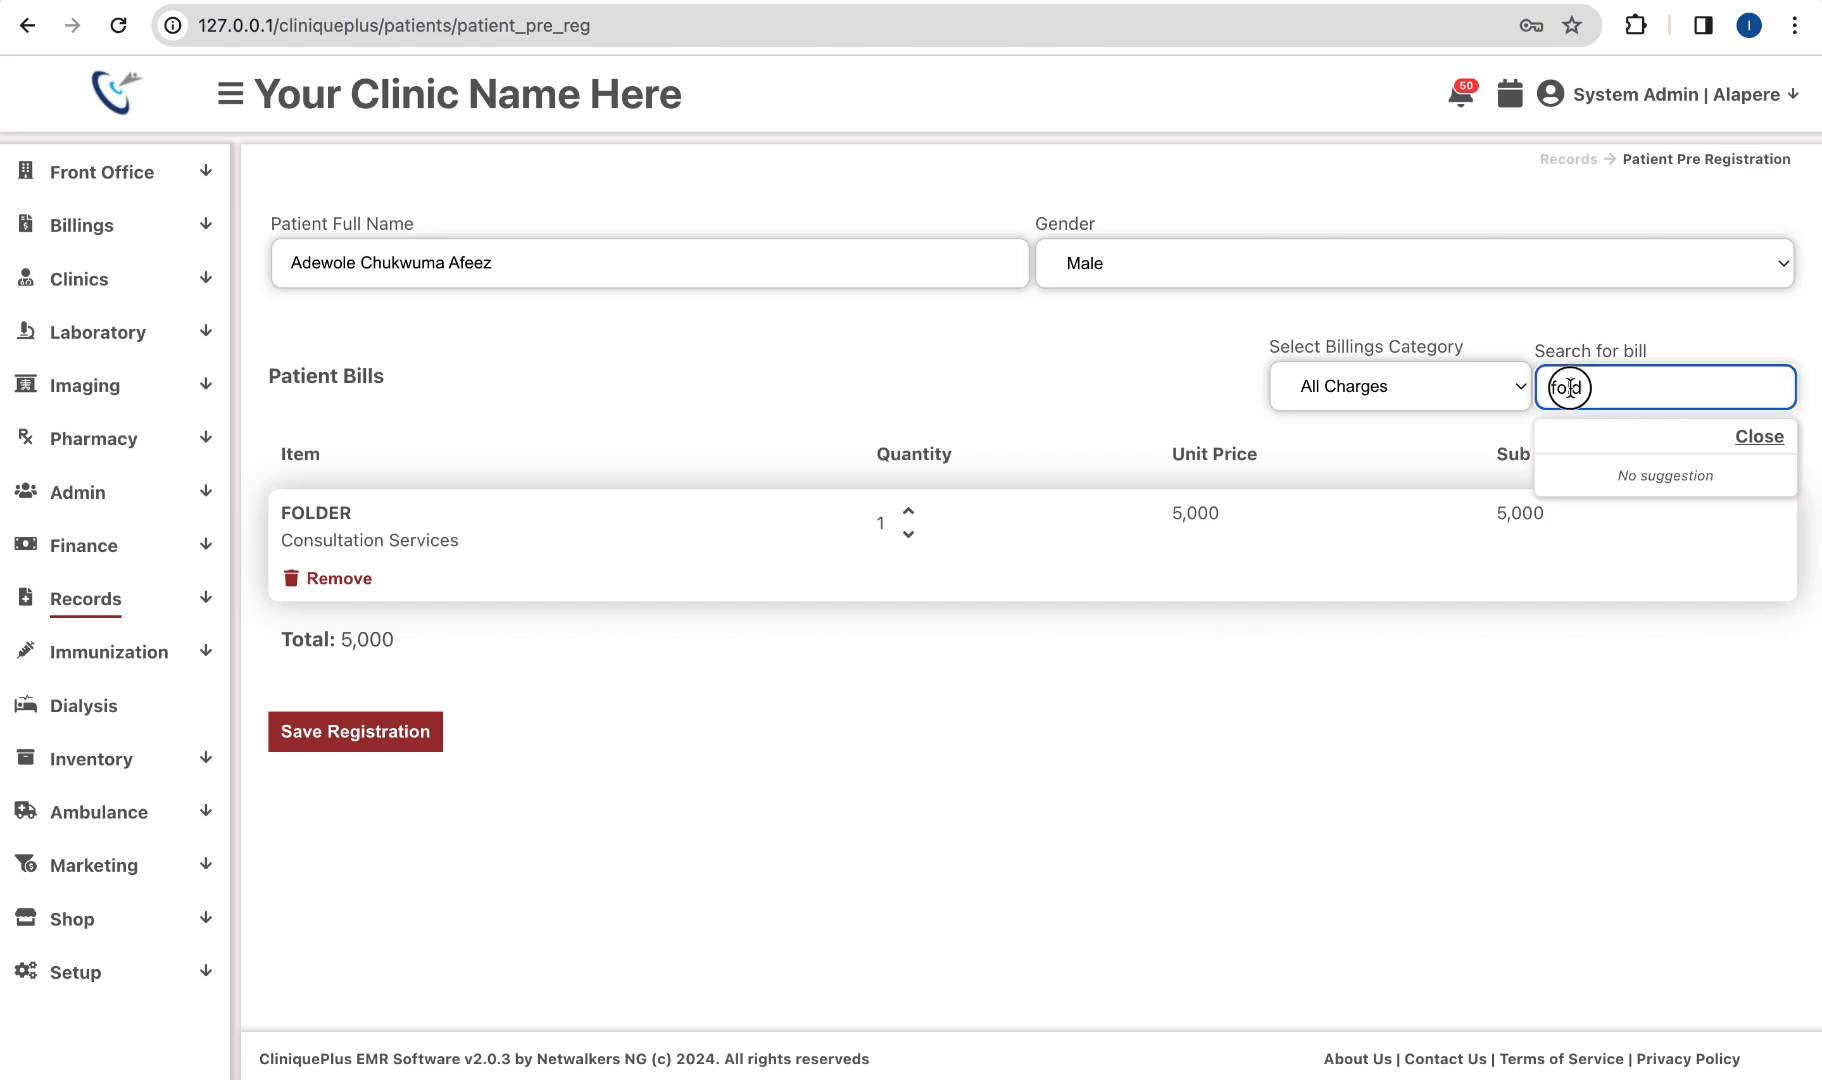
pyautogui.press('BackSpace')
pyautogui.press('BackSpace')
pyautogui.press('BackSpace')
pyautogui.press('BackSpace')
pyautogui.write('consu')
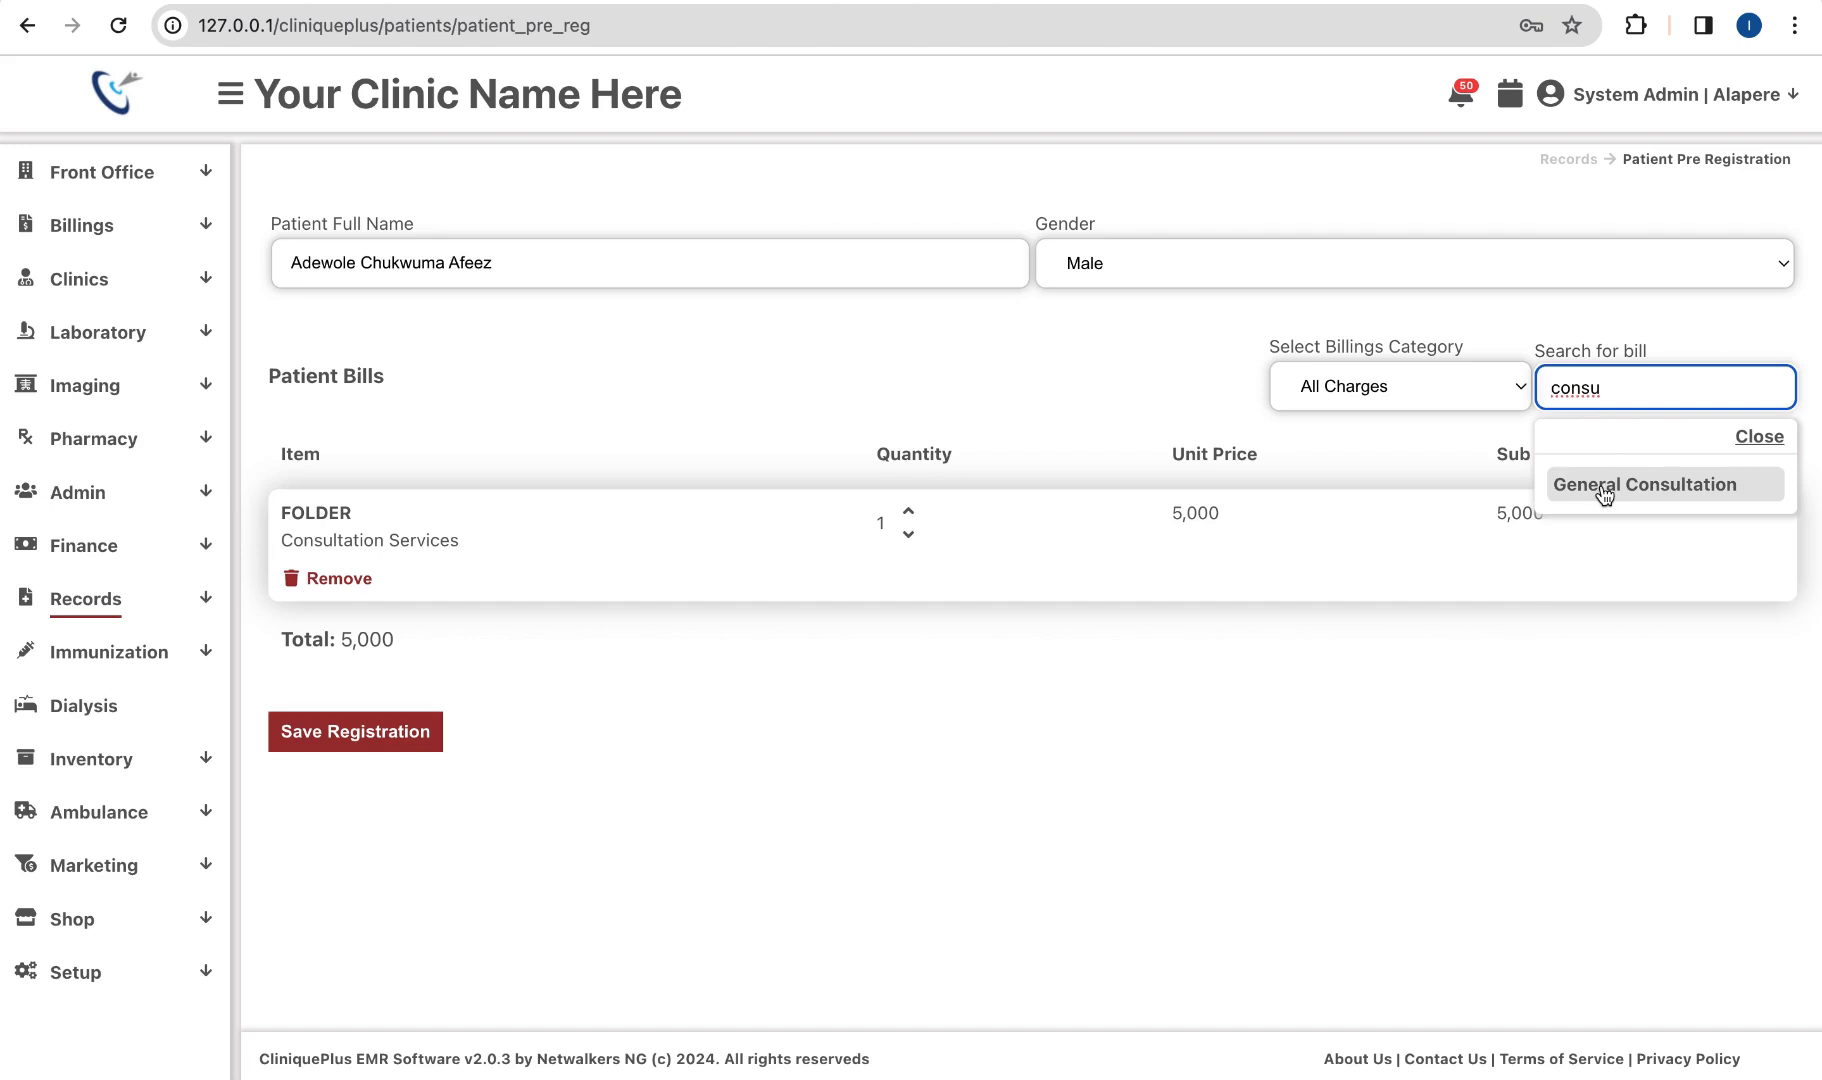
pyautogui.click(1603, 487)
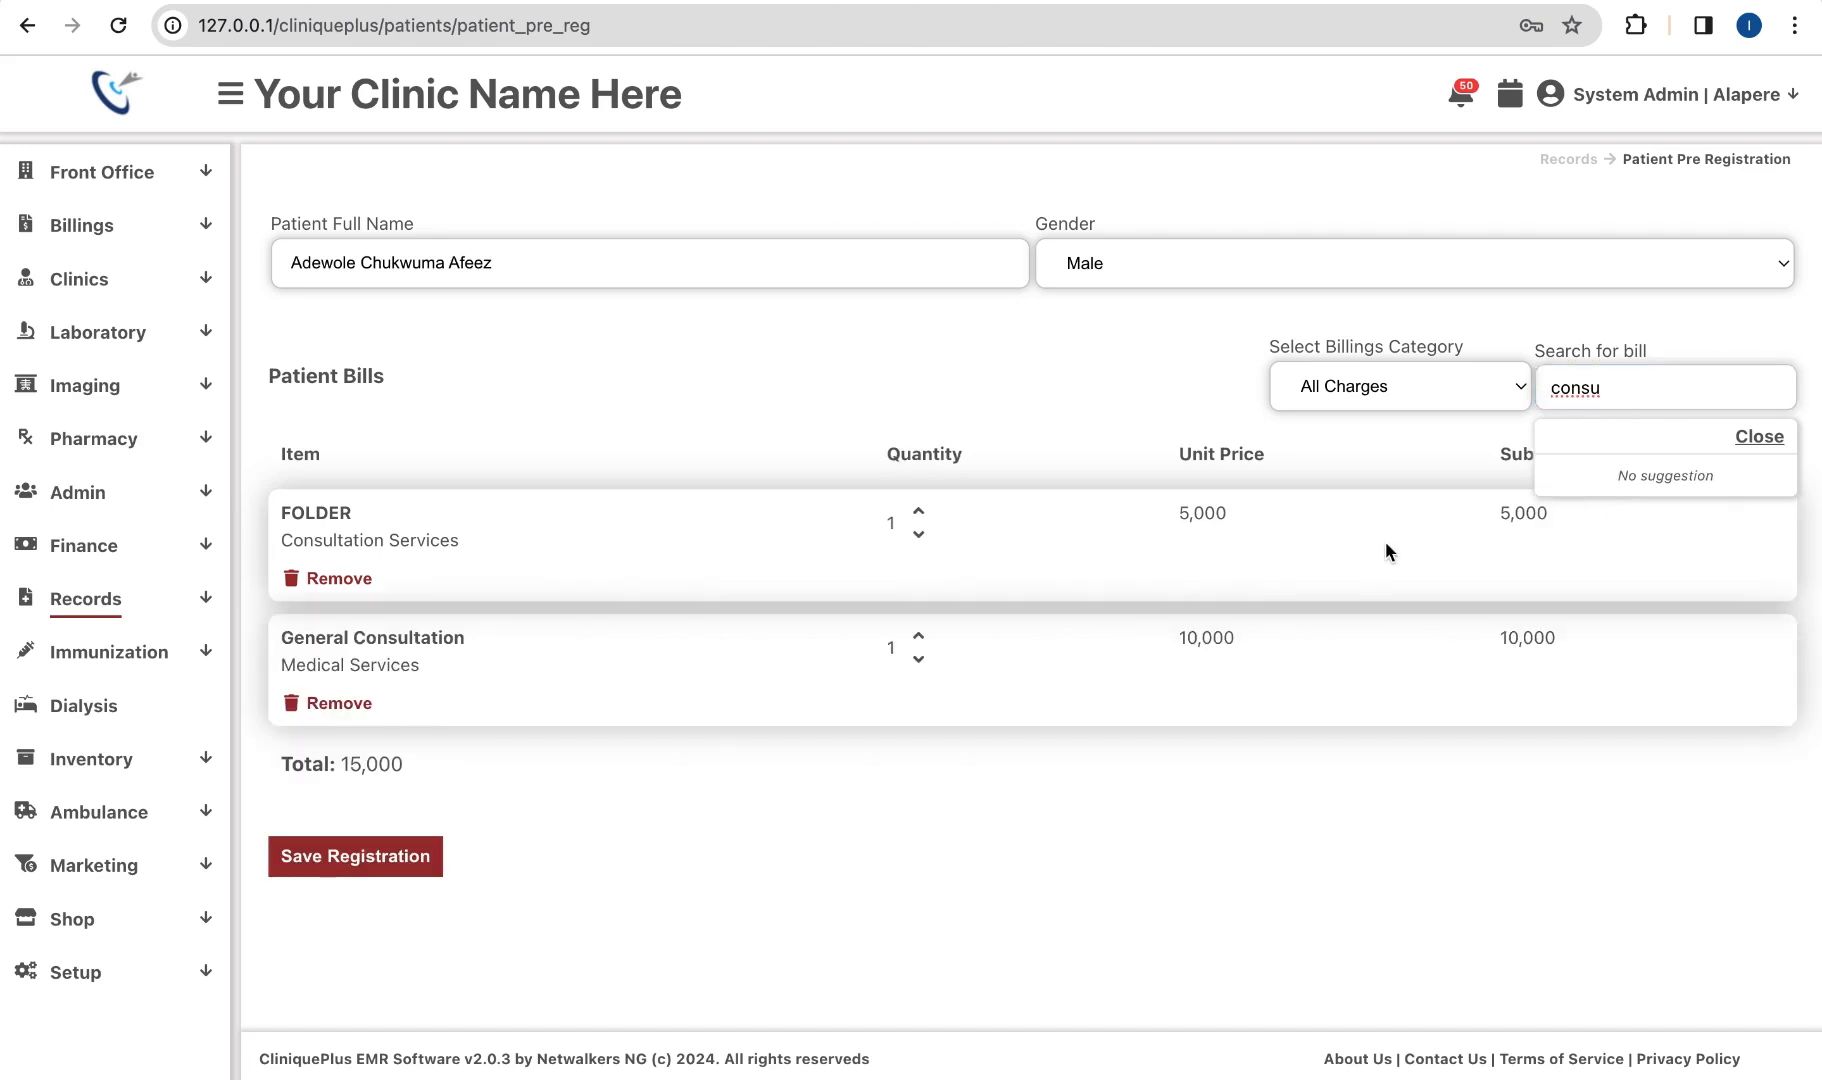
pyautogui.click(1750, 438)
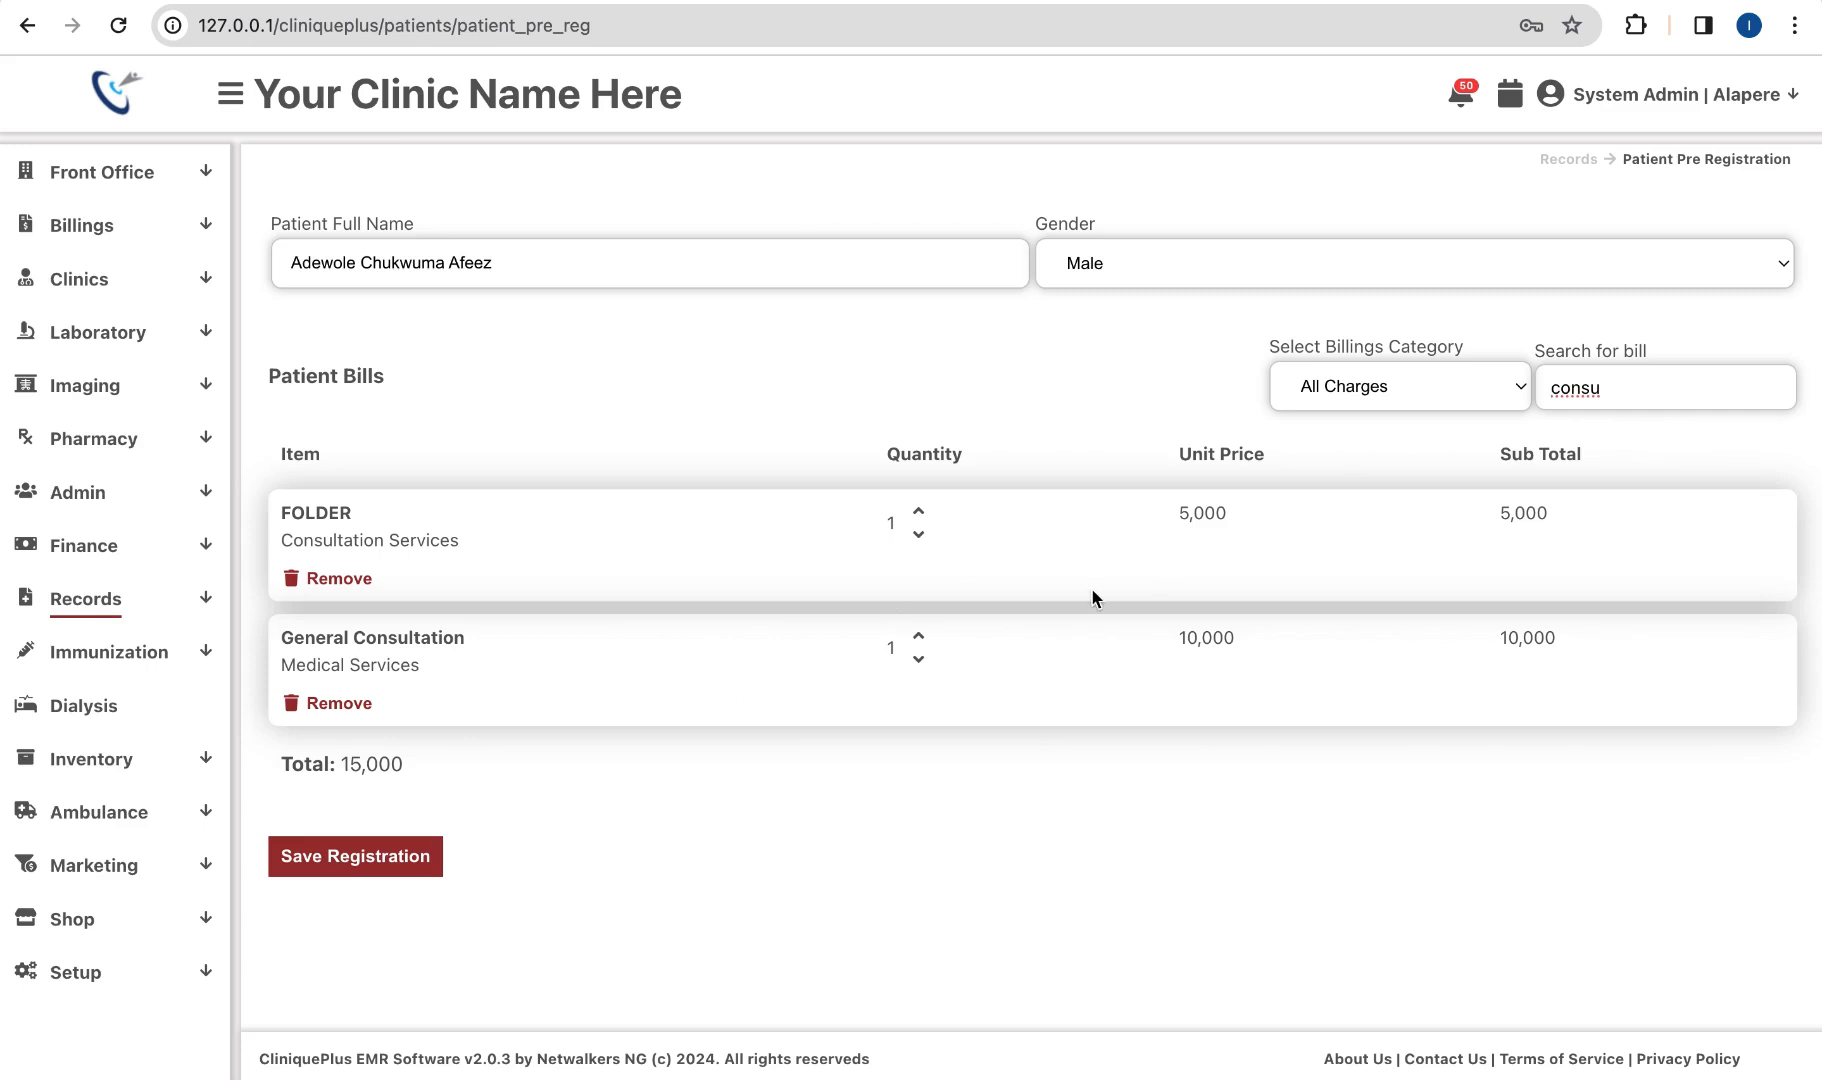
pyautogui.click(401, 866)
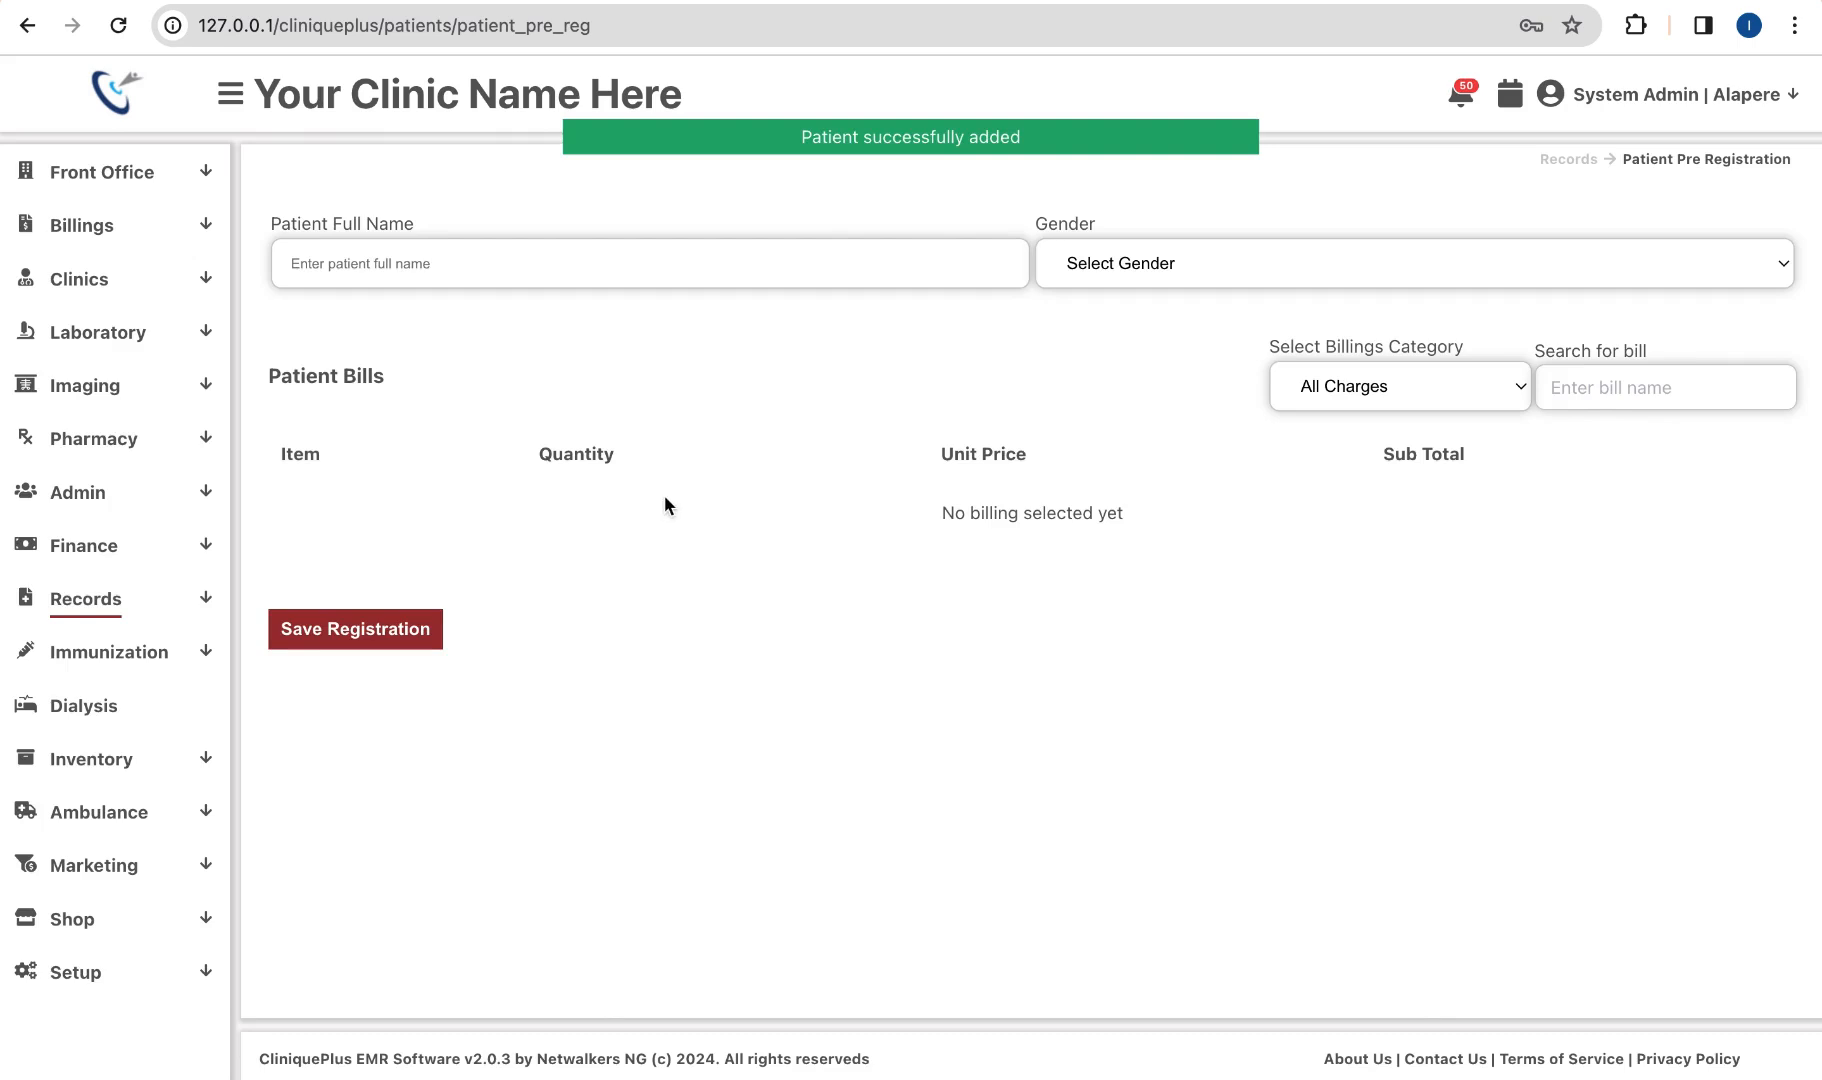
# Step: Check Pre Registrations for the new patient, registered 2024-03-11 and Awaiting Pay
pyautogui.click(145, 598)
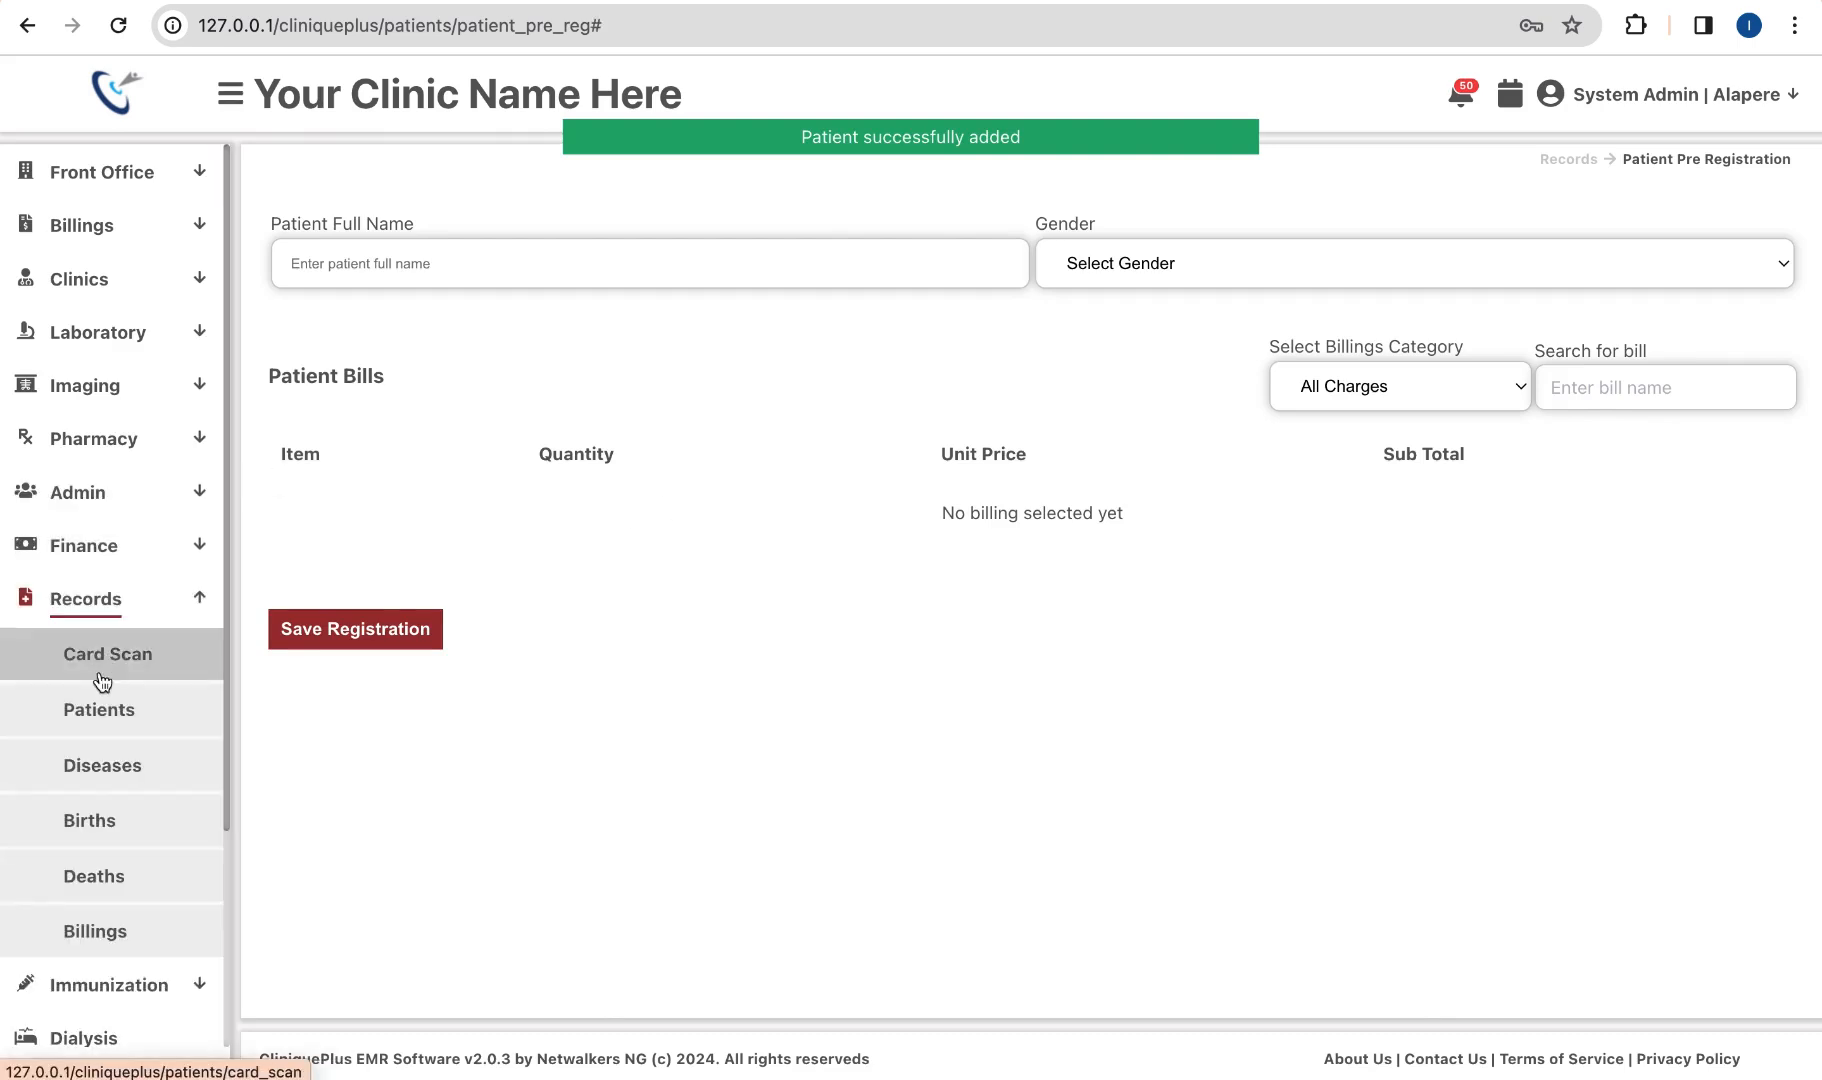
pyautogui.click(106, 716)
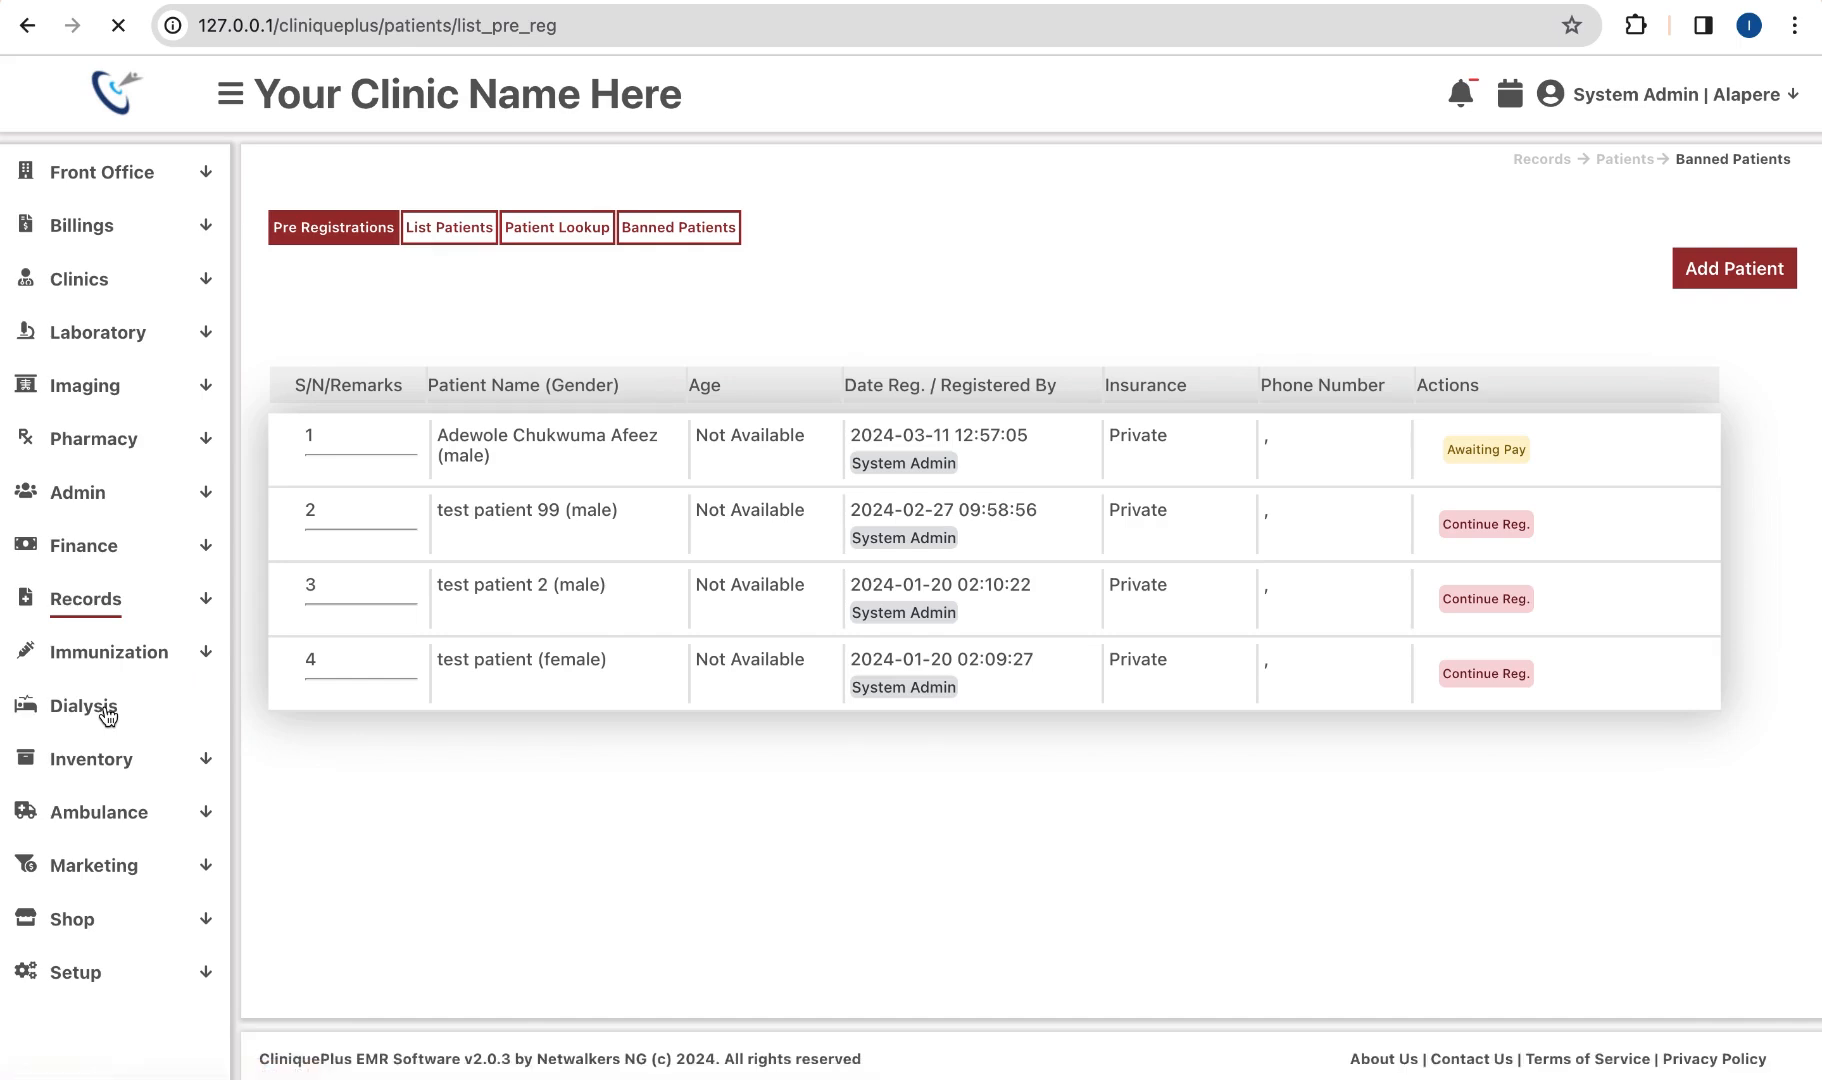
pyautogui.scroll(2, 698, 509)
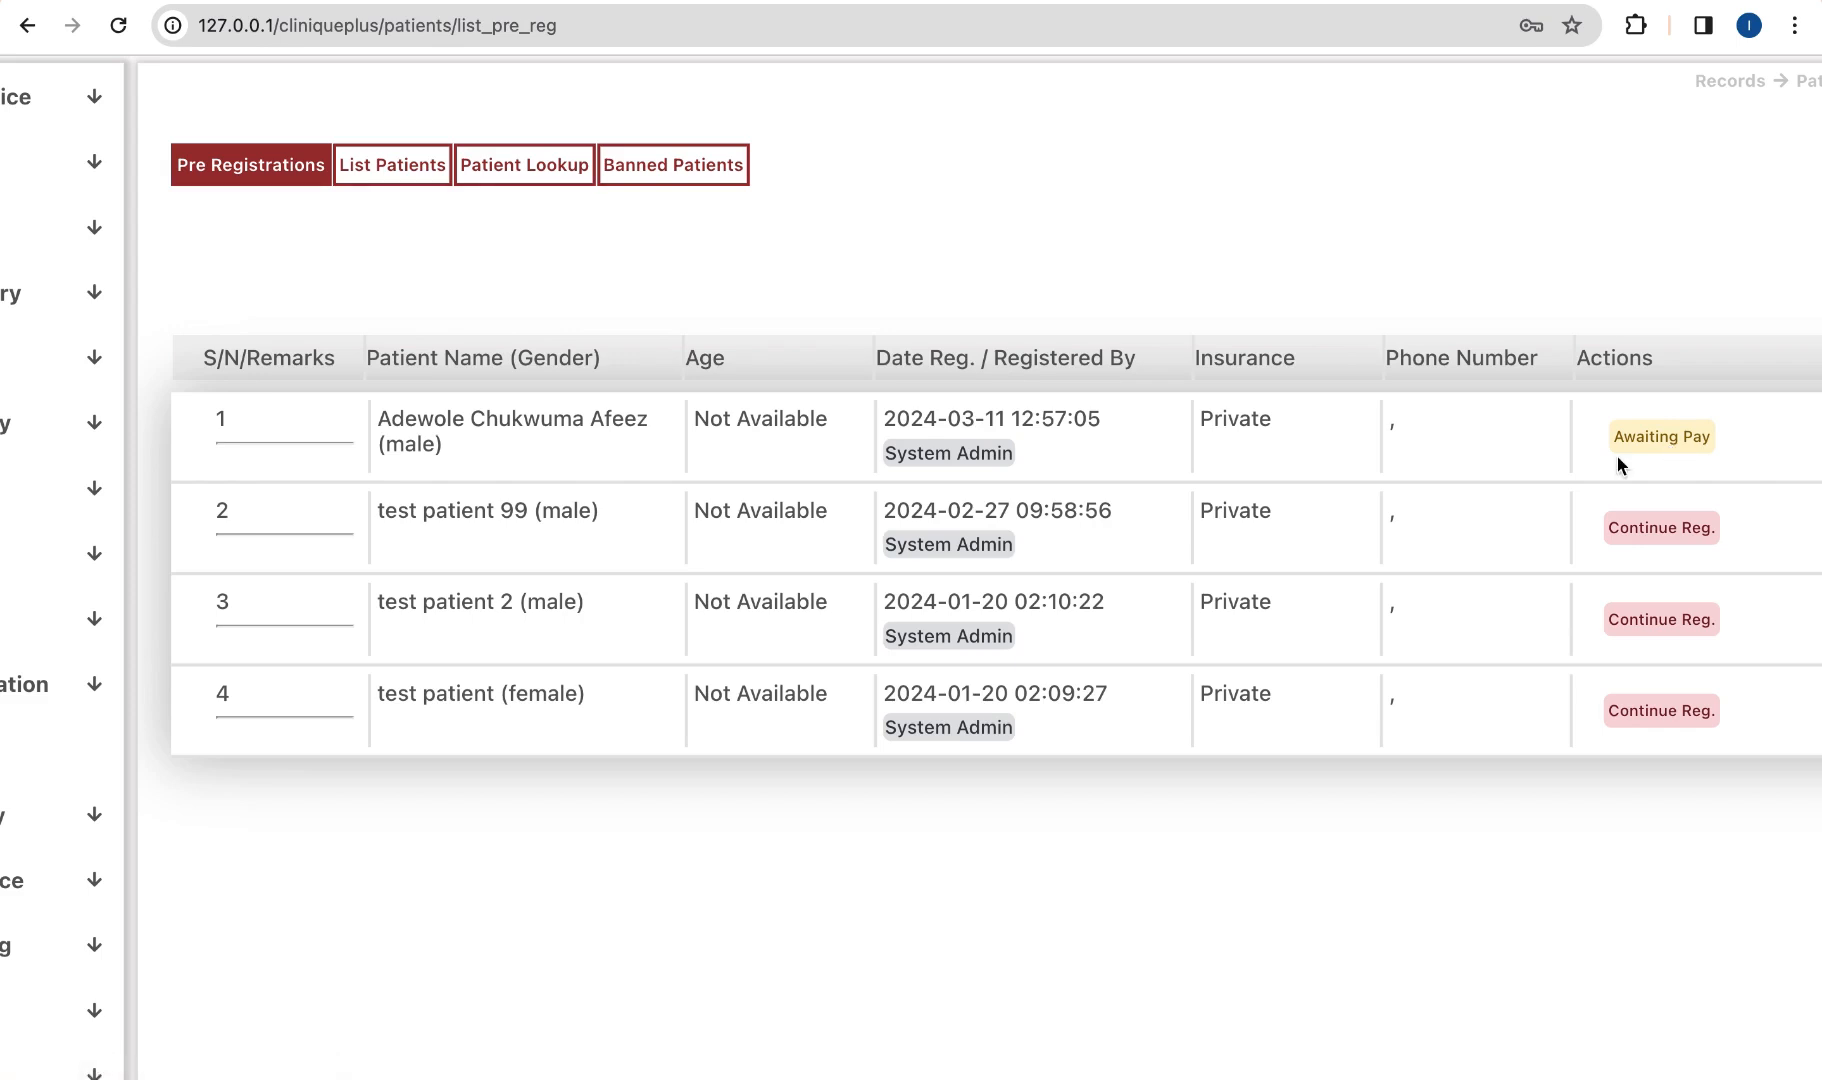
pyautogui.hscroll(-3, 1616, 458)
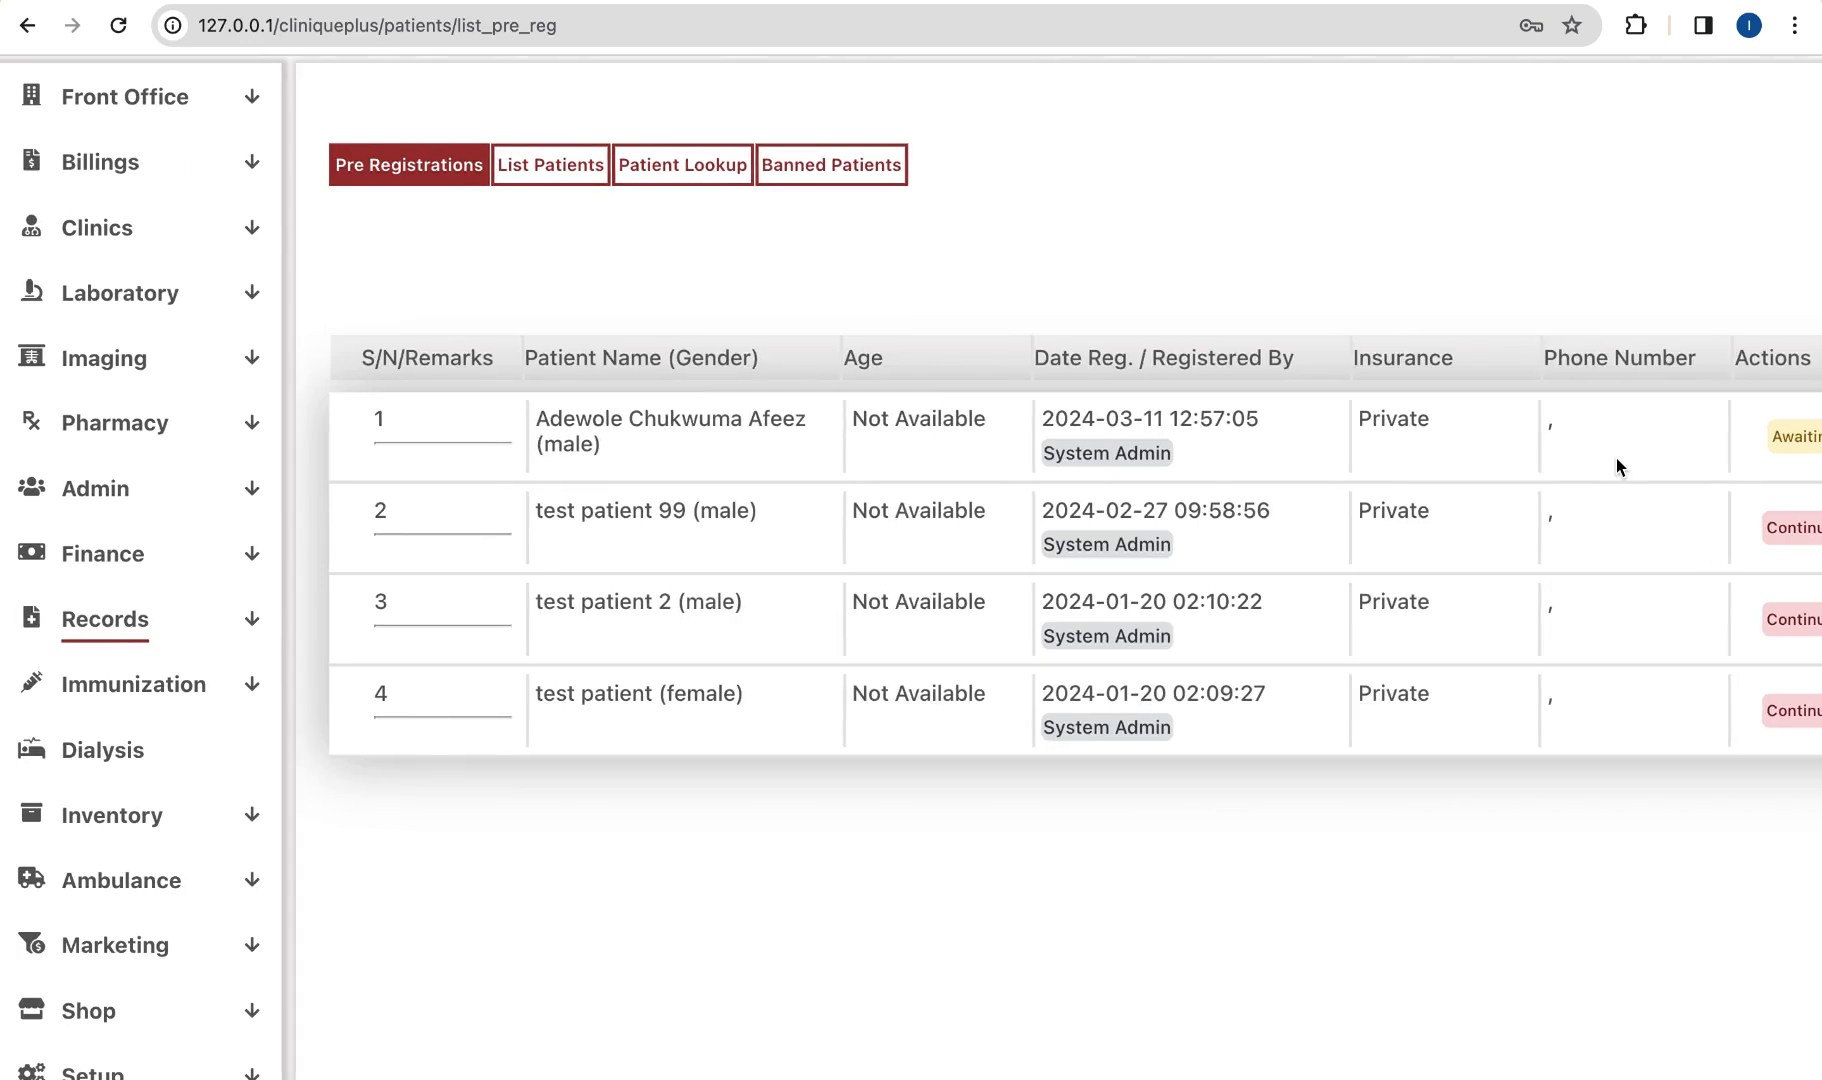
pyautogui.scroll(2, 1616, 458)
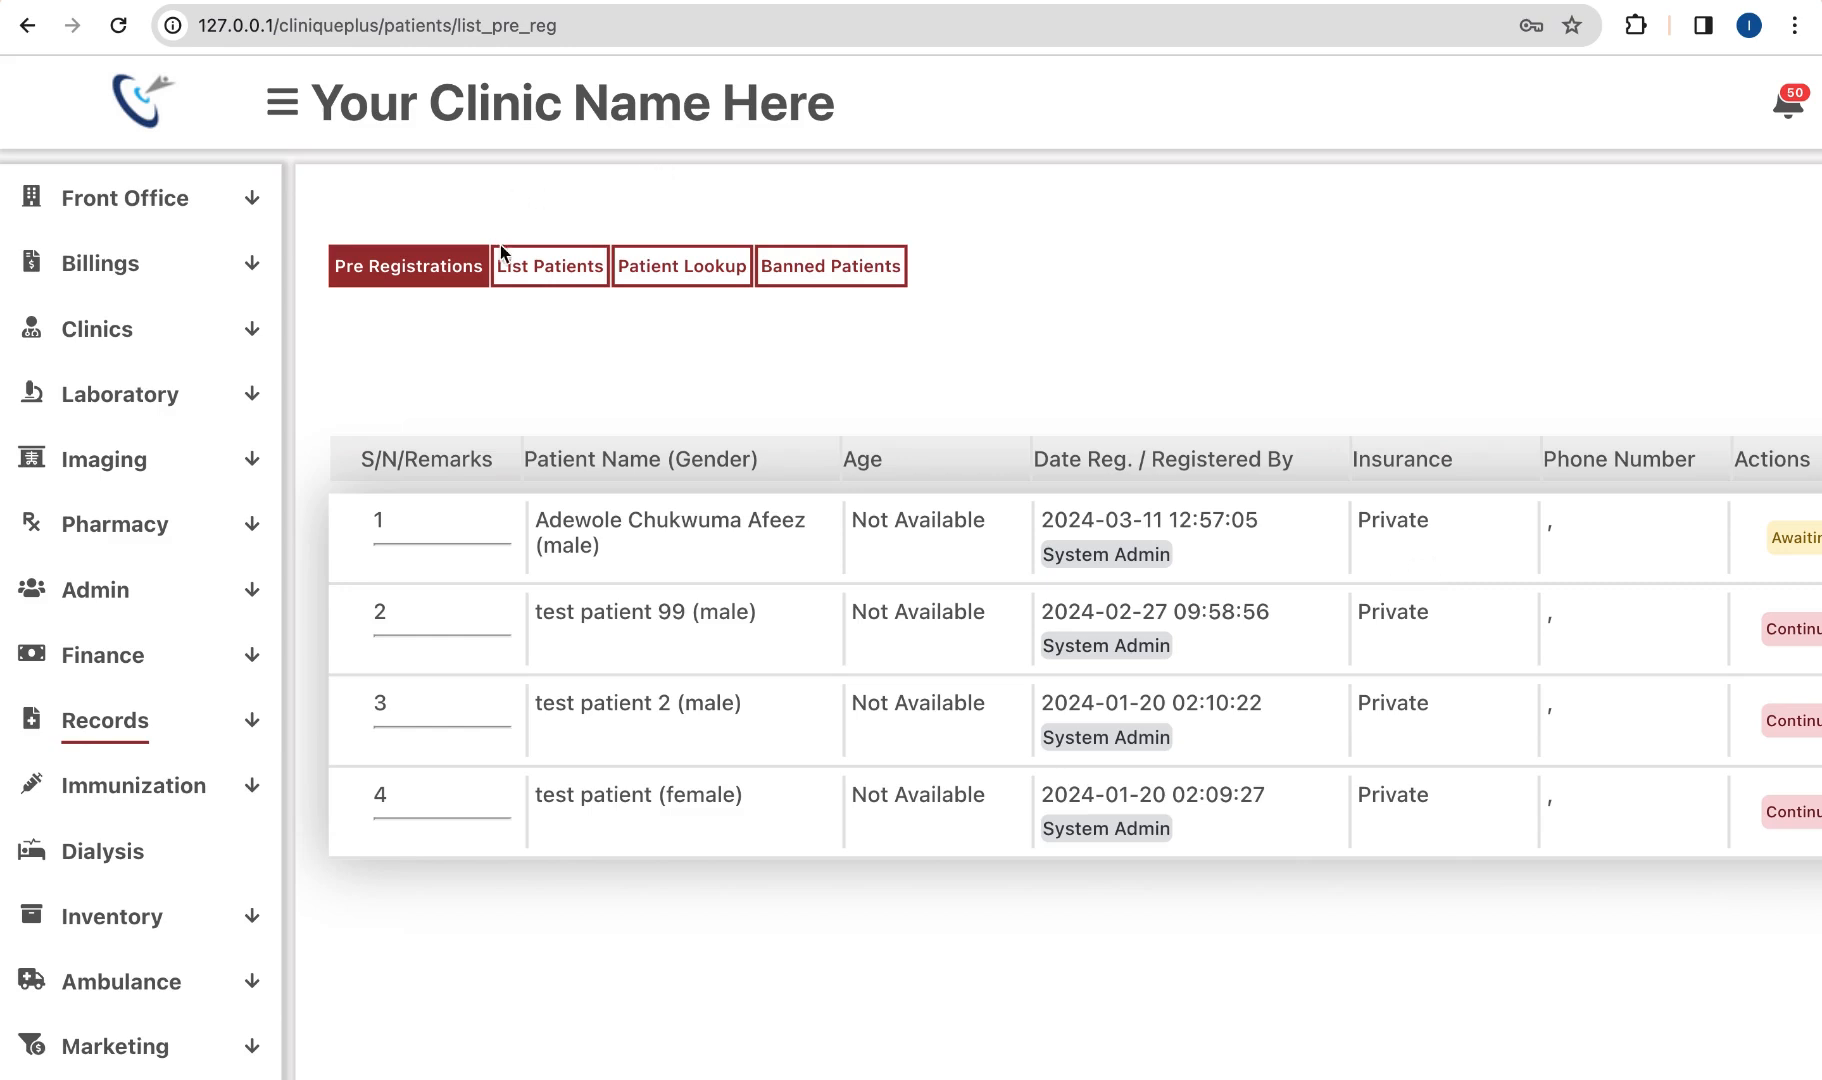
# Step: Duplicate the browser tab and expand the Billings section
pyautogui.rightClick(236, 2)
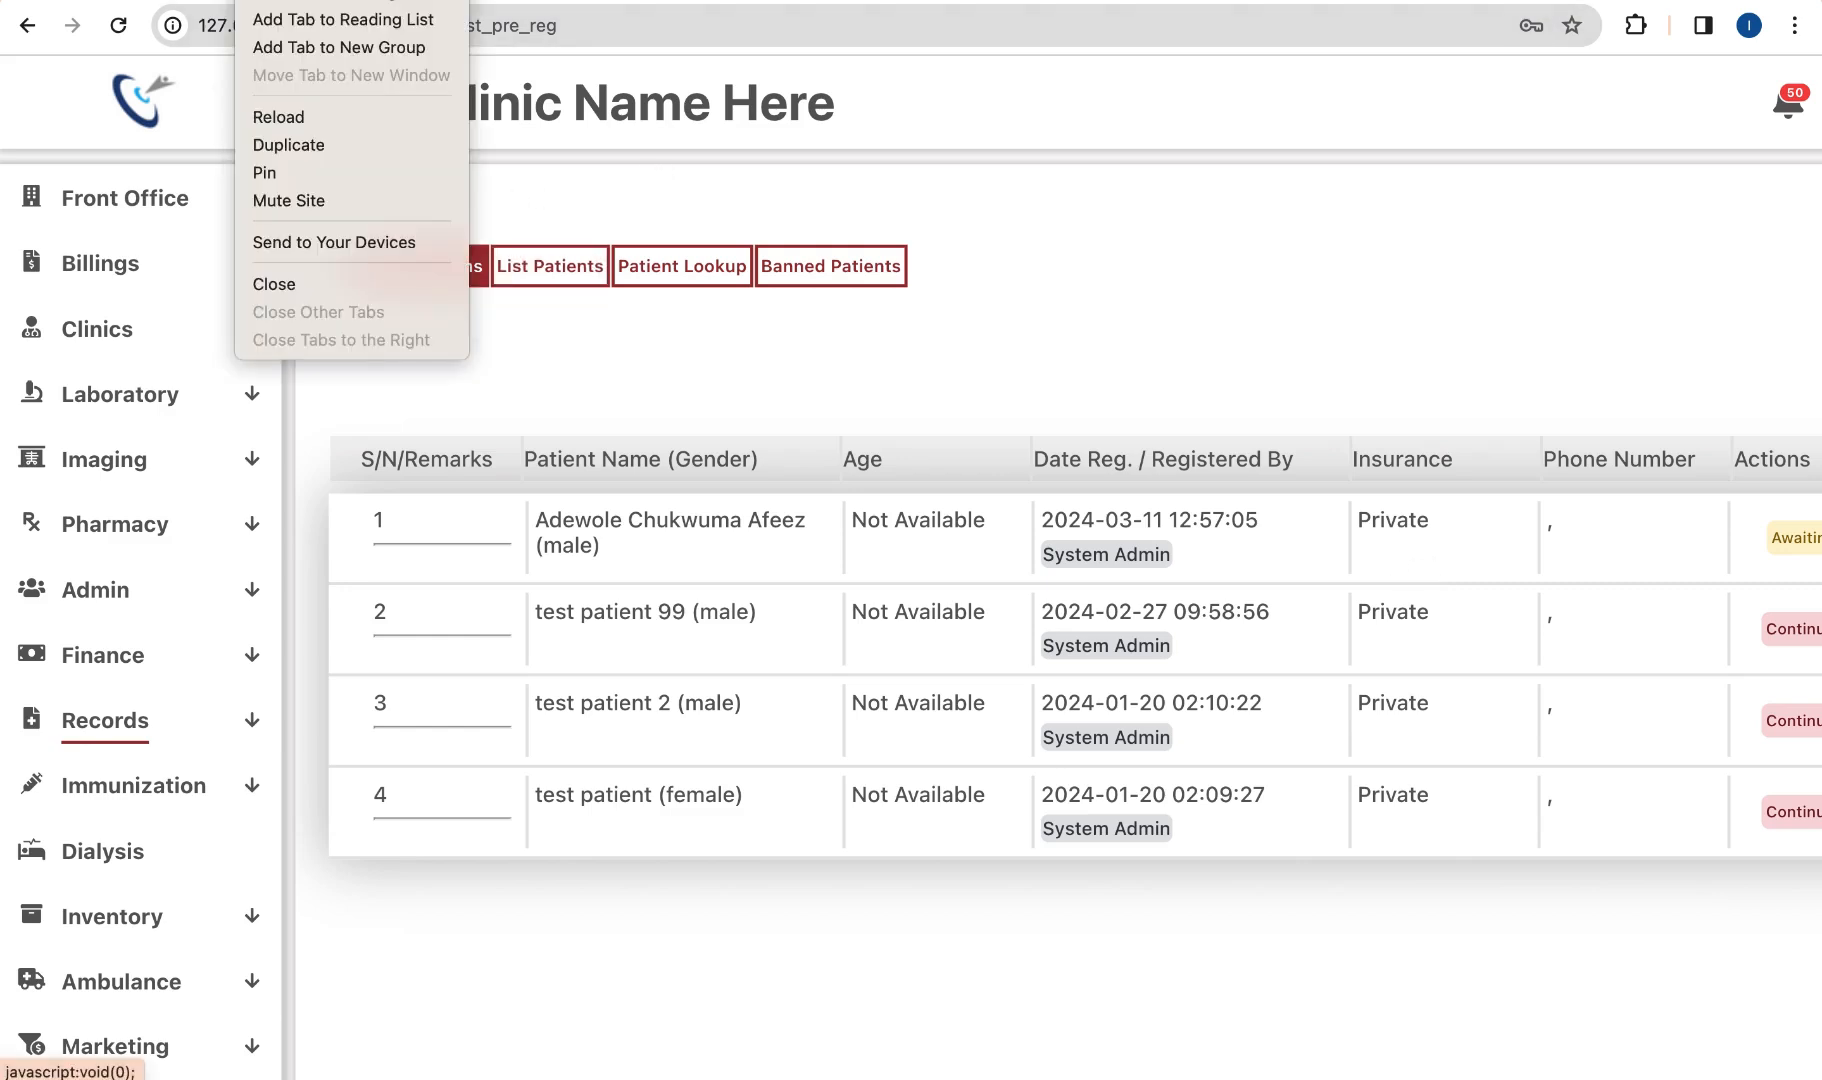
pyautogui.click(293, 145)
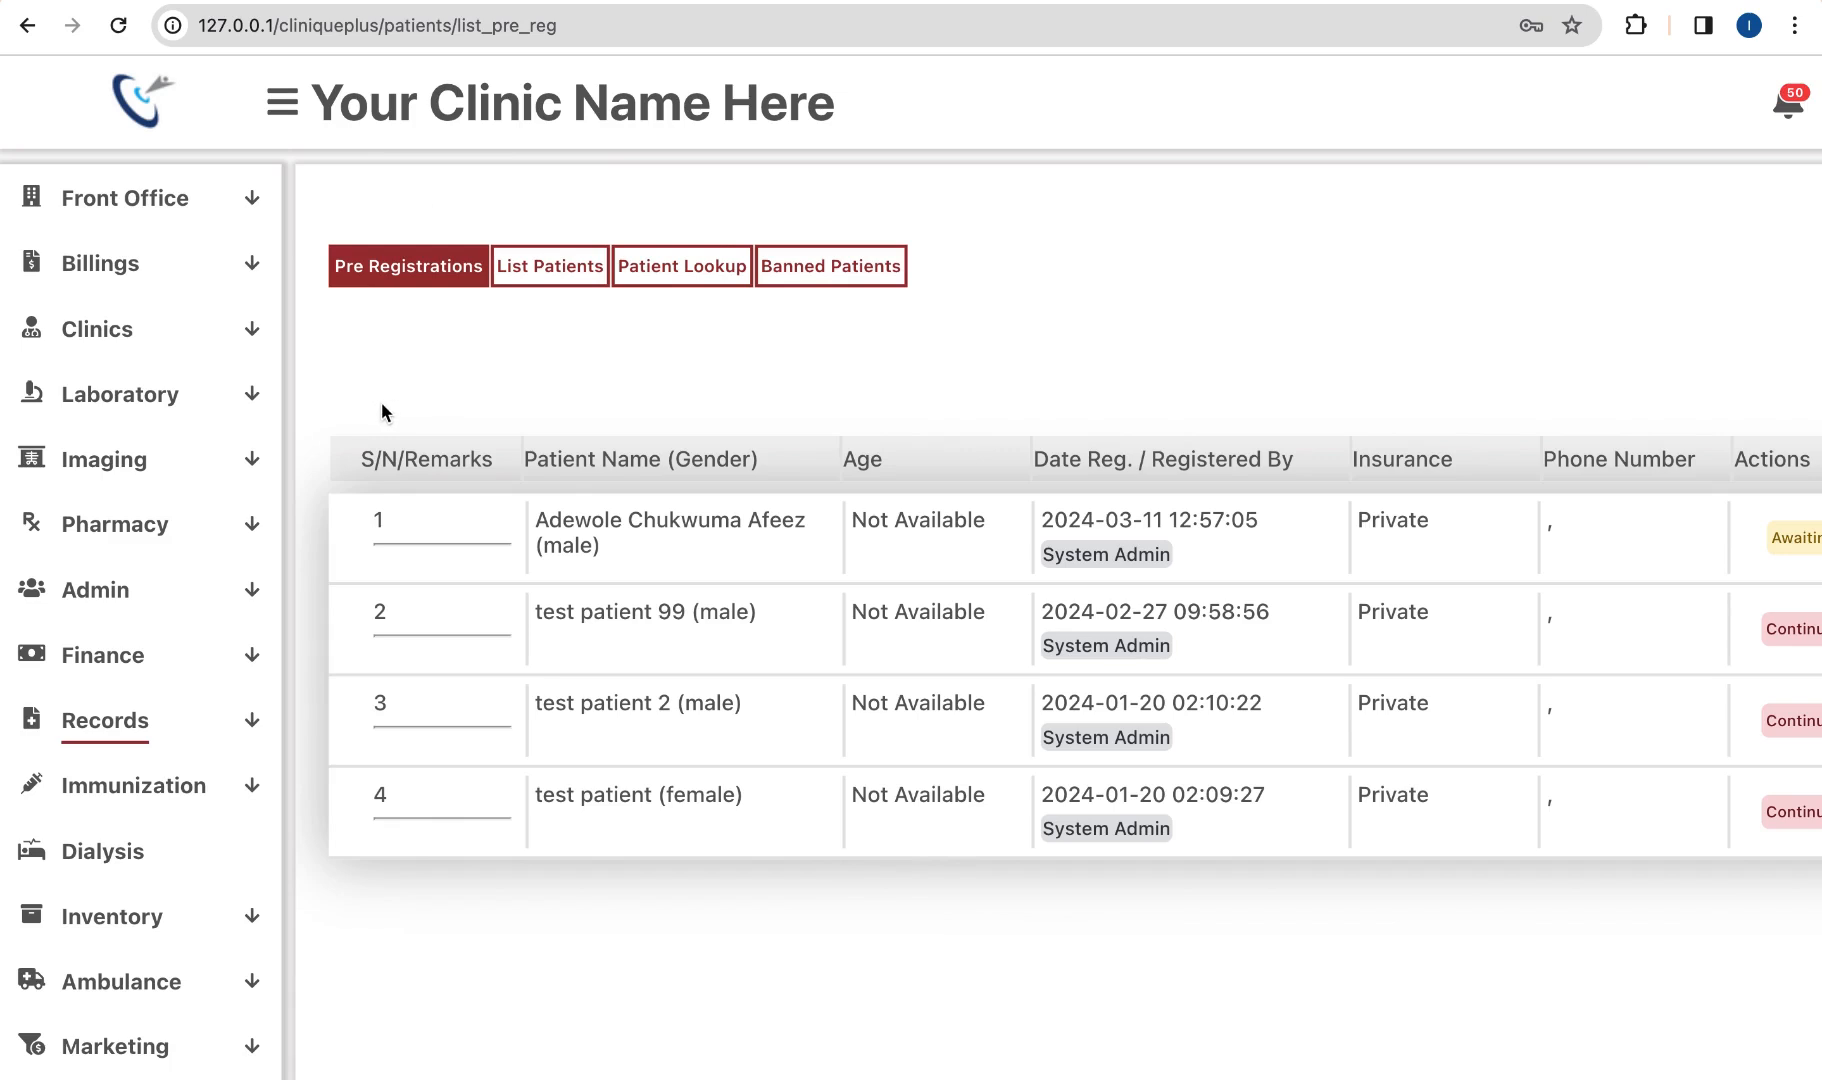
pyautogui.click(191, 272)
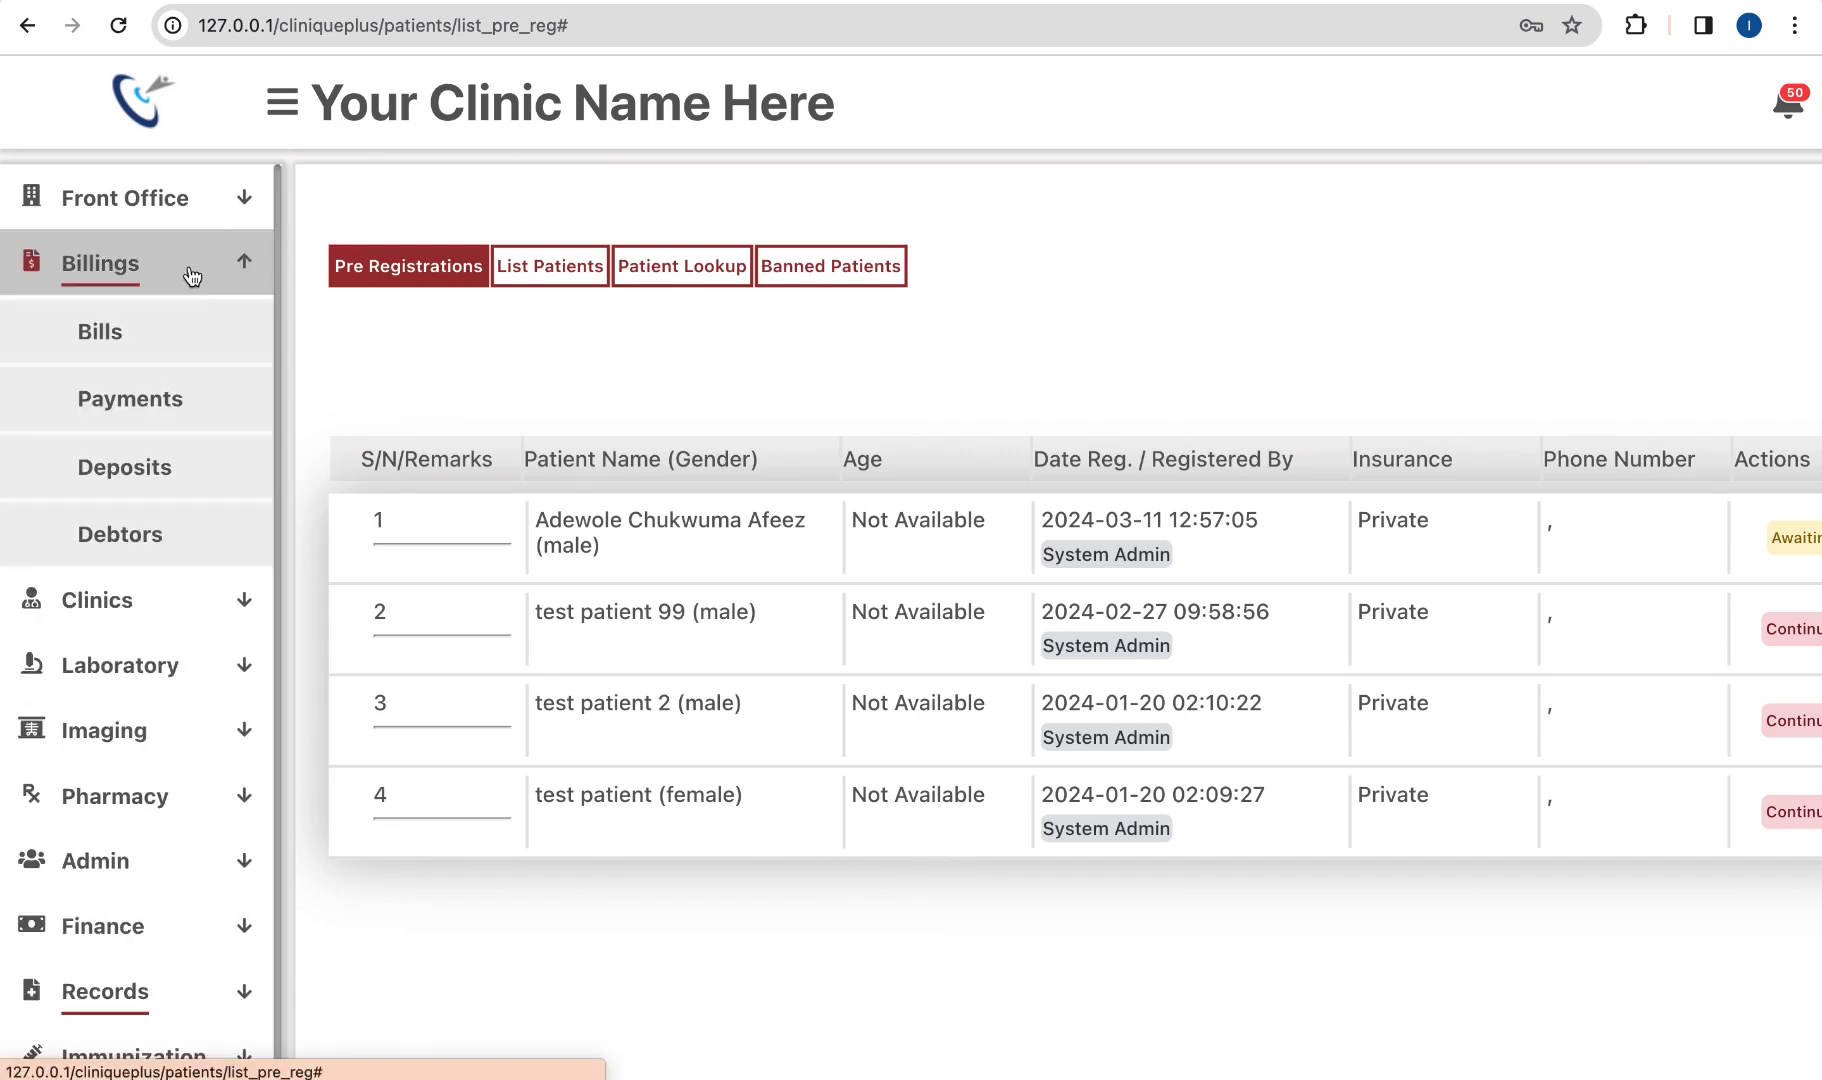
# Step: Open payments for the patient's ₦15,000 bill and show the payment method options
pyautogui.click(110, 343)
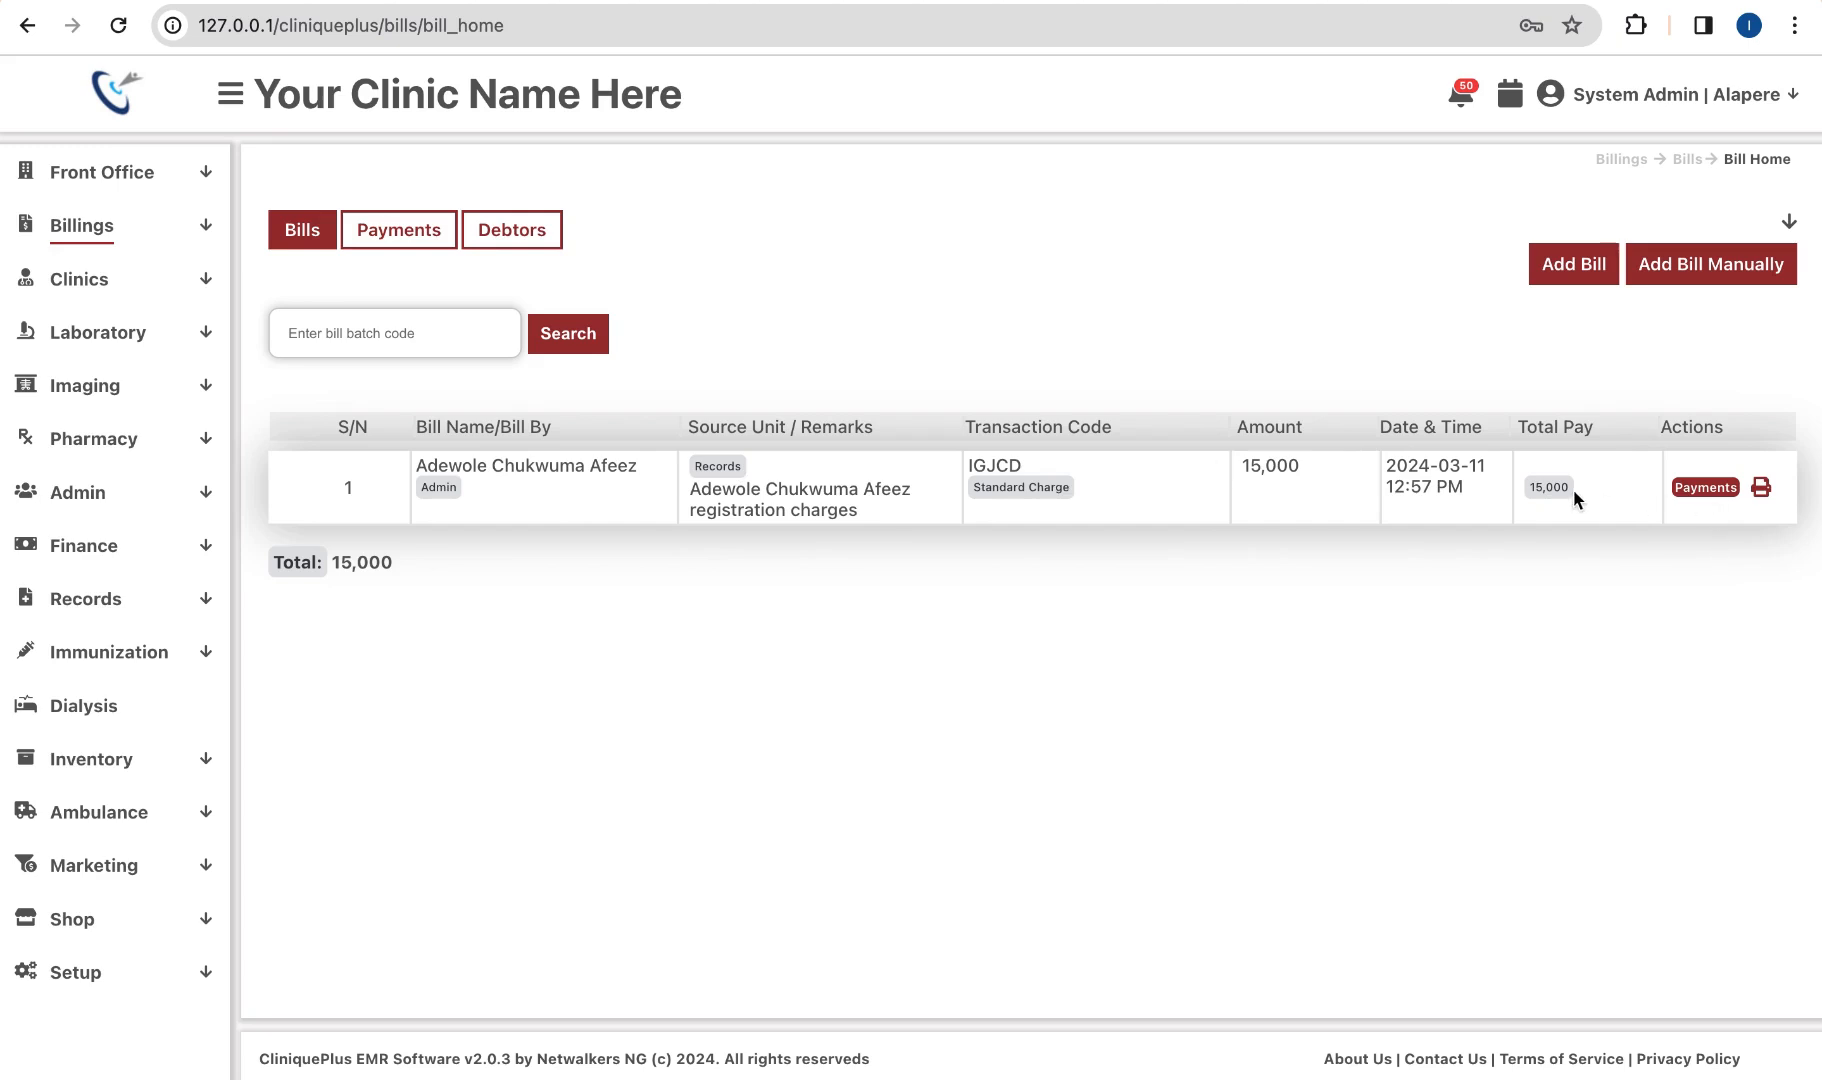
pyautogui.click(1707, 490)
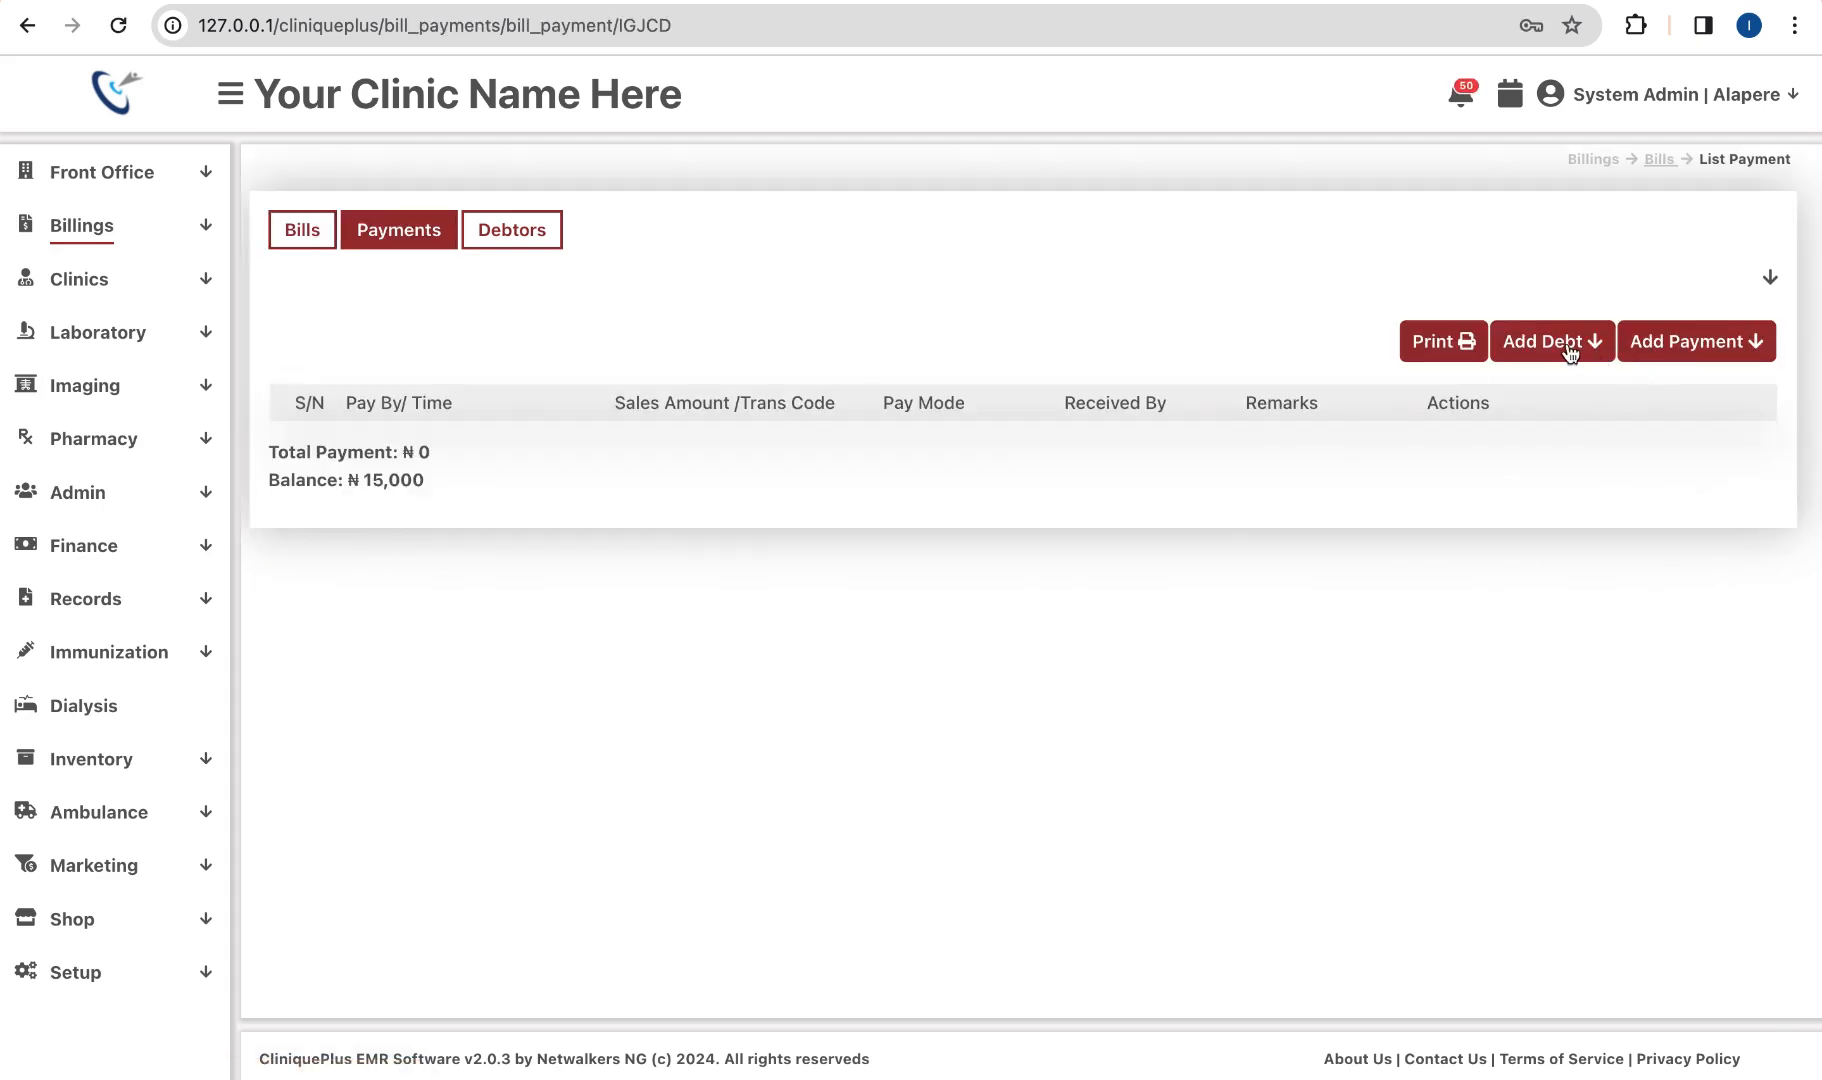
pyautogui.click(1648, 346)
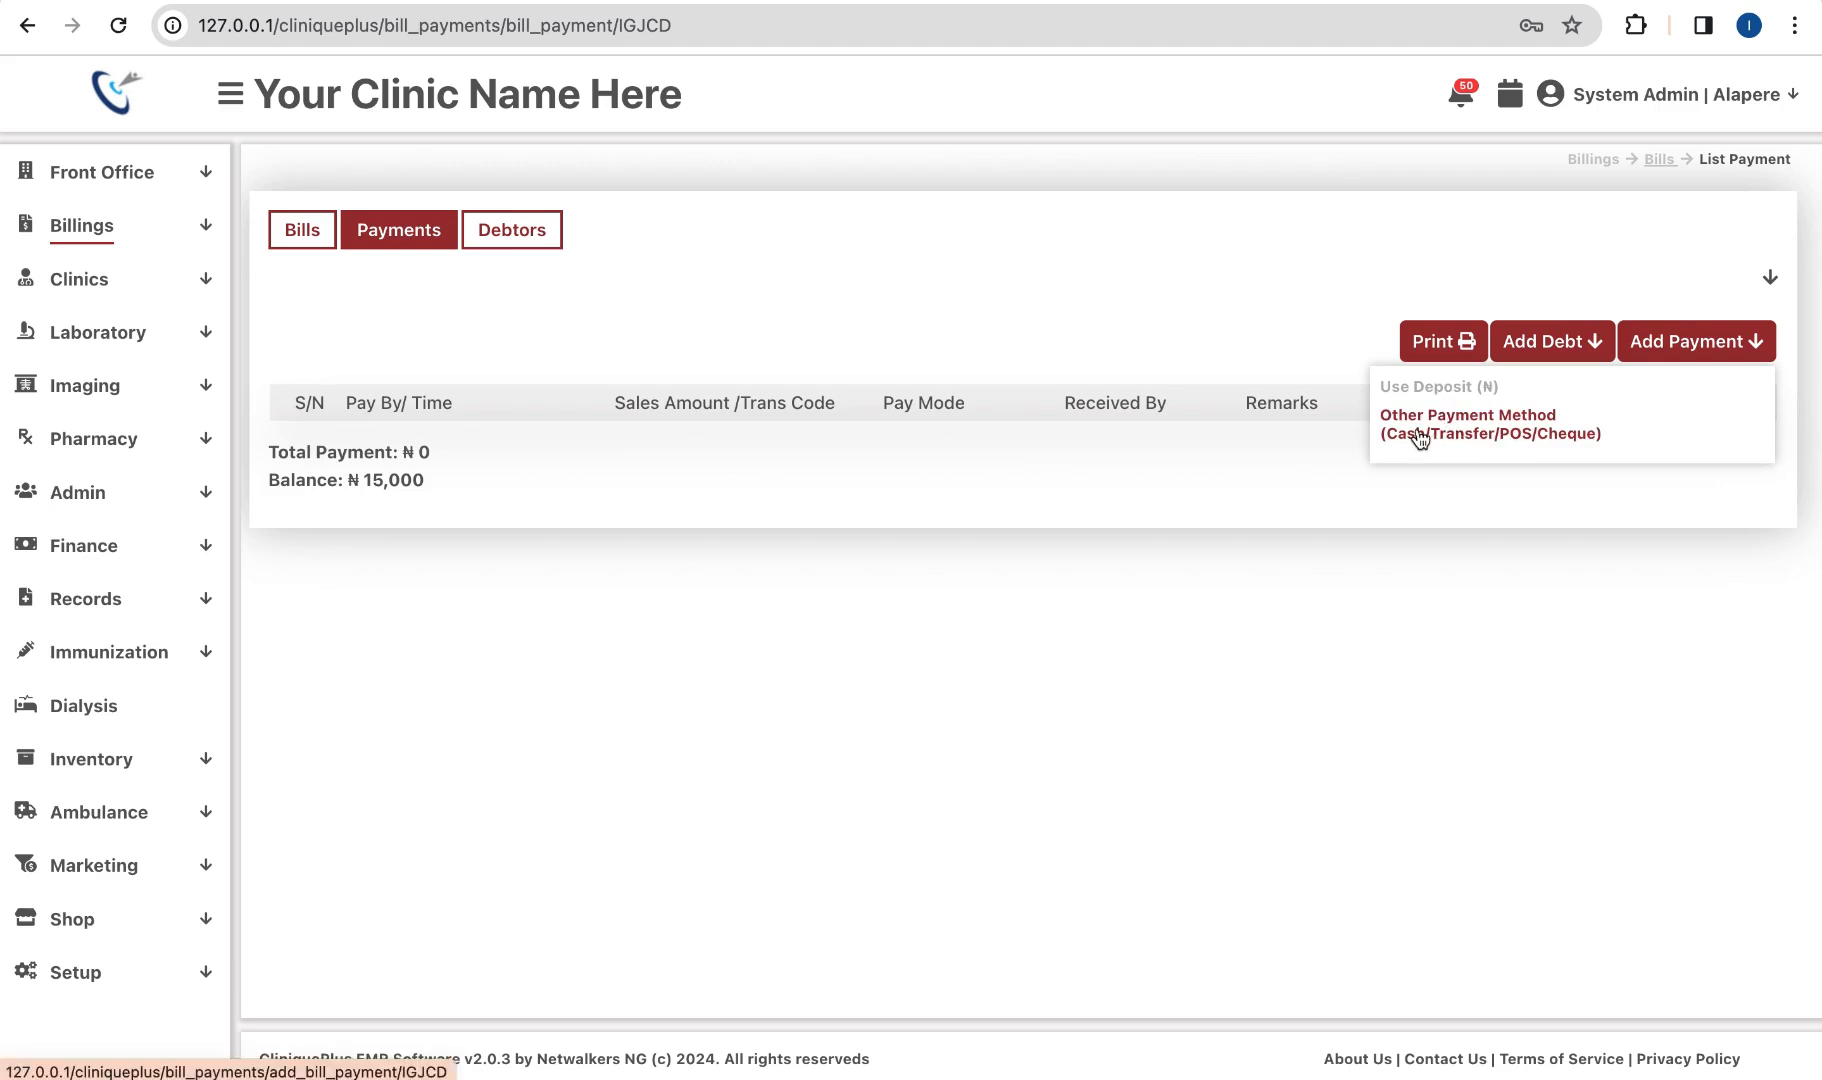
# Step: Choose Other Payment Method and expand the bill's patient and charge details
pyautogui.click(1502, 442)
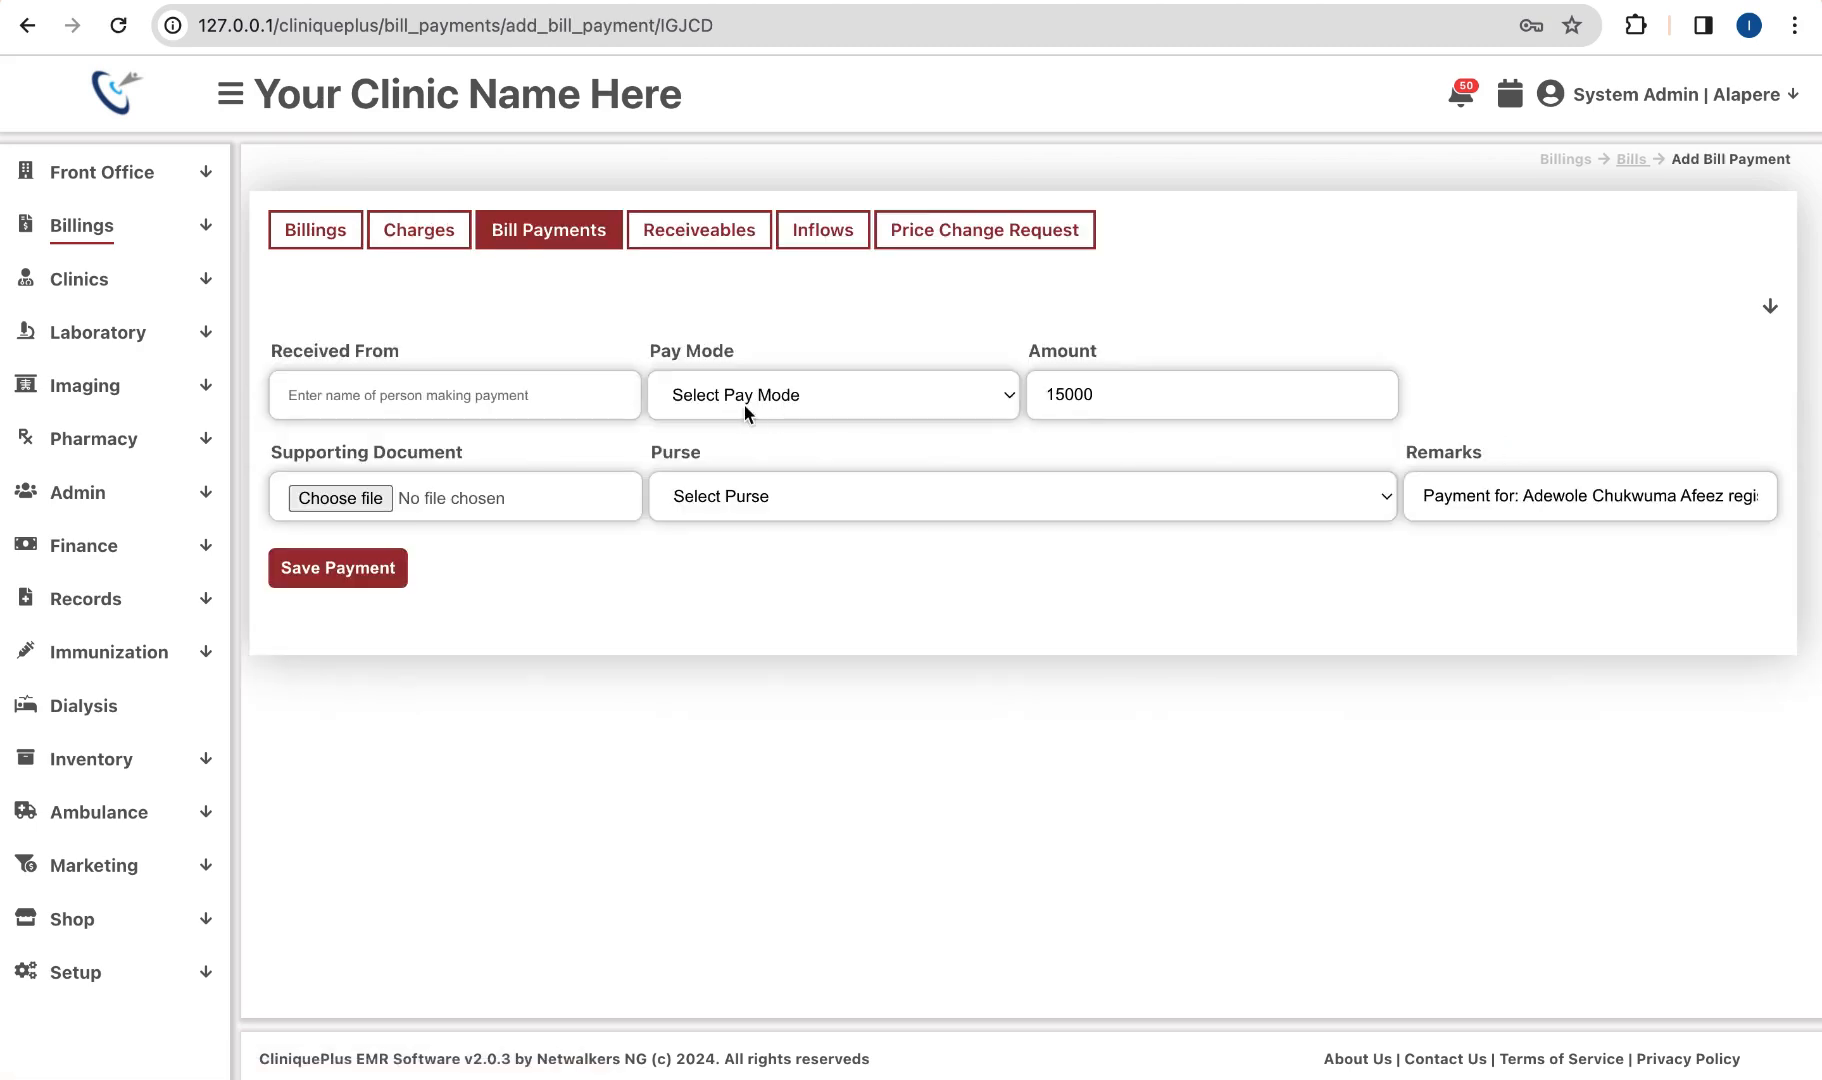
pyautogui.click(567, 393)
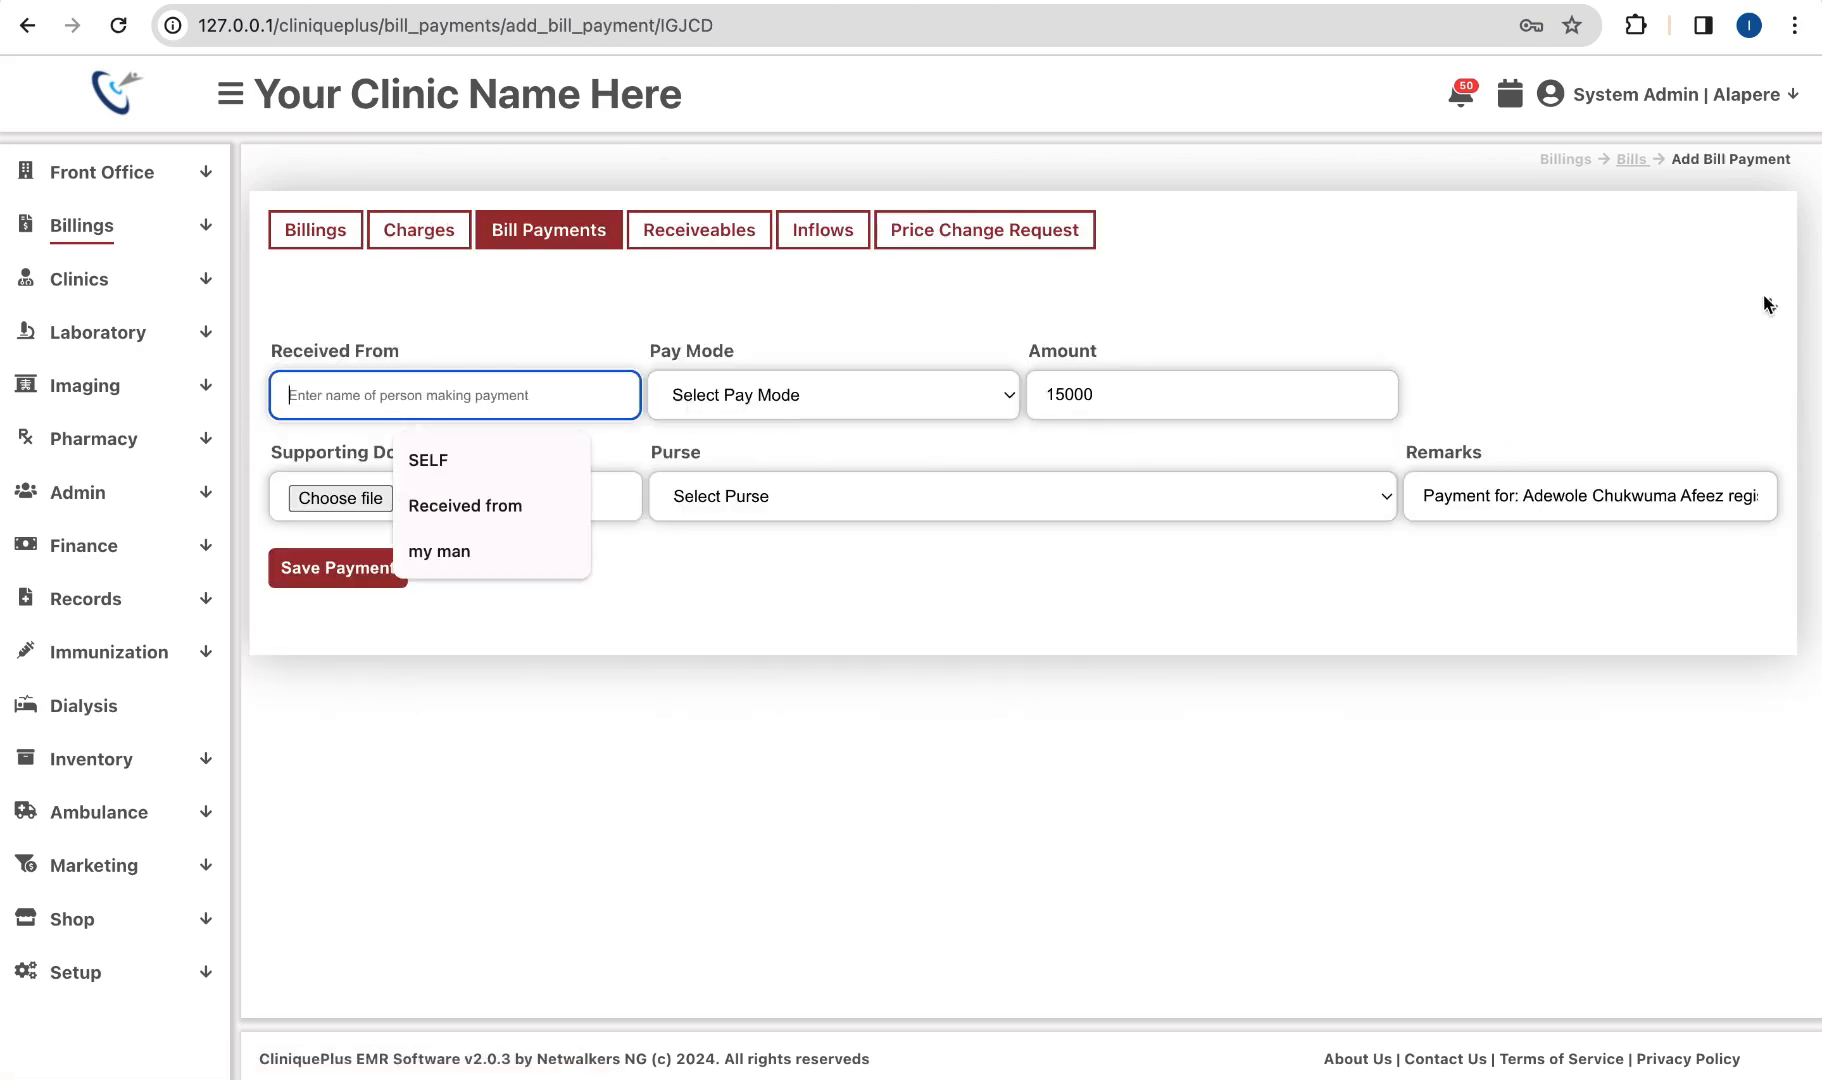
pyautogui.click(1770, 306)
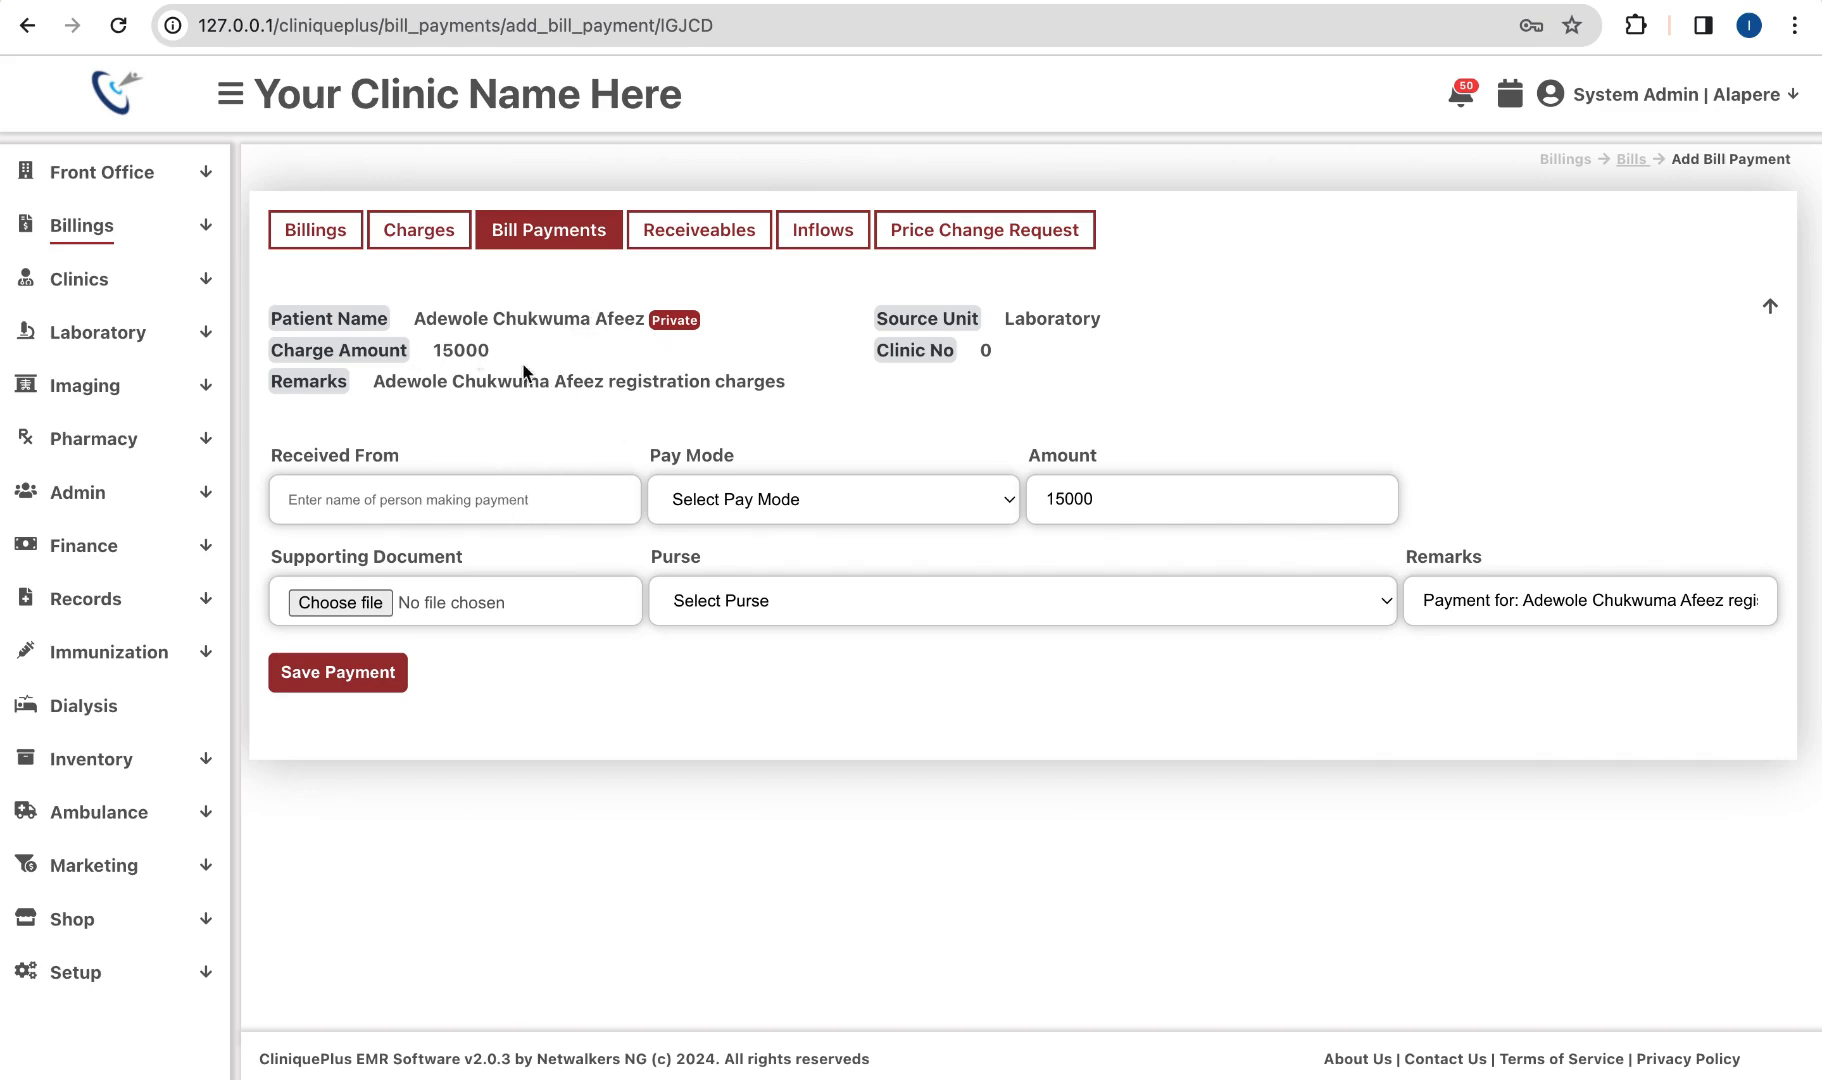
pyautogui.click(537, 509)
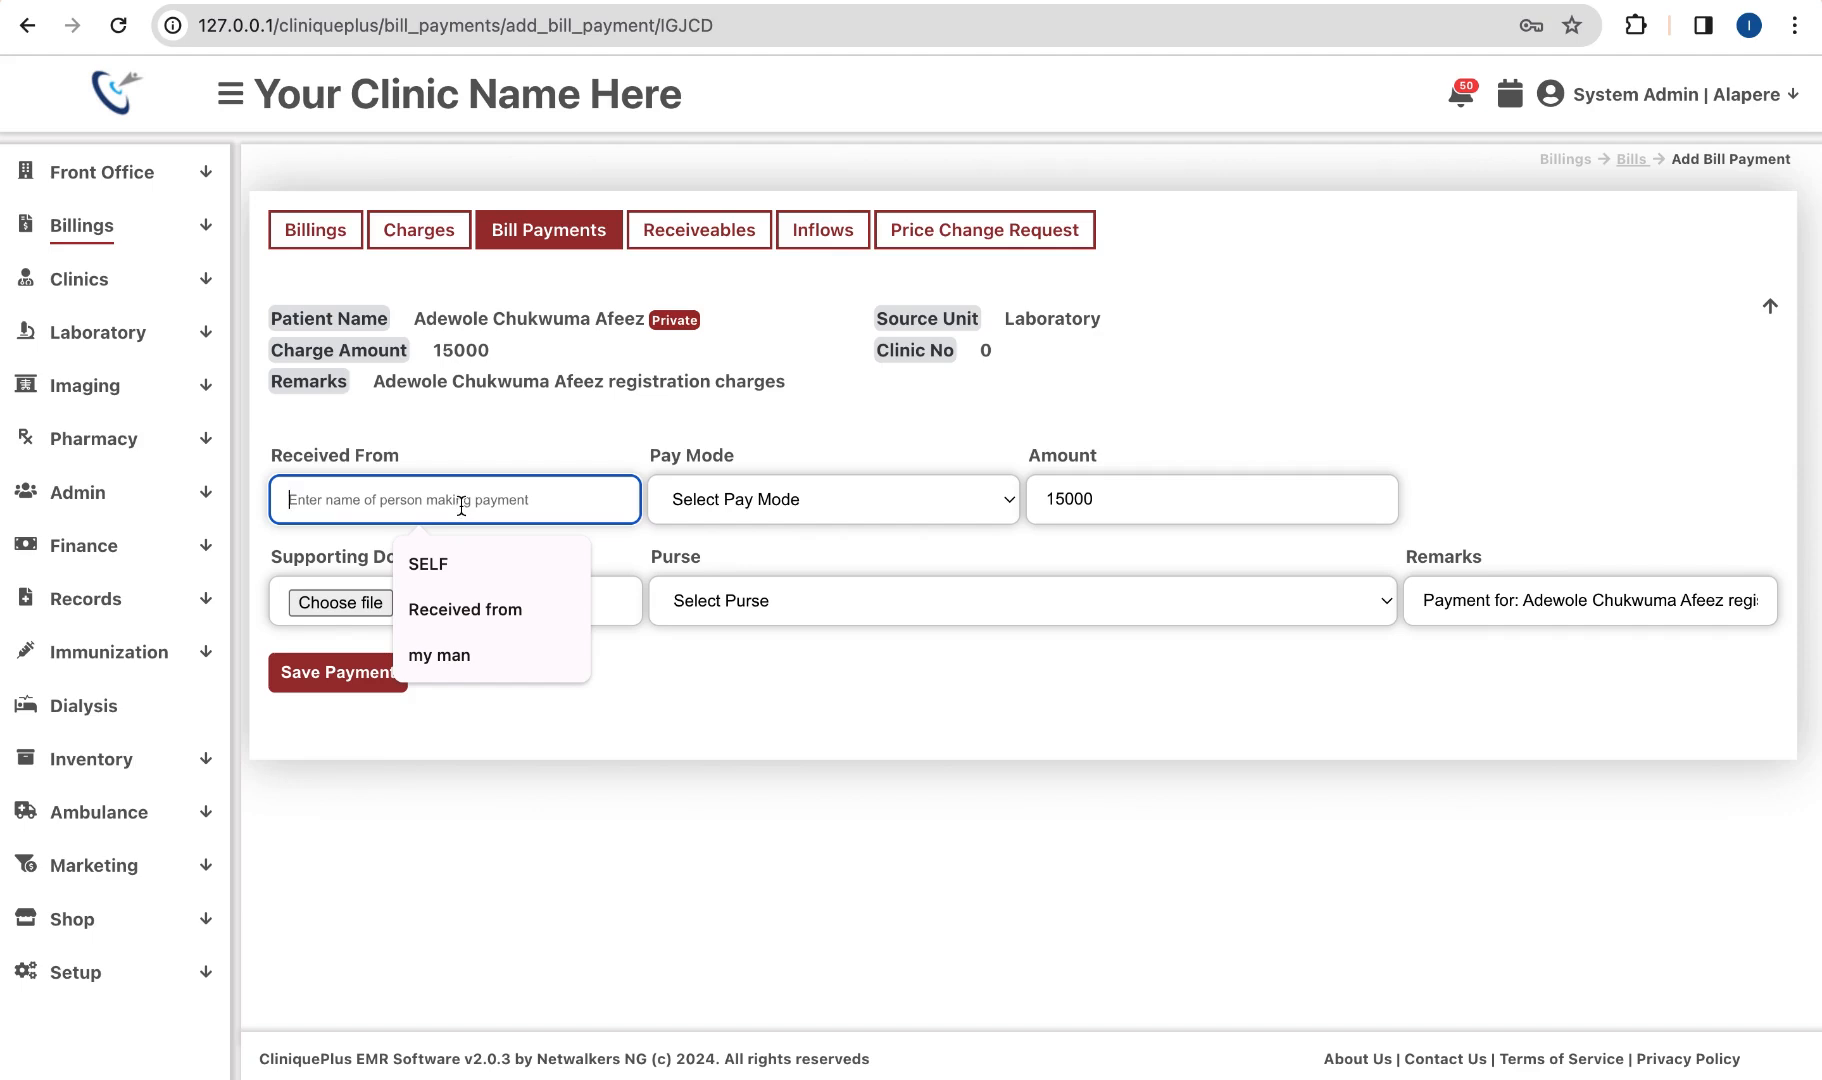
# Step: Record the 15,000 payment with Cash pay mode to the Dialysis Purse and save it
pyautogui.click(756, 495)
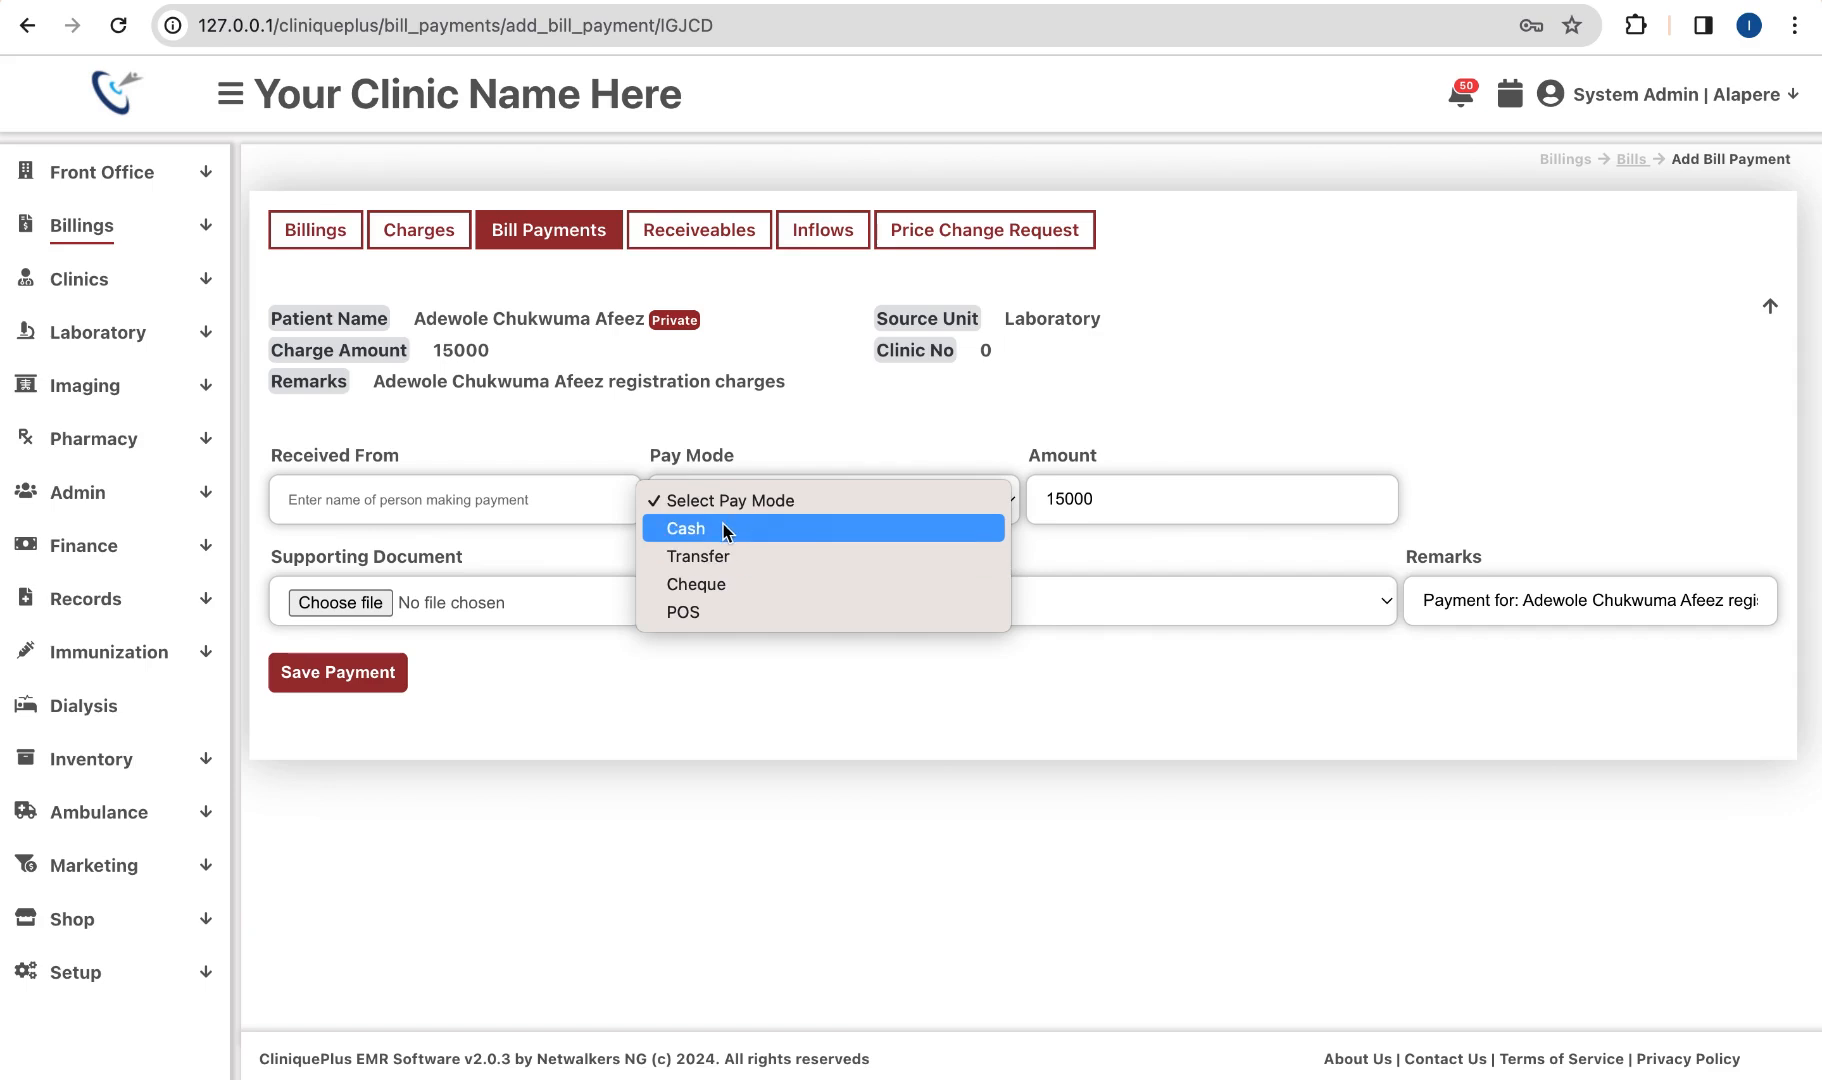
pyautogui.click(727, 530)
pyautogui.click(815, 601)
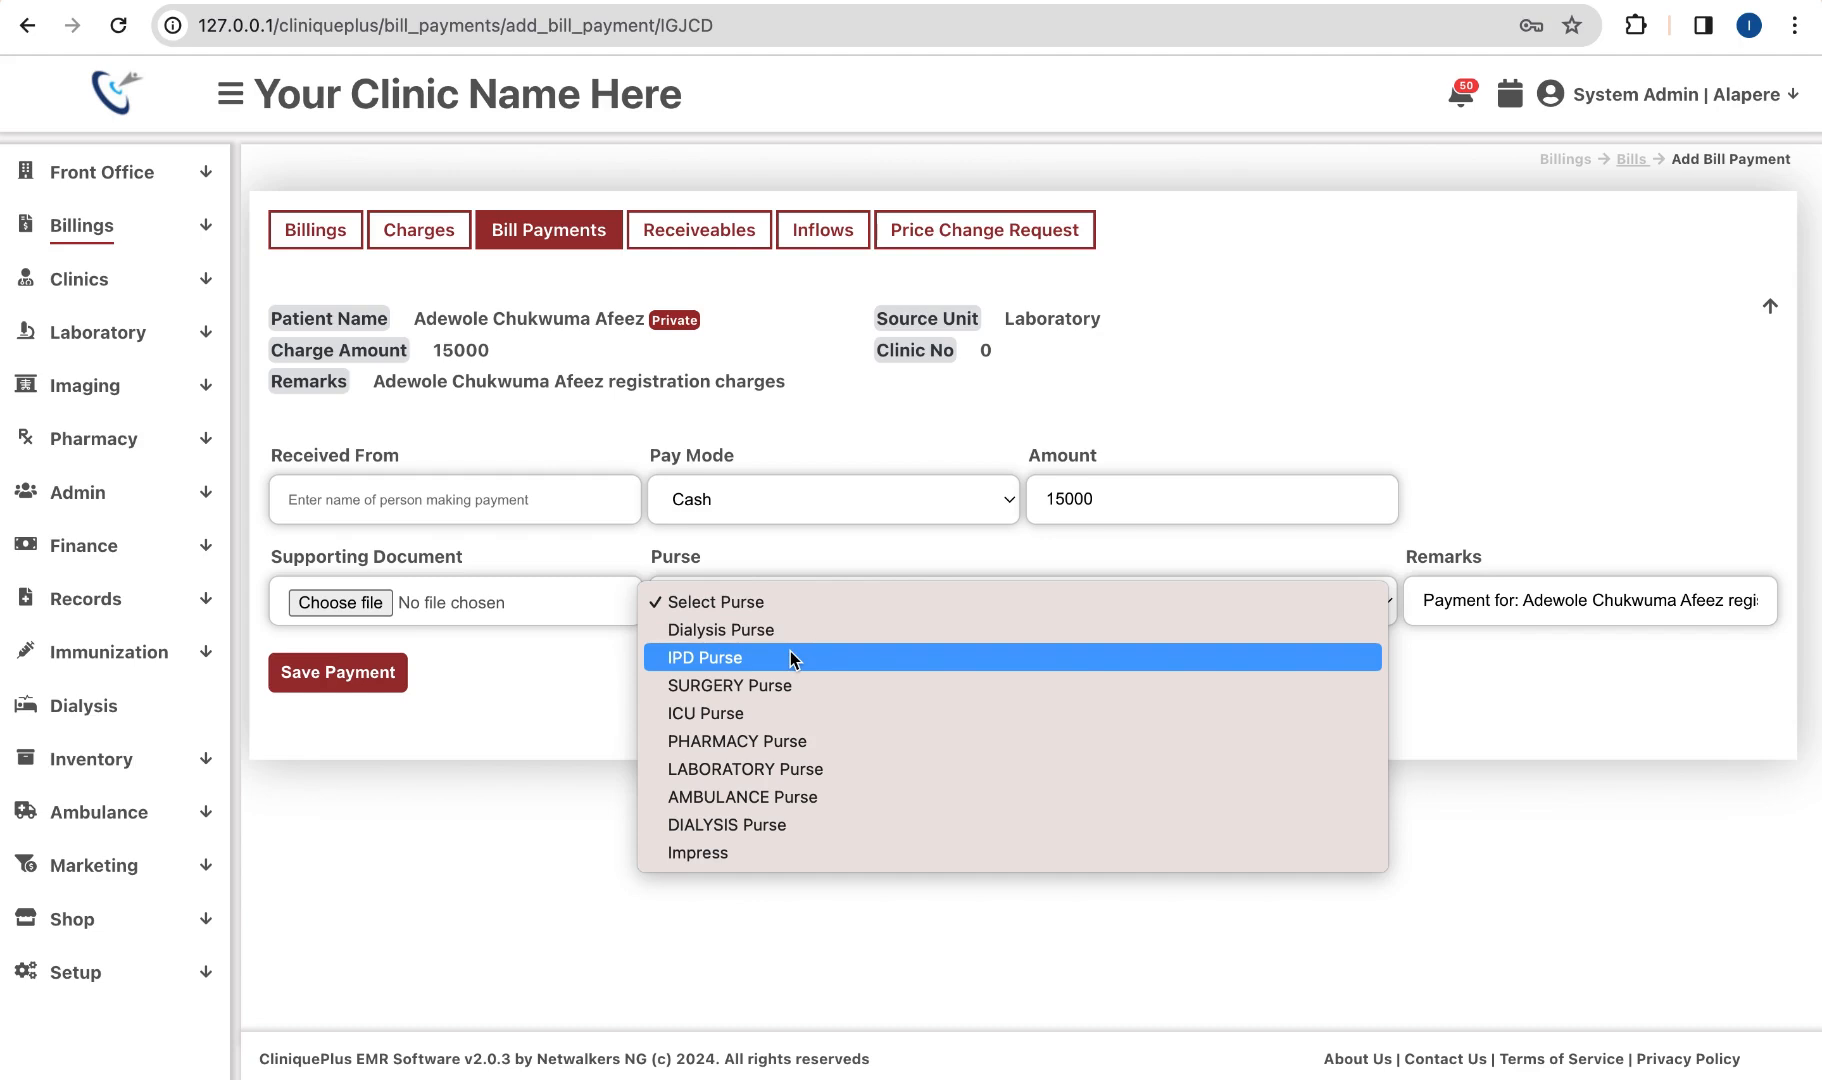
pyautogui.click(738, 631)
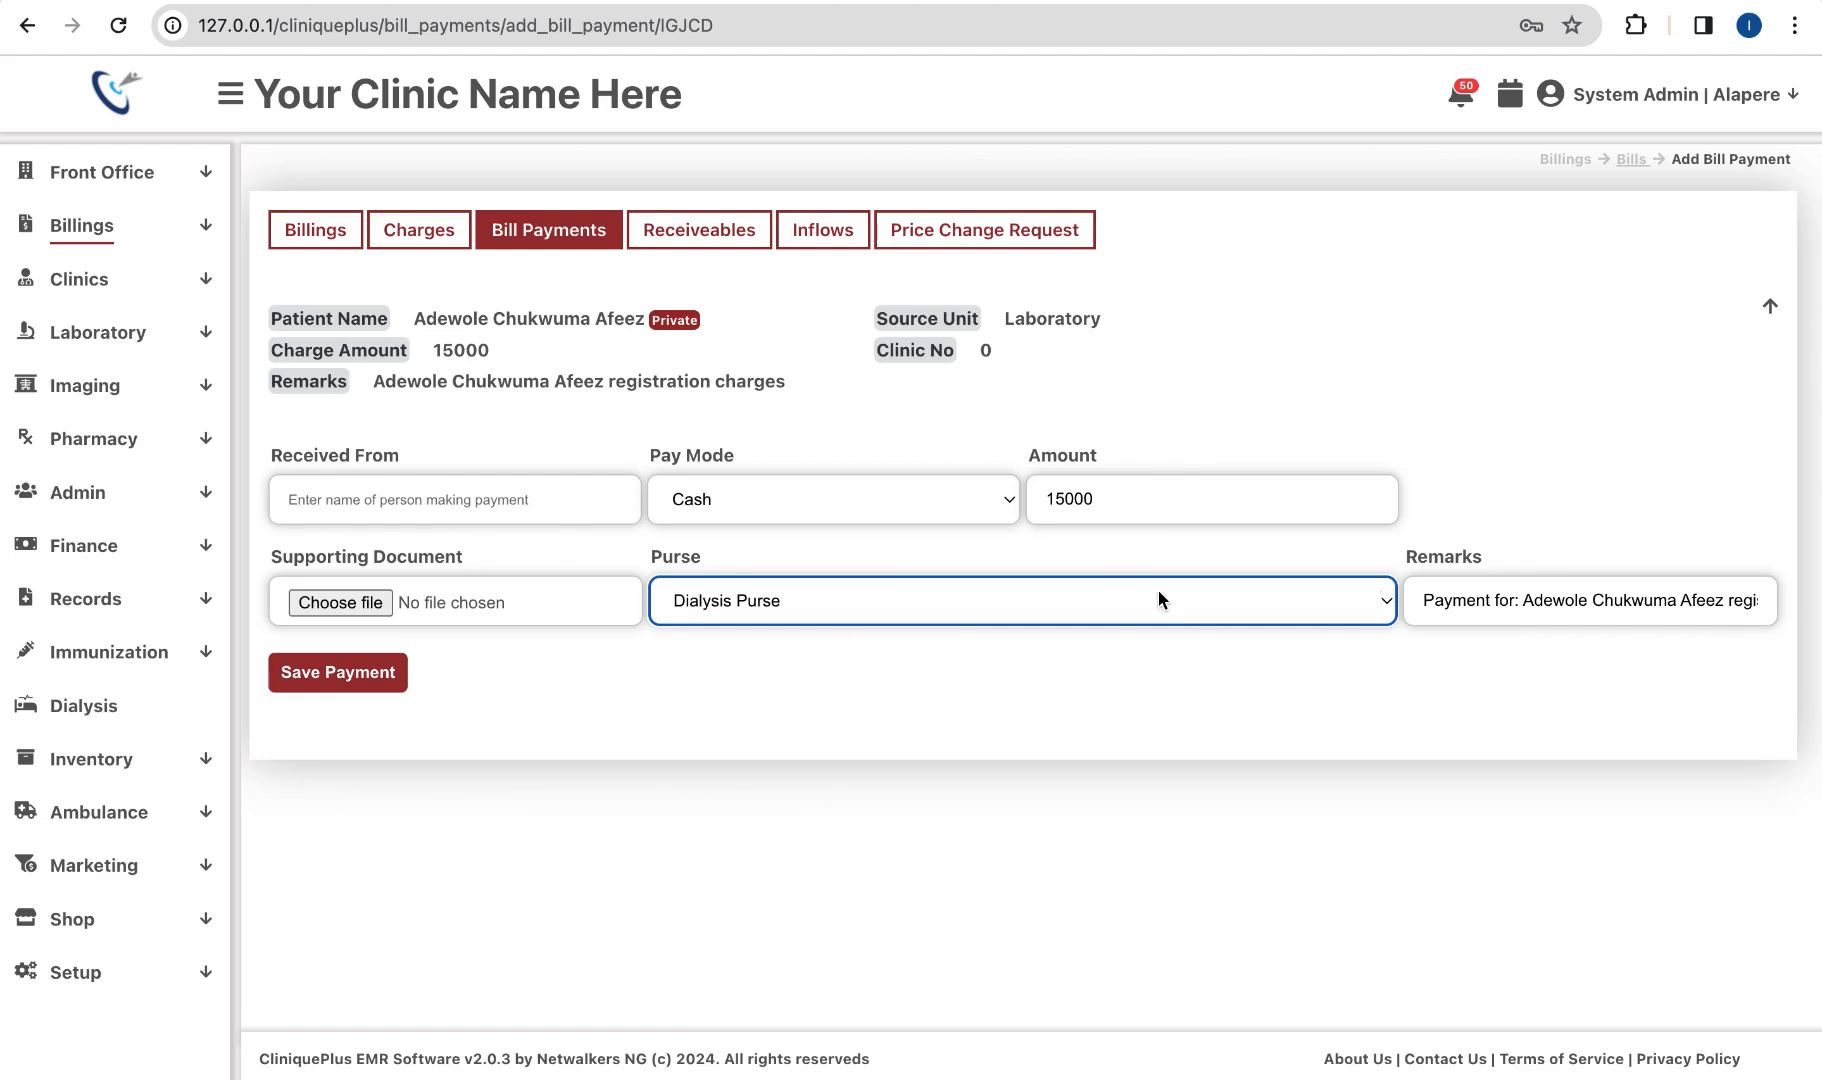
pyautogui.click(1648, 607)
pyautogui.hscroll(2, 1648, 607)
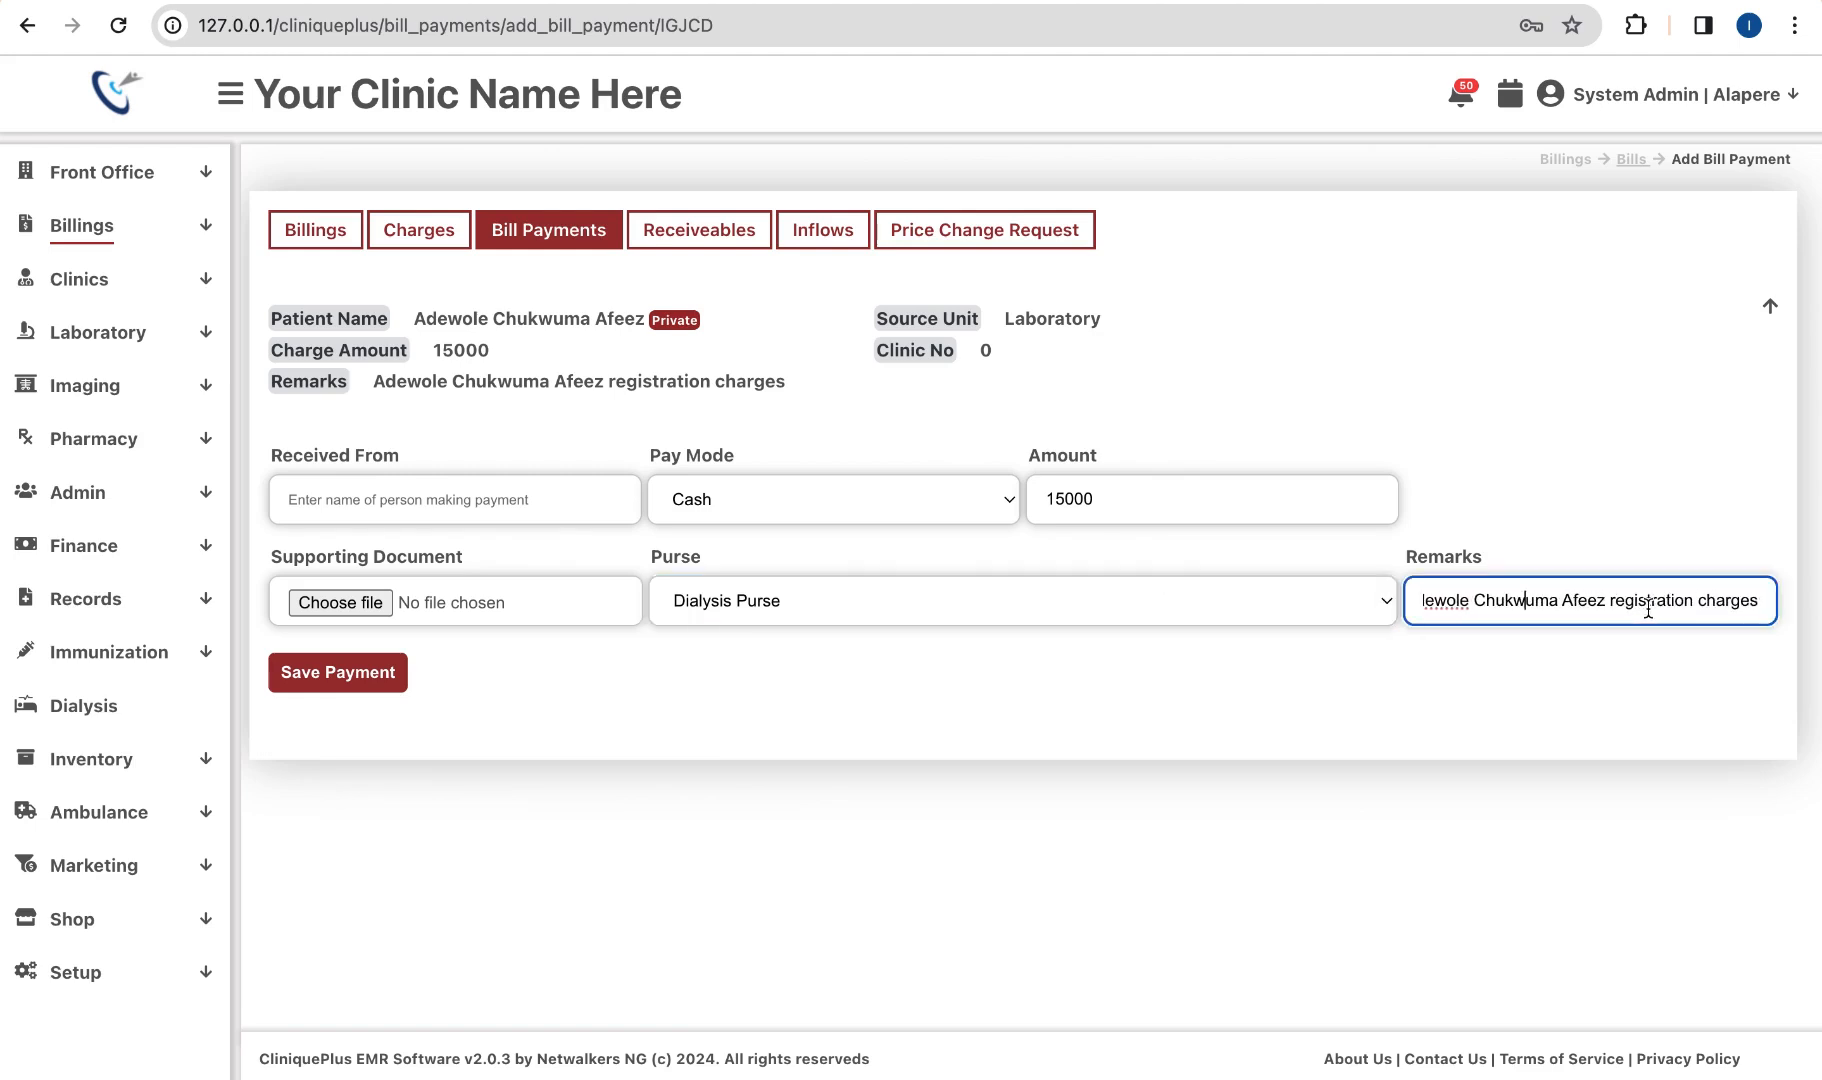
pyautogui.hscroll(-1, 1648, 607)
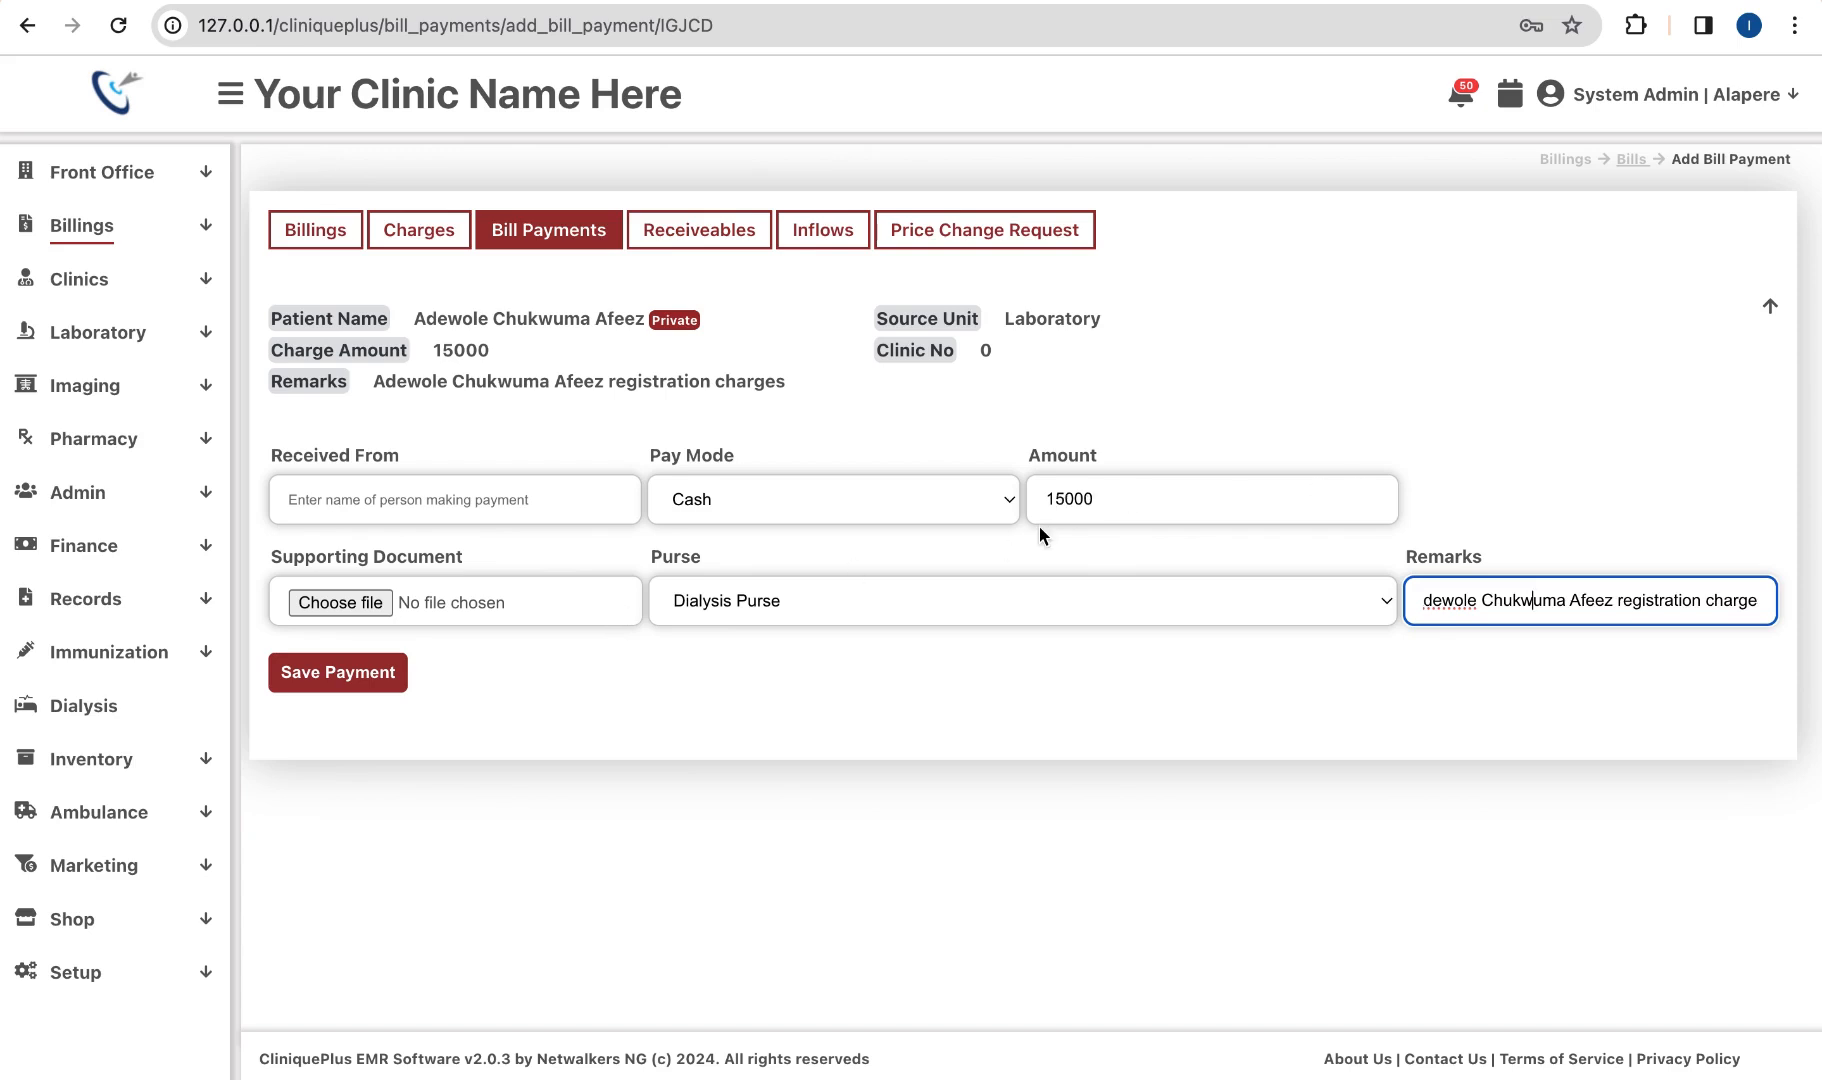
pyautogui.click(330, 683)
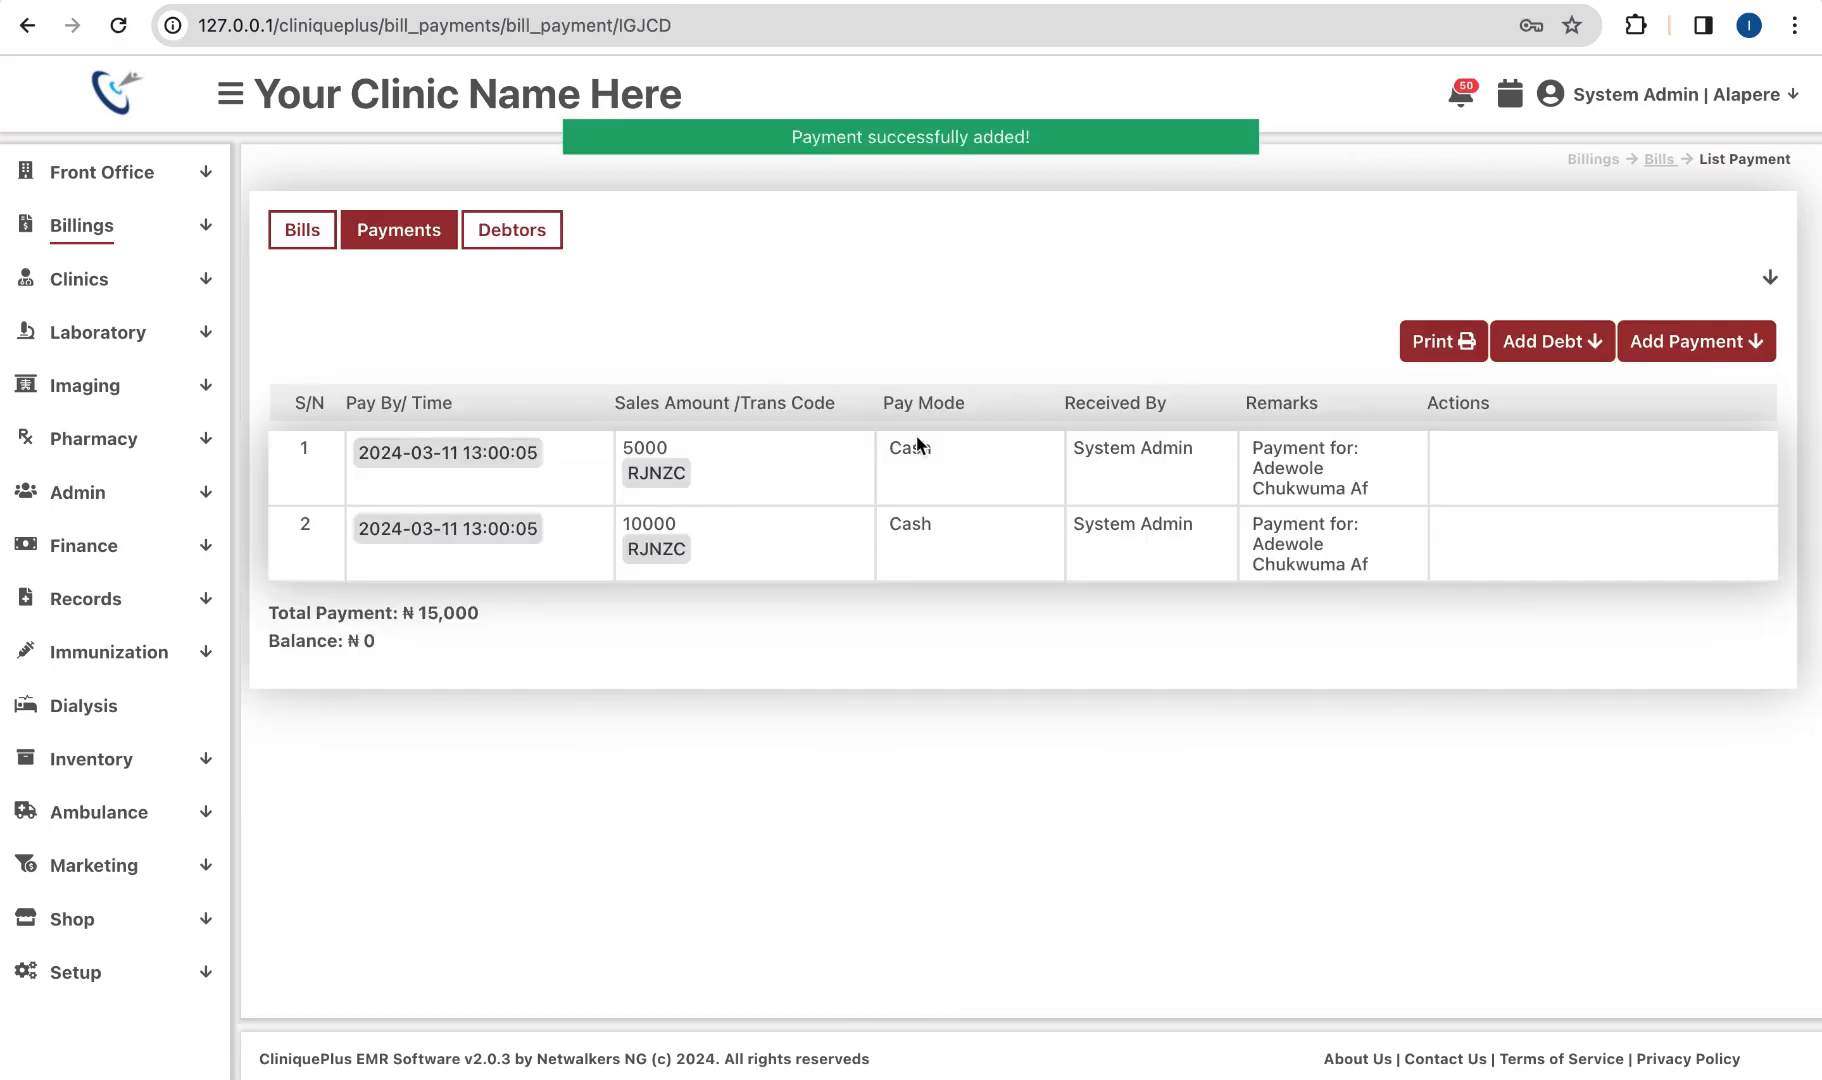
# Step: Print the zero-balance bill and payment summary, cancelling the browser print dialog
pyautogui.click(1434, 341)
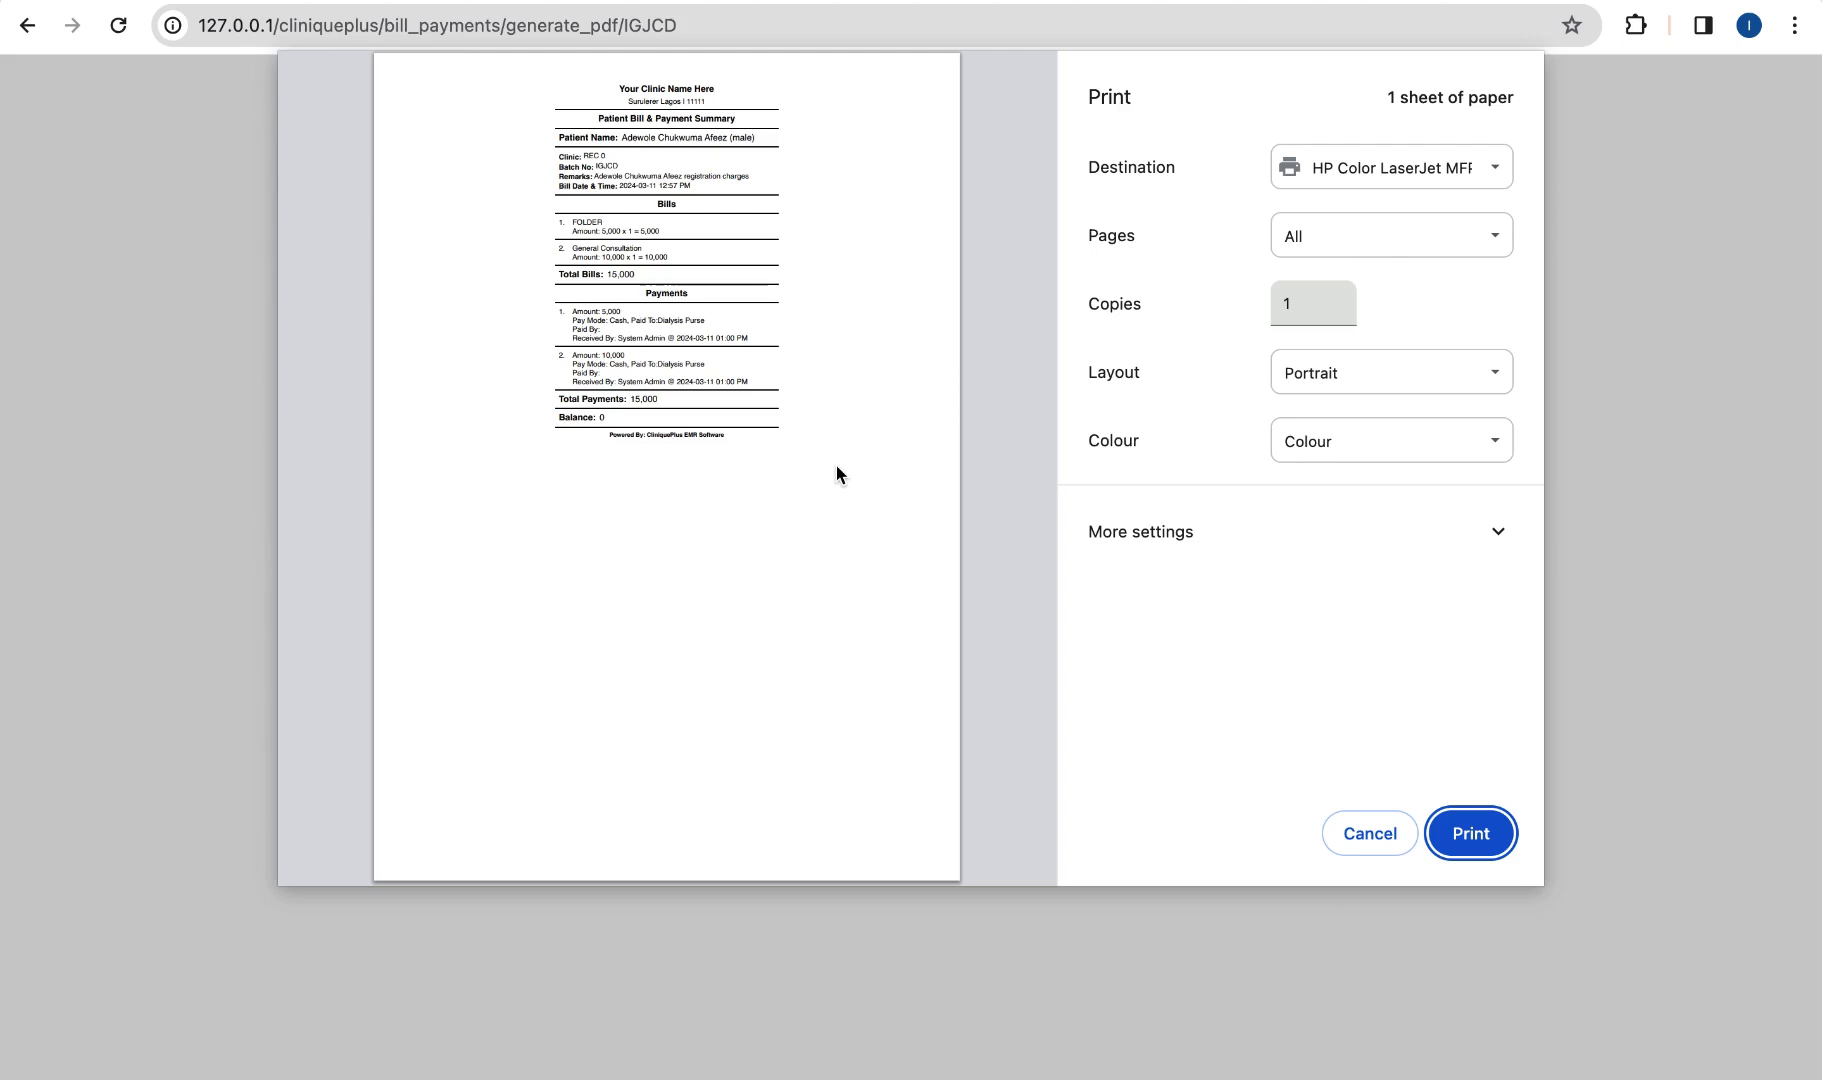
pyautogui.click(1369, 834)
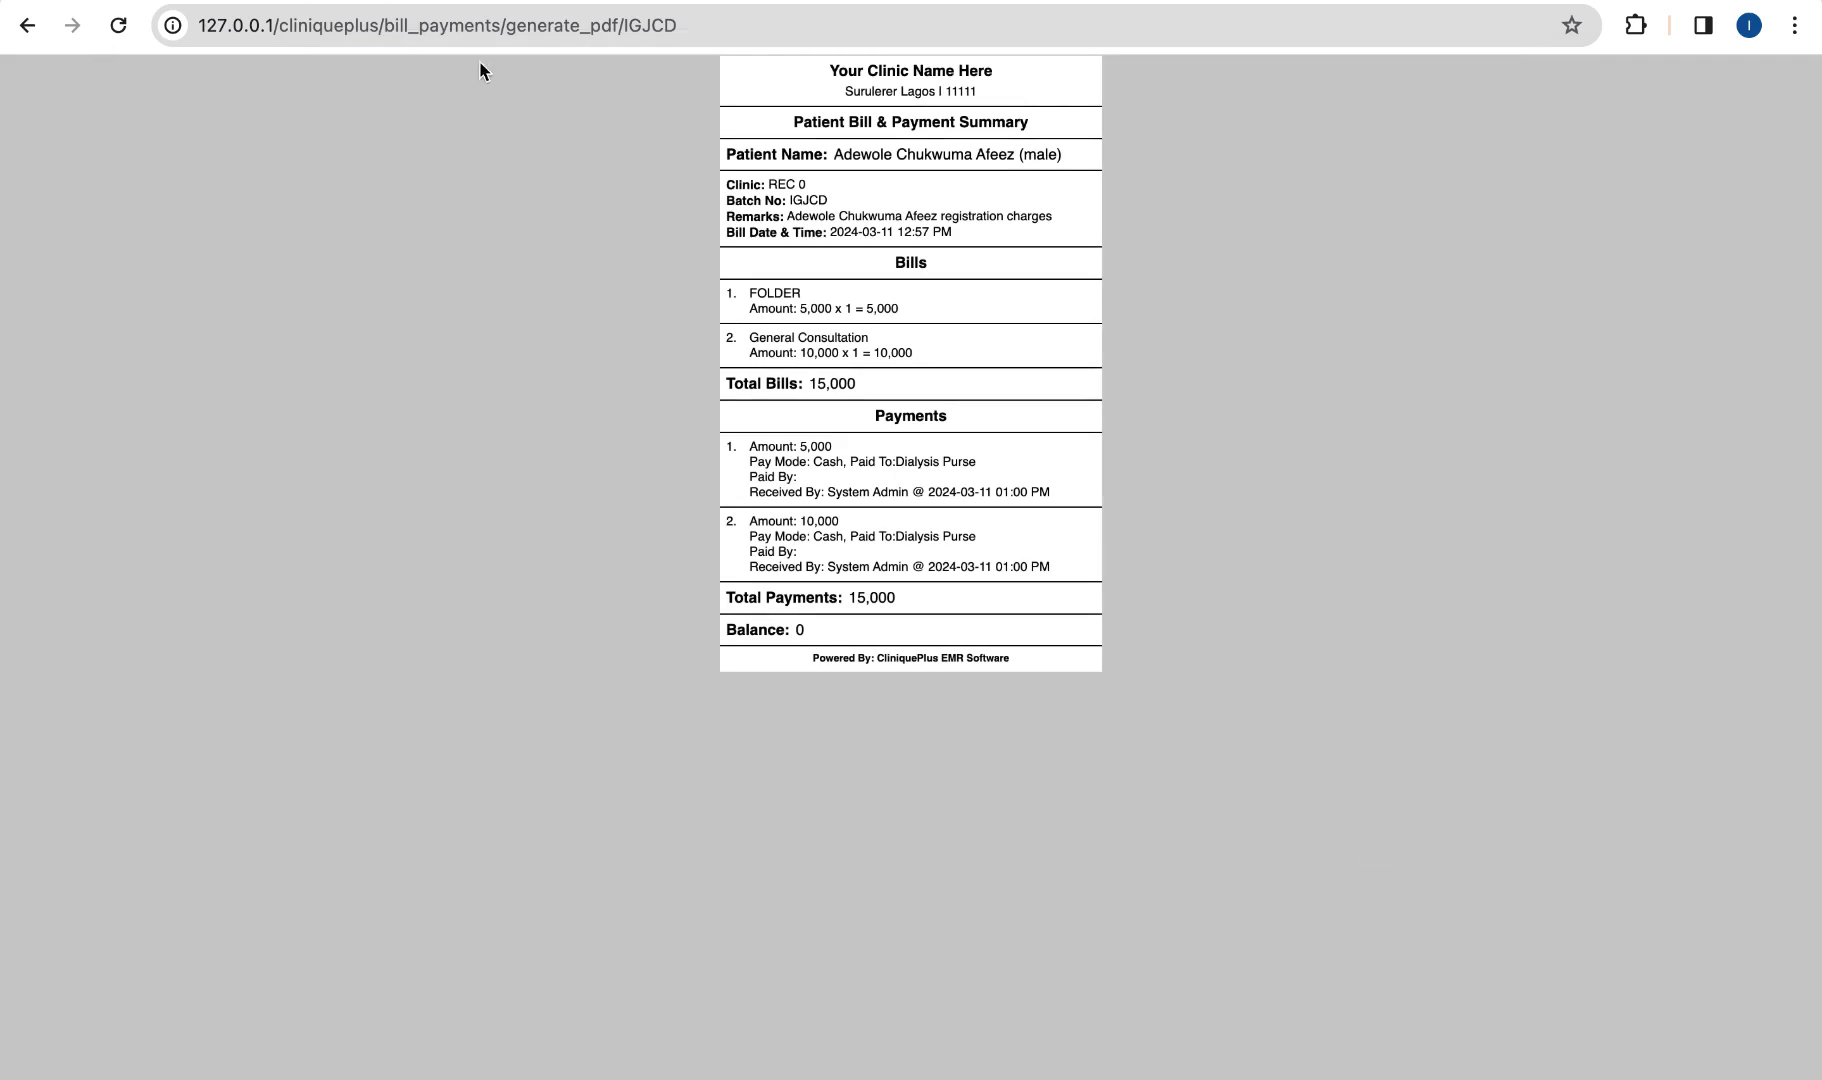
pyautogui.click(27, 27)
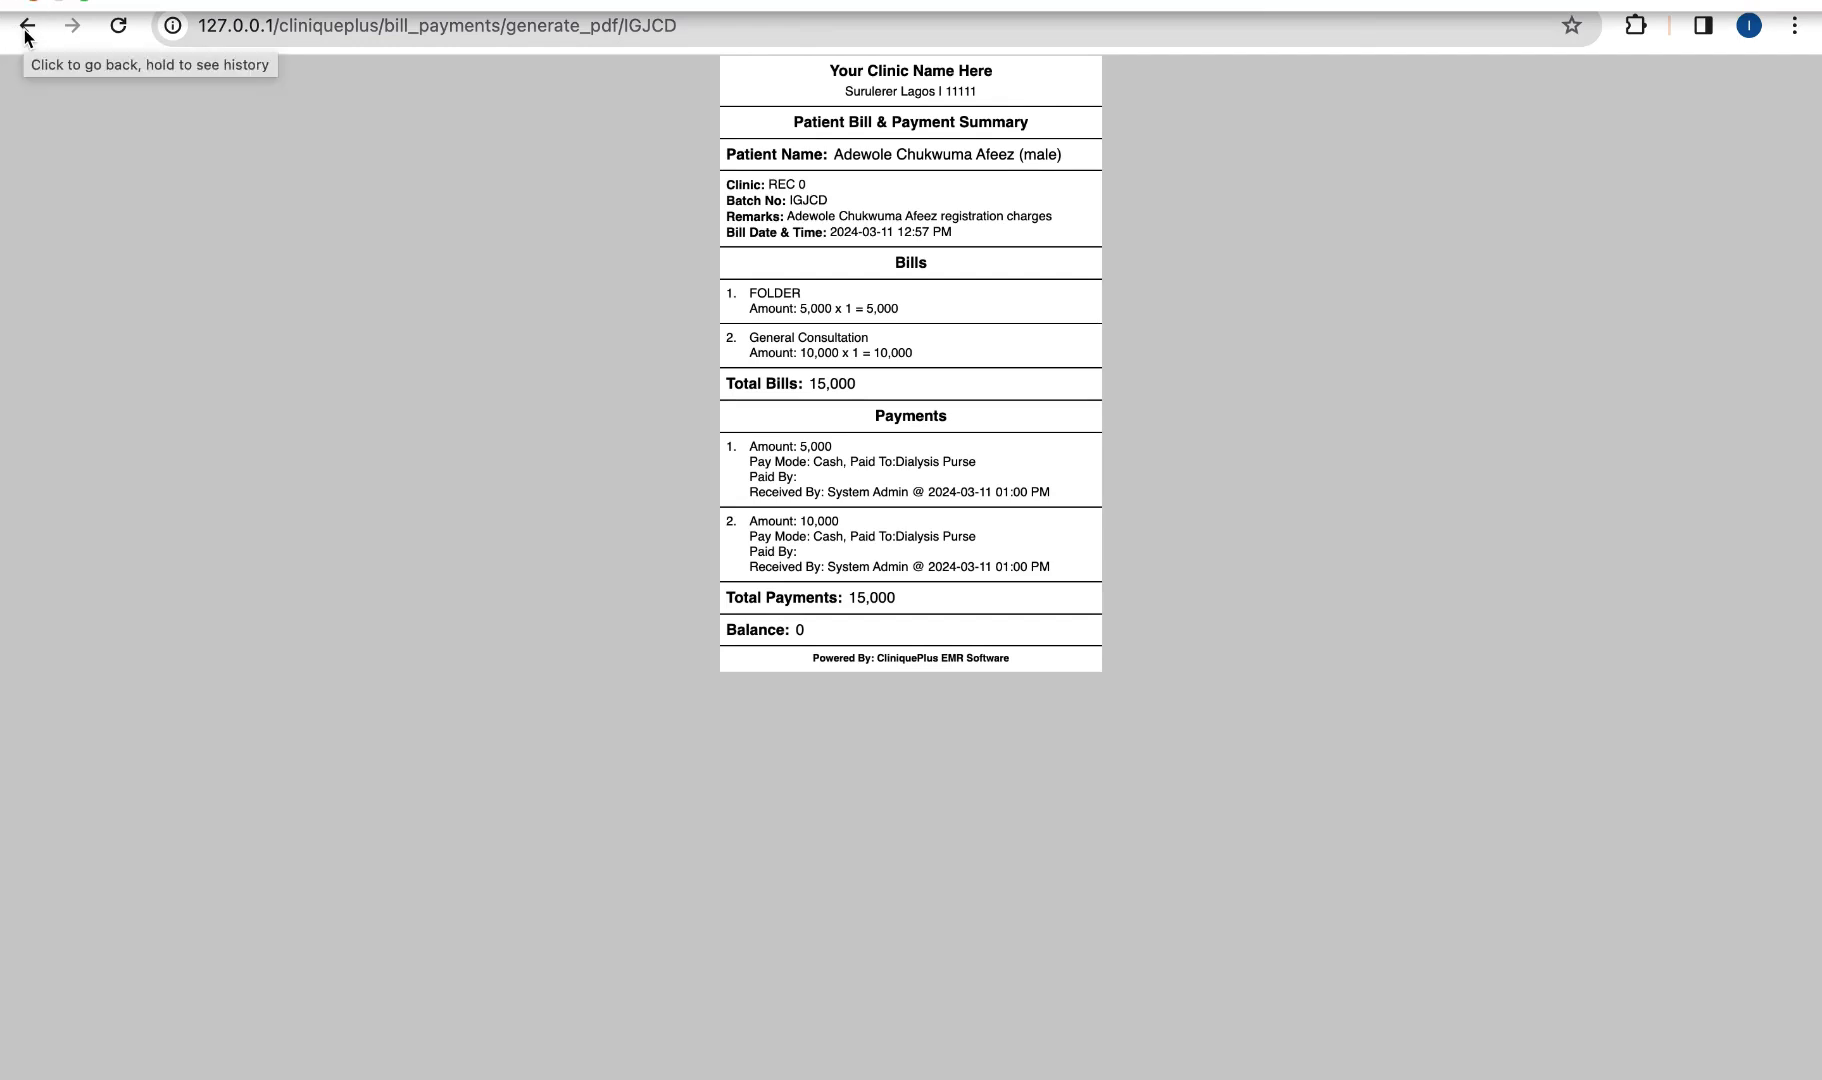
# Step: Open a new tab, return to the clinic tab, and open Records > Patients
pyautogui.click(27, 27)
pyautogui.click(27, 27)
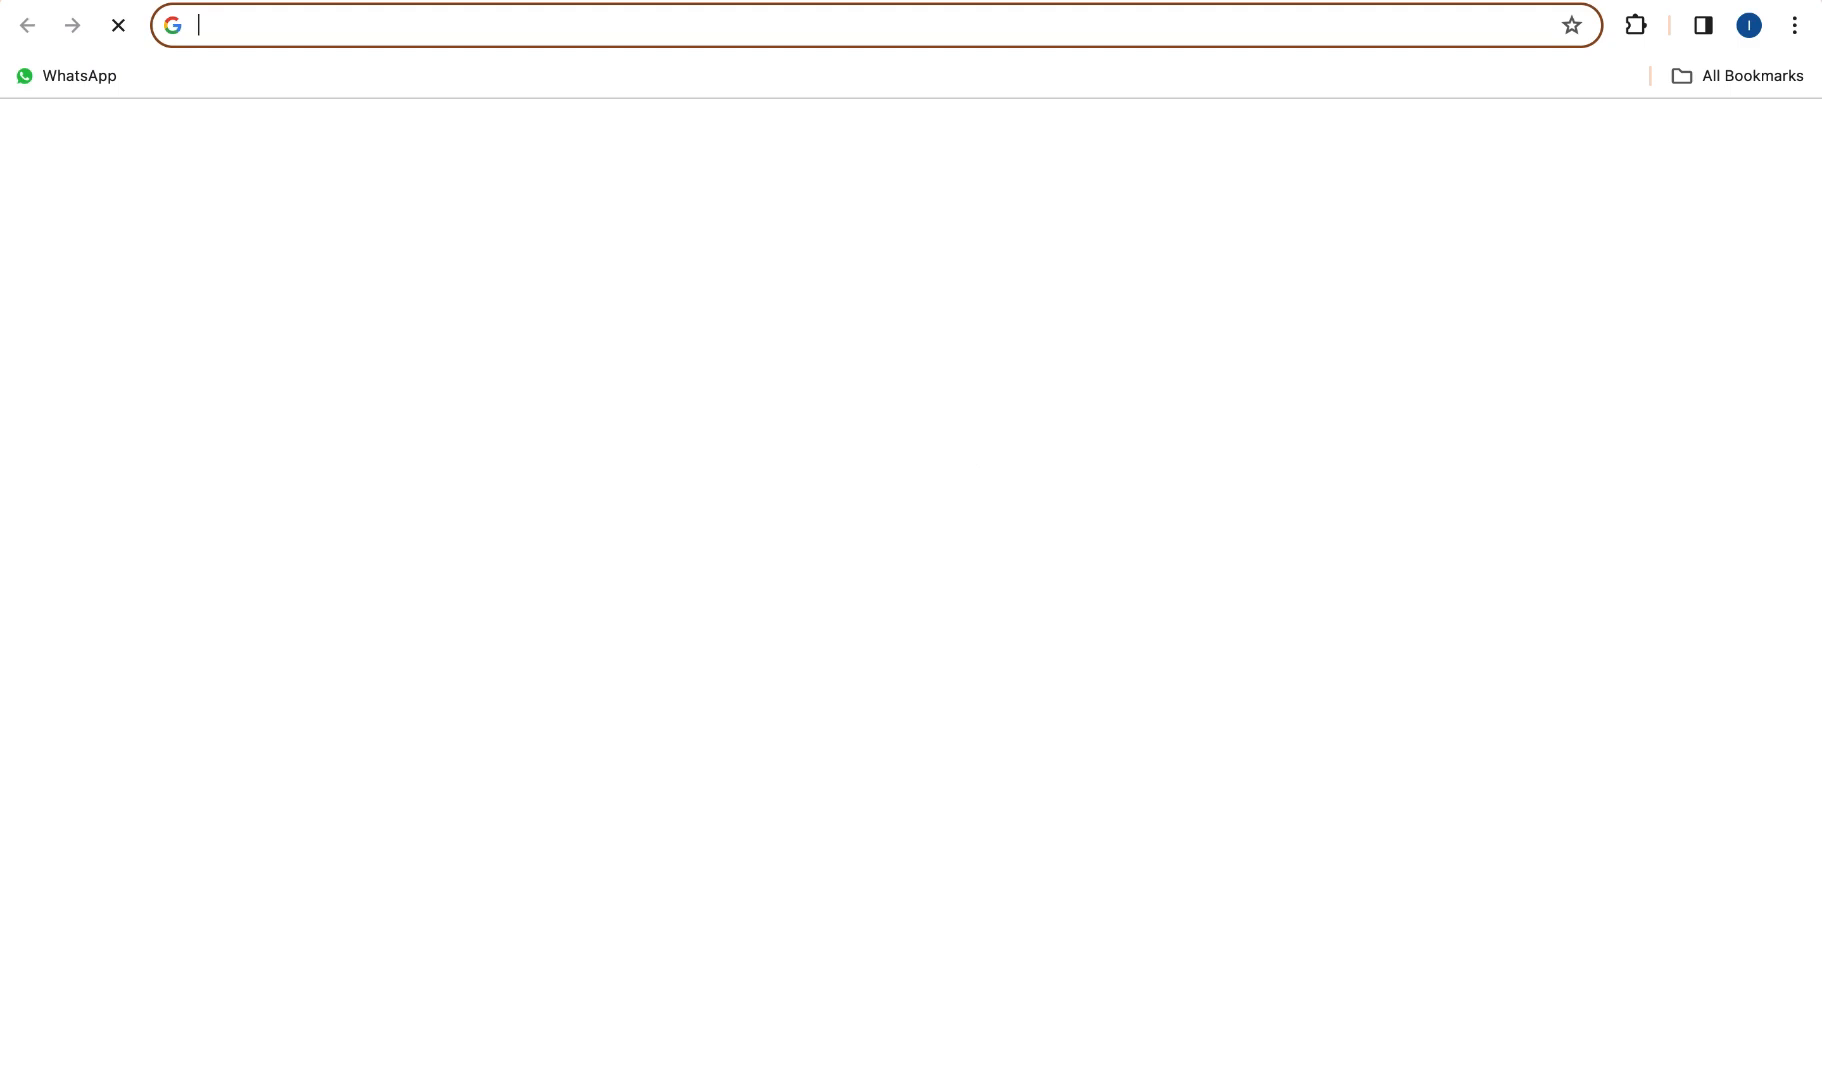
pyautogui.press('super+t')
pyautogui.hotkey('ctrl', 'Tab')
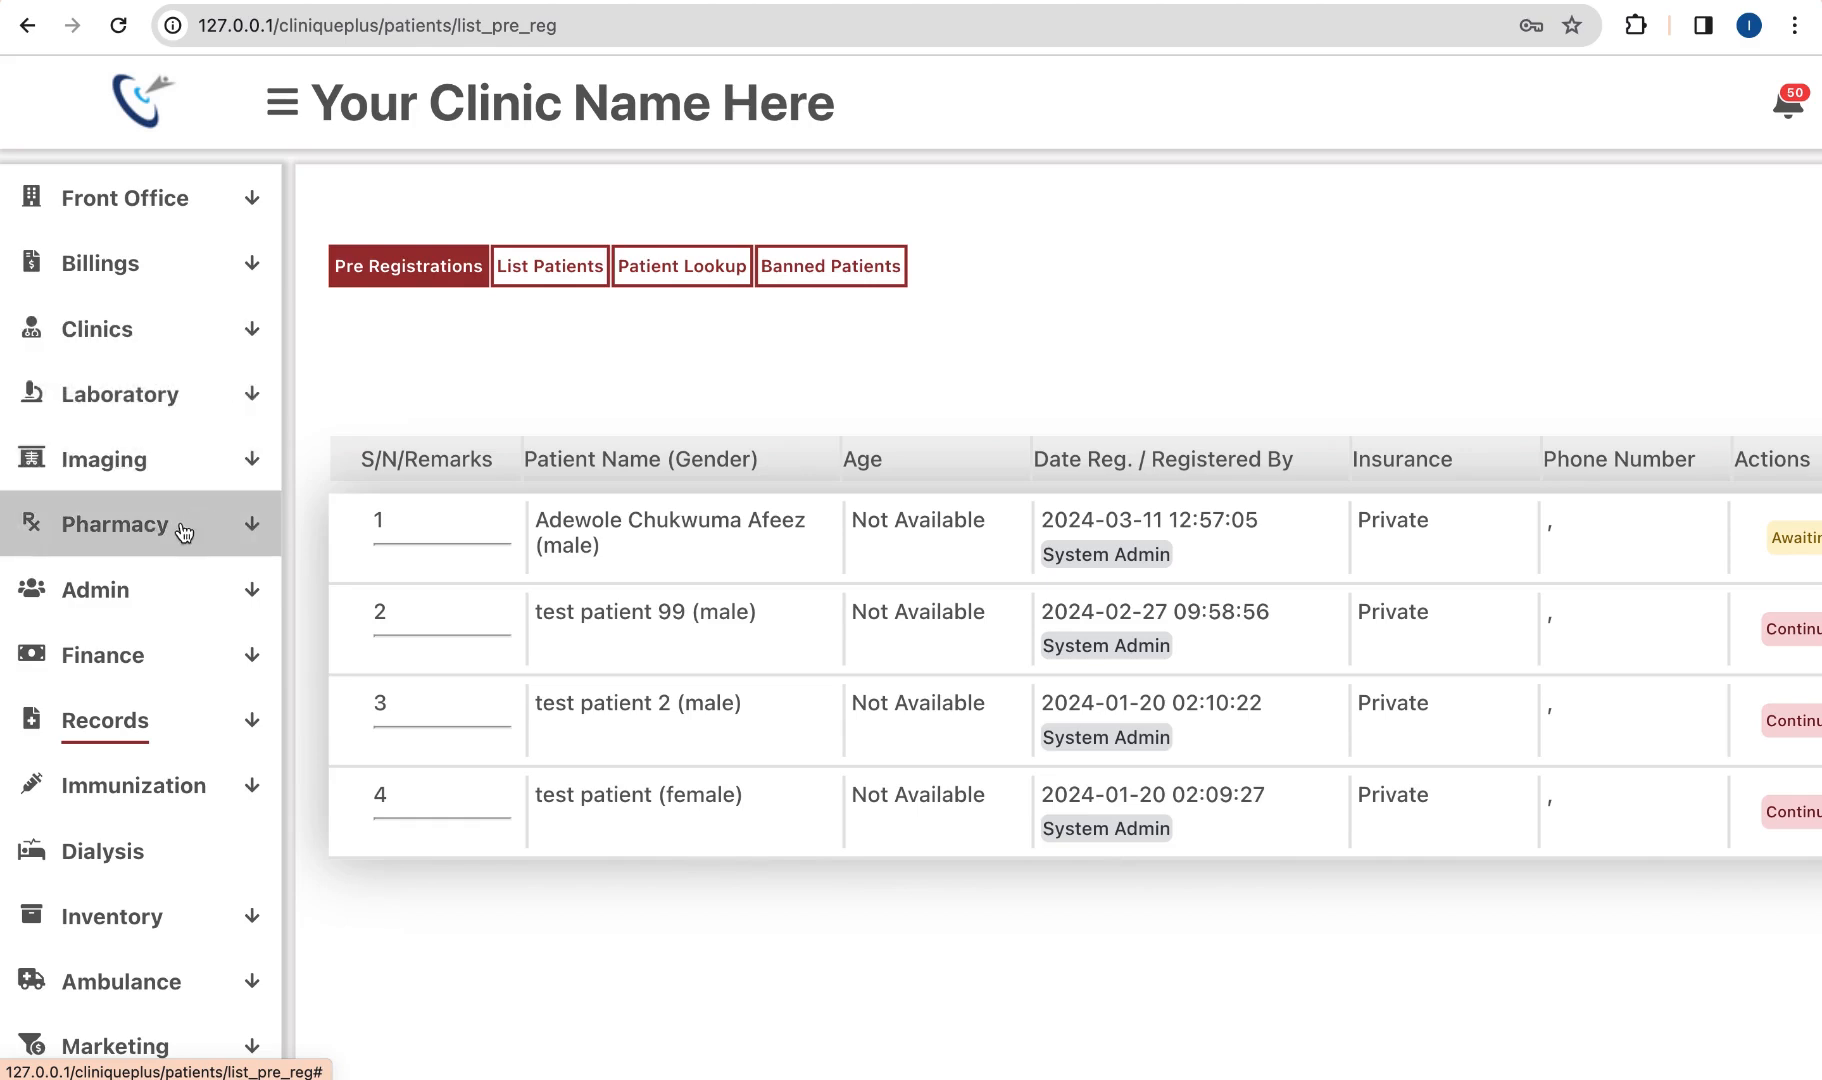
pyautogui.click(181, 724)
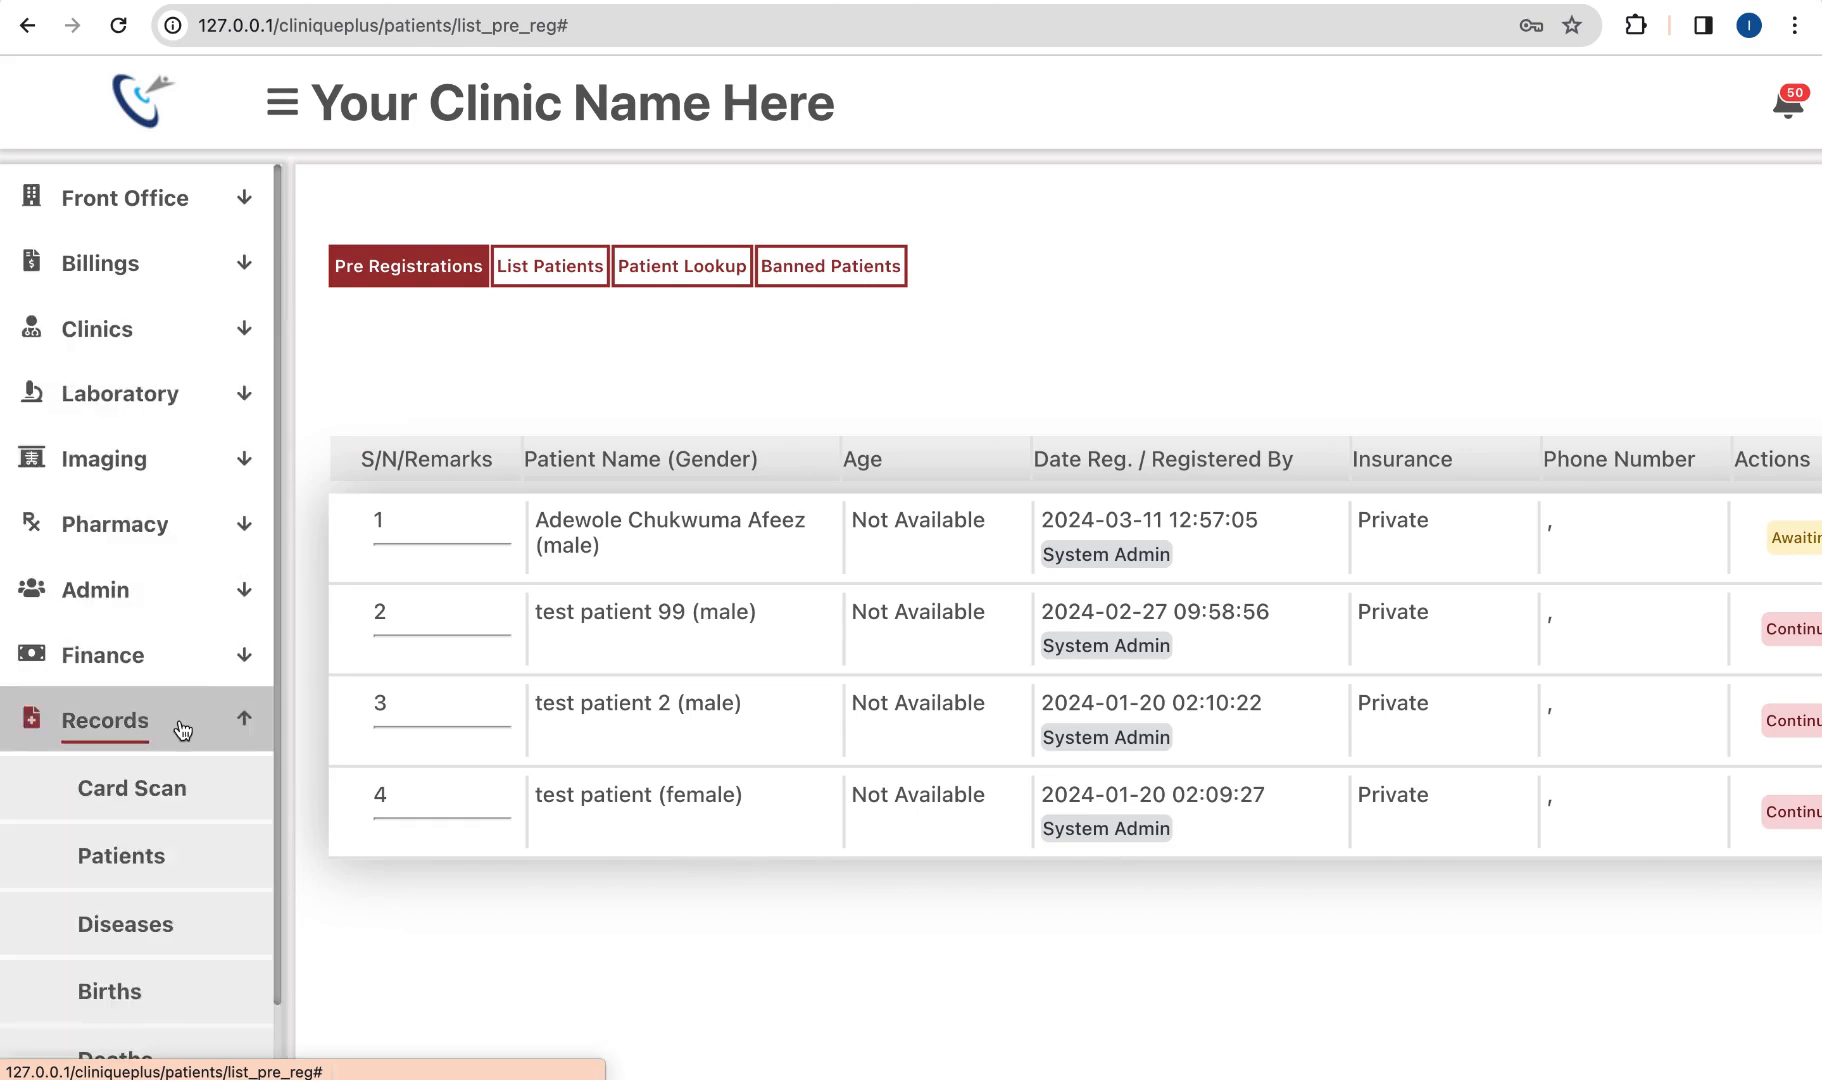
pyautogui.scroll(-2, 170, 730)
pyautogui.click(130, 748)
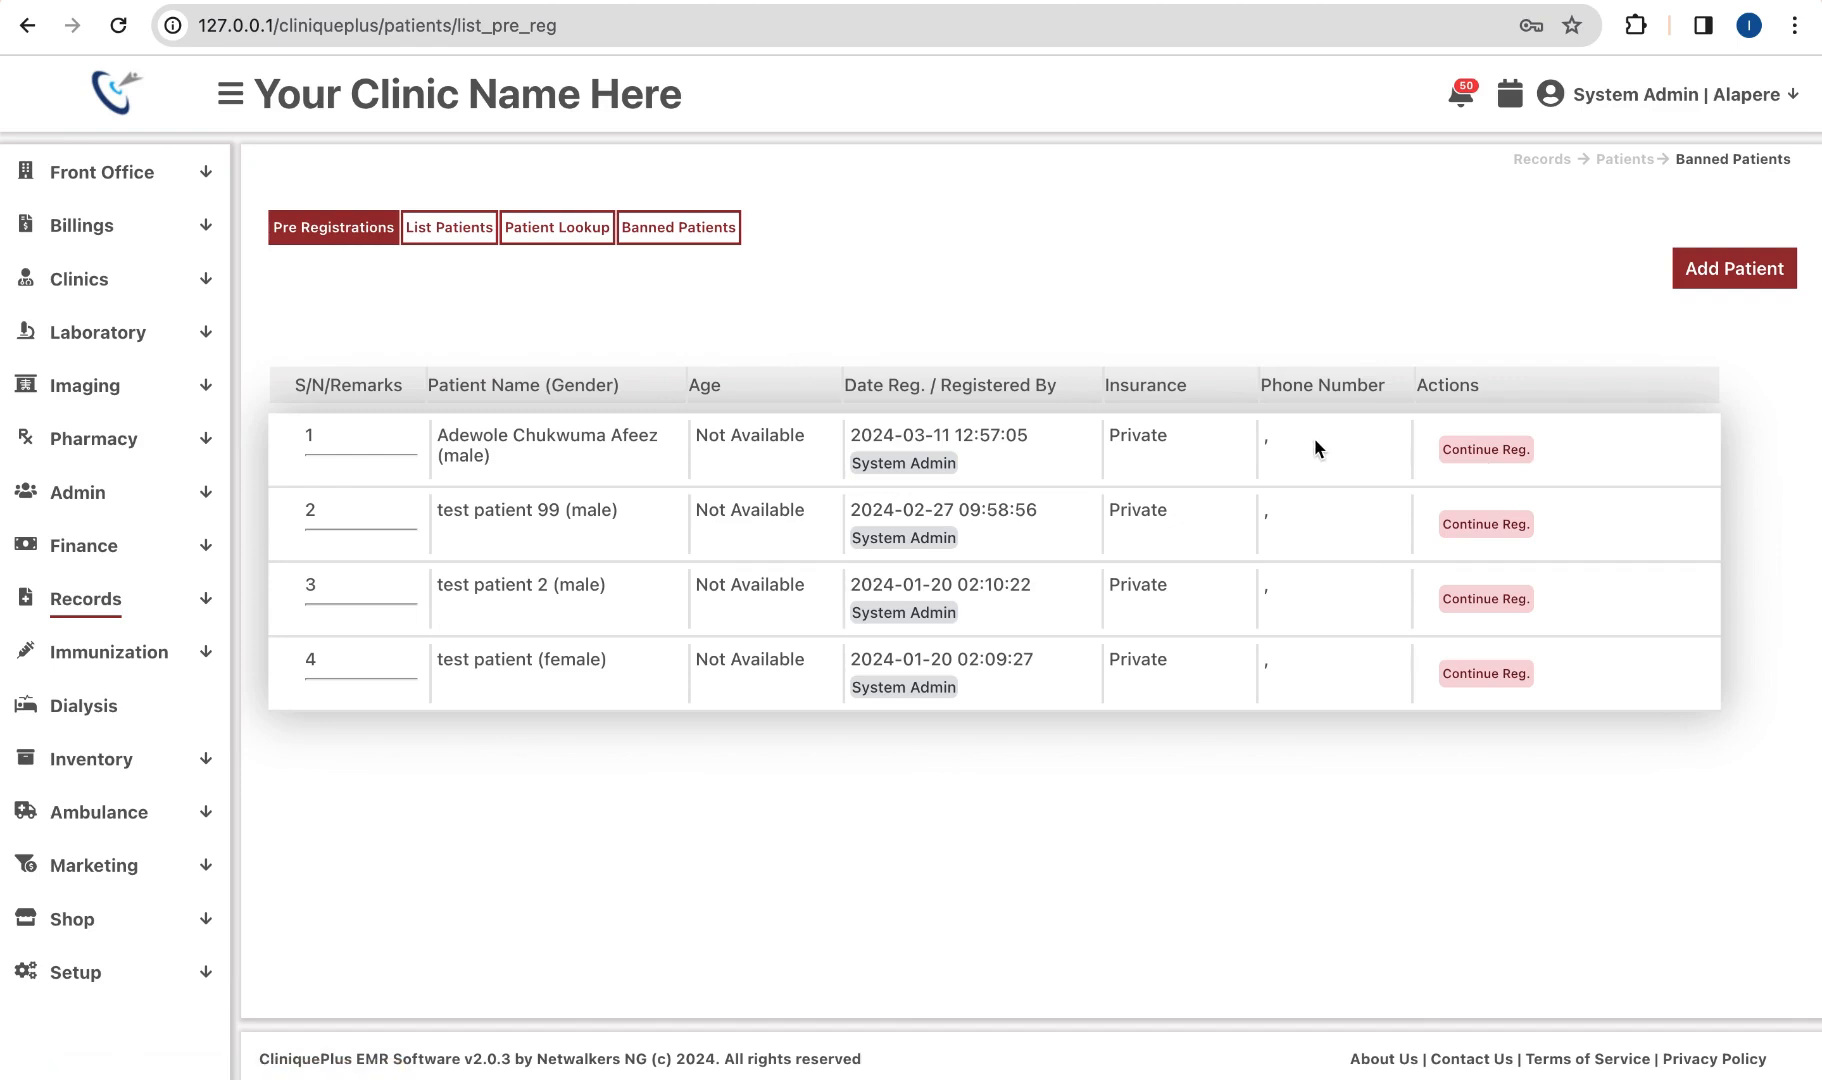
# Step: Continue the first patient's registration: date of birth 01/03/2024, Phone Number 1, marital status Single
pyautogui.click(1467, 452)
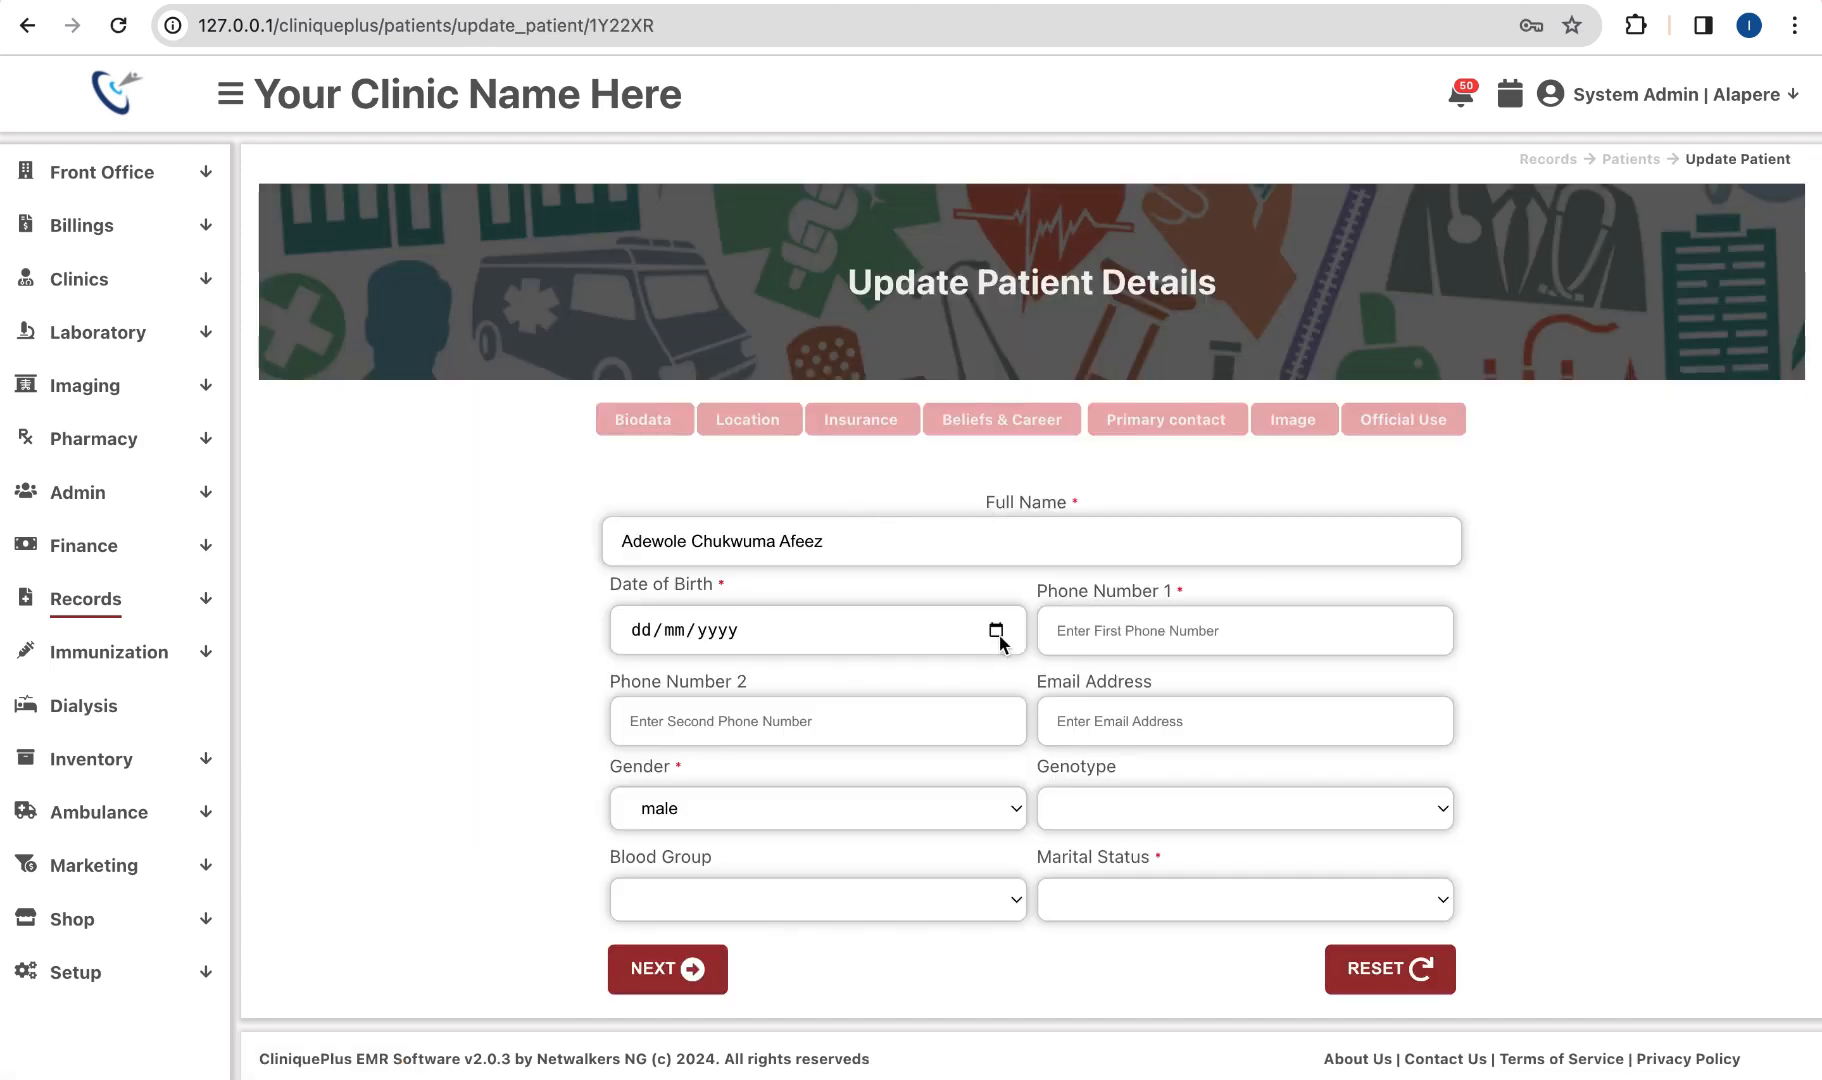
pyautogui.click(996, 630)
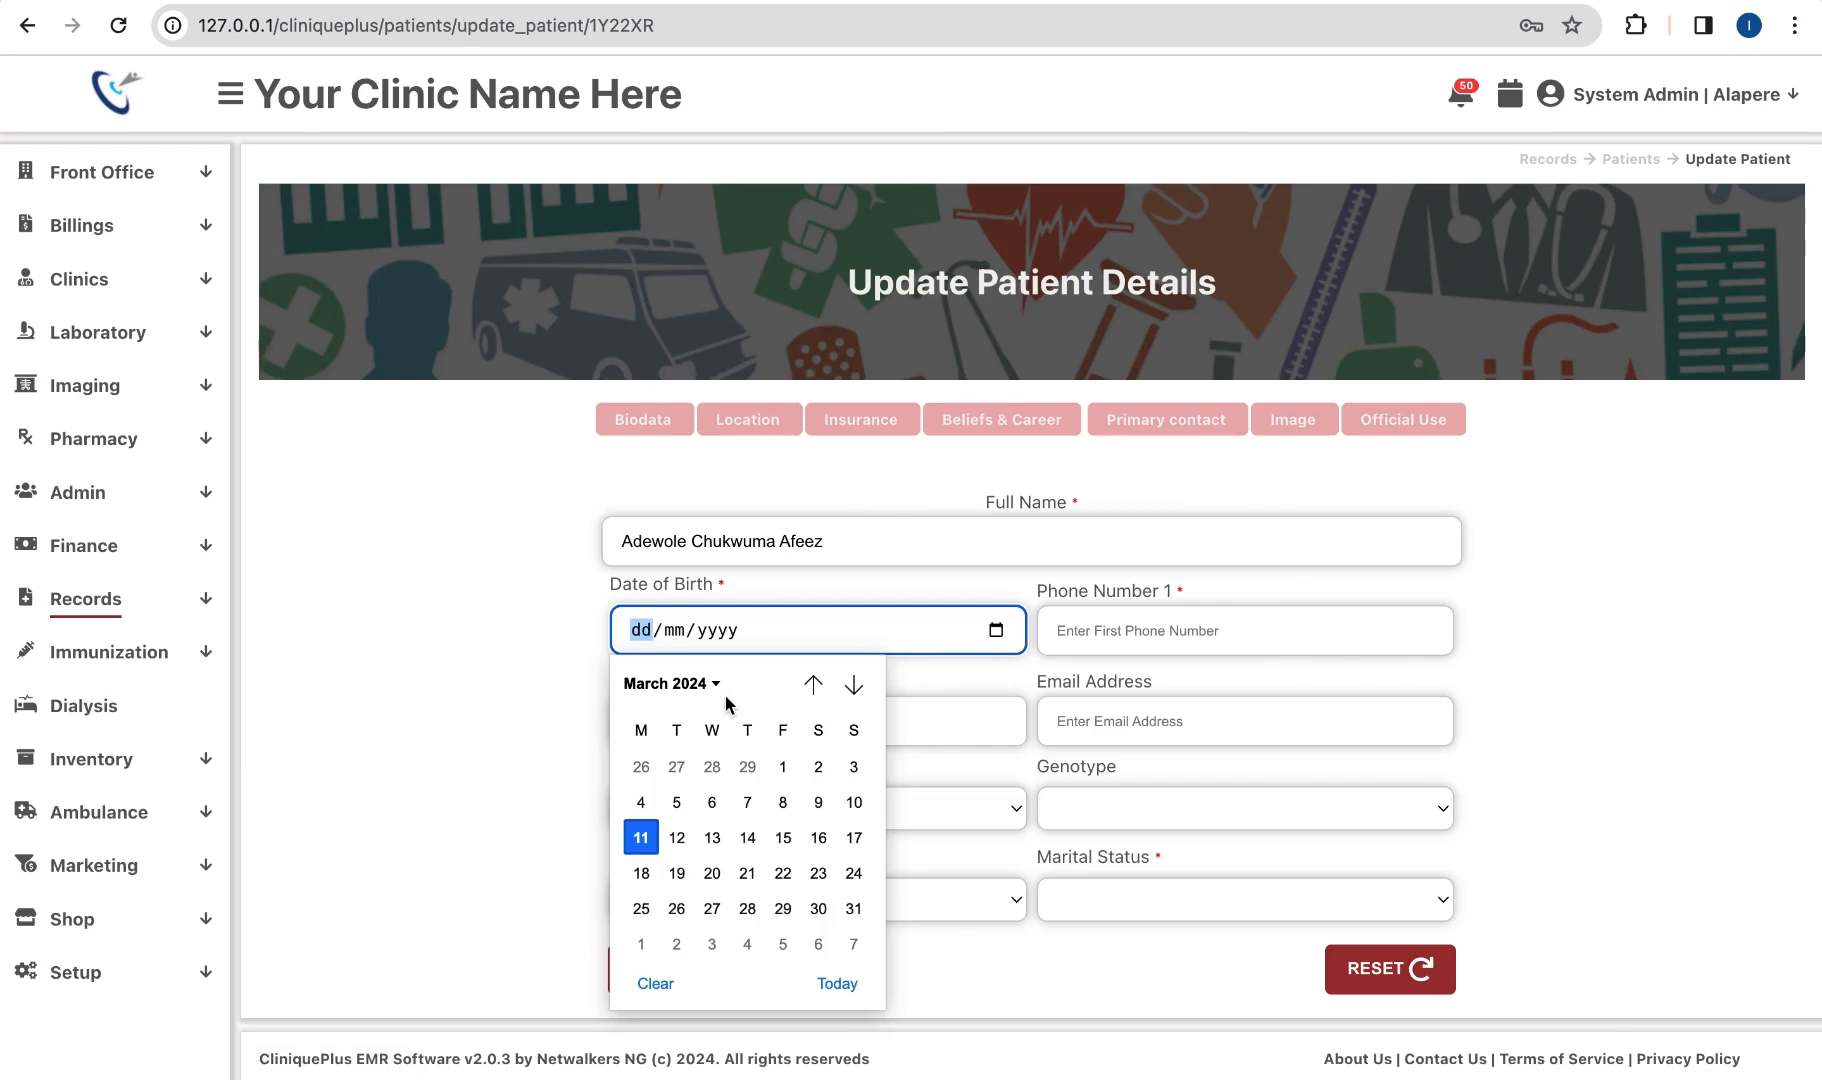
pyautogui.click(789, 772)
pyautogui.click(1085, 638)
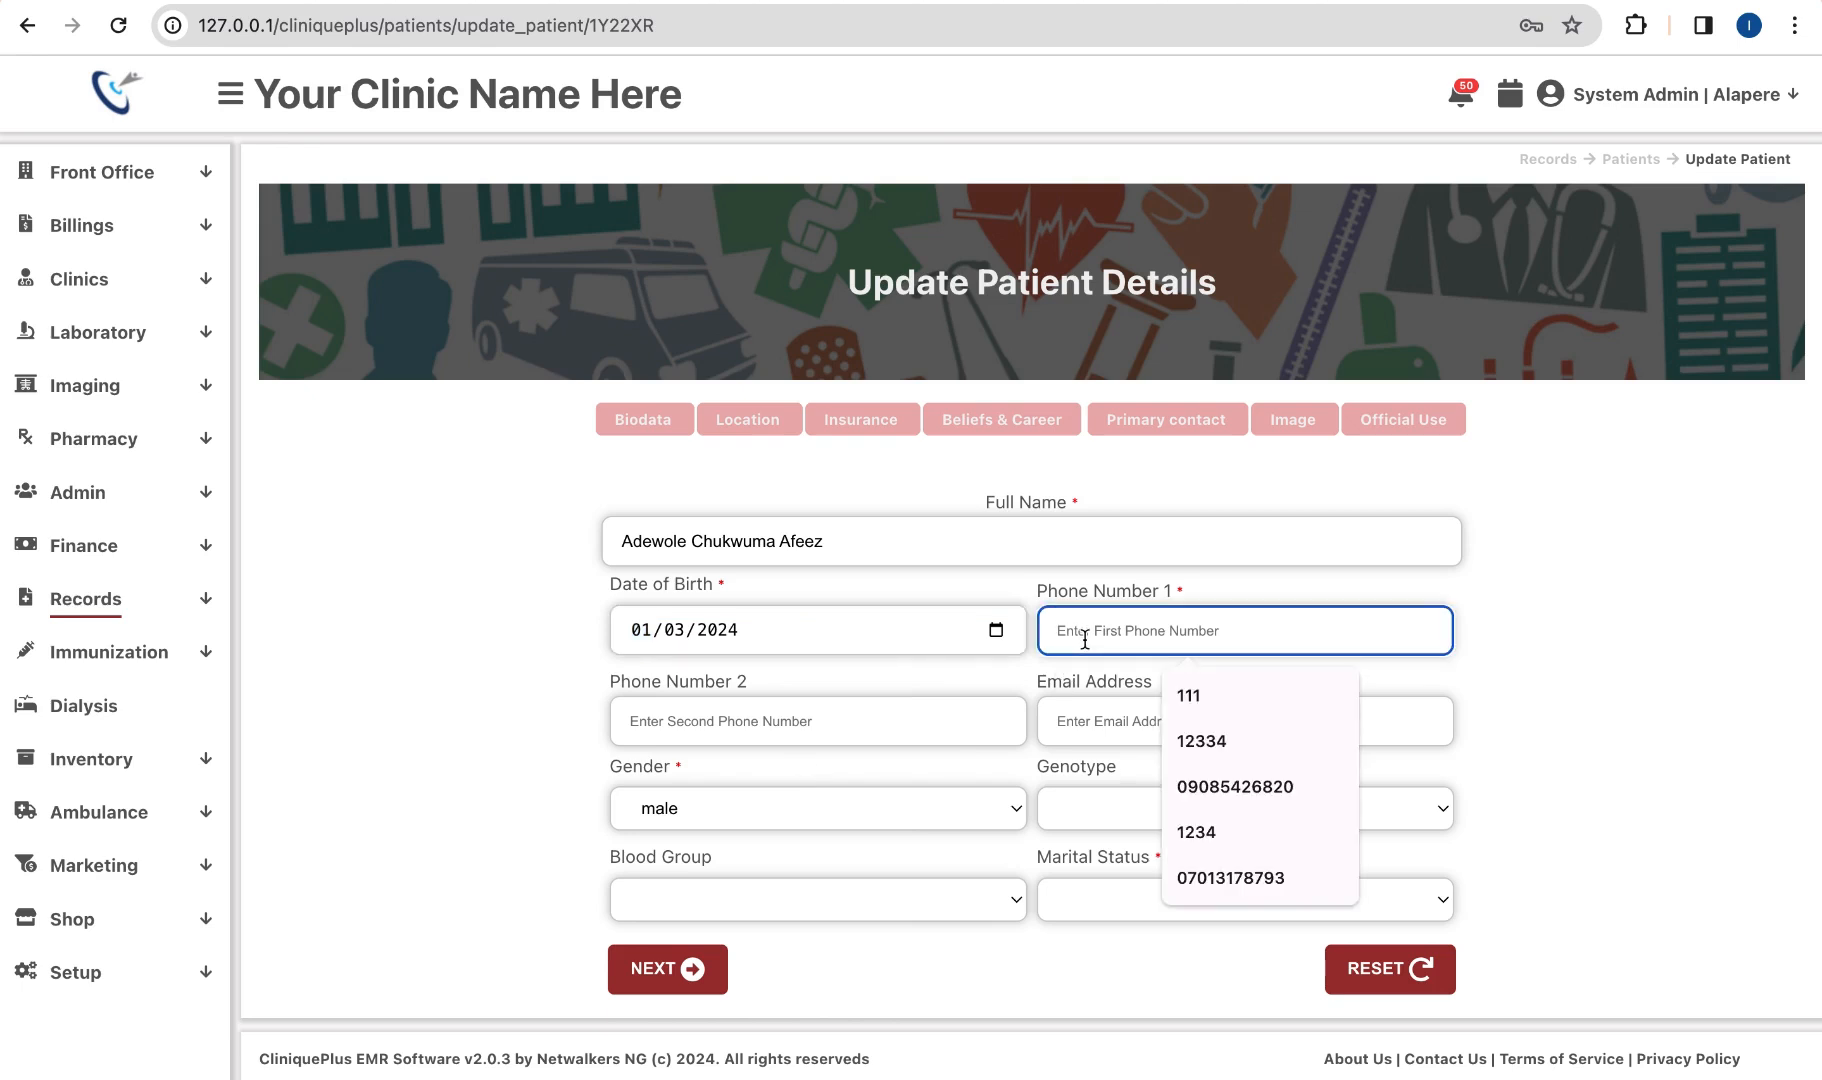
pyautogui.write('124')
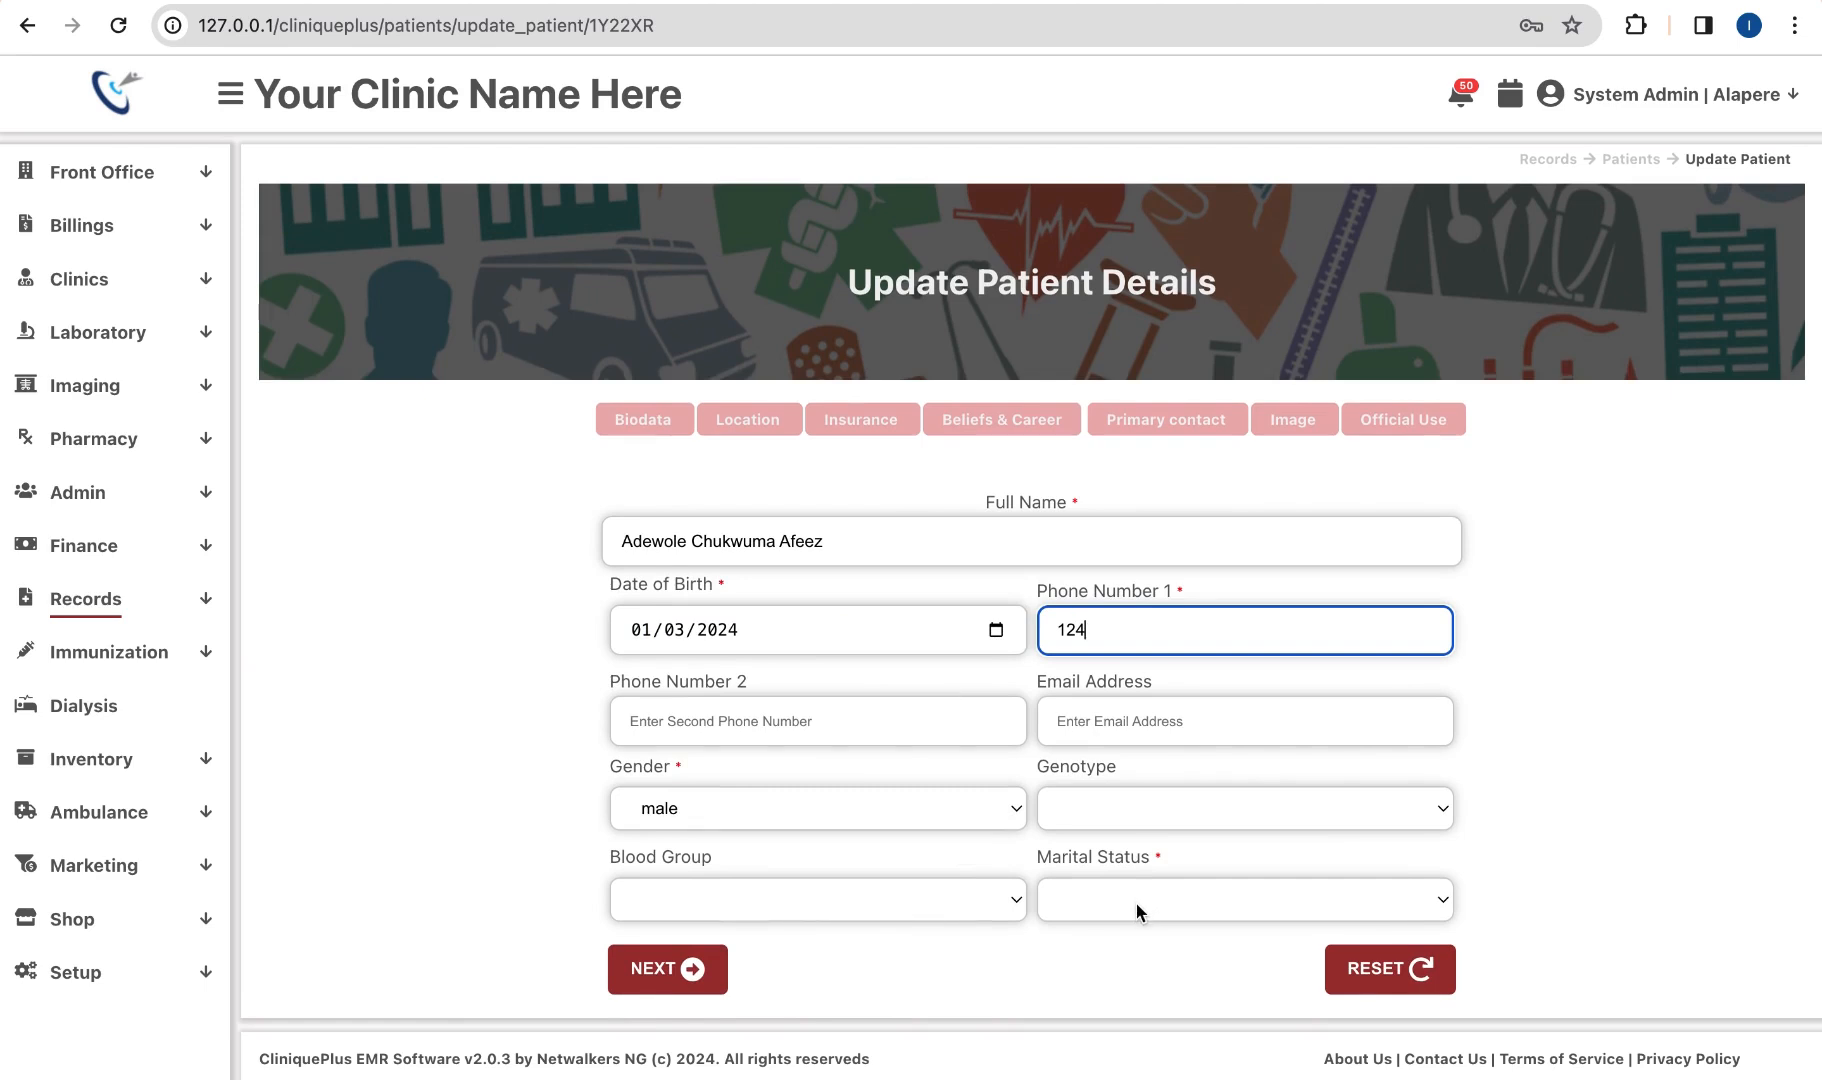
pyautogui.click(1134, 901)
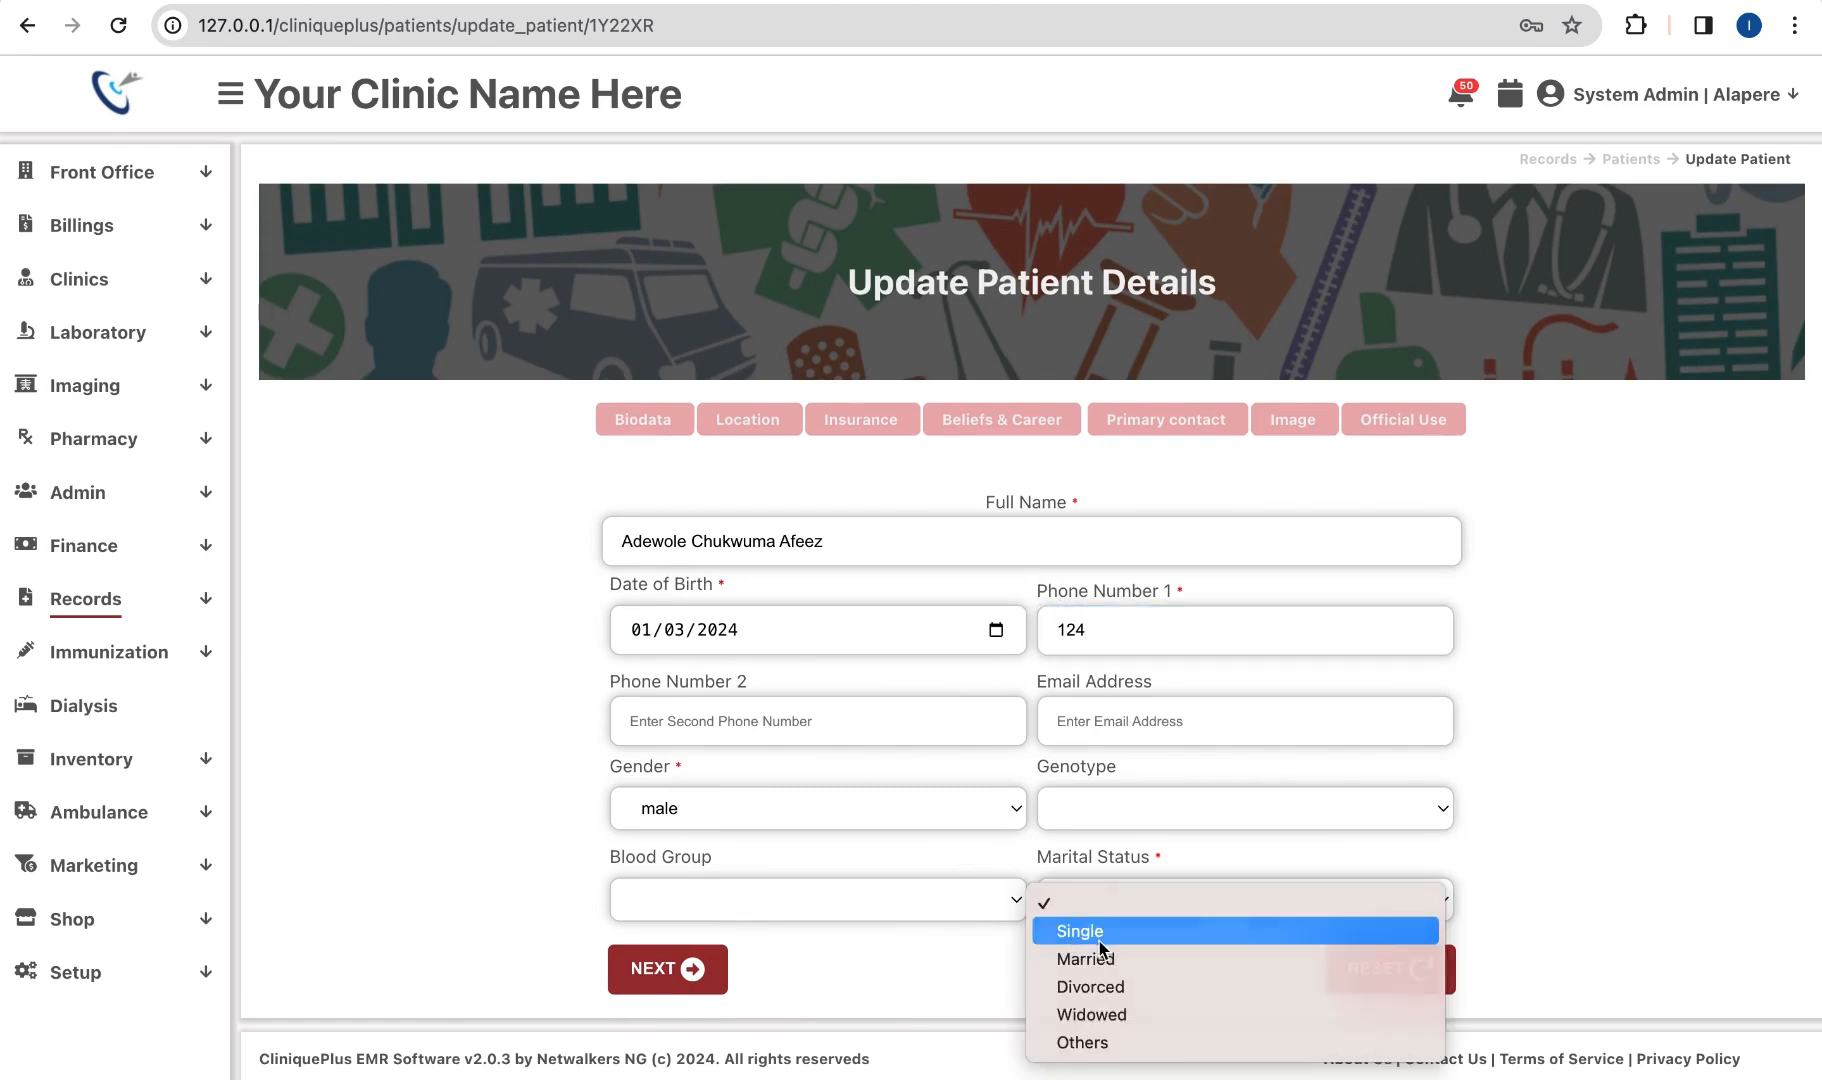
pyautogui.click(1100, 936)
pyautogui.click(700, 966)
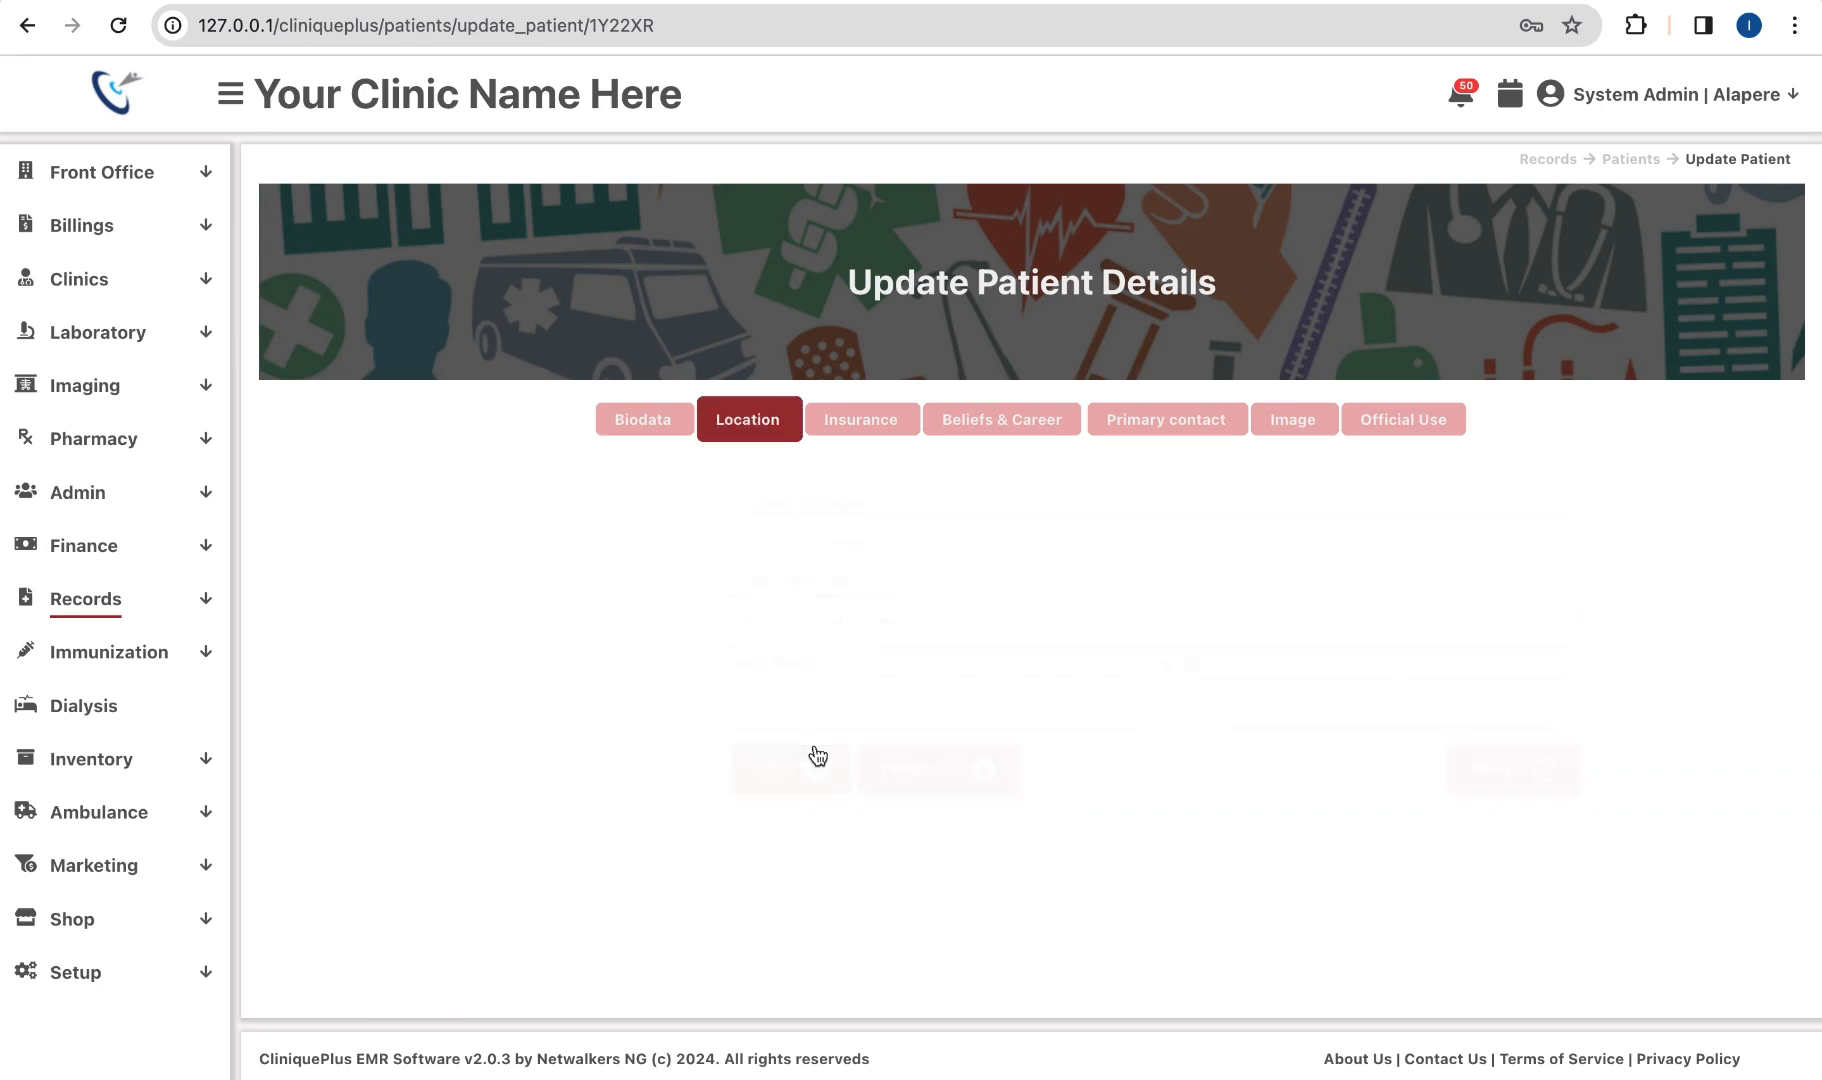
# Step: Fill location with a saved current address, permanent address Lagos and nationality Nigeria
pyautogui.click(741, 548)
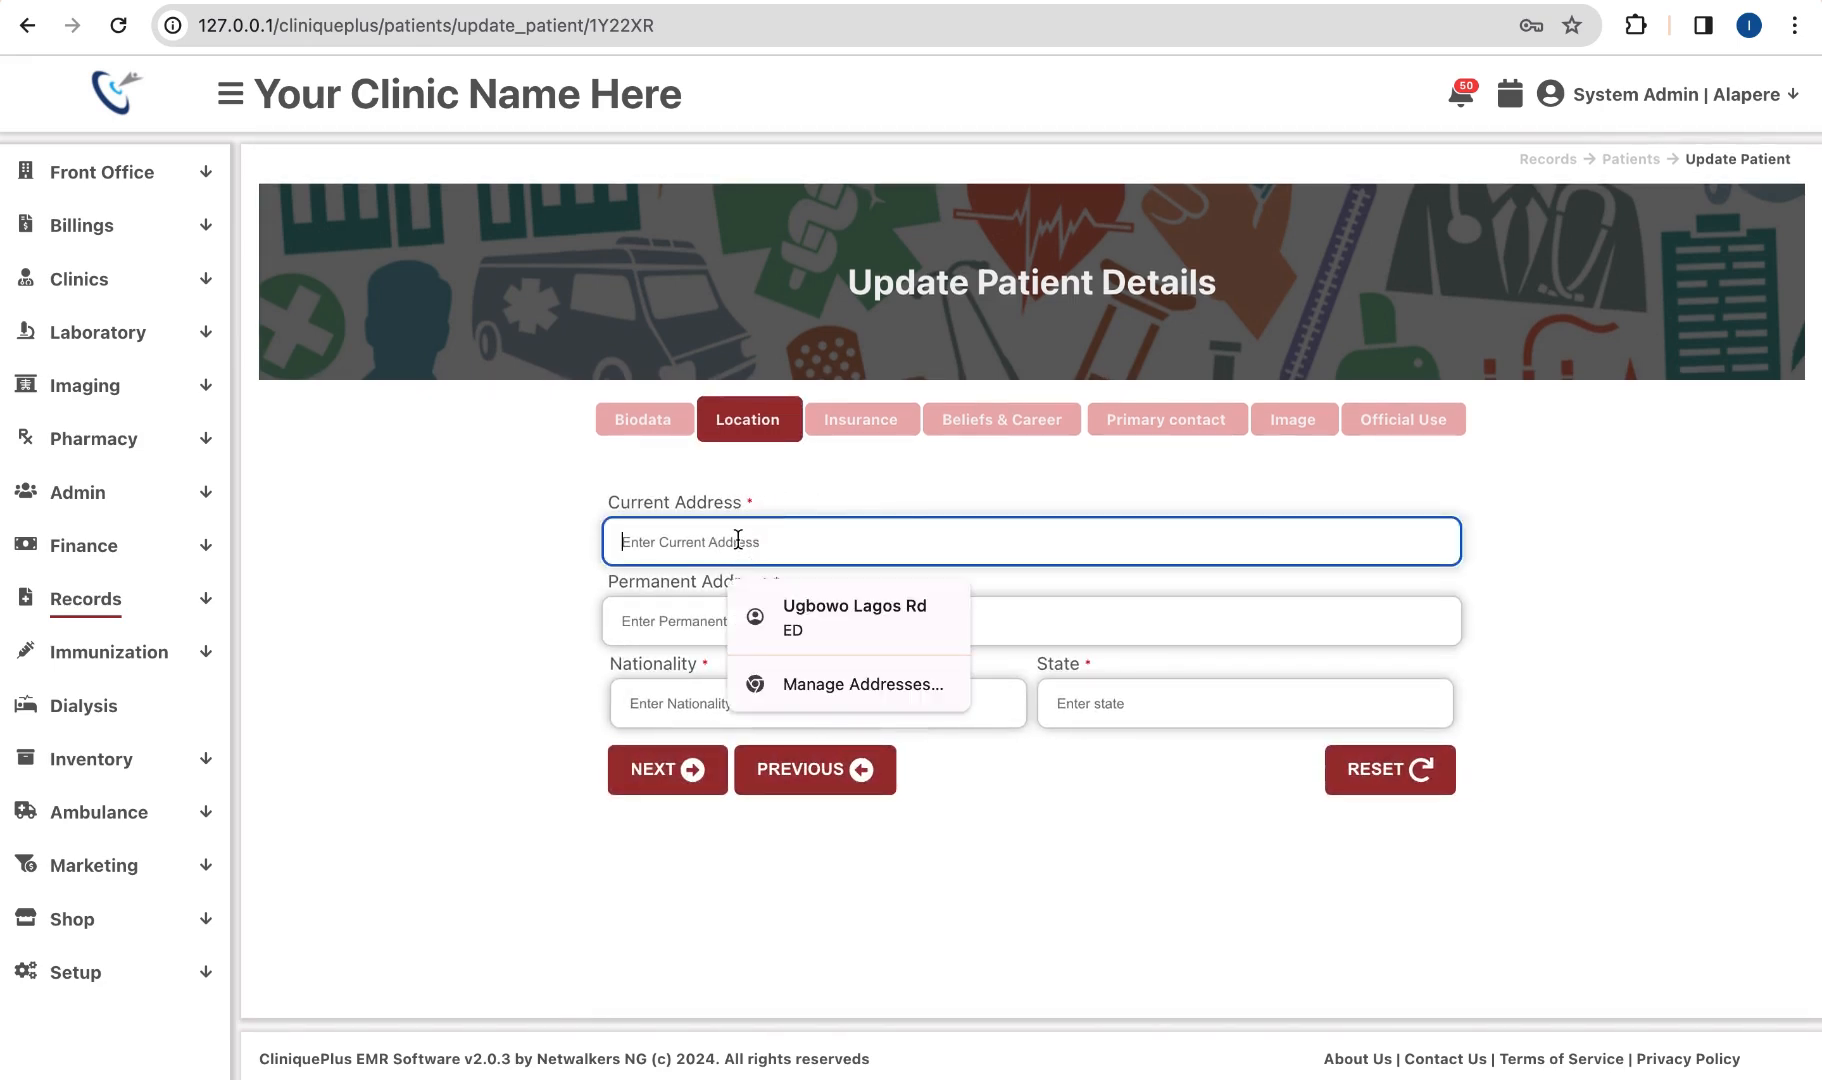
pyautogui.click(787, 604)
pyautogui.click(747, 636)
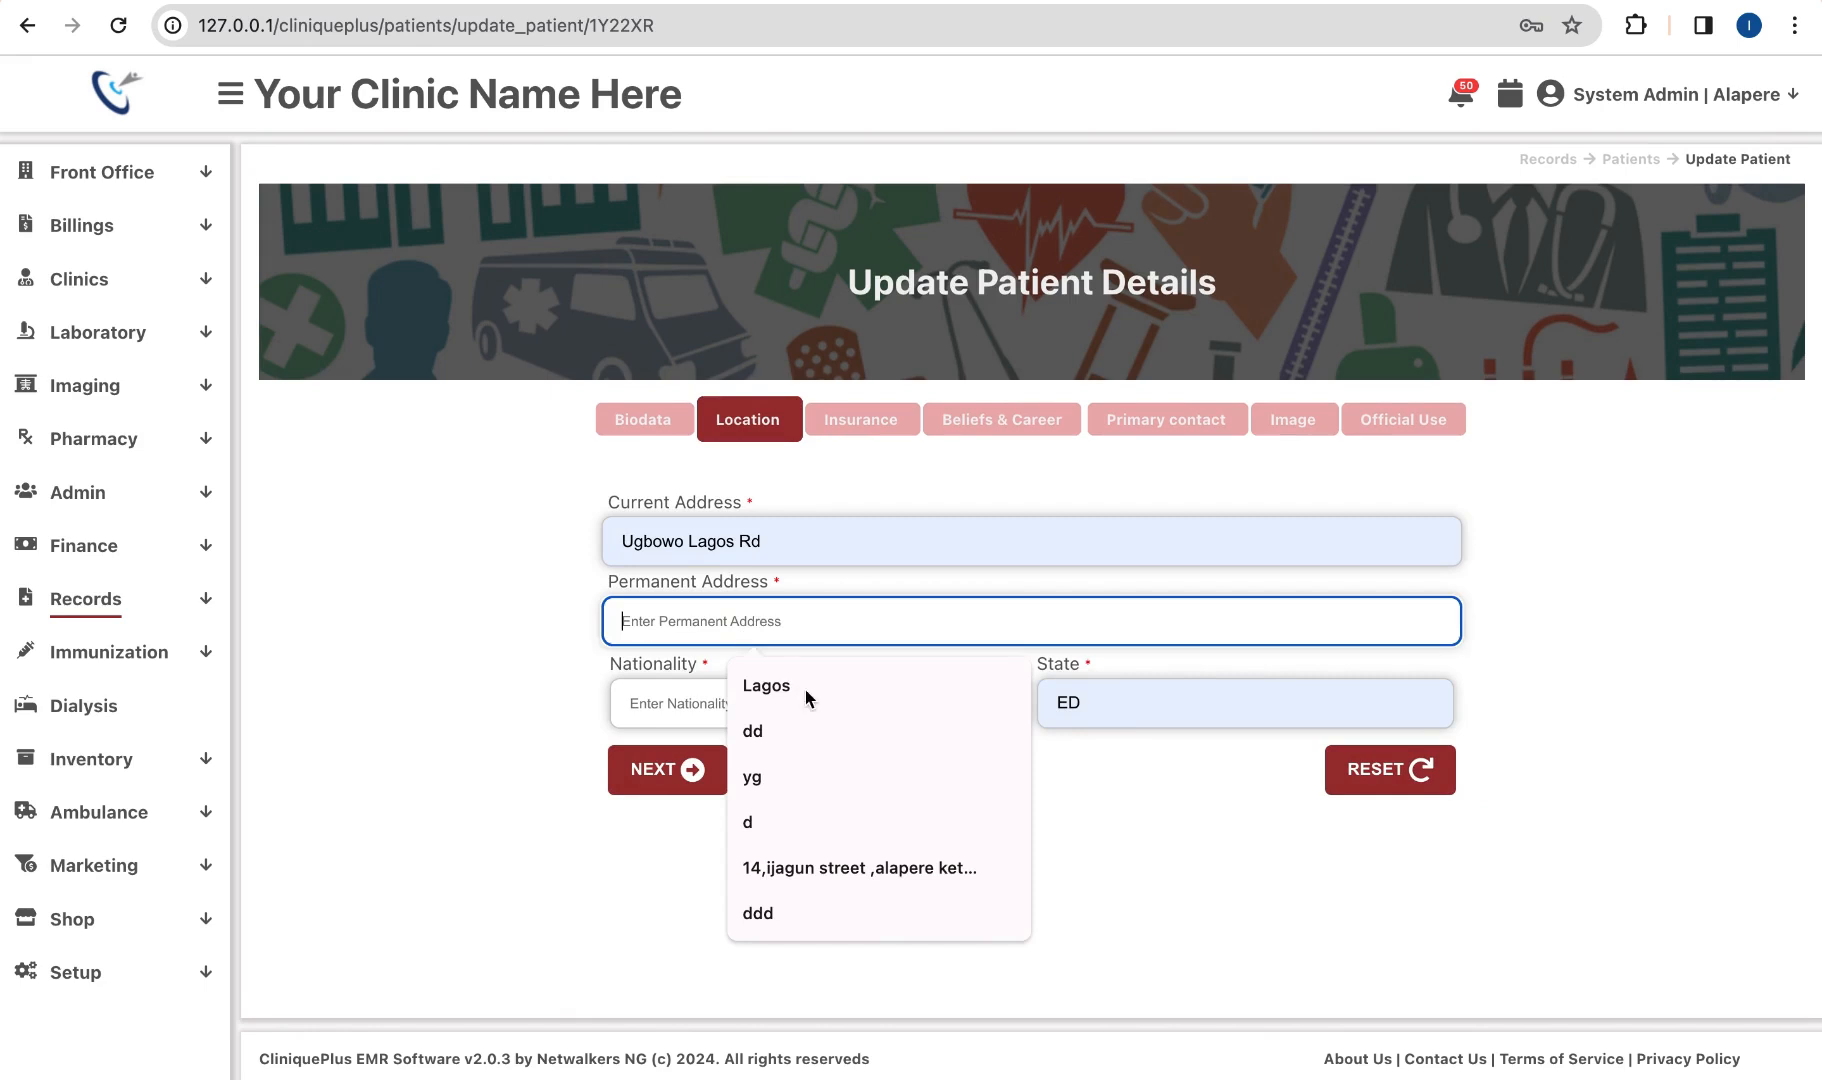
pyautogui.click(809, 695)
pyautogui.click(800, 703)
pyautogui.click(805, 767)
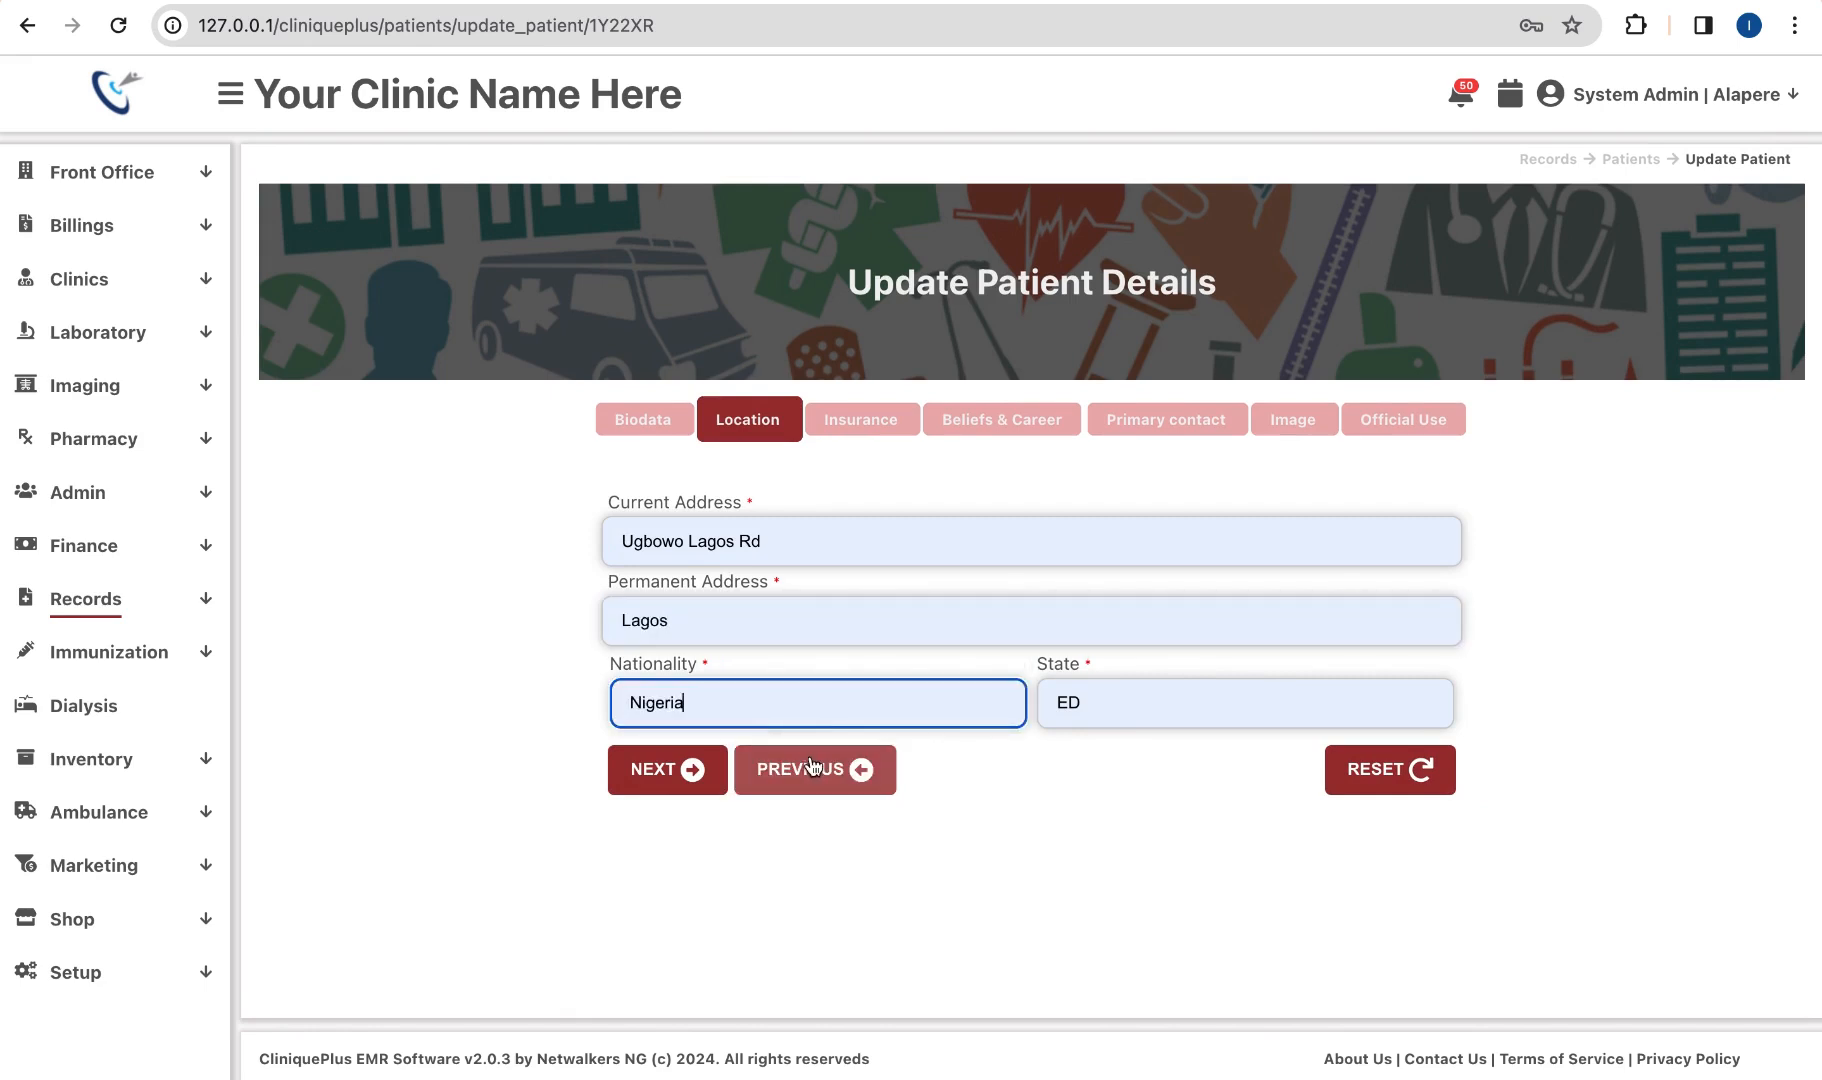
pyautogui.click(680, 788)
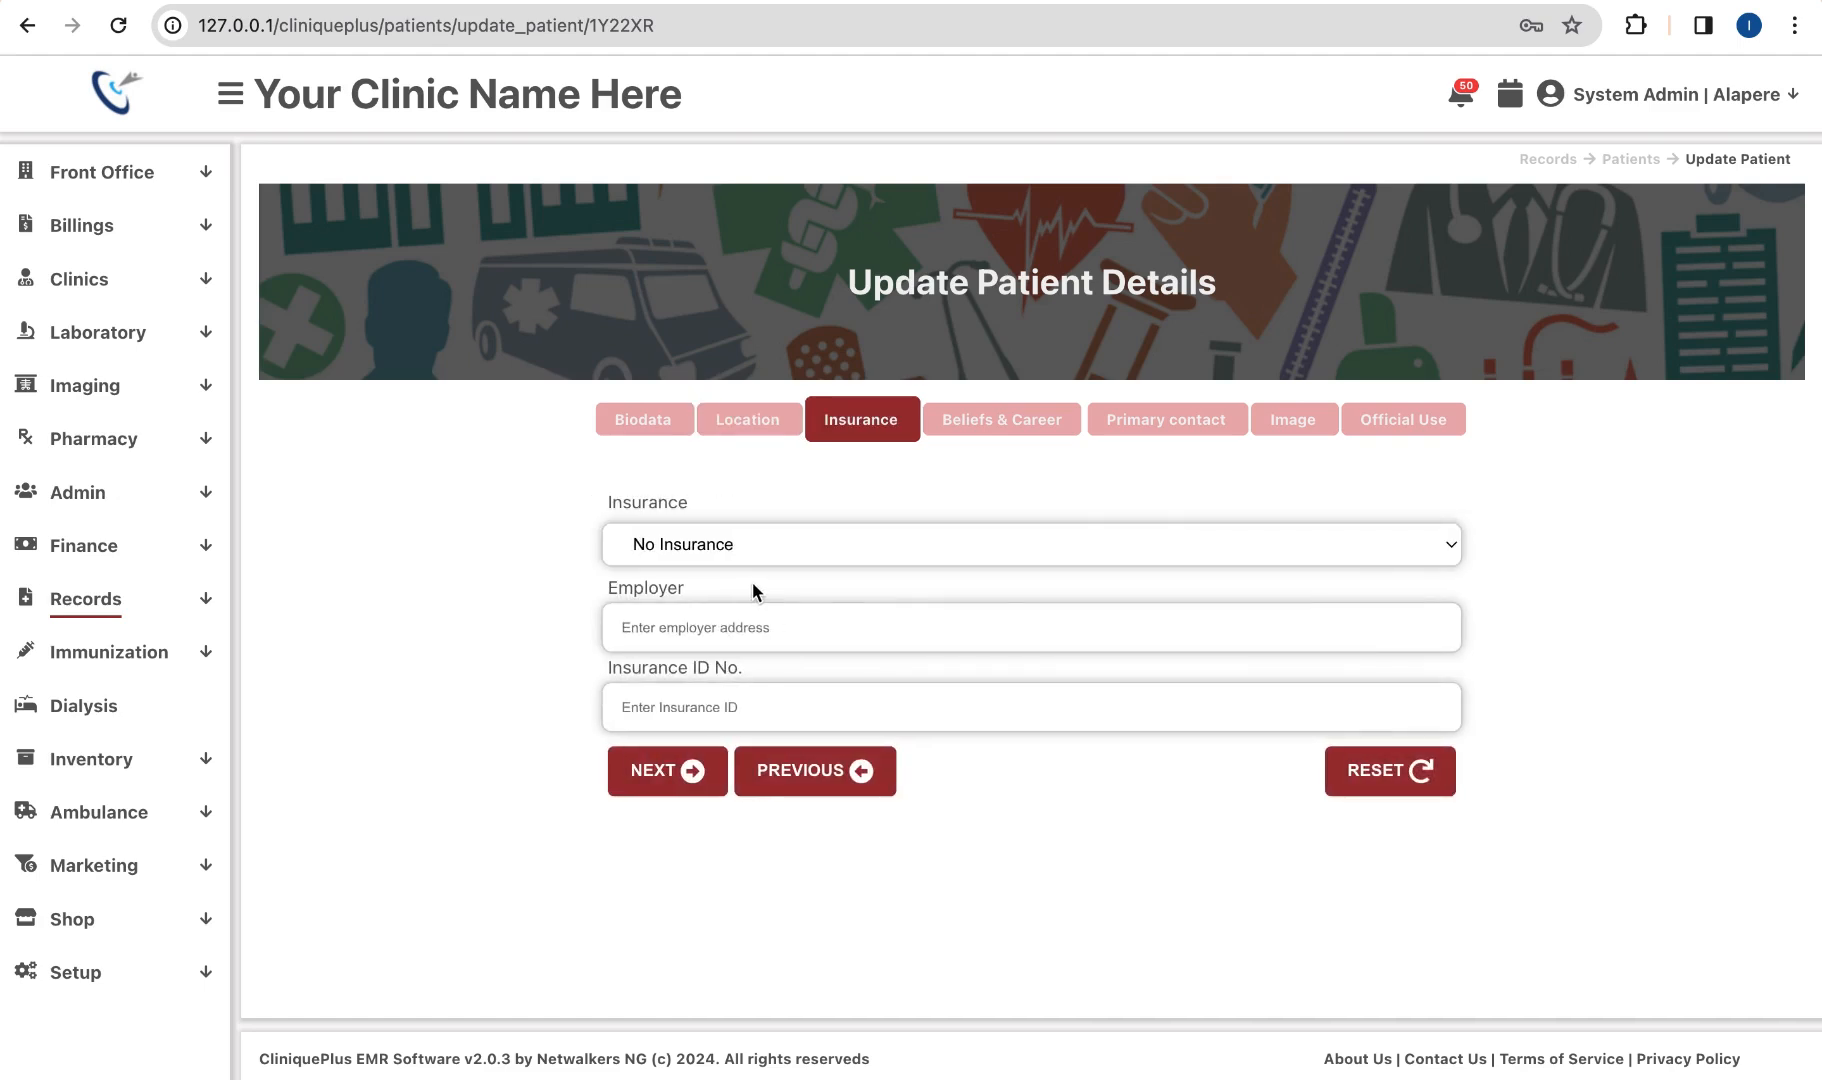
# Step: Keep the patient on No Insurance and move past Beliefs & Career to Primary contact
pyautogui.click(752, 545)
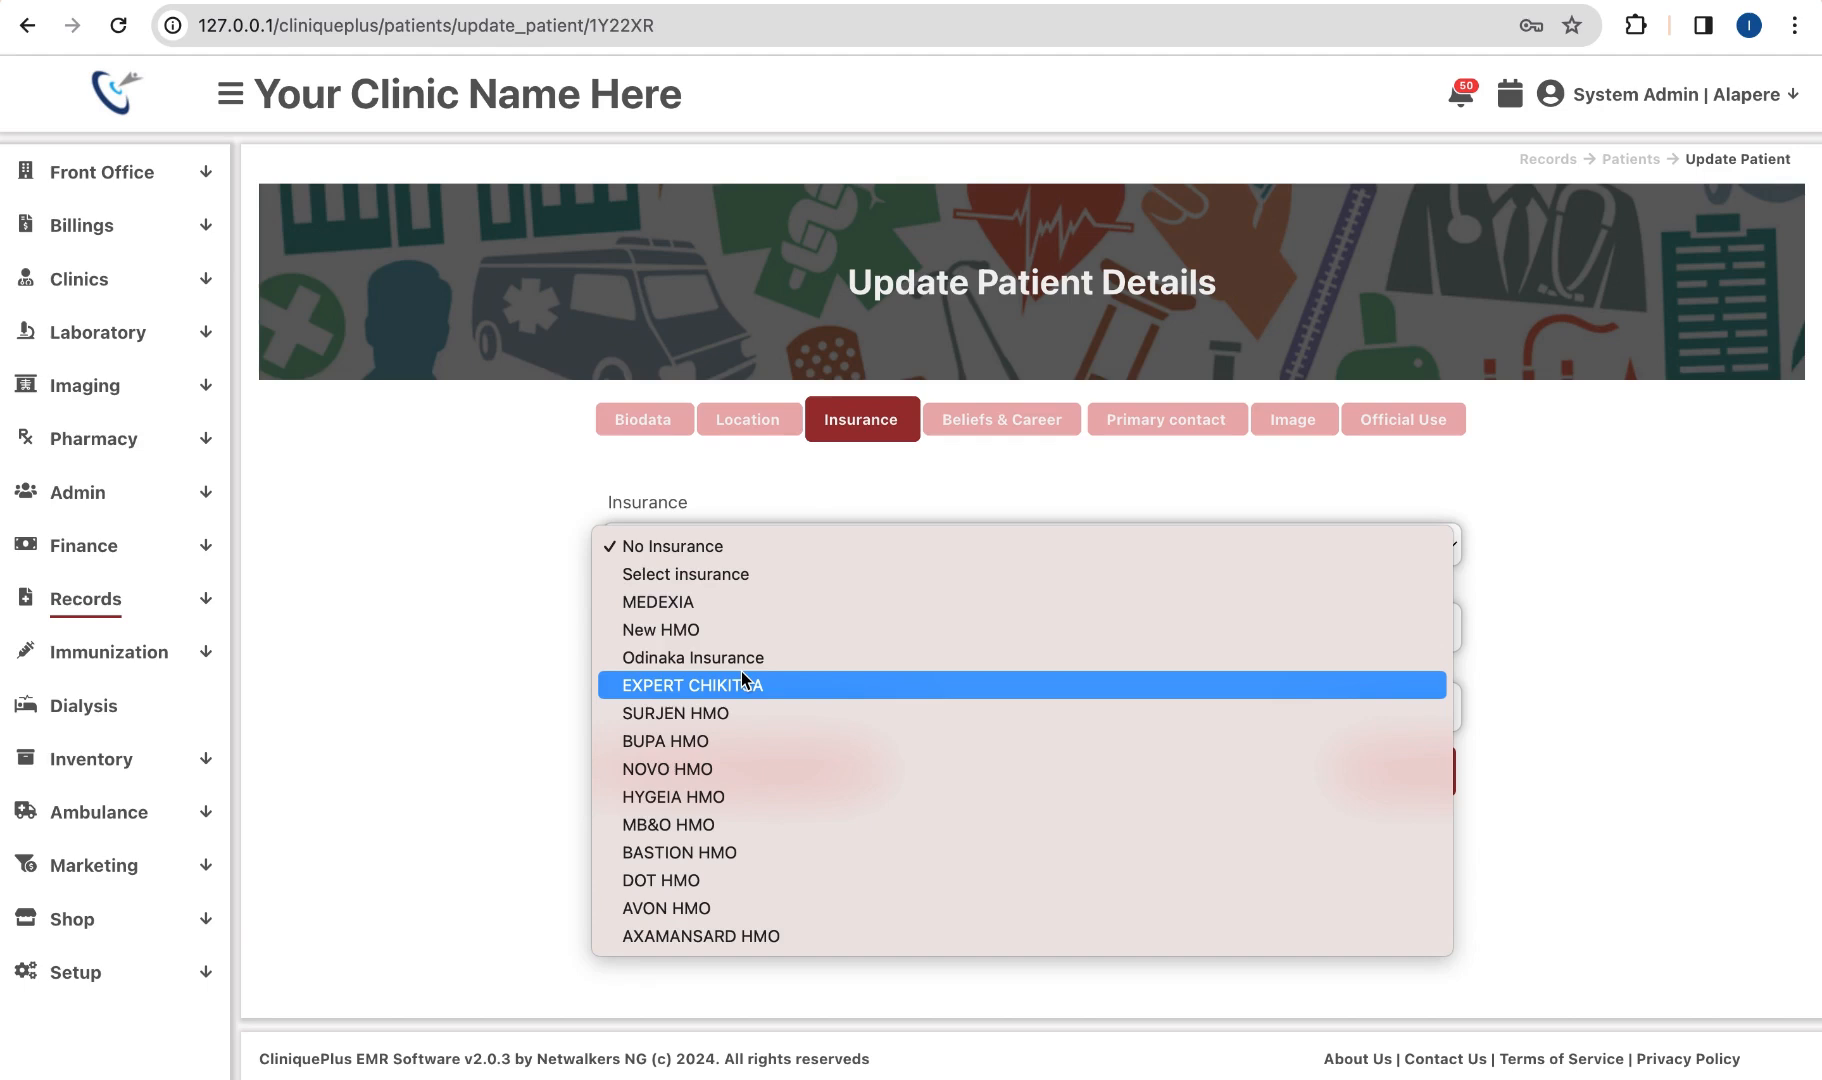
pyautogui.click(748, 547)
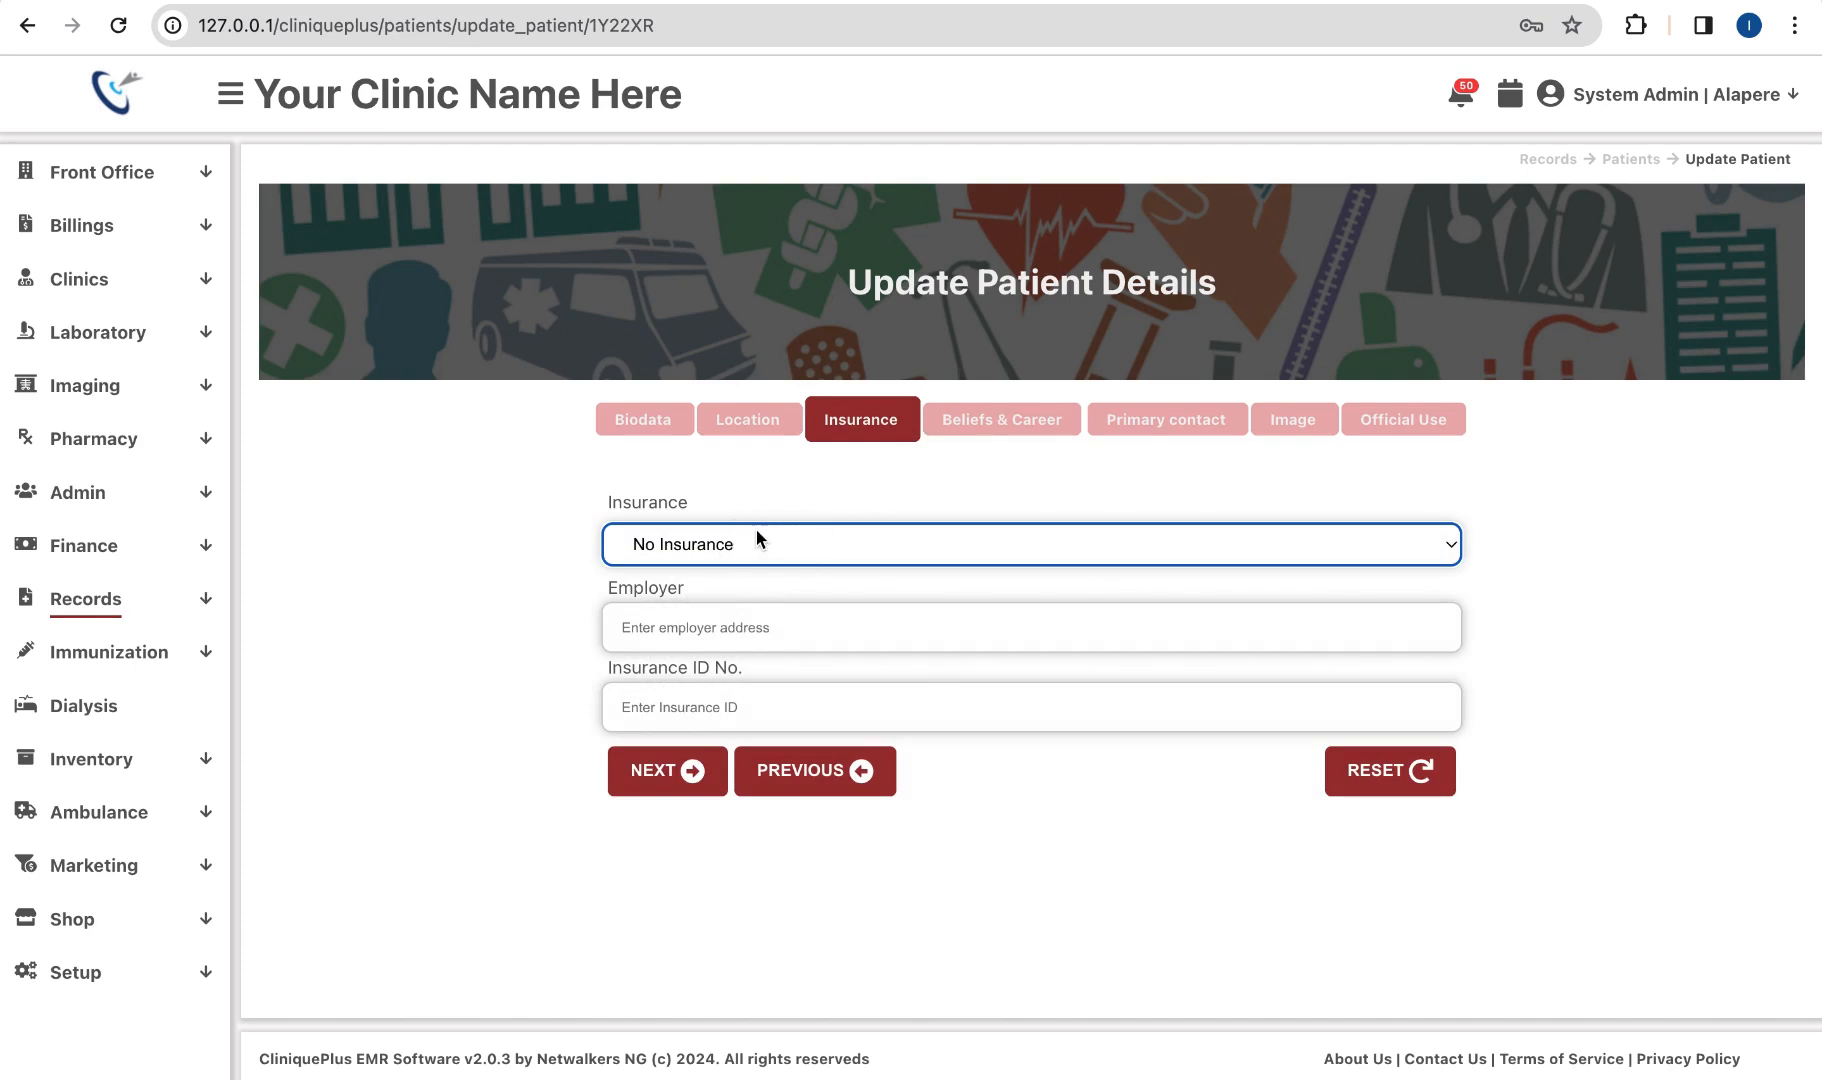
pyautogui.click(993, 436)
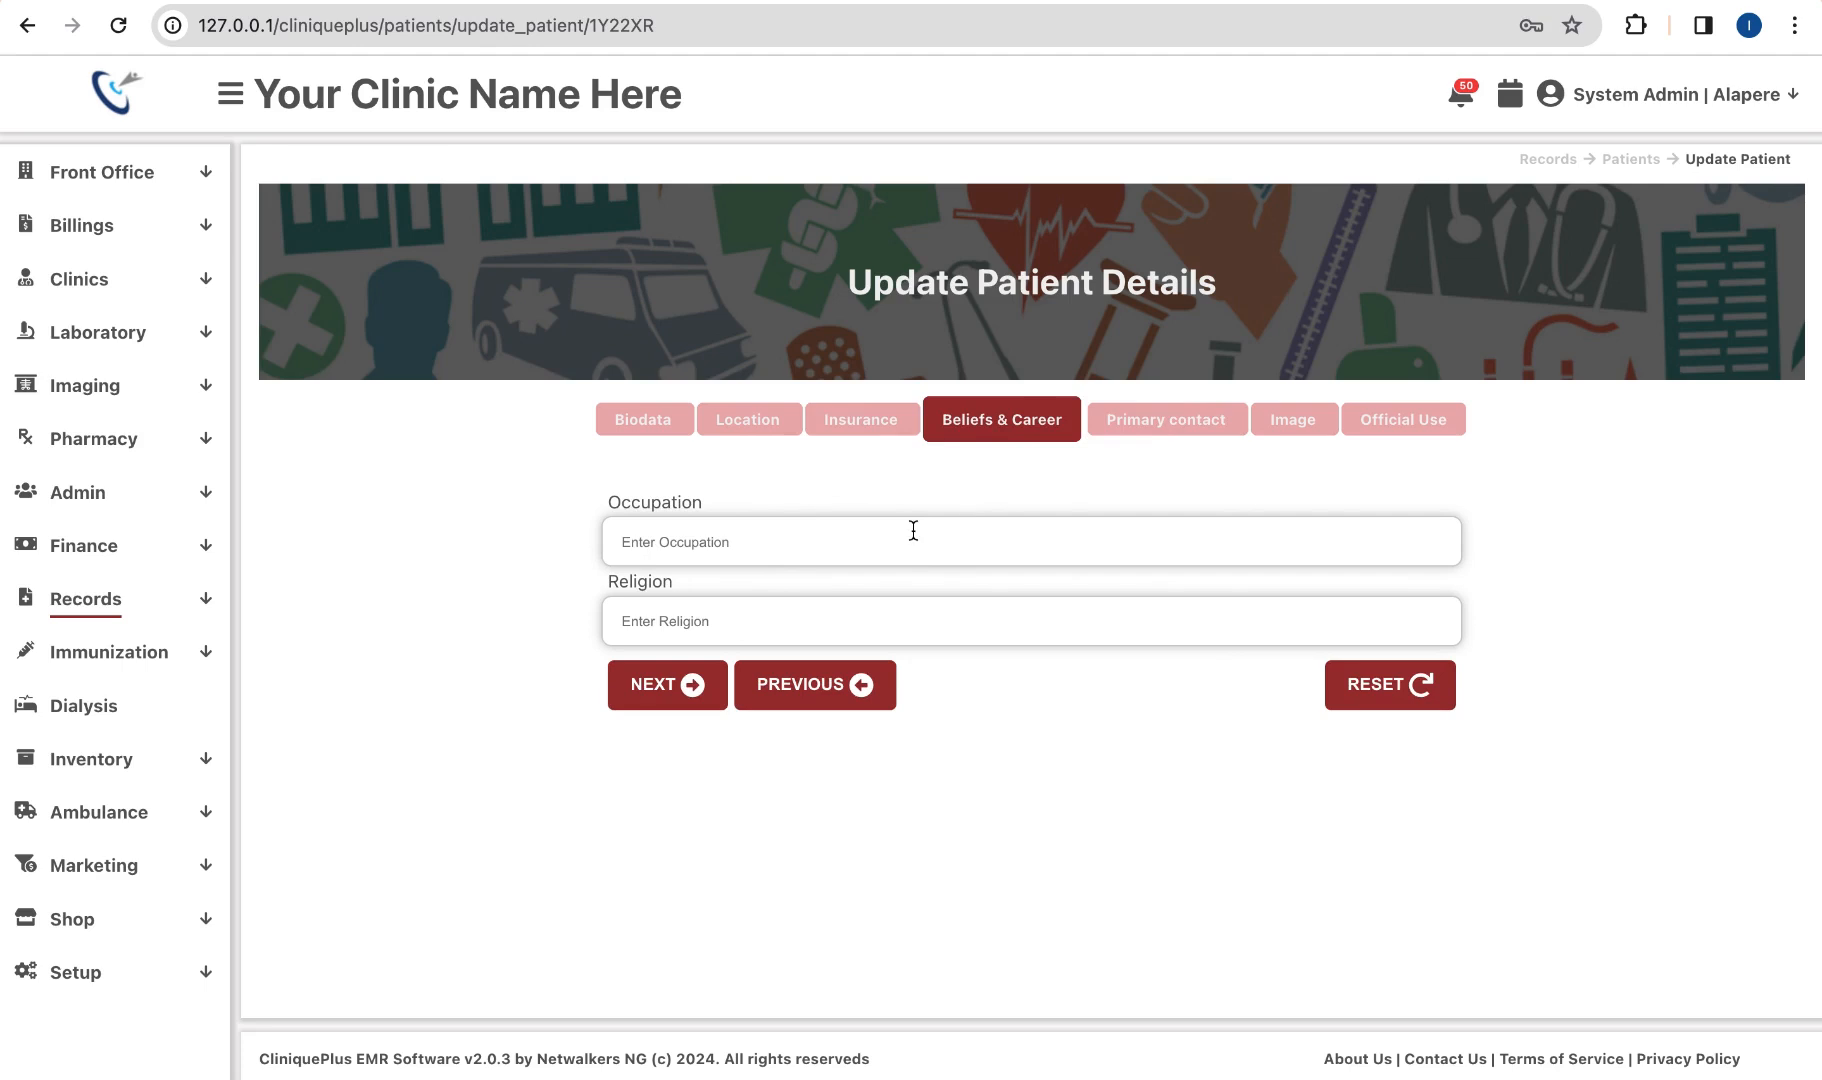
pyautogui.click(1150, 432)
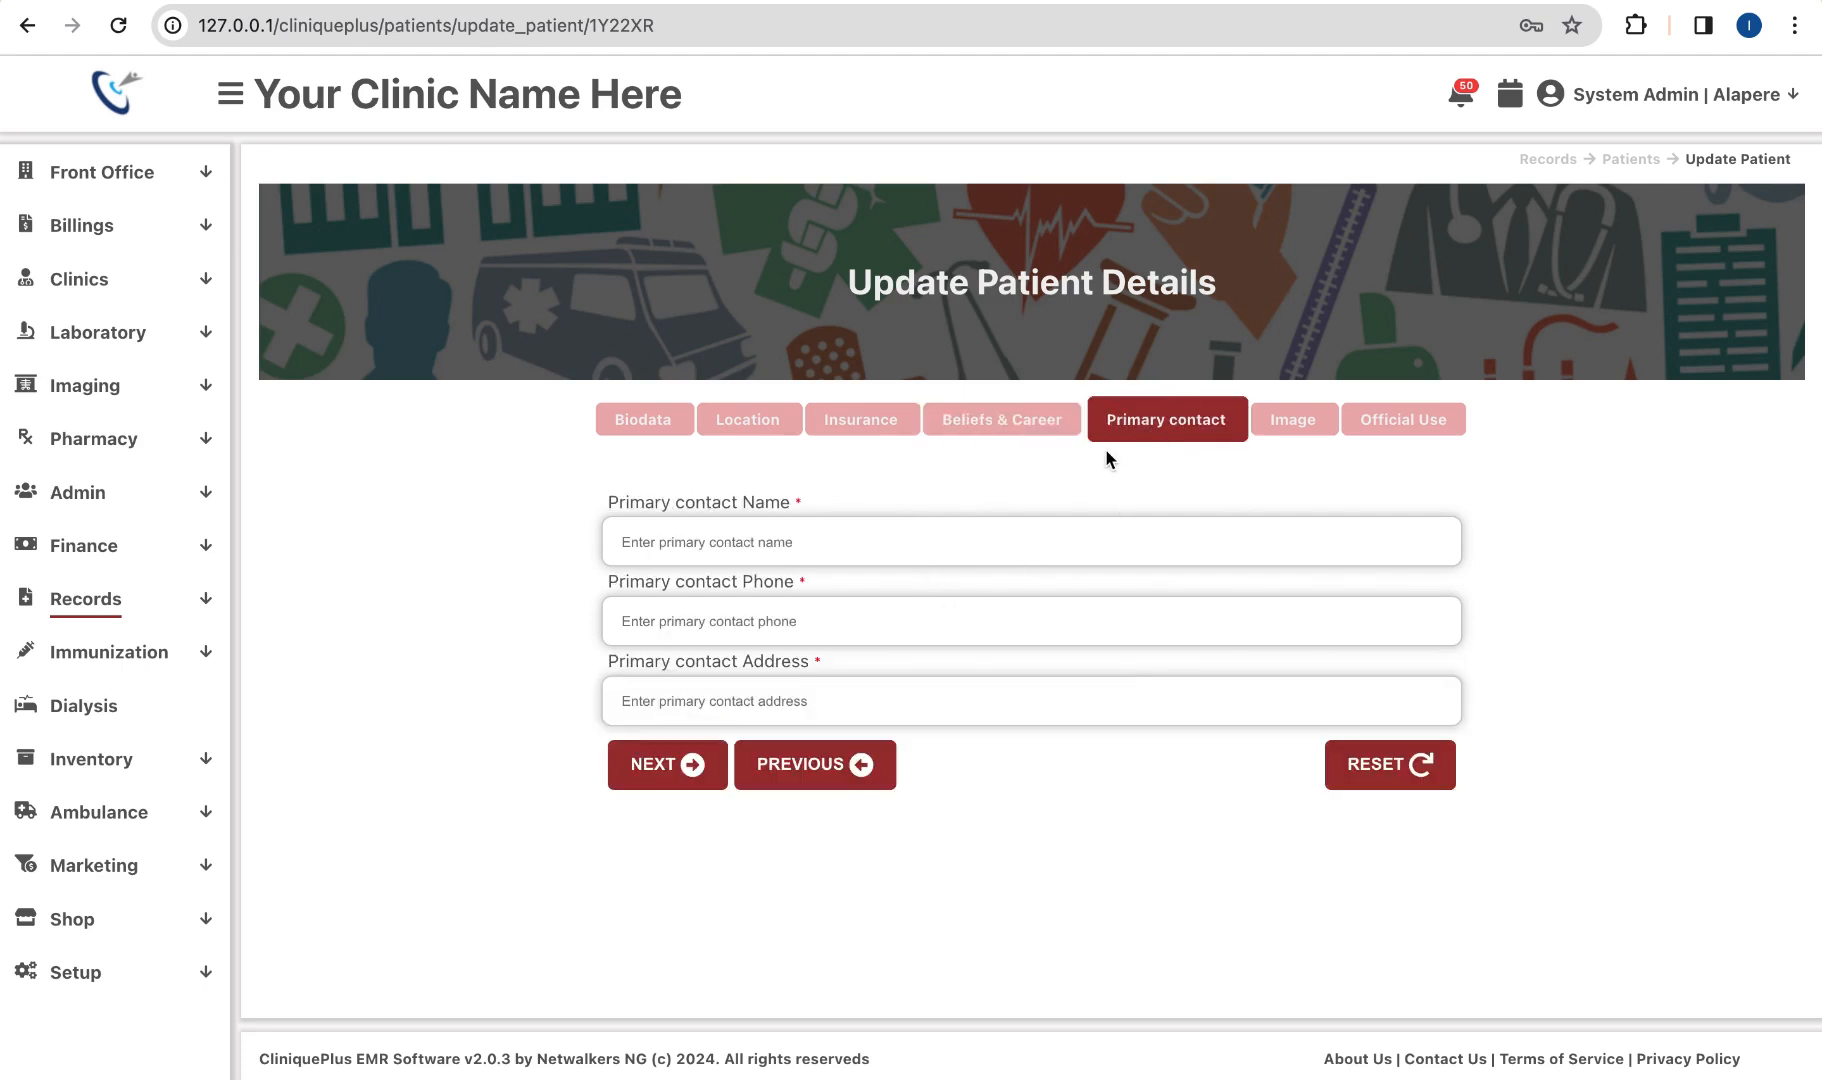
# Step: Autofill the primary contact's name and address and enter the contact phone number
pyautogui.click(835, 541)
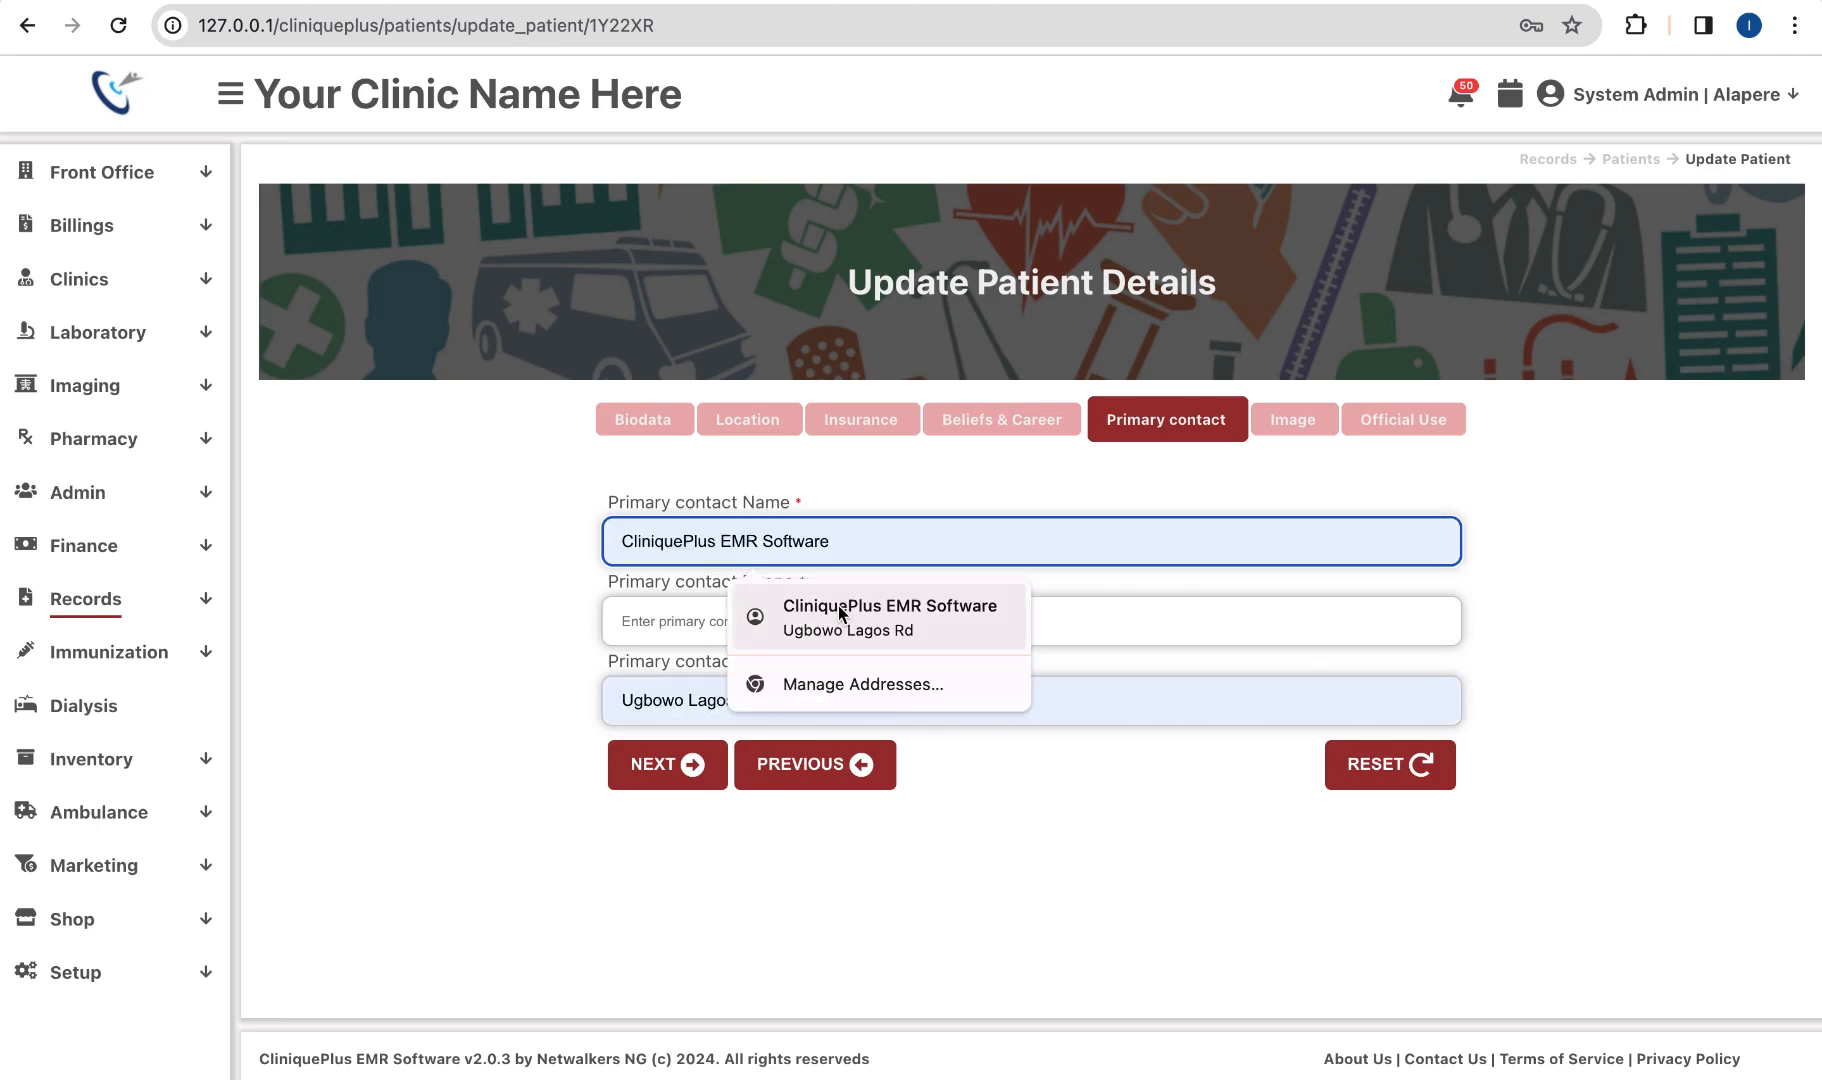
pyautogui.click(840, 613)
pyautogui.click(735, 621)
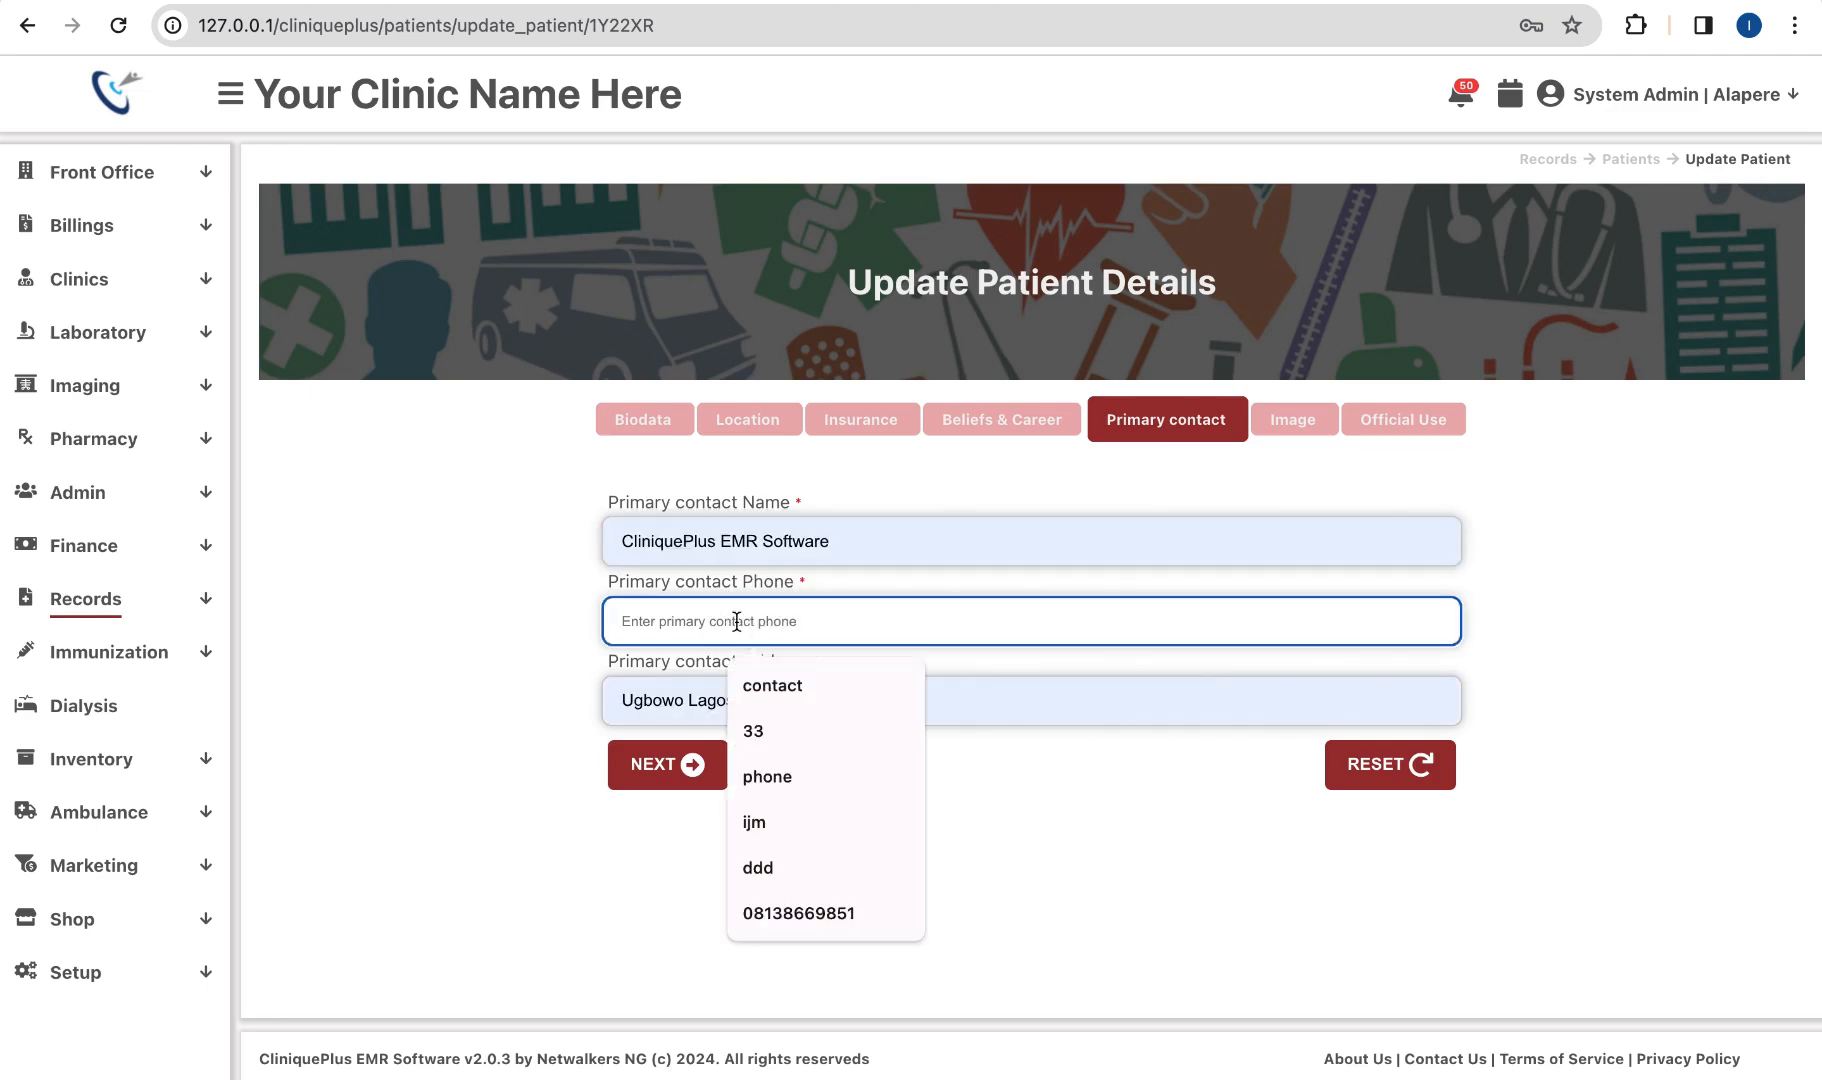
pyautogui.write('1223')
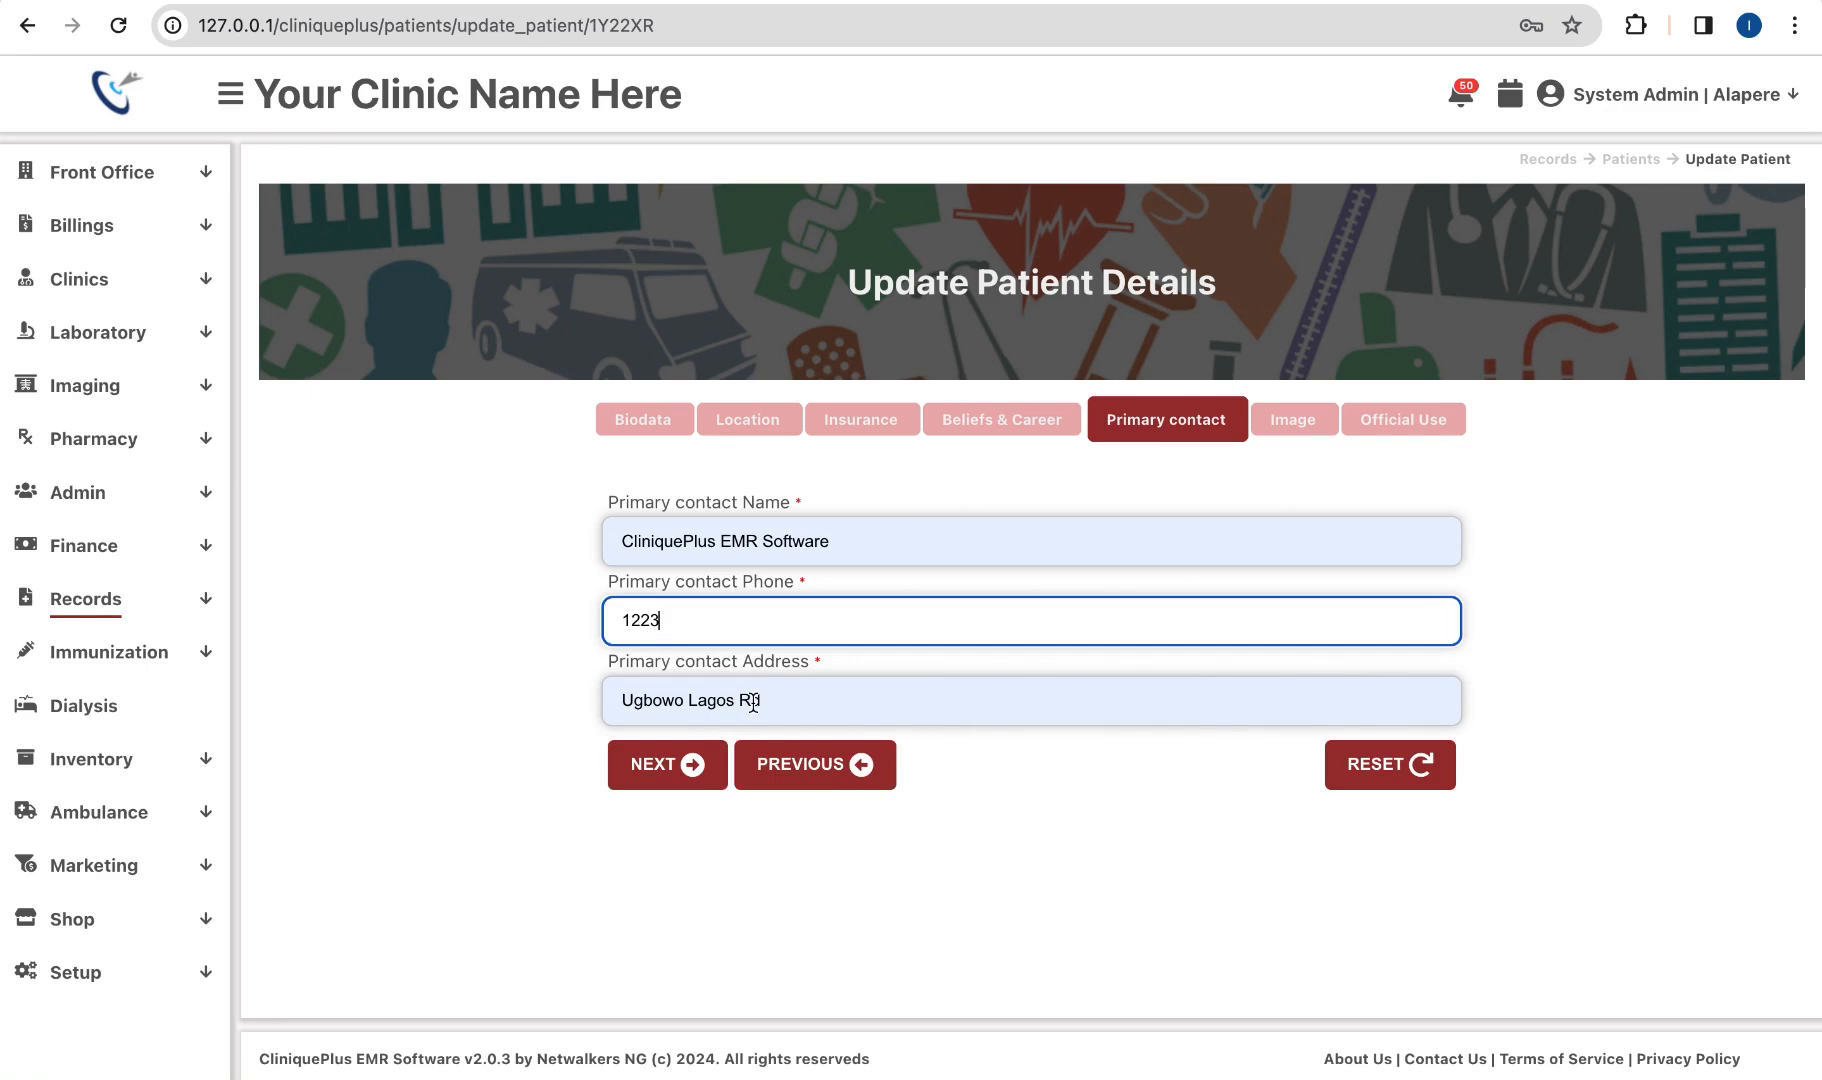
pyautogui.click(690, 765)
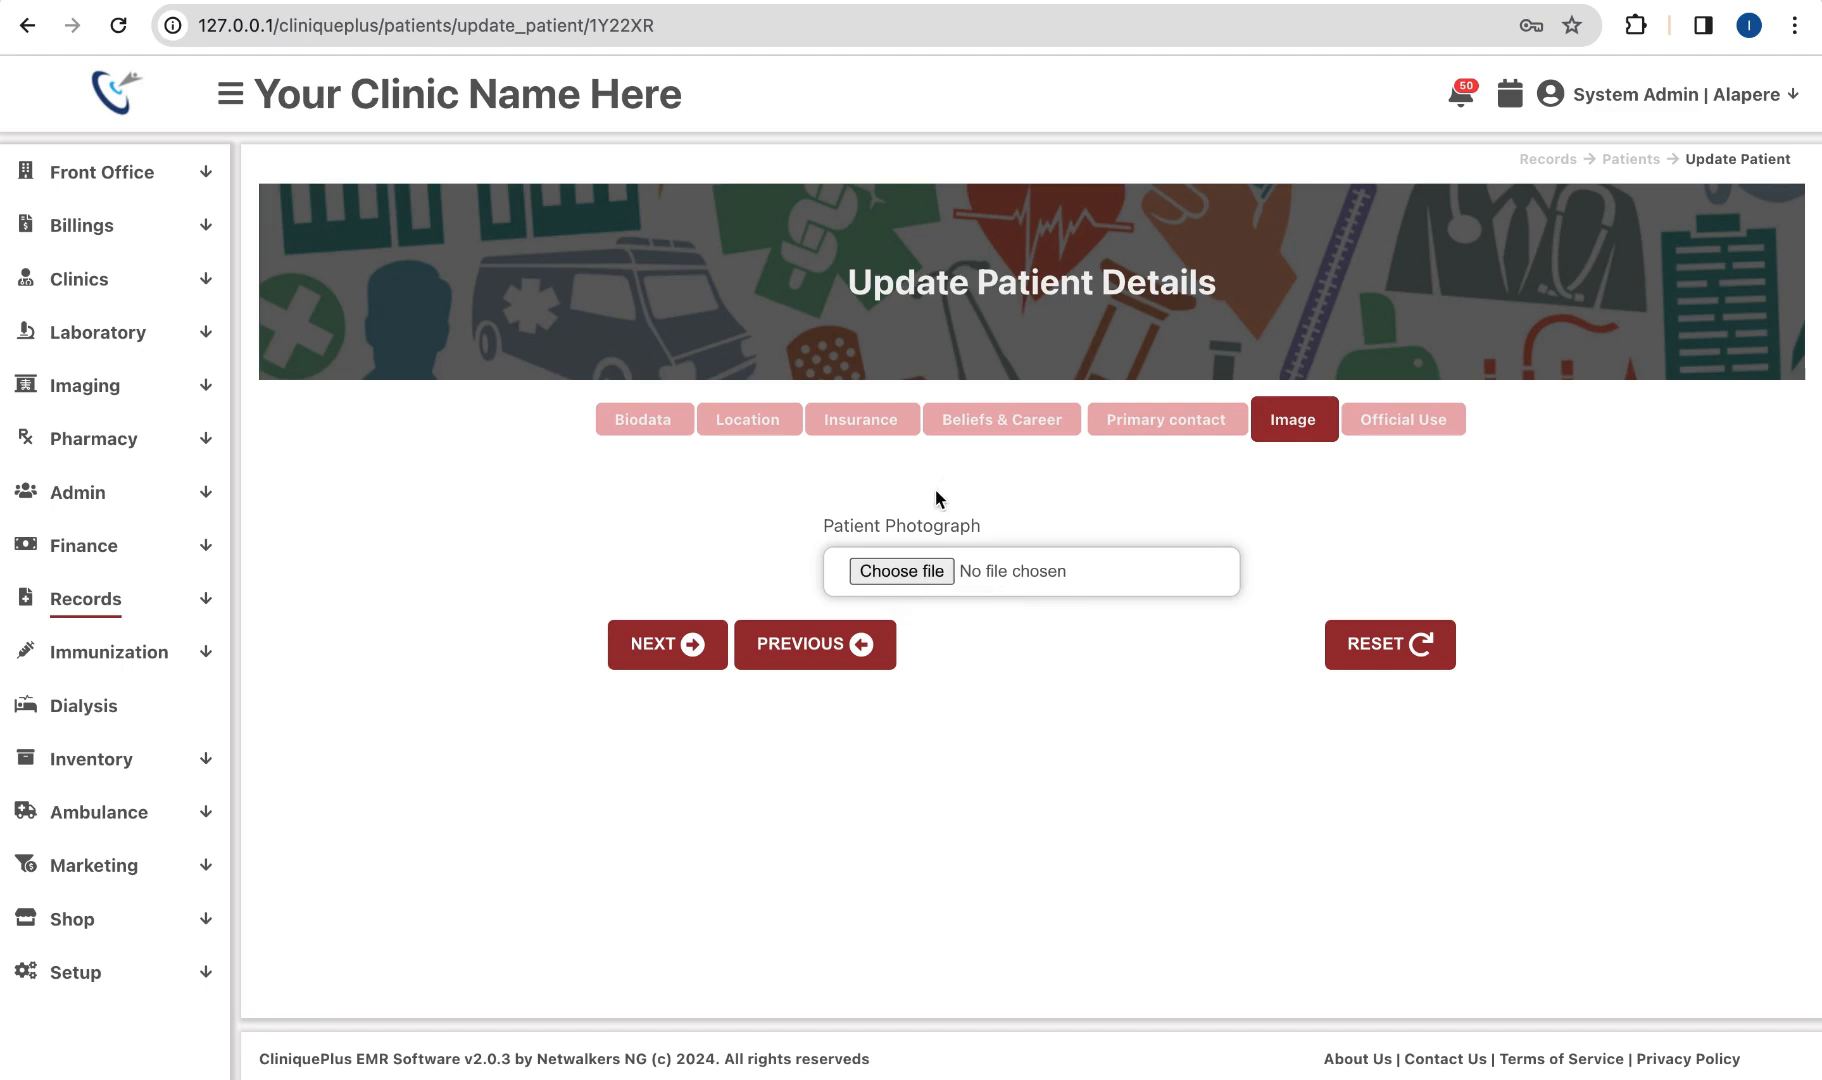
# Step: On Official Use, leave the sponsor empty, change Registration Status from Banned to Active, and submit
pyautogui.click(957, 600)
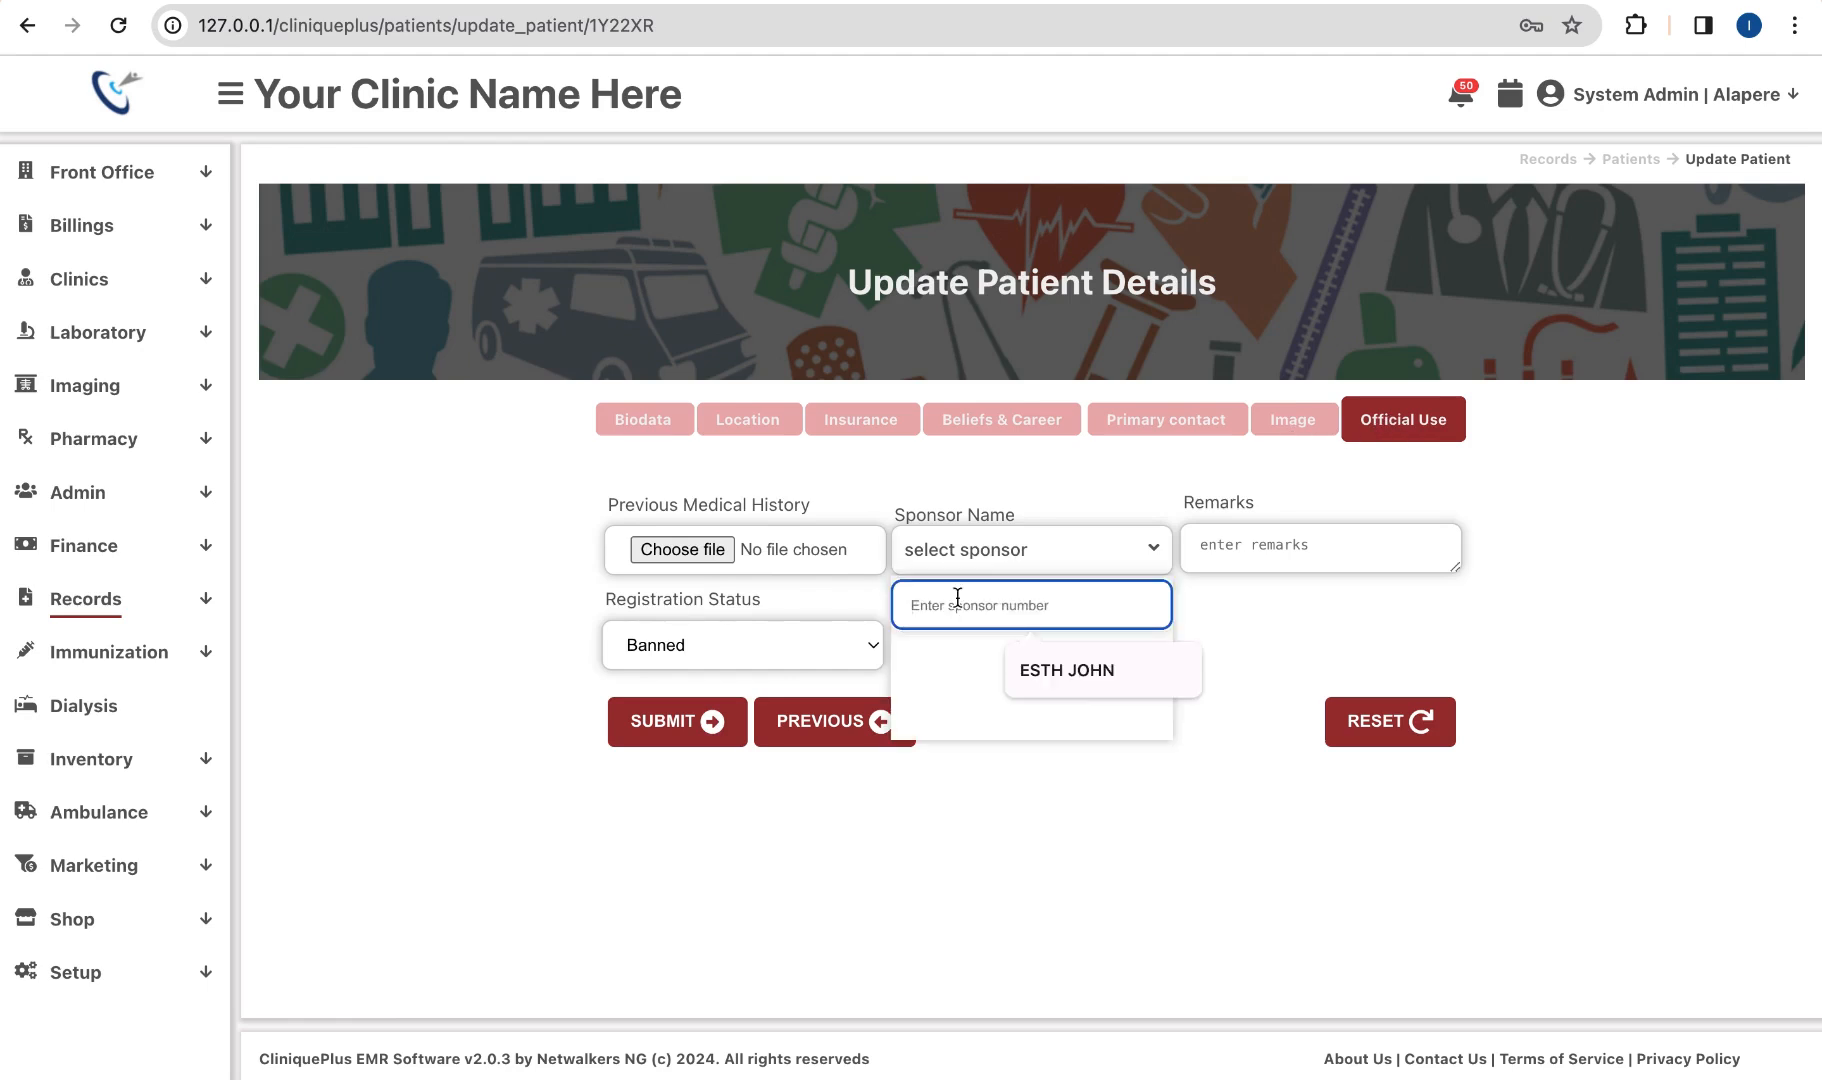
pyautogui.write('a')
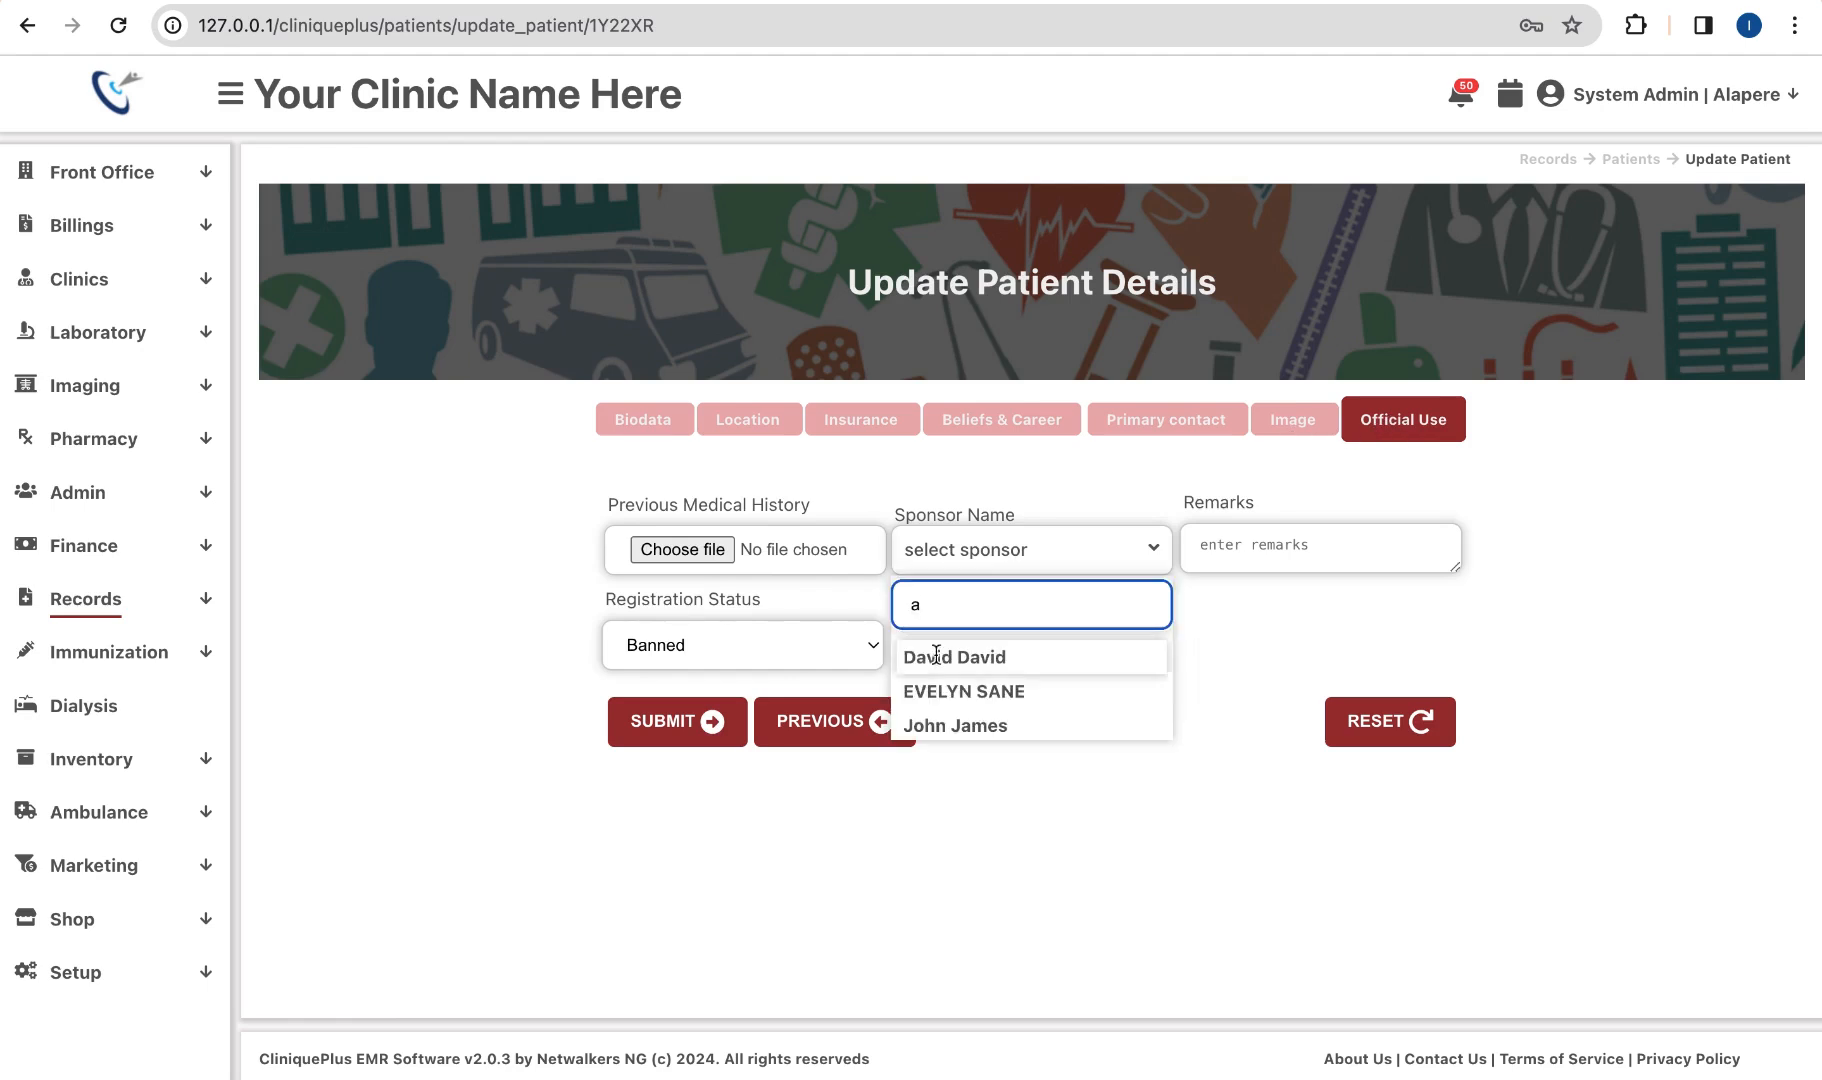
pyautogui.press('BackSpace')
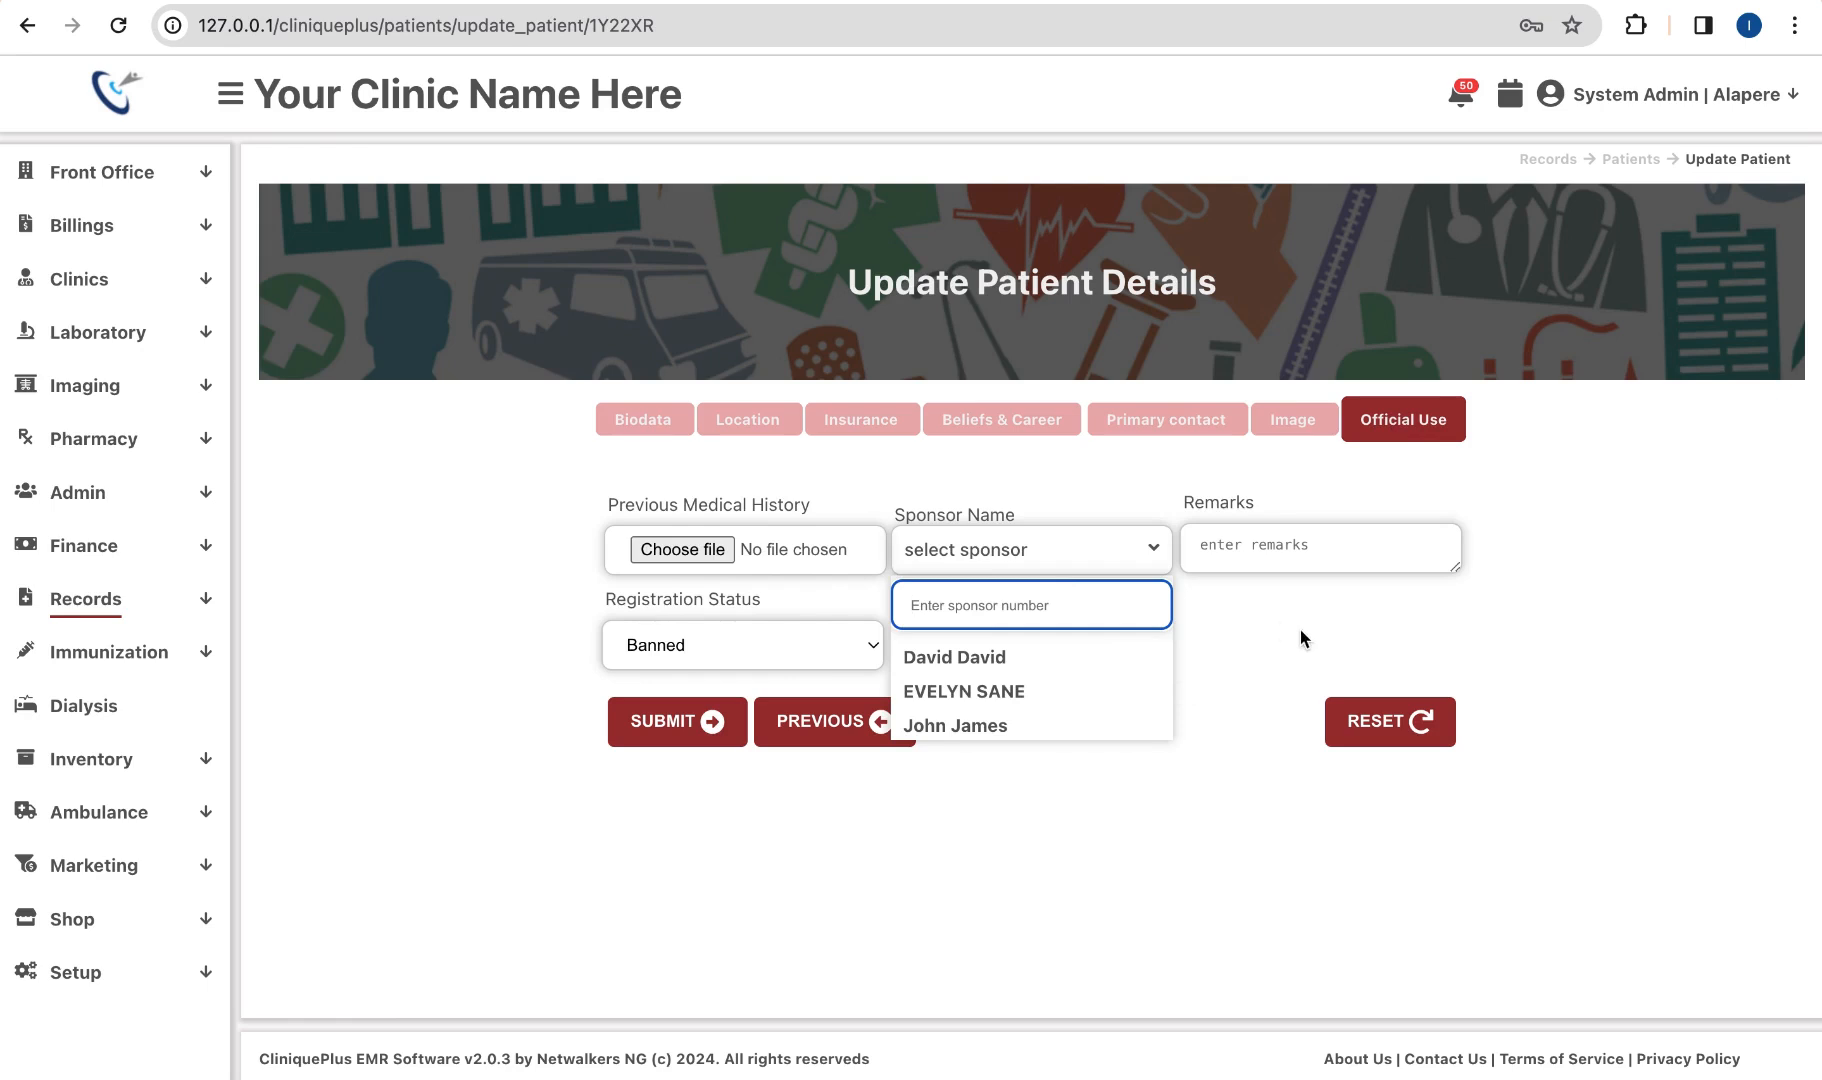
pyautogui.click(1148, 556)
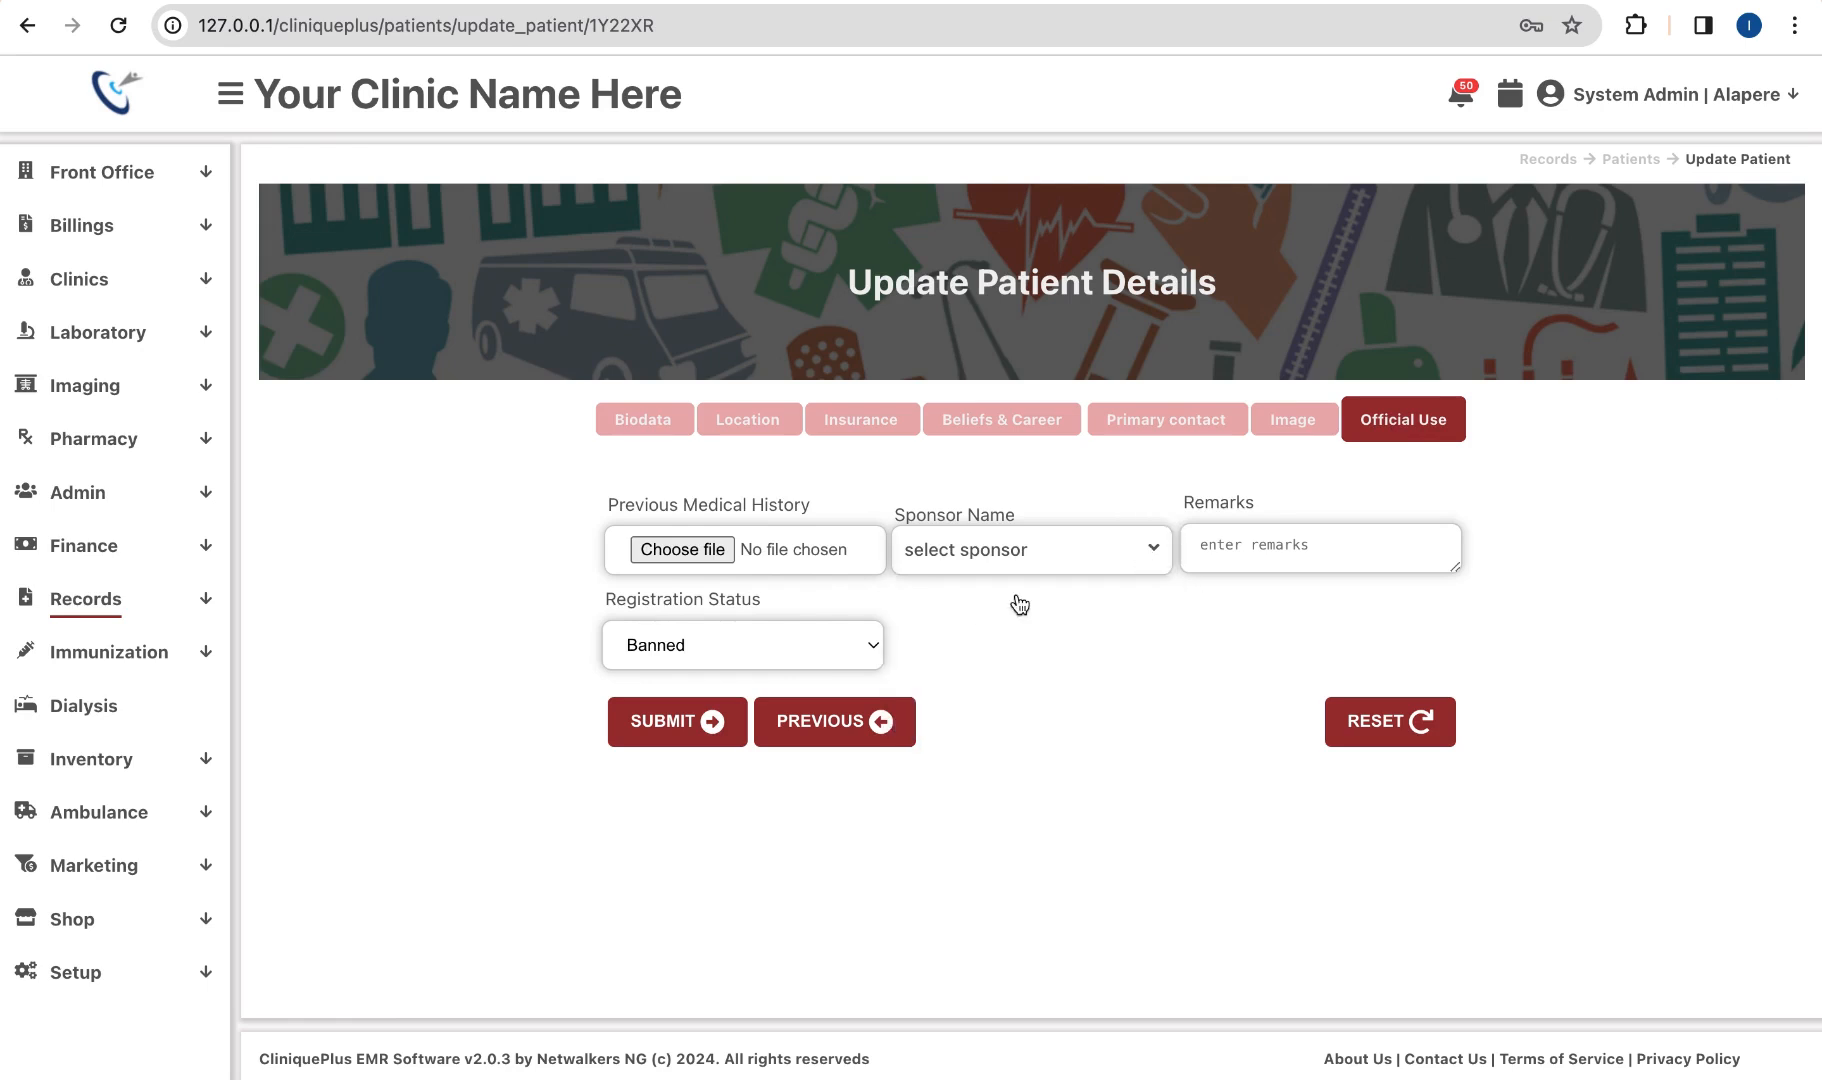
pyautogui.click(830, 641)
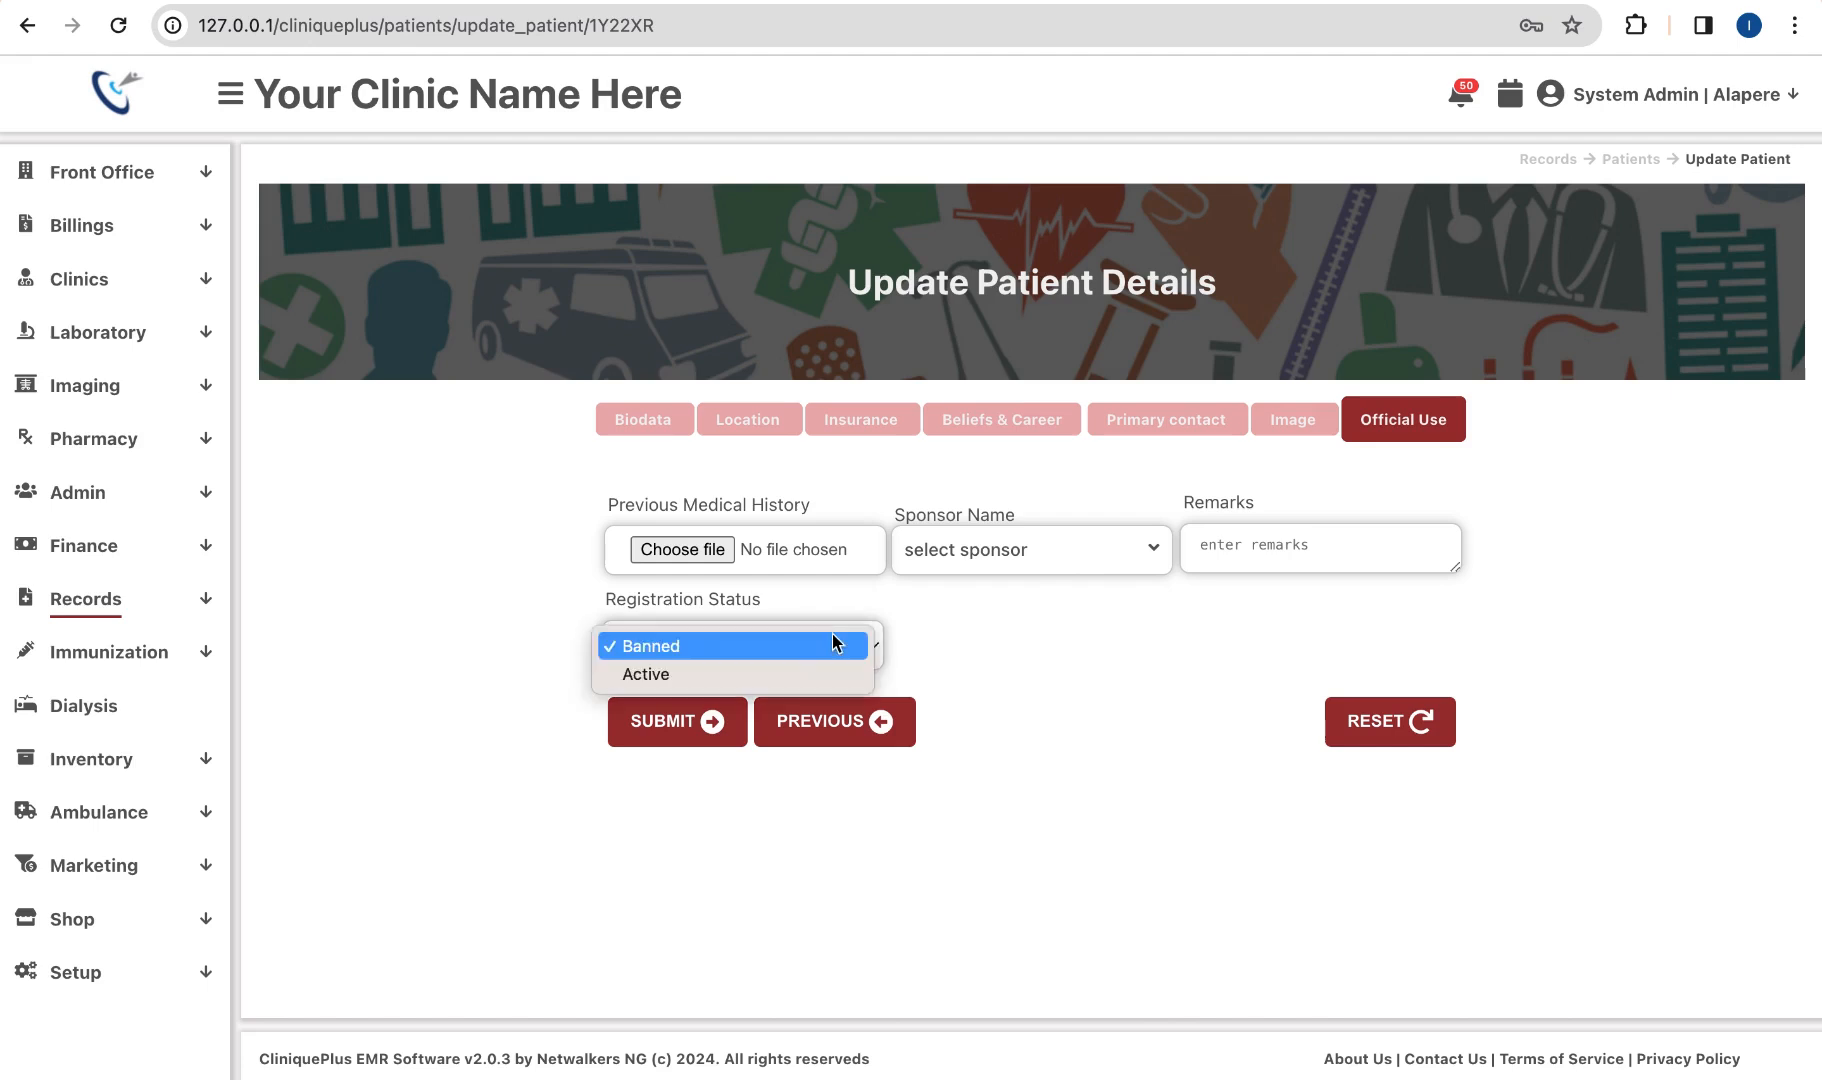
pyautogui.click(748, 674)
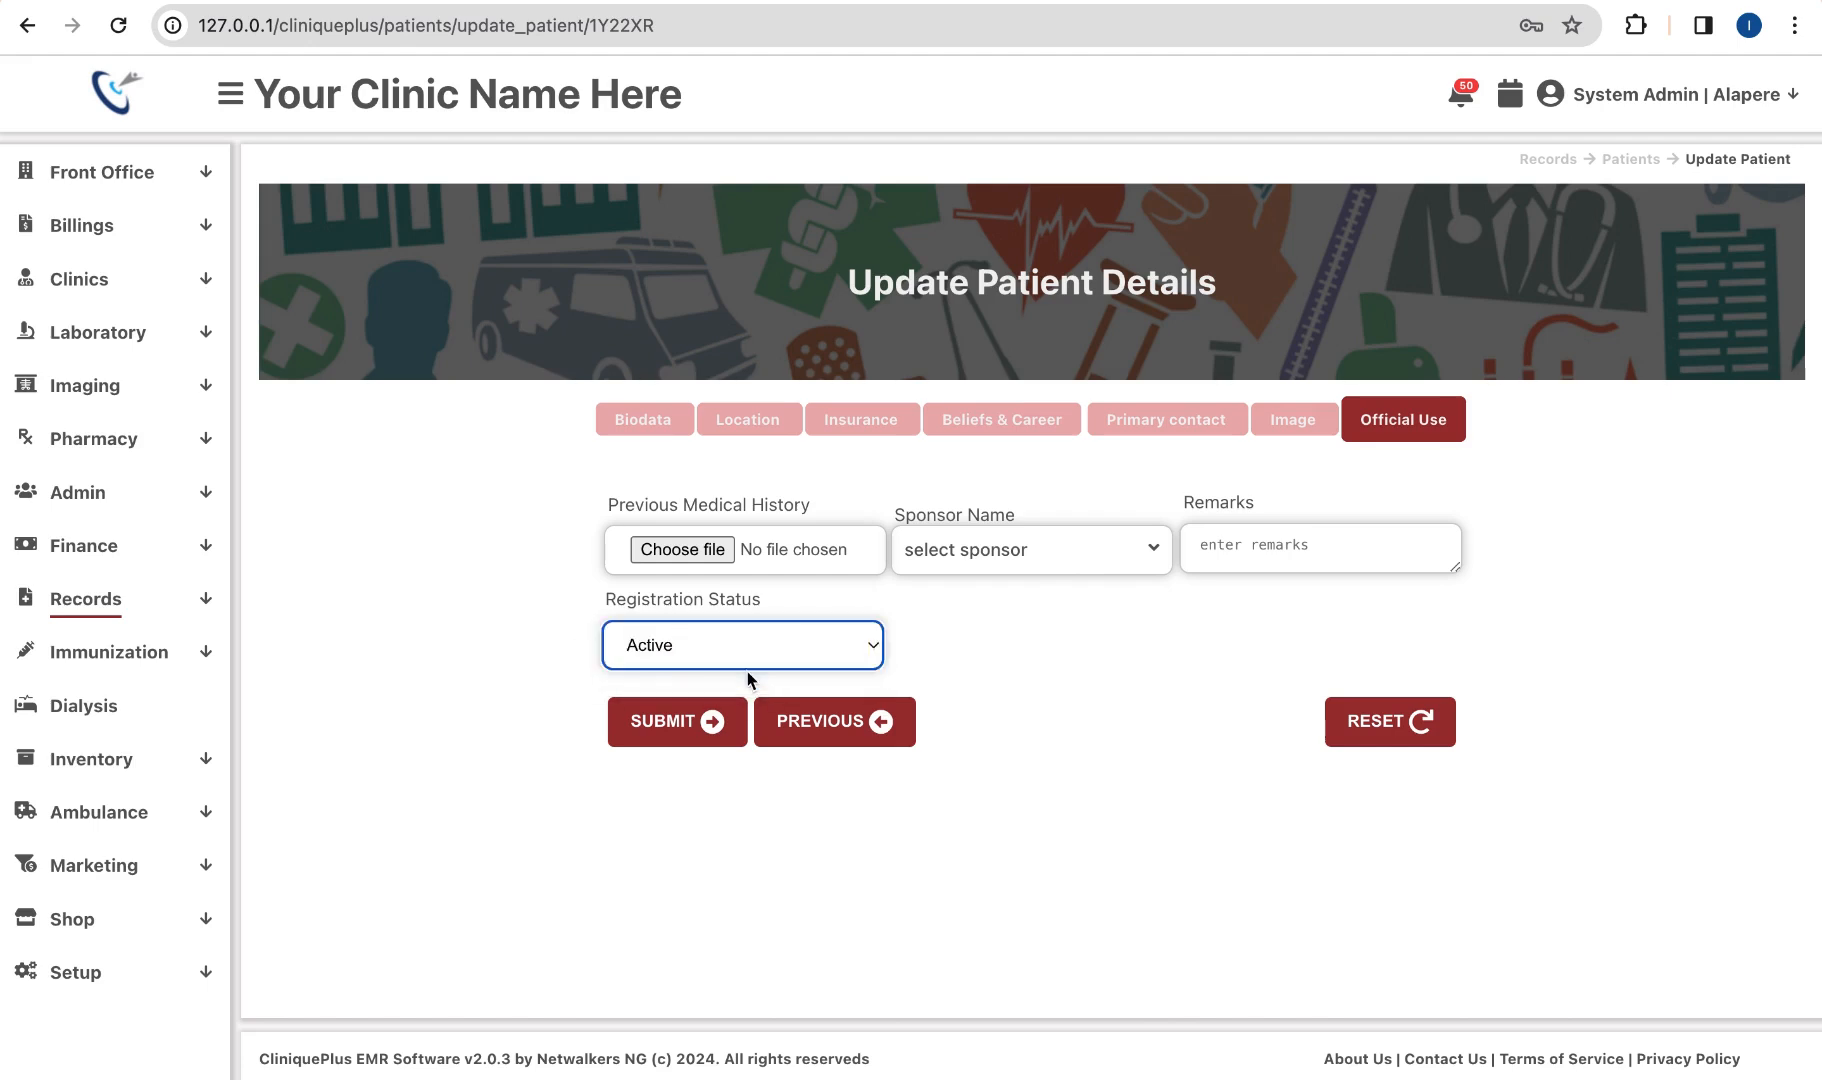
pyautogui.click(1252, 554)
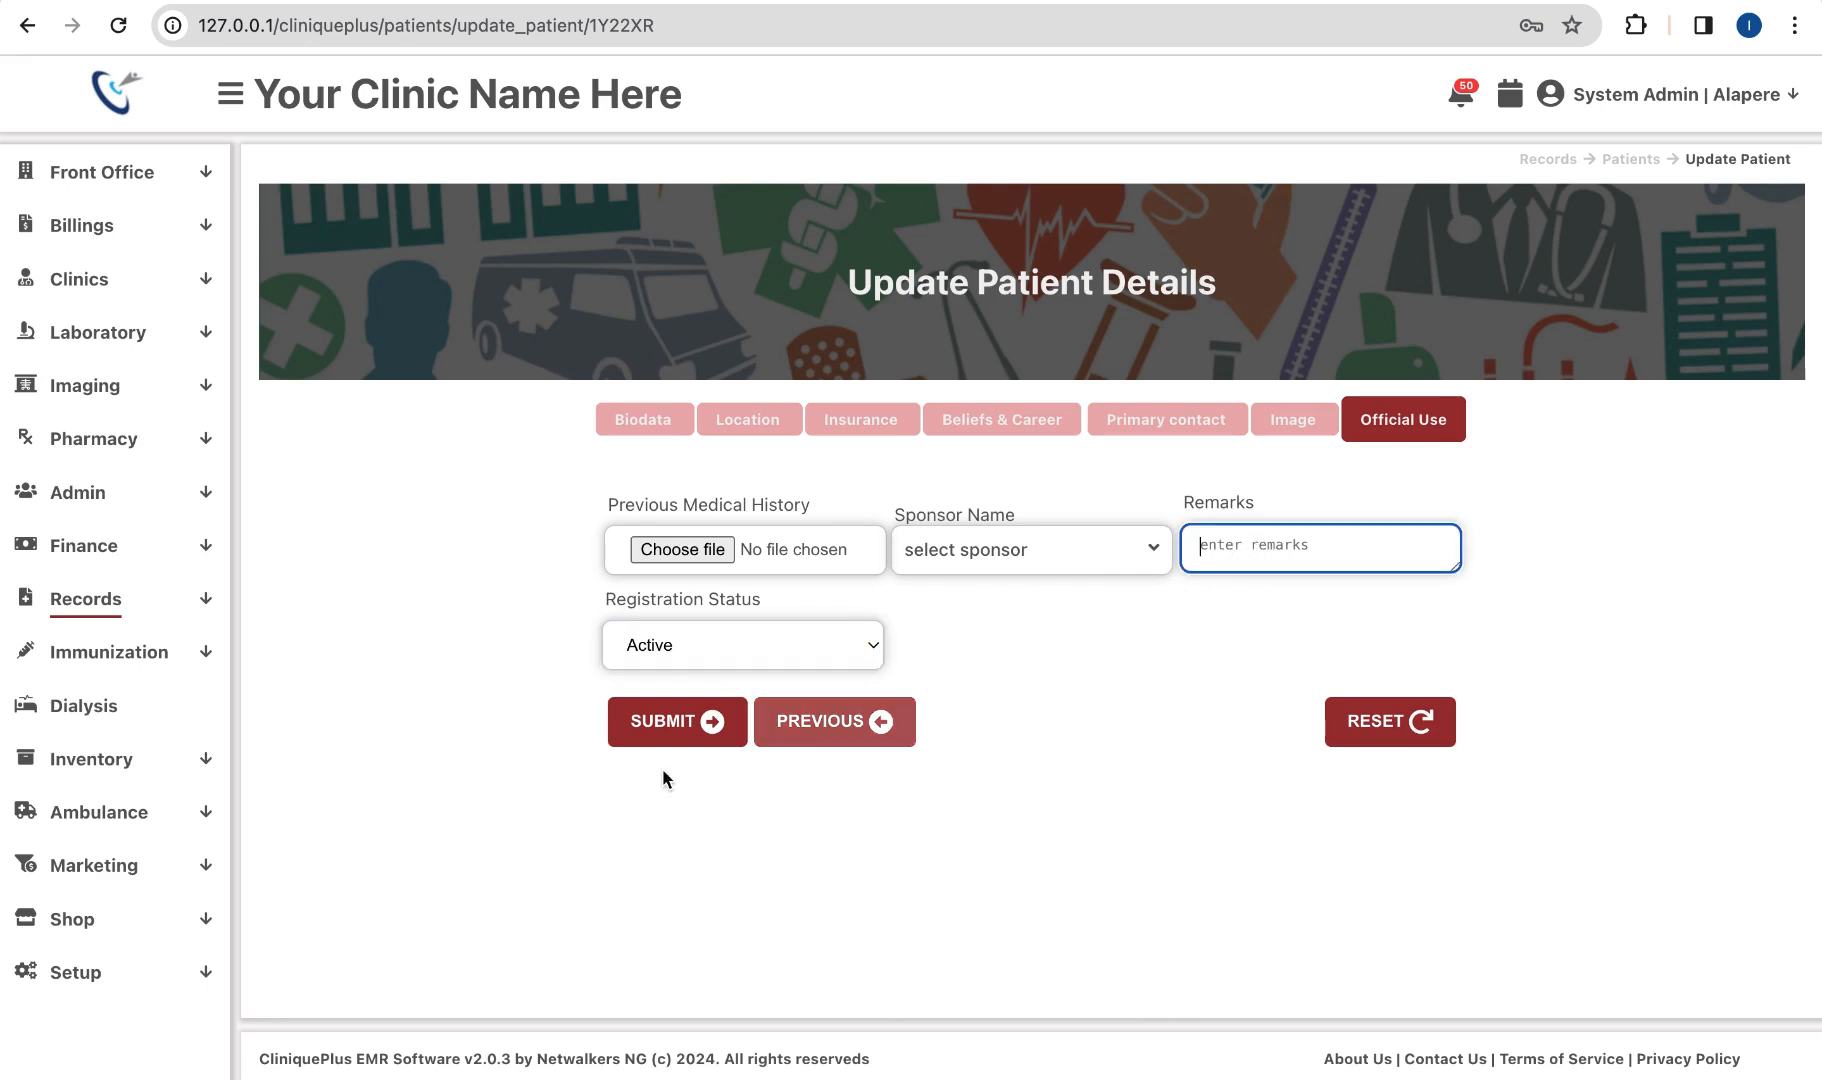
pyautogui.click(692, 718)
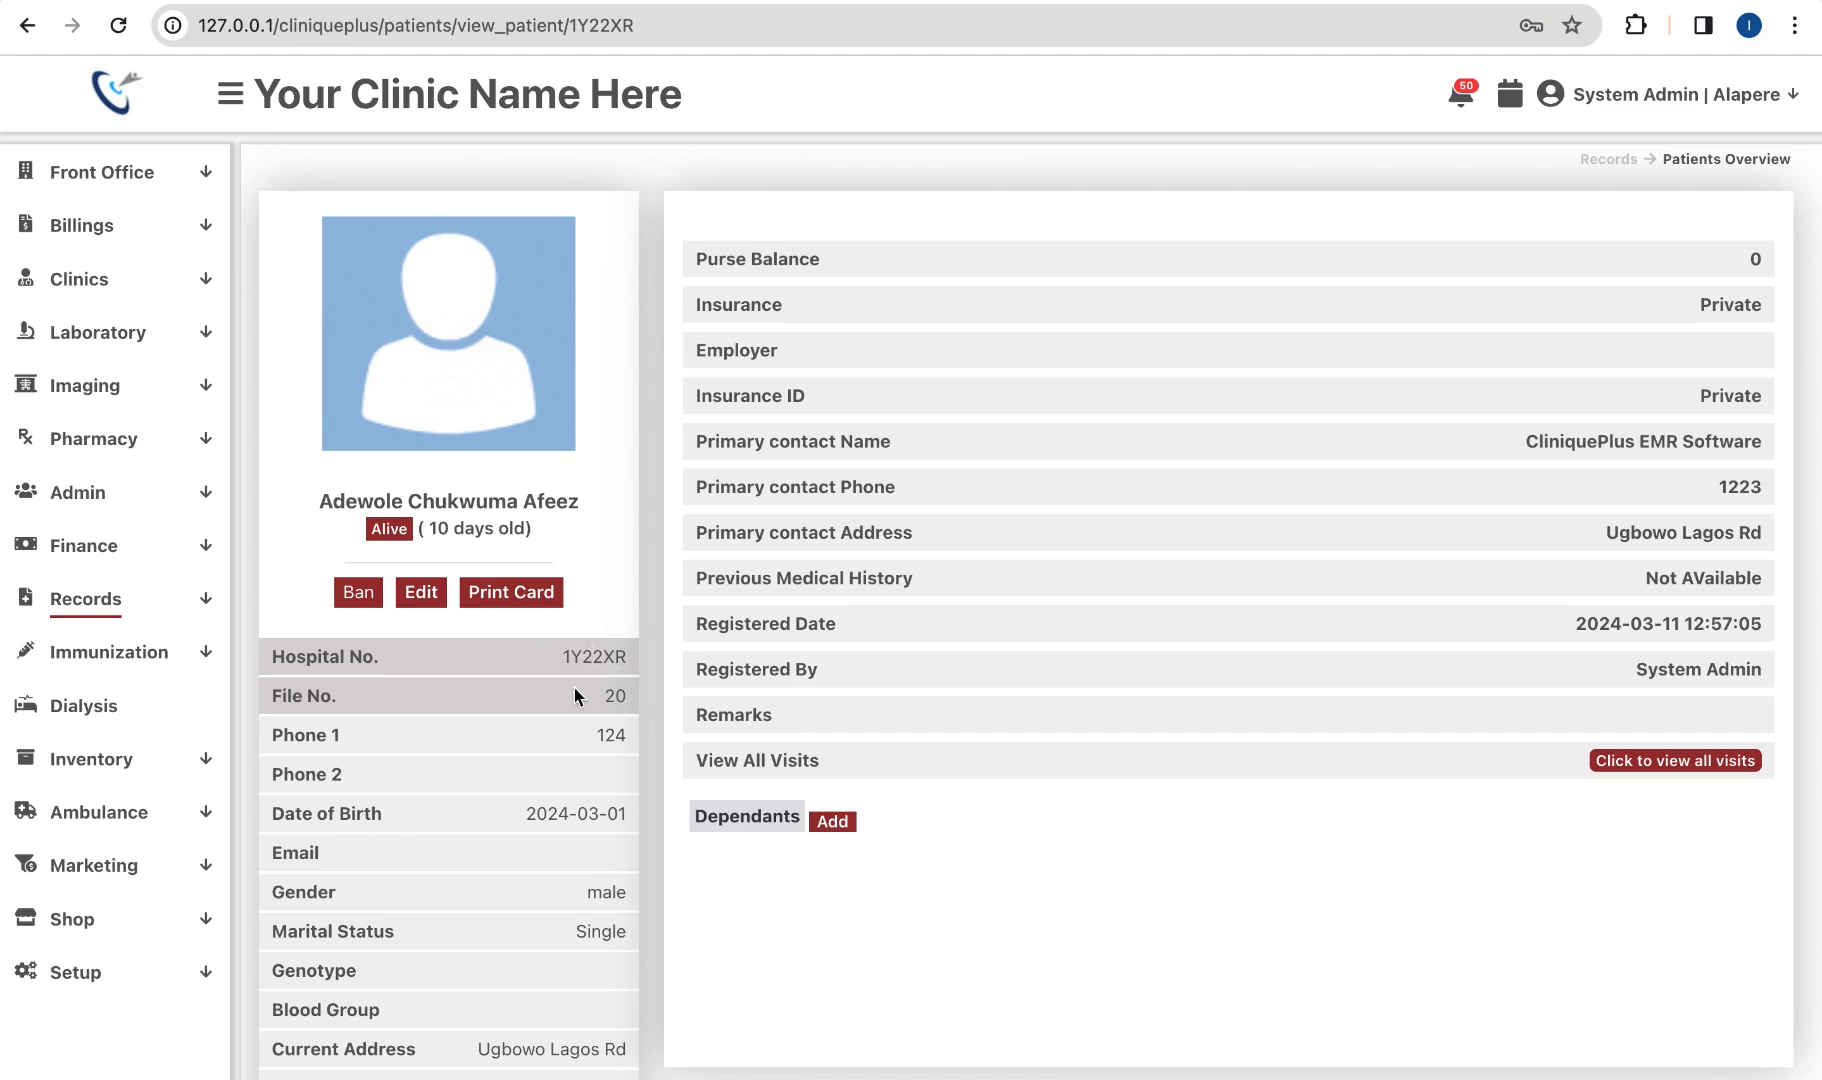
# Step: Preview the patient's hospital card, go back to the overview, and expand the Clinics list
pyautogui.click(524, 600)
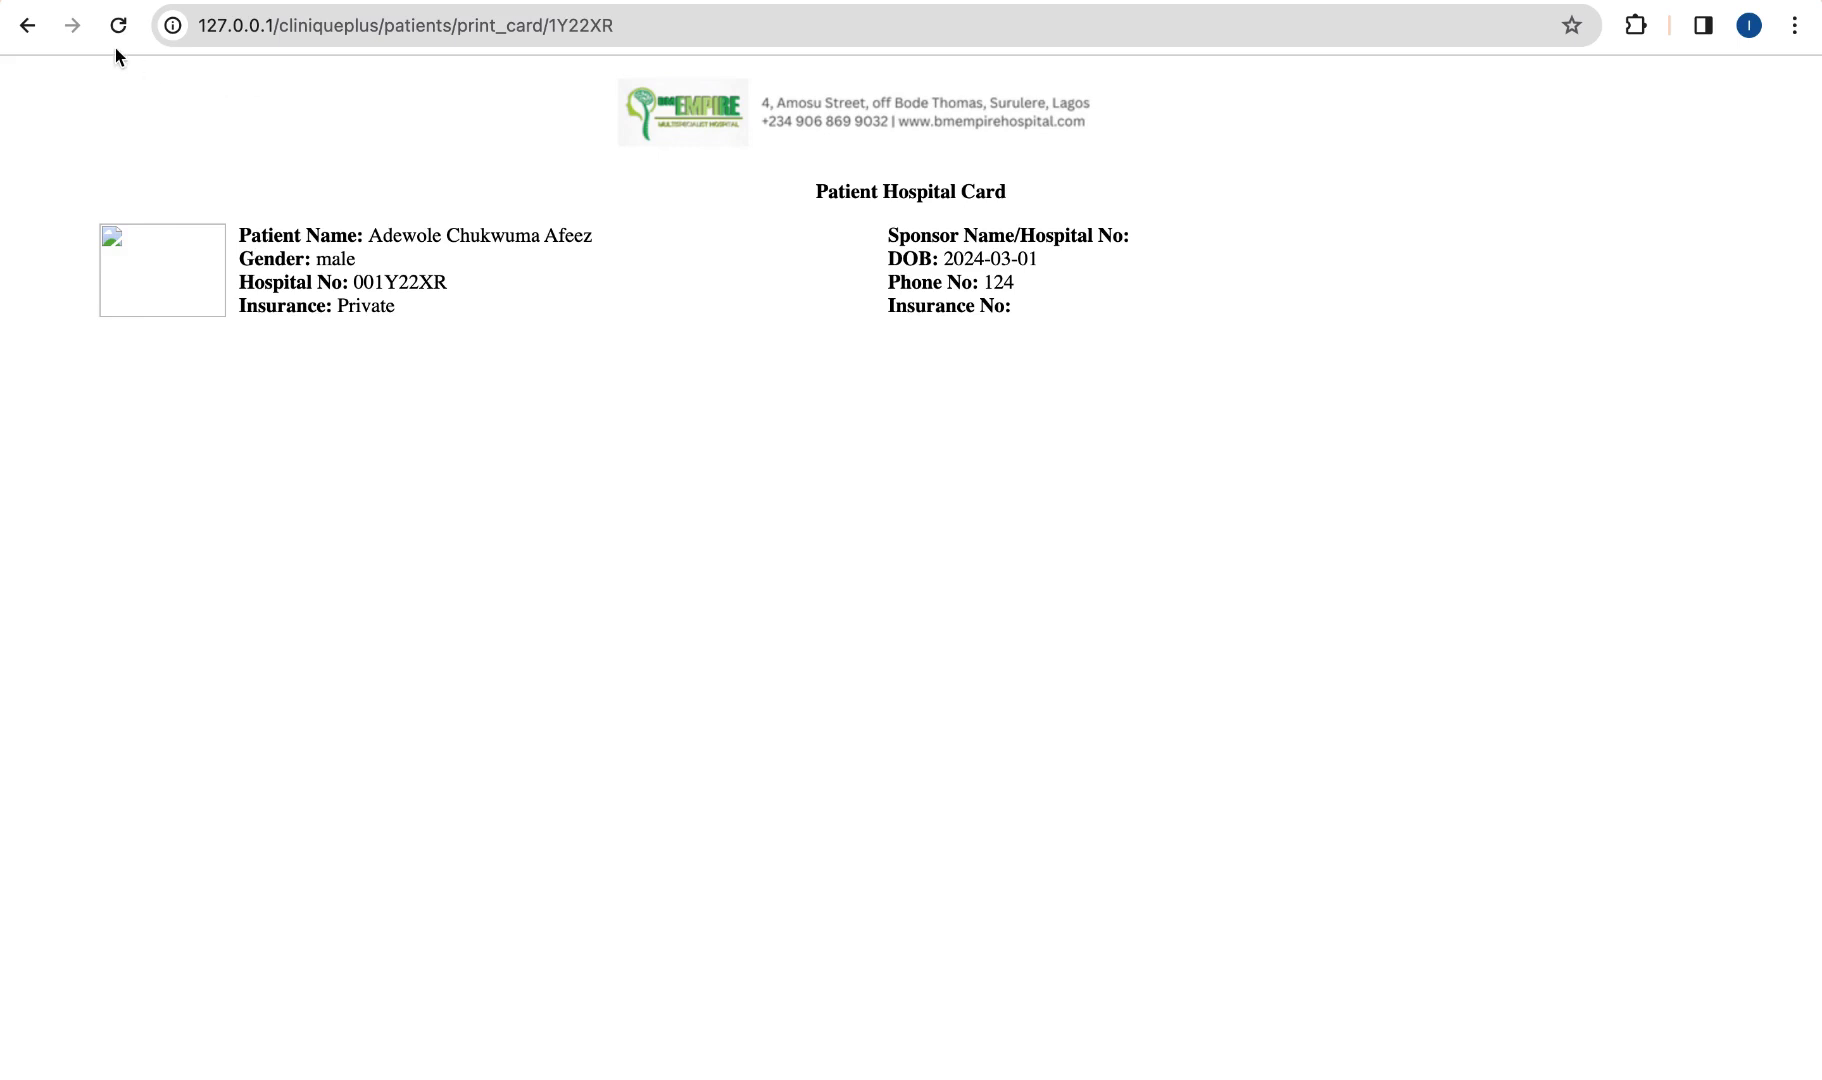
pyautogui.click(29, 37)
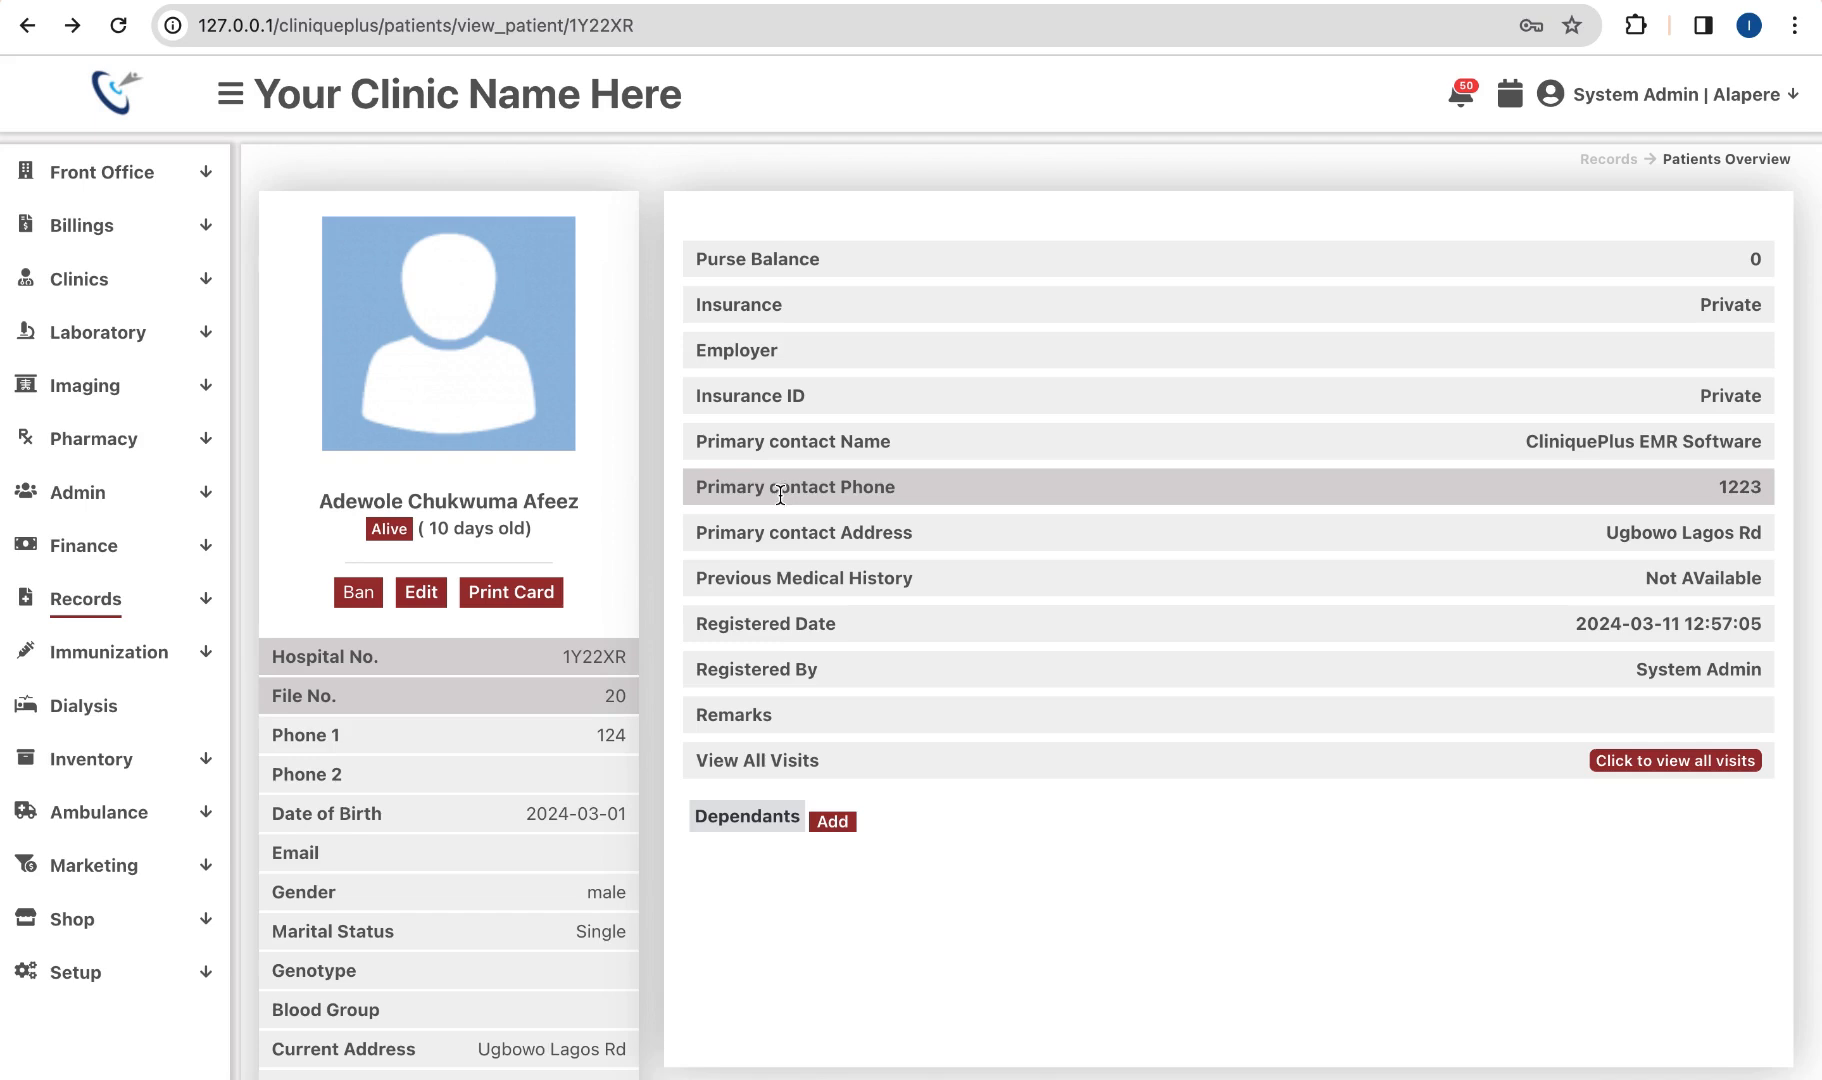
pyautogui.click(117, 285)
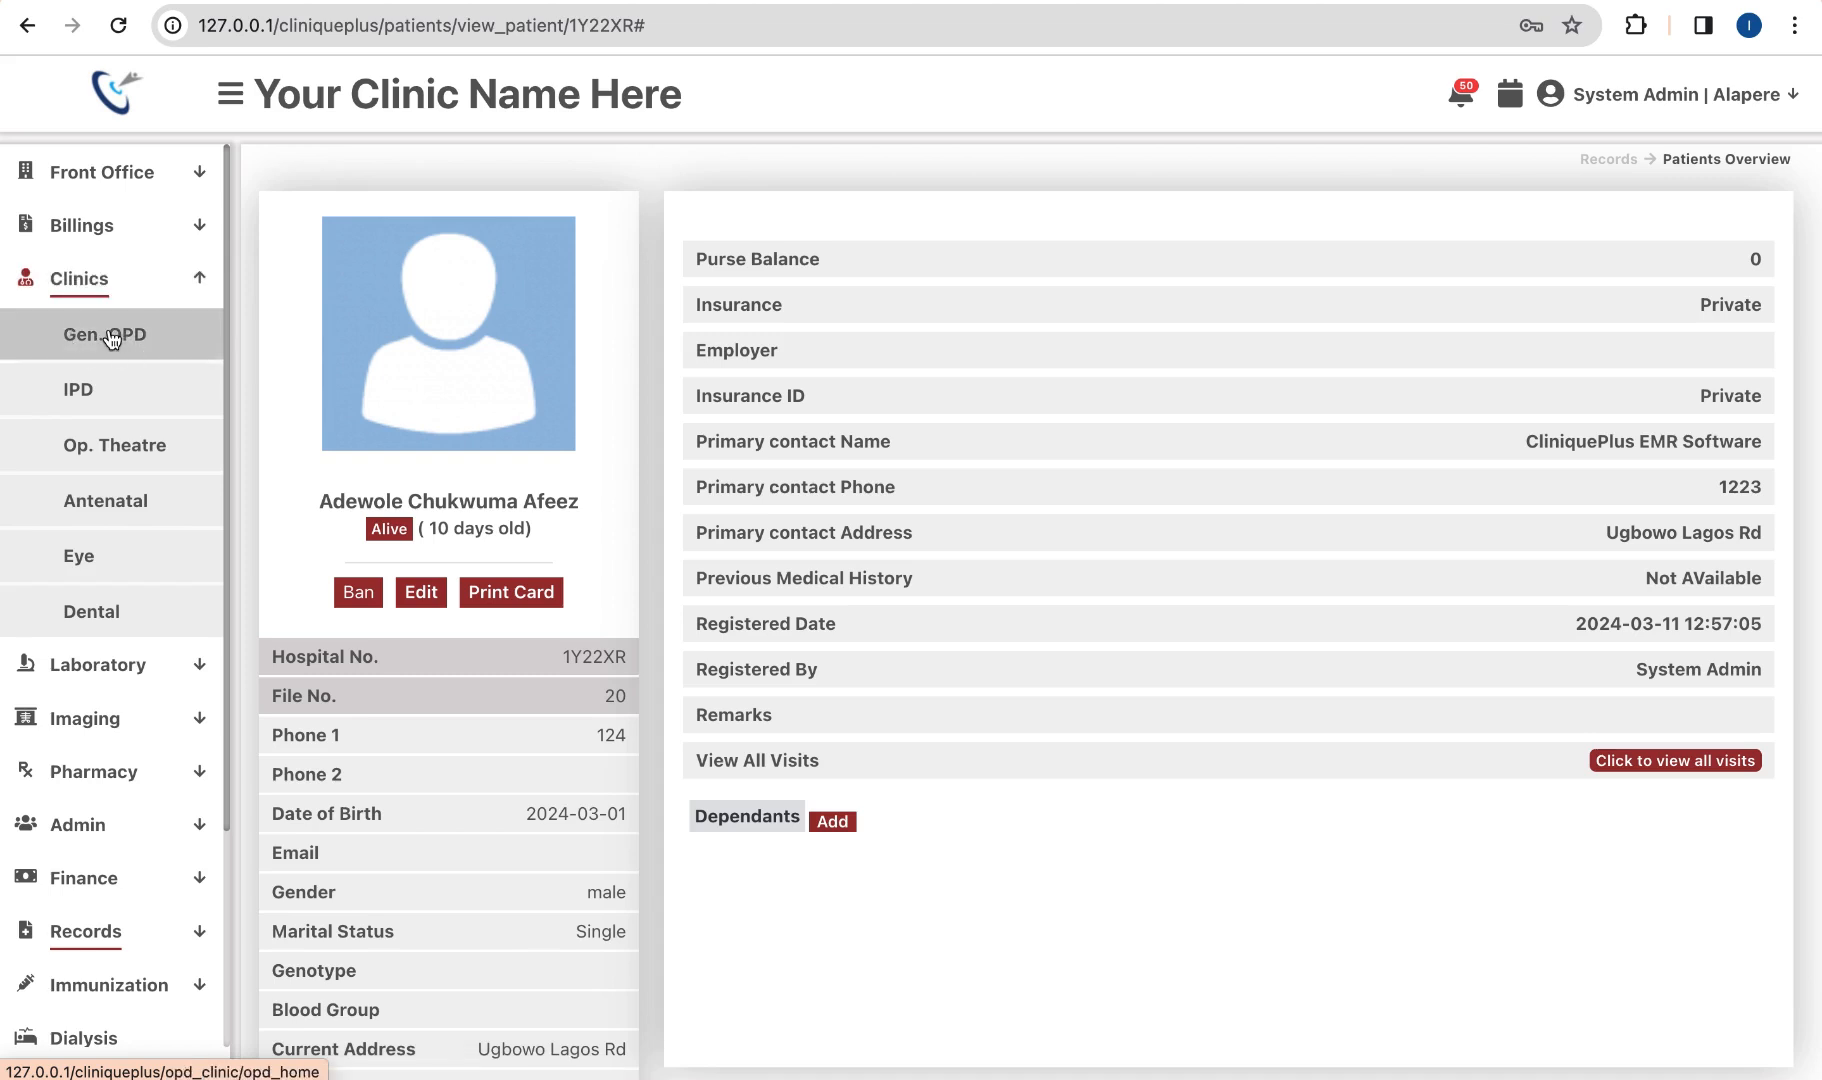
# Step: Add a Gen. OPD visit for the patient found by searching 'ade', leaving the referrer empty
pyautogui.click(117, 338)
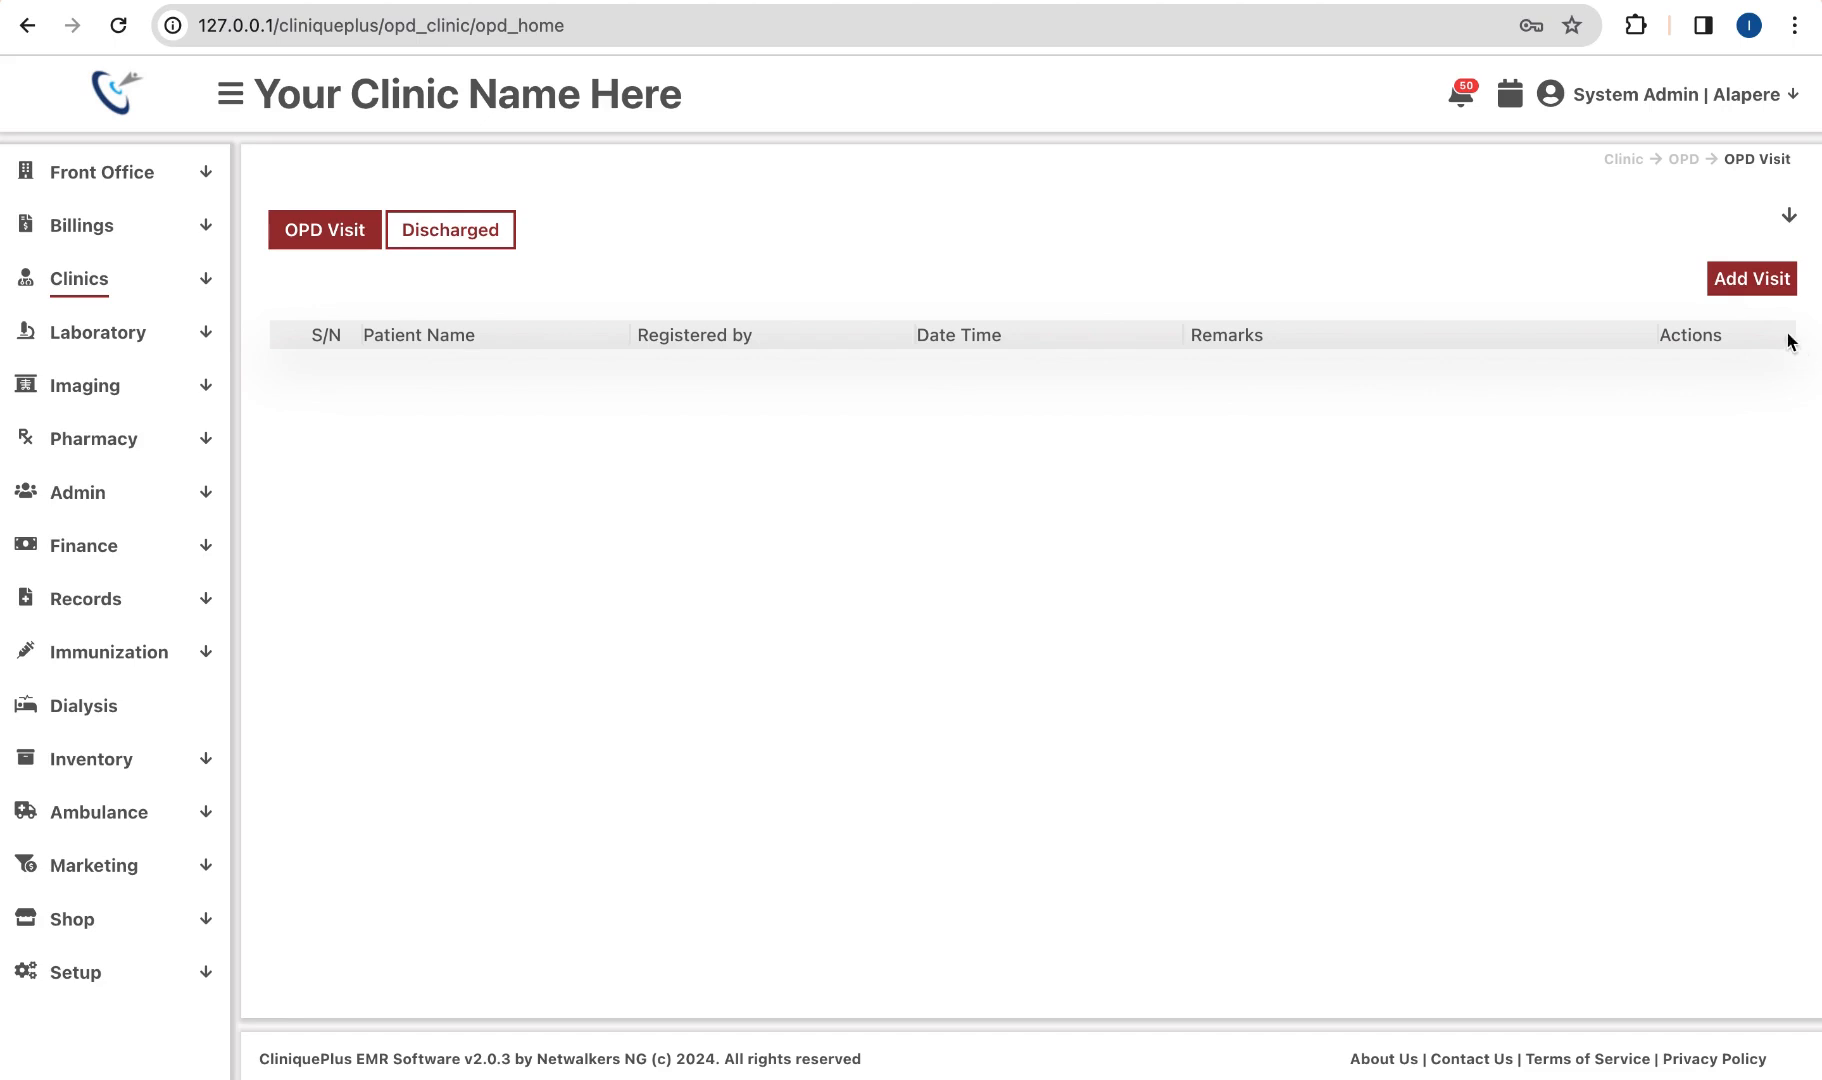
pyautogui.click(1748, 288)
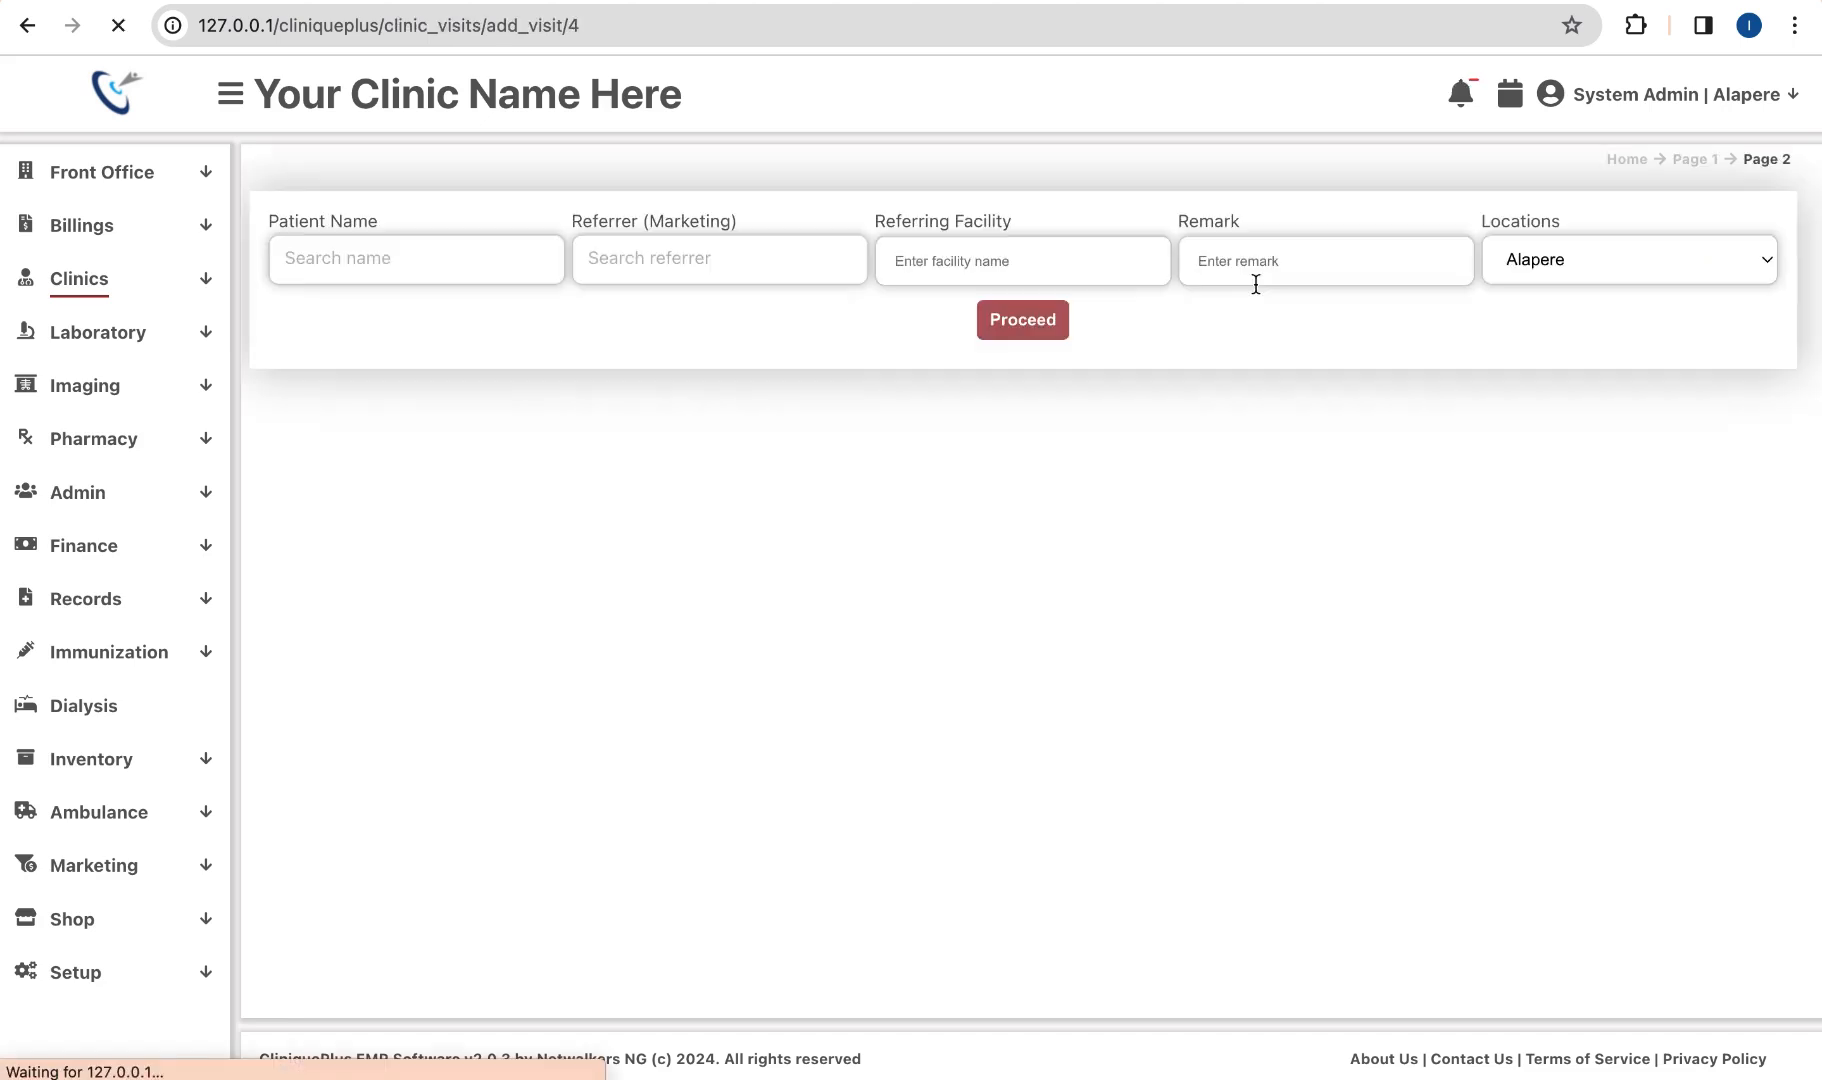
pyautogui.click(484, 252)
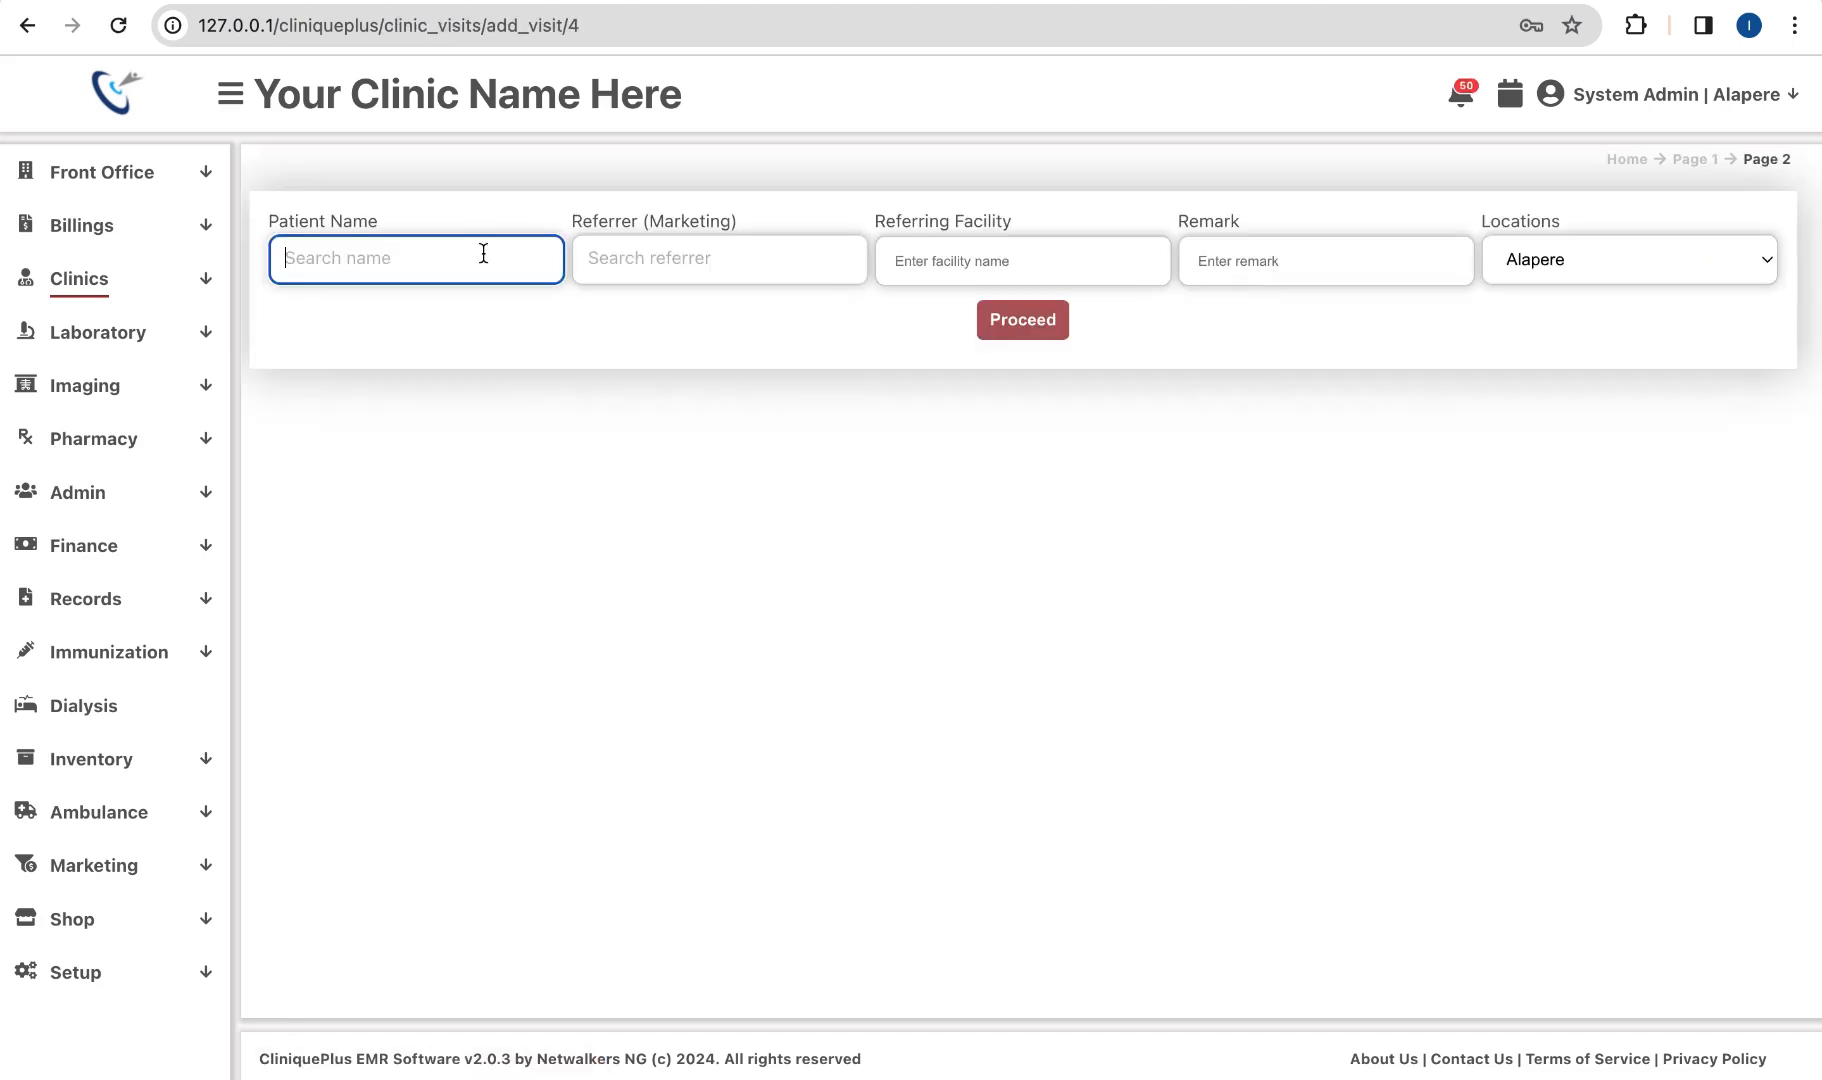
pyautogui.write('ade')
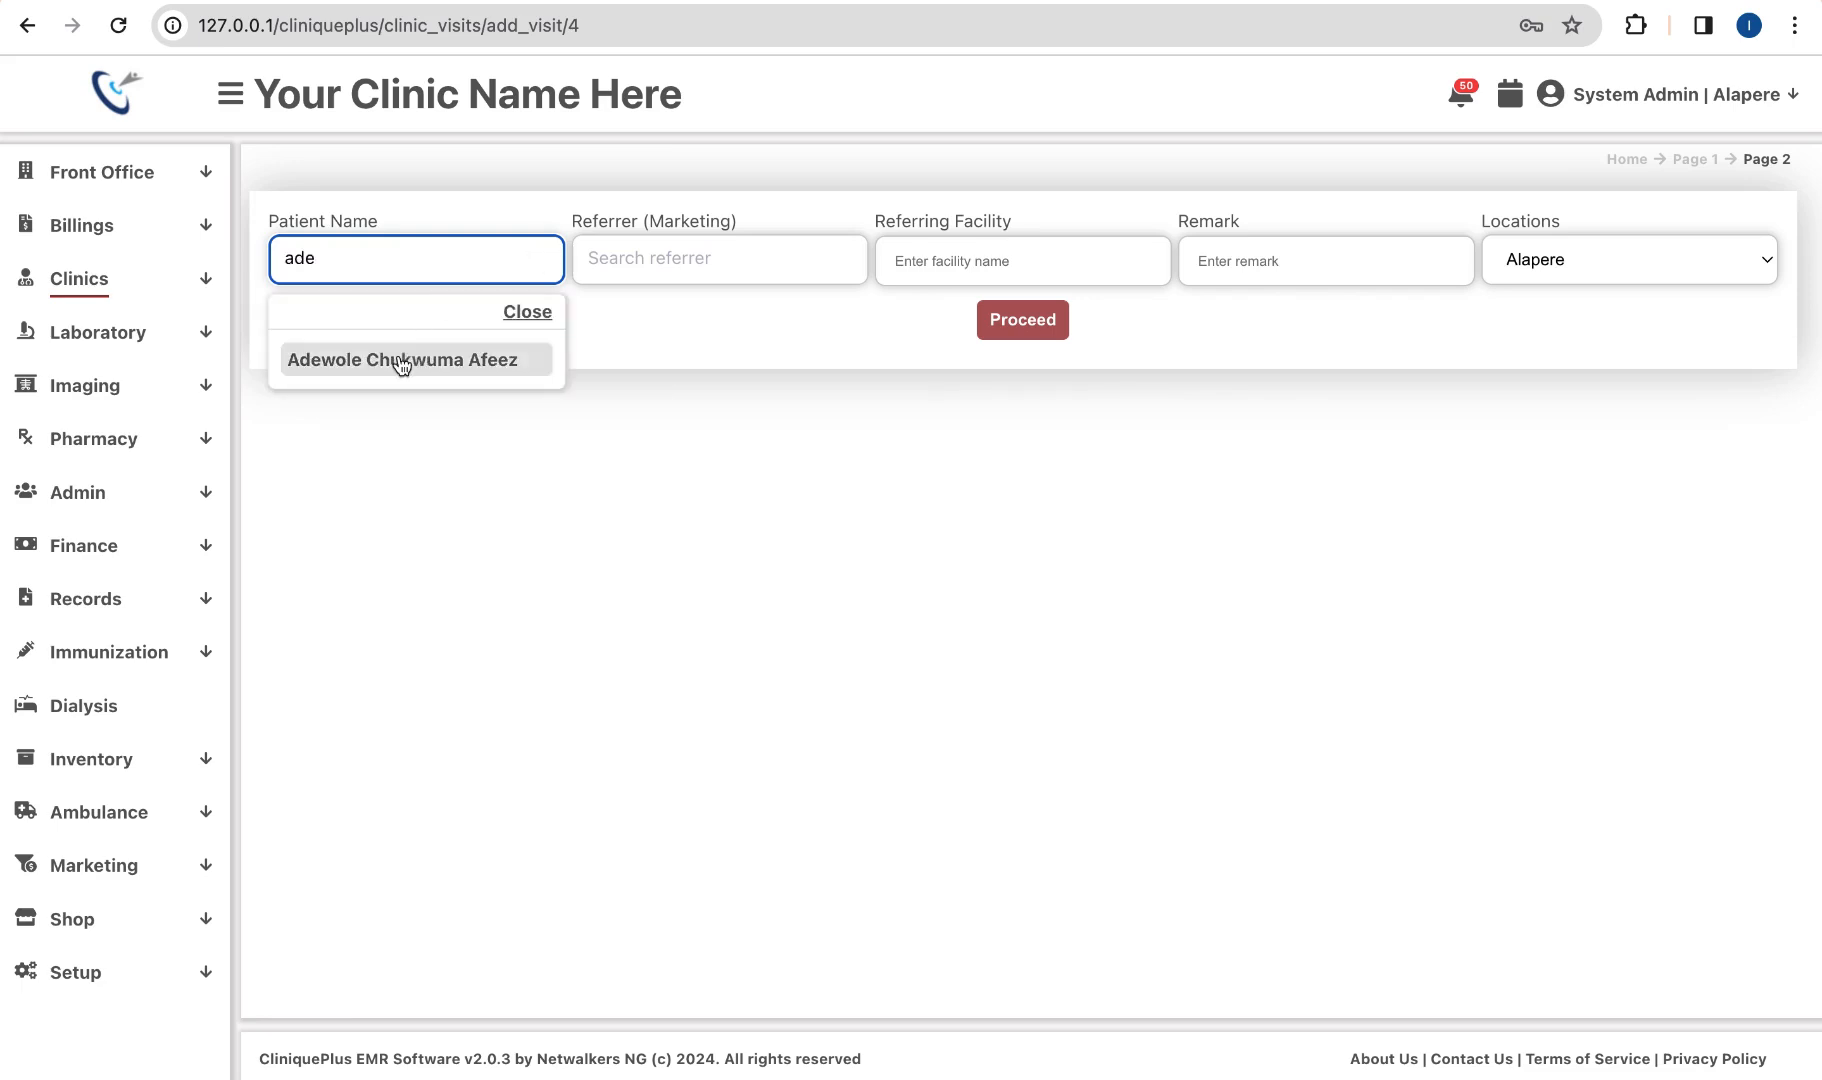
pyautogui.click(395, 360)
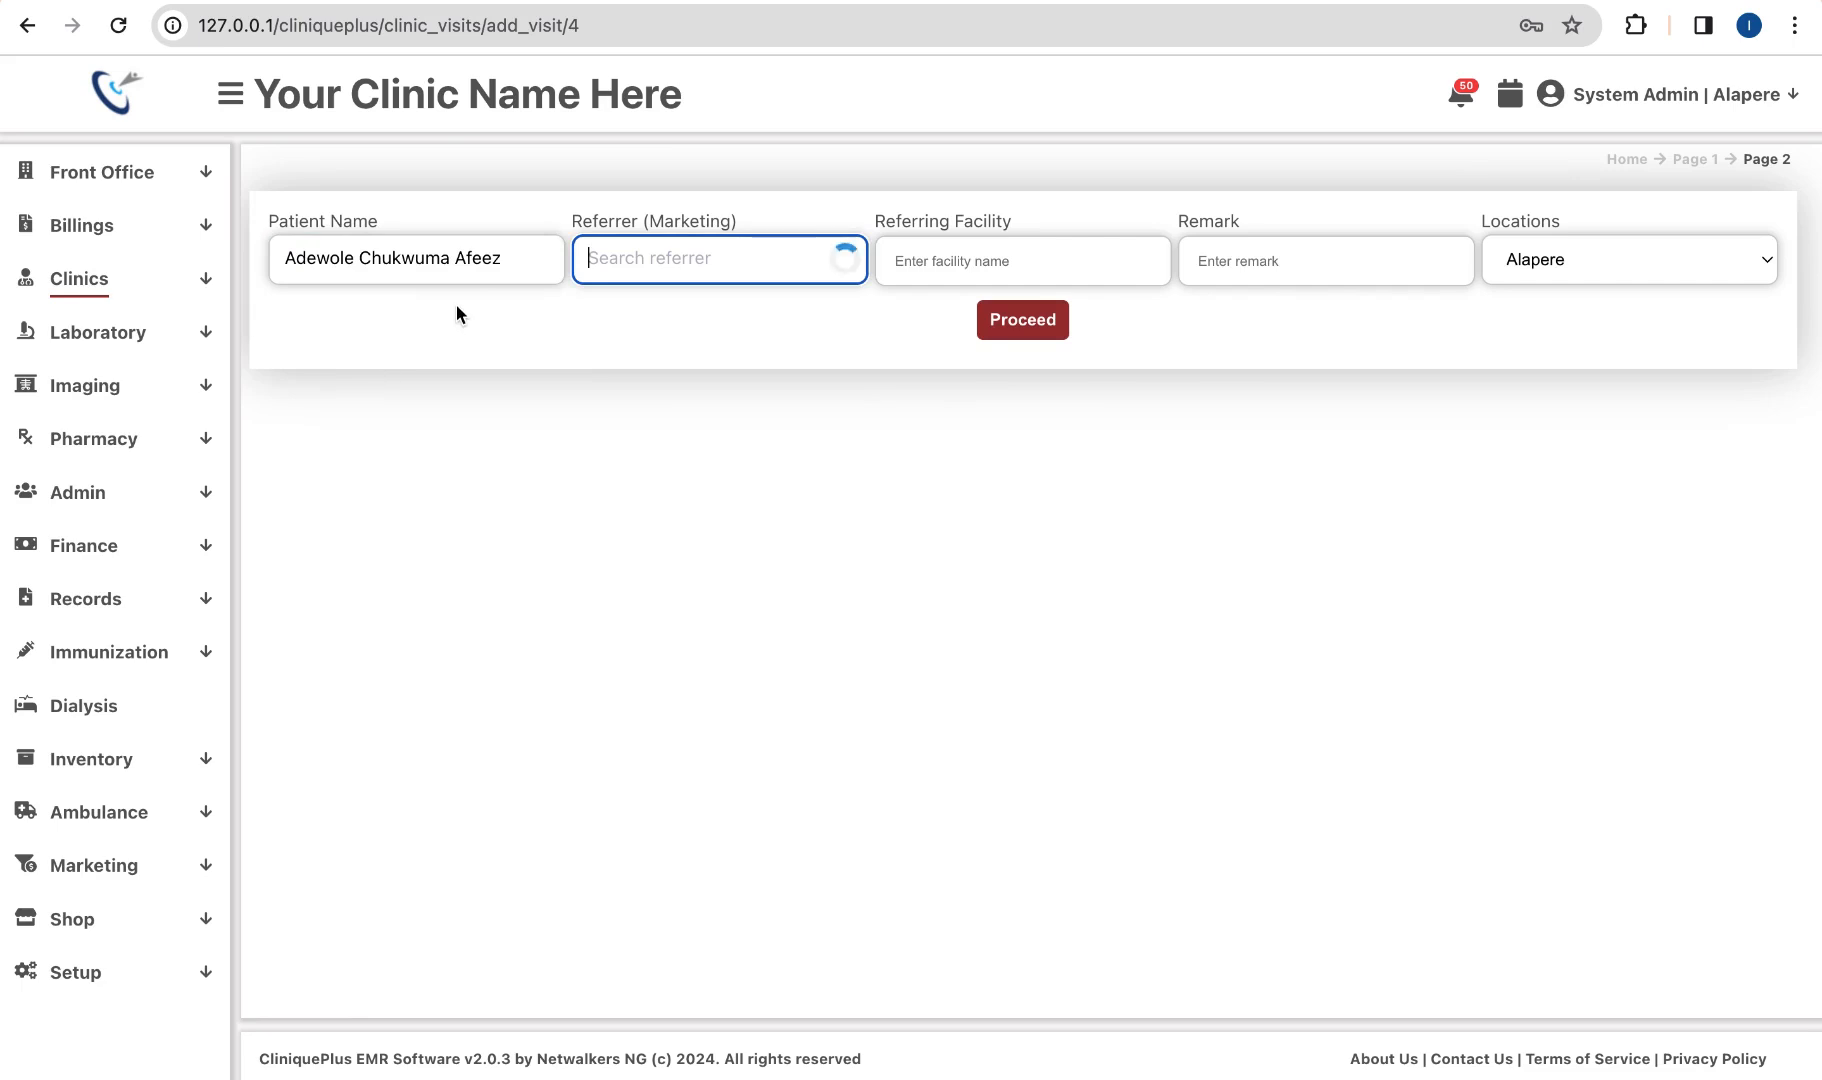
pyautogui.click(818, 306)
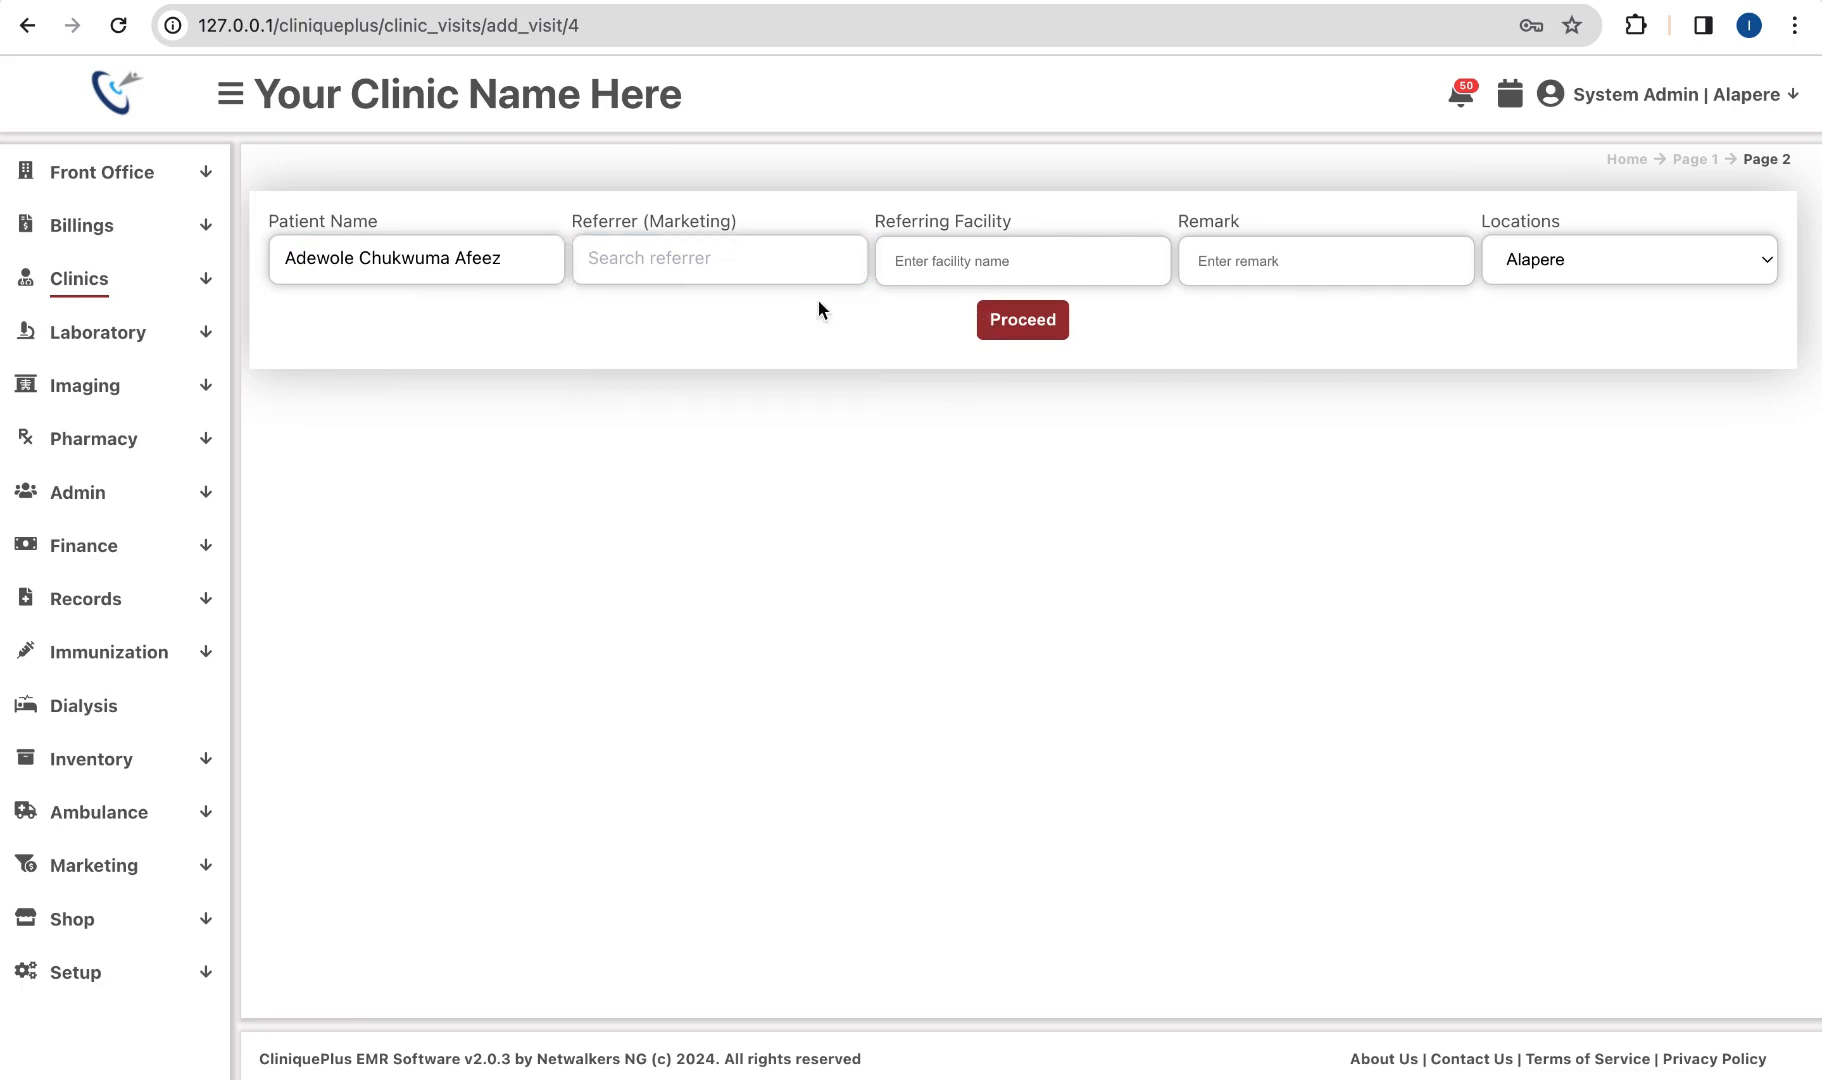
pyautogui.click(1030, 326)
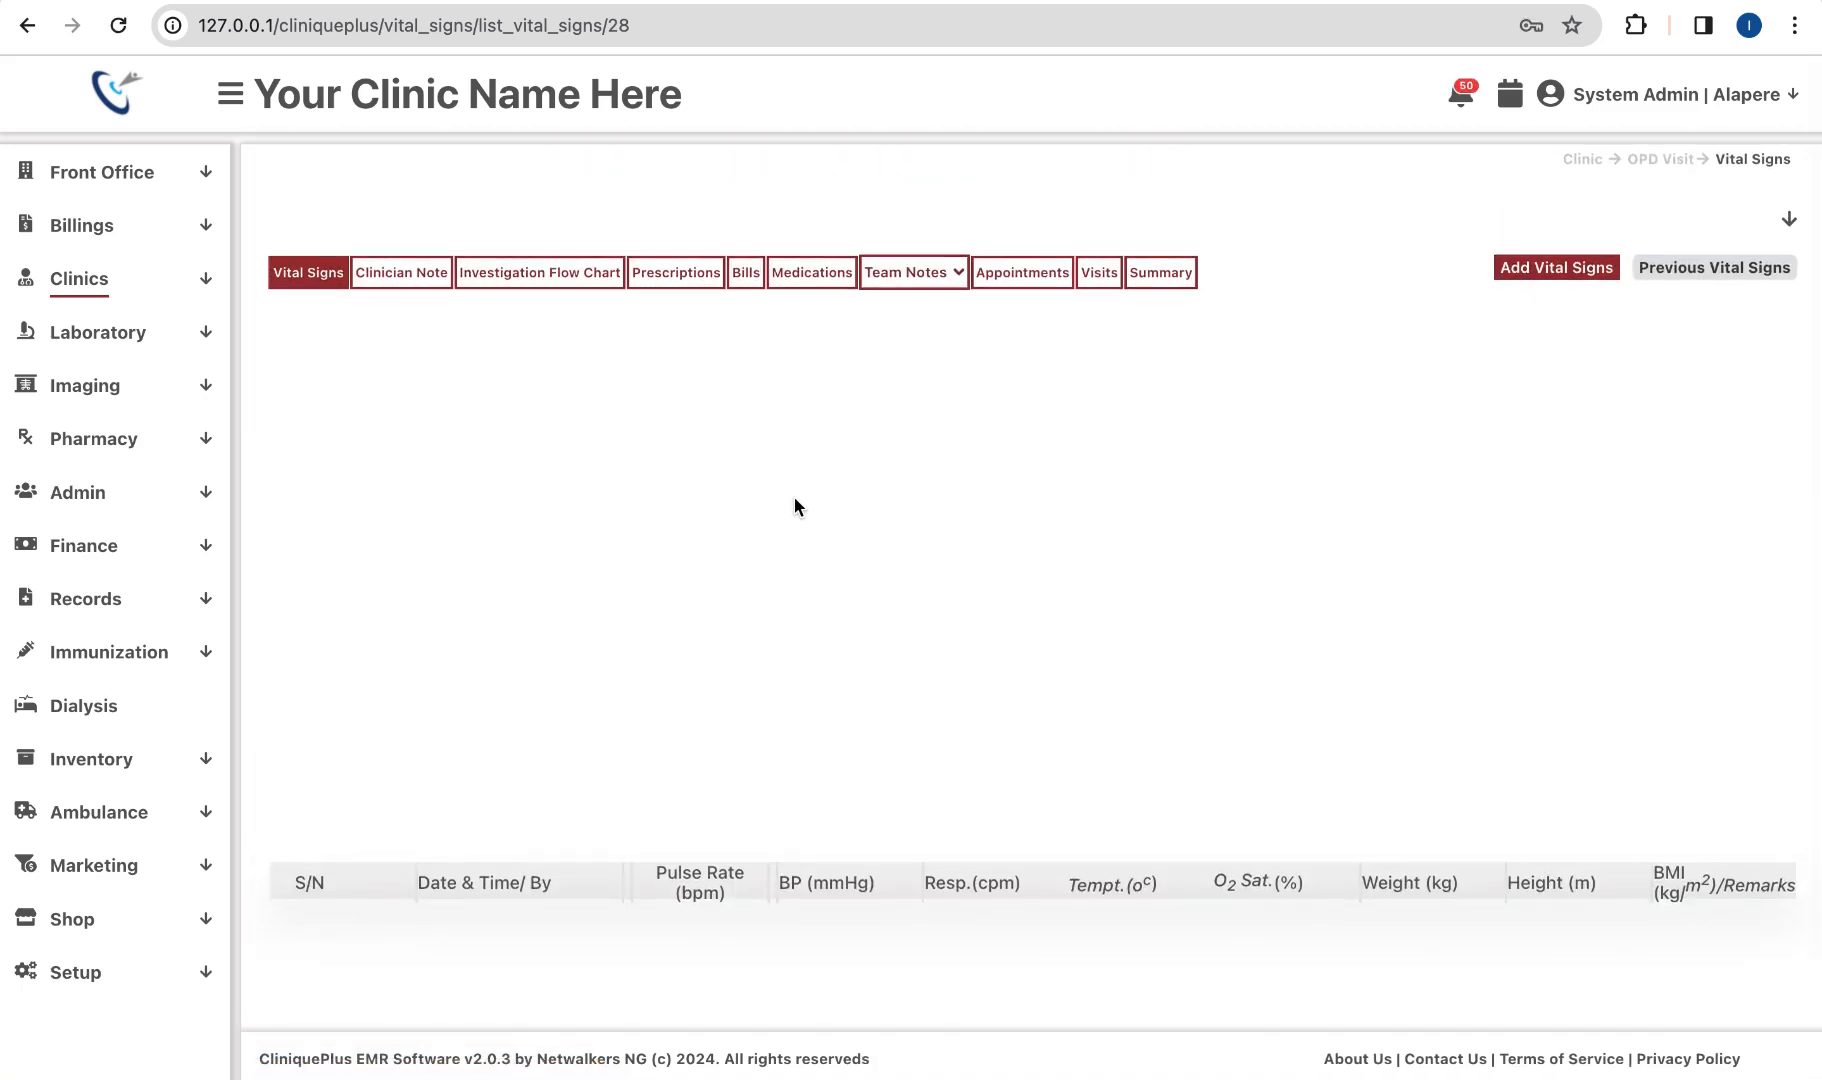
# Step: Under Clinics > Gen. OPD, open More Details for the patient's 2024-03-11 visit
pyautogui.click(175, 278)
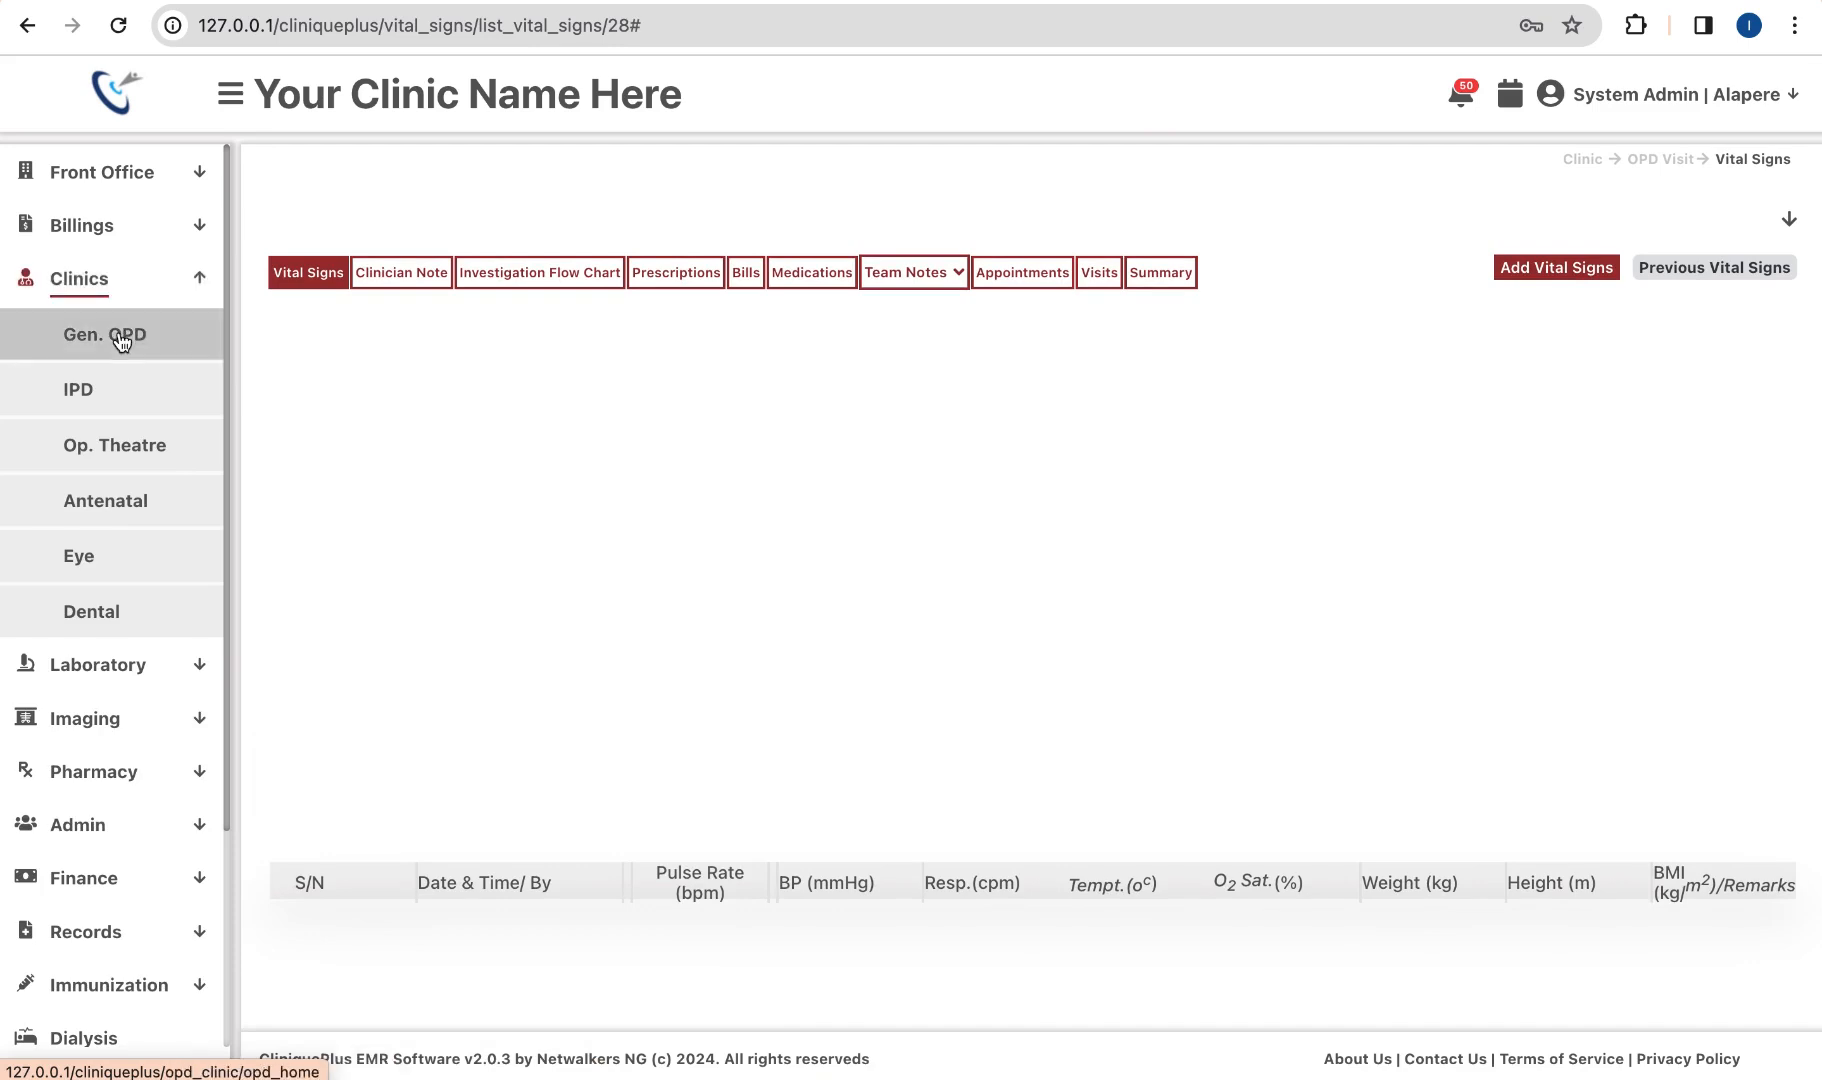
pyautogui.click(121, 343)
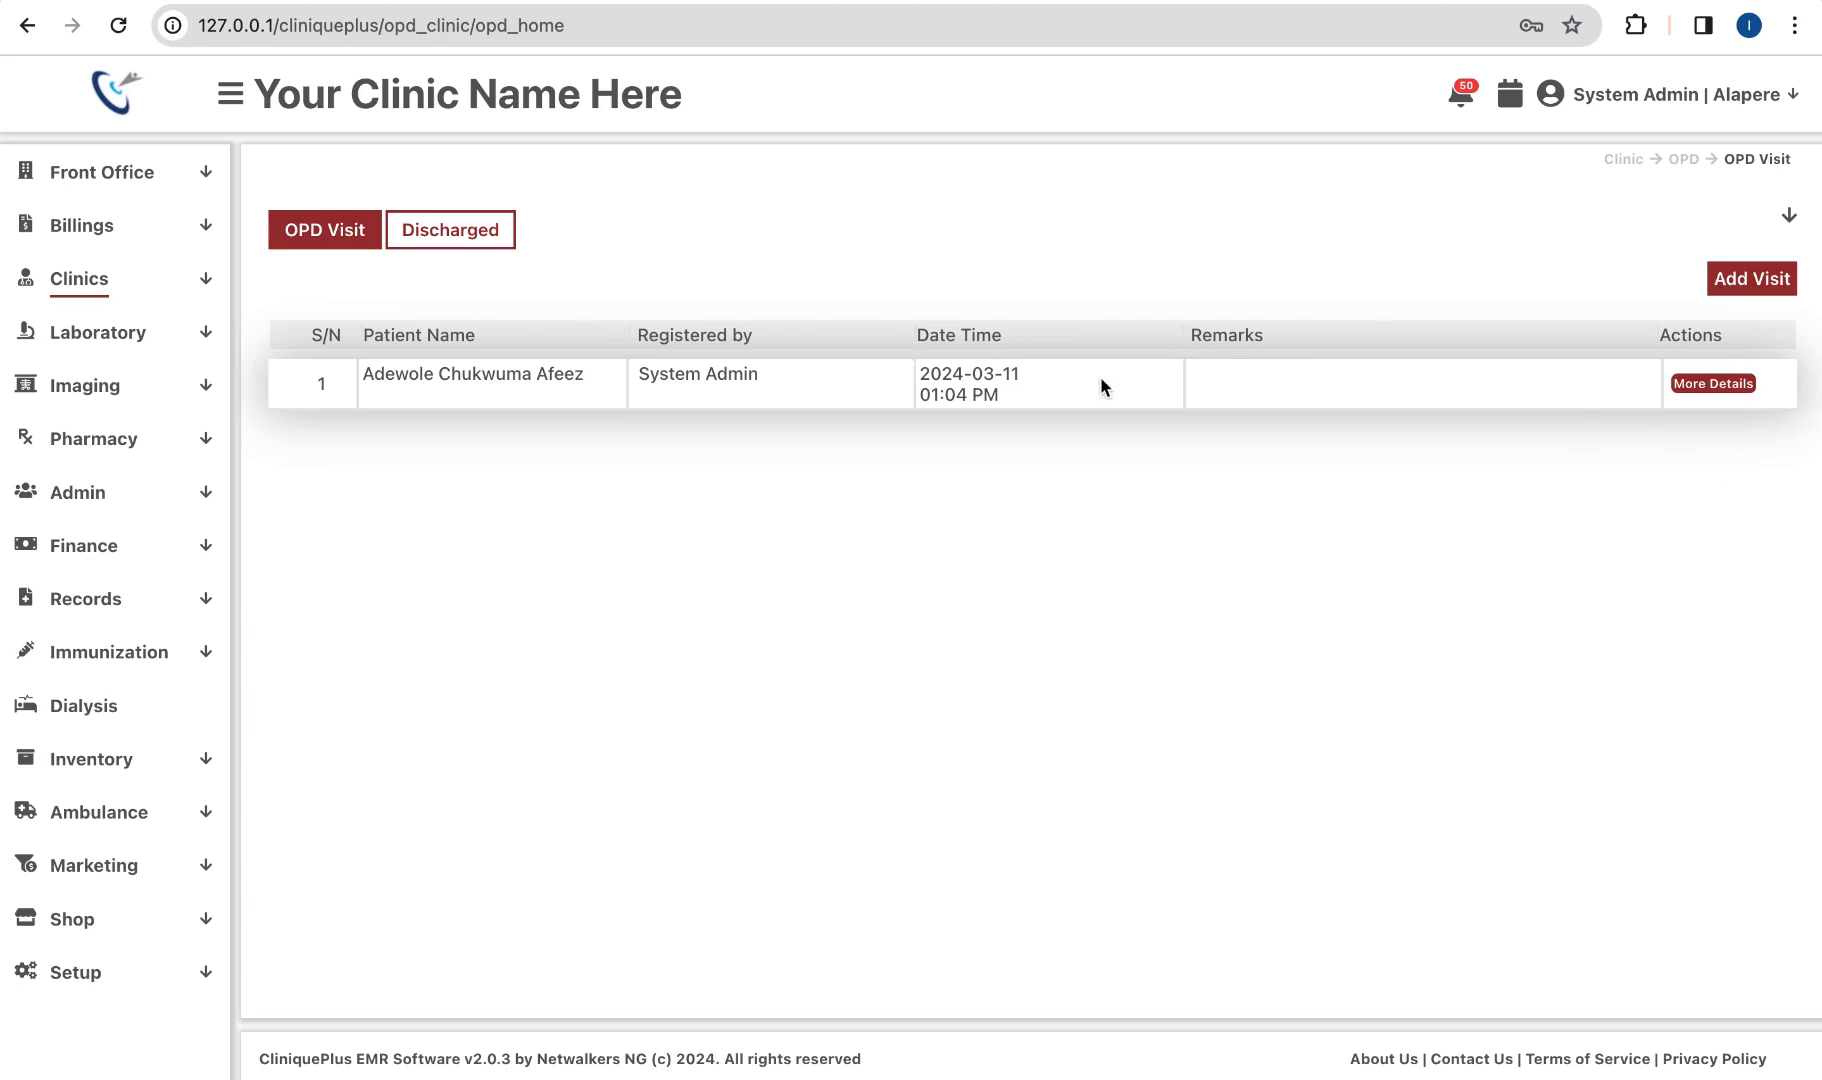
pyautogui.click(1721, 388)
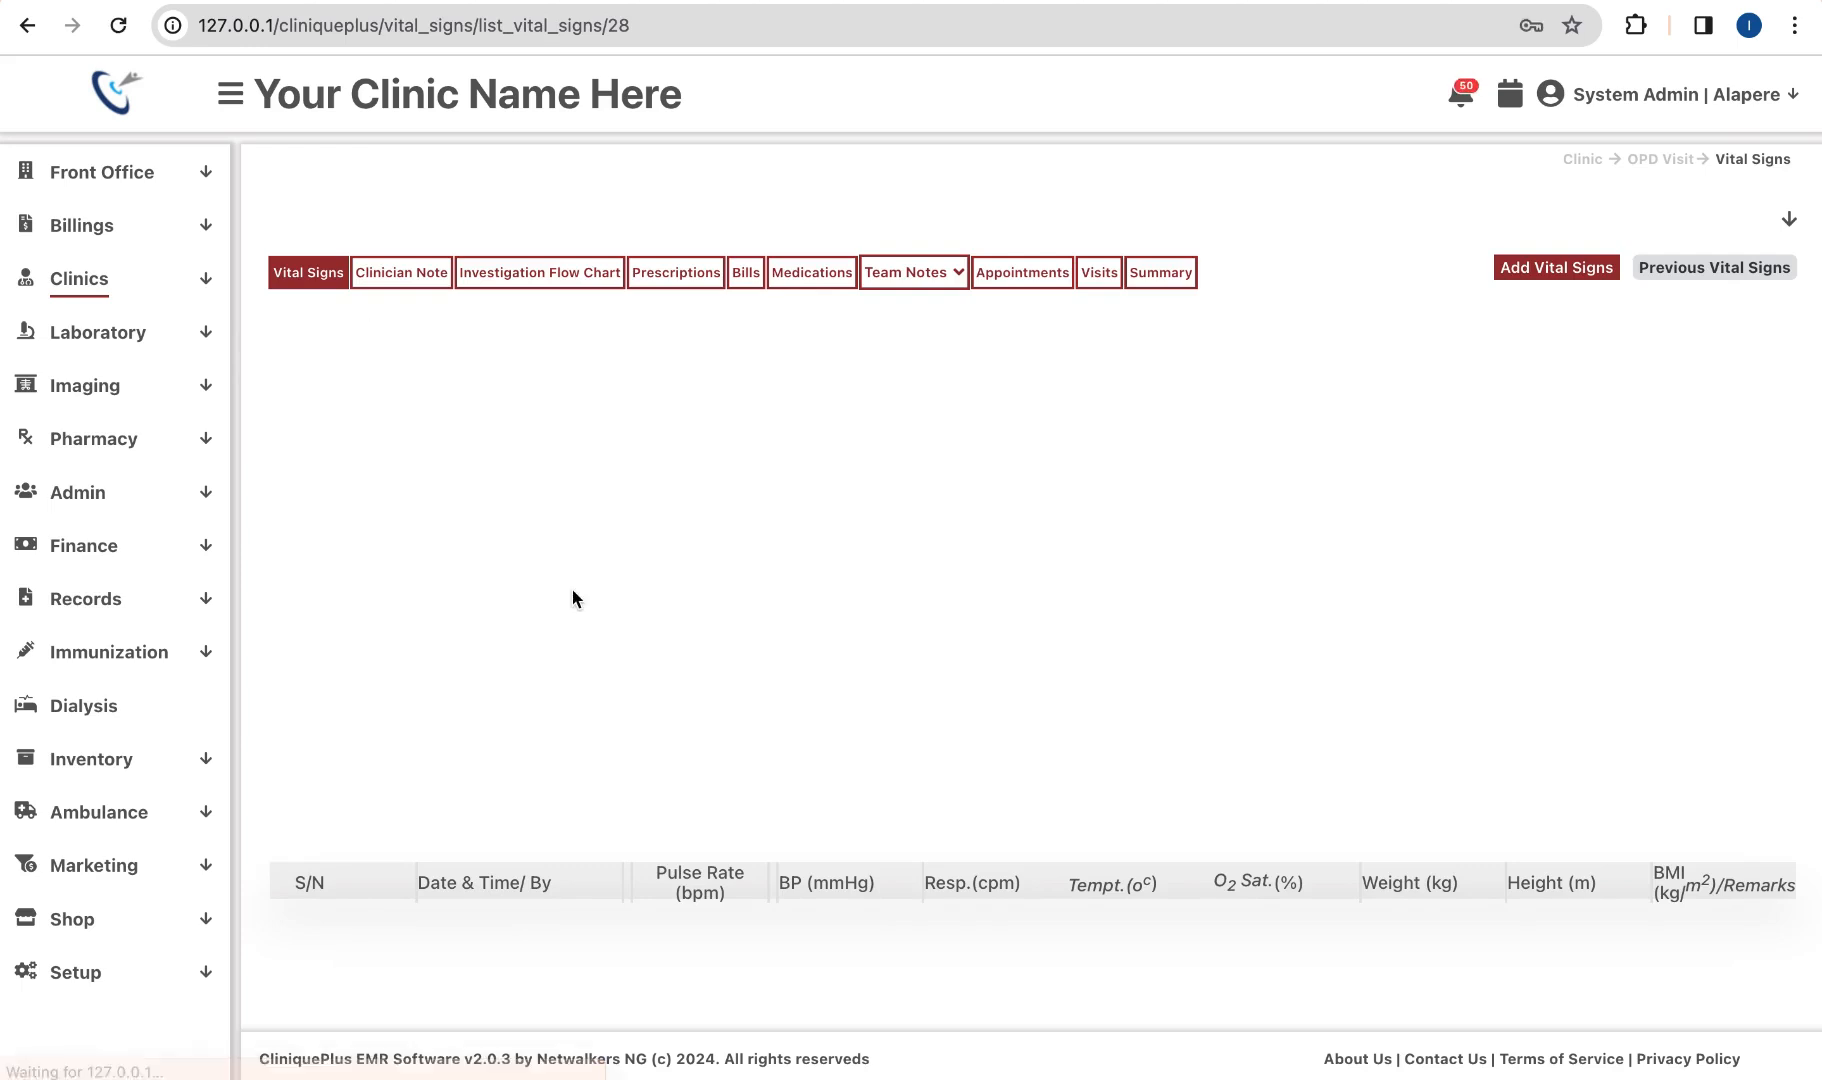
pyautogui.scroll(-2, 572, 598)
pyautogui.scroll(2, 572, 598)
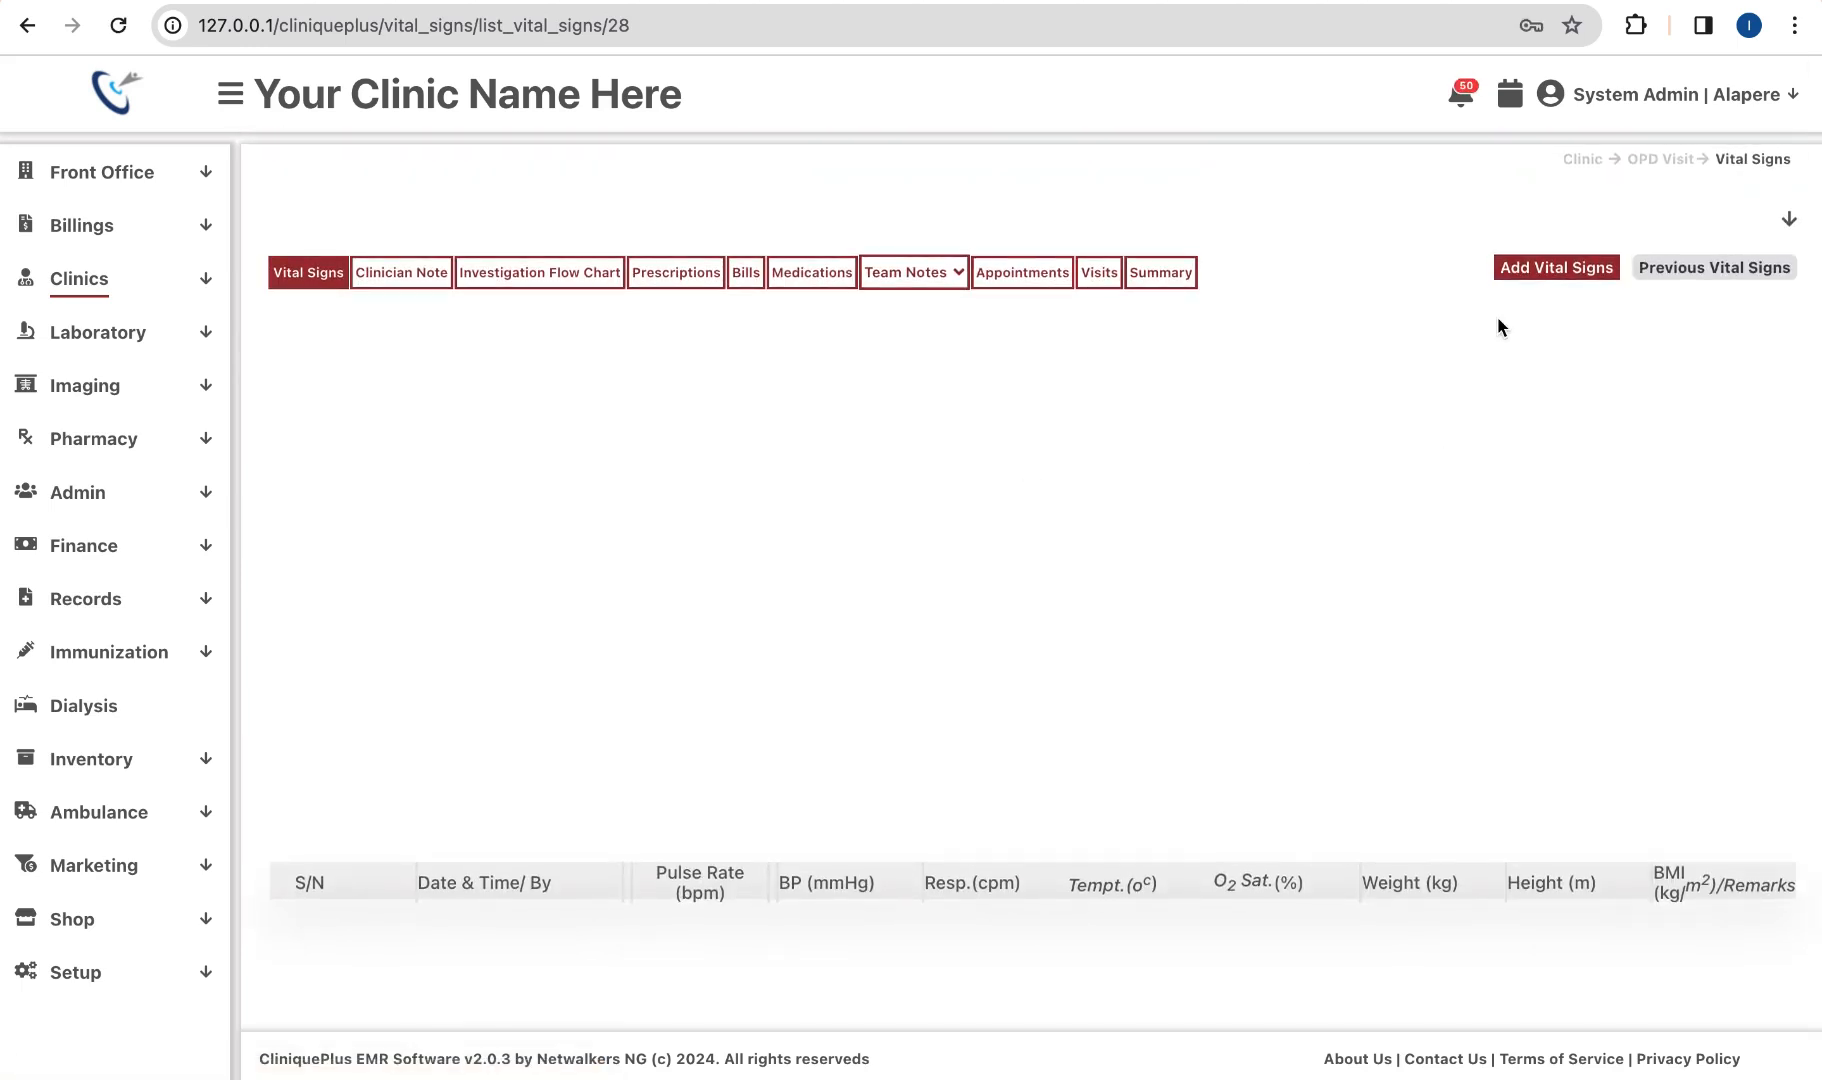
# Step: Start a new vital signs entry with temperature 70, pulse 80 and oxygen saturation 34
pyautogui.click(1546, 274)
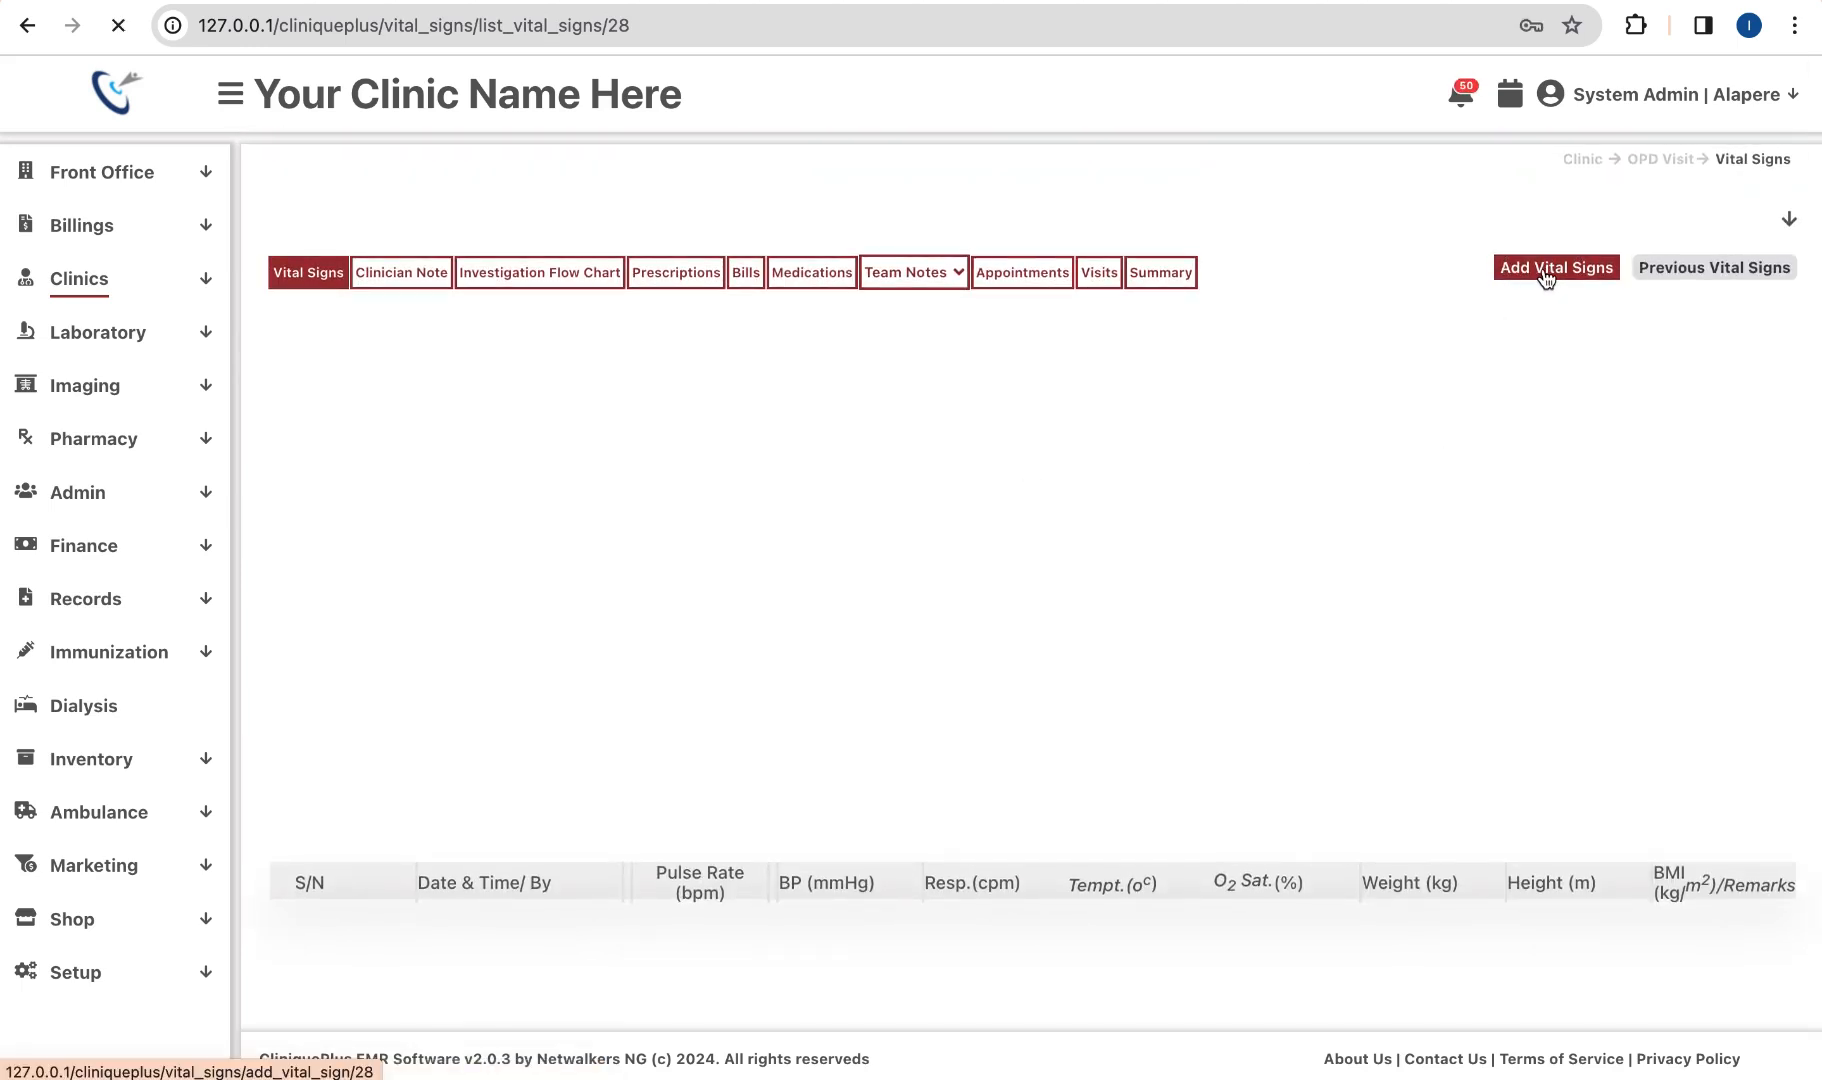
pyautogui.click(737, 384)
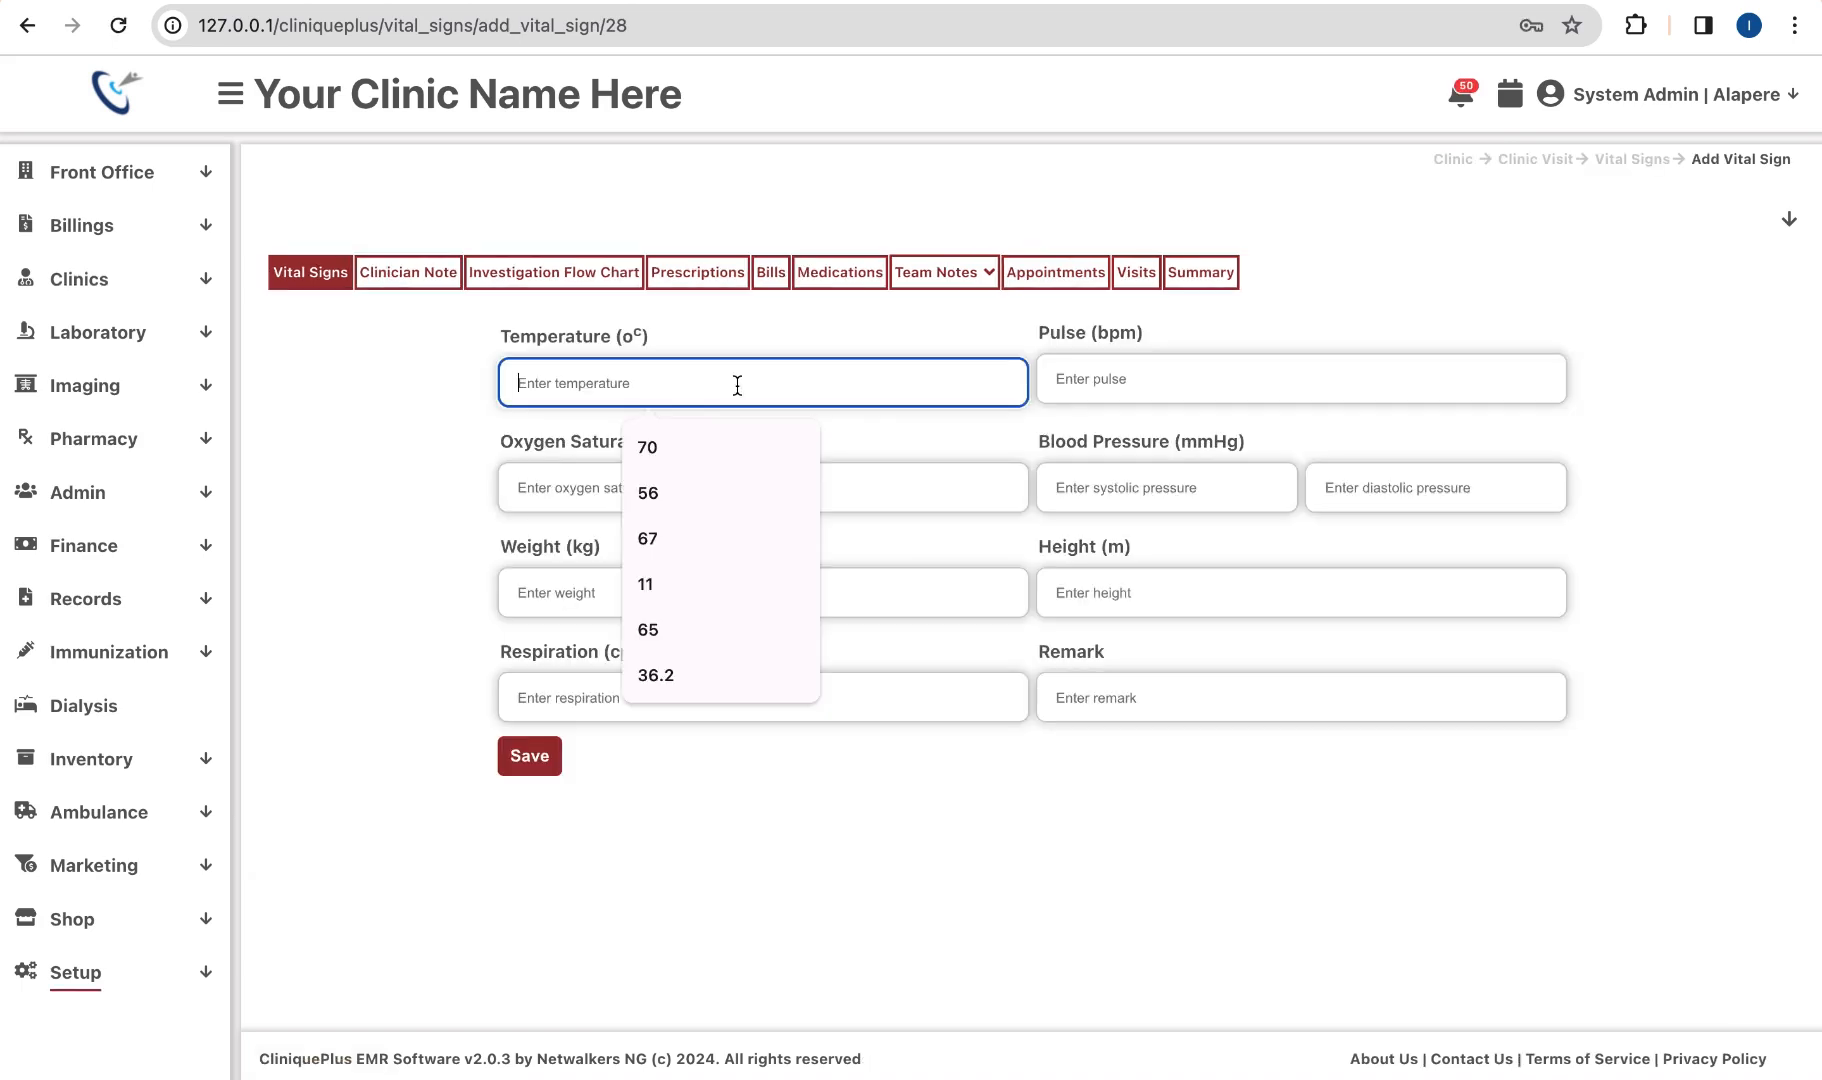
pyautogui.click(676, 447)
pyautogui.click(1173, 366)
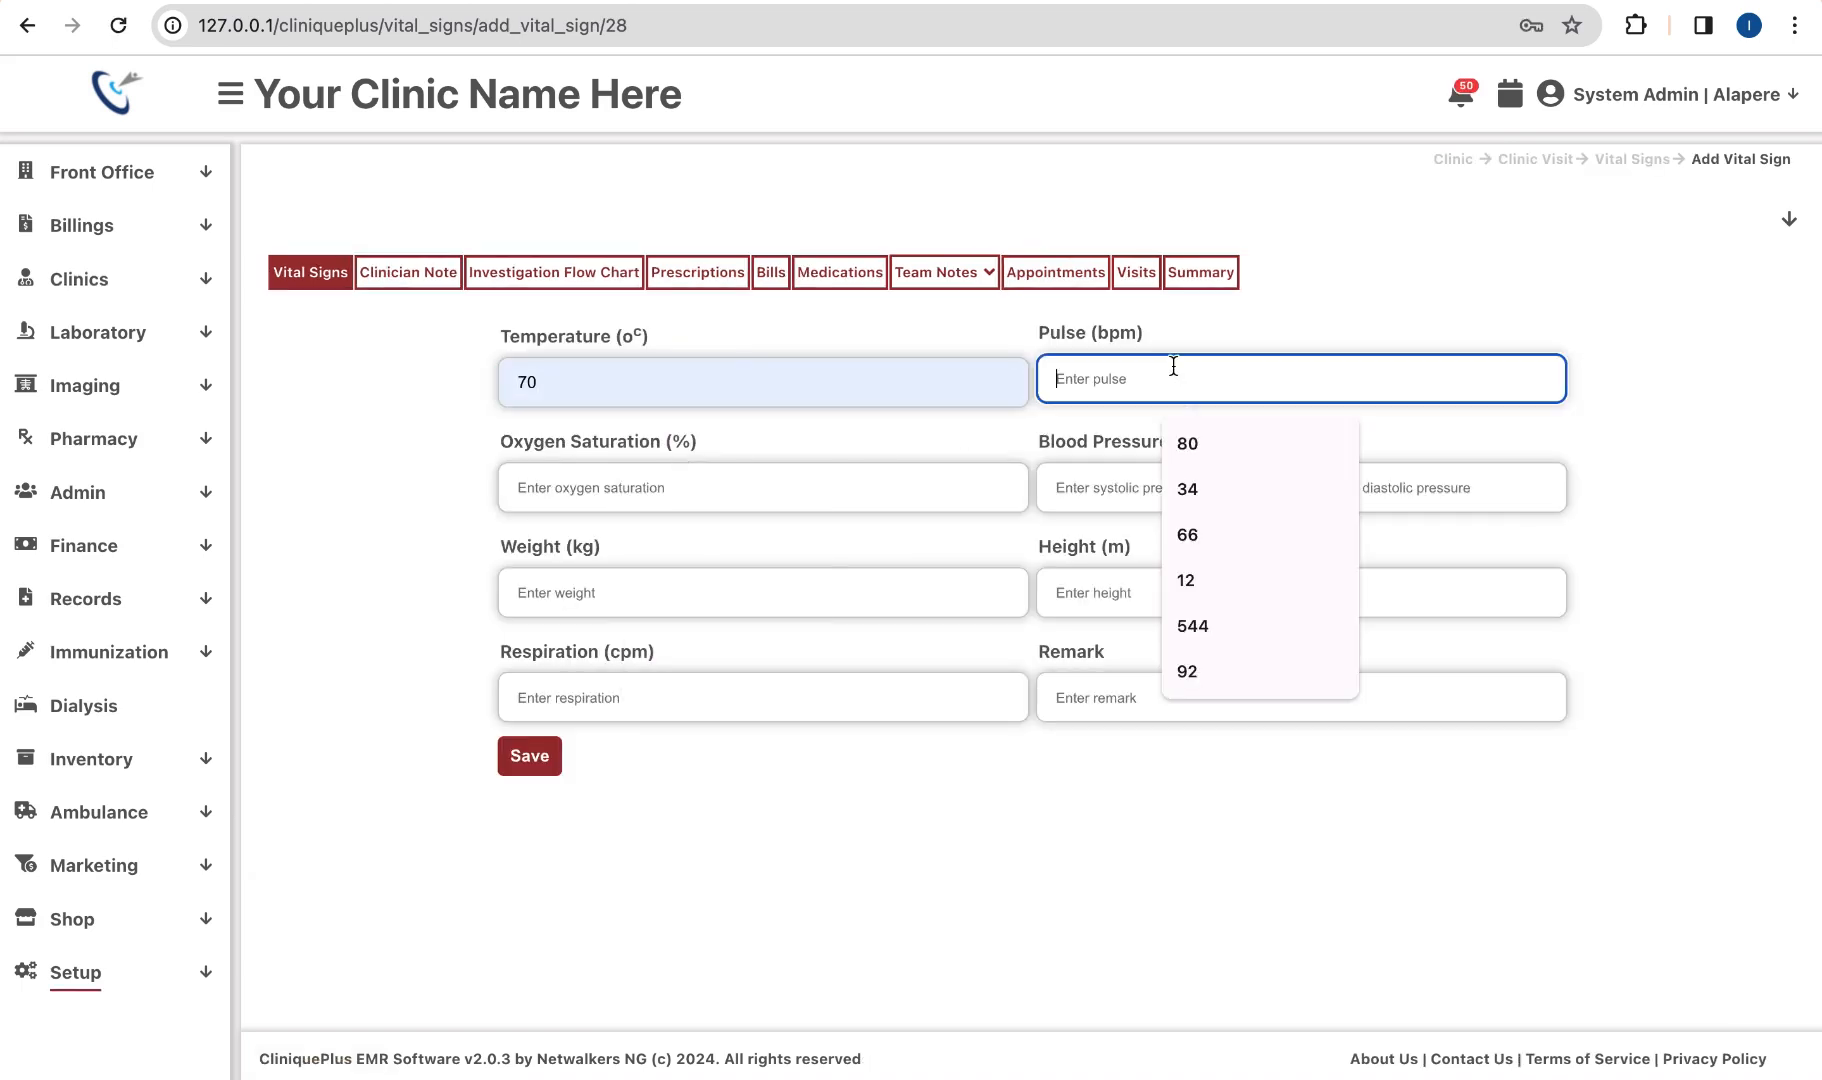
pyautogui.click(1192, 443)
pyautogui.click(970, 476)
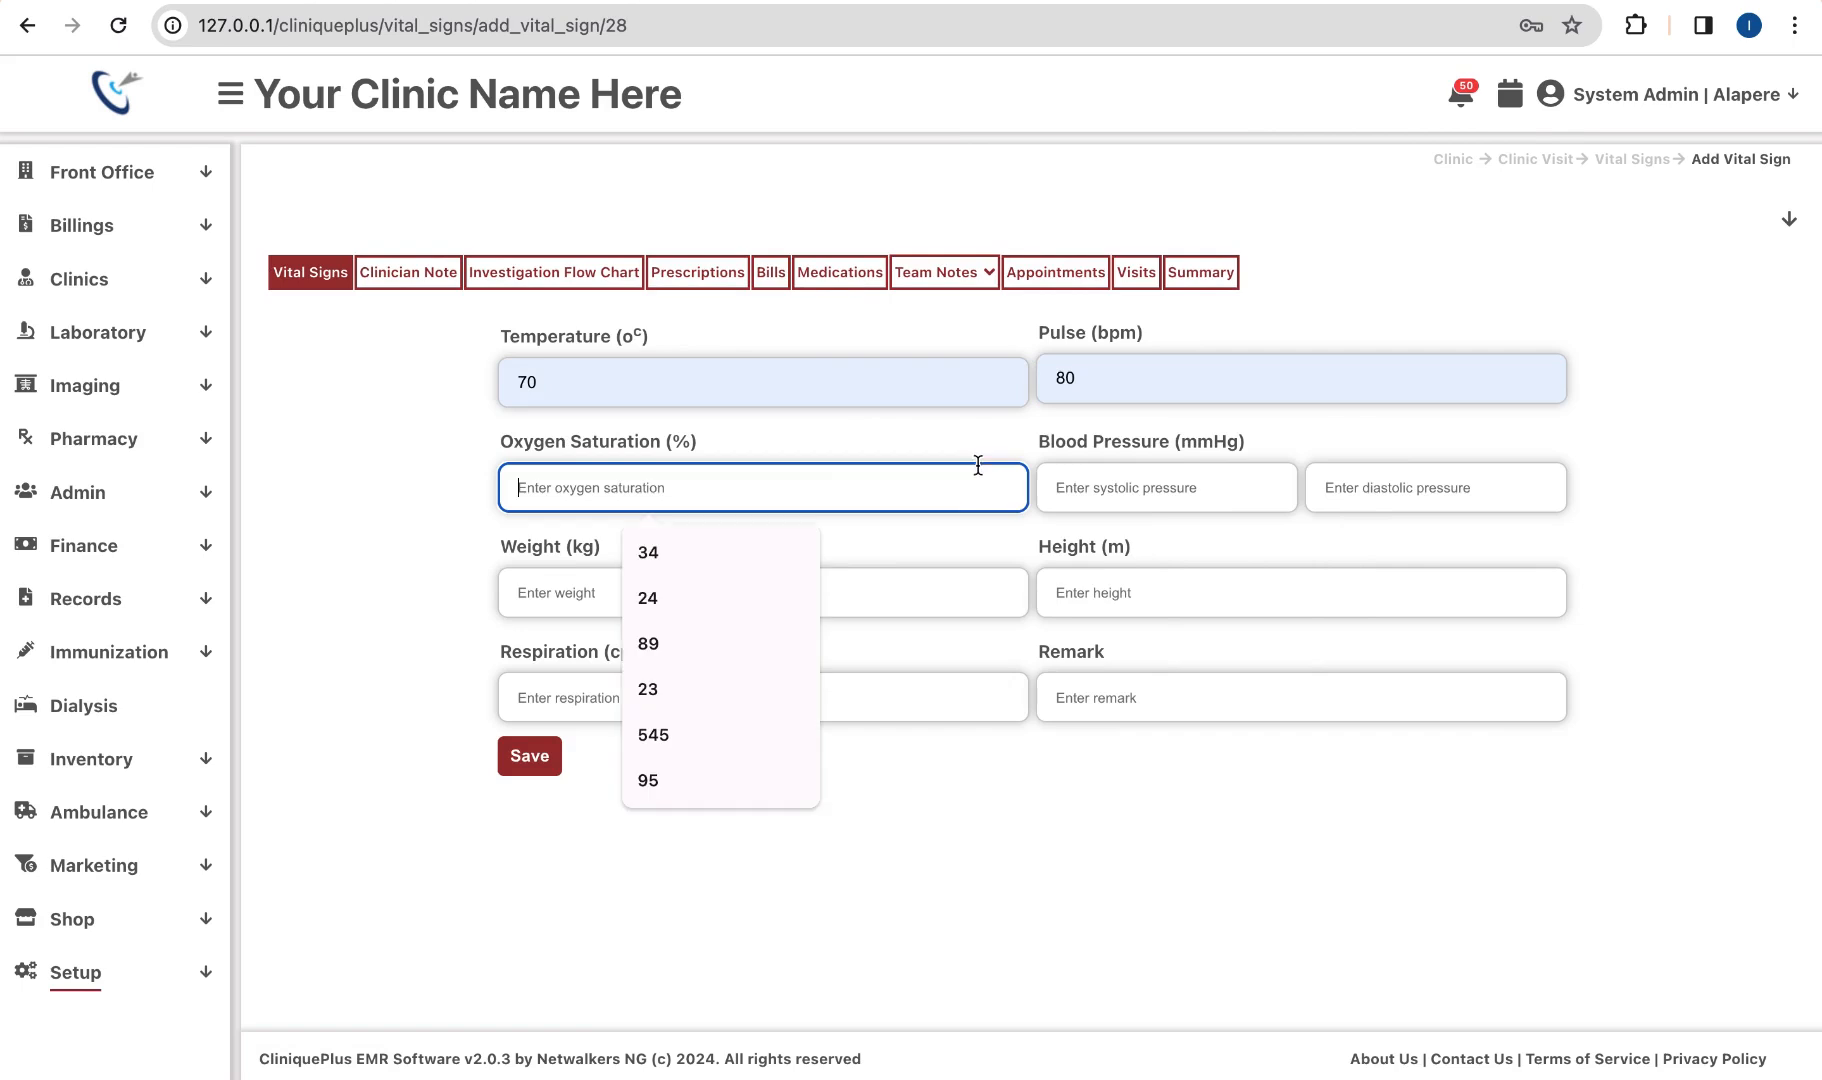
pyautogui.click(734, 560)
# Step: Set the blood pressure to 65/23 from the autofill suggestions
pyautogui.click(1180, 494)
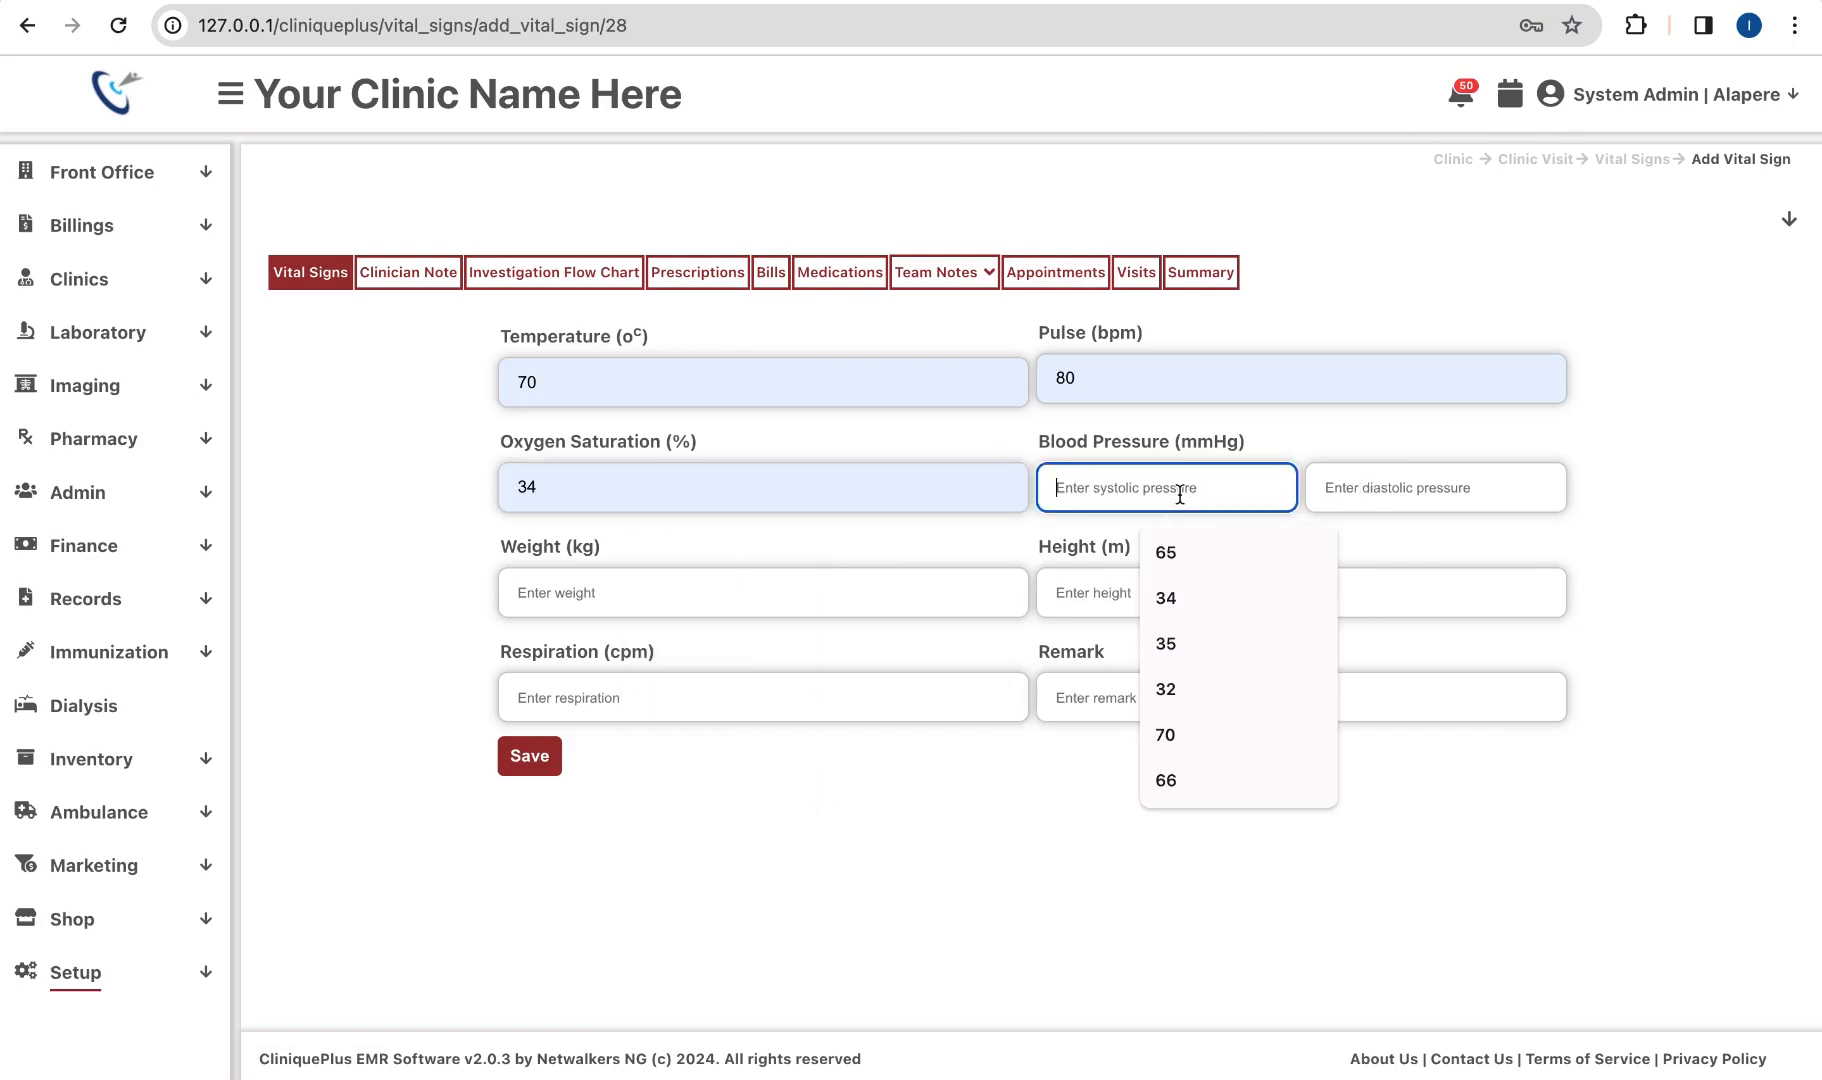
pyautogui.scroll(3, 1155, 461)
pyautogui.click(1141, 492)
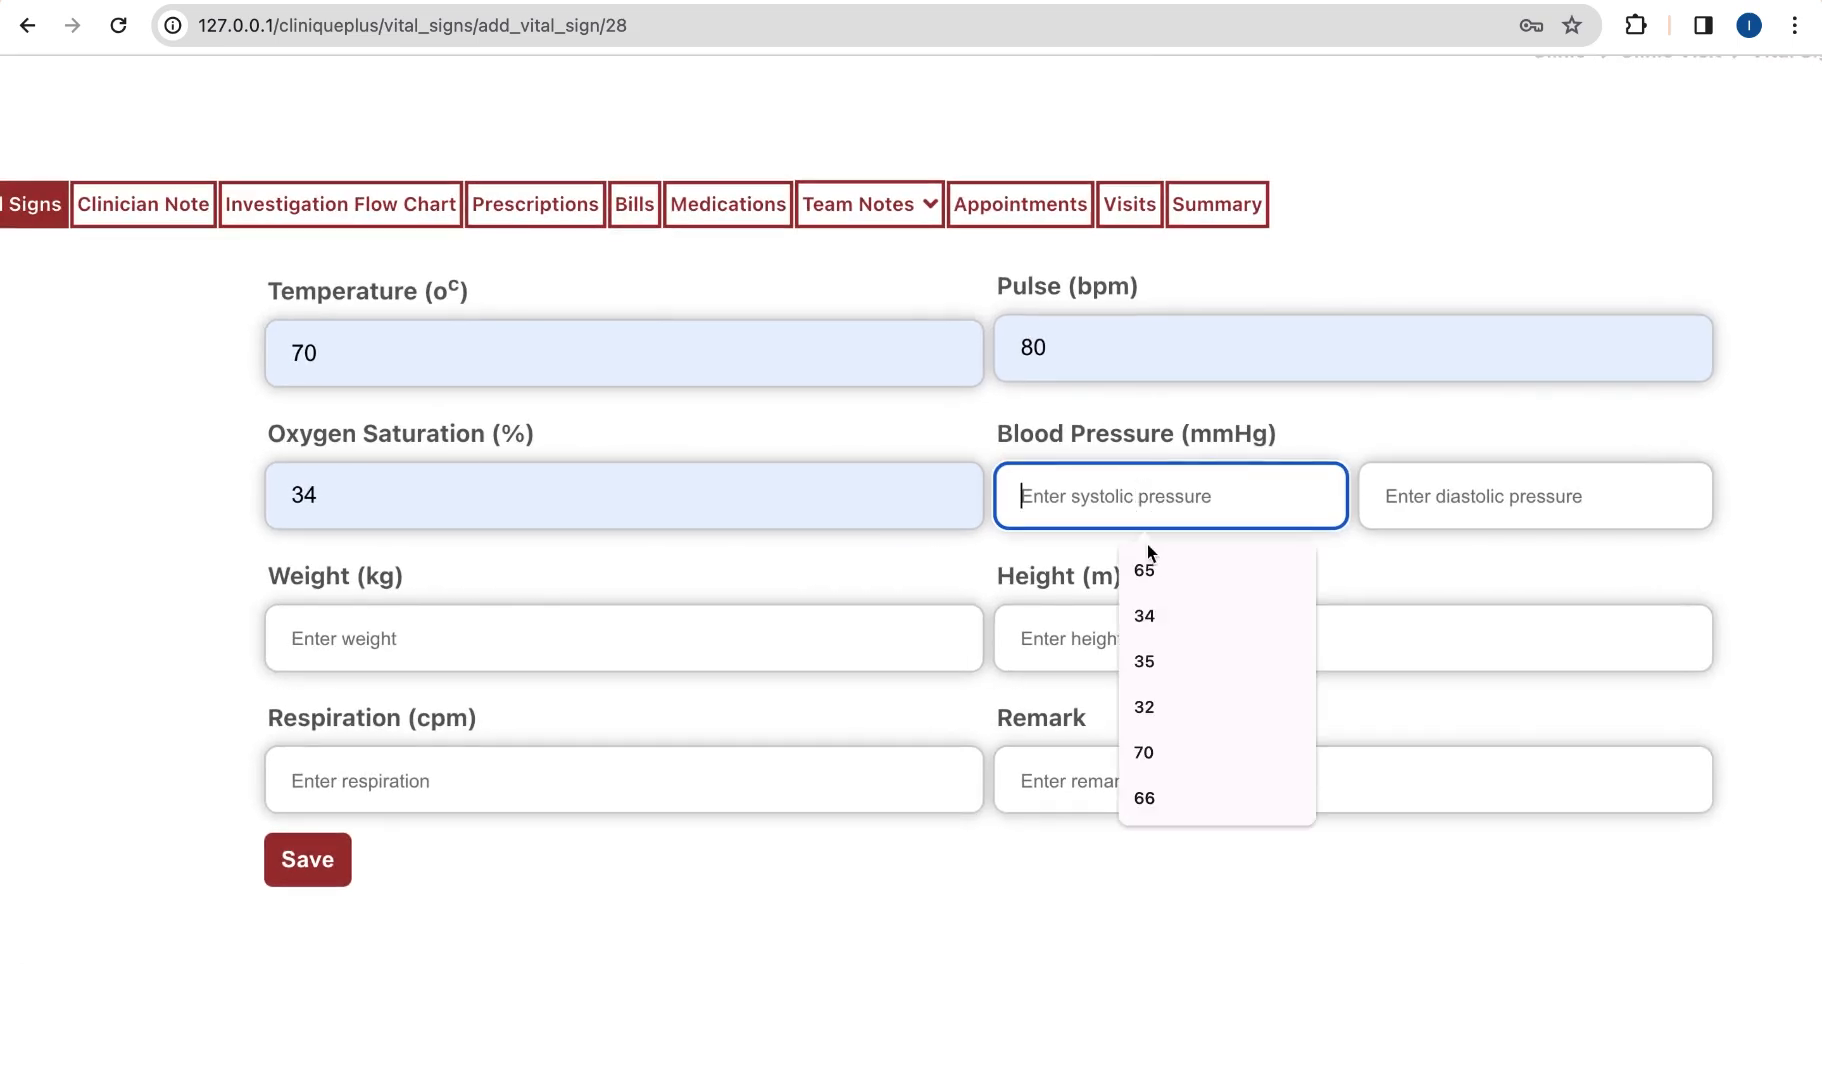
pyautogui.click(1156, 568)
pyautogui.click(1413, 505)
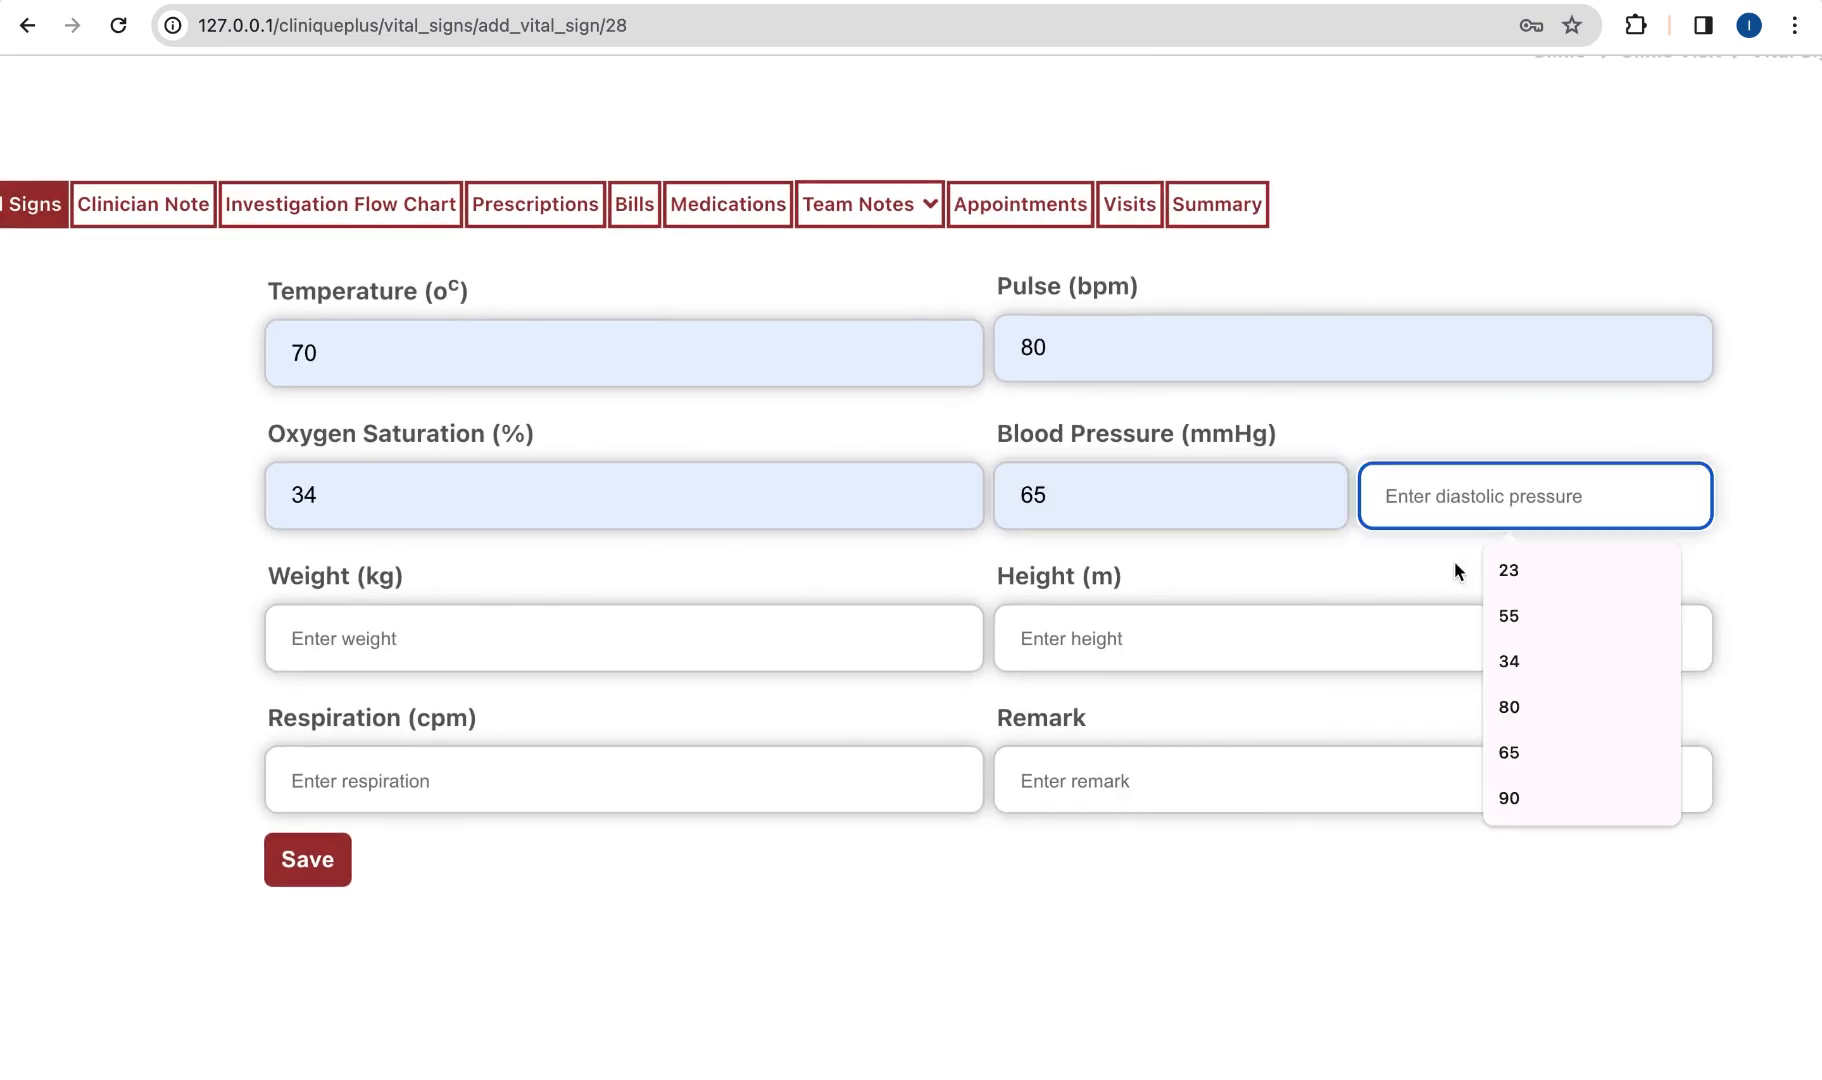
pyautogui.click(1460, 570)
# Step: Set weight 12 kg, height 1.5 m and respiration 55 cpm from the suggestions
pyautogui.click(803, 600)
pyautogui.click(786, 634)
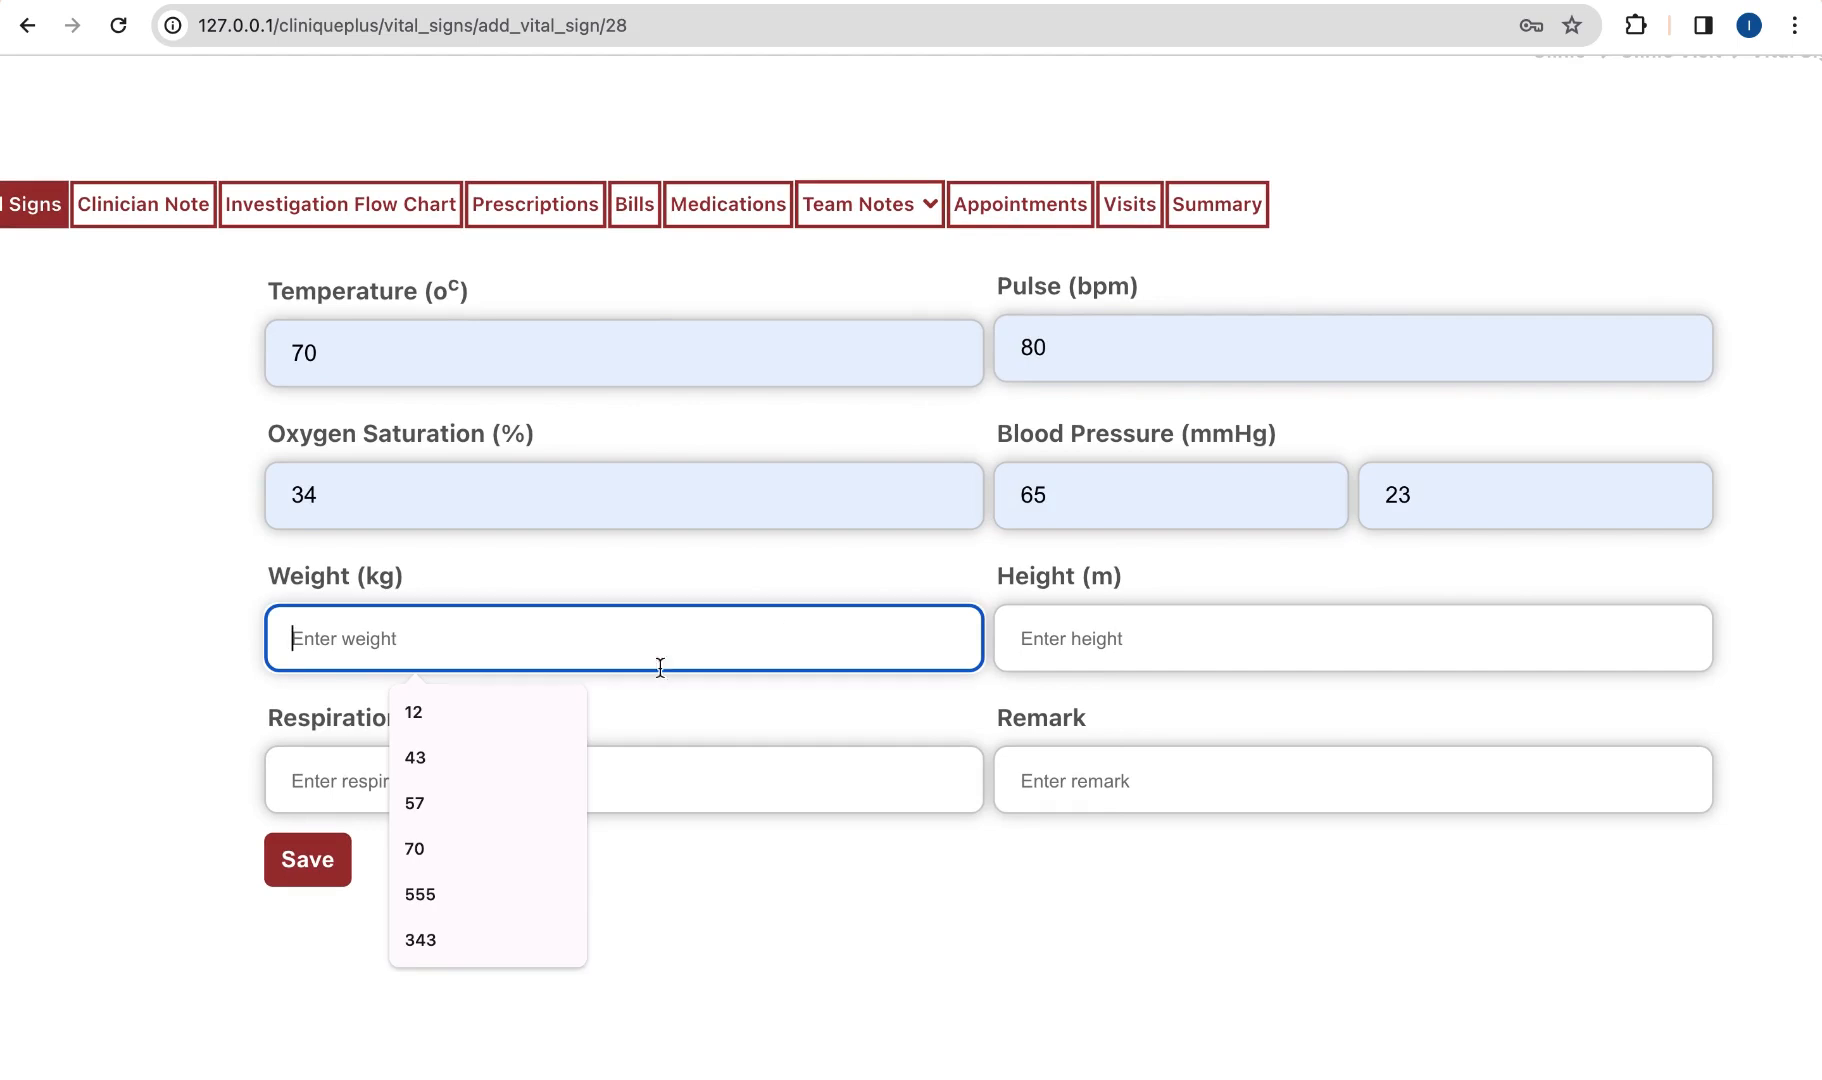
pyautogui.click(518, 724)
pyautogui.click(1073, 645)
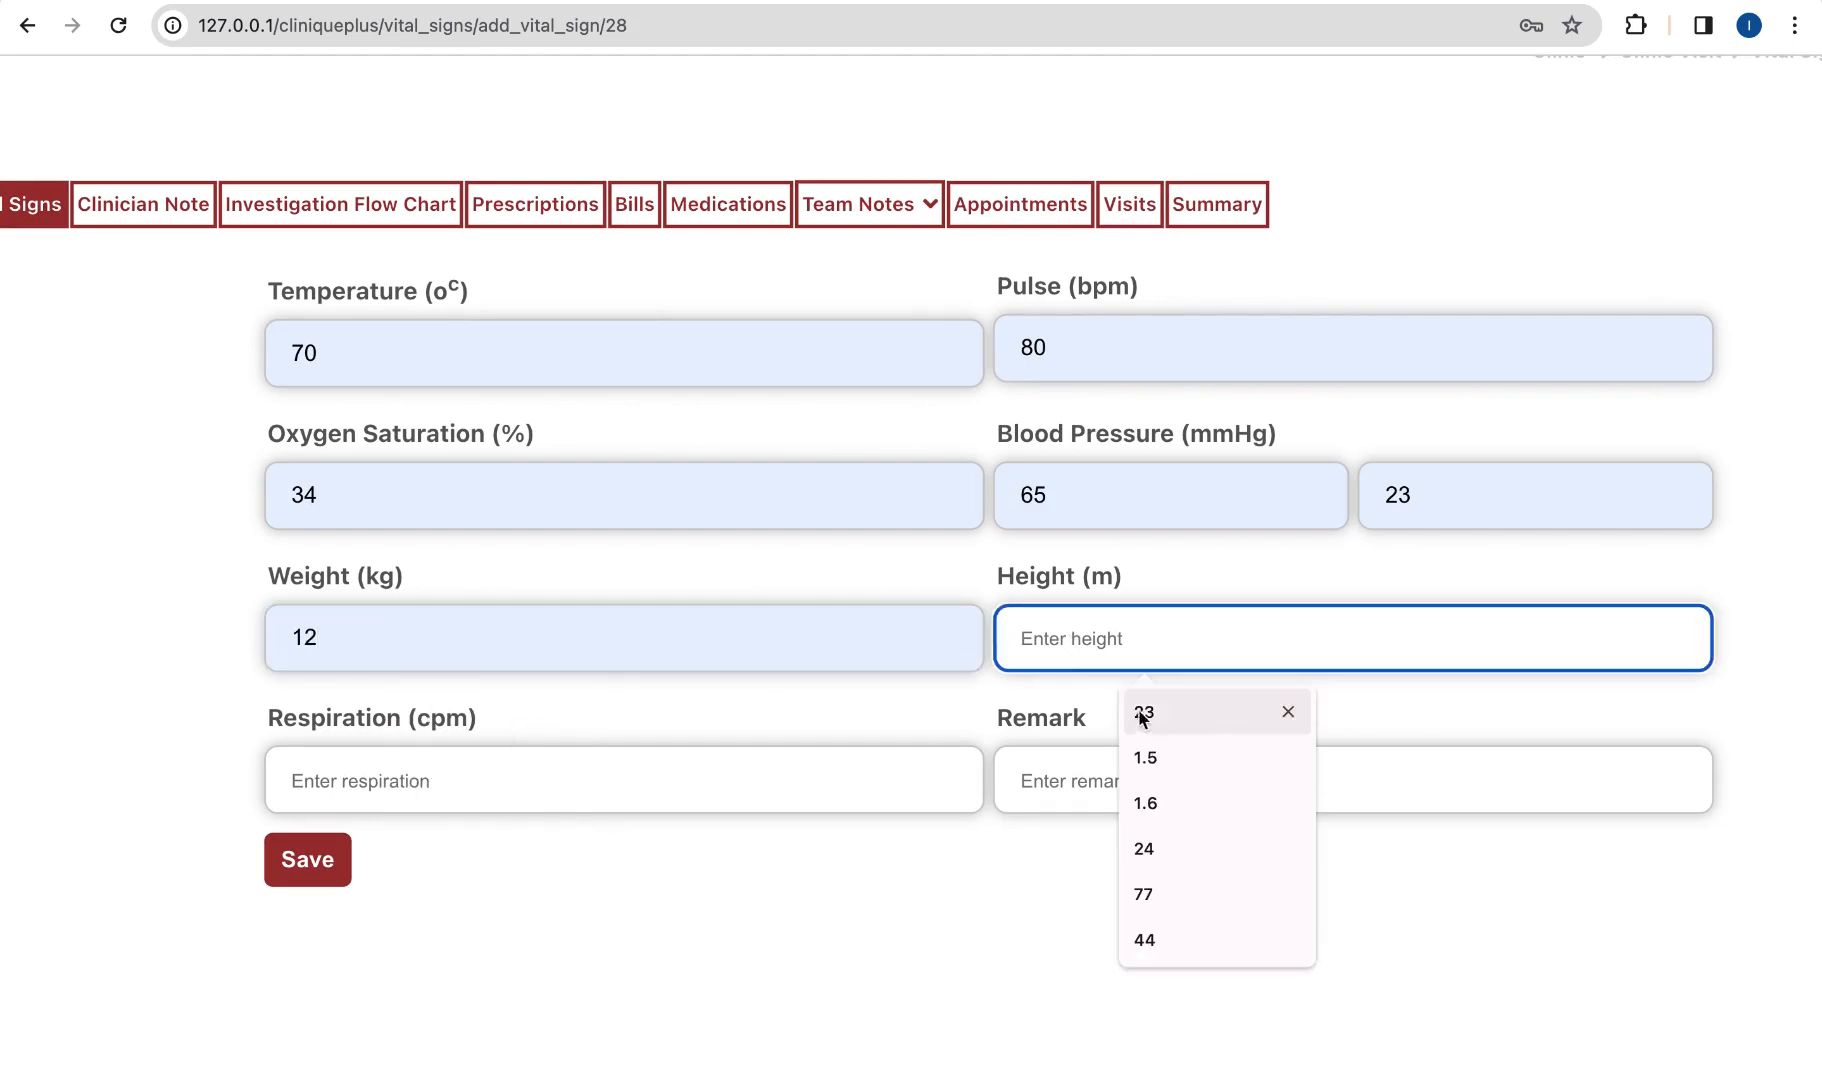
pyautogui.click(1150, 757)
pyautogui.click(713, 797)
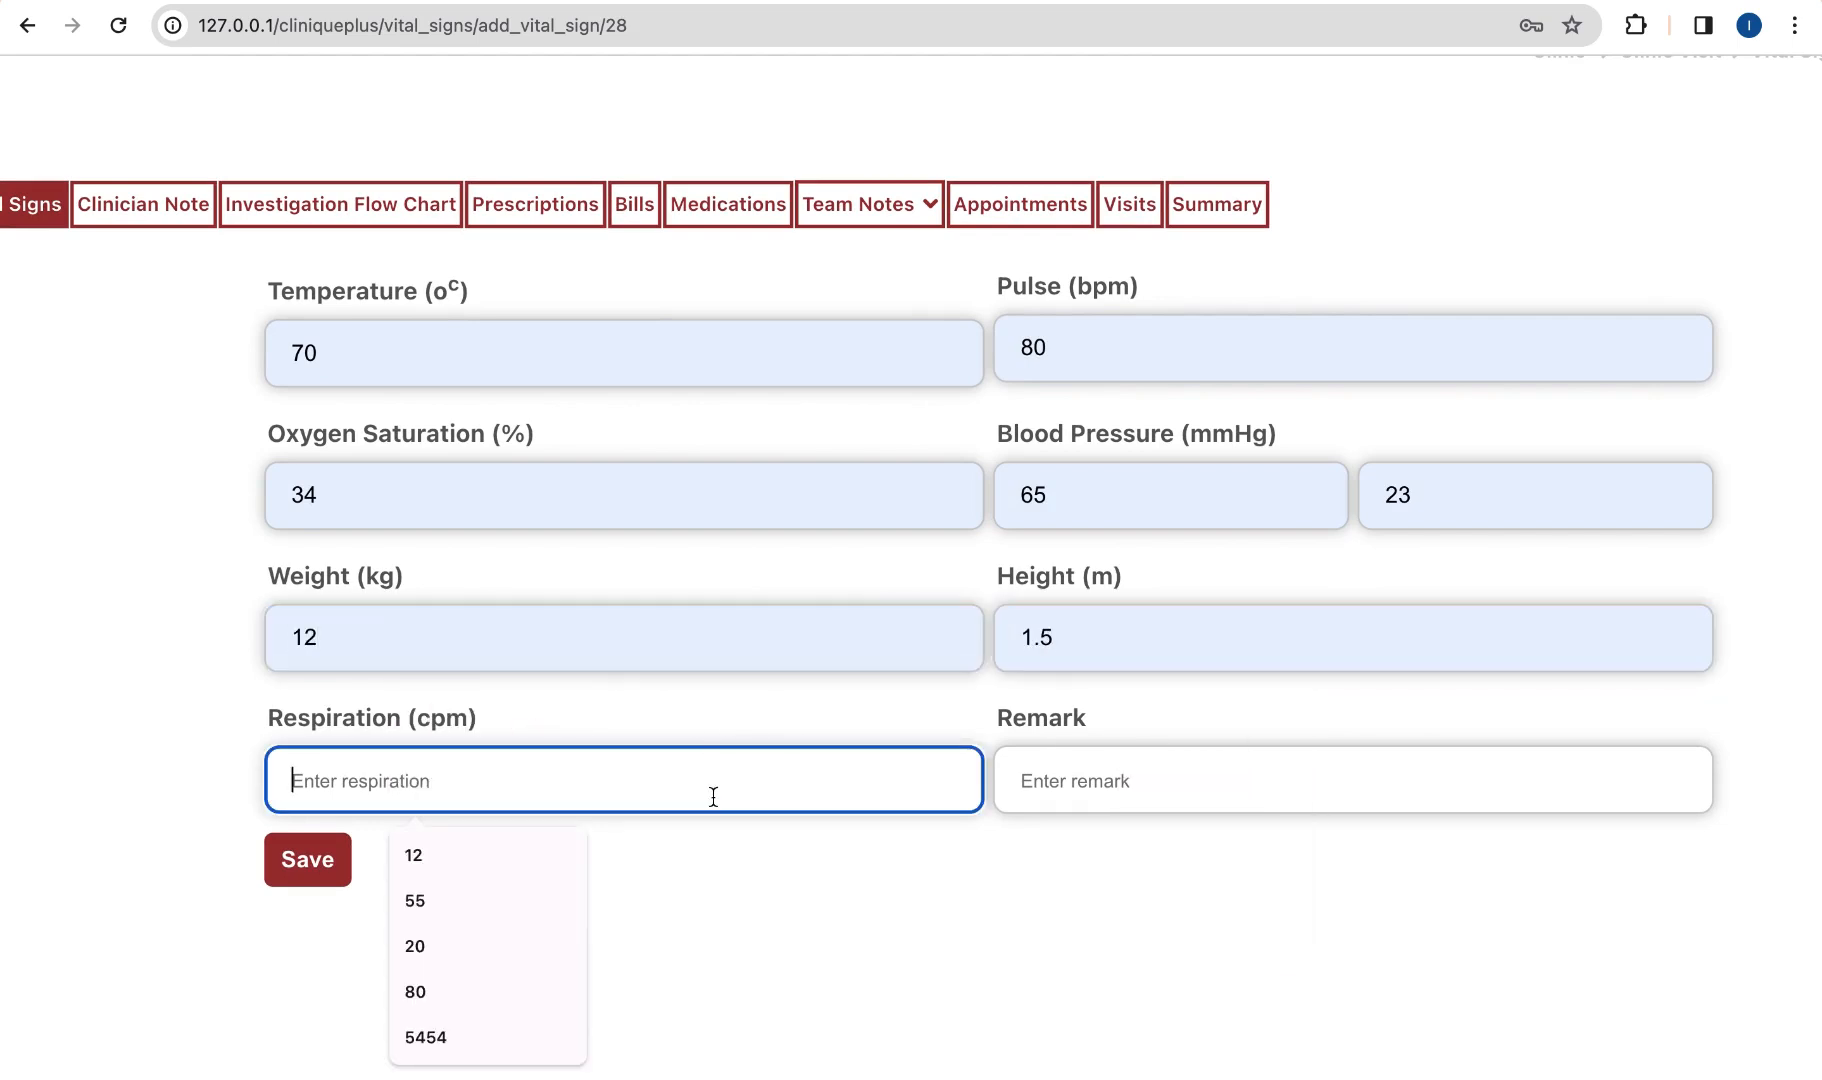
pyautogui.click(500, 905)
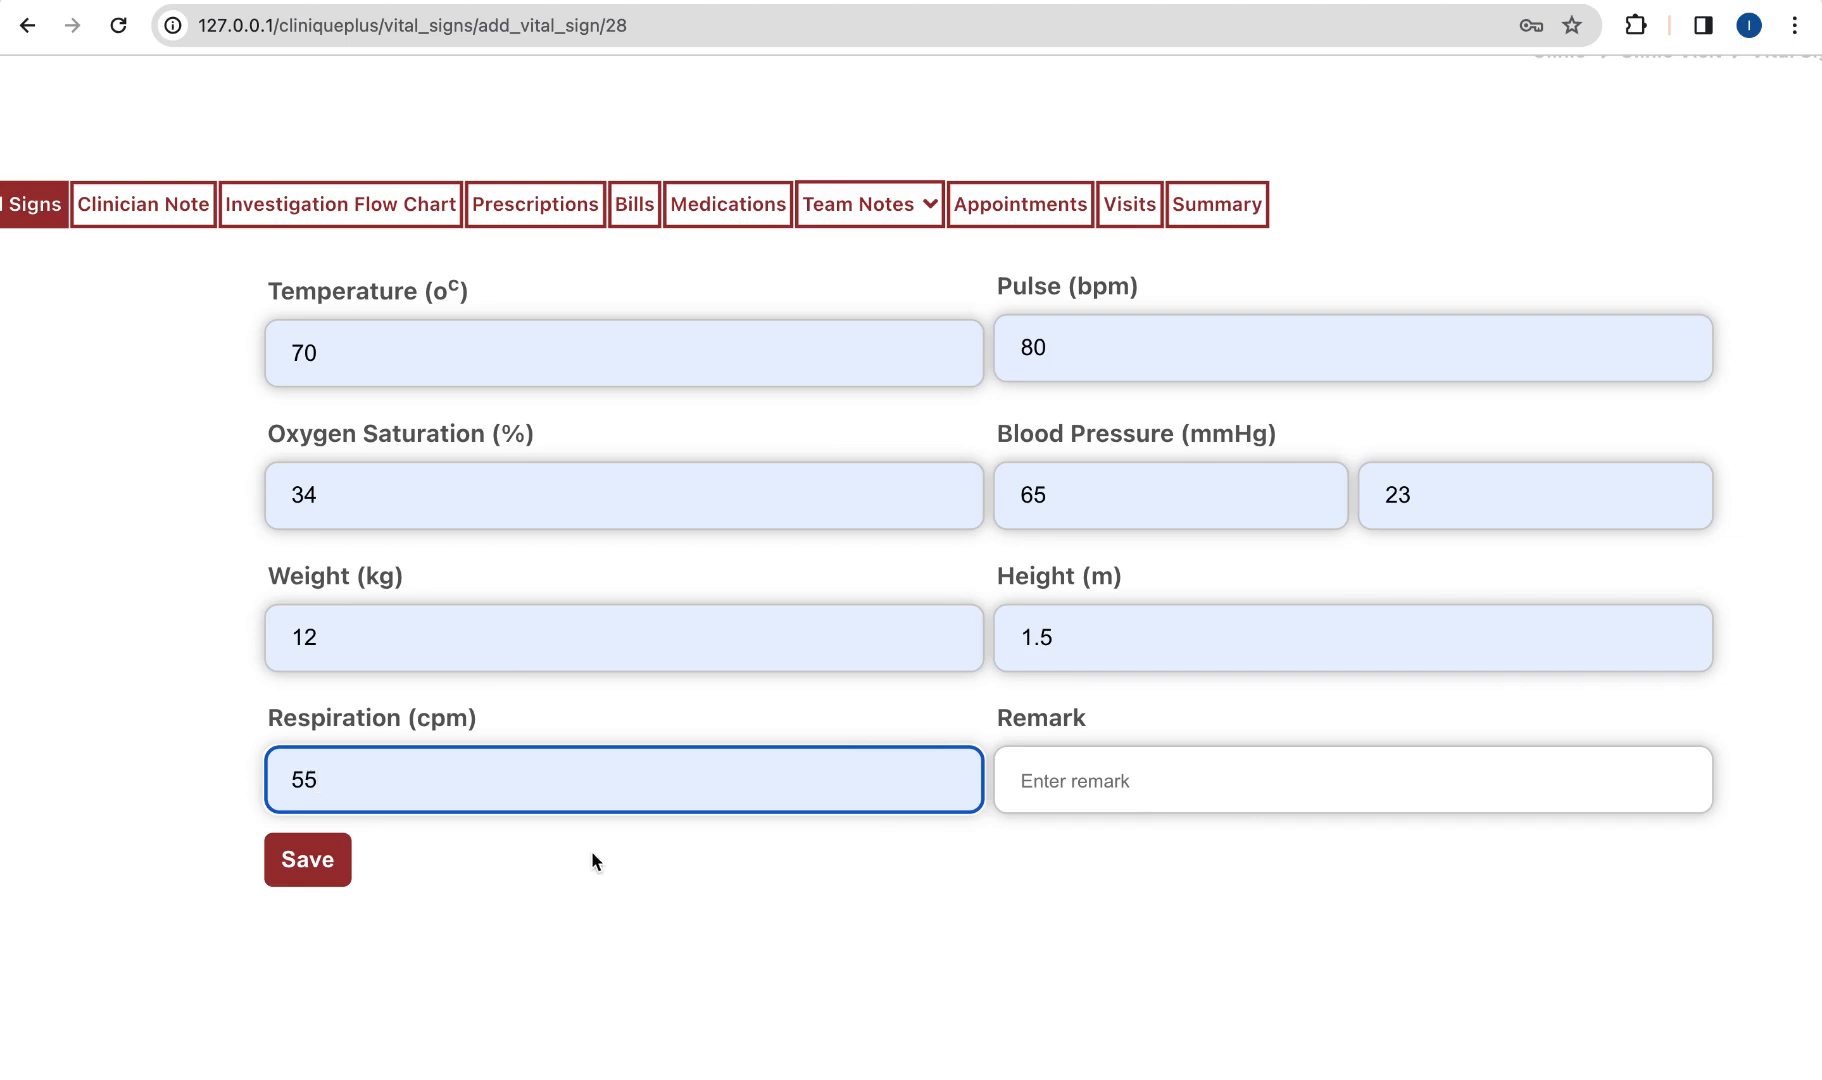
pyautogui.click(297, 870)
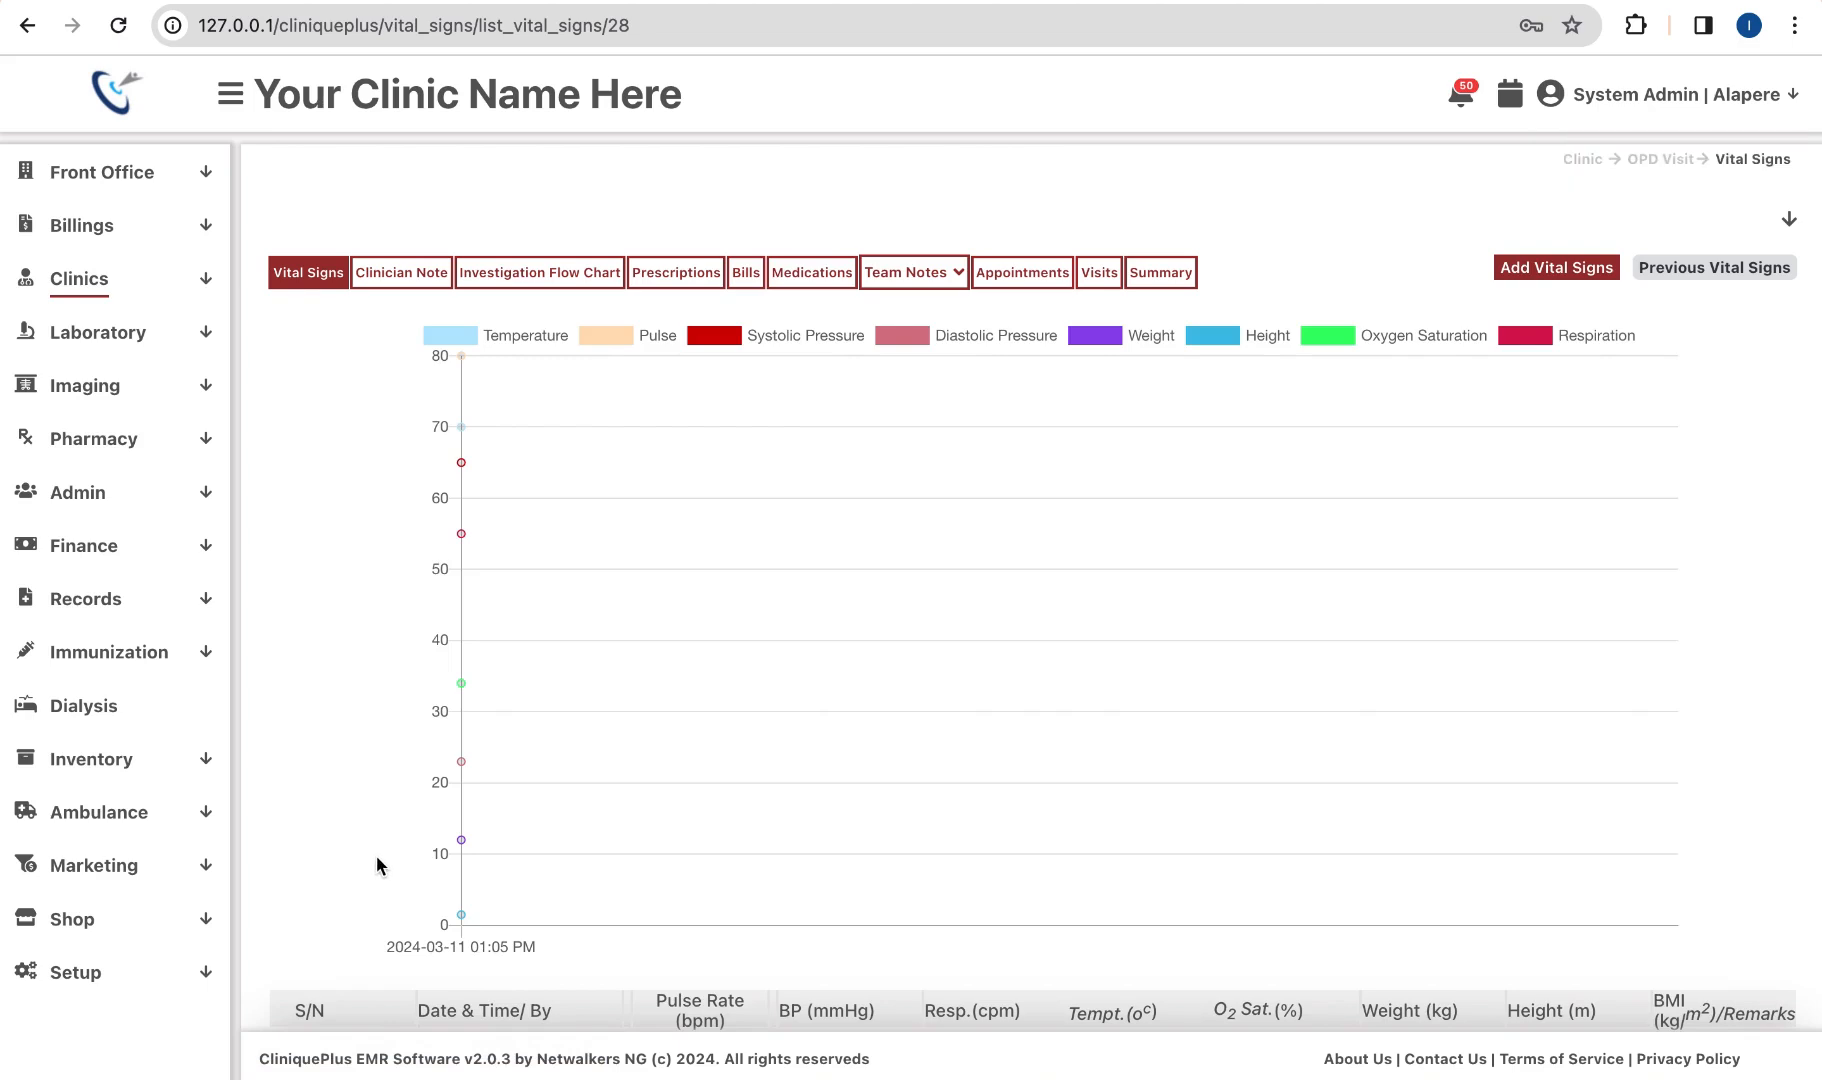
pyautogui.scroll(-2, 373, 862)
pyautogui.scroll(-1, 626, 826)
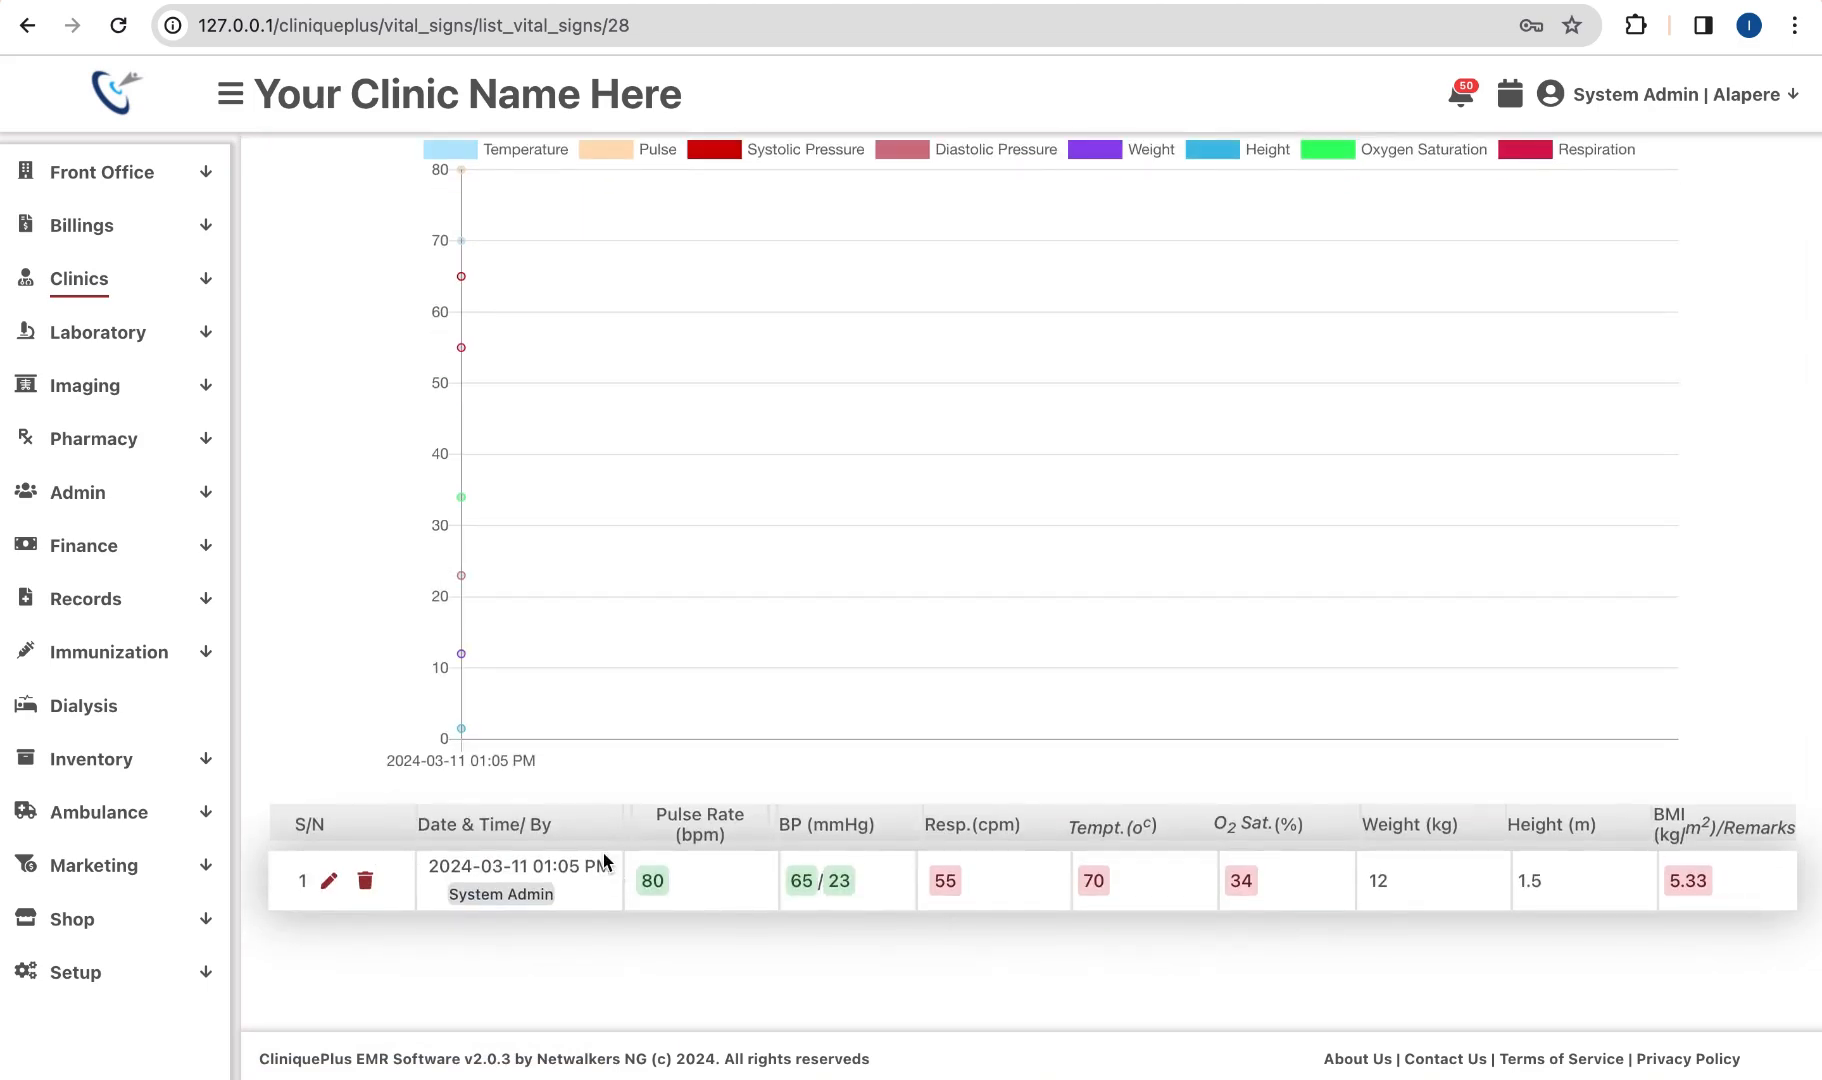
pyautogui.scroll(2, 604, 862)
pyautogui.scroll(2, 604, 862)
pyautogui.hscroll(1, 988, 905)
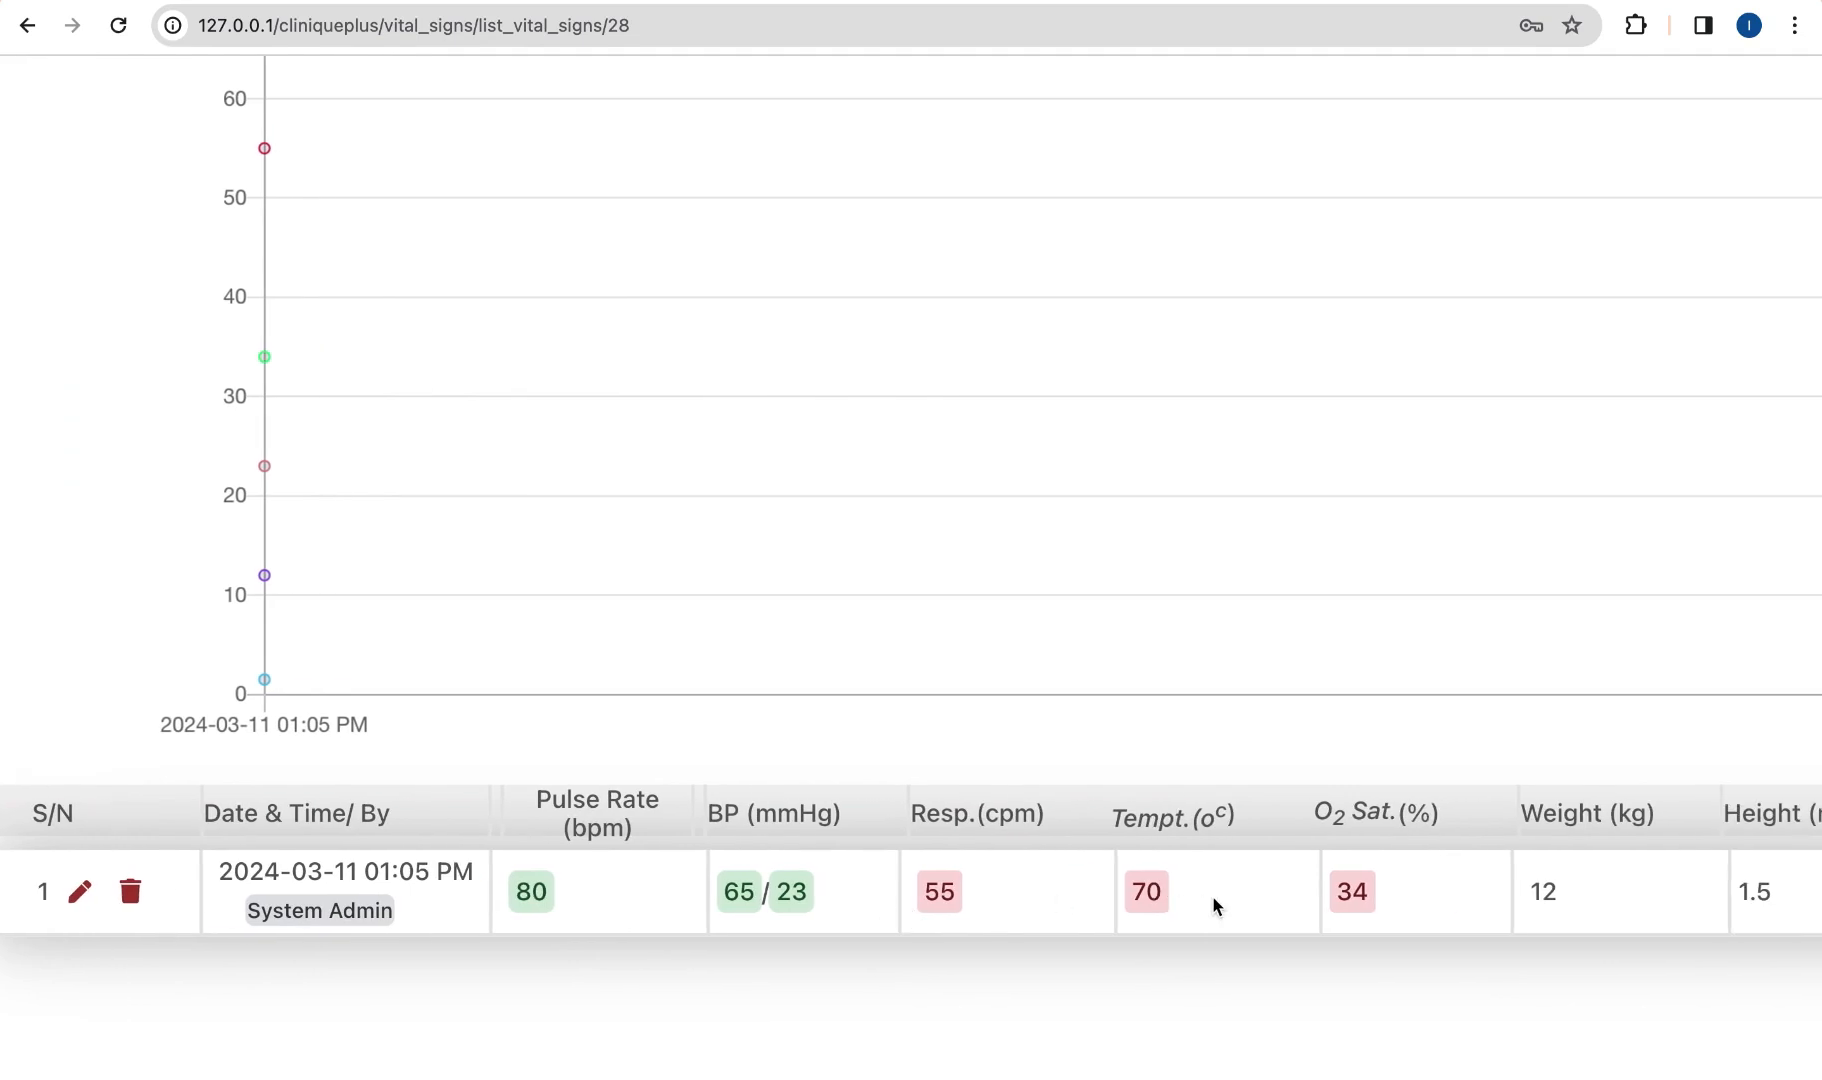
pyautogui.hscroll(-2, 1150, 900)
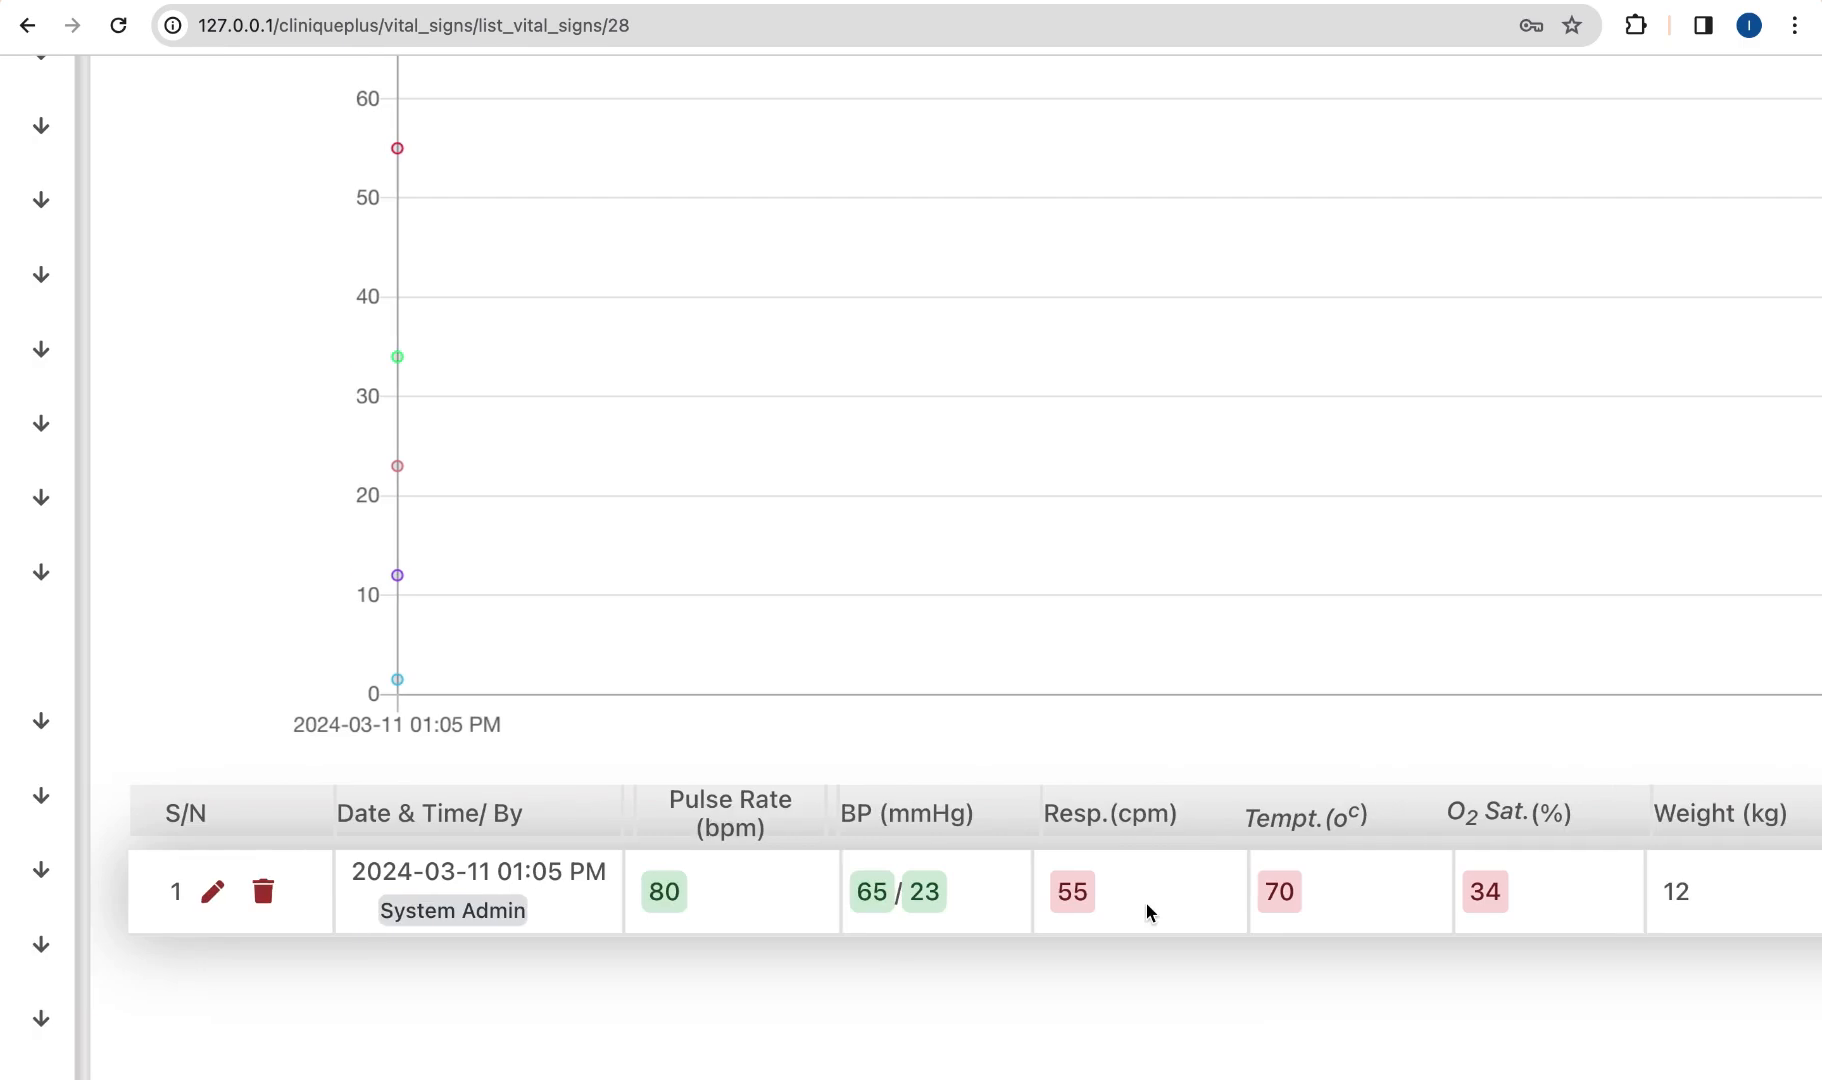
pyautogui.scroll(6, 1146, 902)
pyautogui.scroll(-3, 1146, 902)
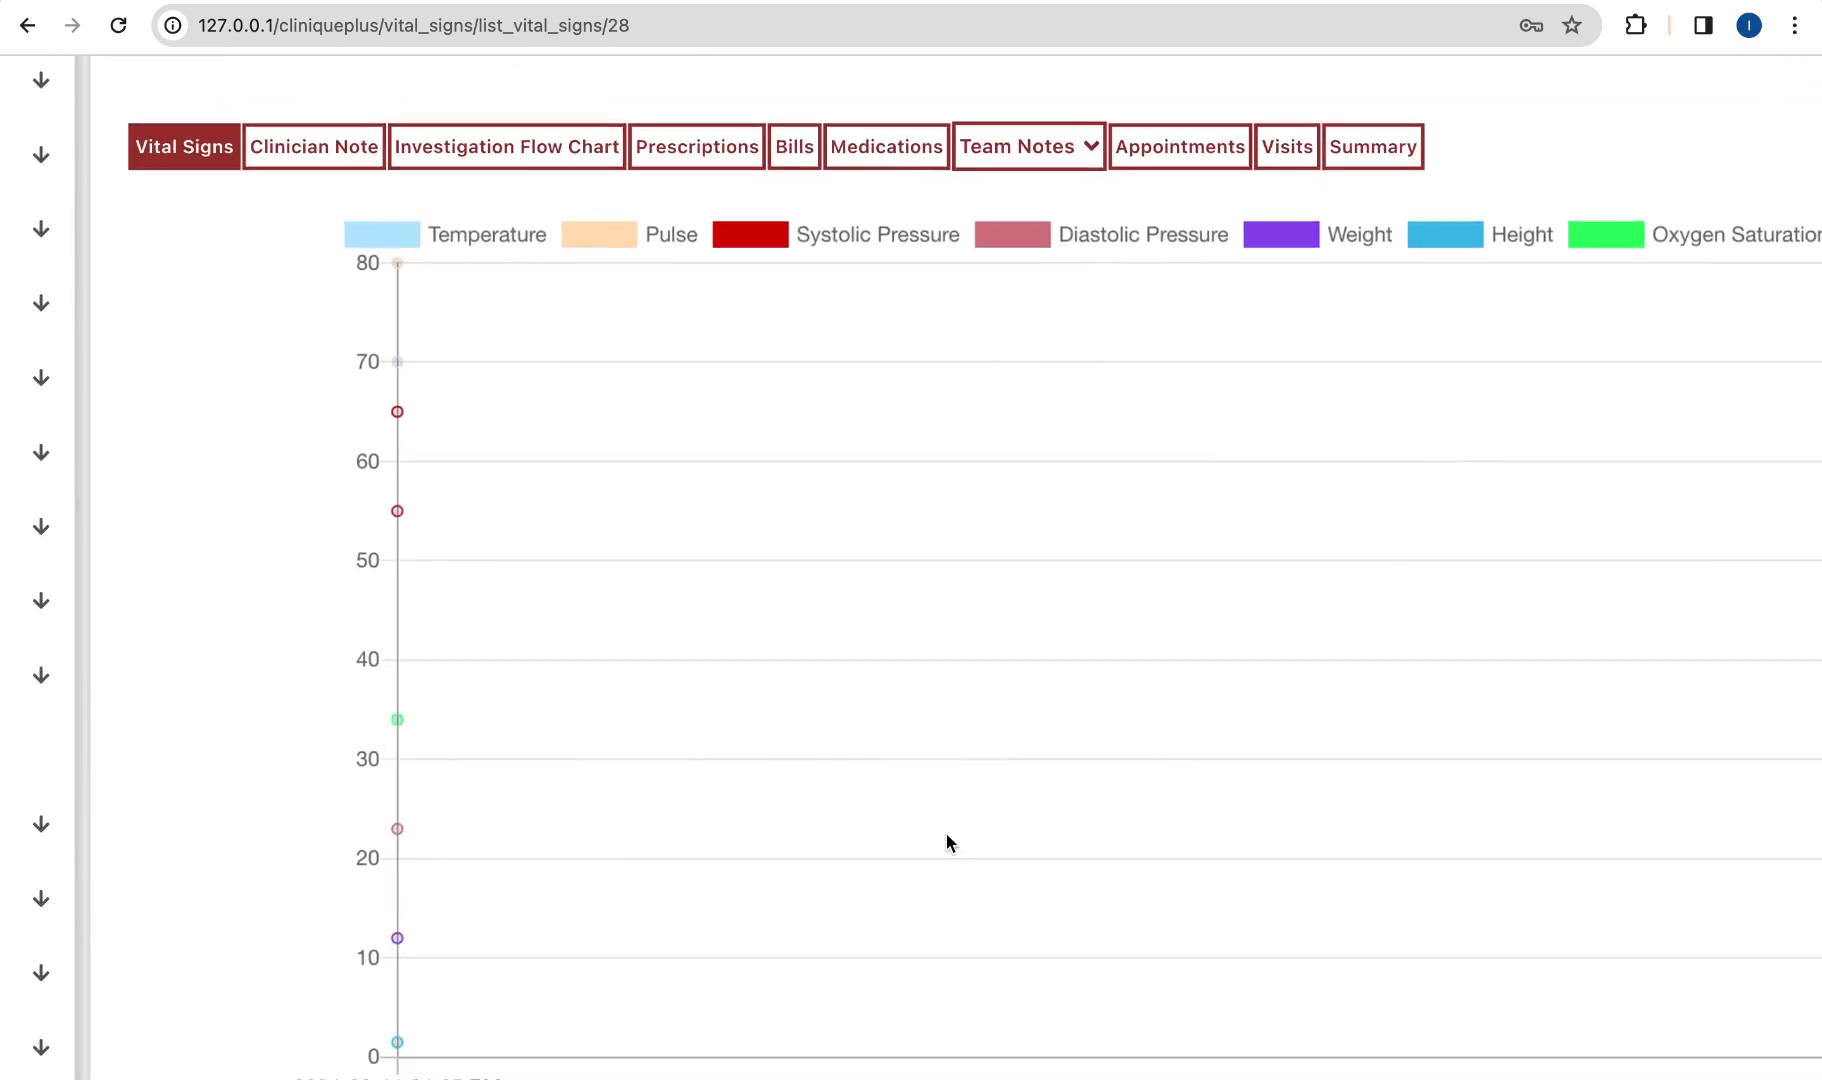
pyautogui.scroll(-2, 760, 790)
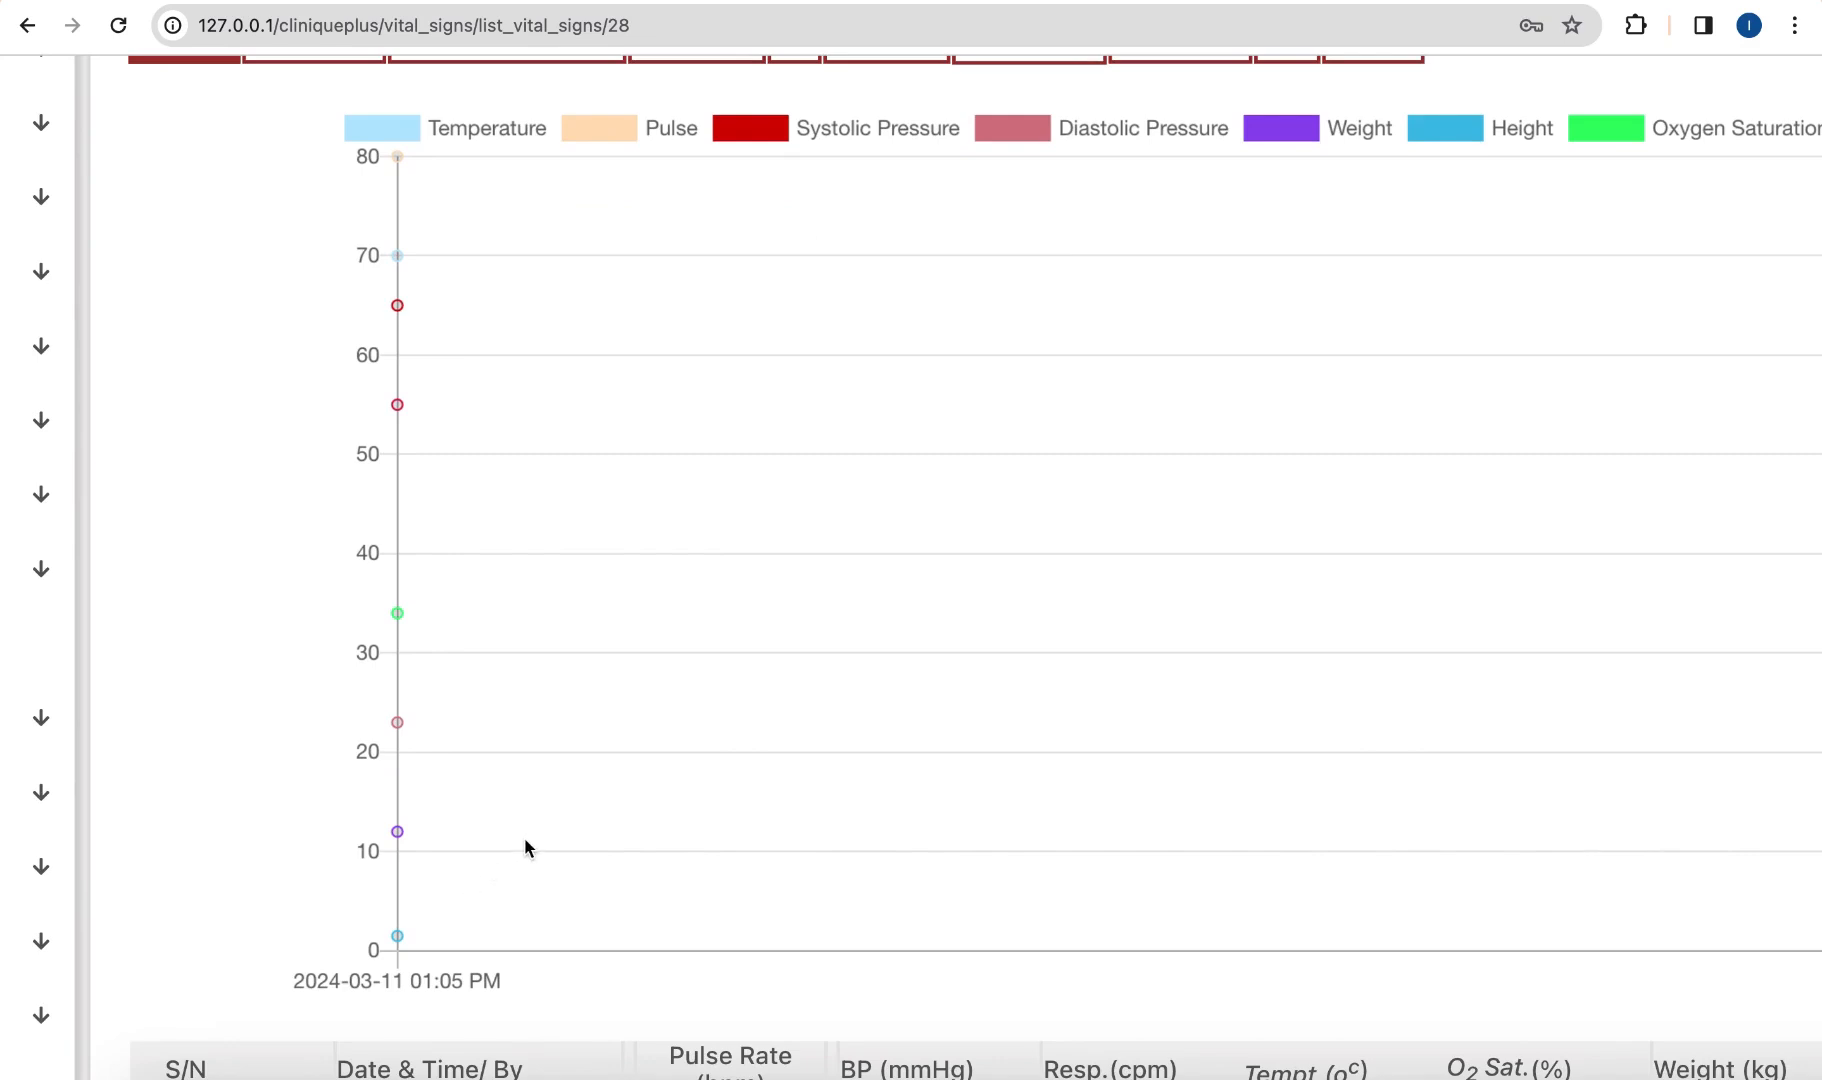
pyautogui.scroll(-2, 527, 854)
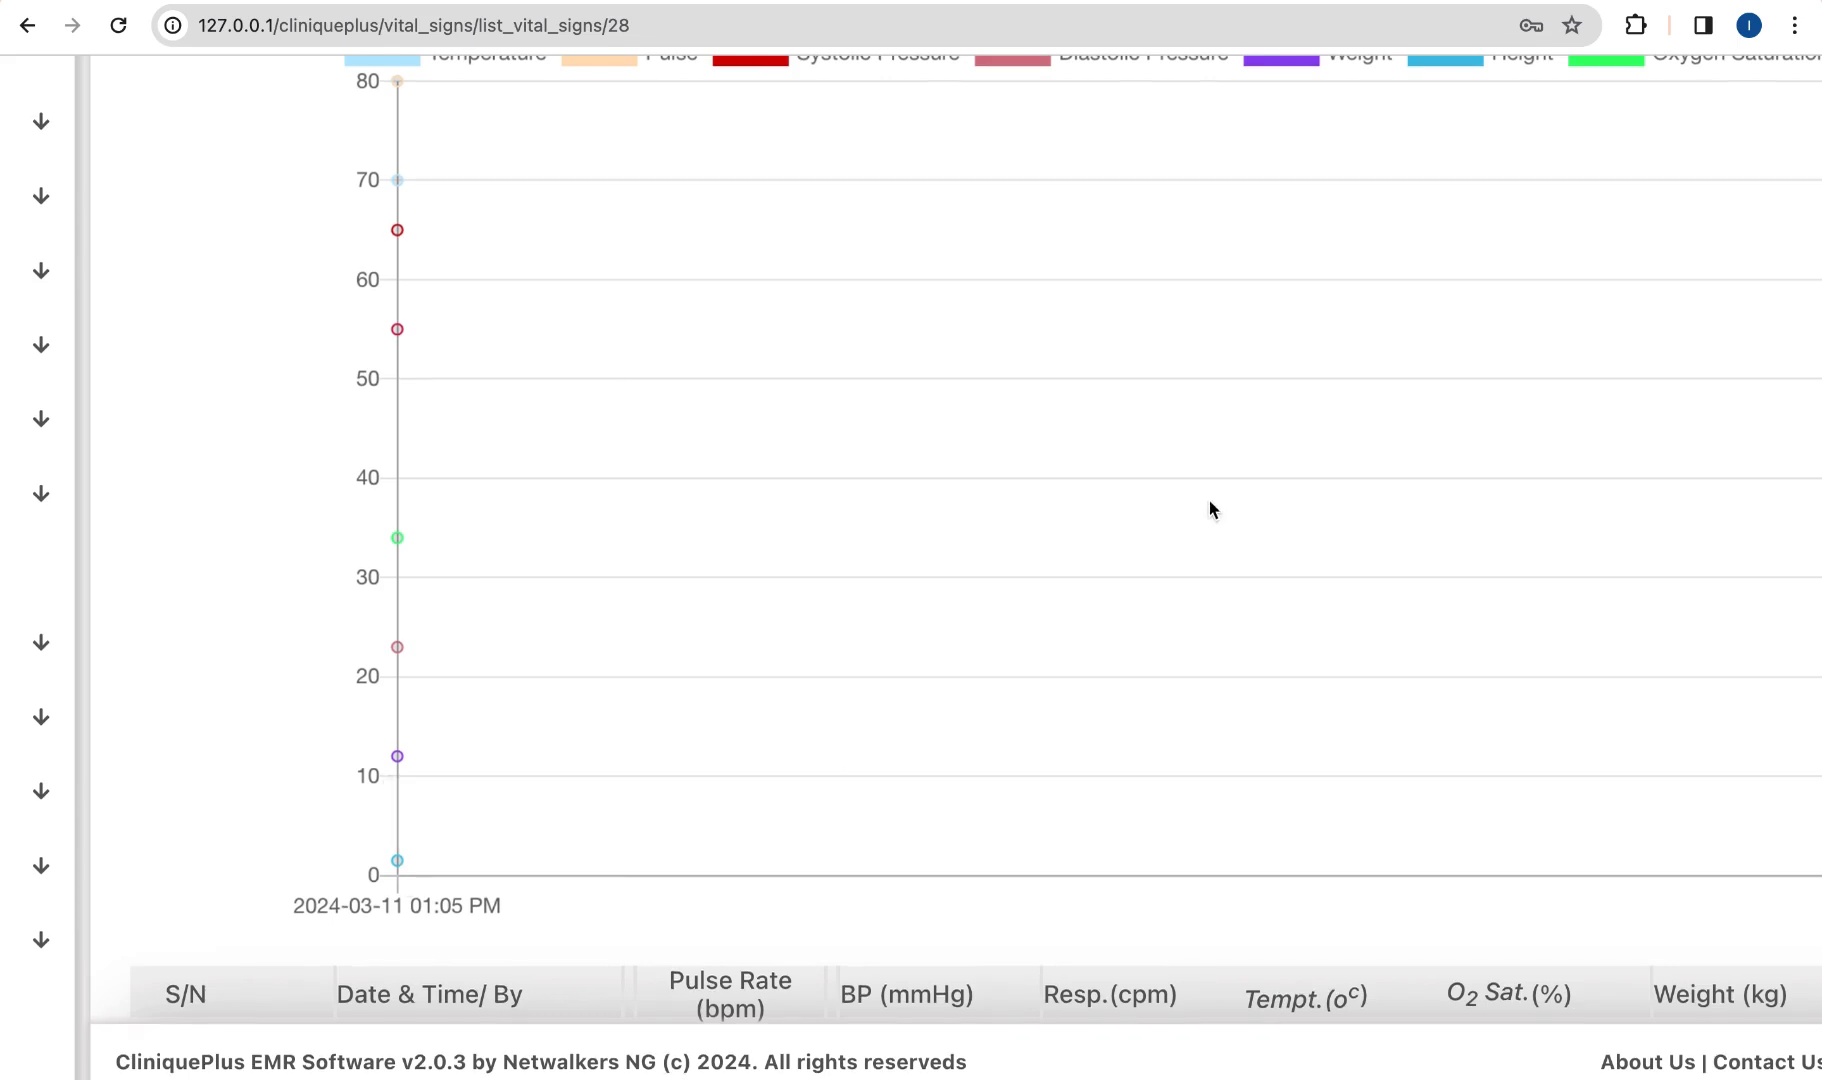
pyautogui.scroll(4, 1177, 530)
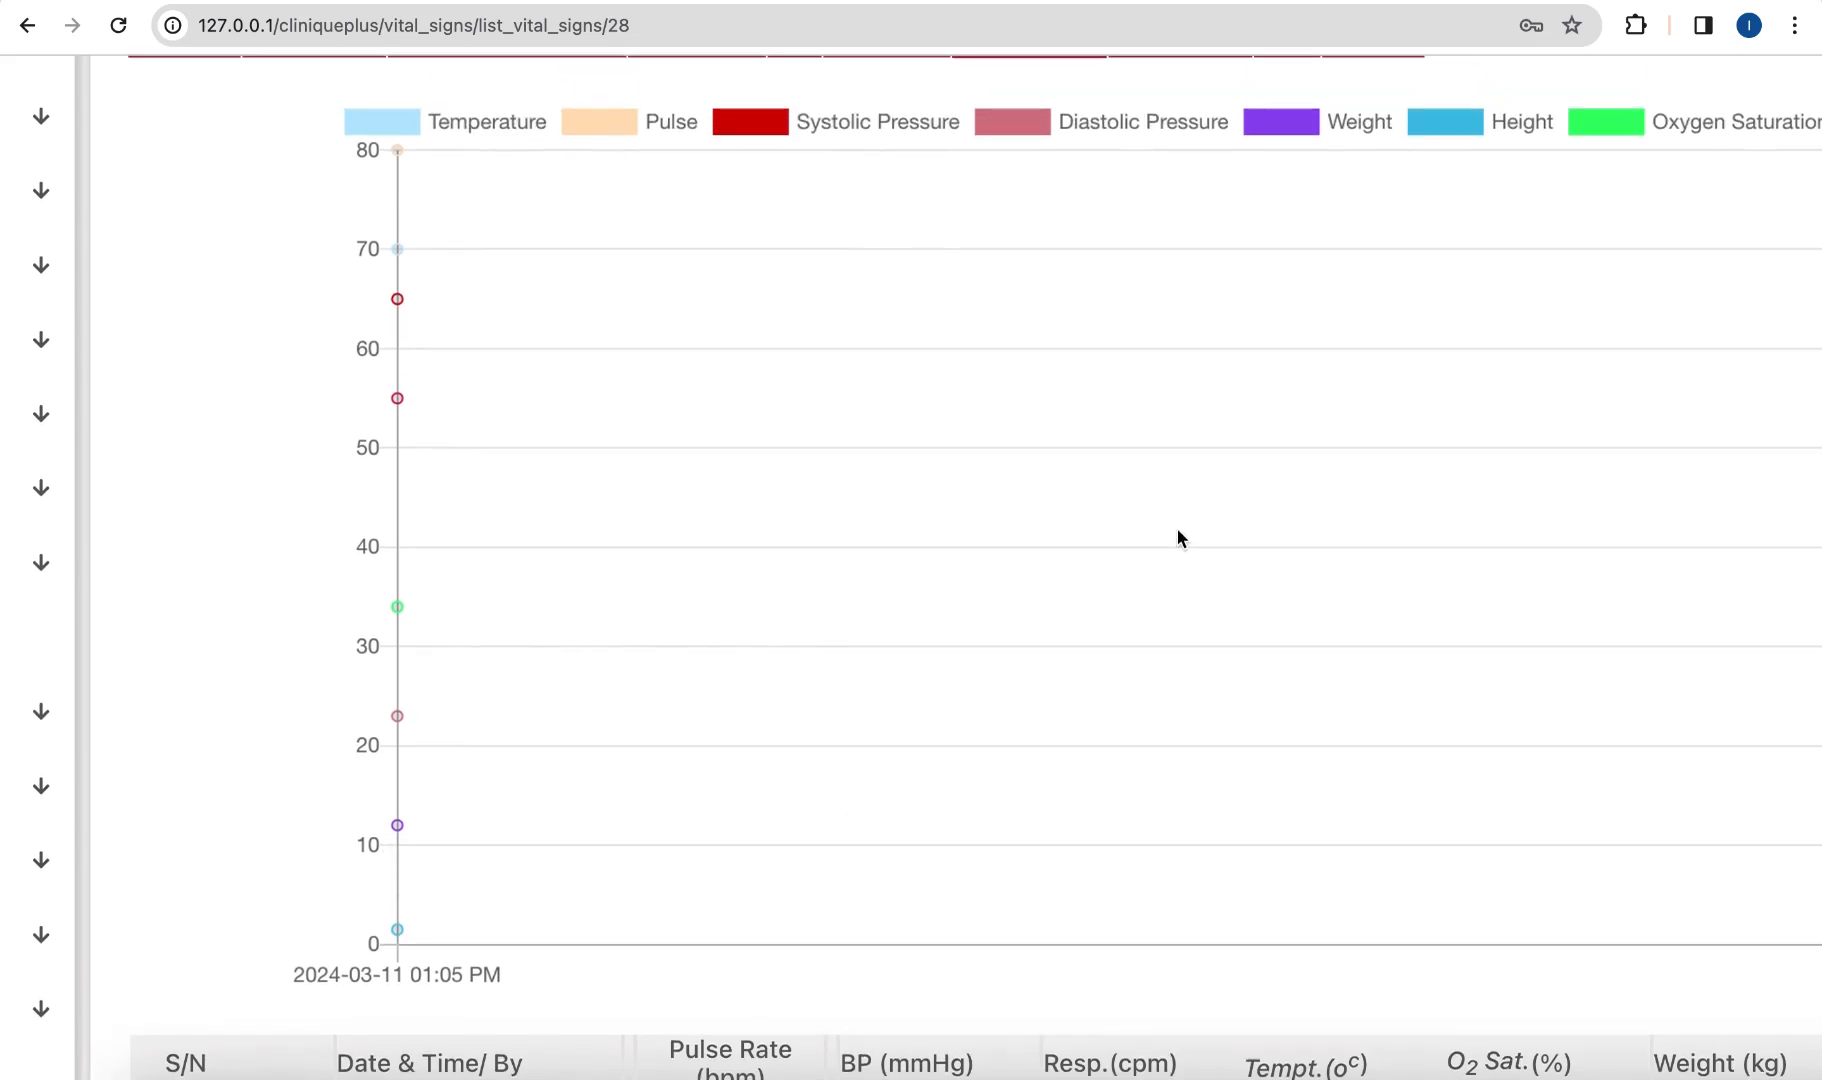
pyautogui.scroll(-3, 1118, 535)
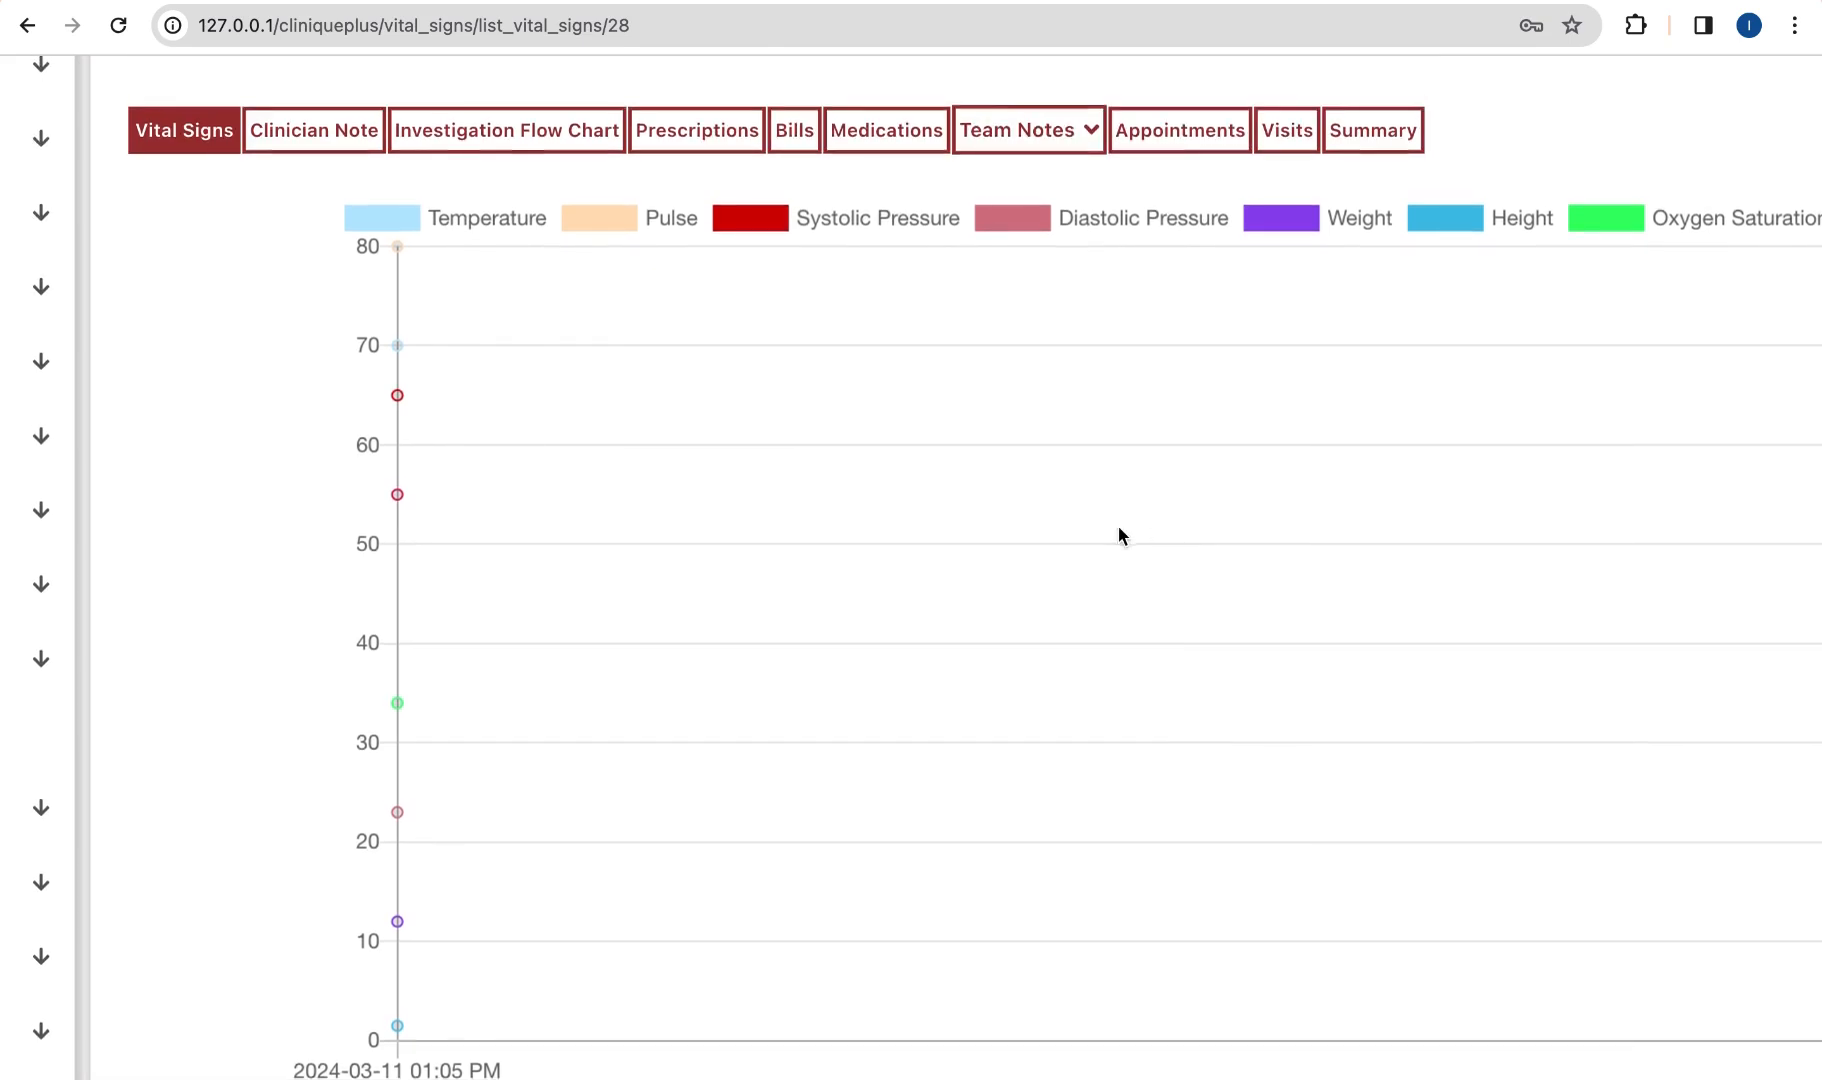
pyautogui.scroll(-2, 1118, 528)
pyautogui.scroll(-4, 1117, 532)
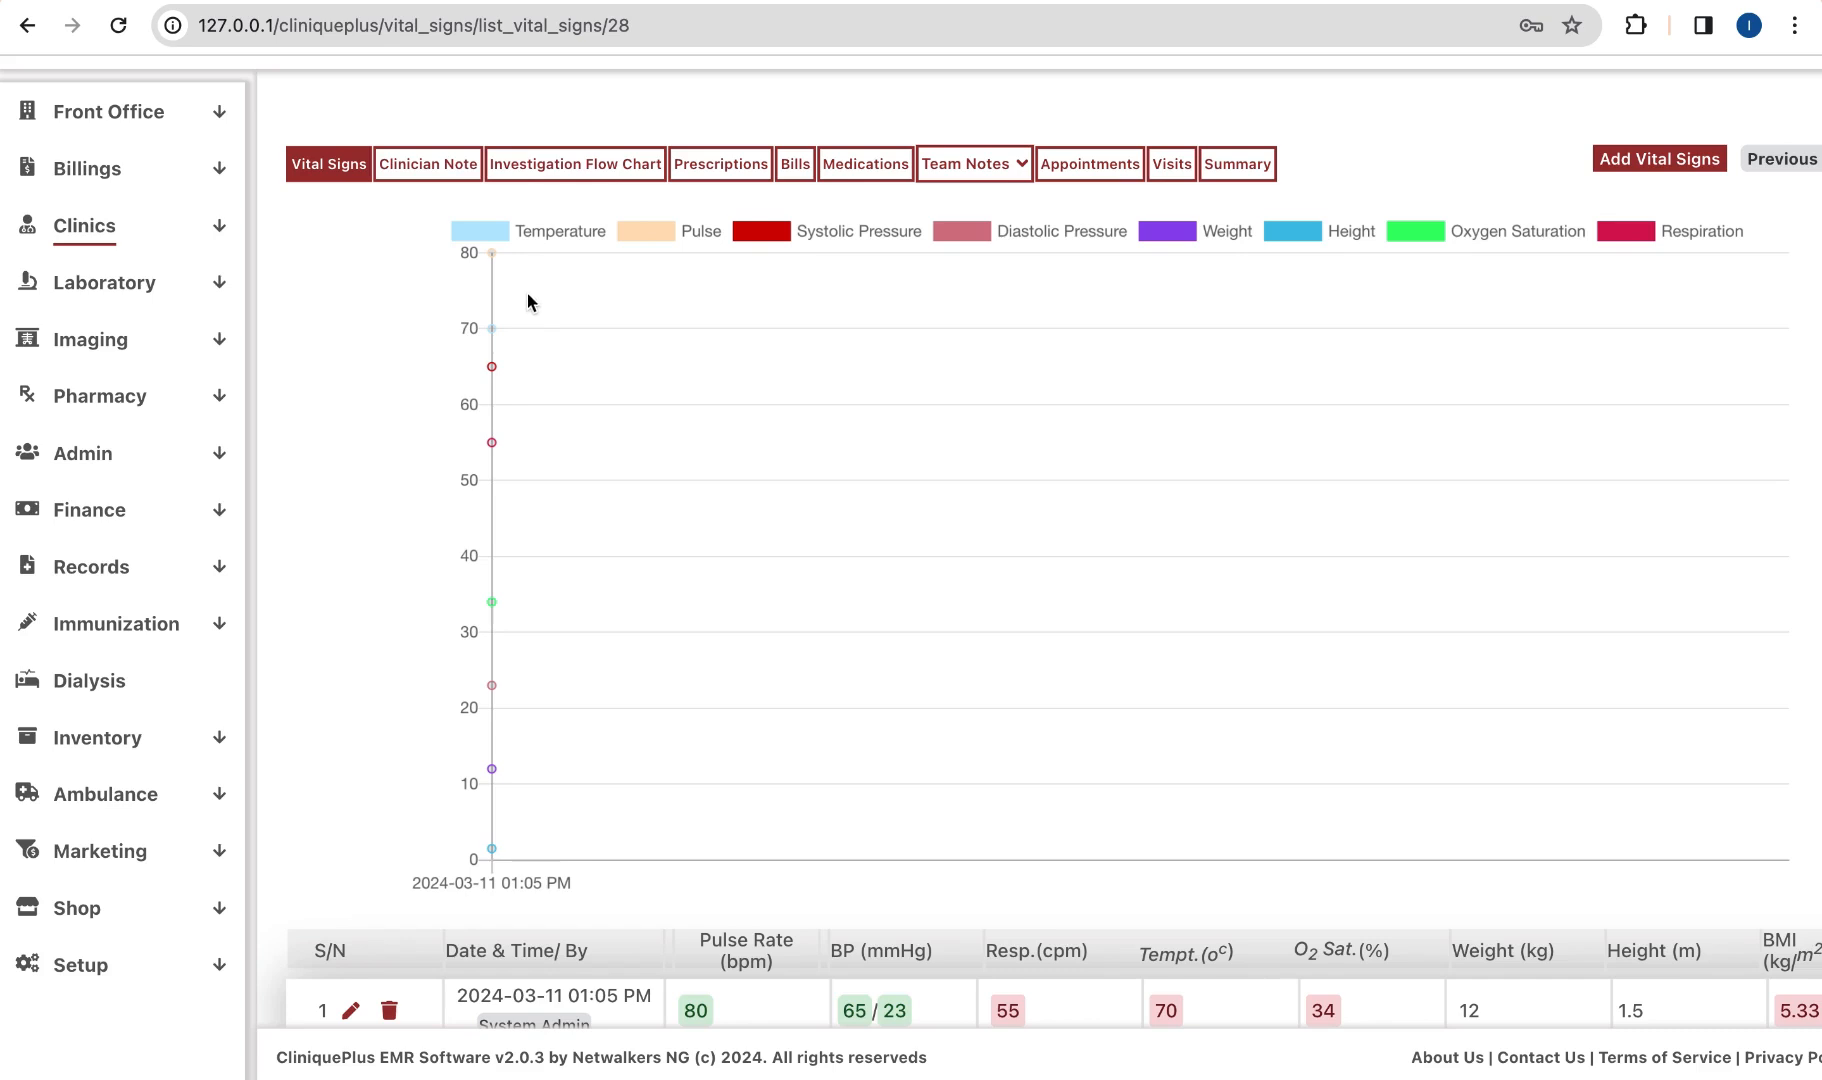
pyautogui.click(152, 235)
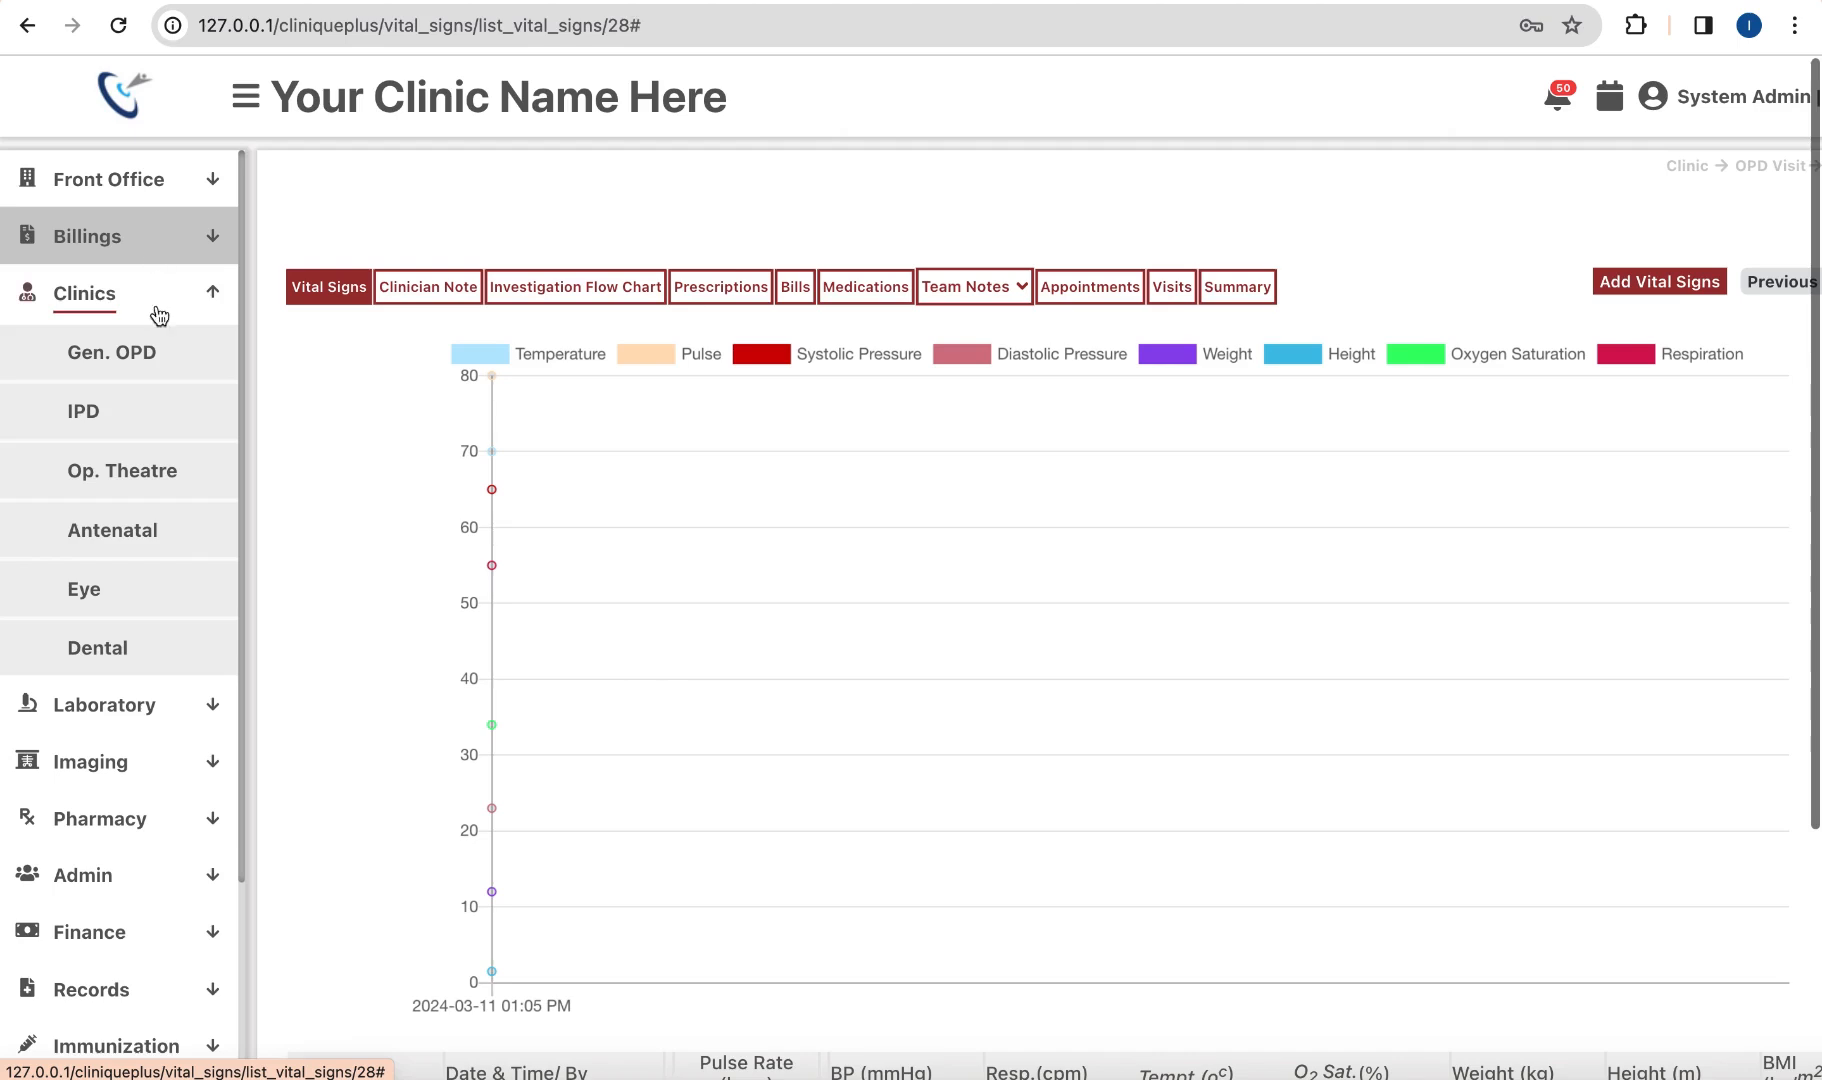
pyautogui.click(141, 352)
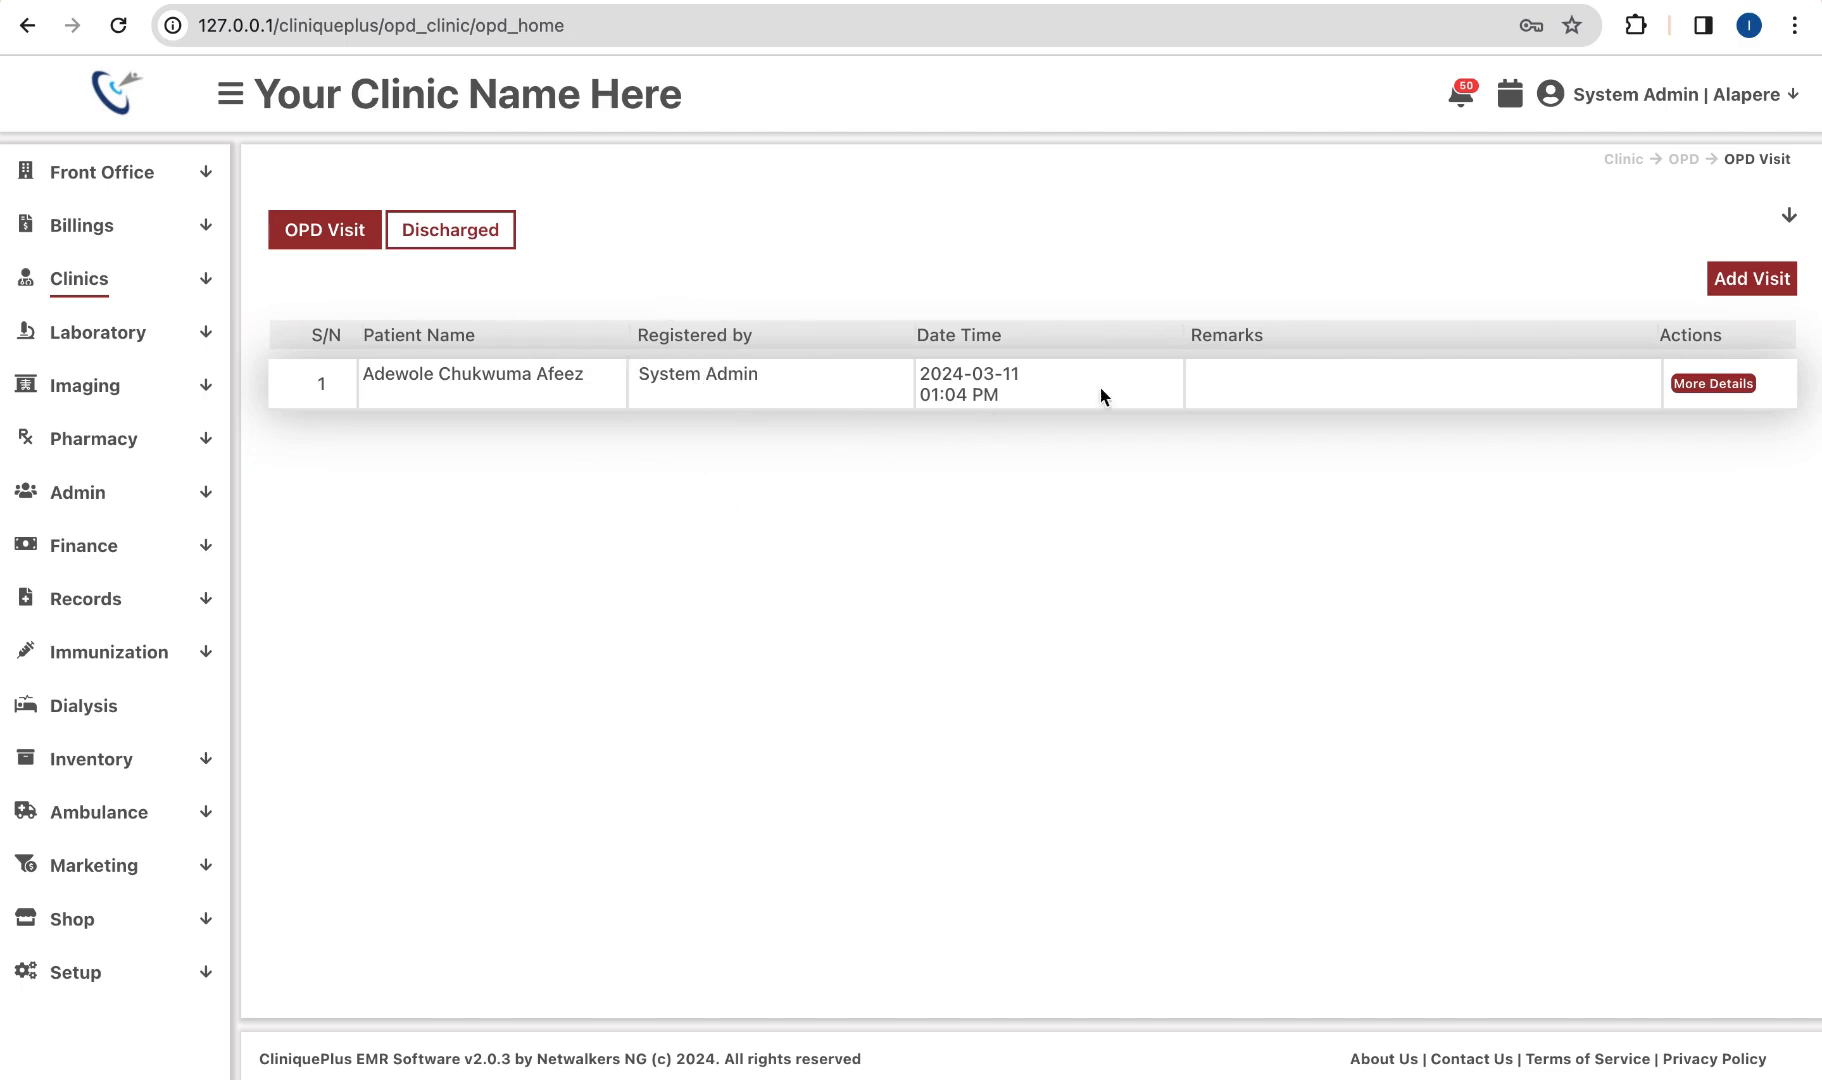
pyautogui.click(1722, 385)
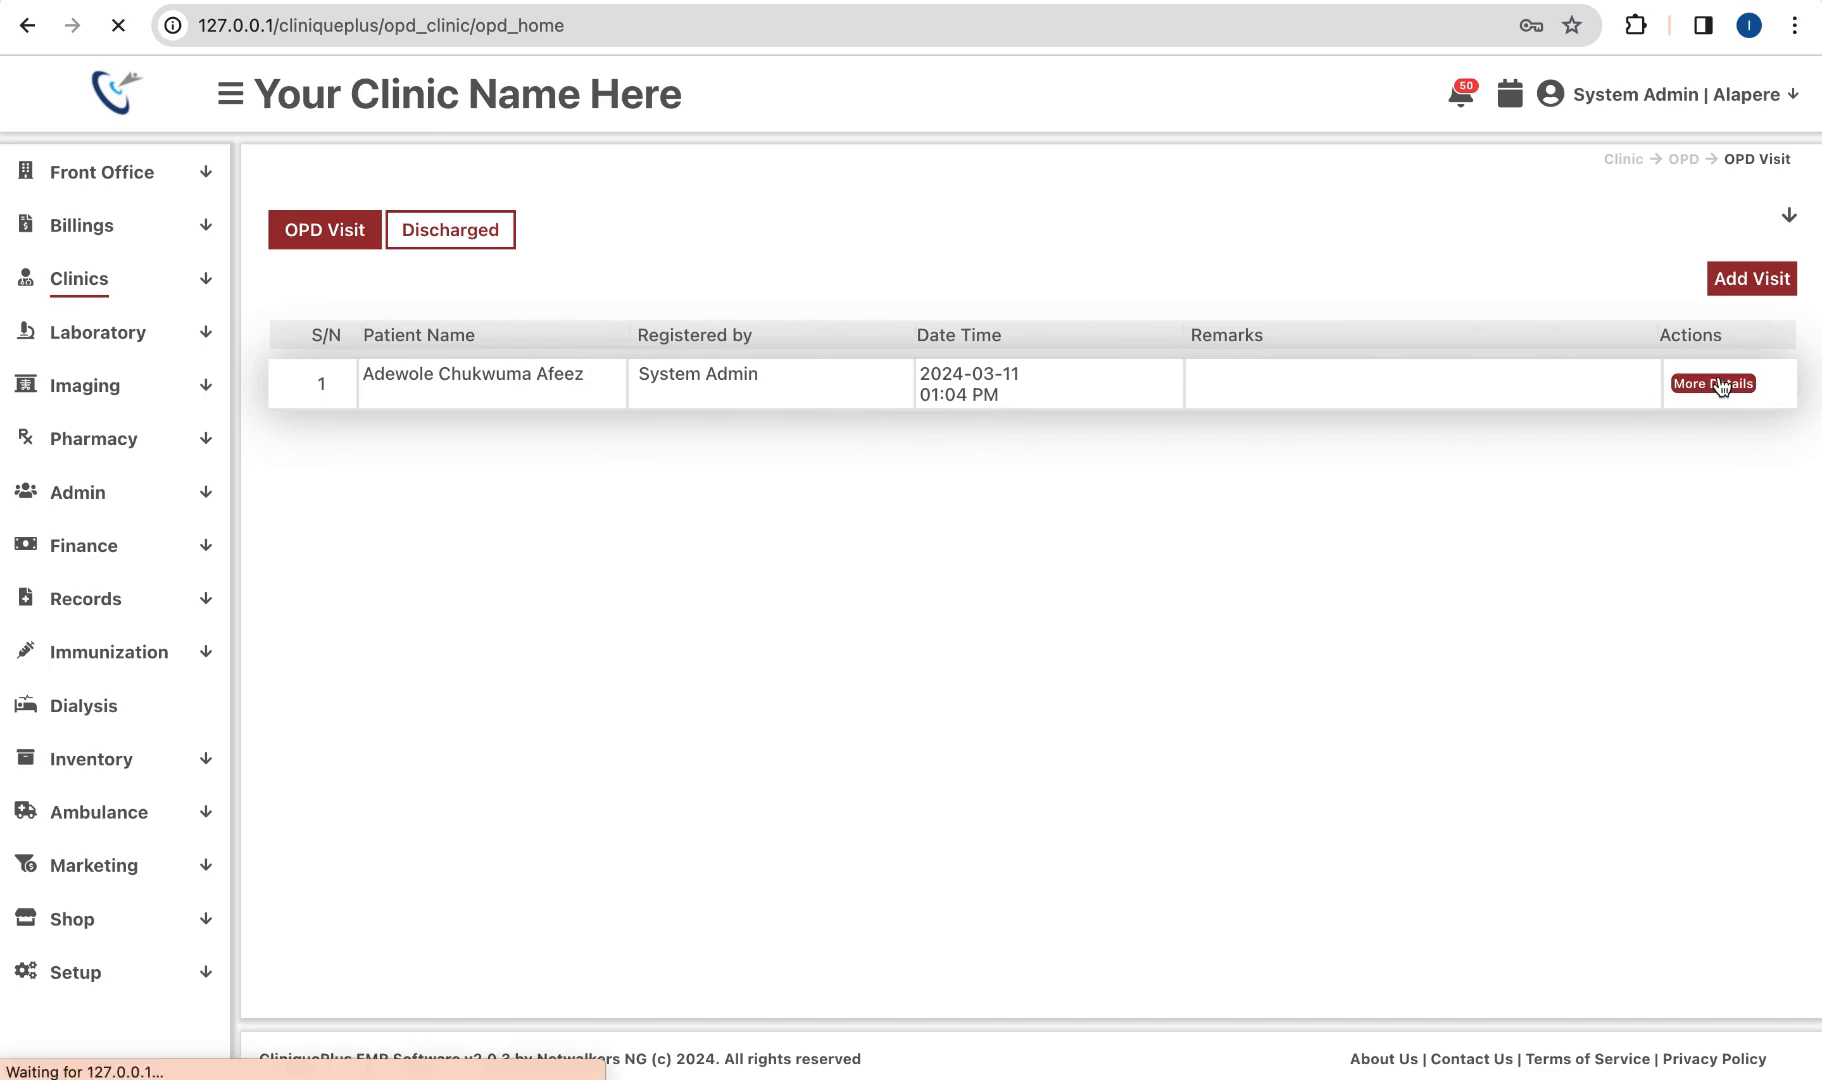
pyautogui.scroll(-3, 1273, 580)
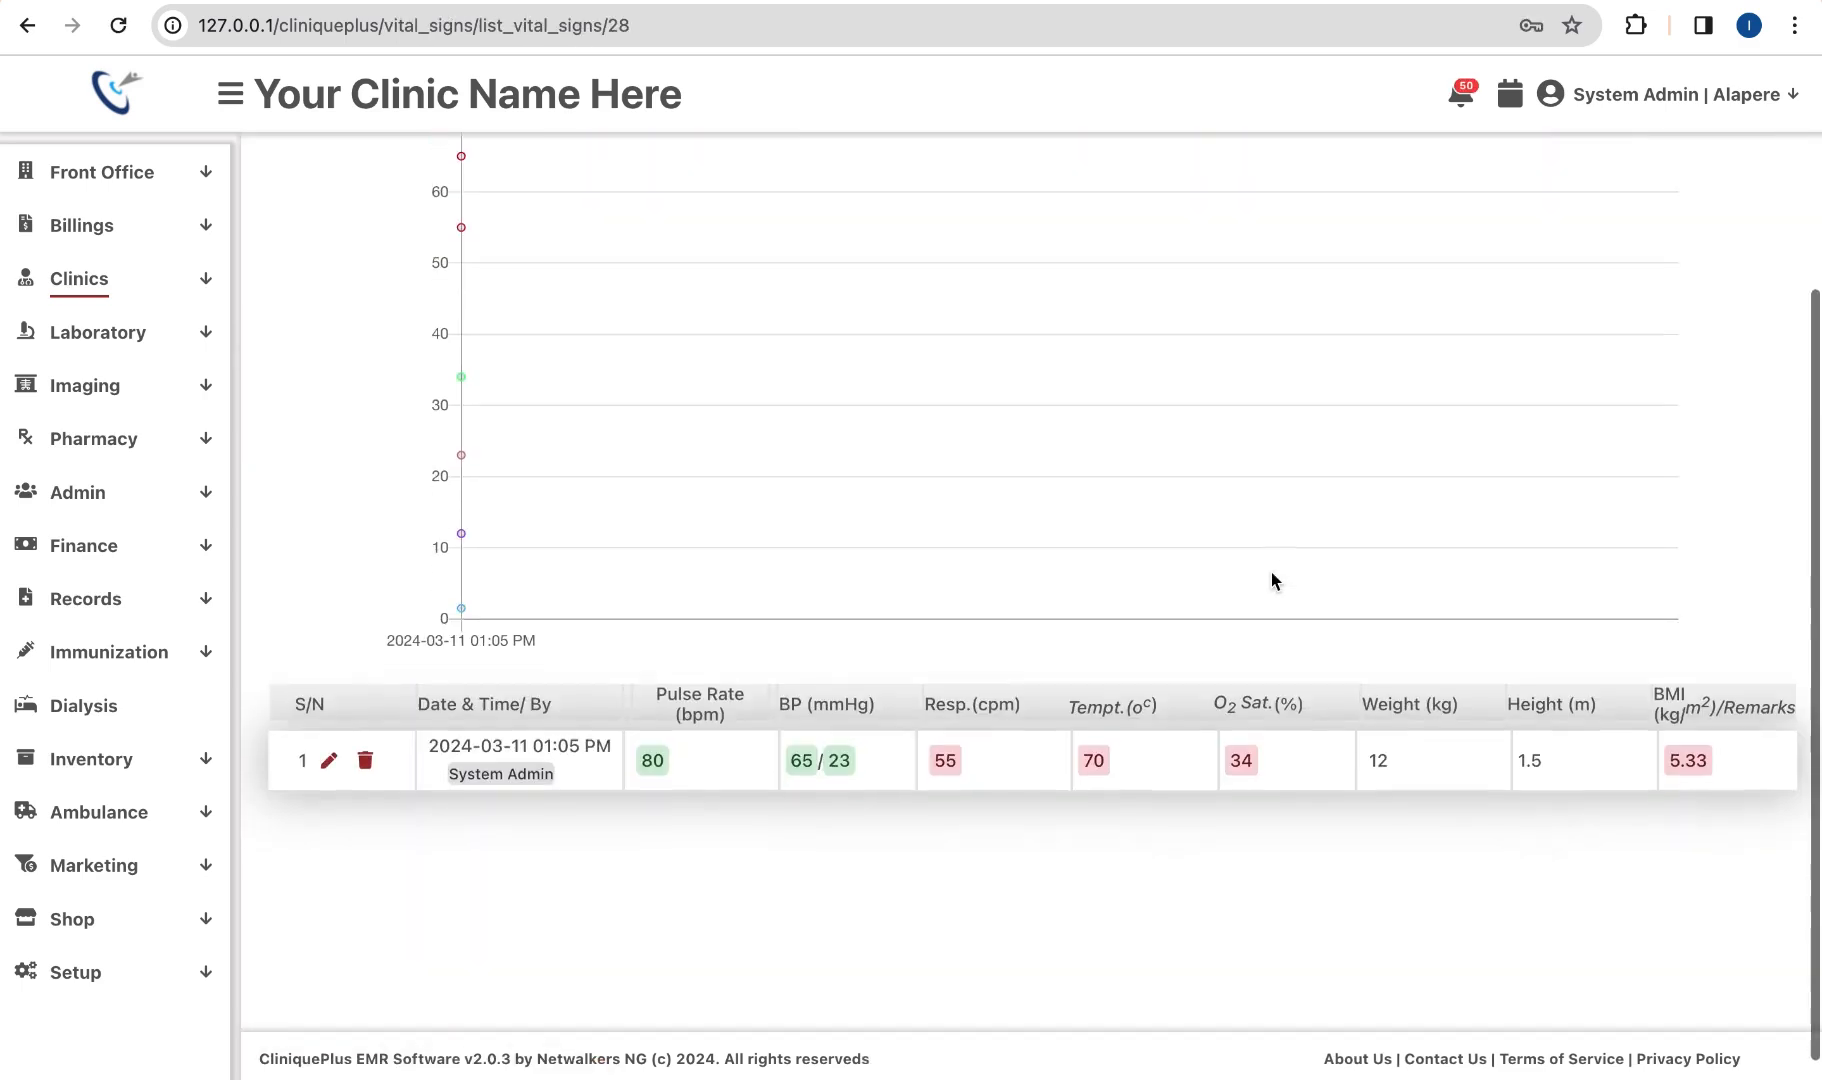
pyautogui.scroll(3, 1179, 753)
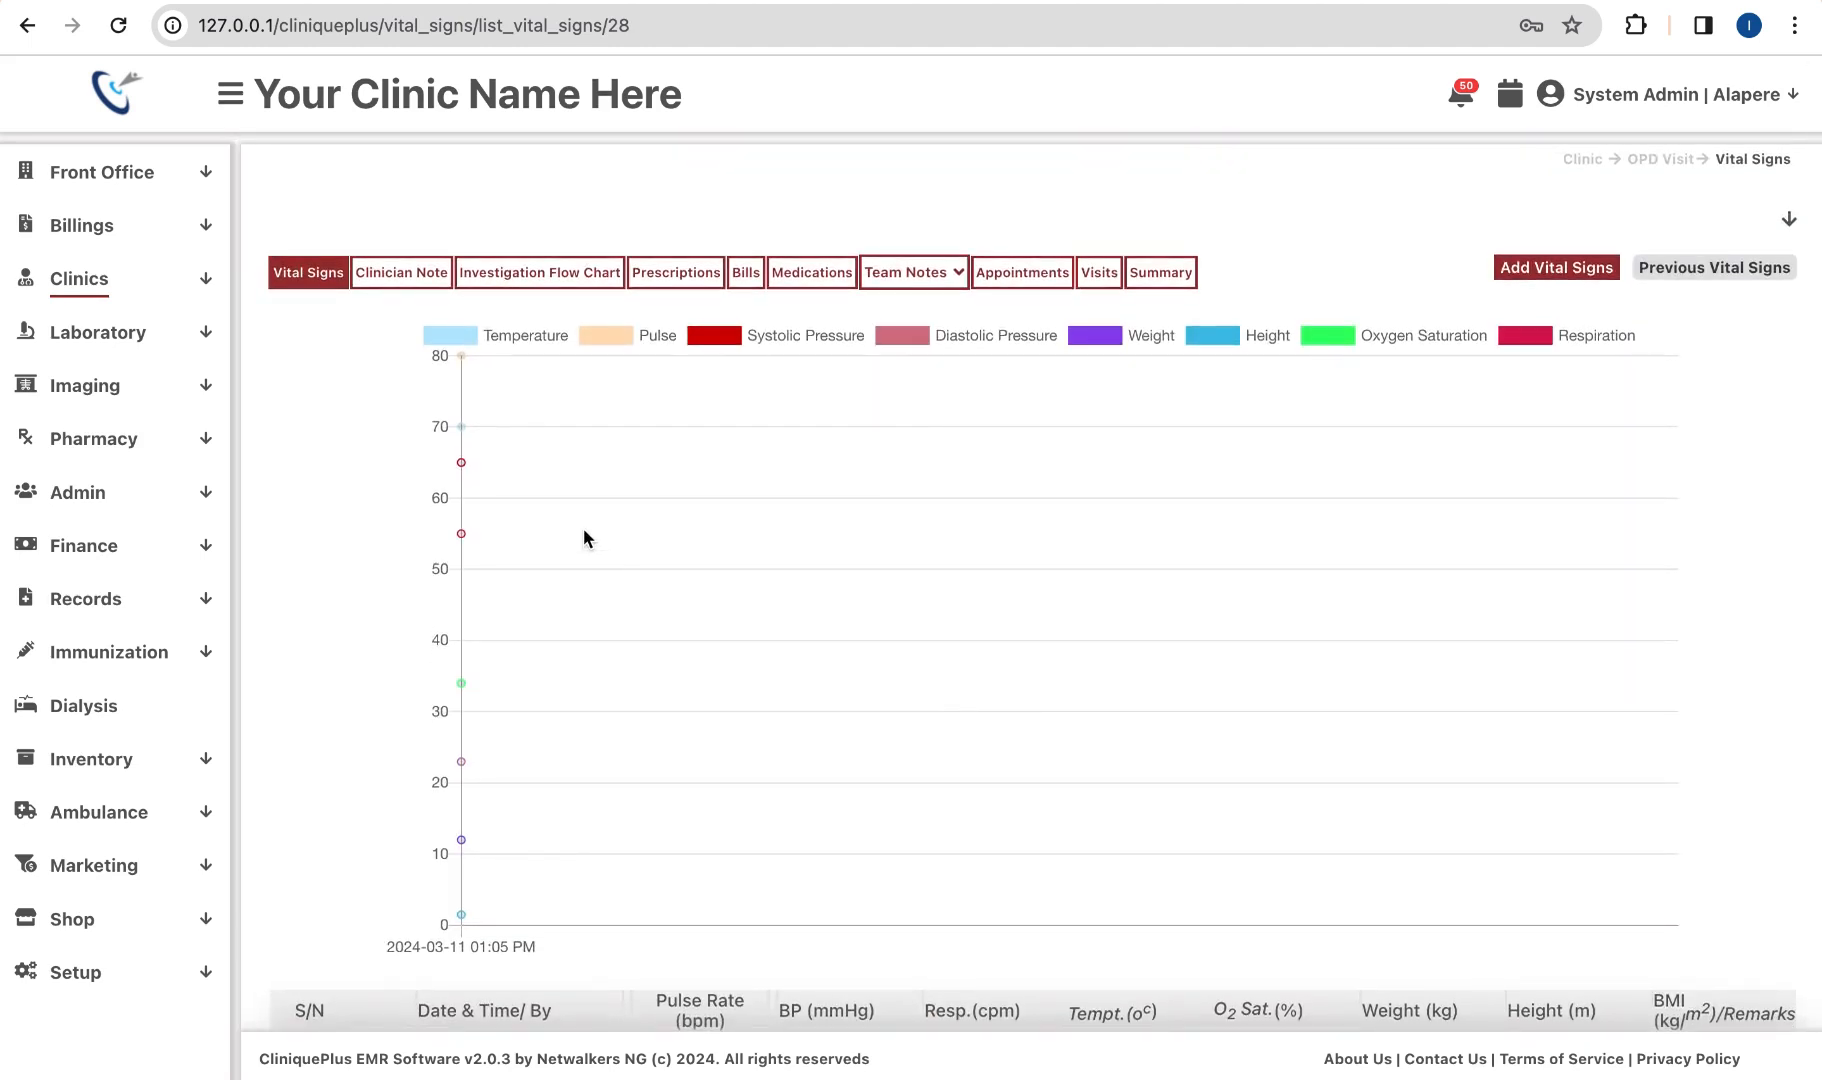
# Step: In the Clinician Note, add fever with duration 1/7 as a presenting complaint
pyautogui.click(403, 283)
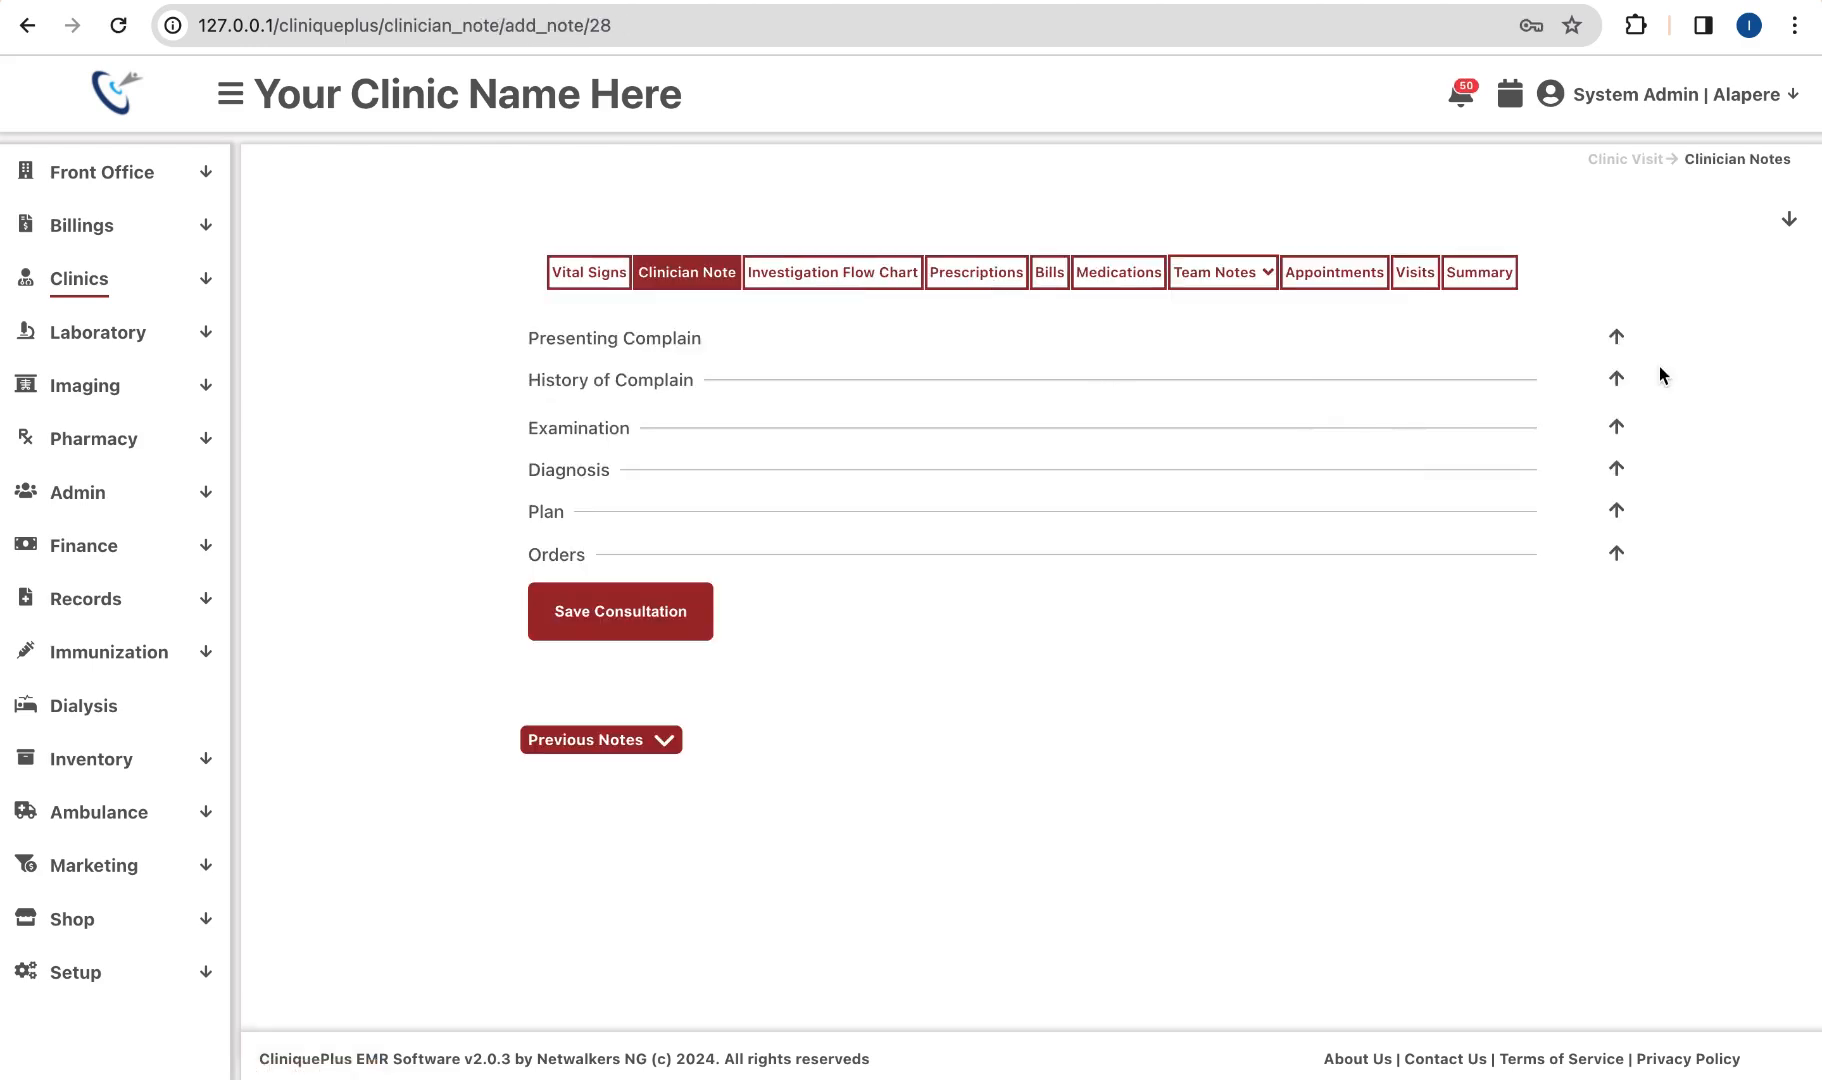
pyautogui.click(1616, 337)
pyautogui.click(1616, 337)
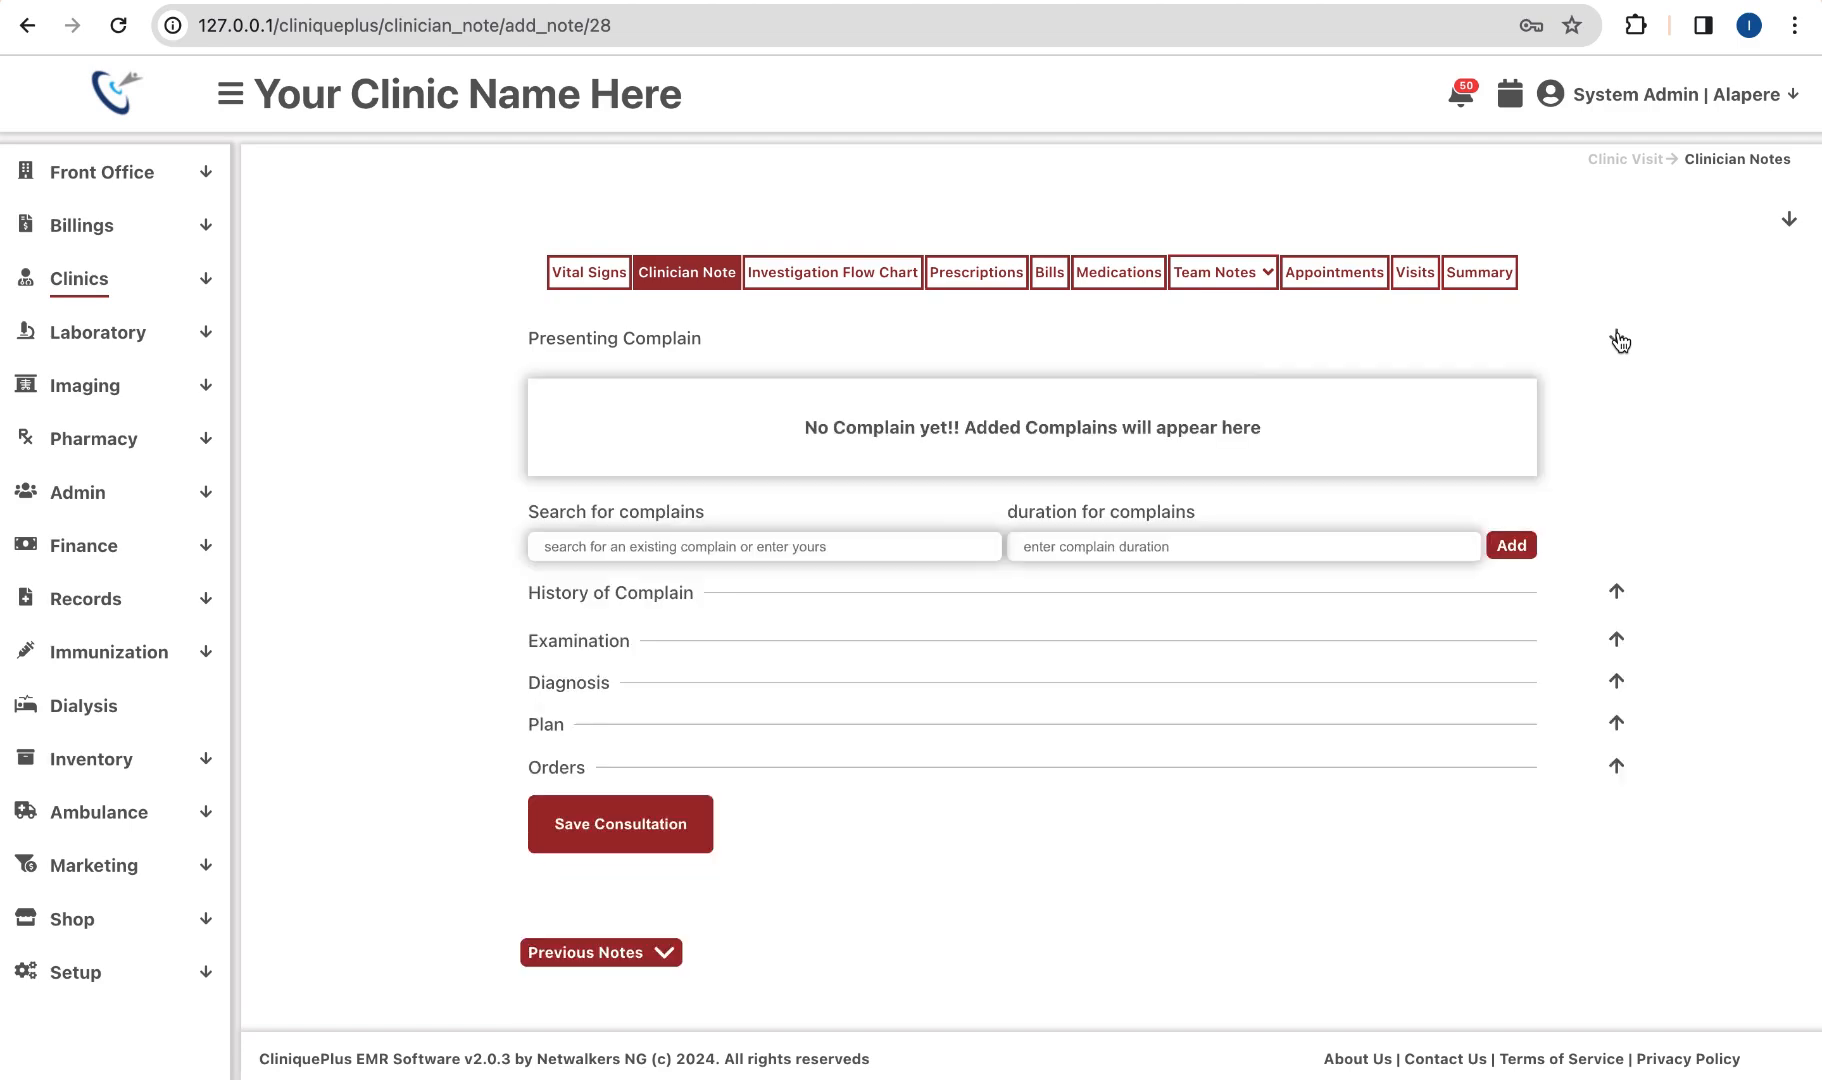
pyautogui.click(902, 545)
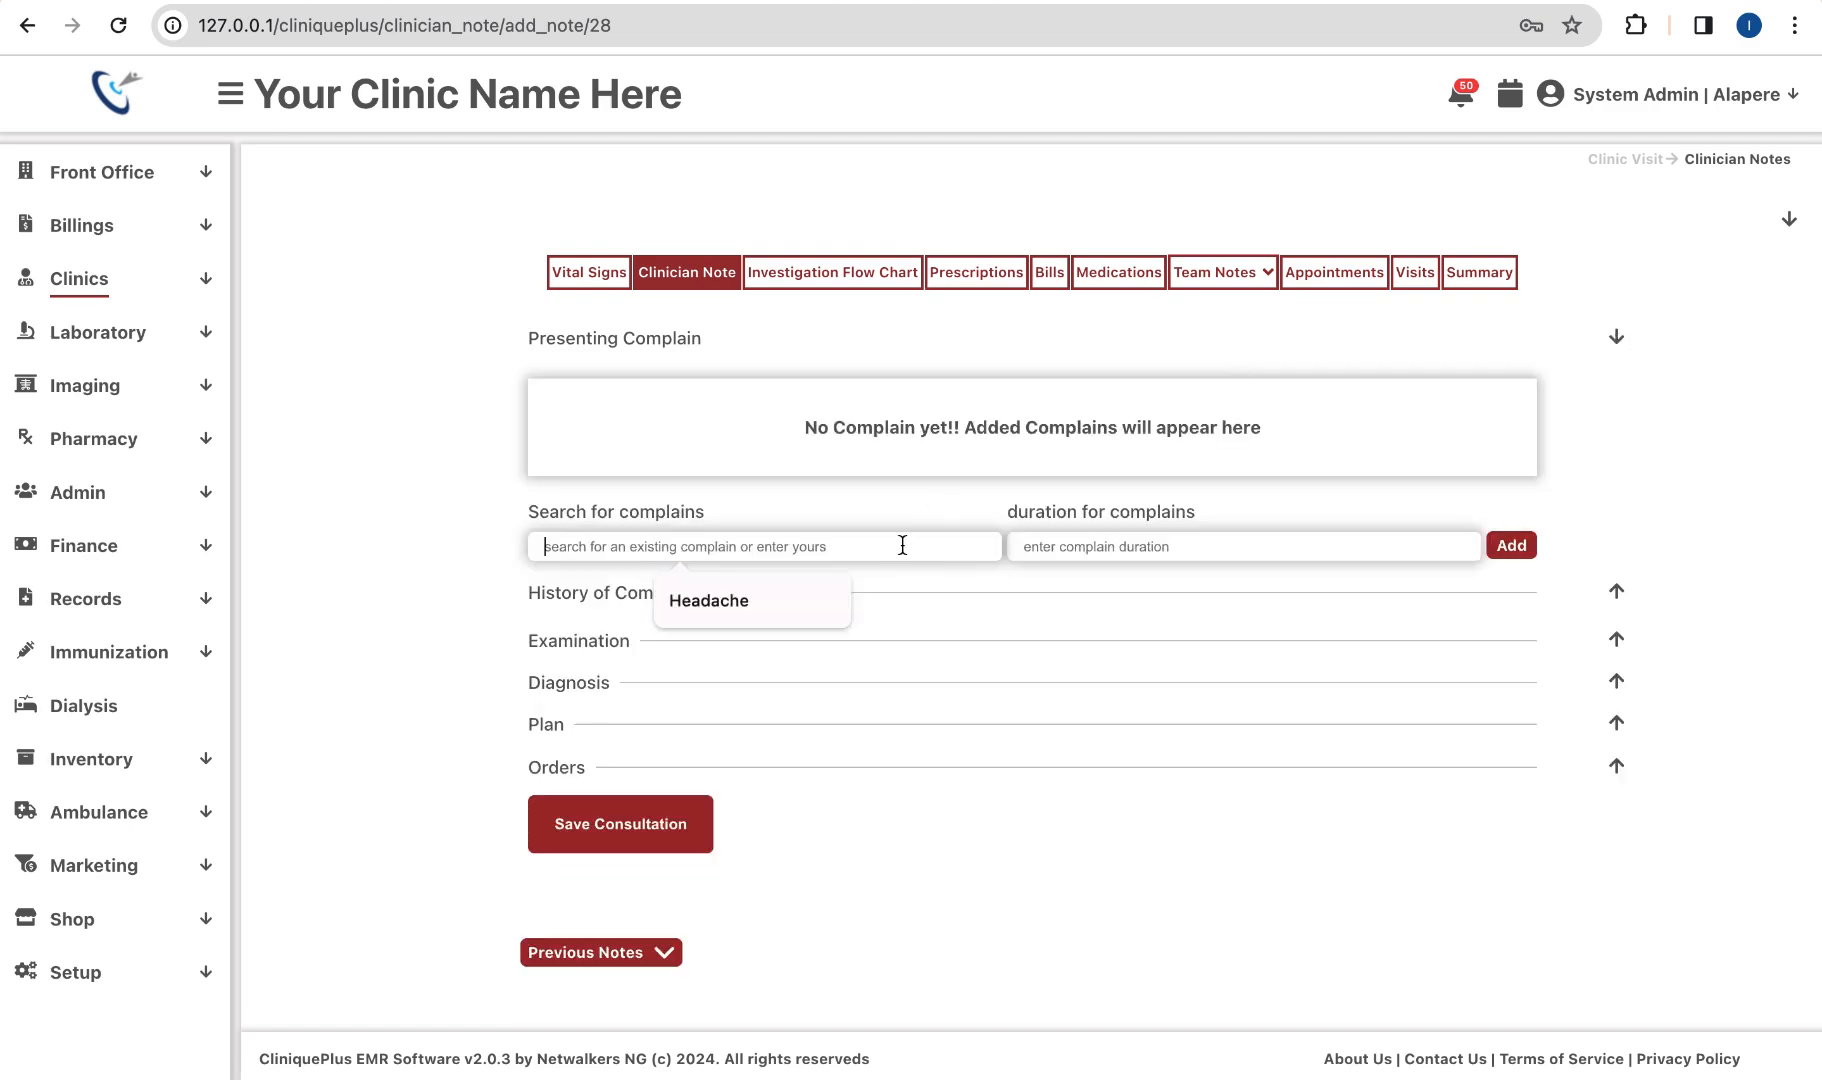
pyautogui.write('f')
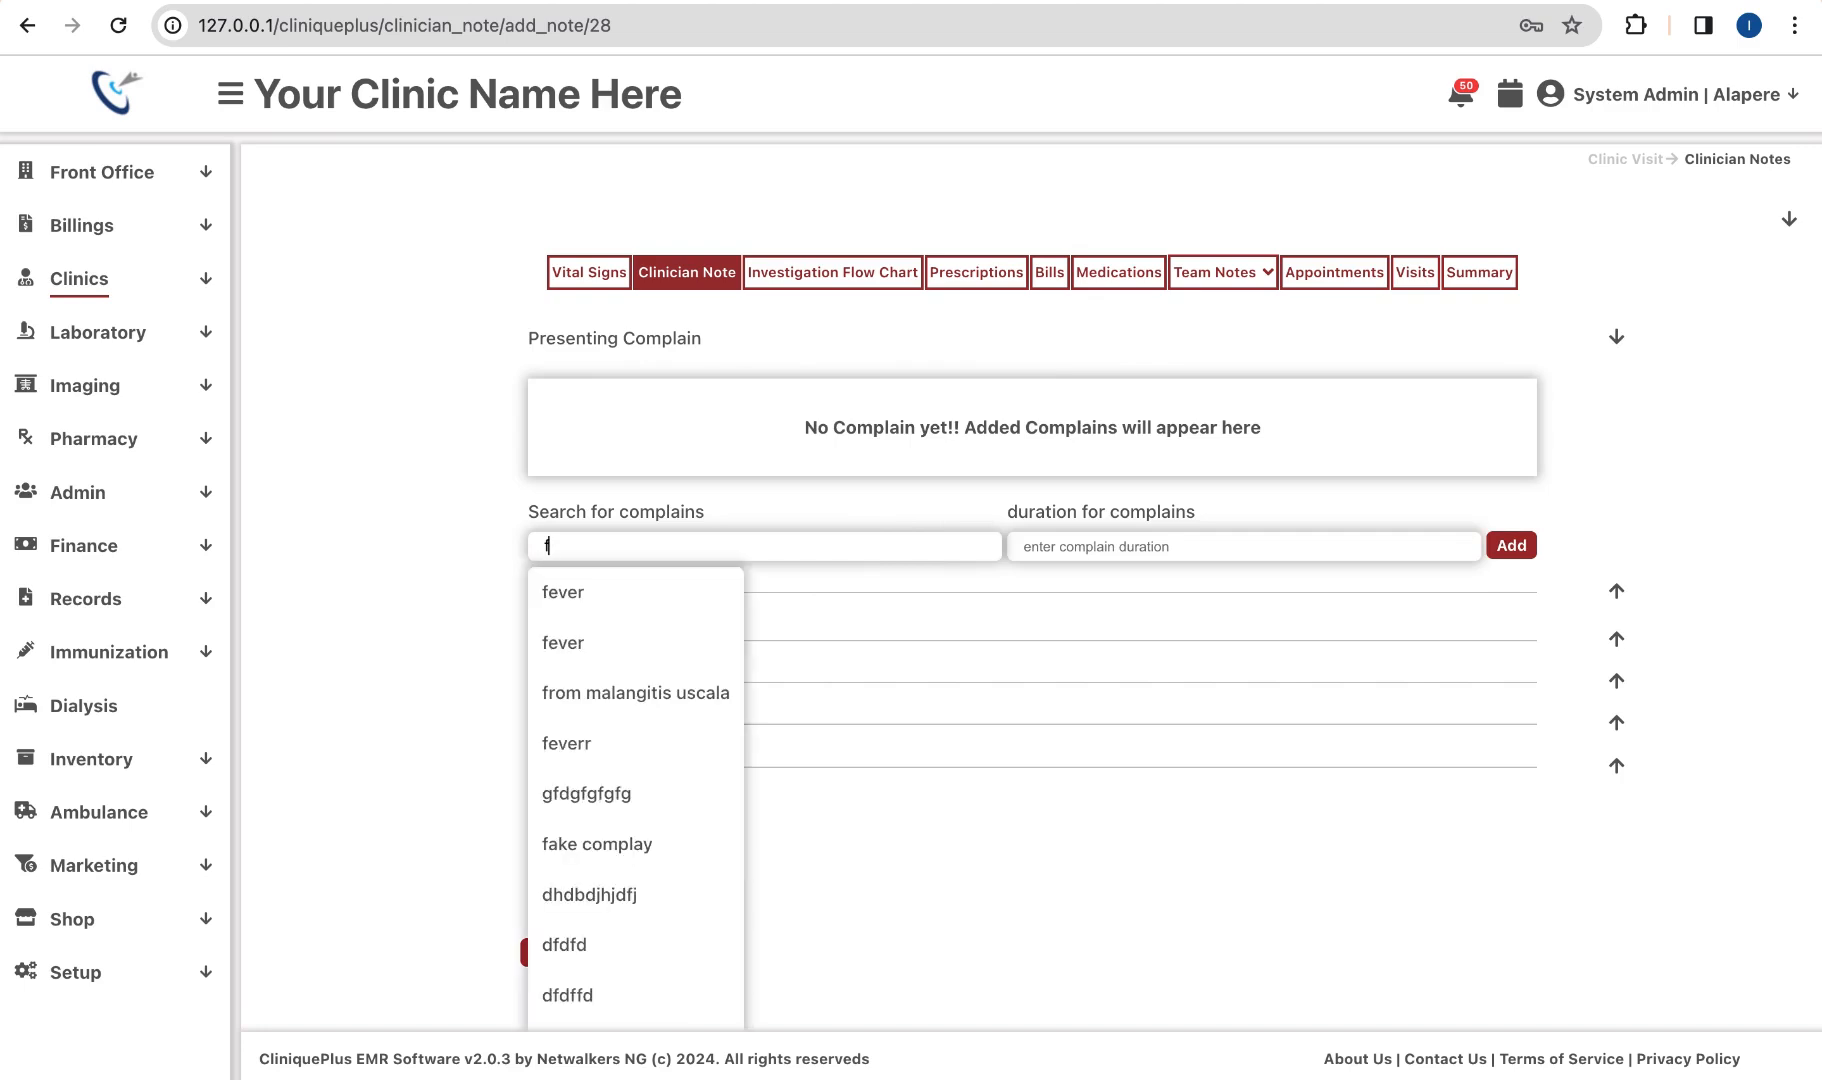
pyautogui.write('ever')
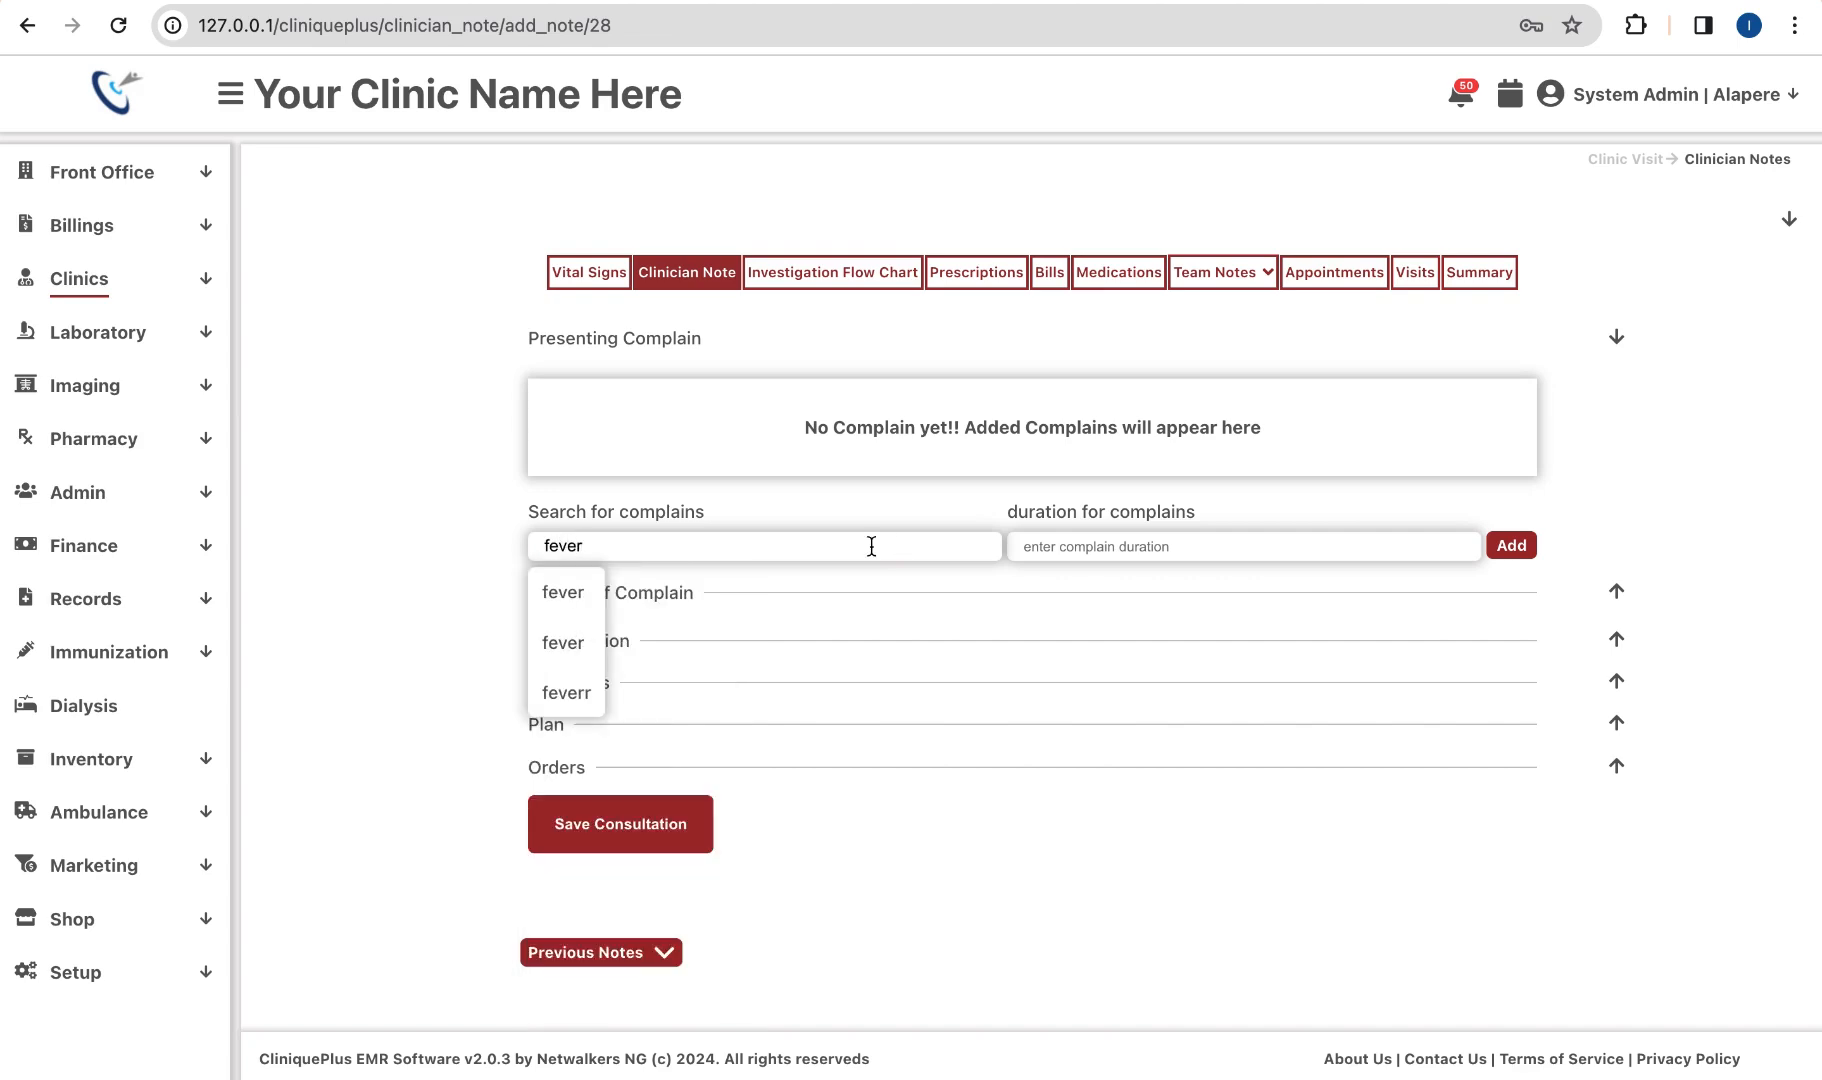
pyautogui.click(595, 598)
pyautogui.click(1090, 549)
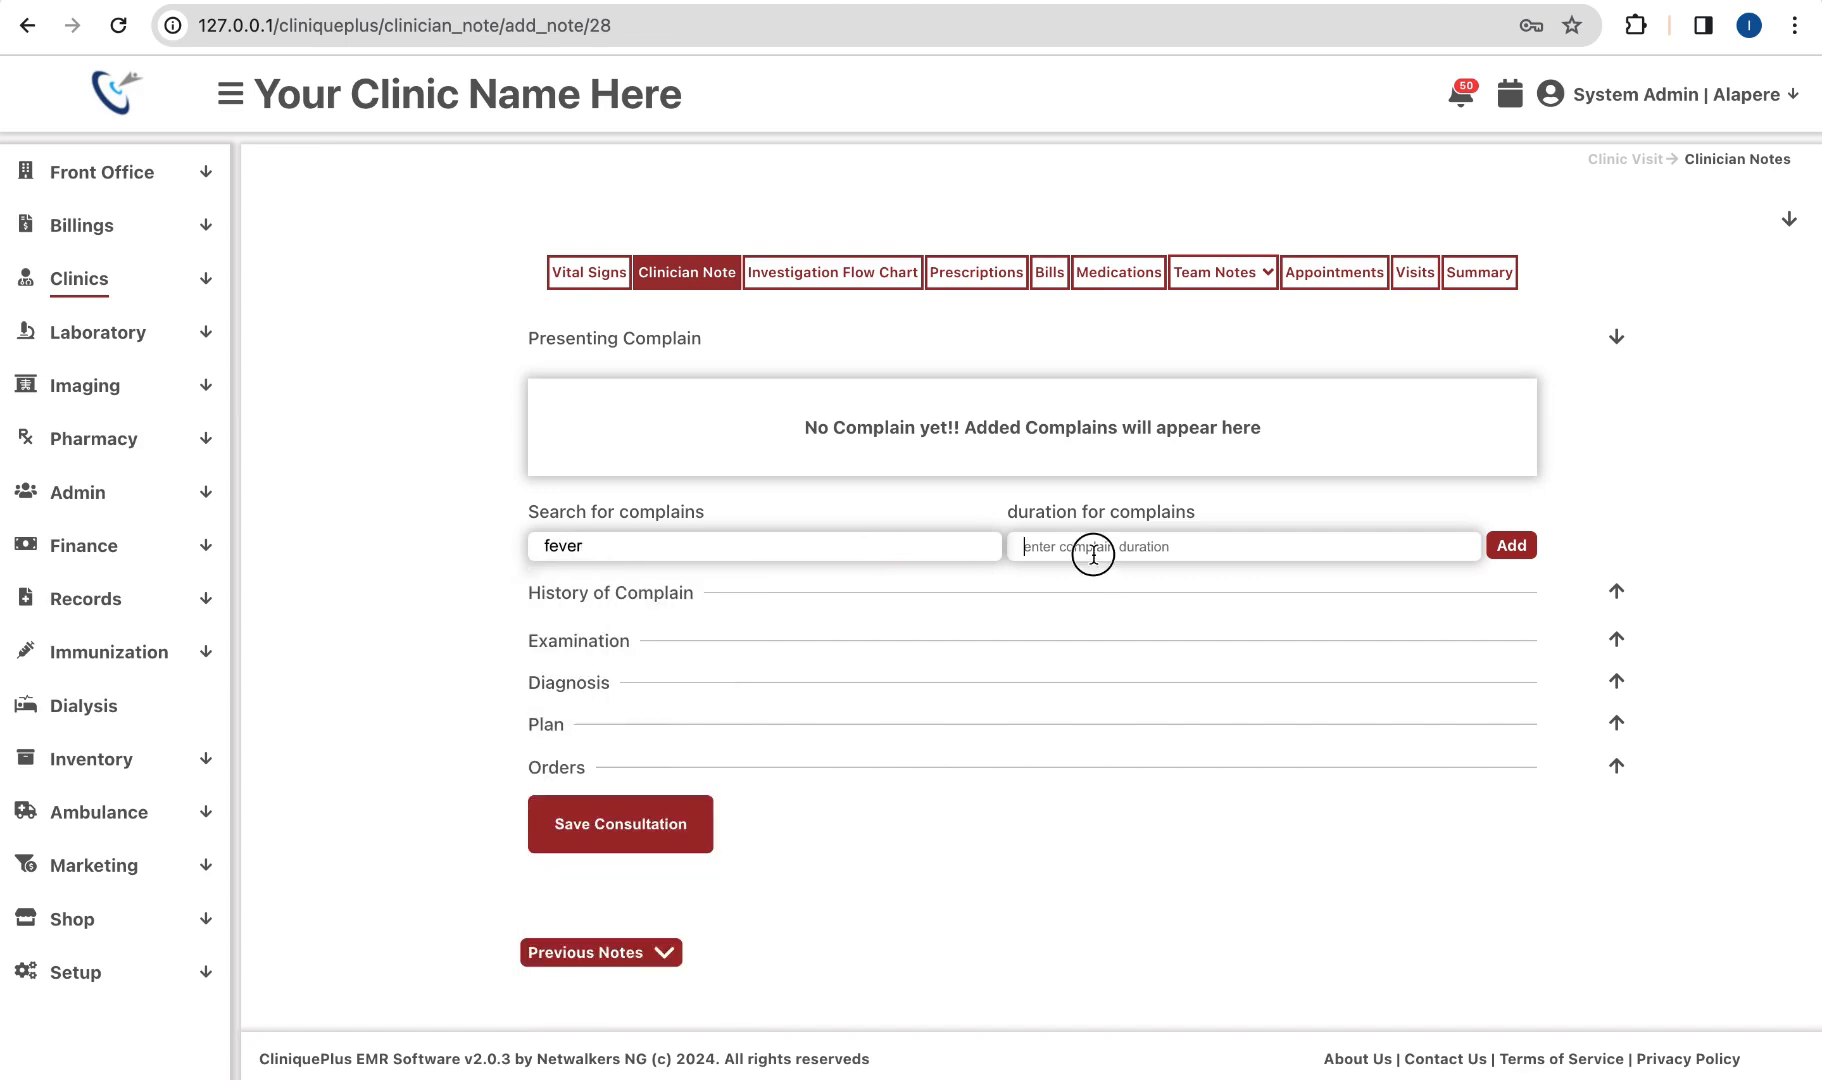
pyautogui.write('1/')
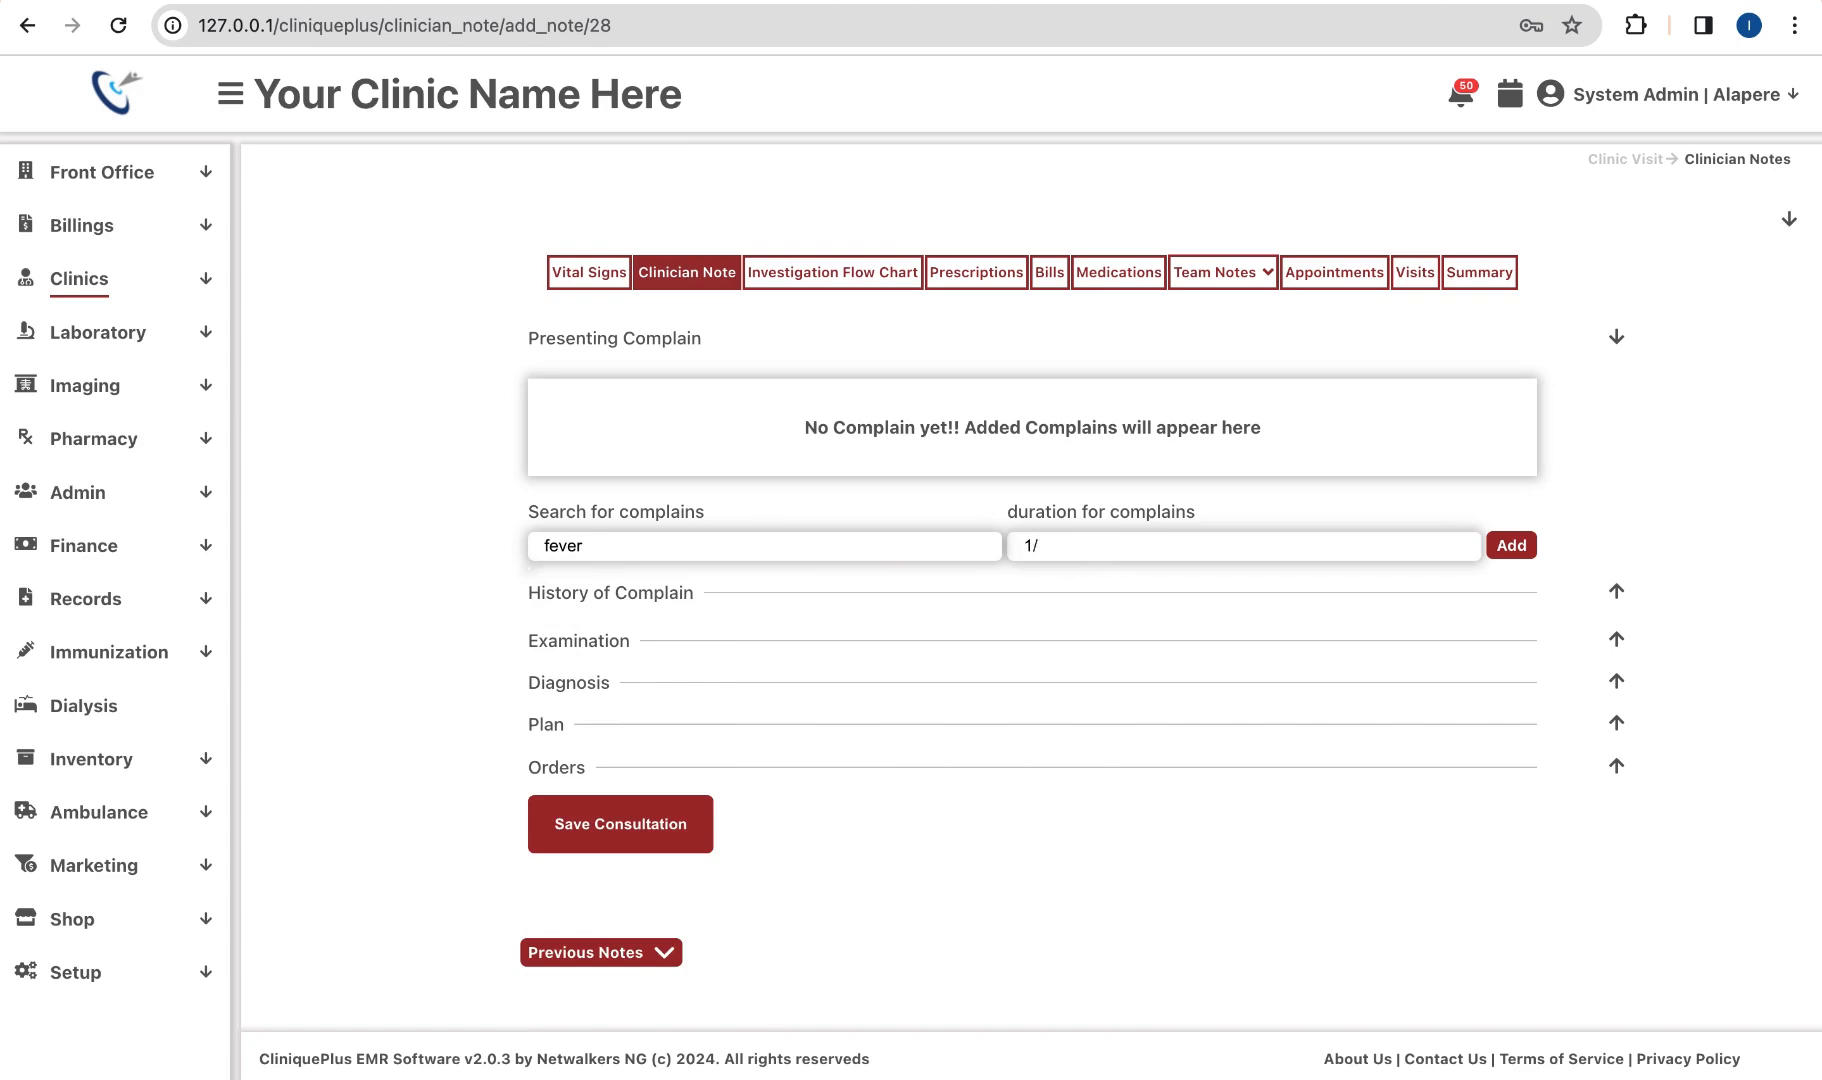
pyautogui.write('7')
pyautogui.click(1511, 545)
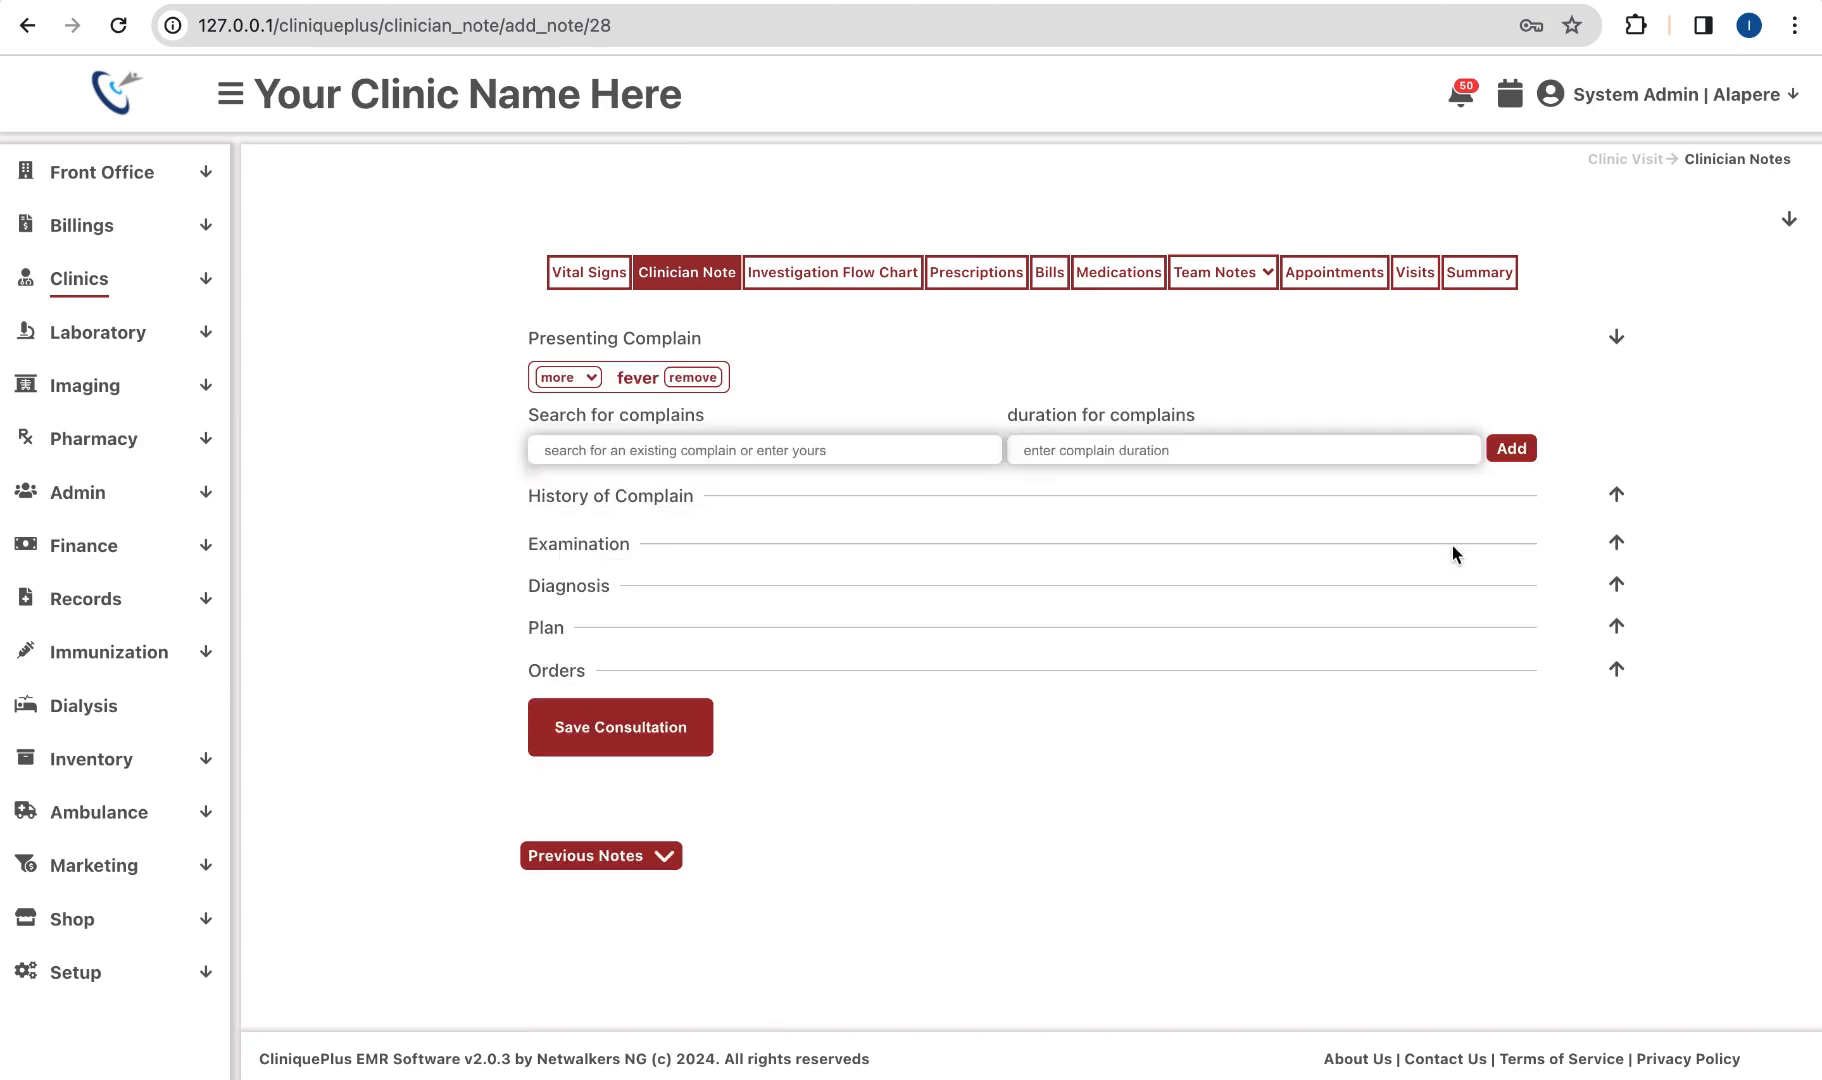
# Step: Add Headache with duration 2/7 to the presenting complaints
pyautogui.click(858, 445)
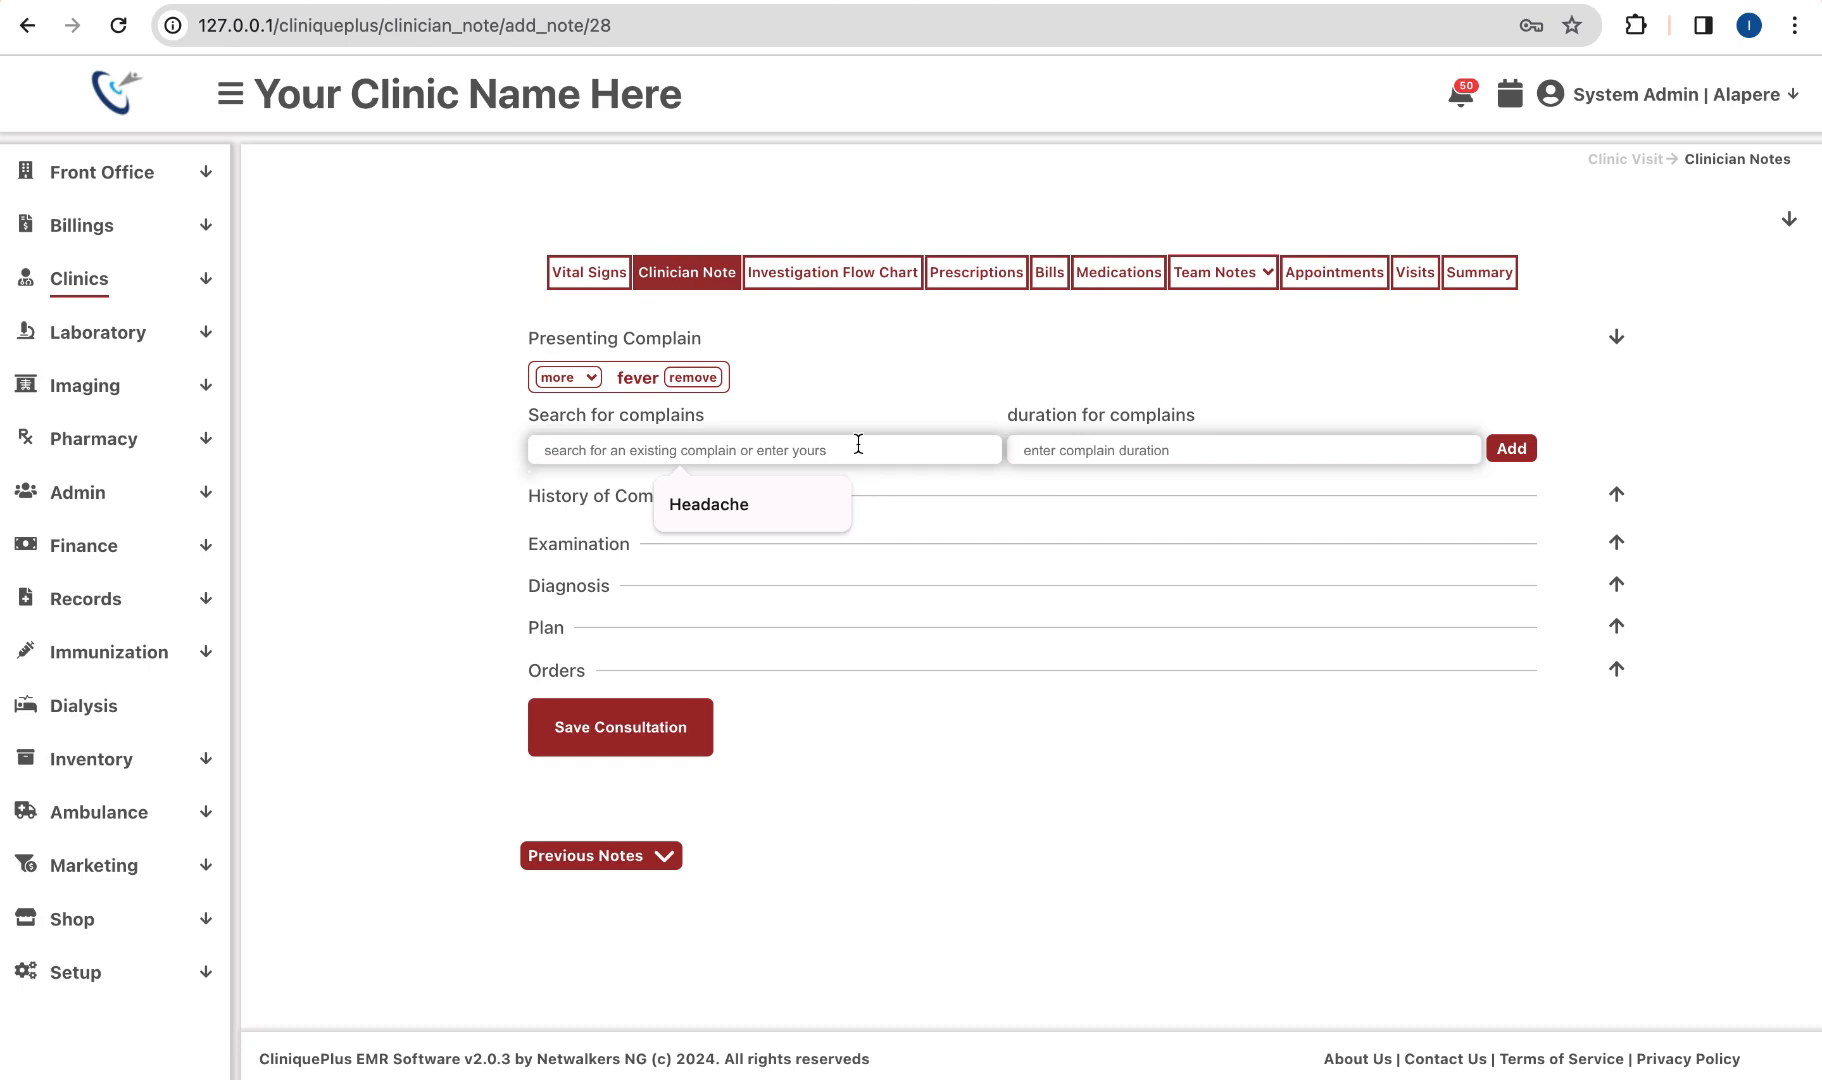
pyautogui.write('head')
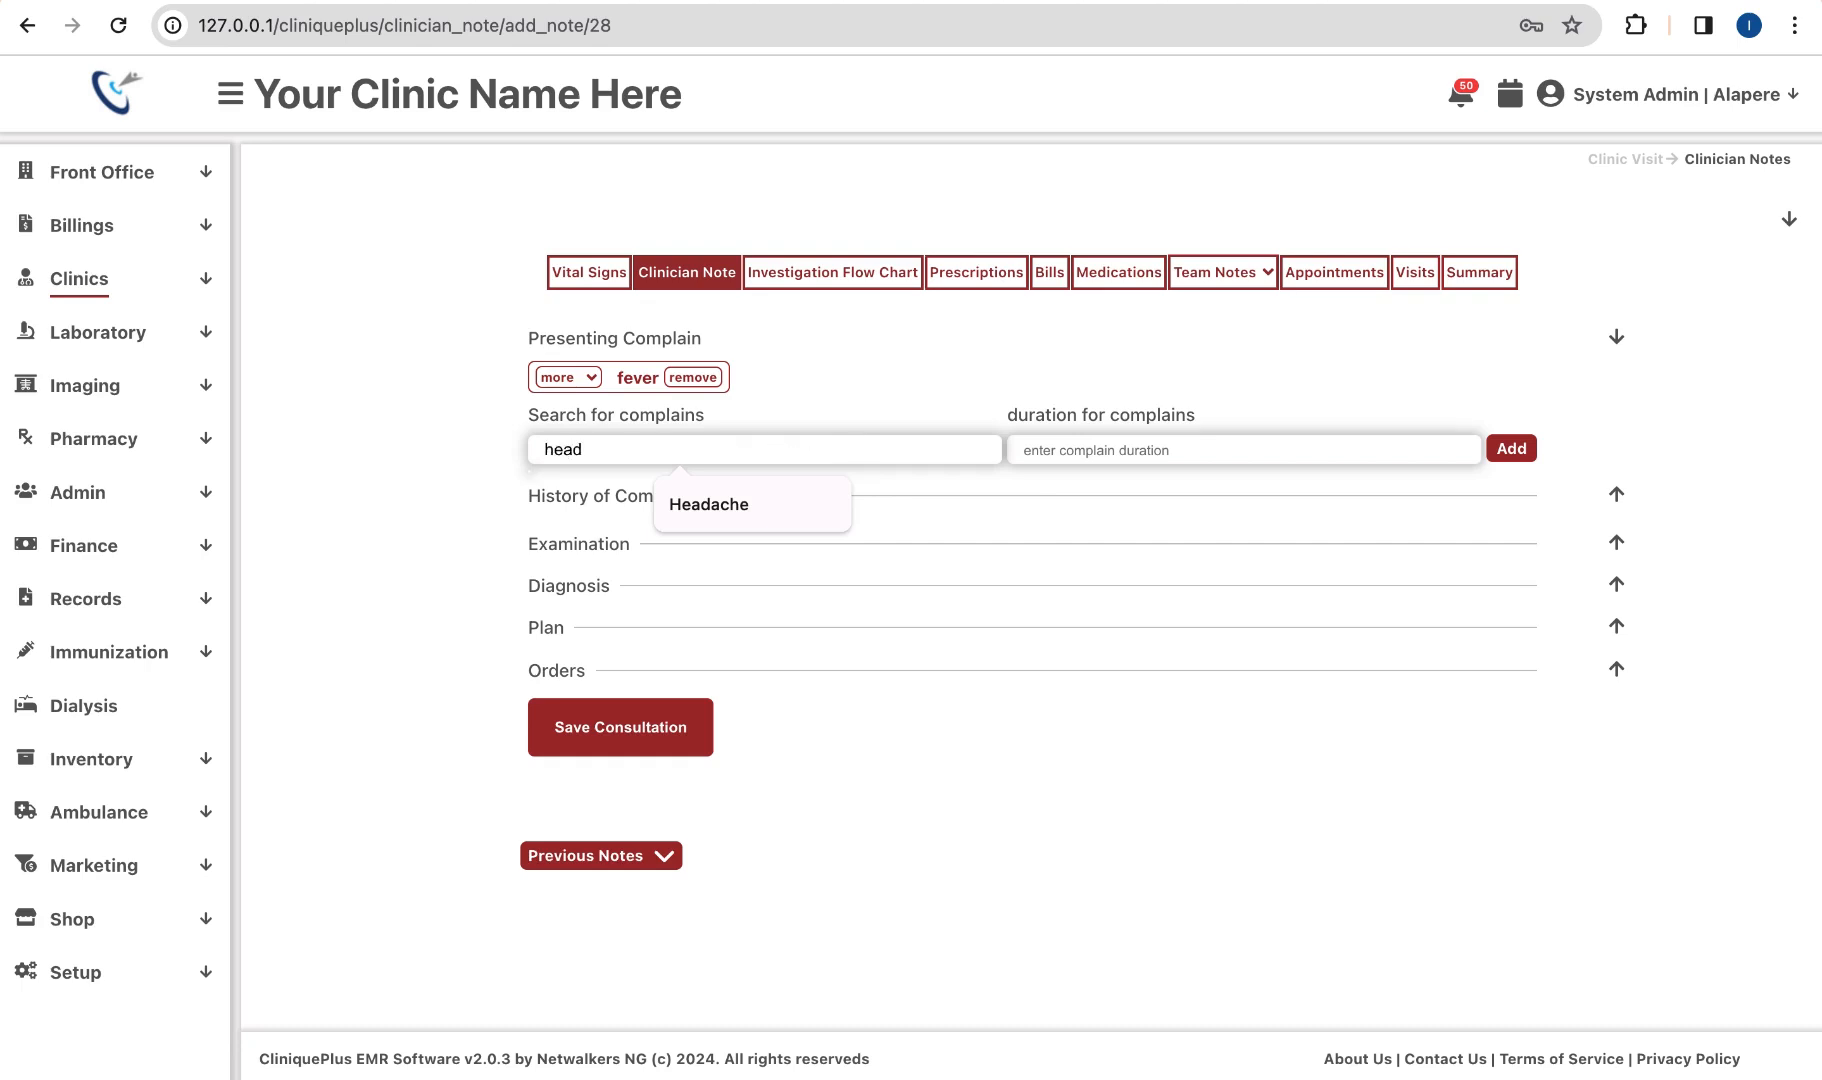
pyautogui.click(858, 447)
pyautogui.click(624, 497)
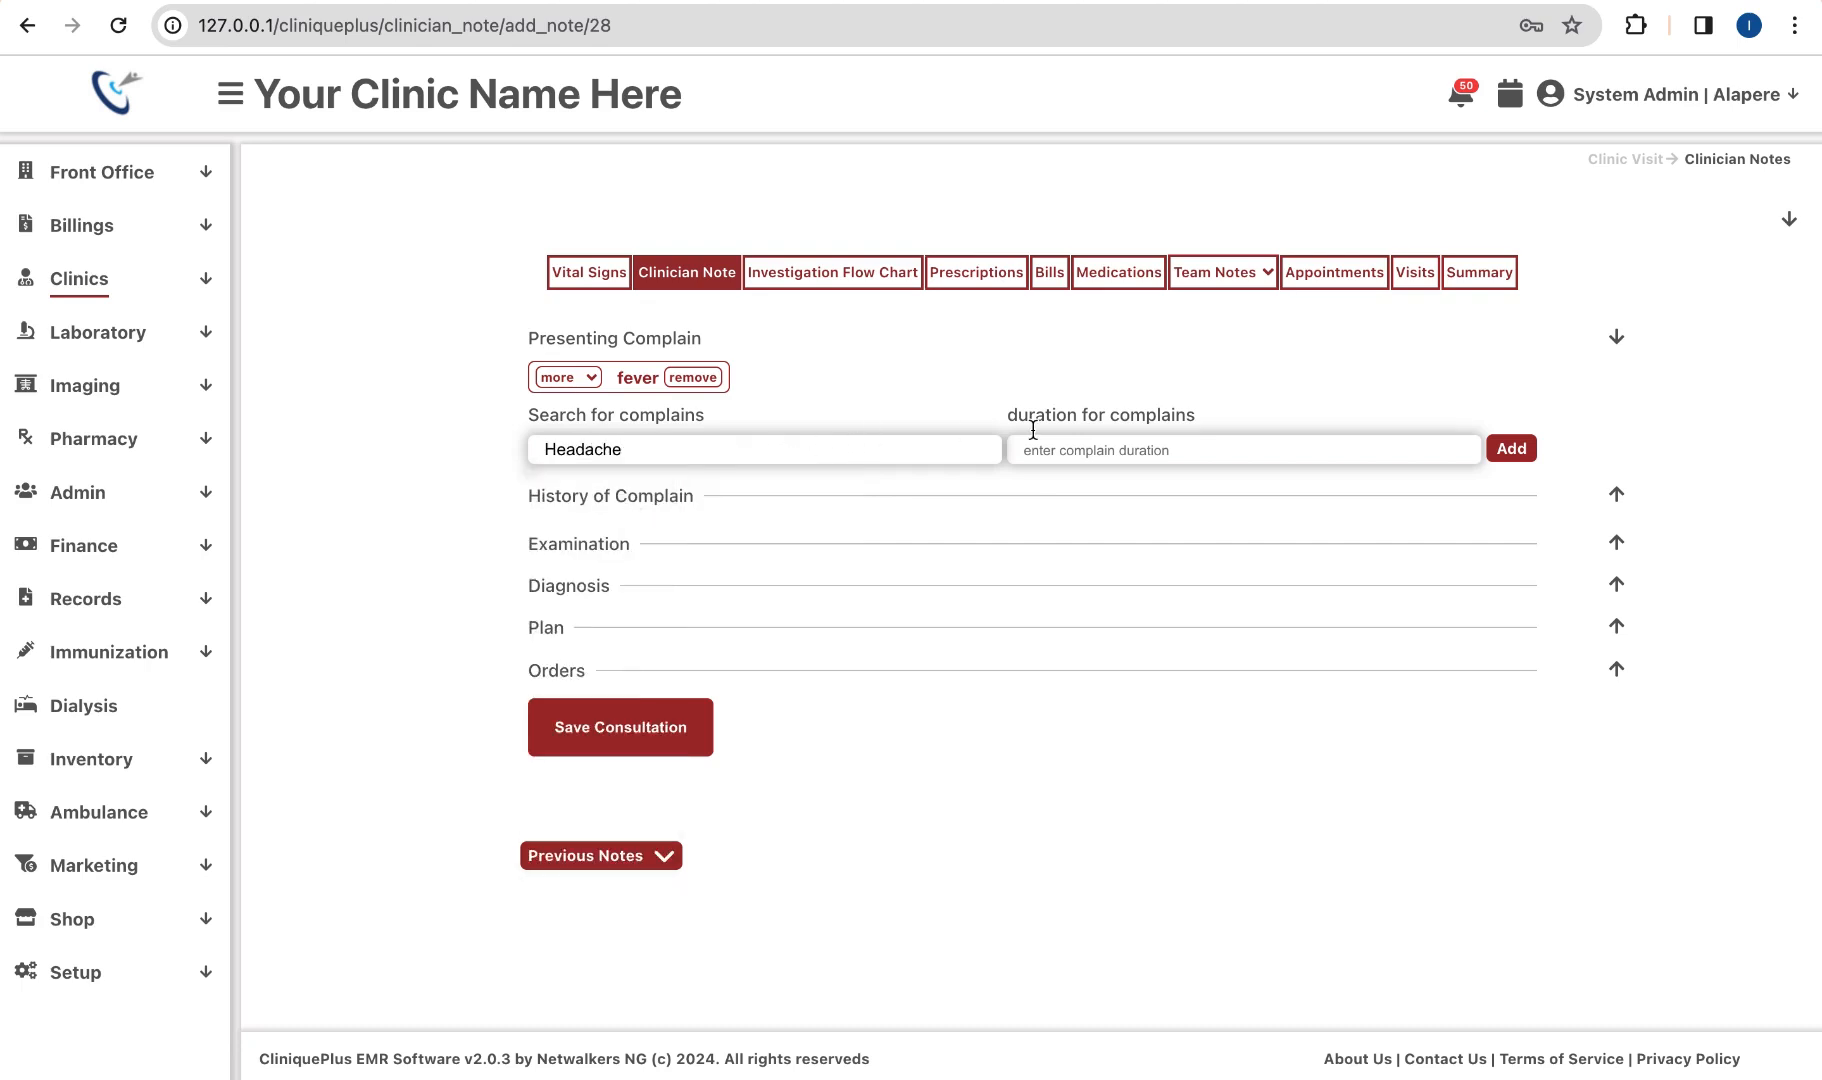
pyautogui.click(1095, 451)
pyautogui.write('1/')
pyautogui.press('BackSpace')
pyautogui.press('BackSpace')
pyautogui.write('2/7')
pyautogui.click(1512, 449)
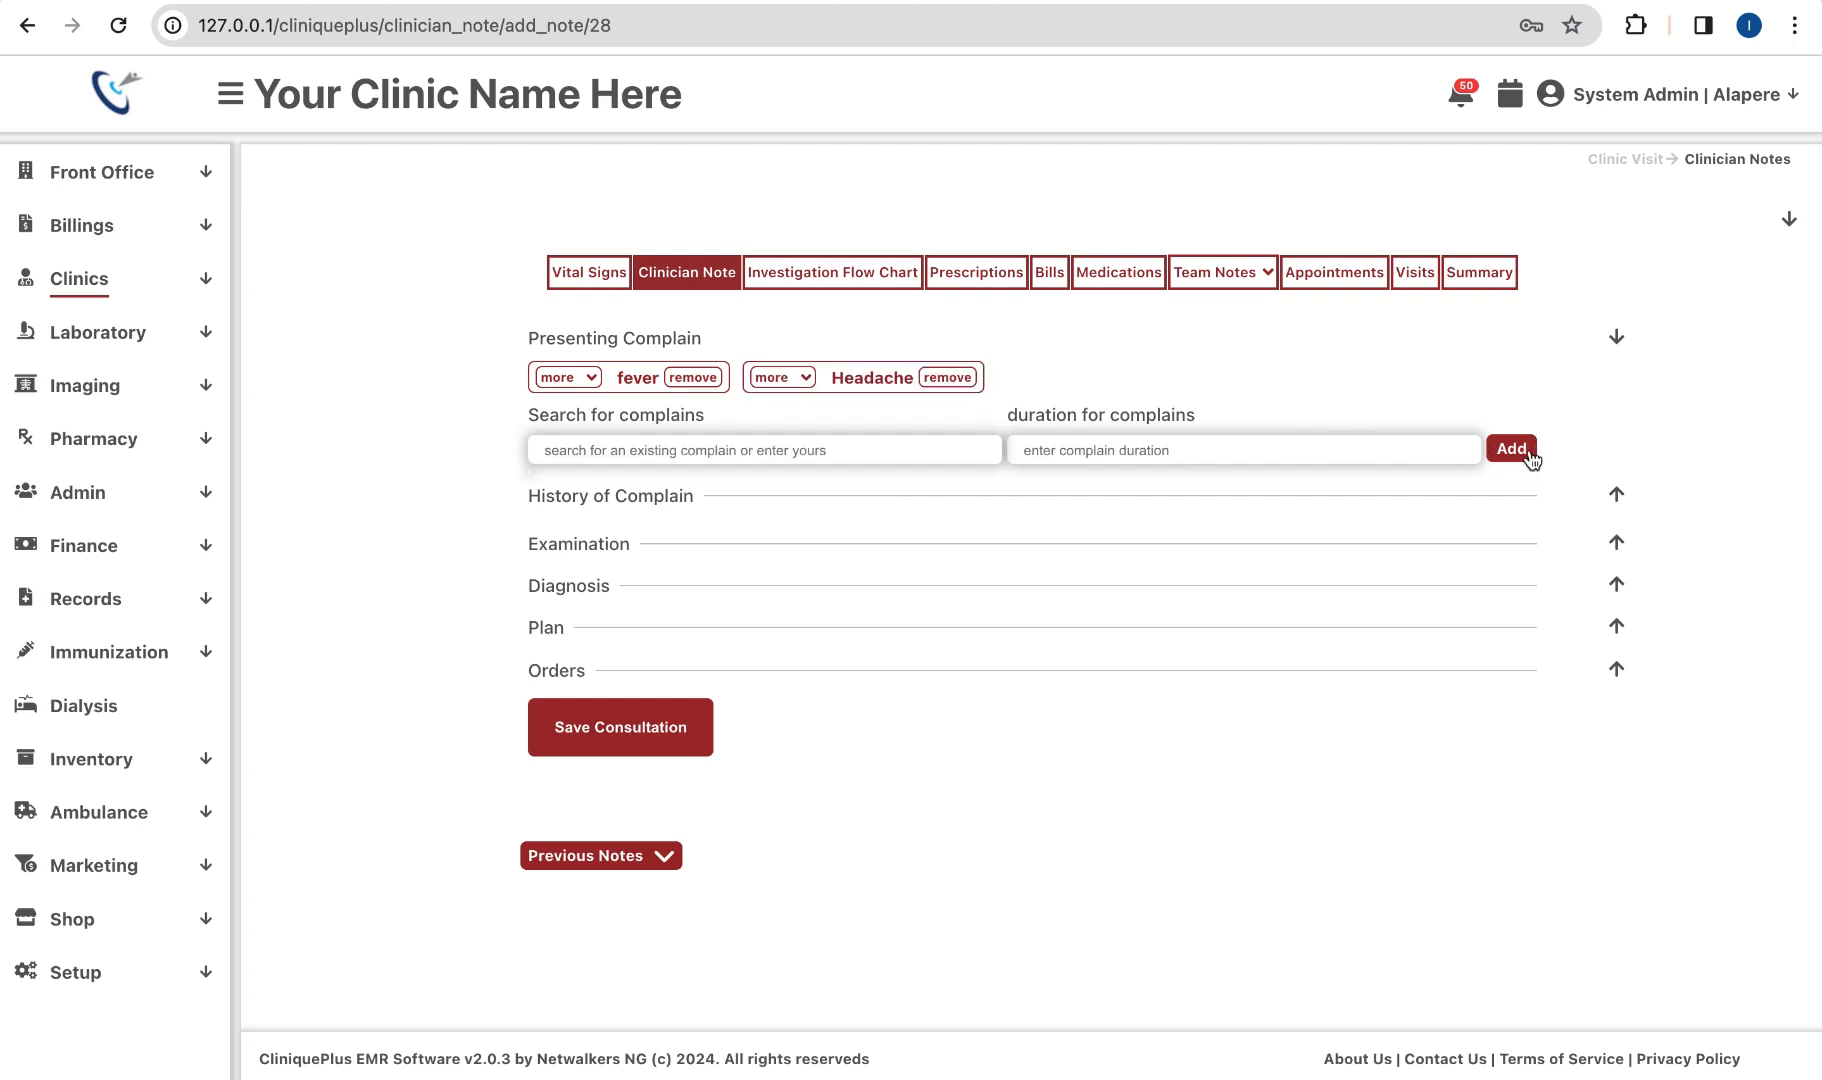
# Step: Create the unlisted complaint 'new complain not exist' and add it with duration 2/52
pyautogui.click(959, 453)
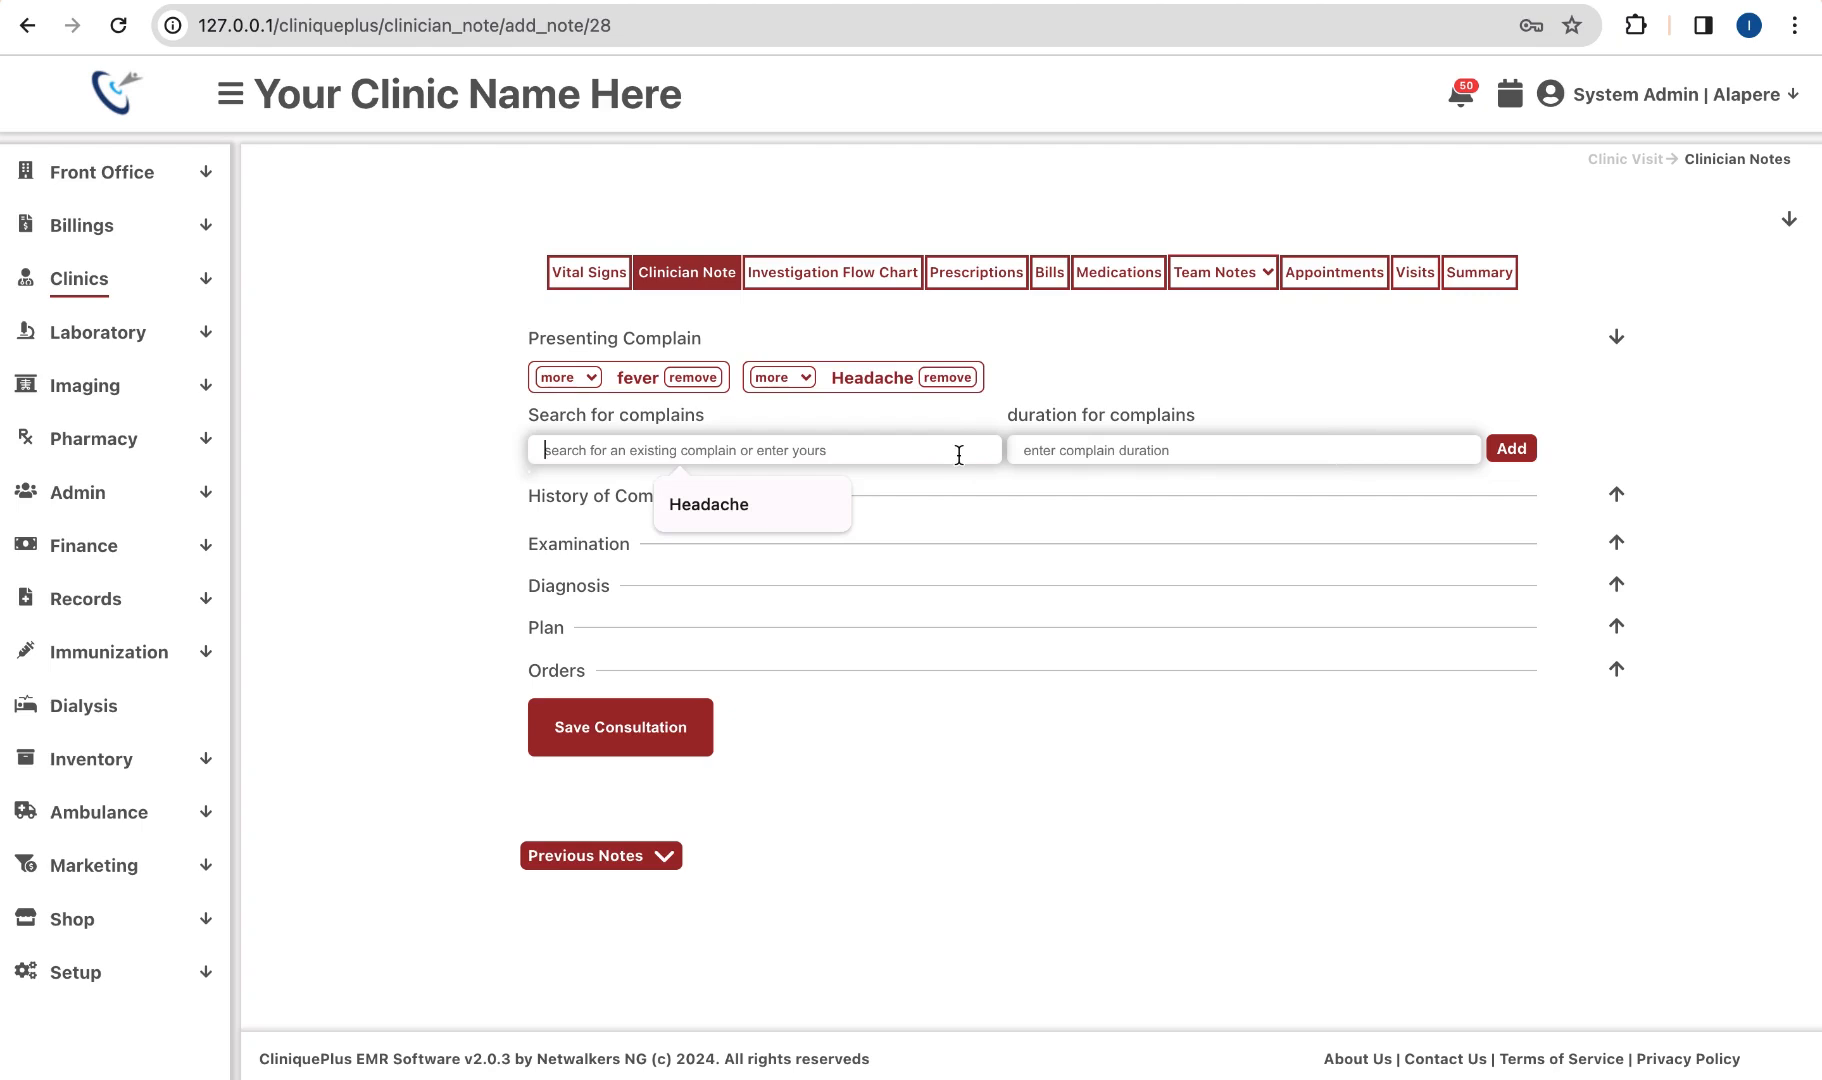
pyautogui.write('new ')
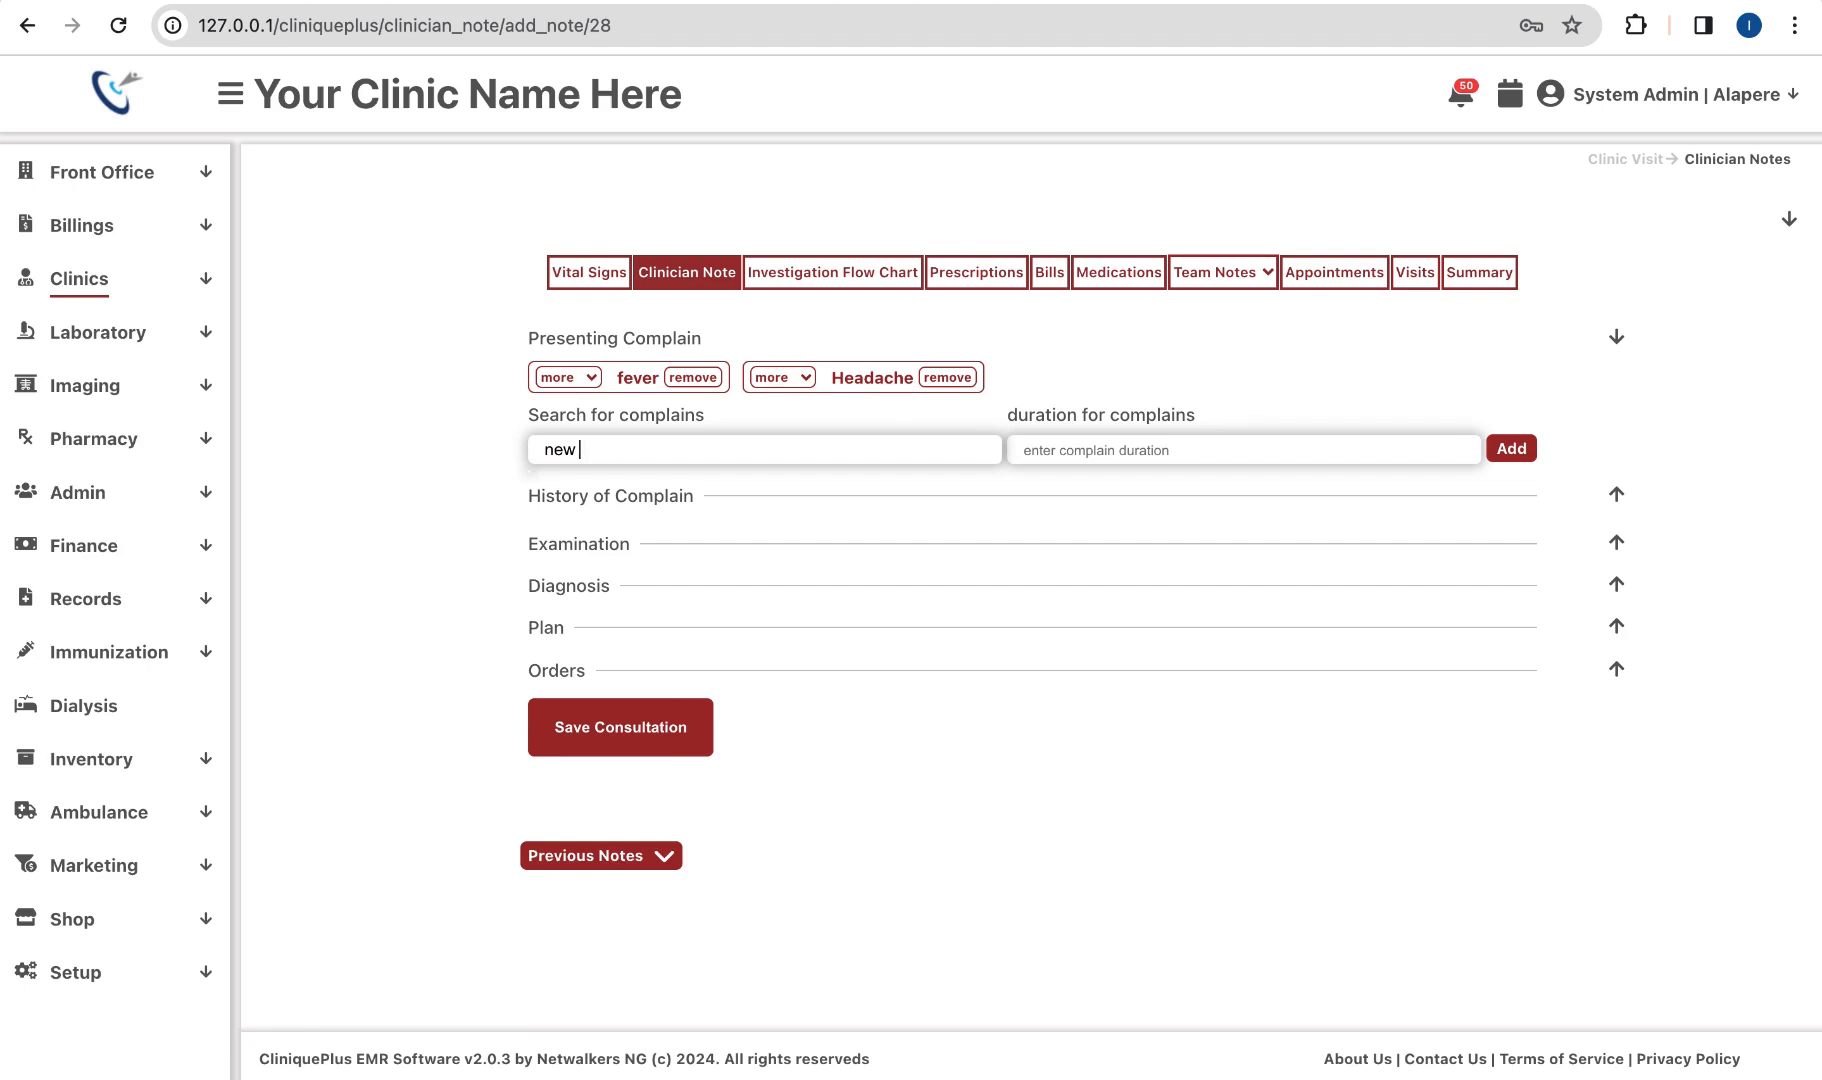
pyautogui.write('compla')
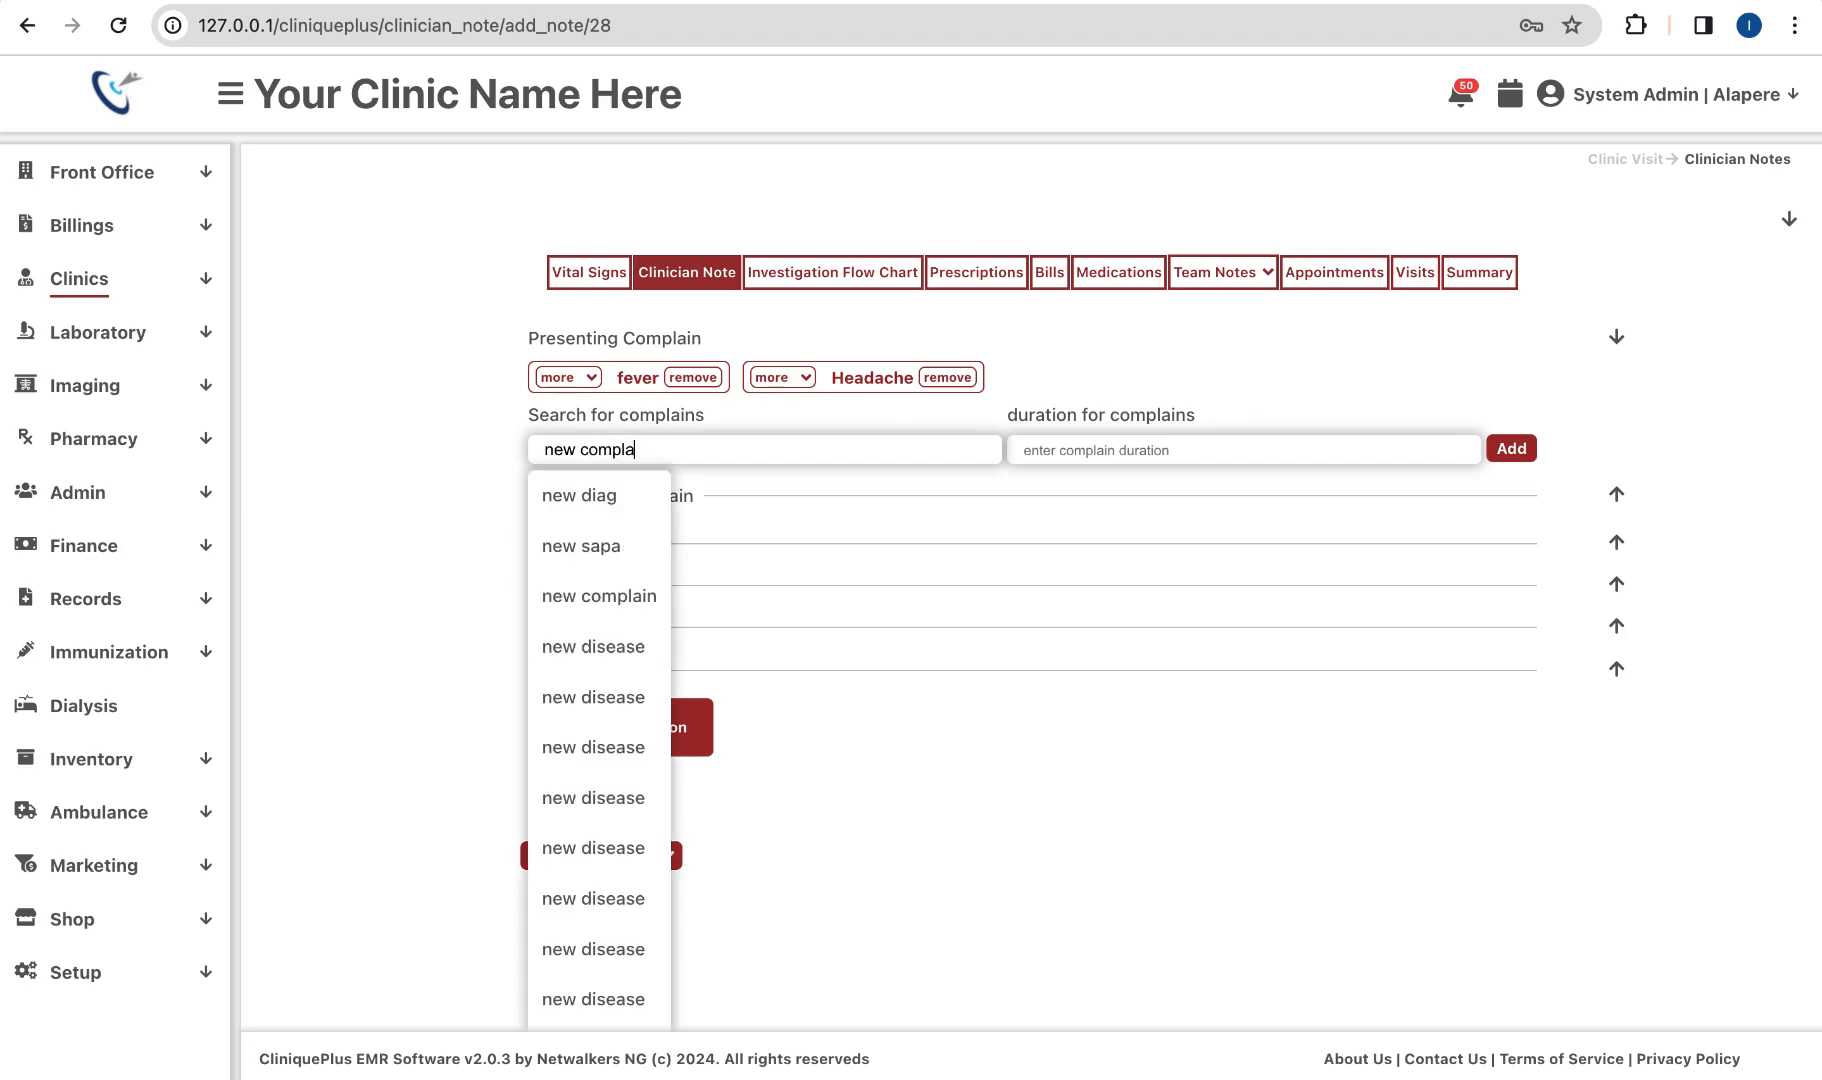
pyautogui.write('in')
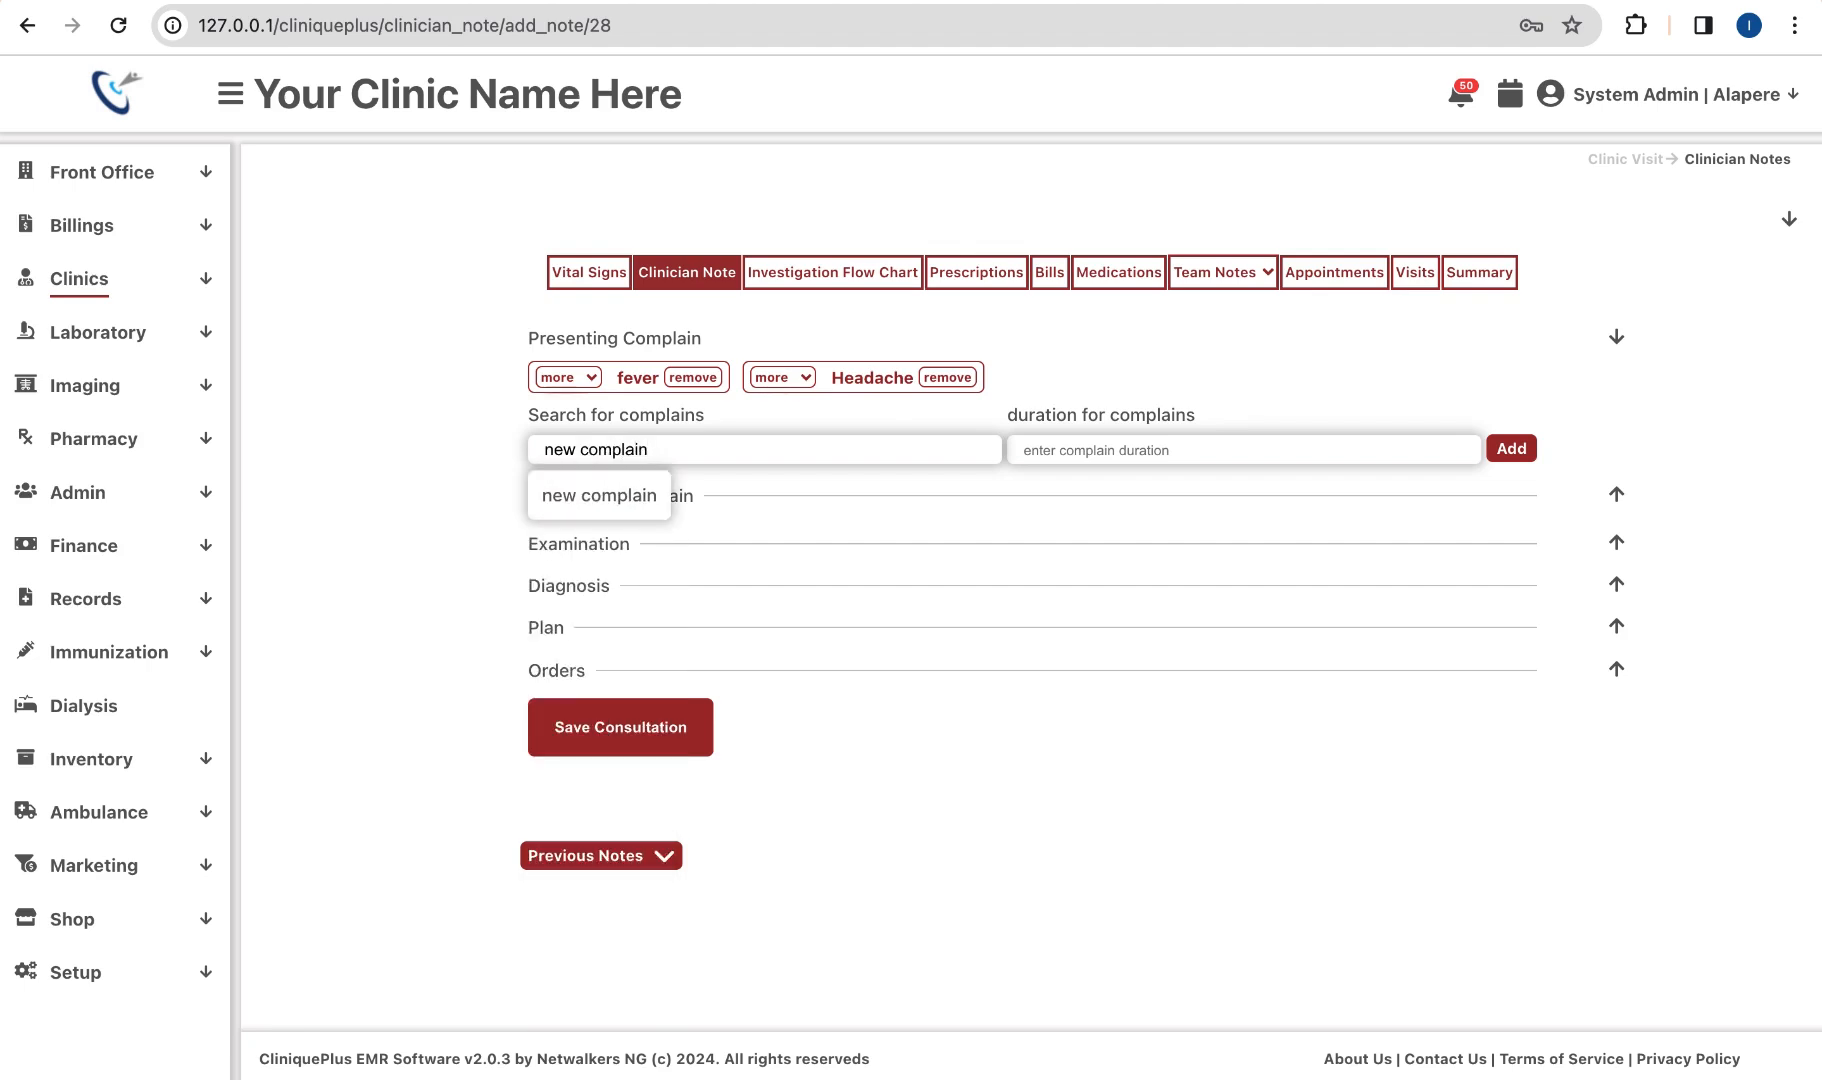
pyautogui.write(' not exit')
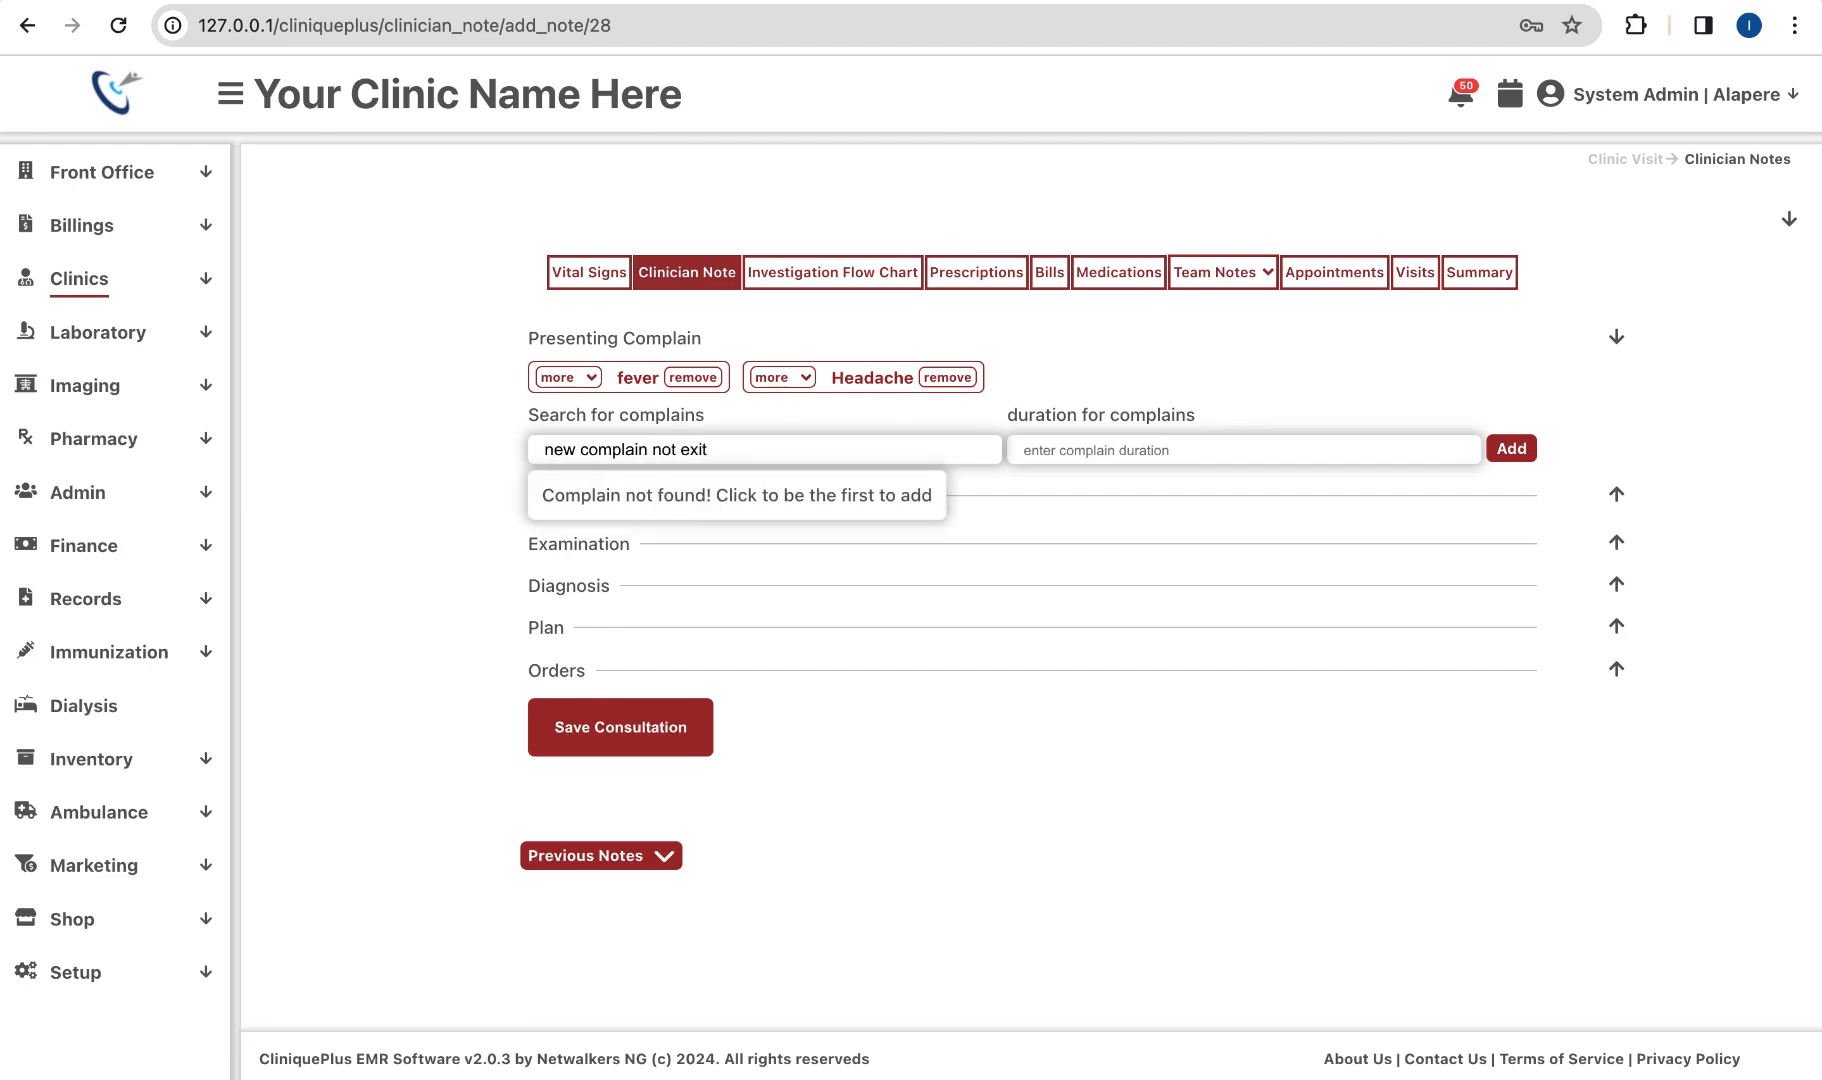
pyautogui.press('BackSpace')
pyautogui.write('st')
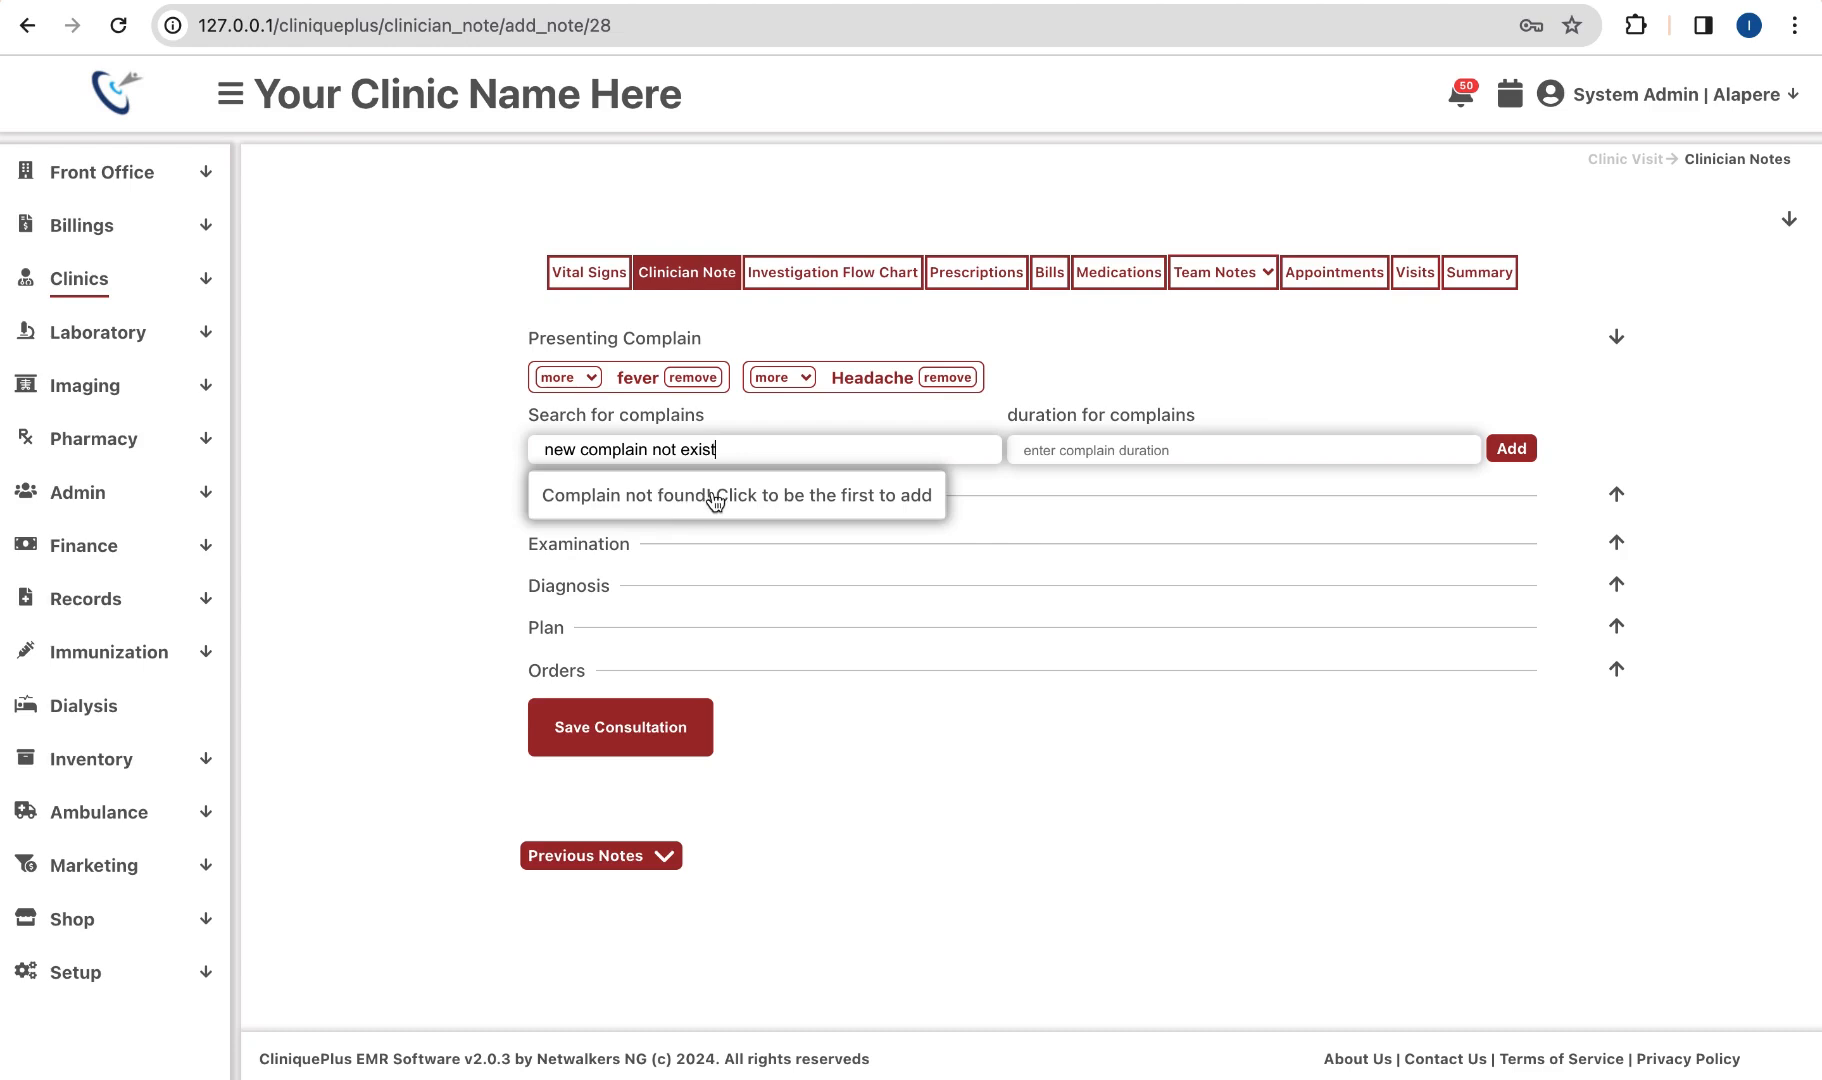
pyautogui.scroll(5, 715, 500)
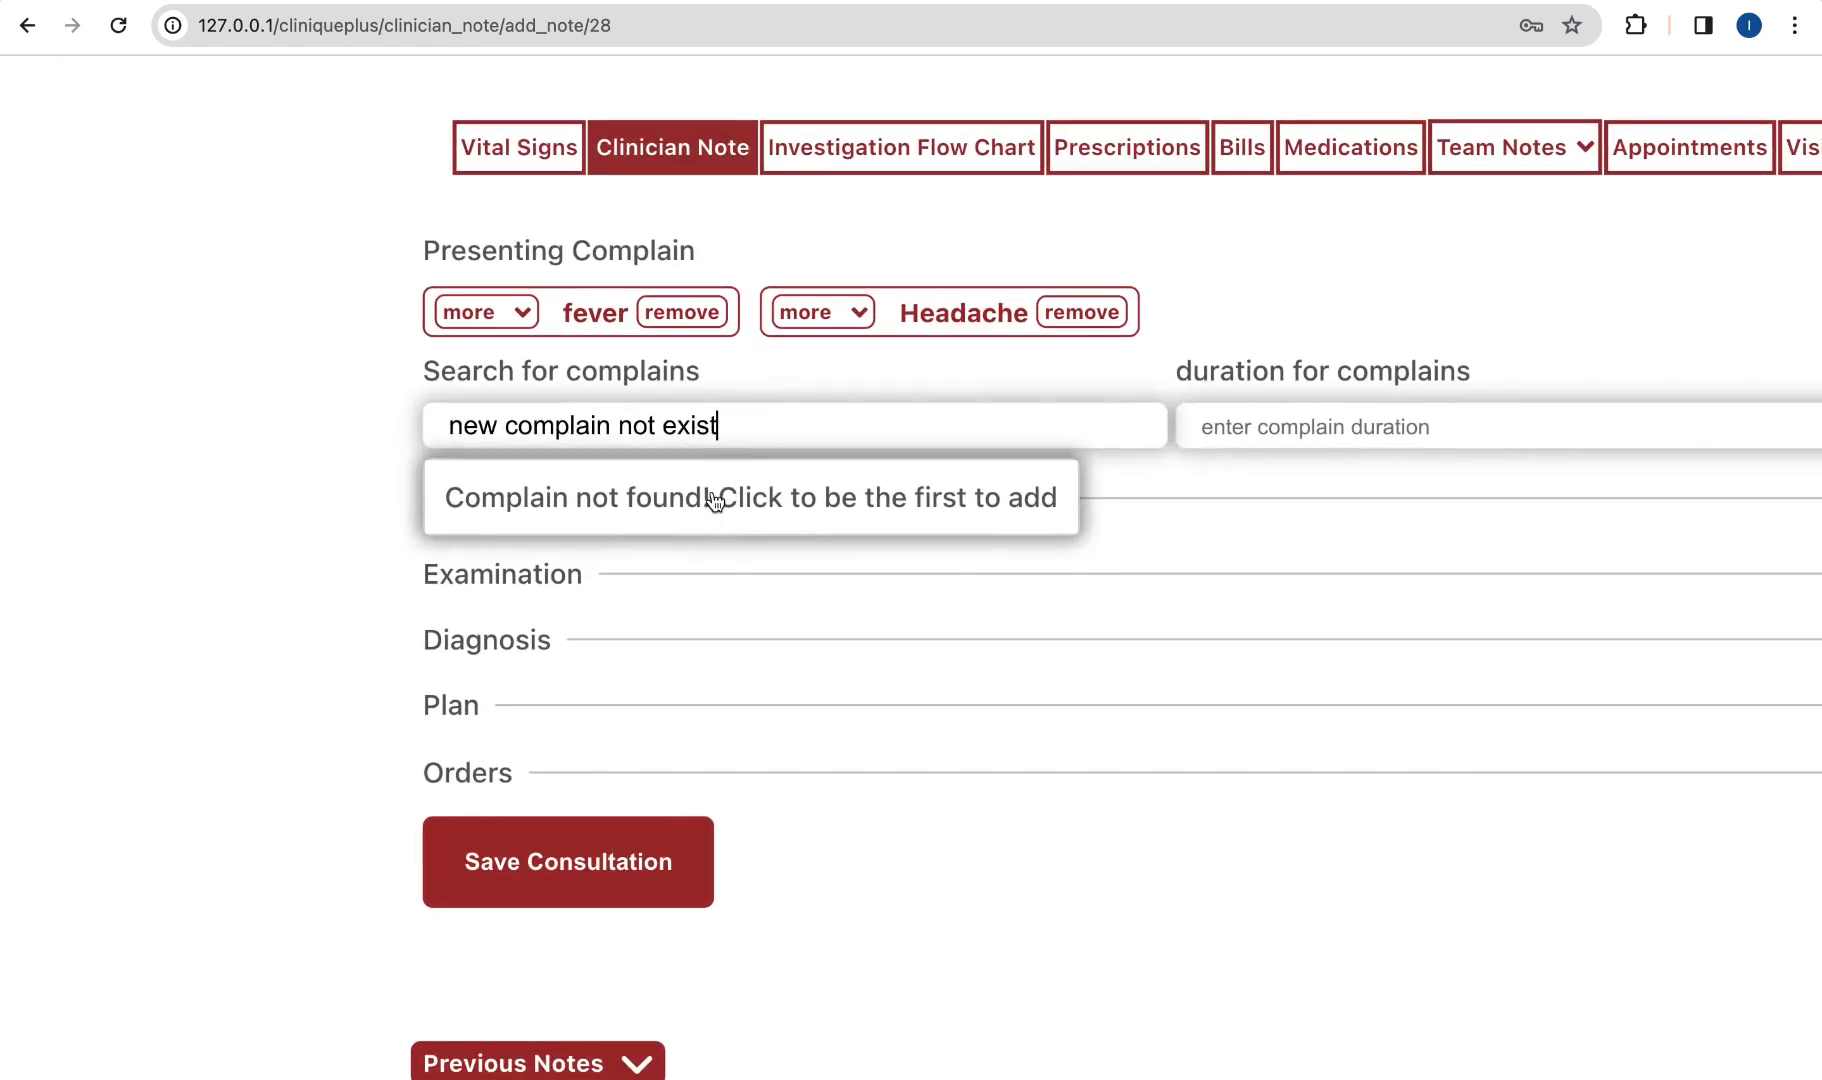
pyautogui.click(713, 497)
pyautogui.click(1220, 425)
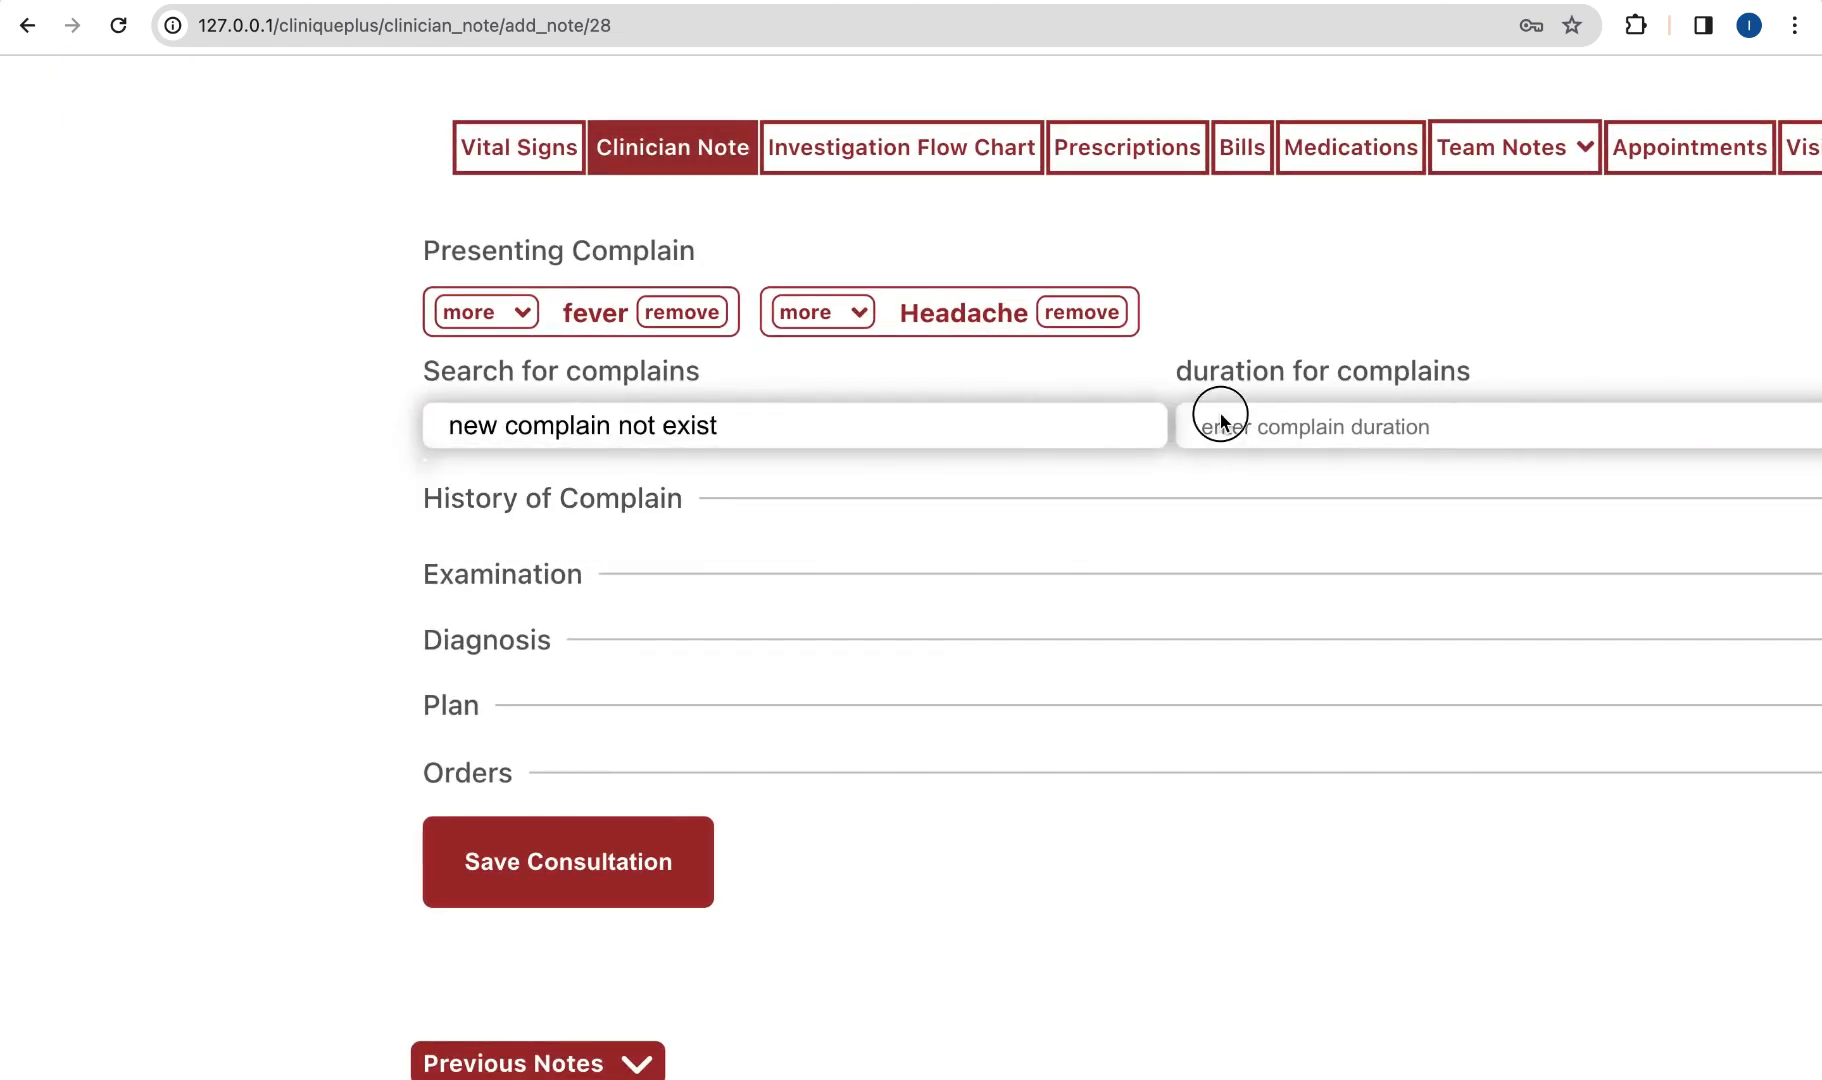
pyautogui.hscroll(2, 1288, 428)
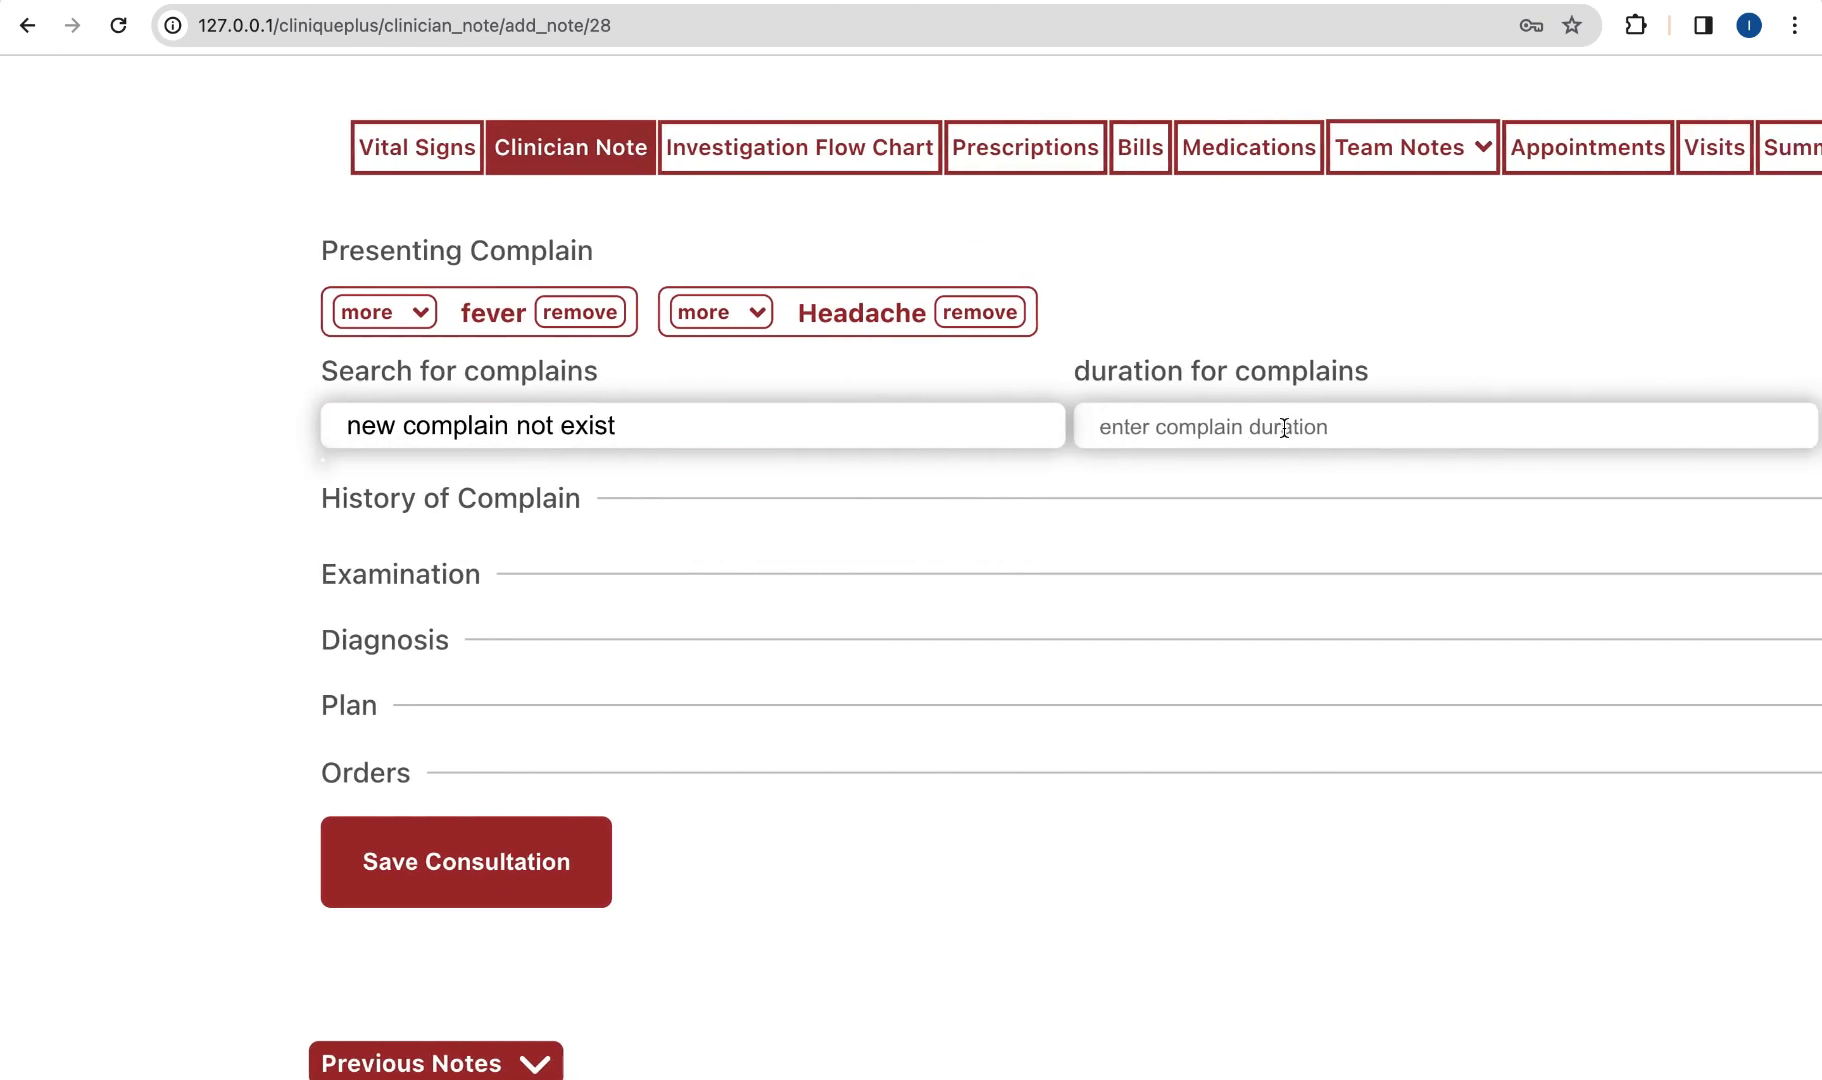
pyautogui.write('2/52')
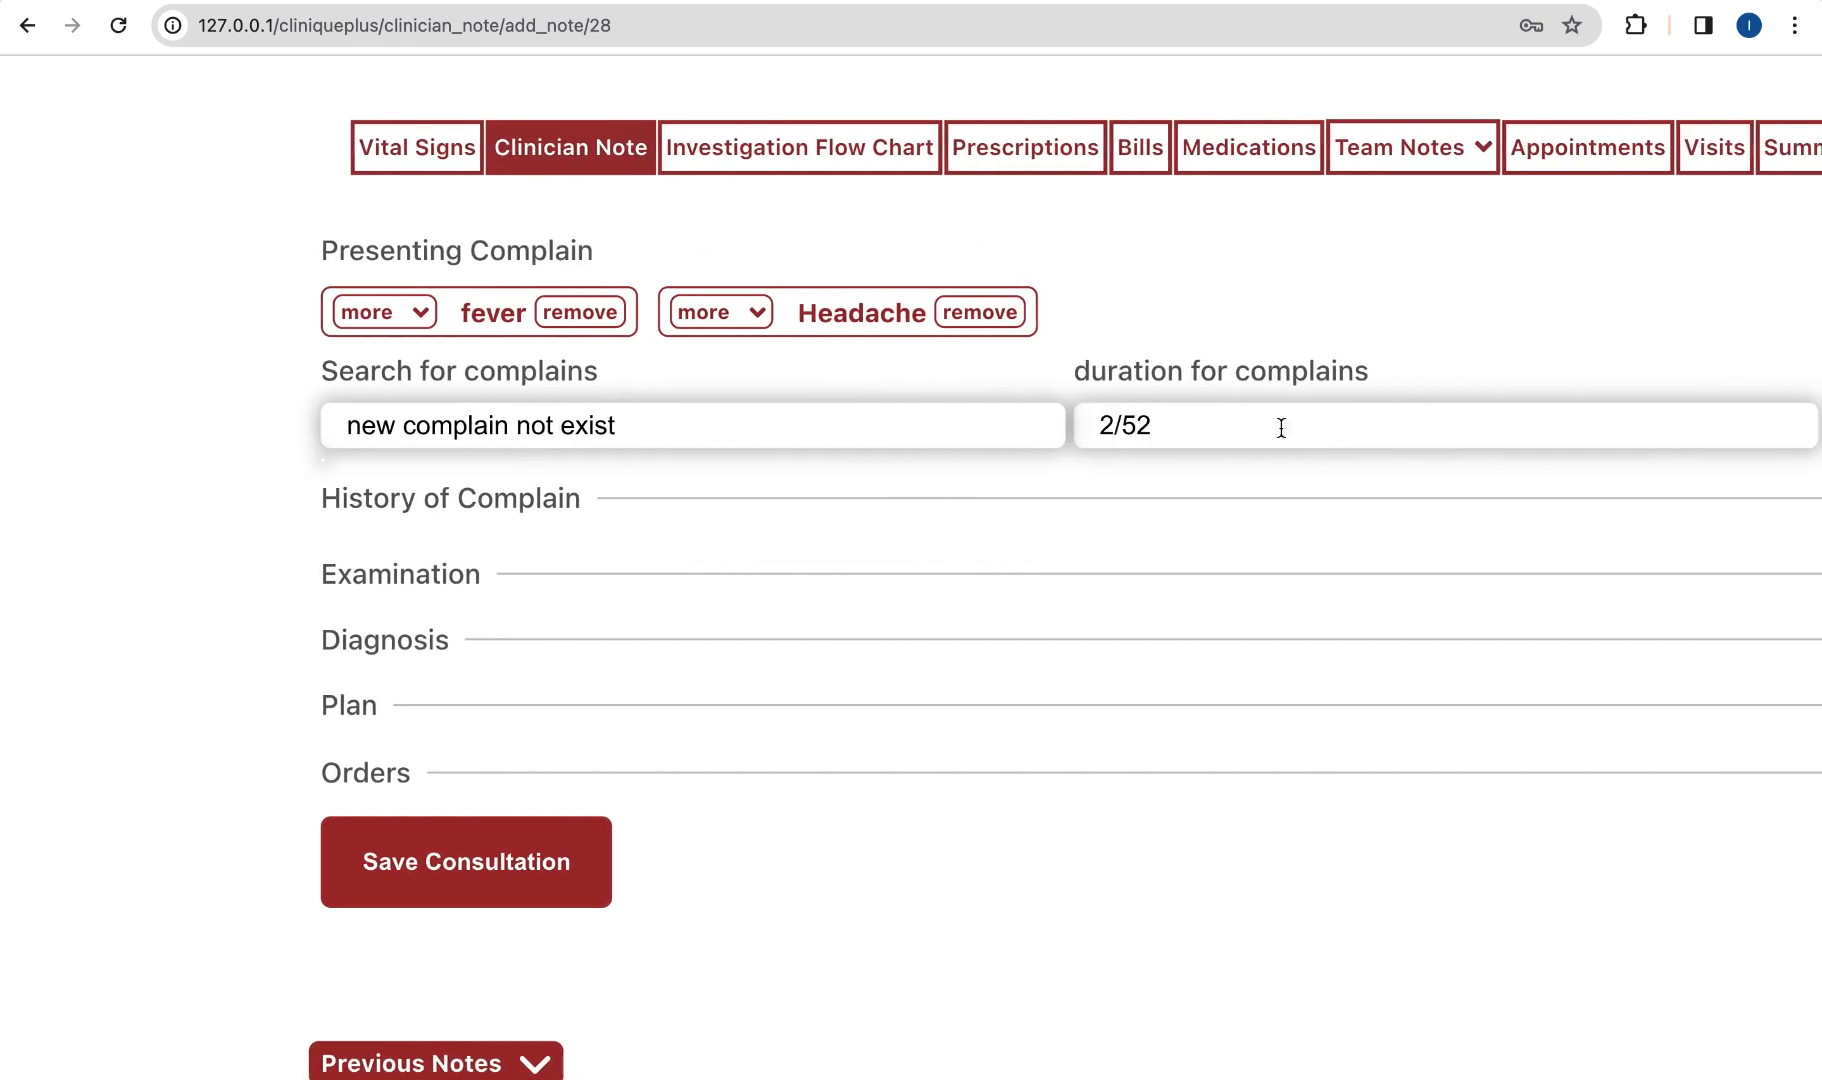
pyautogui.hscroll(5, 1314, 415)
pyautogui.click(1605, 425)
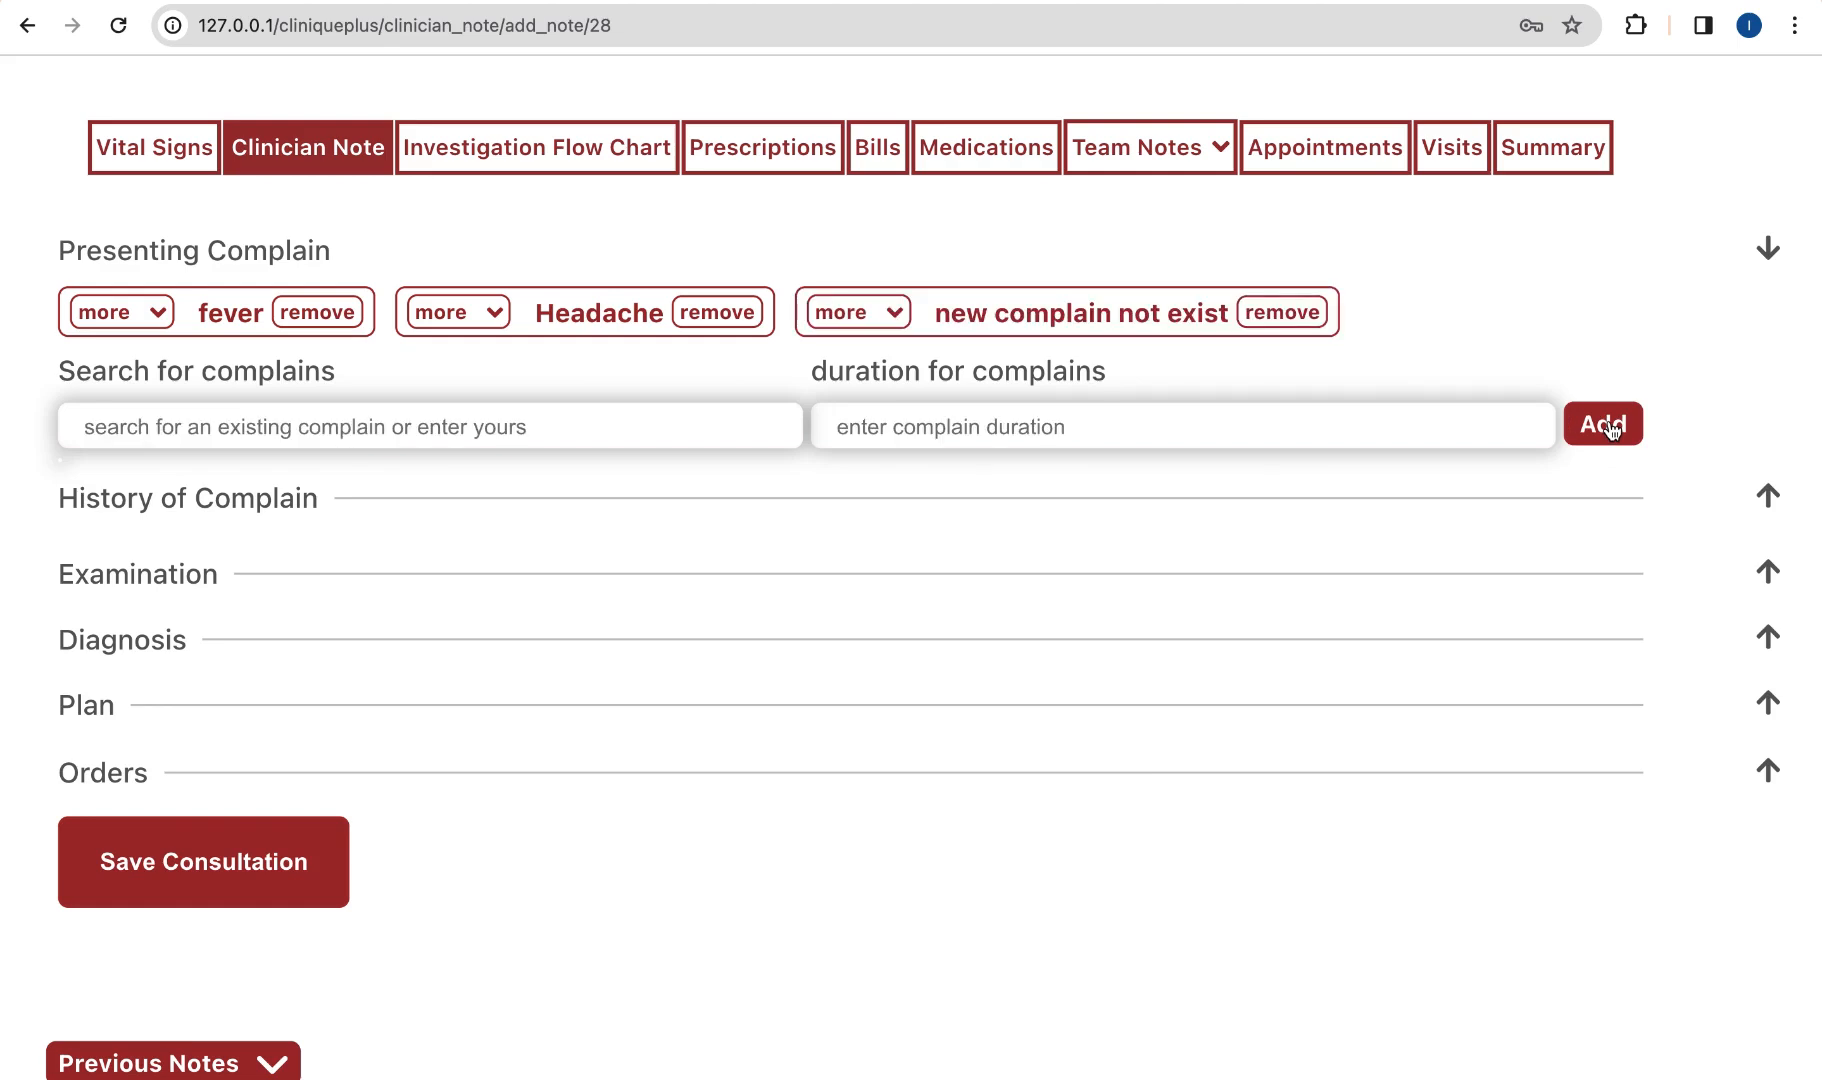
pyautogui.hscroll(-3, 1040, 312)
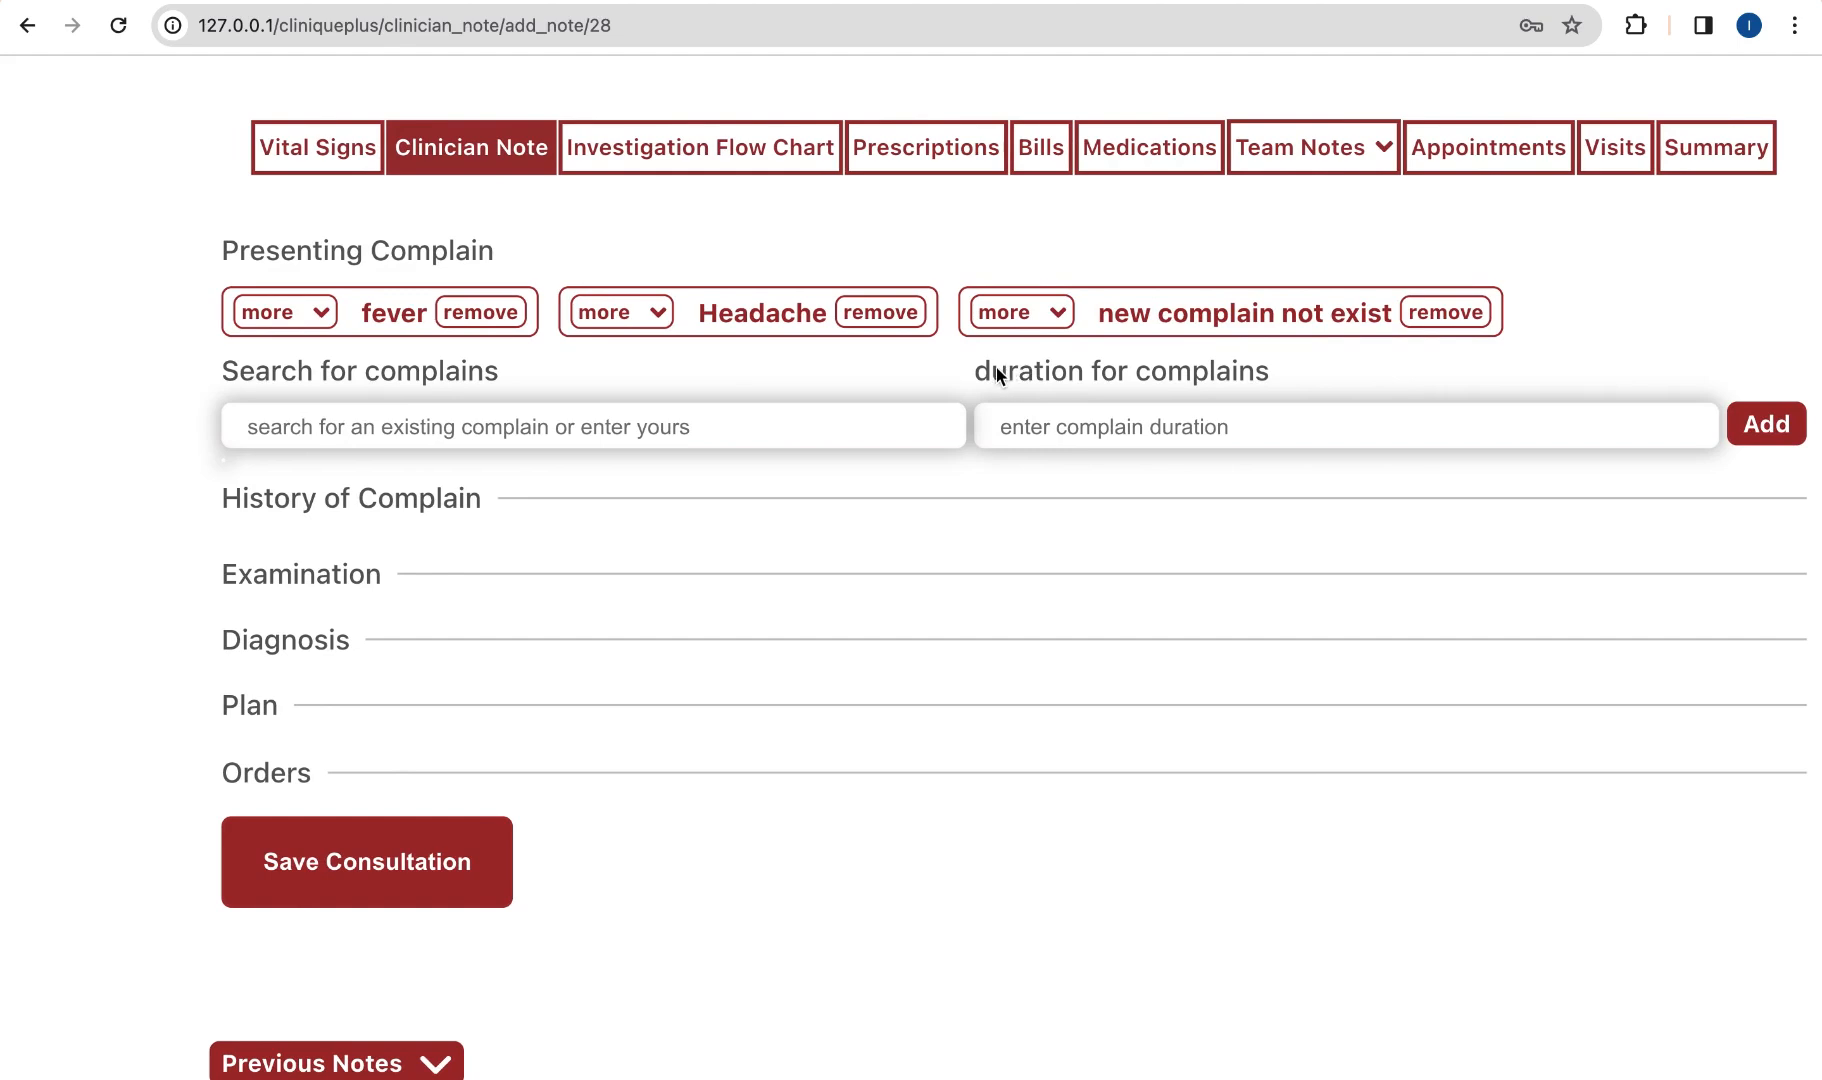
pyautogui.hscroll(1, 1092, 430)
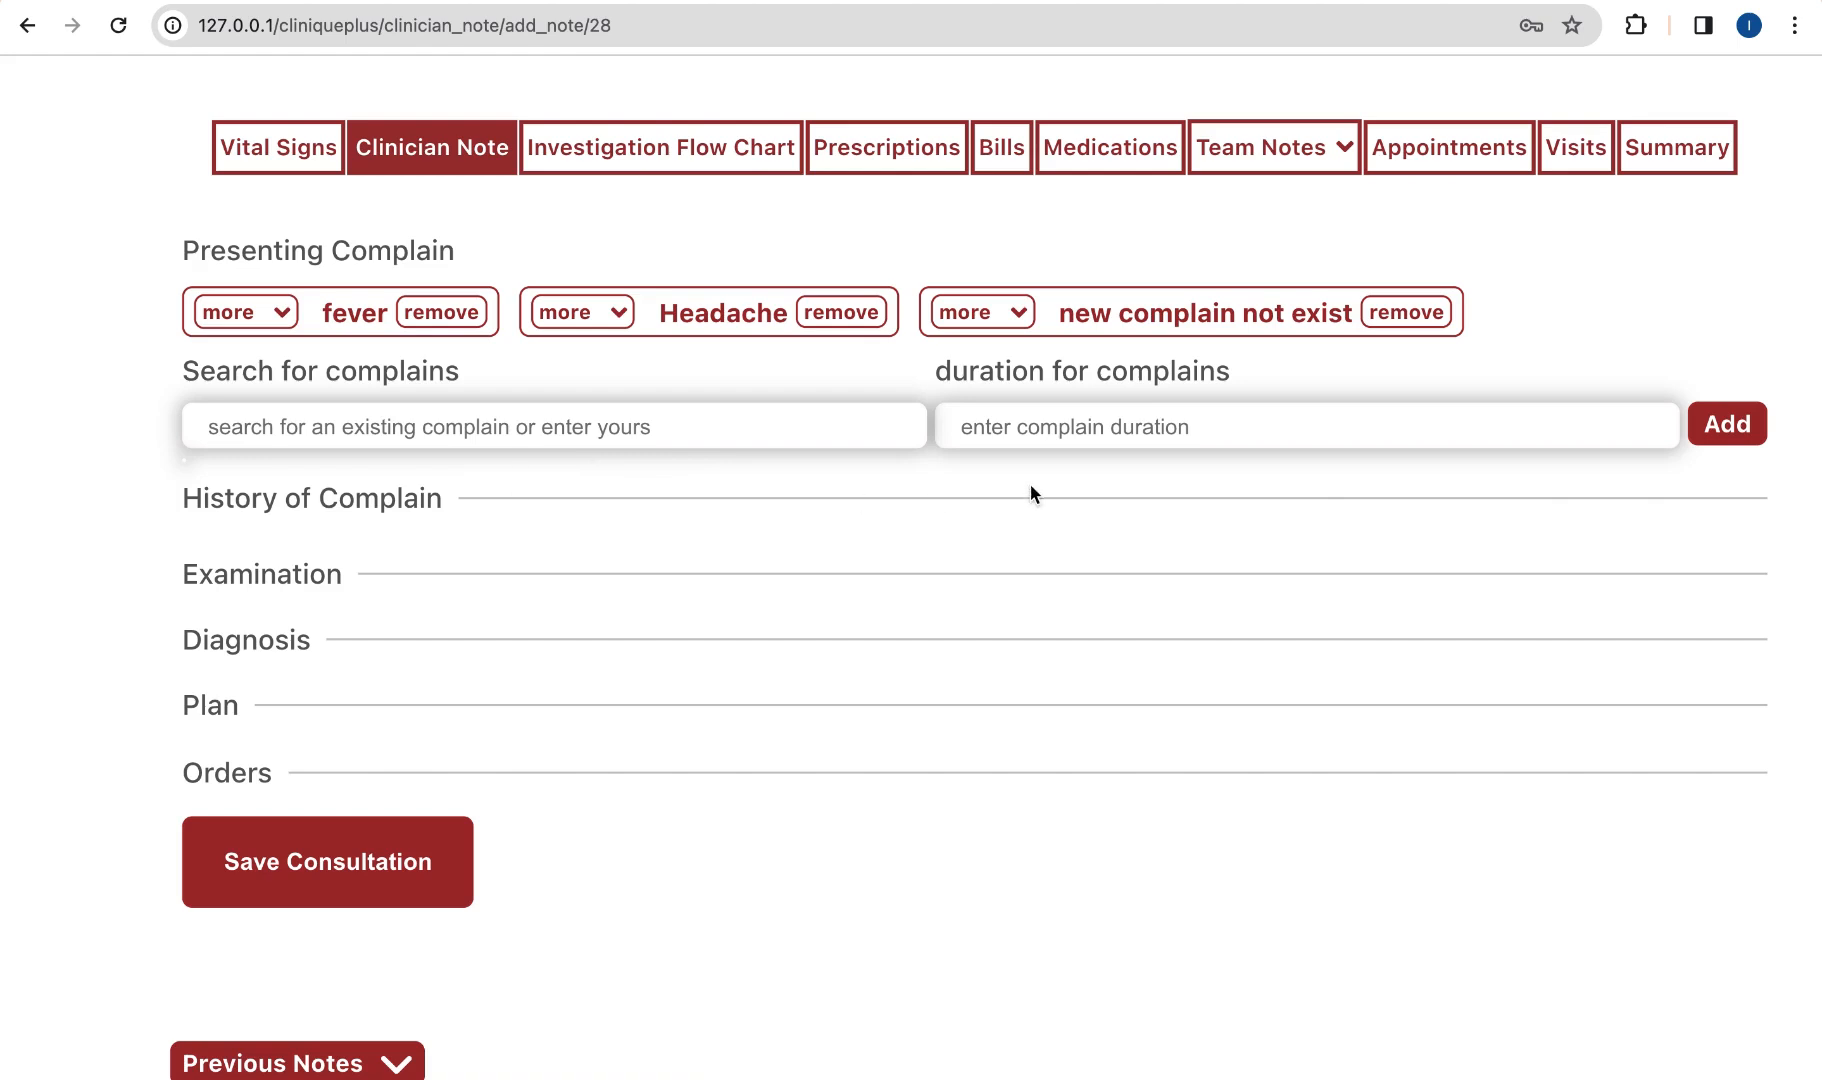
pyautogui.scroll(-3, 1026, 497)
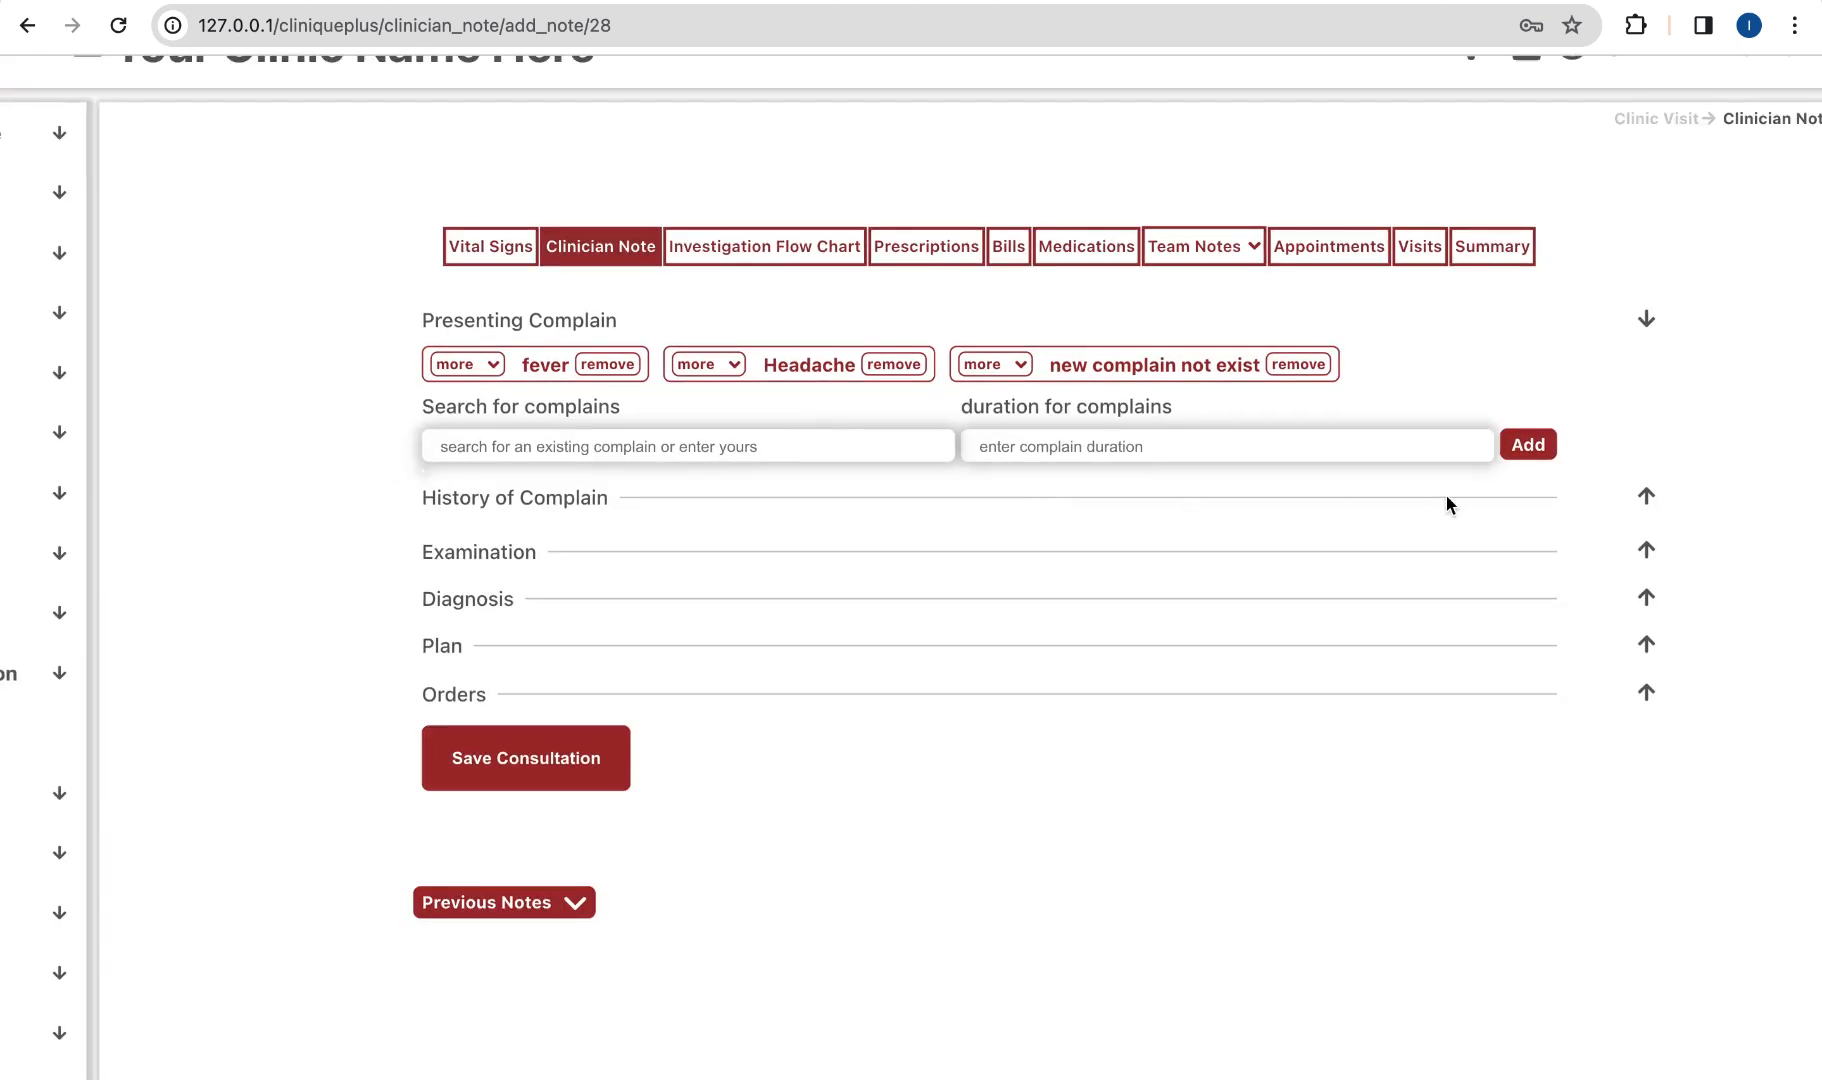
# Step: Enter 'history of complain' in the History of Complain section
pyautogui.click(1646, 496)
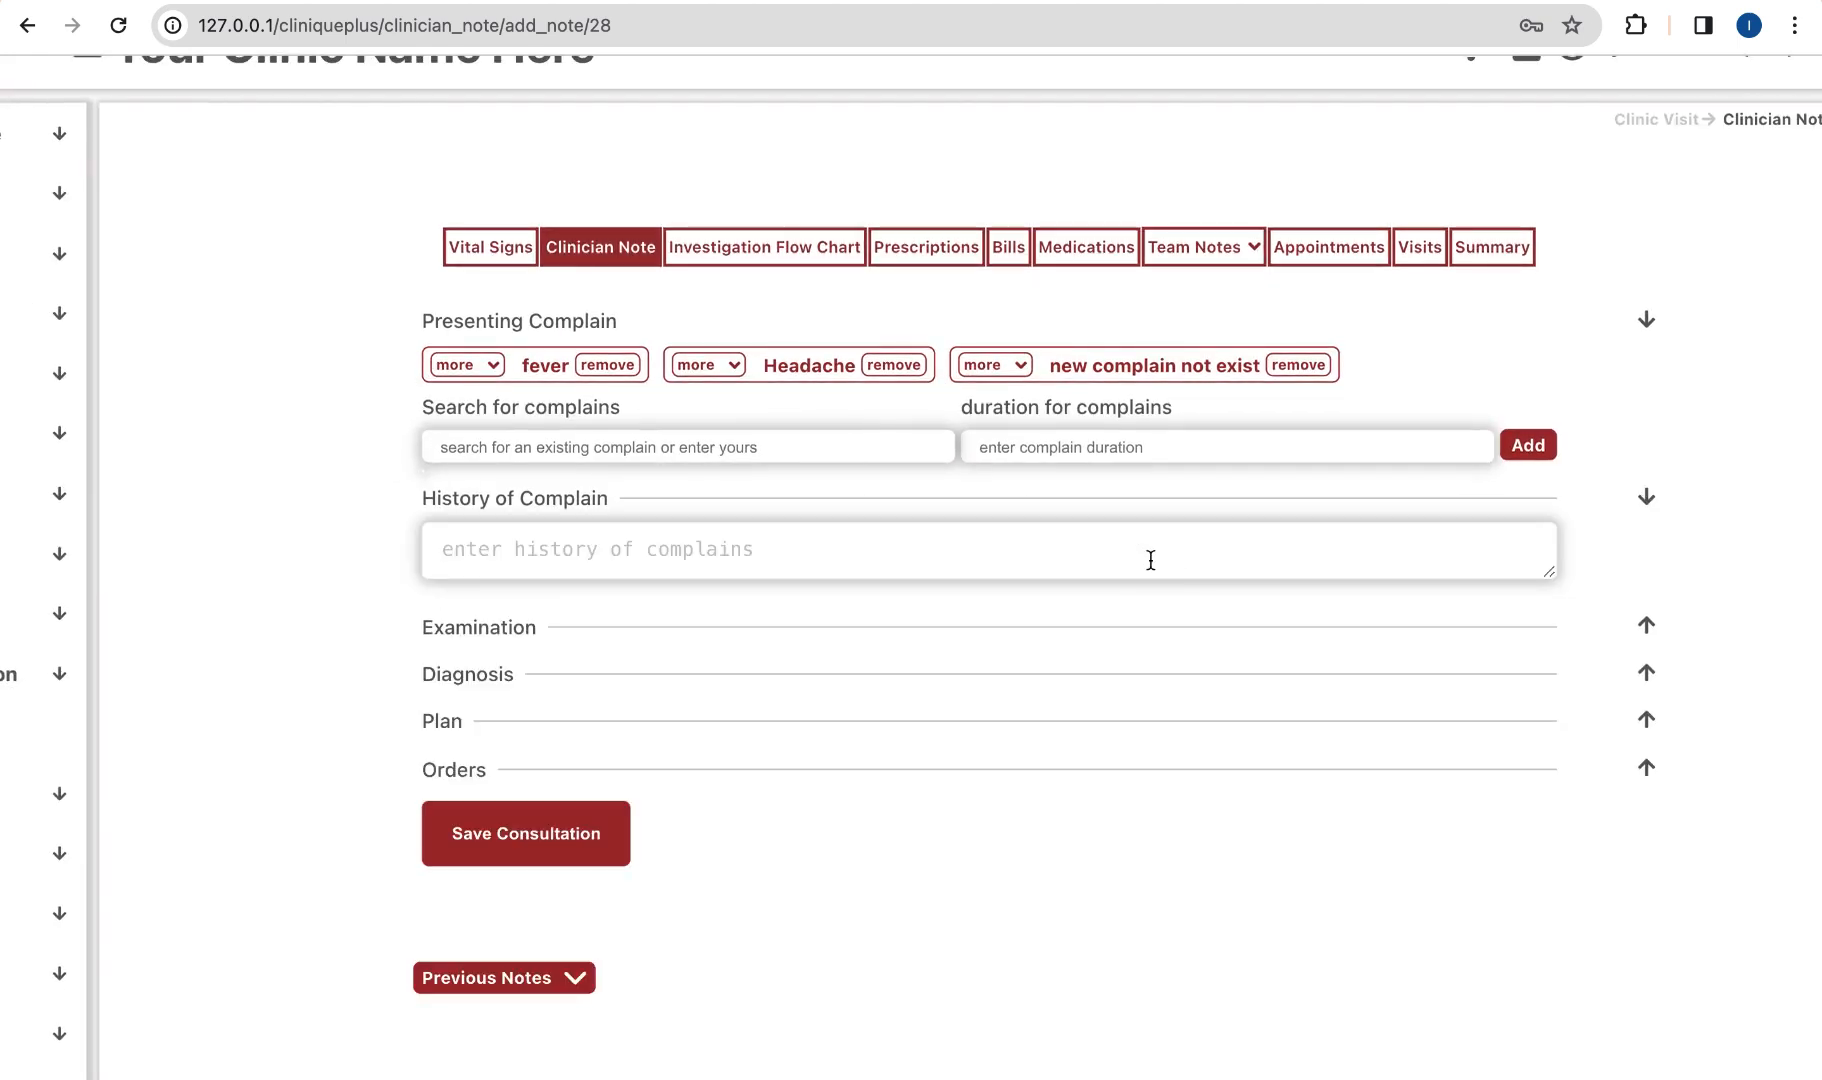
pyautogui.click(1151, 560)
pyautogui.write('hist')
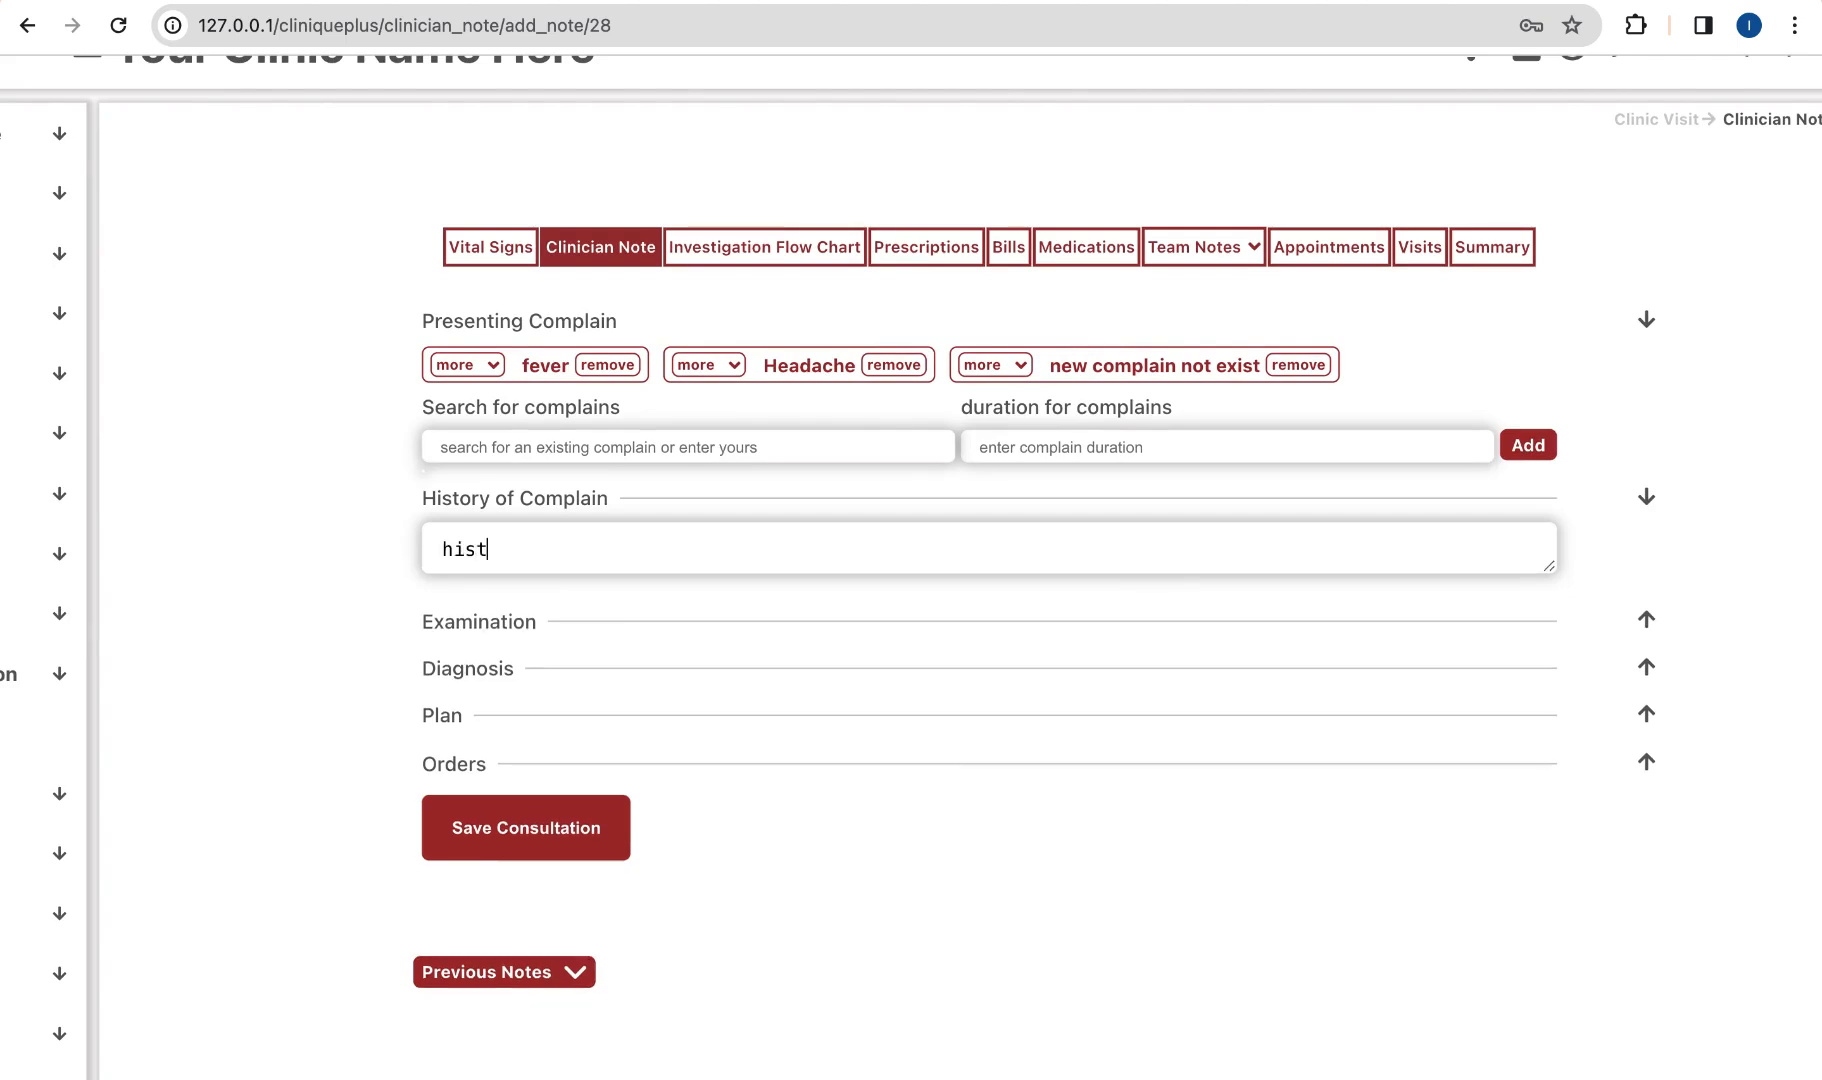
pyautogui.write('ory of complain')
# Step: Expand the Examination section and look through its physical and systematic examination fields
pyautogui.click(1646, 620)
pyautogui.scroll(-1, 1440, 660)
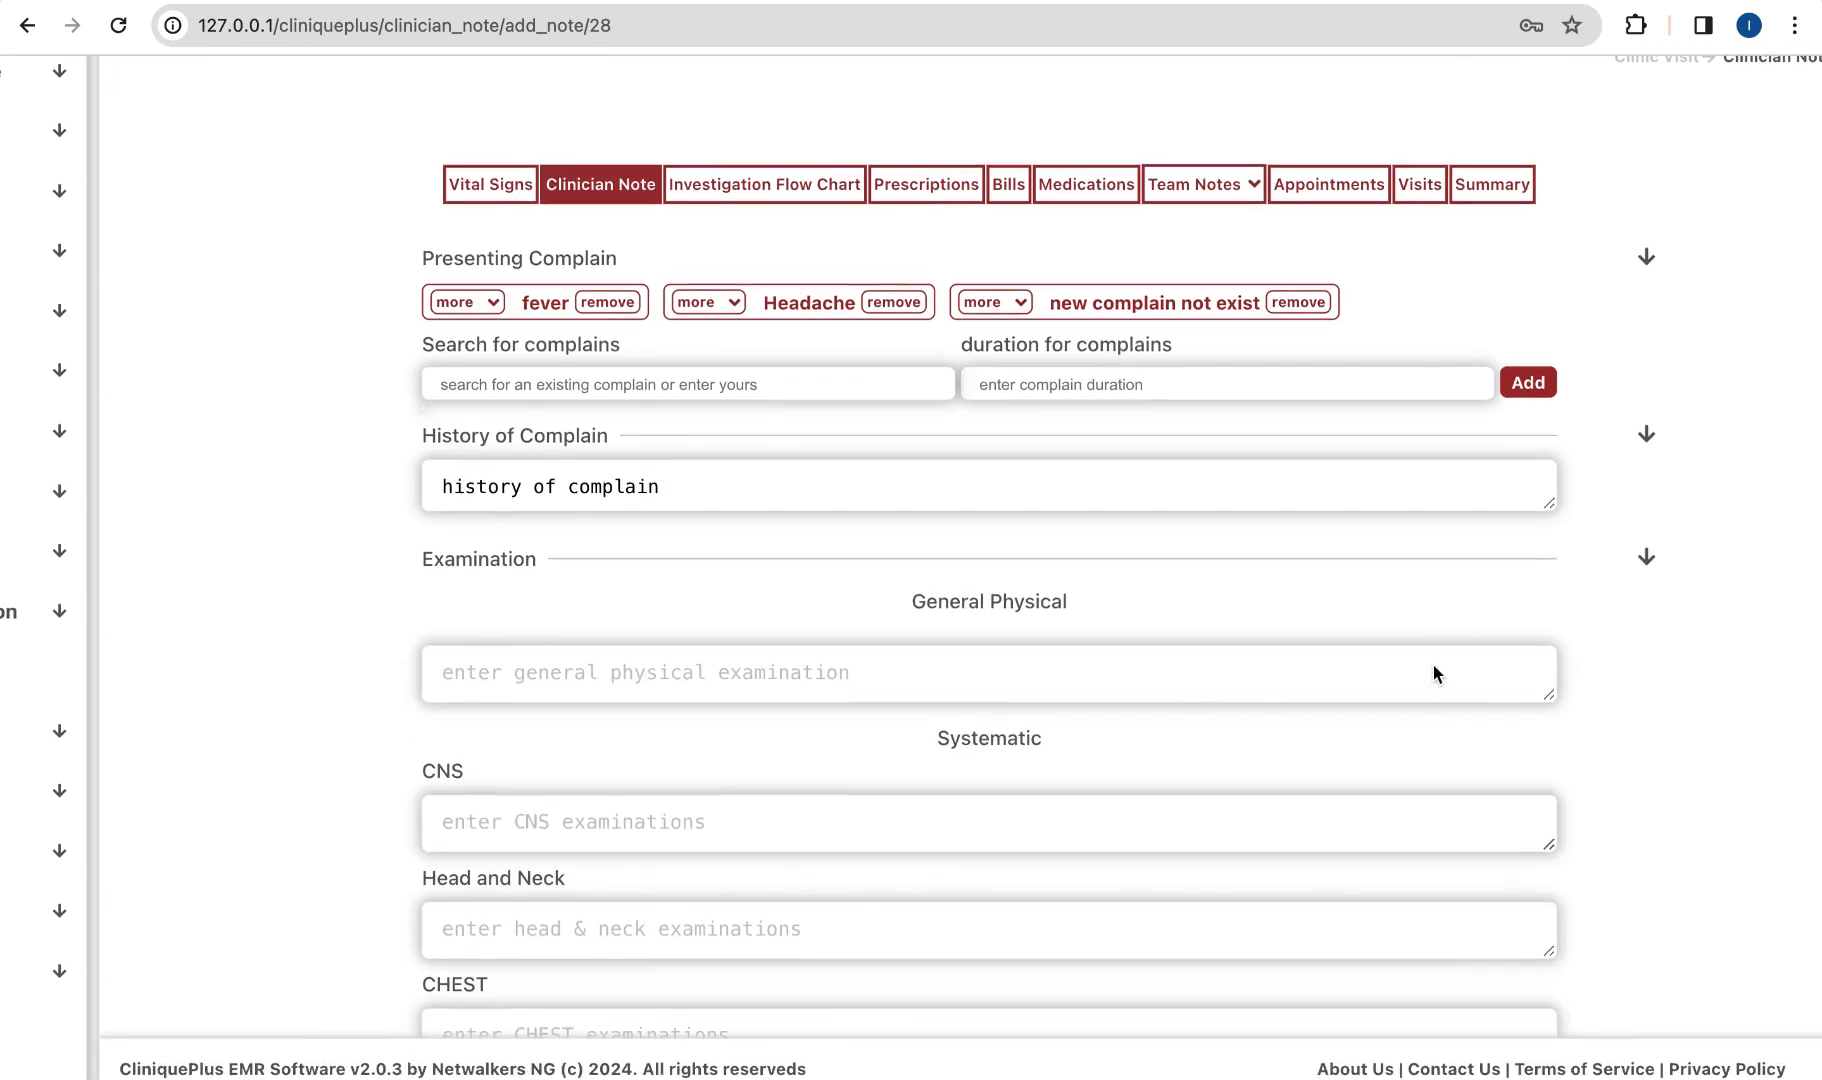
pyautogui.scroll(-2, 1135, 669)
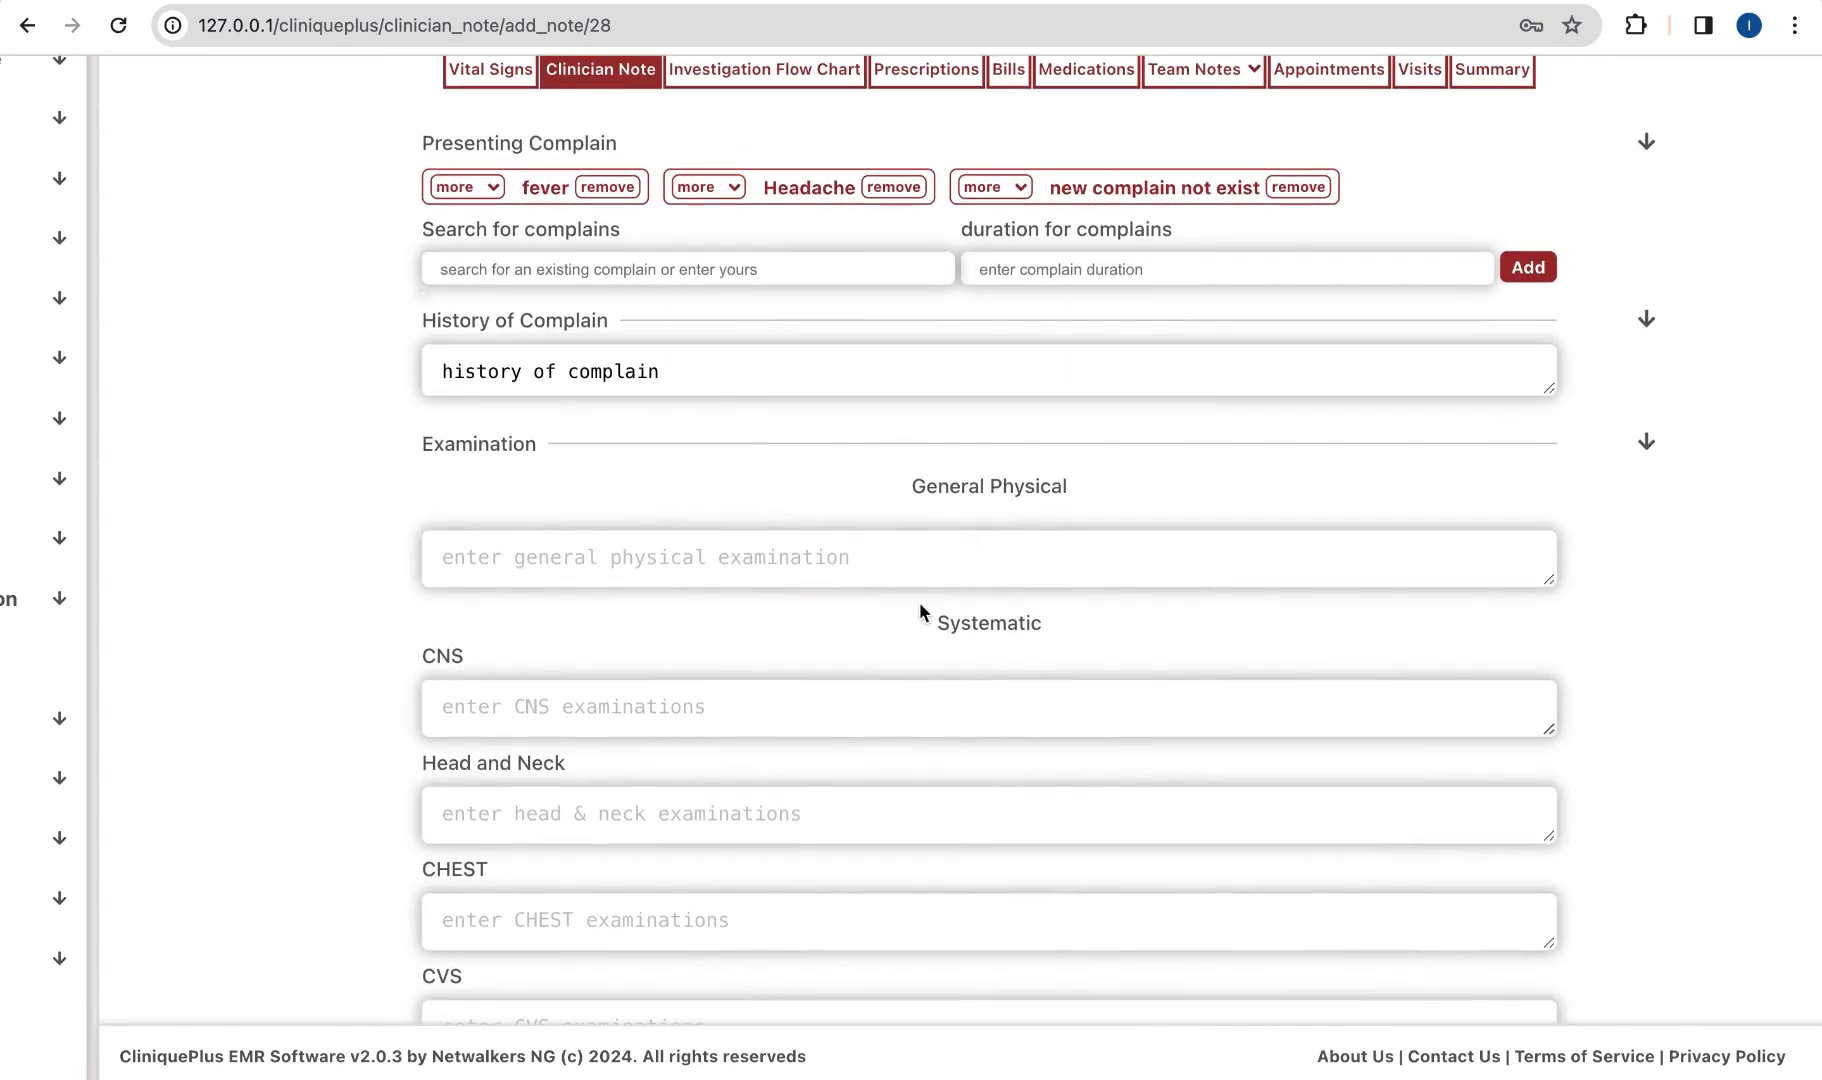
pyautogui.click(846, 545)
pyautogui.scroll(-2, 870, 660)
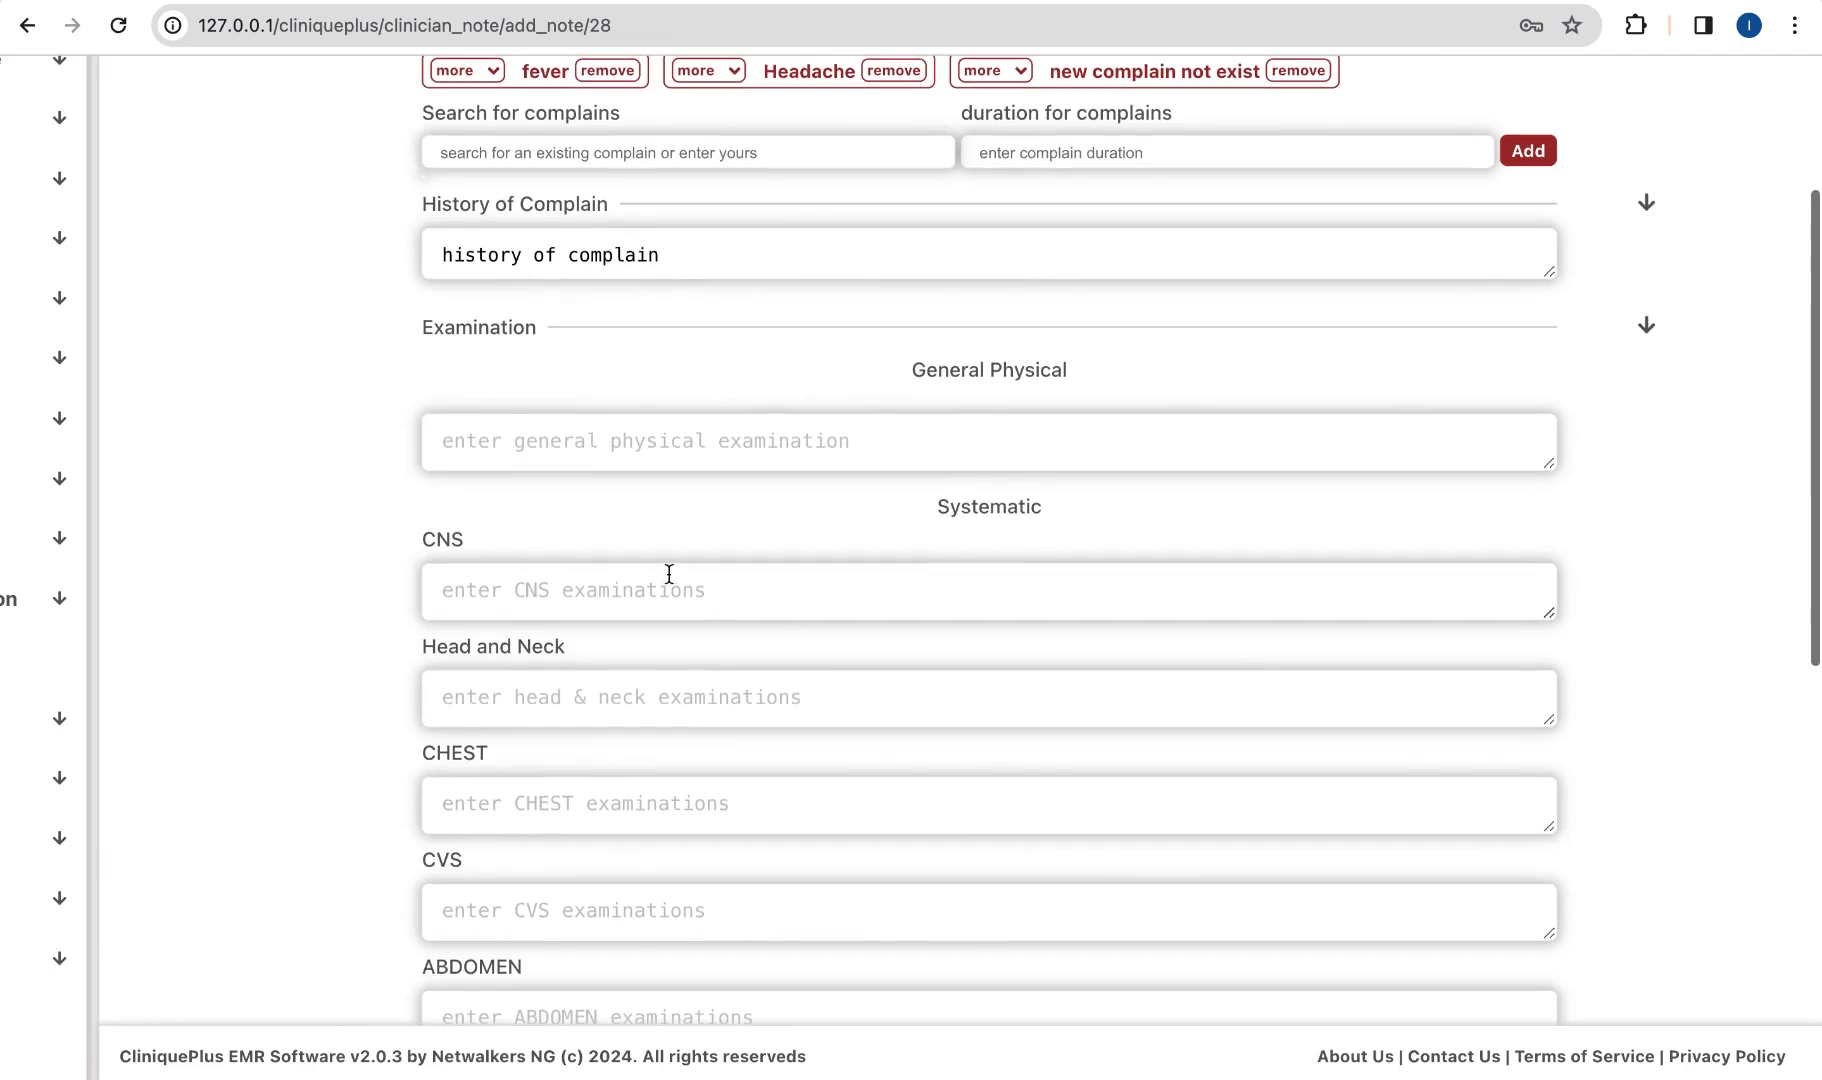
pyautogui.scroll(-5, 512, 639)
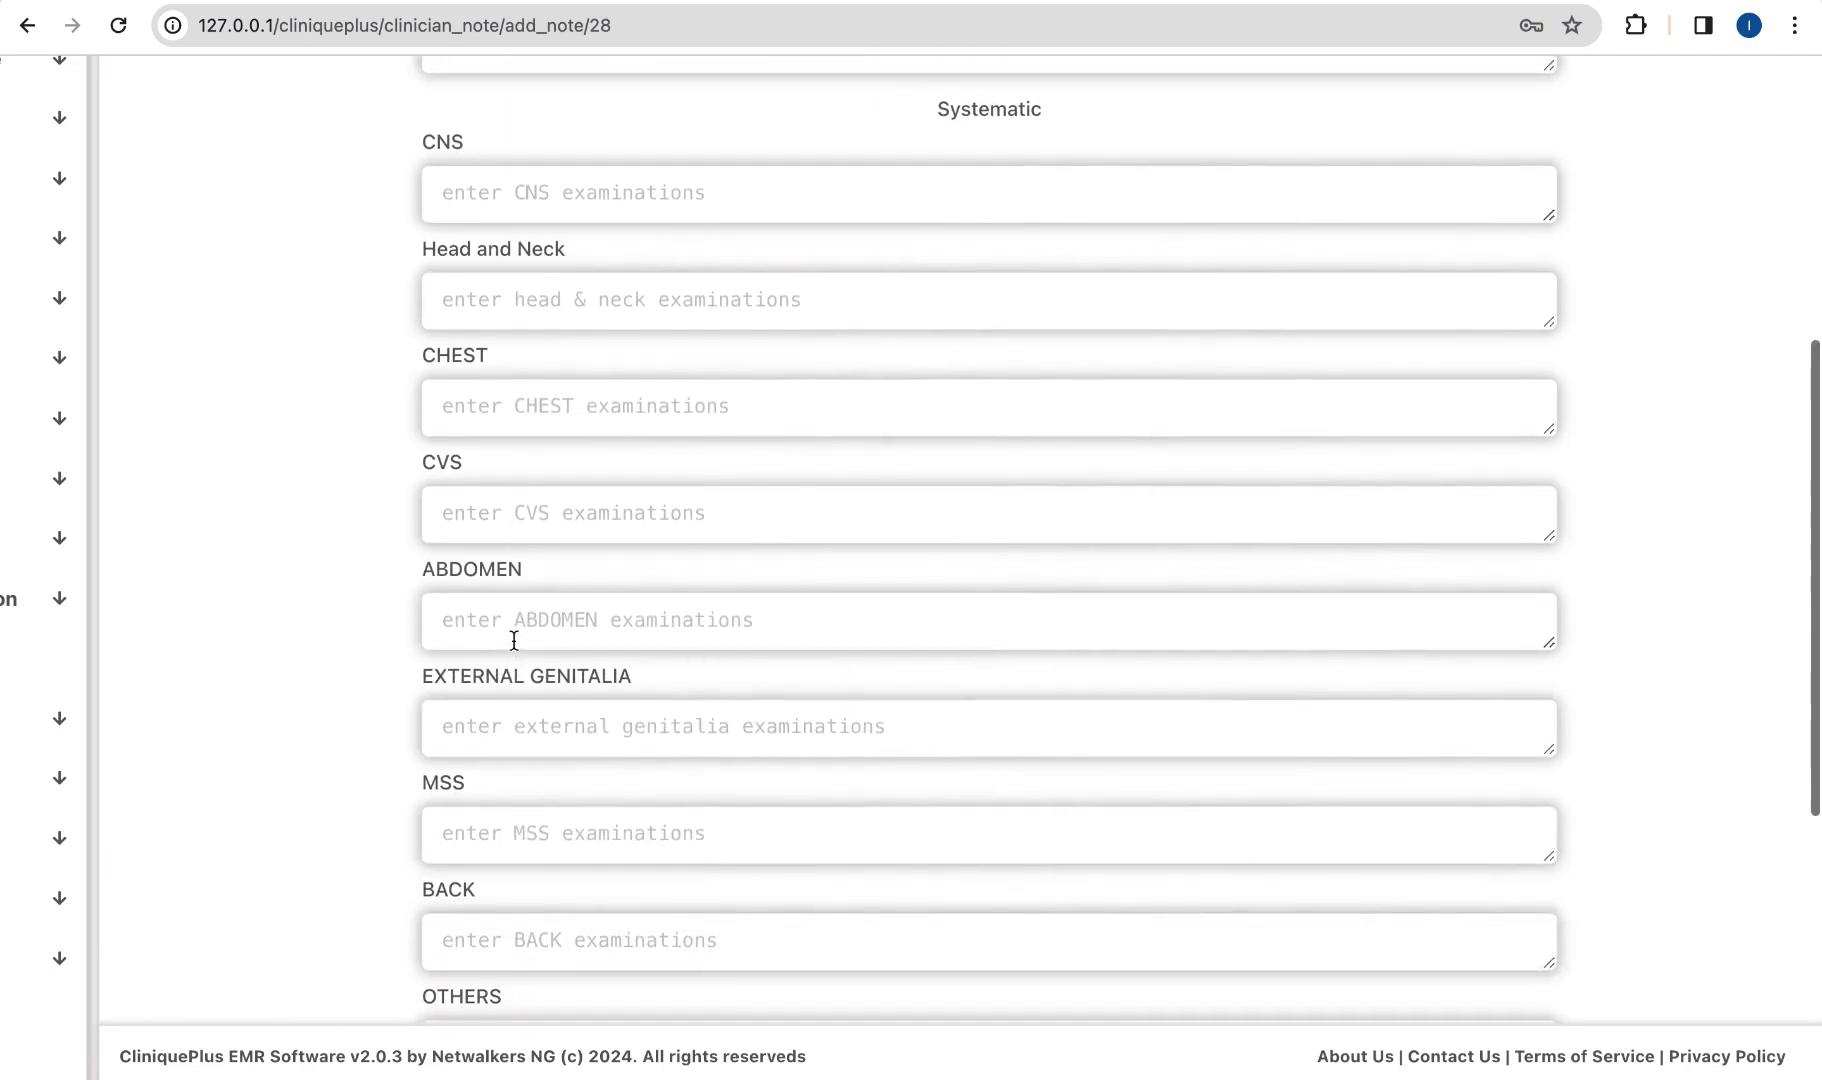
pyautogui.scroll(-1, 513, 643)
pyautogui.scroll(-2, 523, 735)
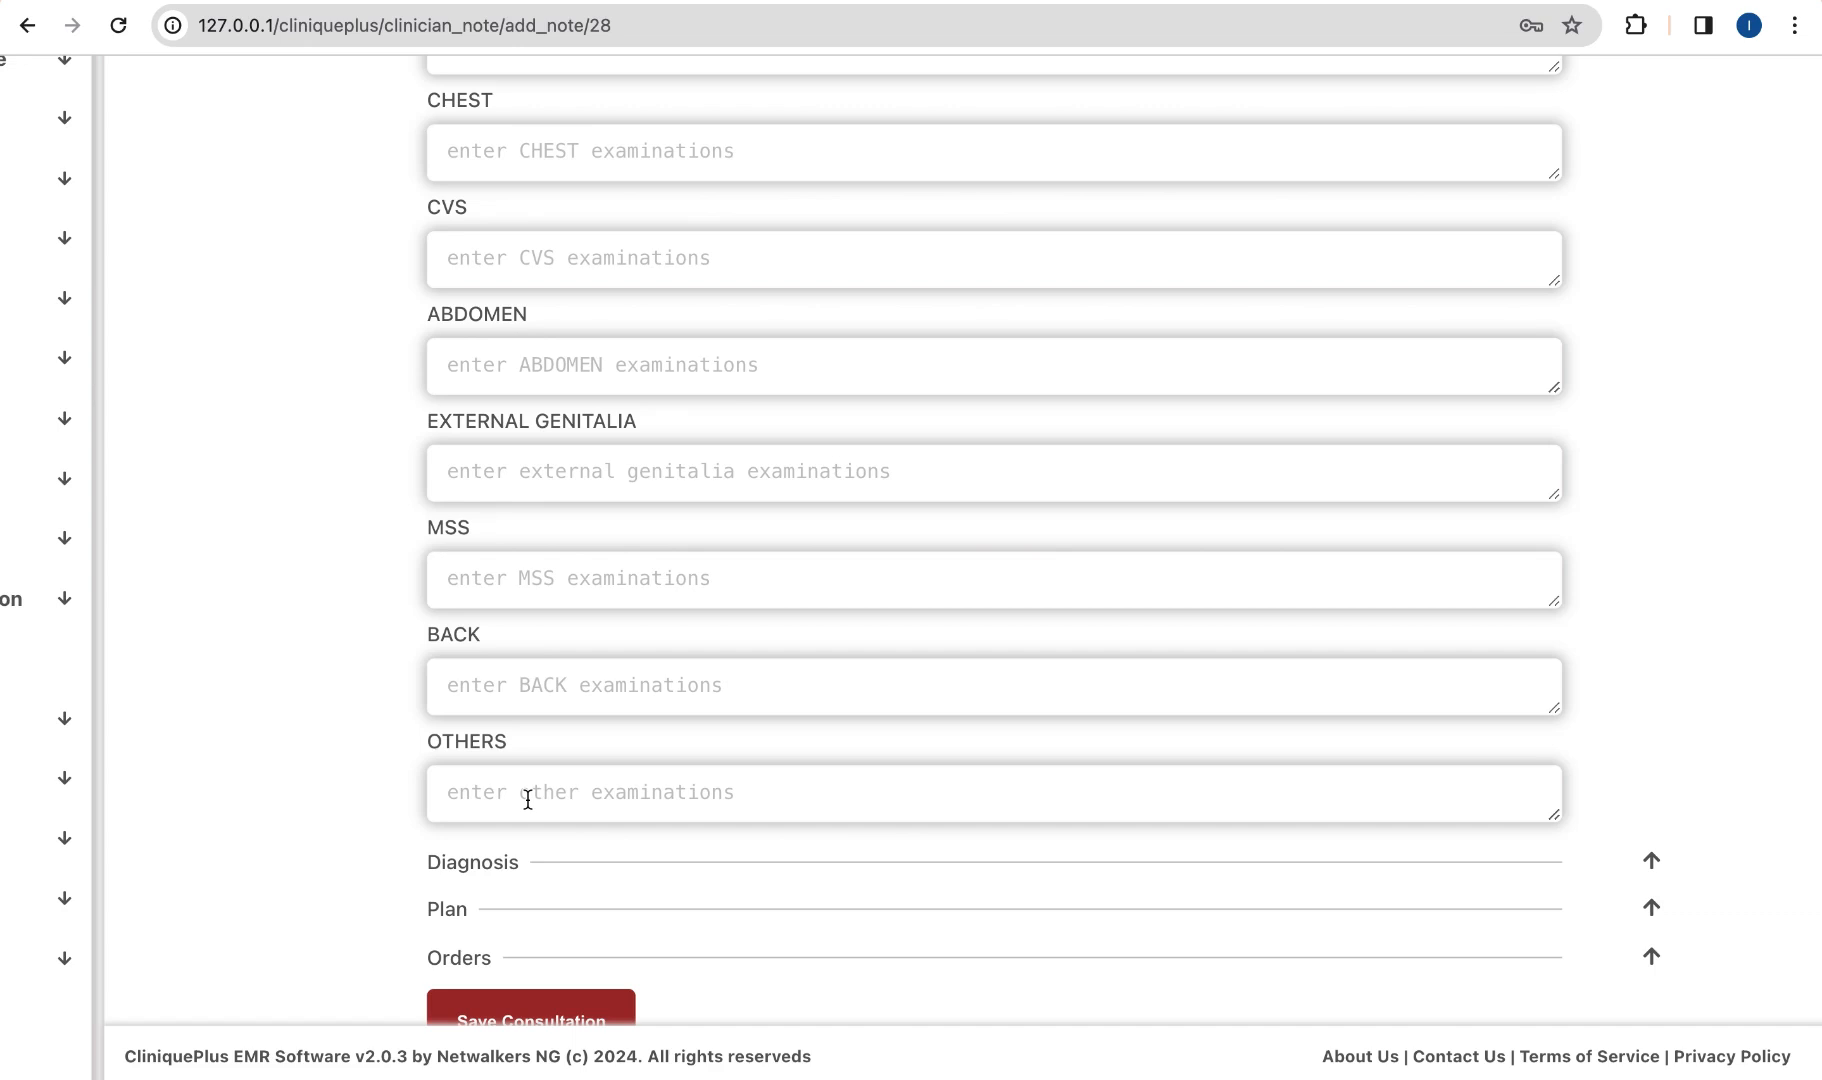
pyautogui.scroll(-1, 528, 800)
pyautogui.scroll(1, 658, 651)
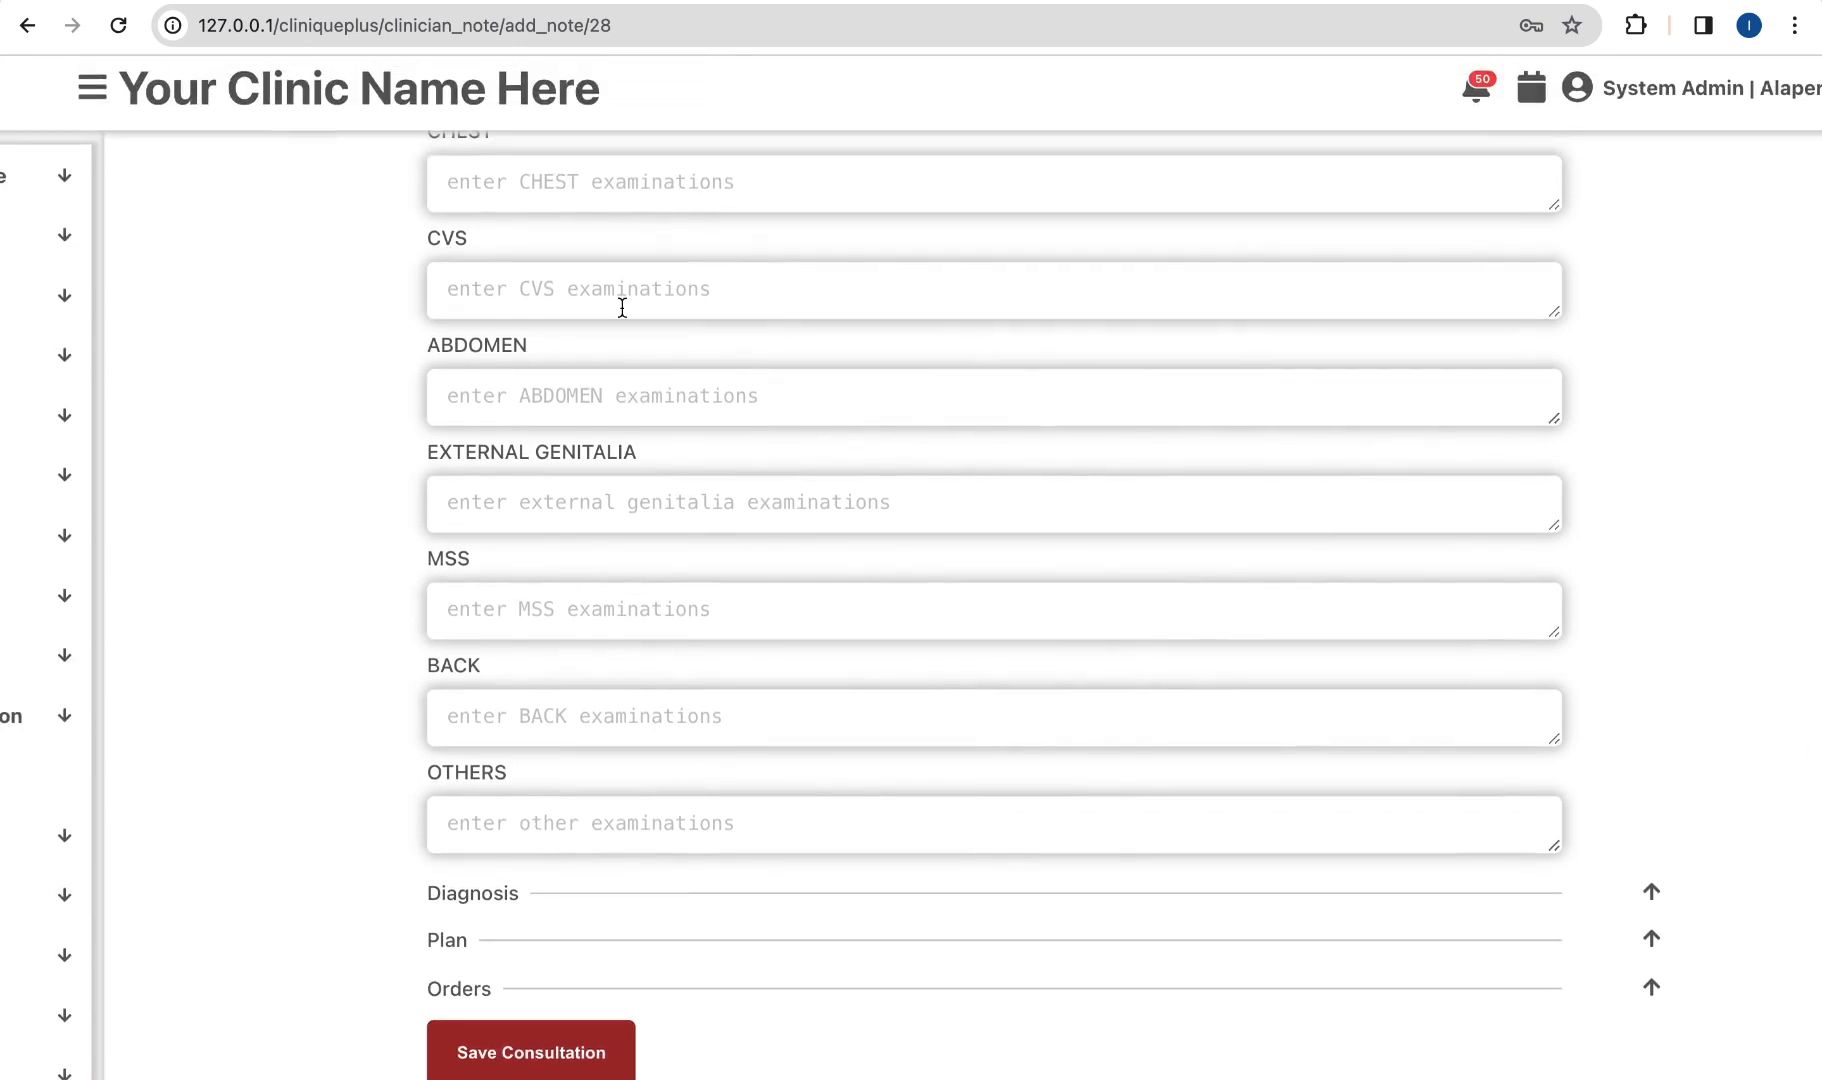
pyautogui.scroll(2, 622, 307)
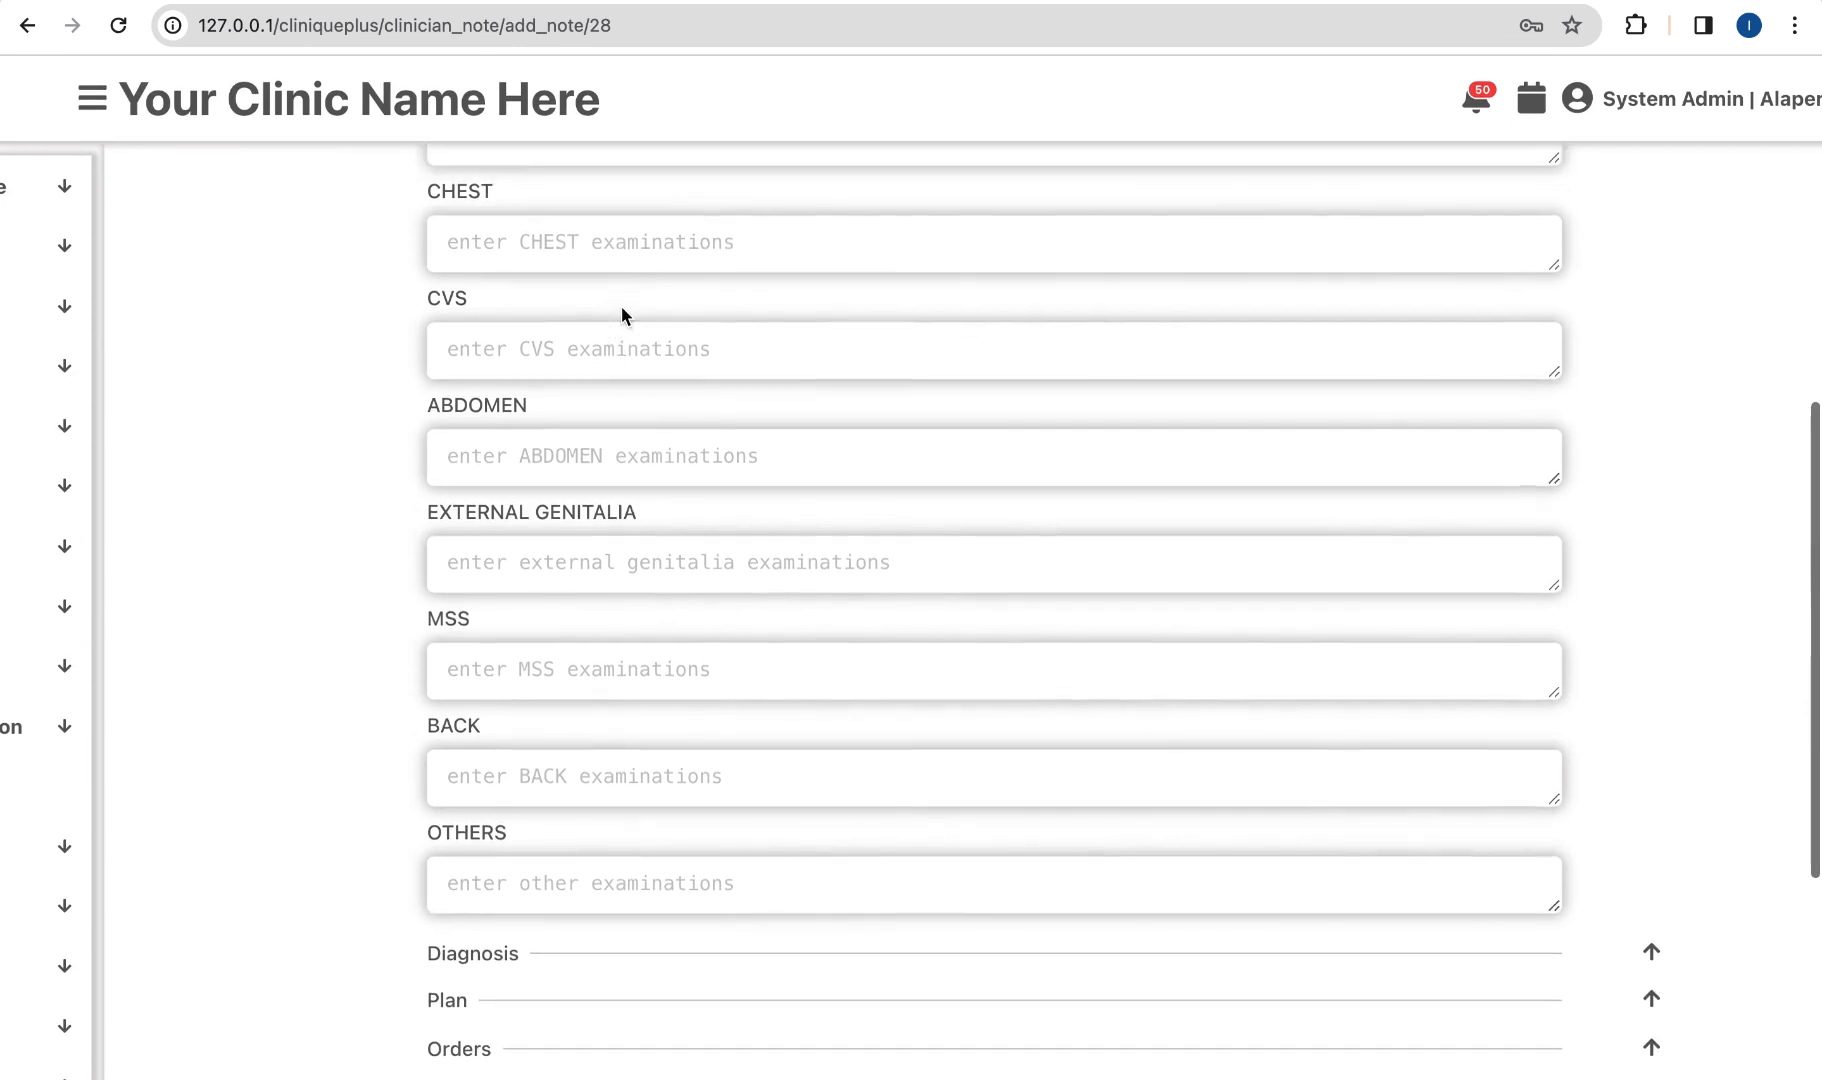
pyautogui.scroll(-2, 643, 450)
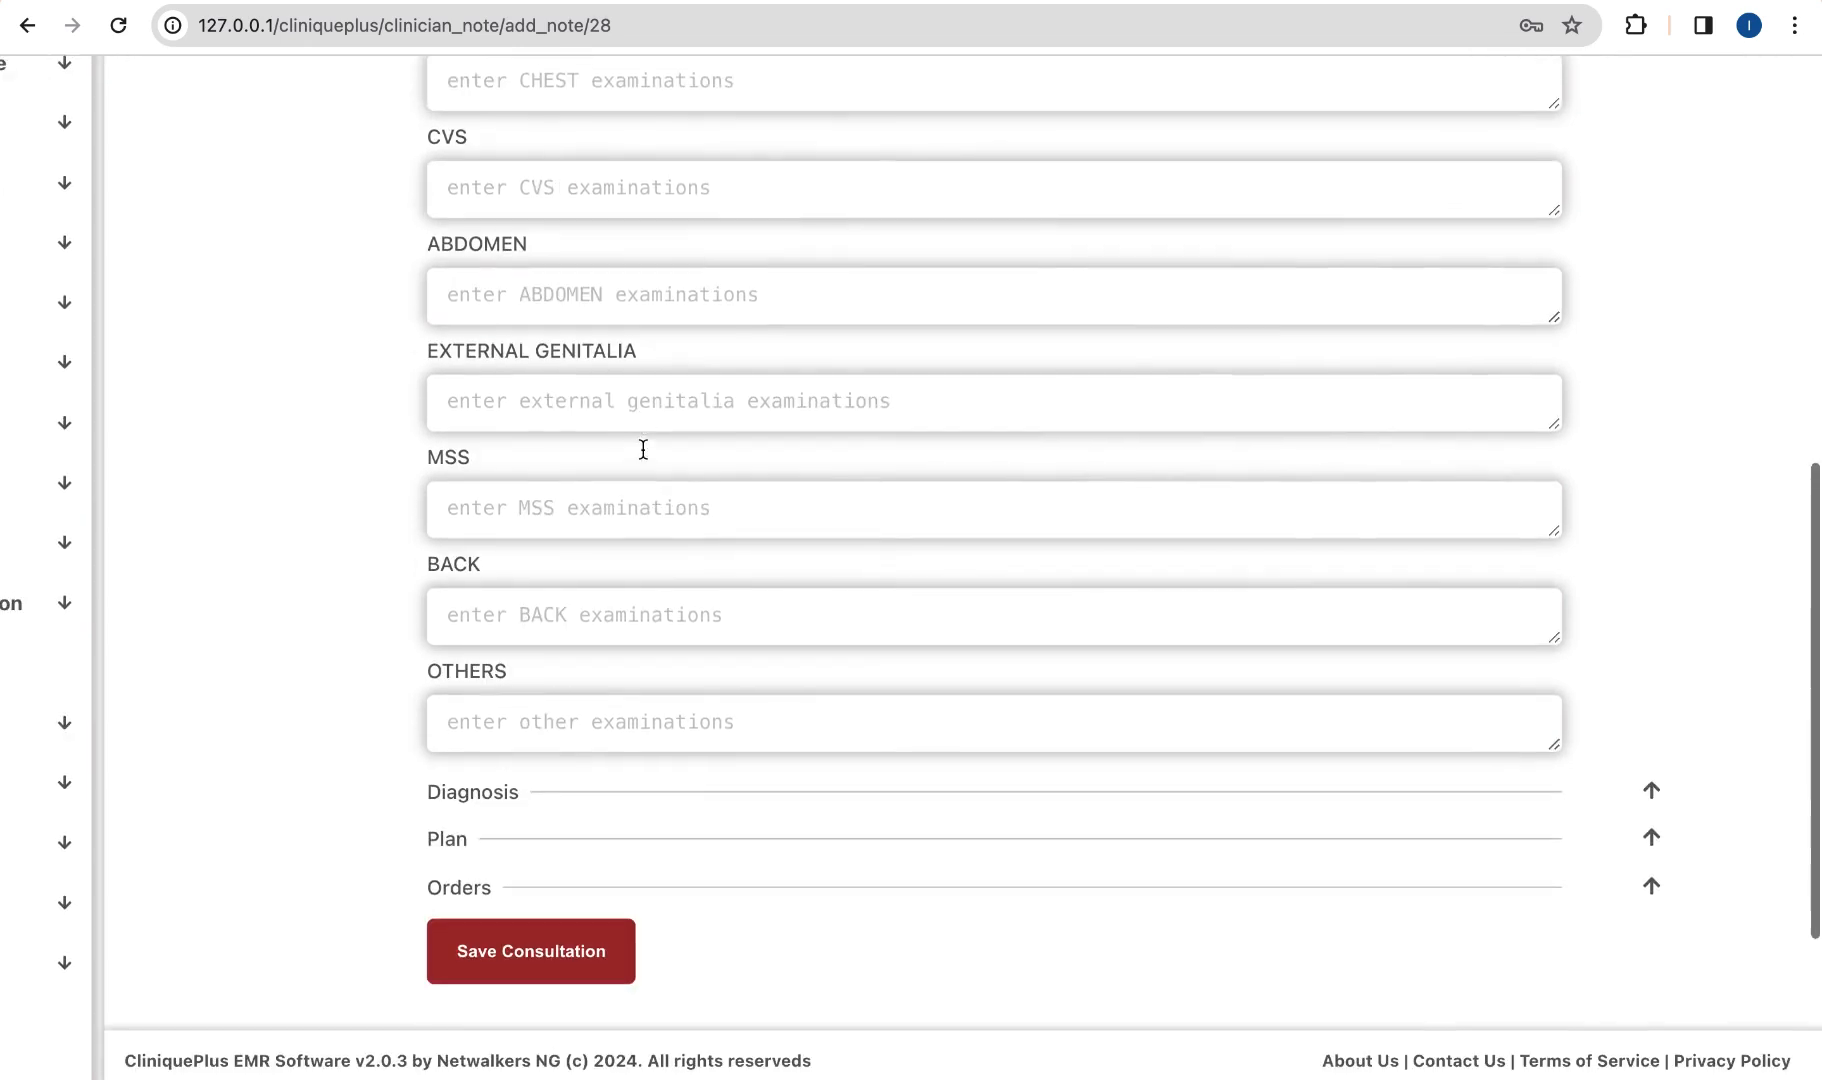
# Step: Search 'malaria' and add Congenital falciparum malaria as the provisional diagnosis
pyautogui.click(1647, 791)
pyautogui.scroll(-3, 1183, 760)
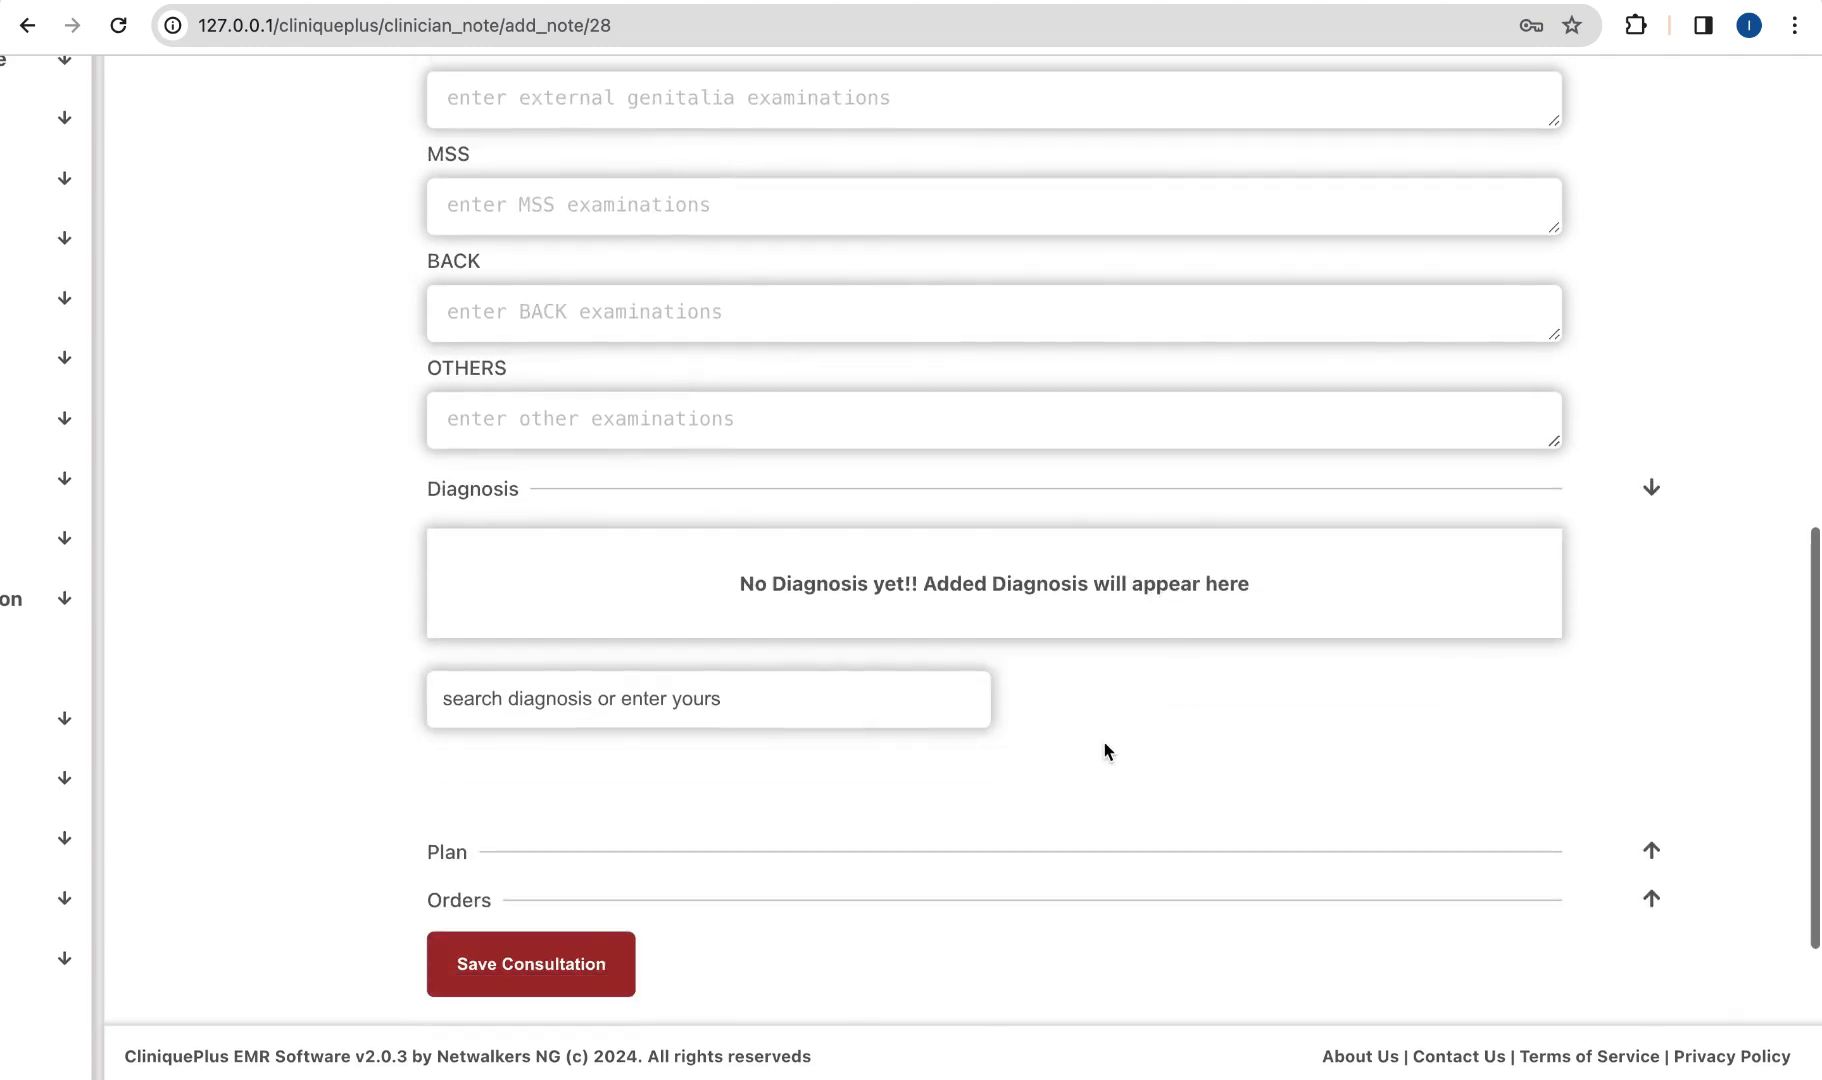
pyautogui.click(848, 690)
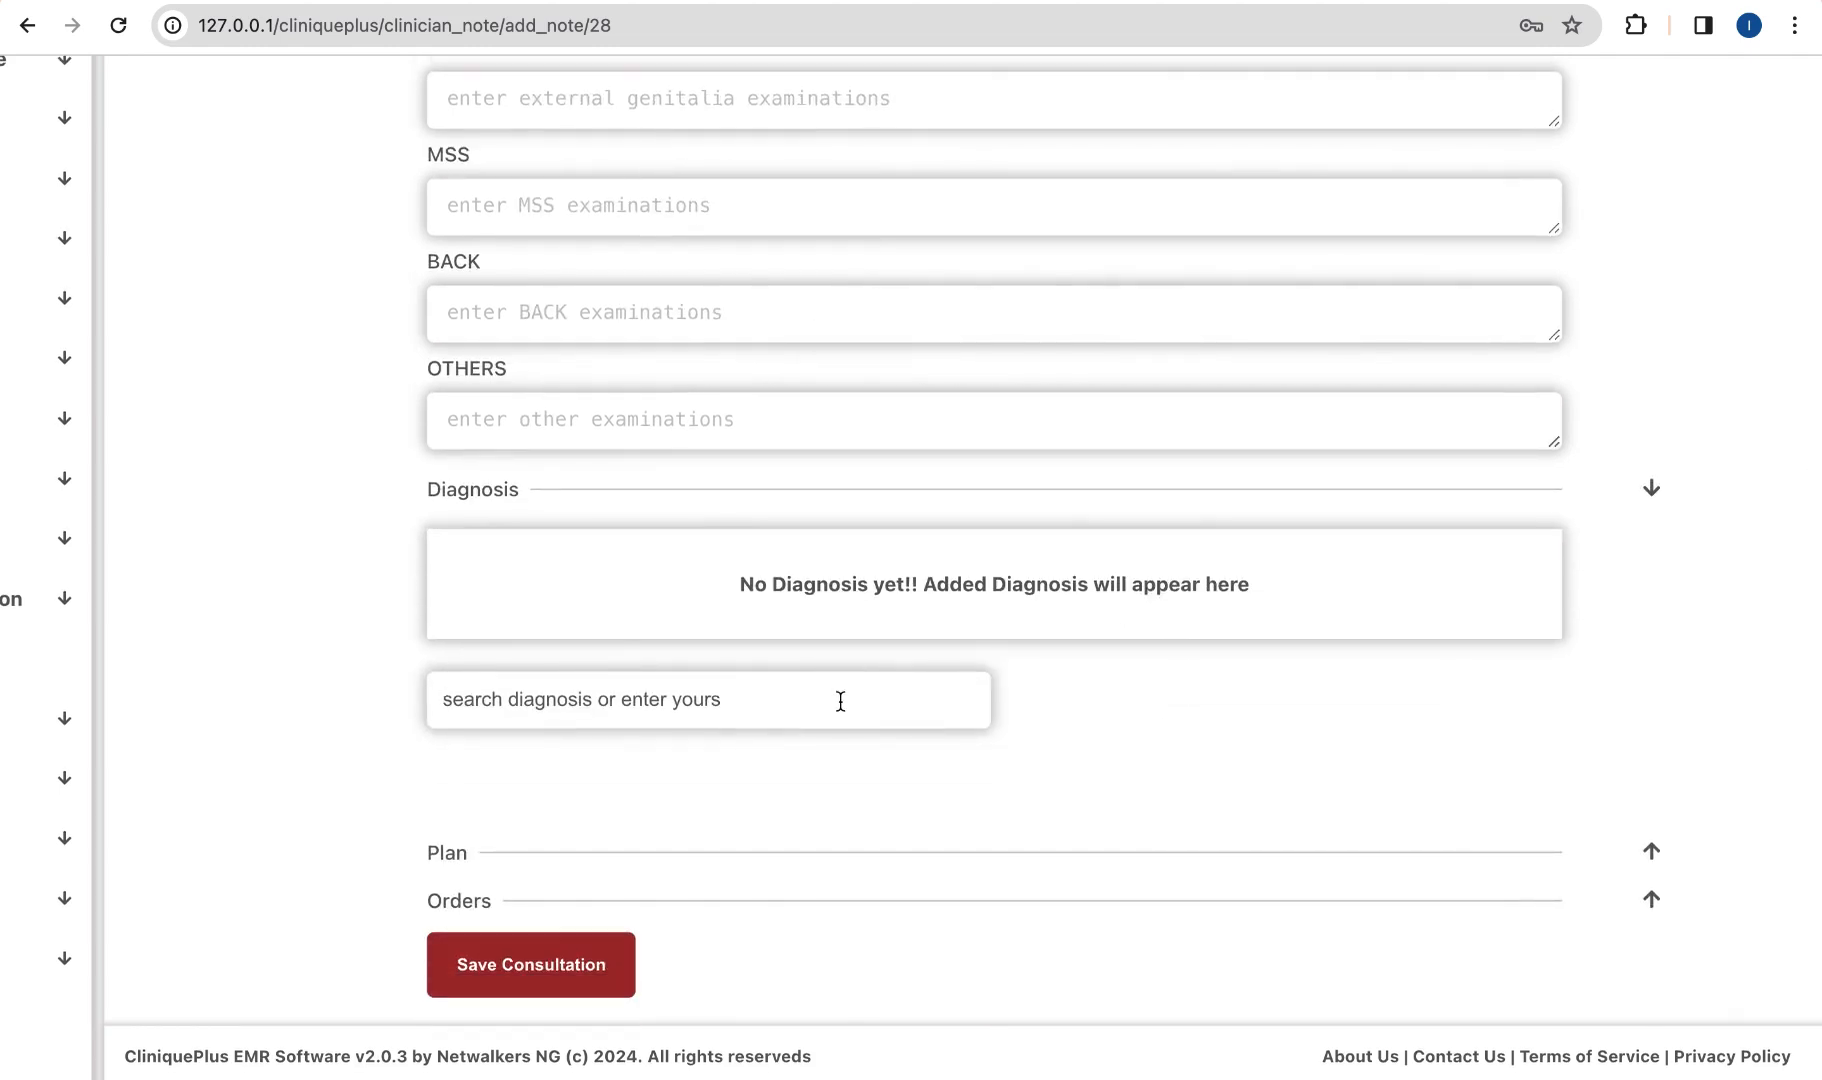
pyautogui.write('malaria')
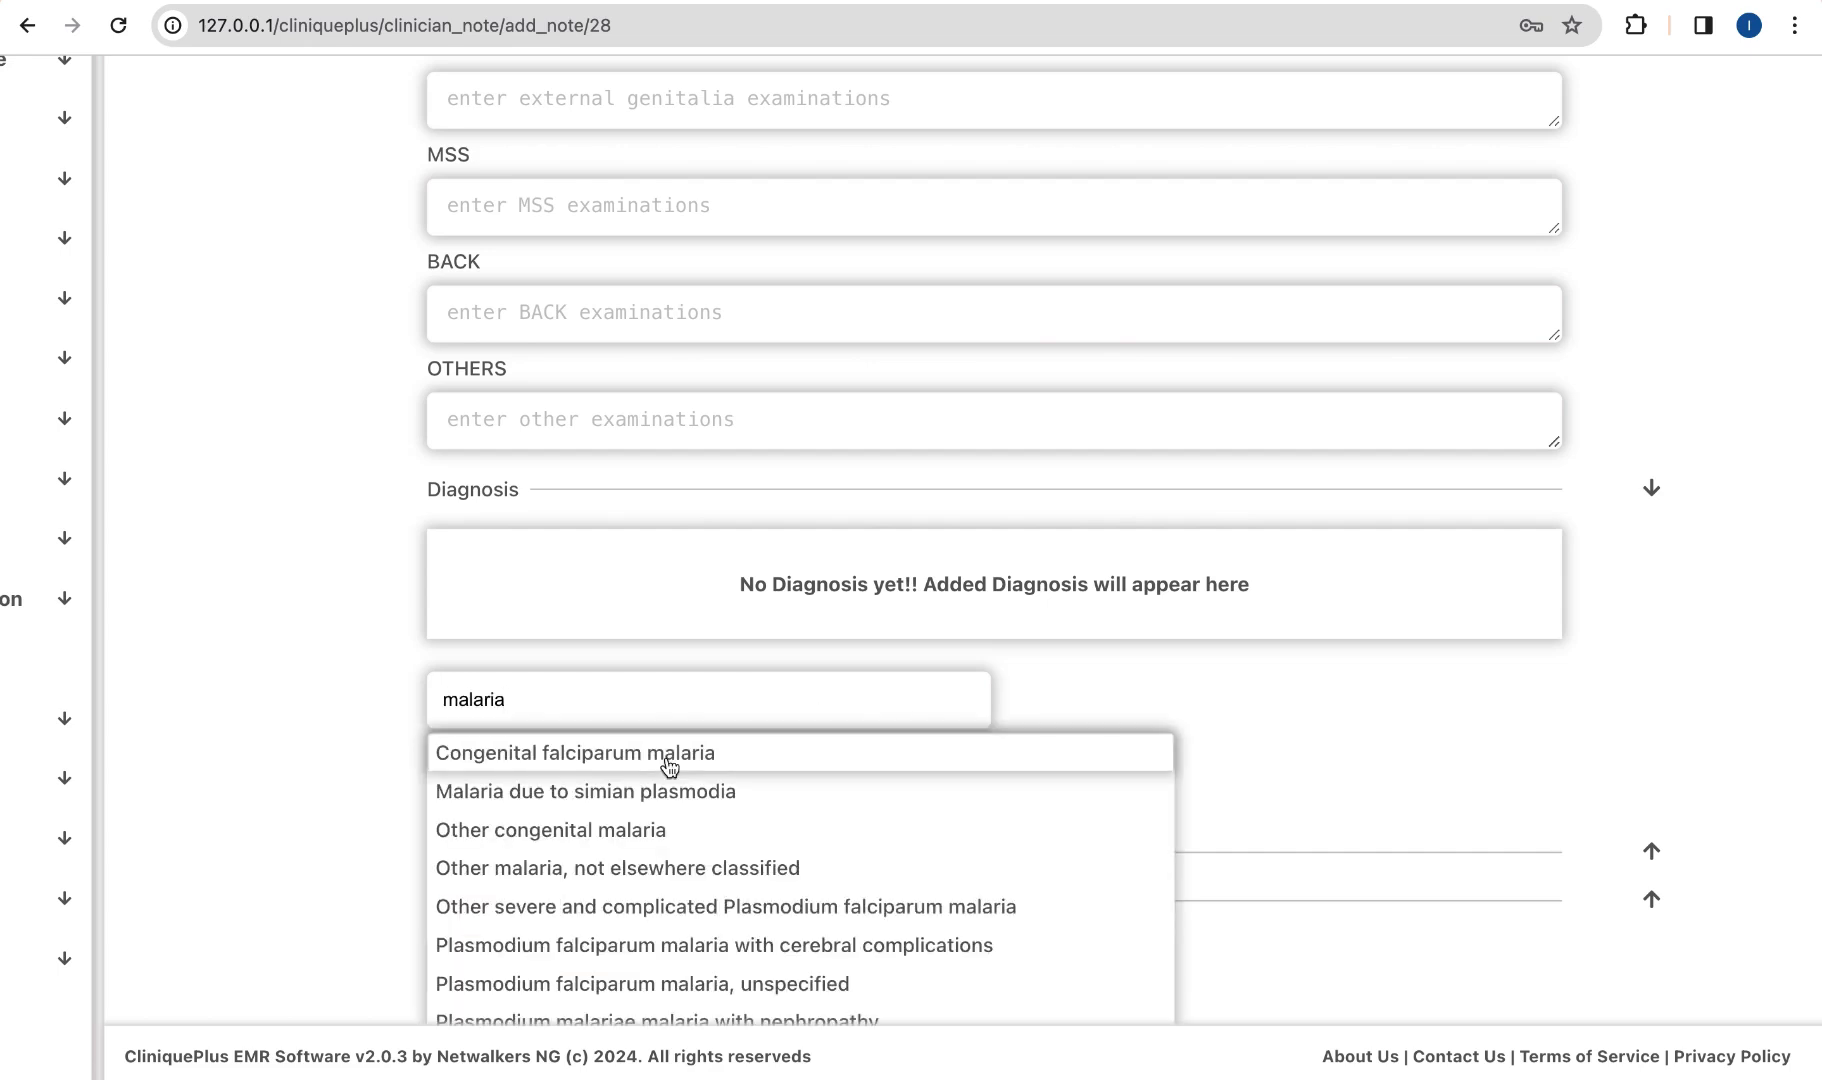
pyautogui.click(668, 760)
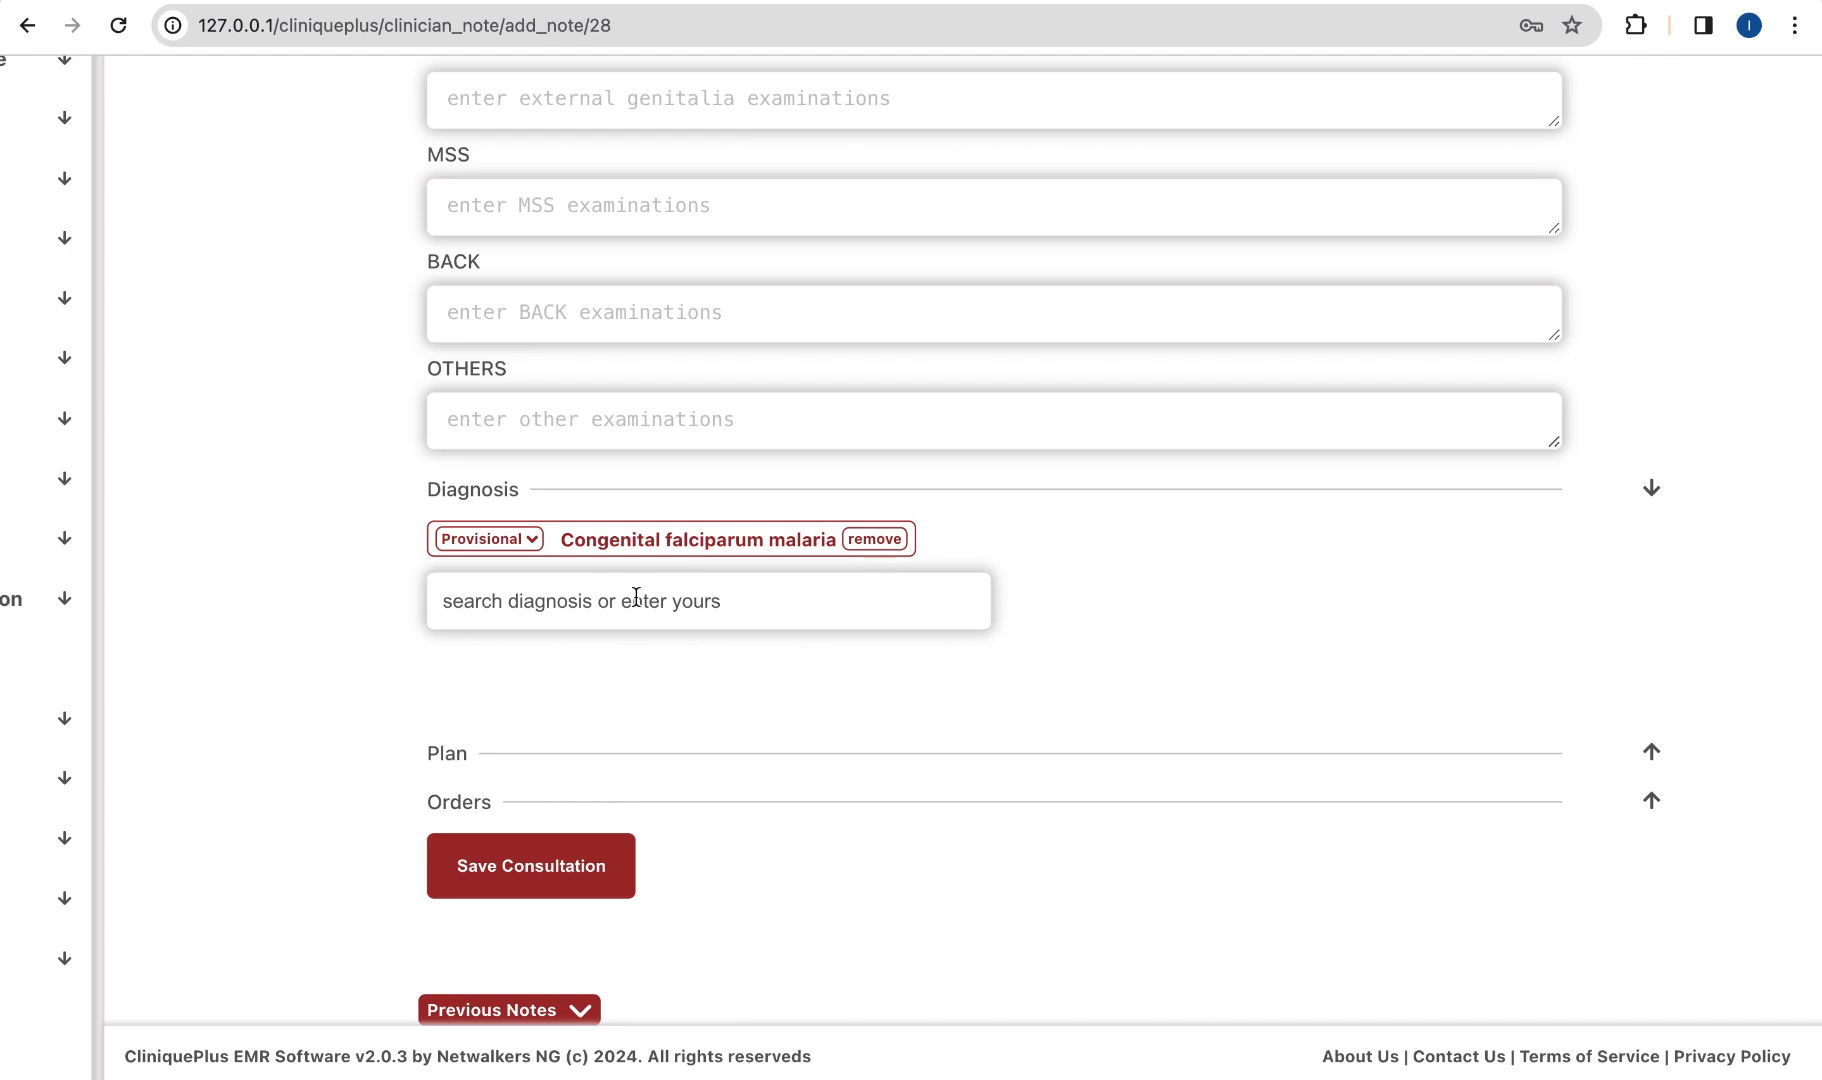
# Step: Expand the Plan section ready for writing the management plan
pyautogui.scroll(-1, 636, 597)
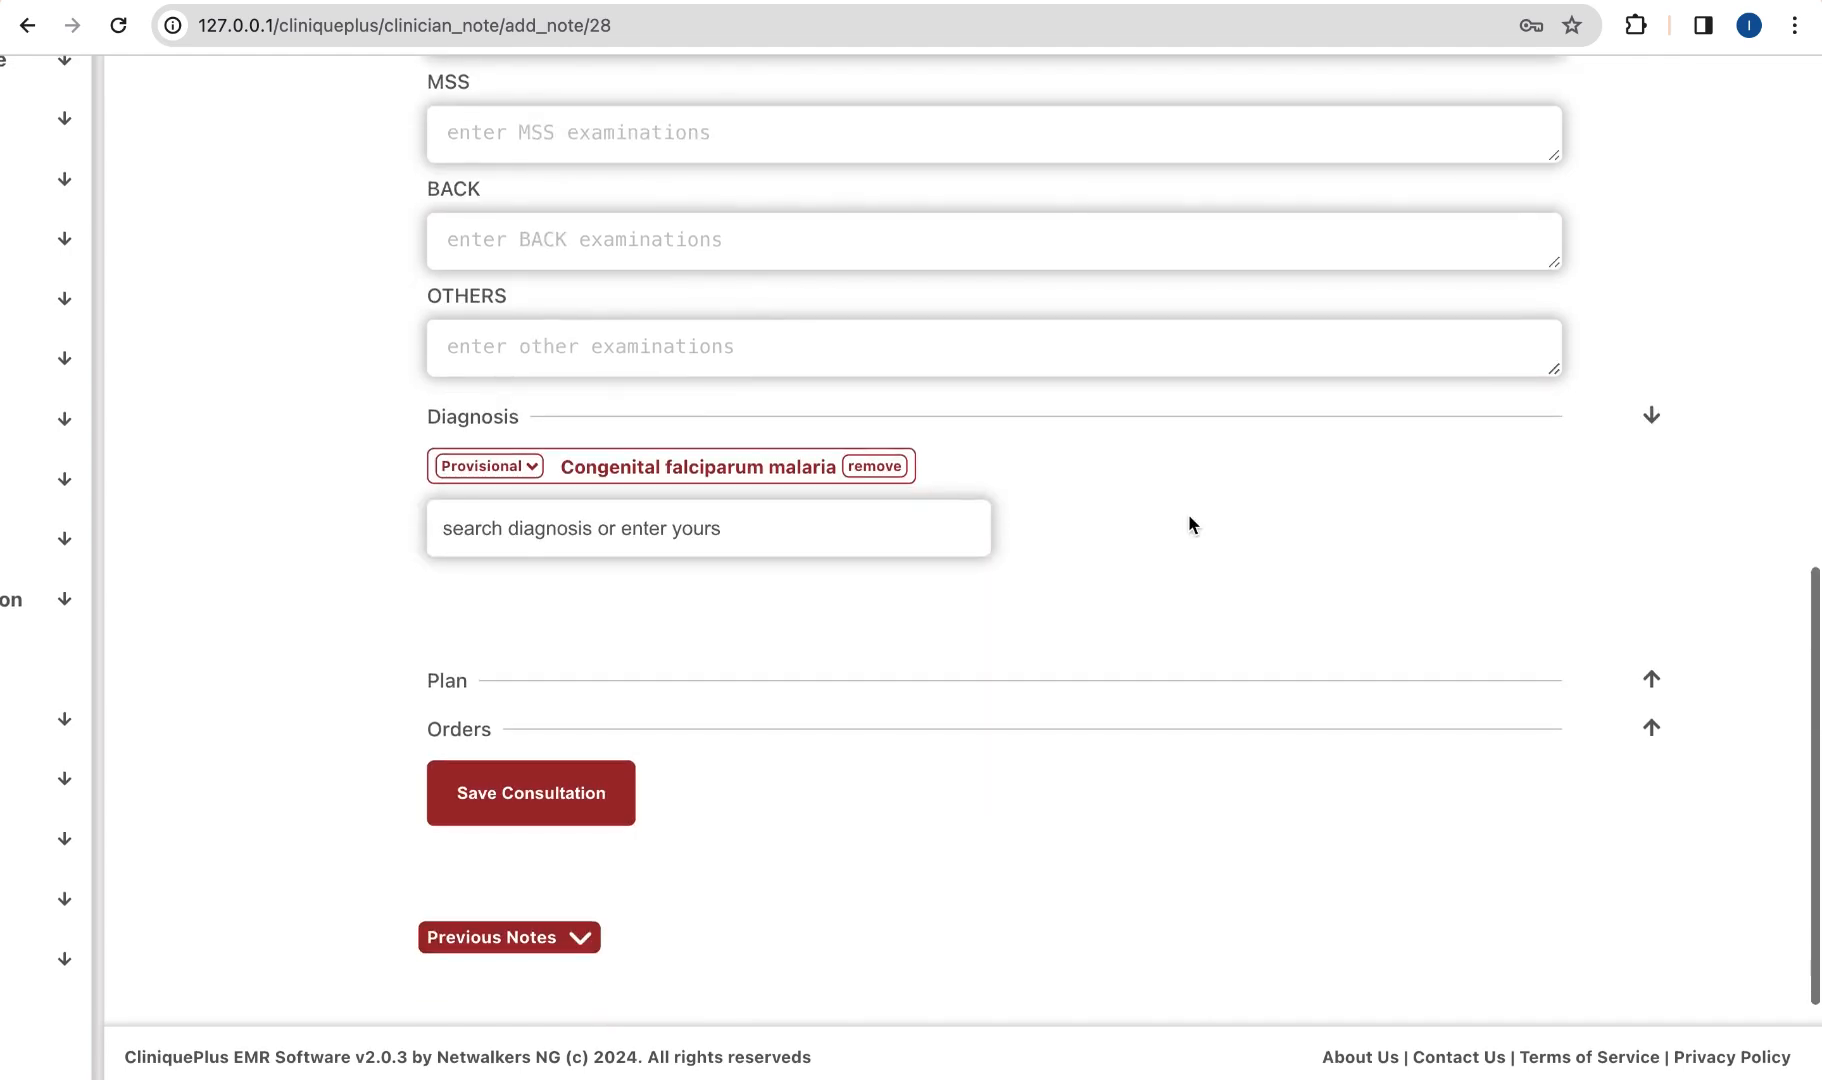
pyautogui.click(1098, 680)
pyautogui.click(1098, 679)
# Step: Enter 'jbsnjjsnjns' as the management plan and expand the Orders section
pyautogui.write('jbsnjjsnj')
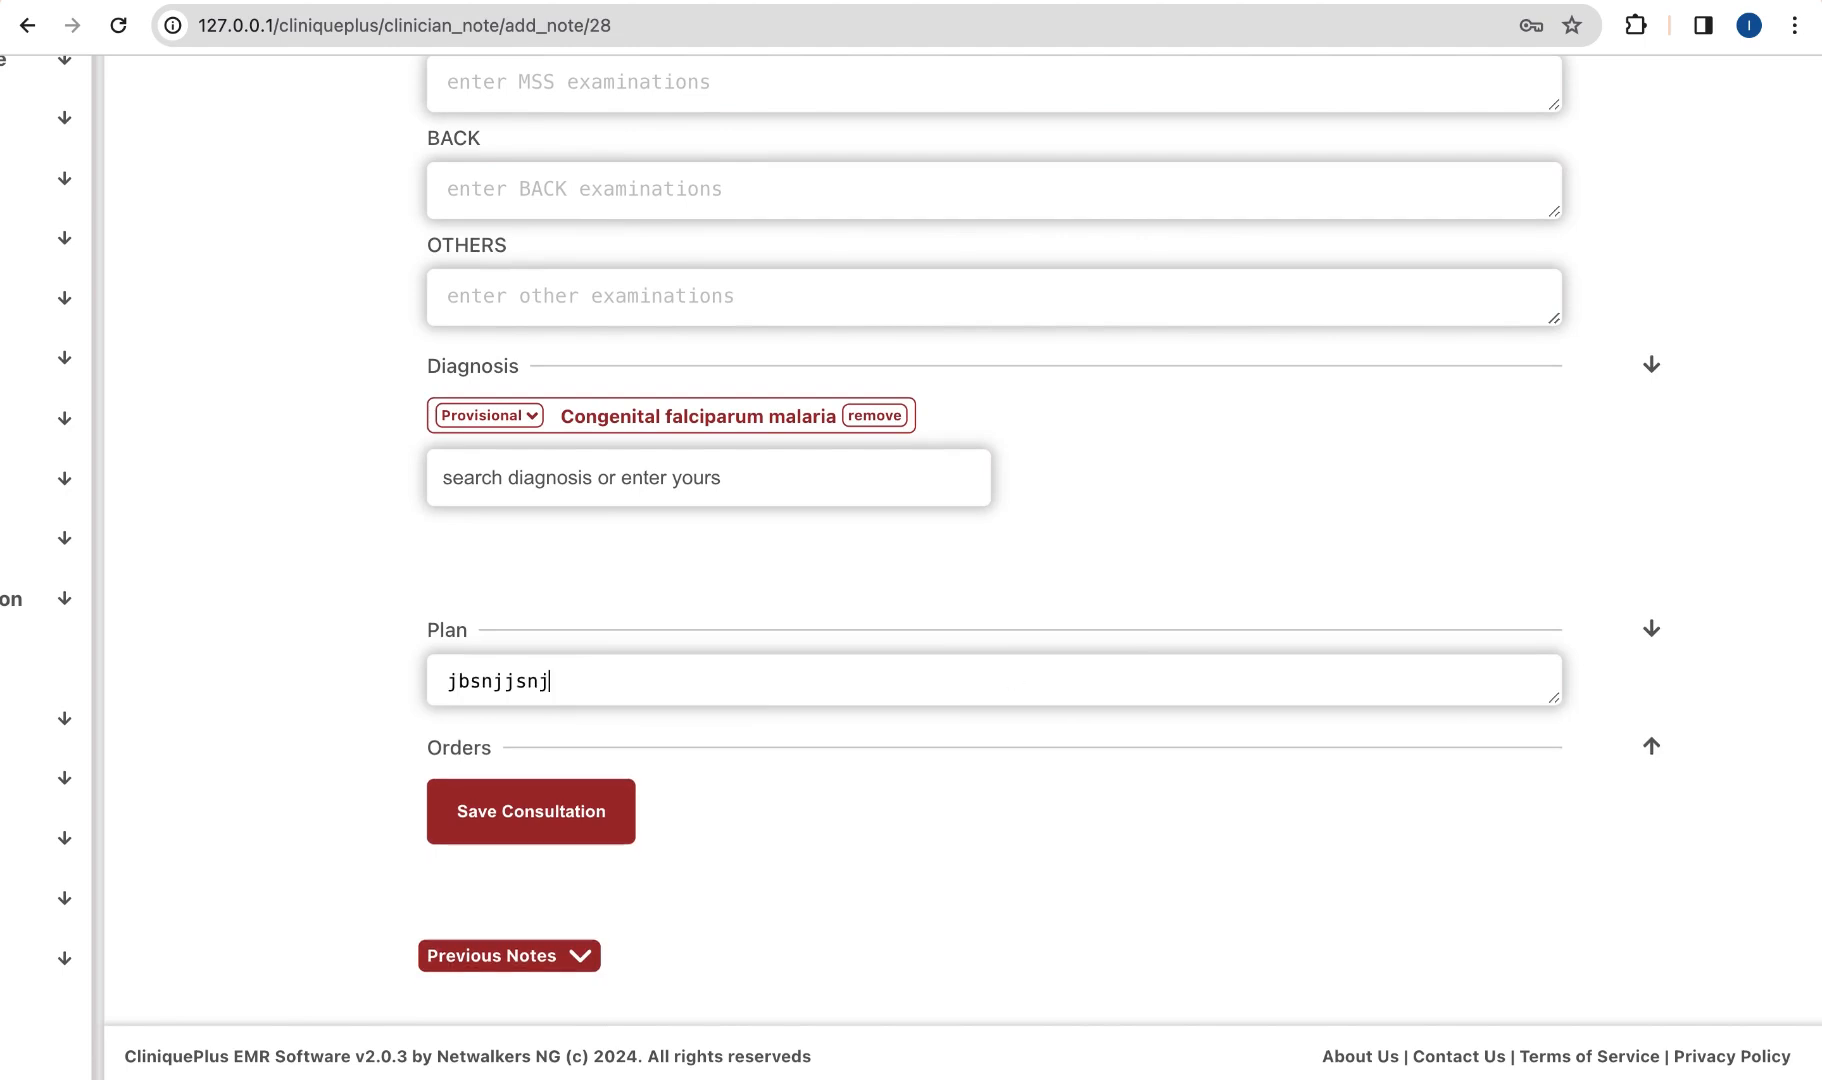
pyautogui.write('ns')
pyautogui.click(1651, 747)
pyautogui.scroll(-2, 1243, 766)
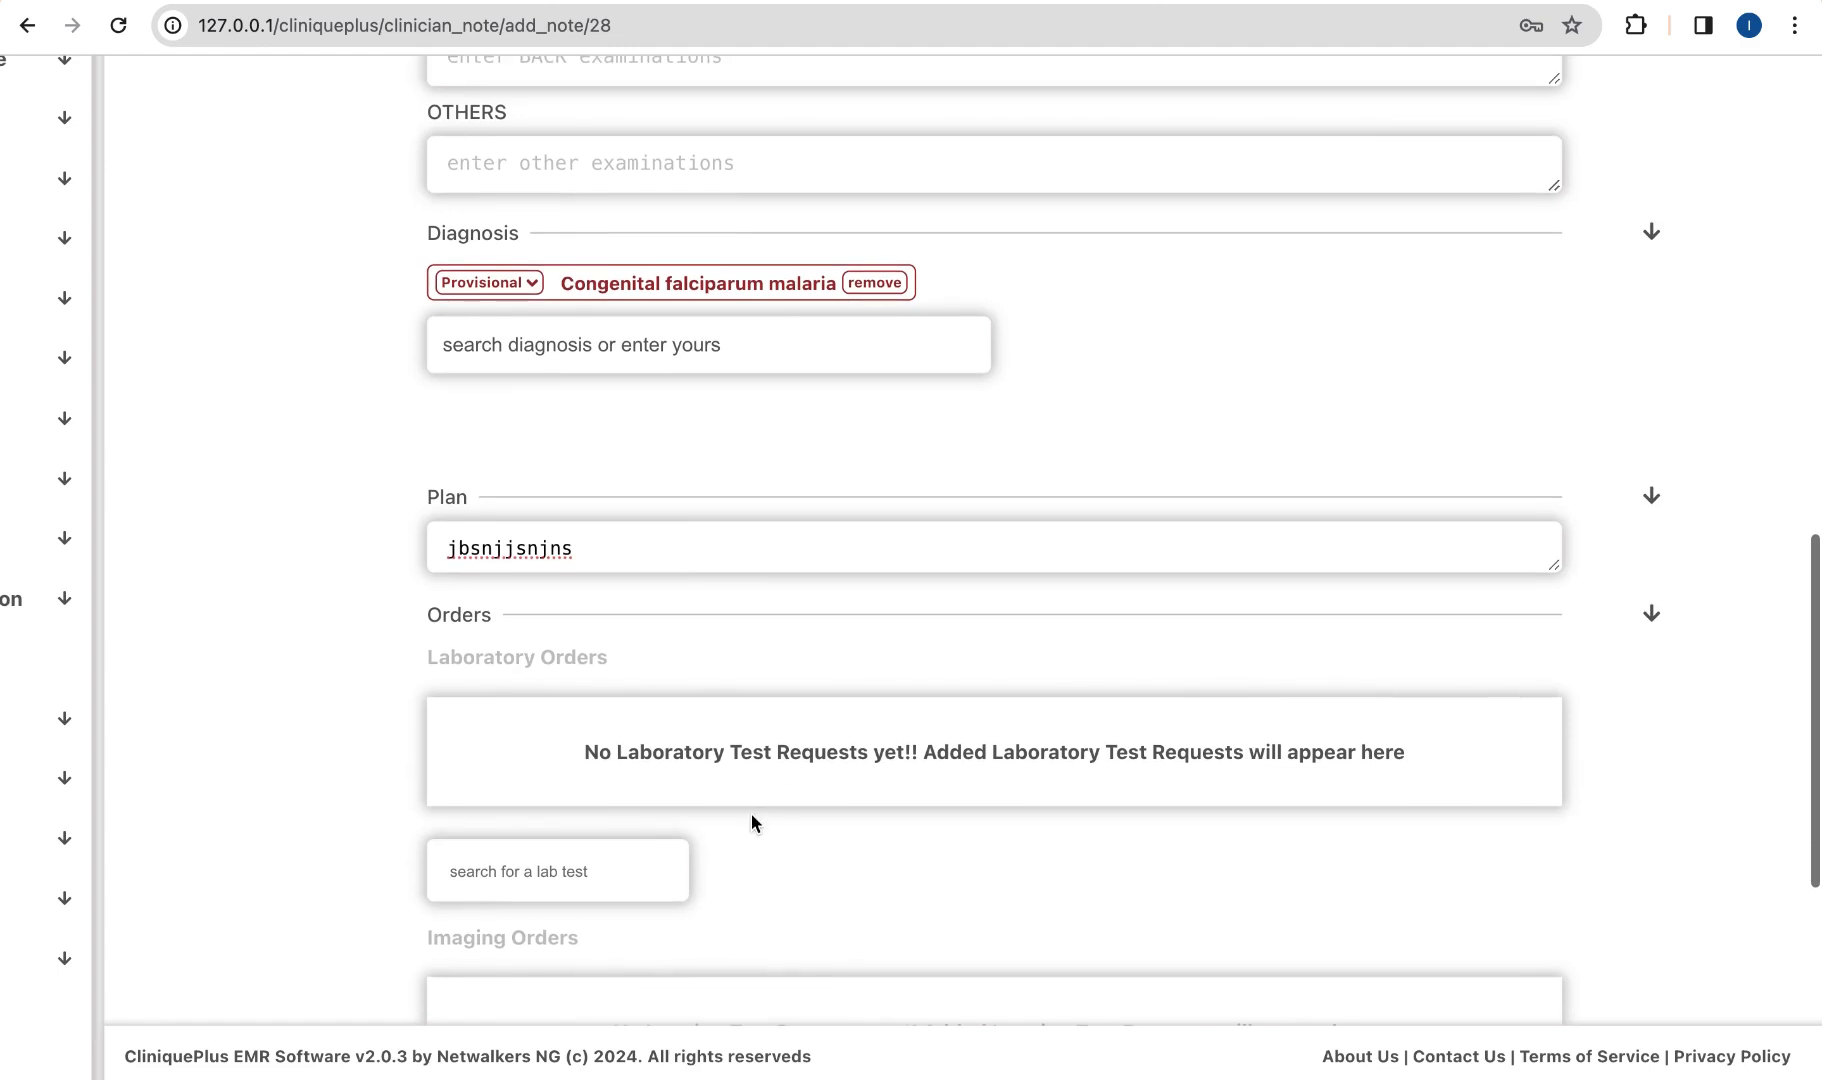
pyautogui.scroll(-3, 752, 815)
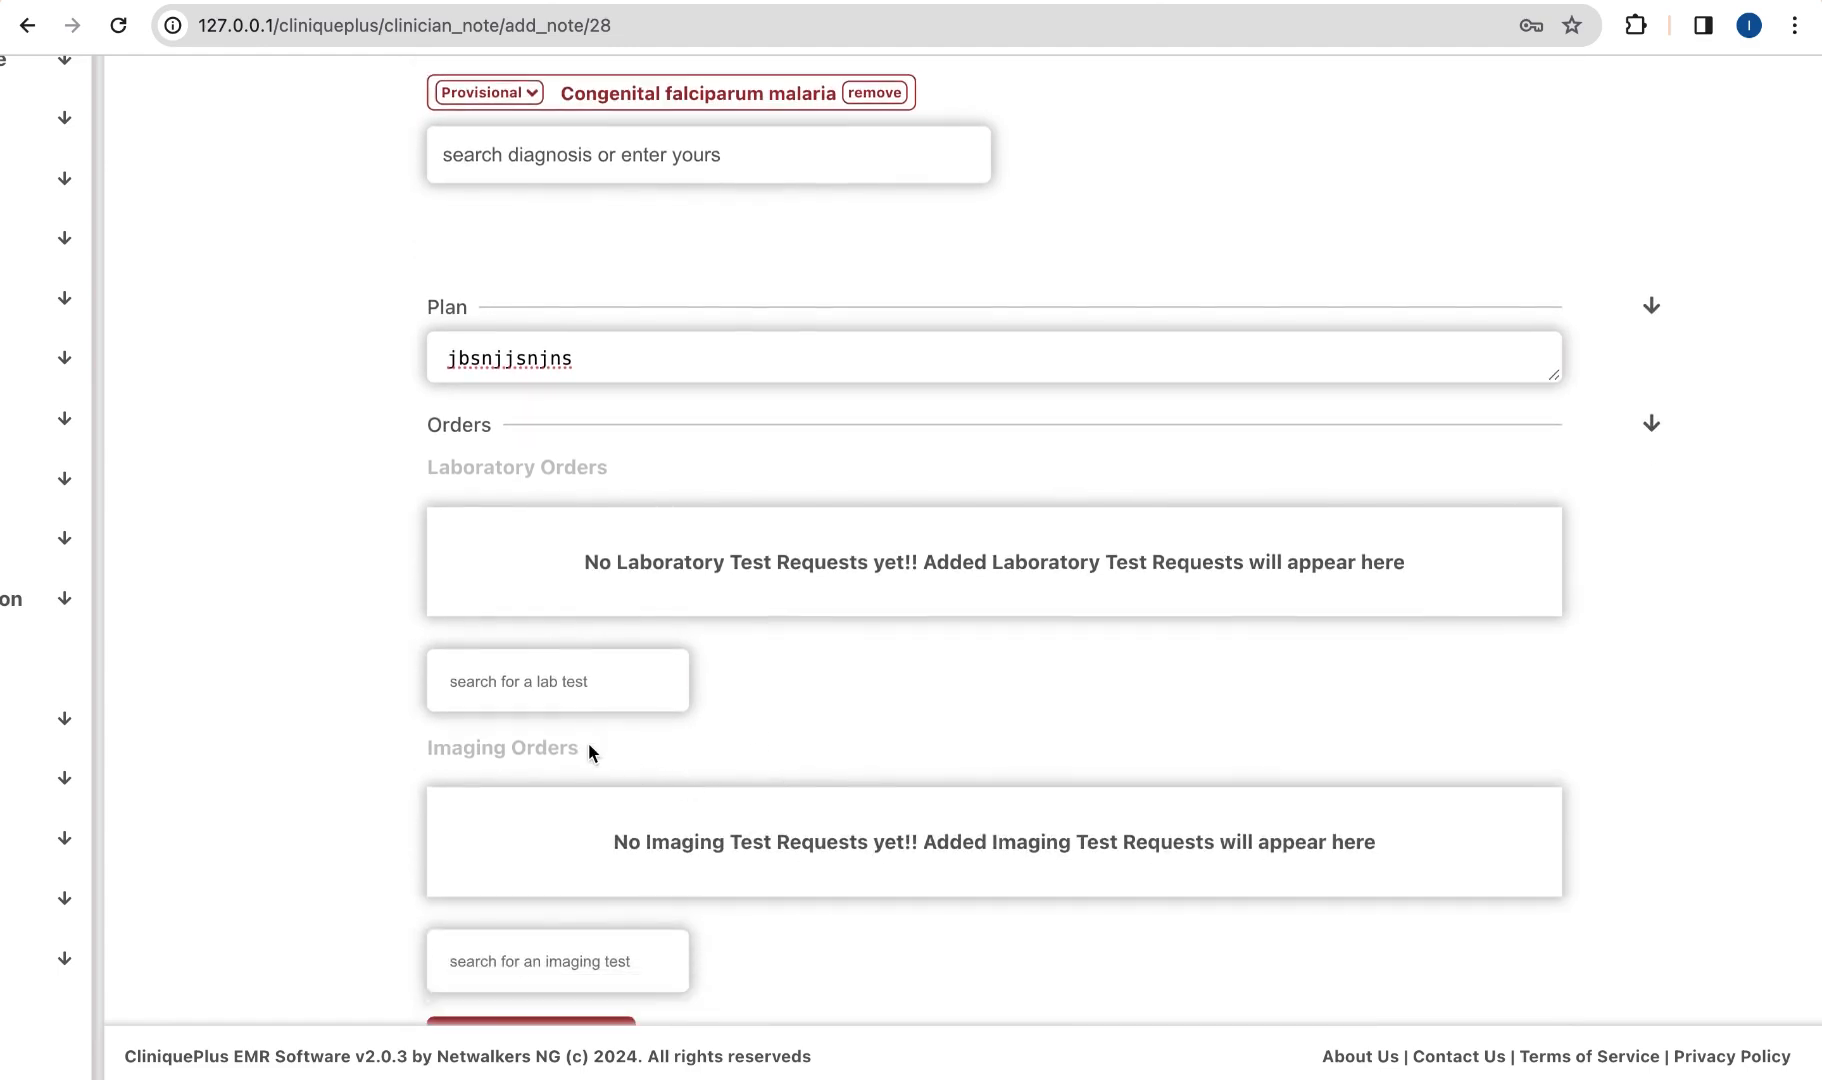
# Step: Search 'full' and order FBC-Full Blood Count (Haemogram) - [Blood] as a lab test
pyautogui.click(537, 690)
pyautogui.write('full')
pyautogui.click(505, 741)
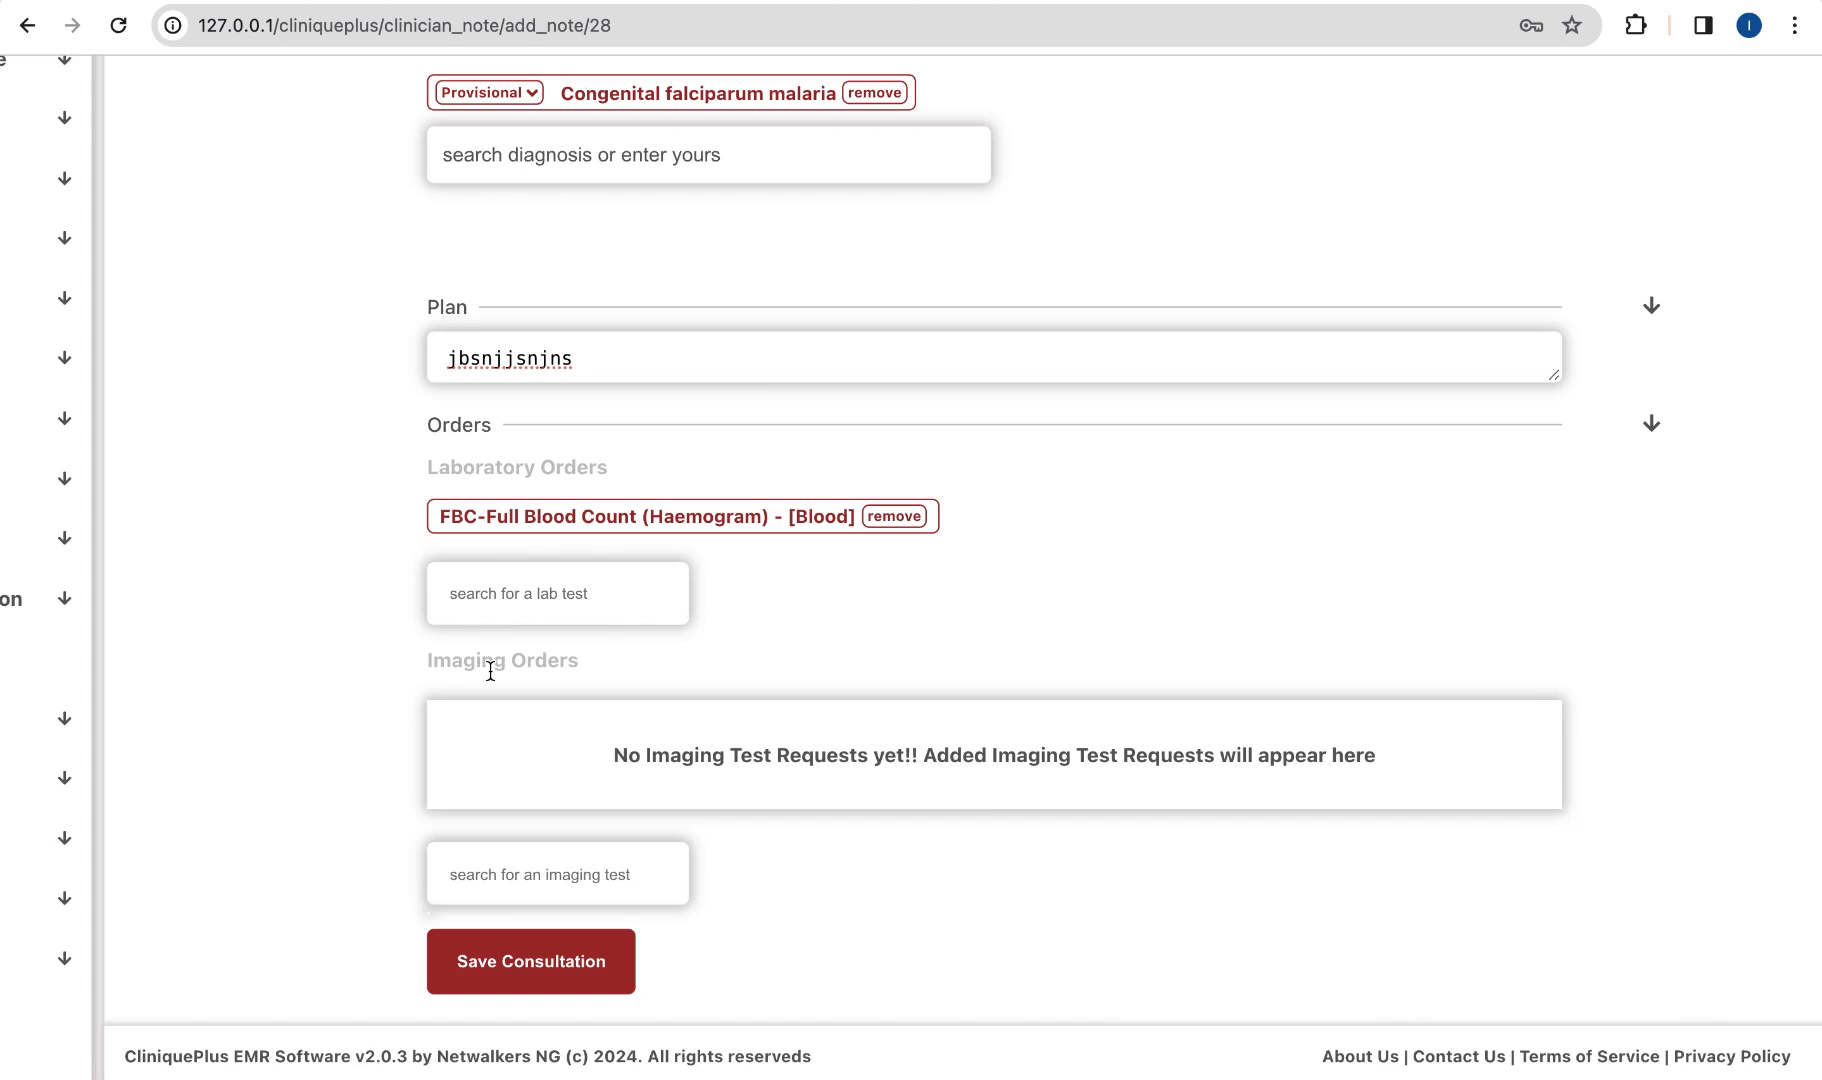
pyautogui.scroll(-1, 490, 671)
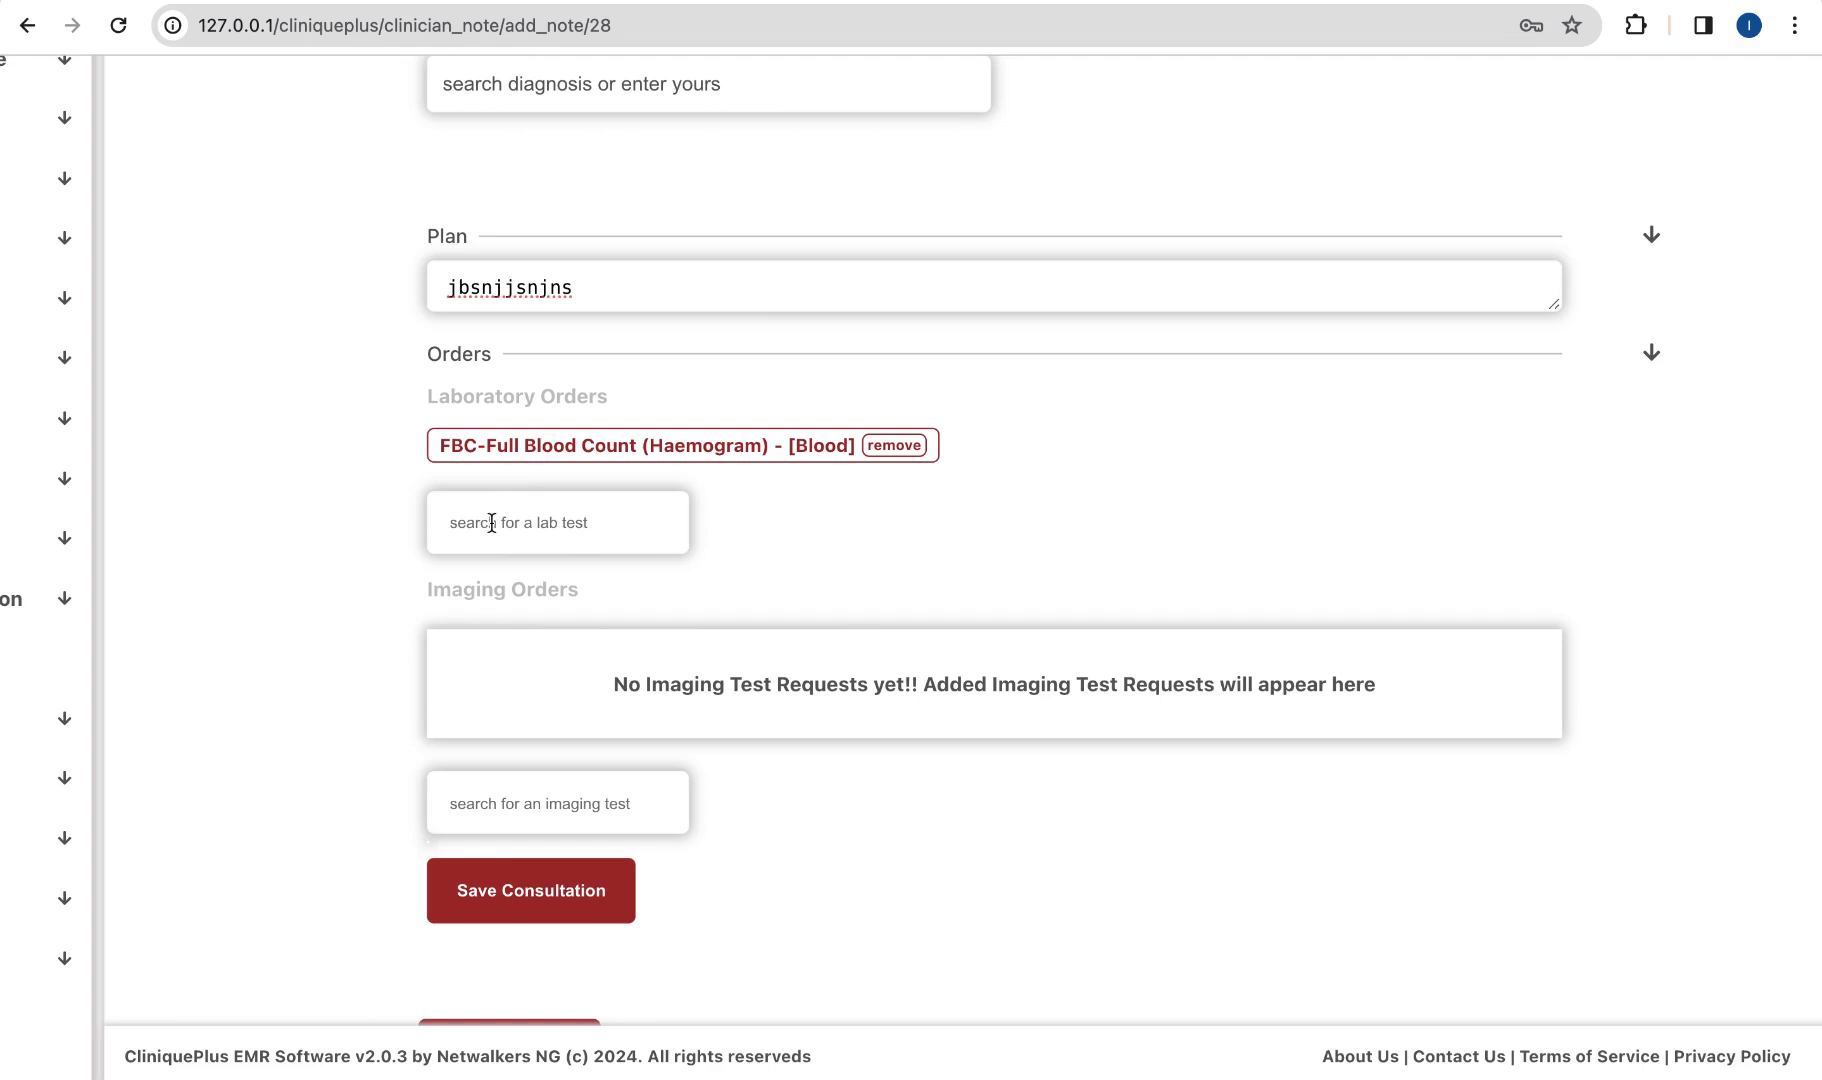
pyautogui.scroll(-2, 553, 691)
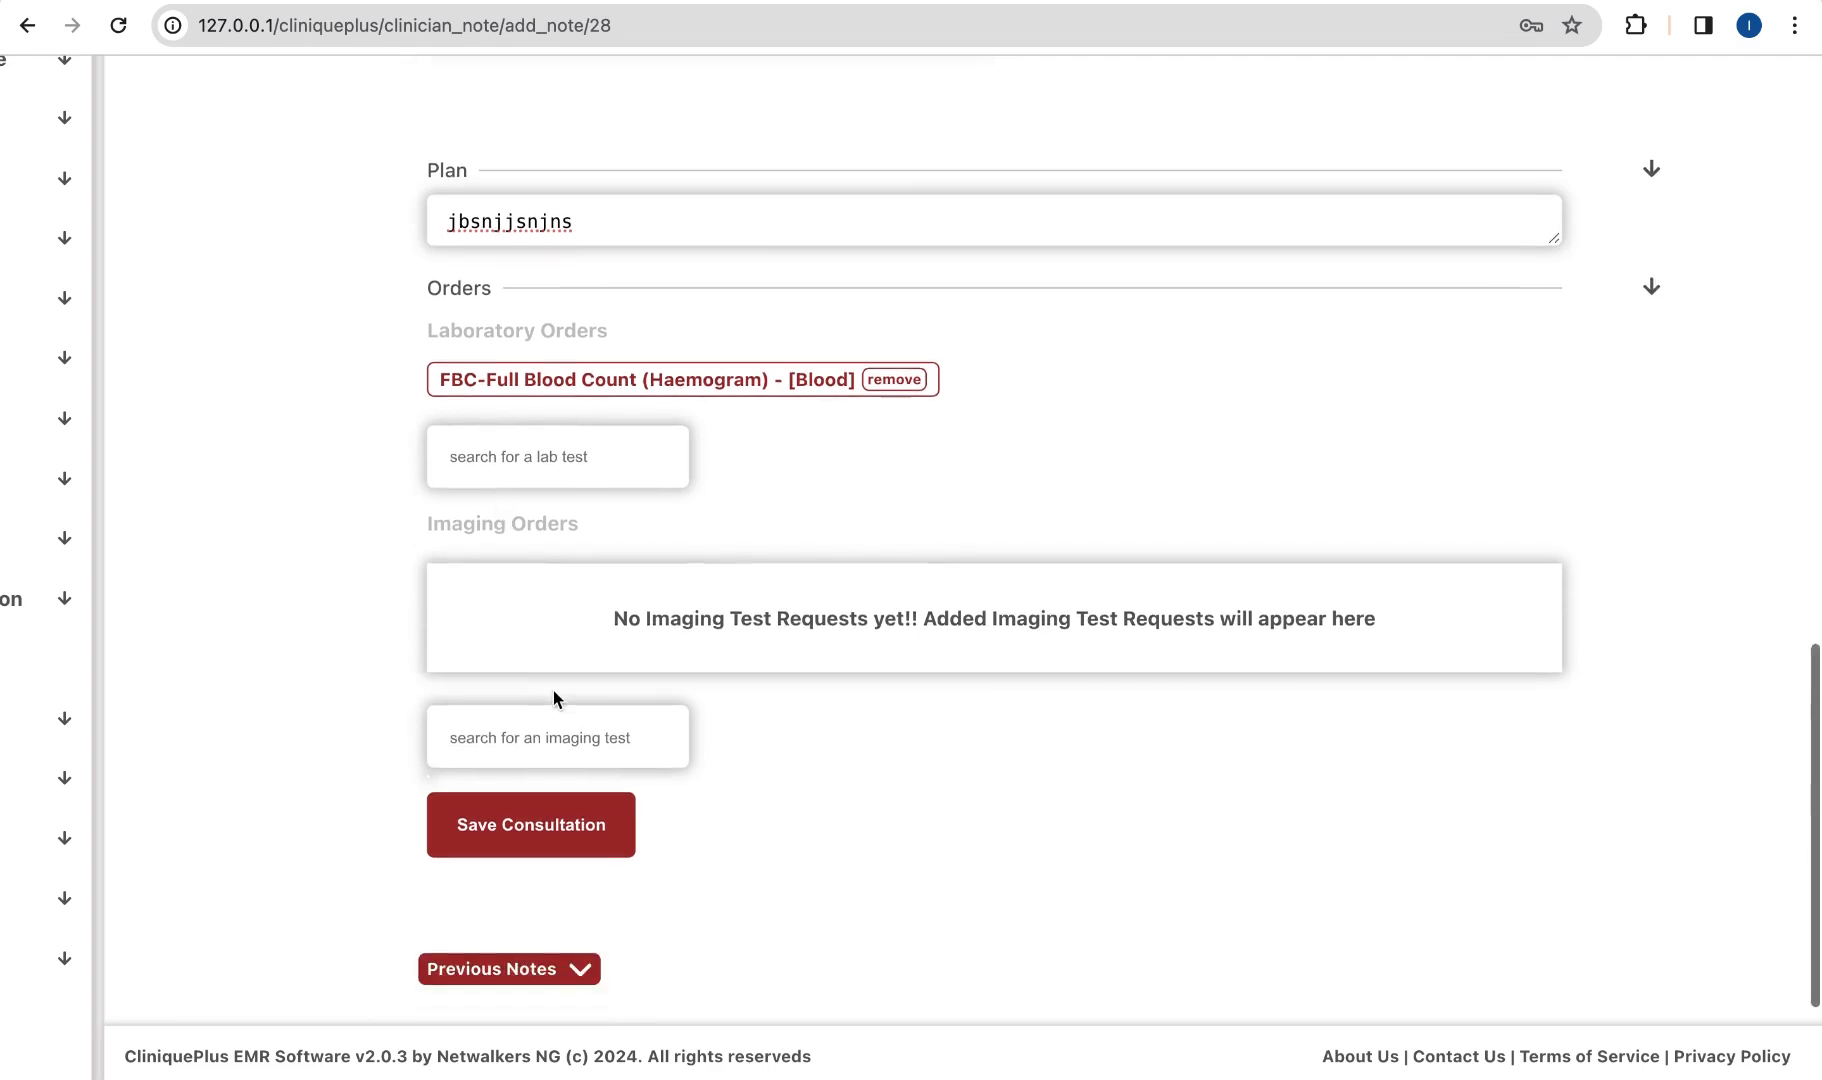
# Step: Save the consultation note, review its complaints, history and examination sections, and go to Prescriptions
pyautogui.click(543, 783)
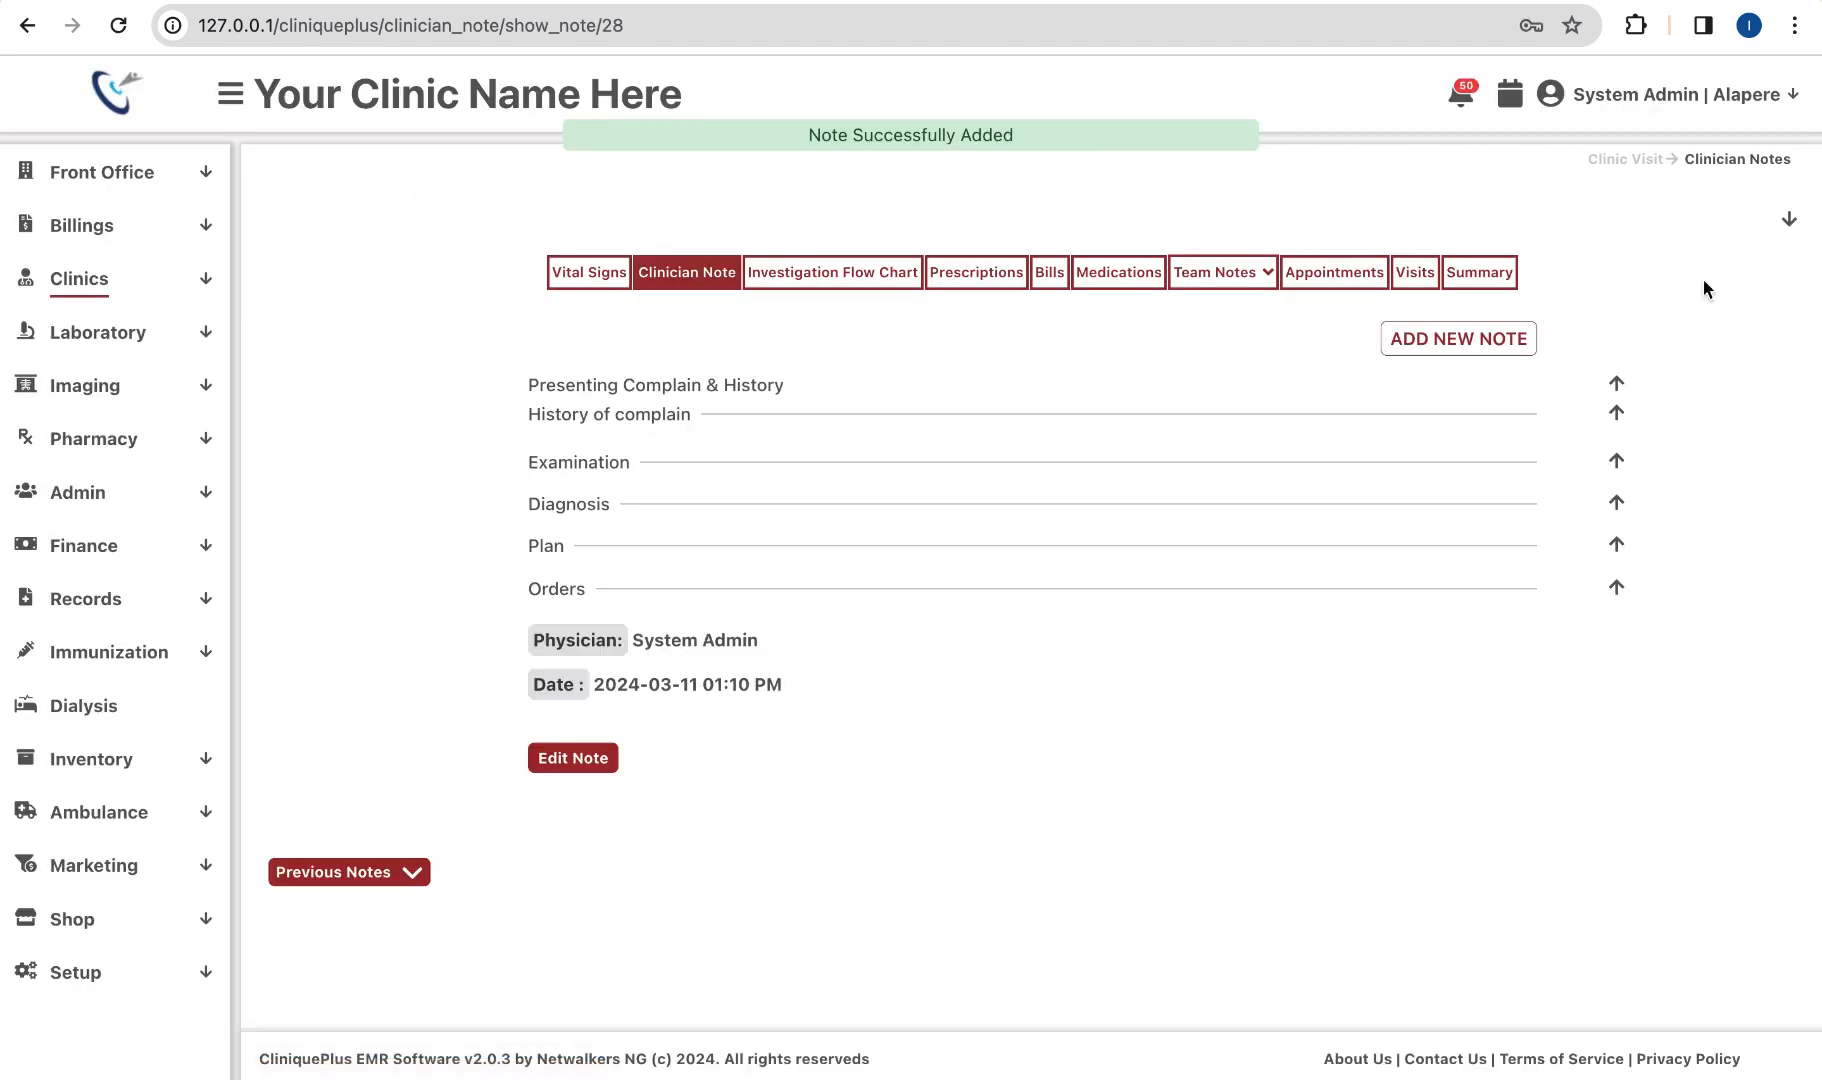
pyautogui.click(1616, 383)
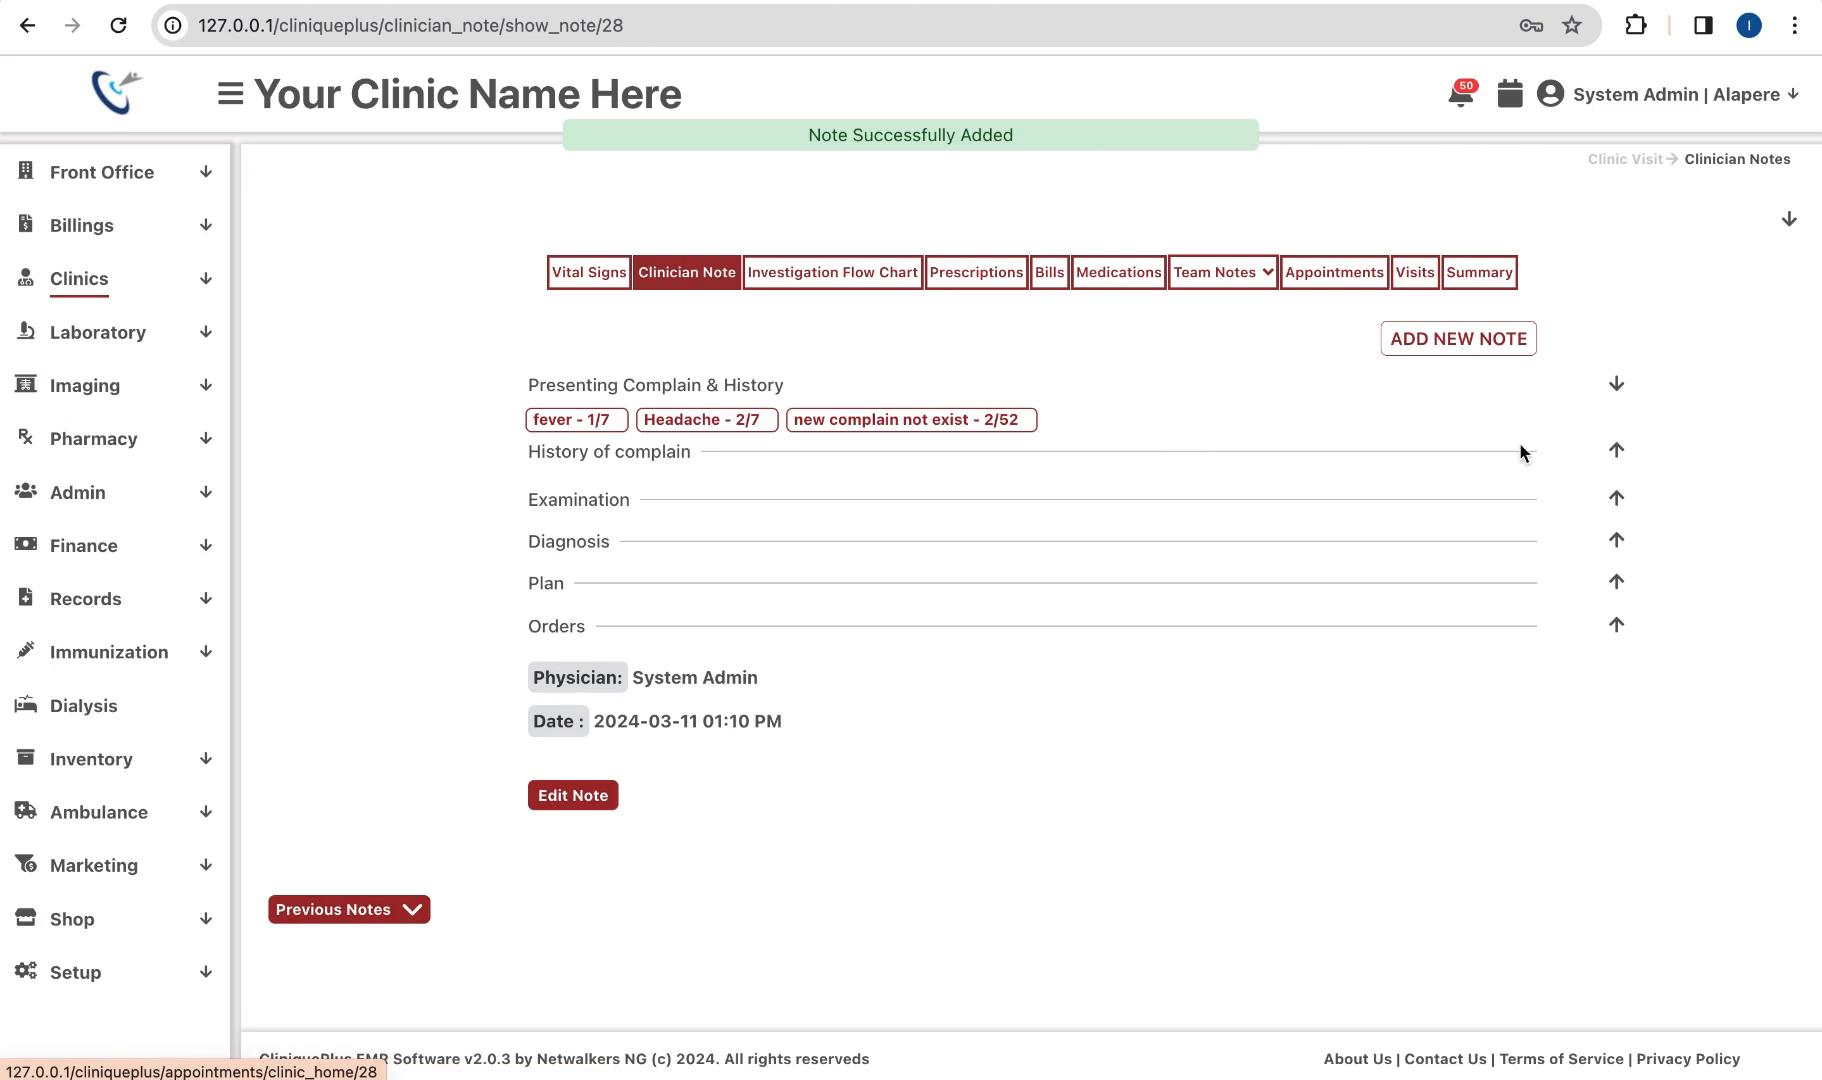
pyautogui.click(1616, 451)
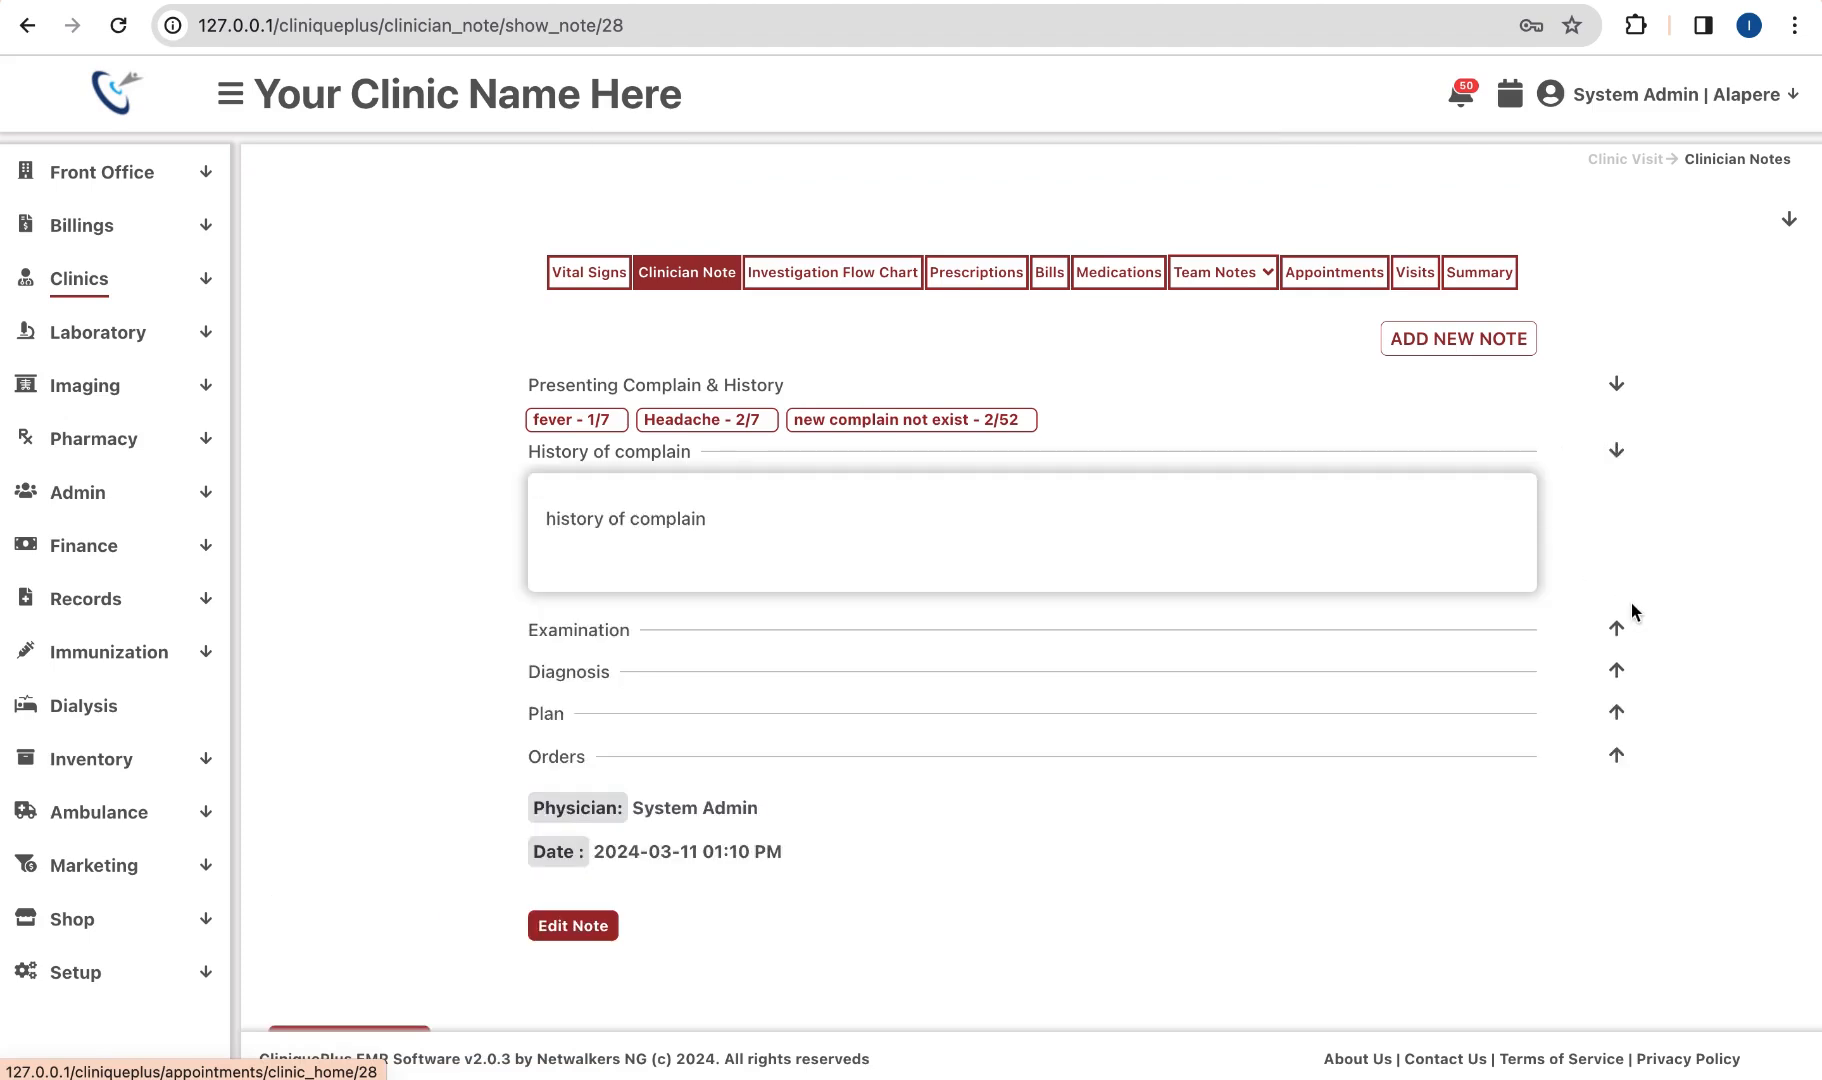
pyautogui.click(1616, 630)
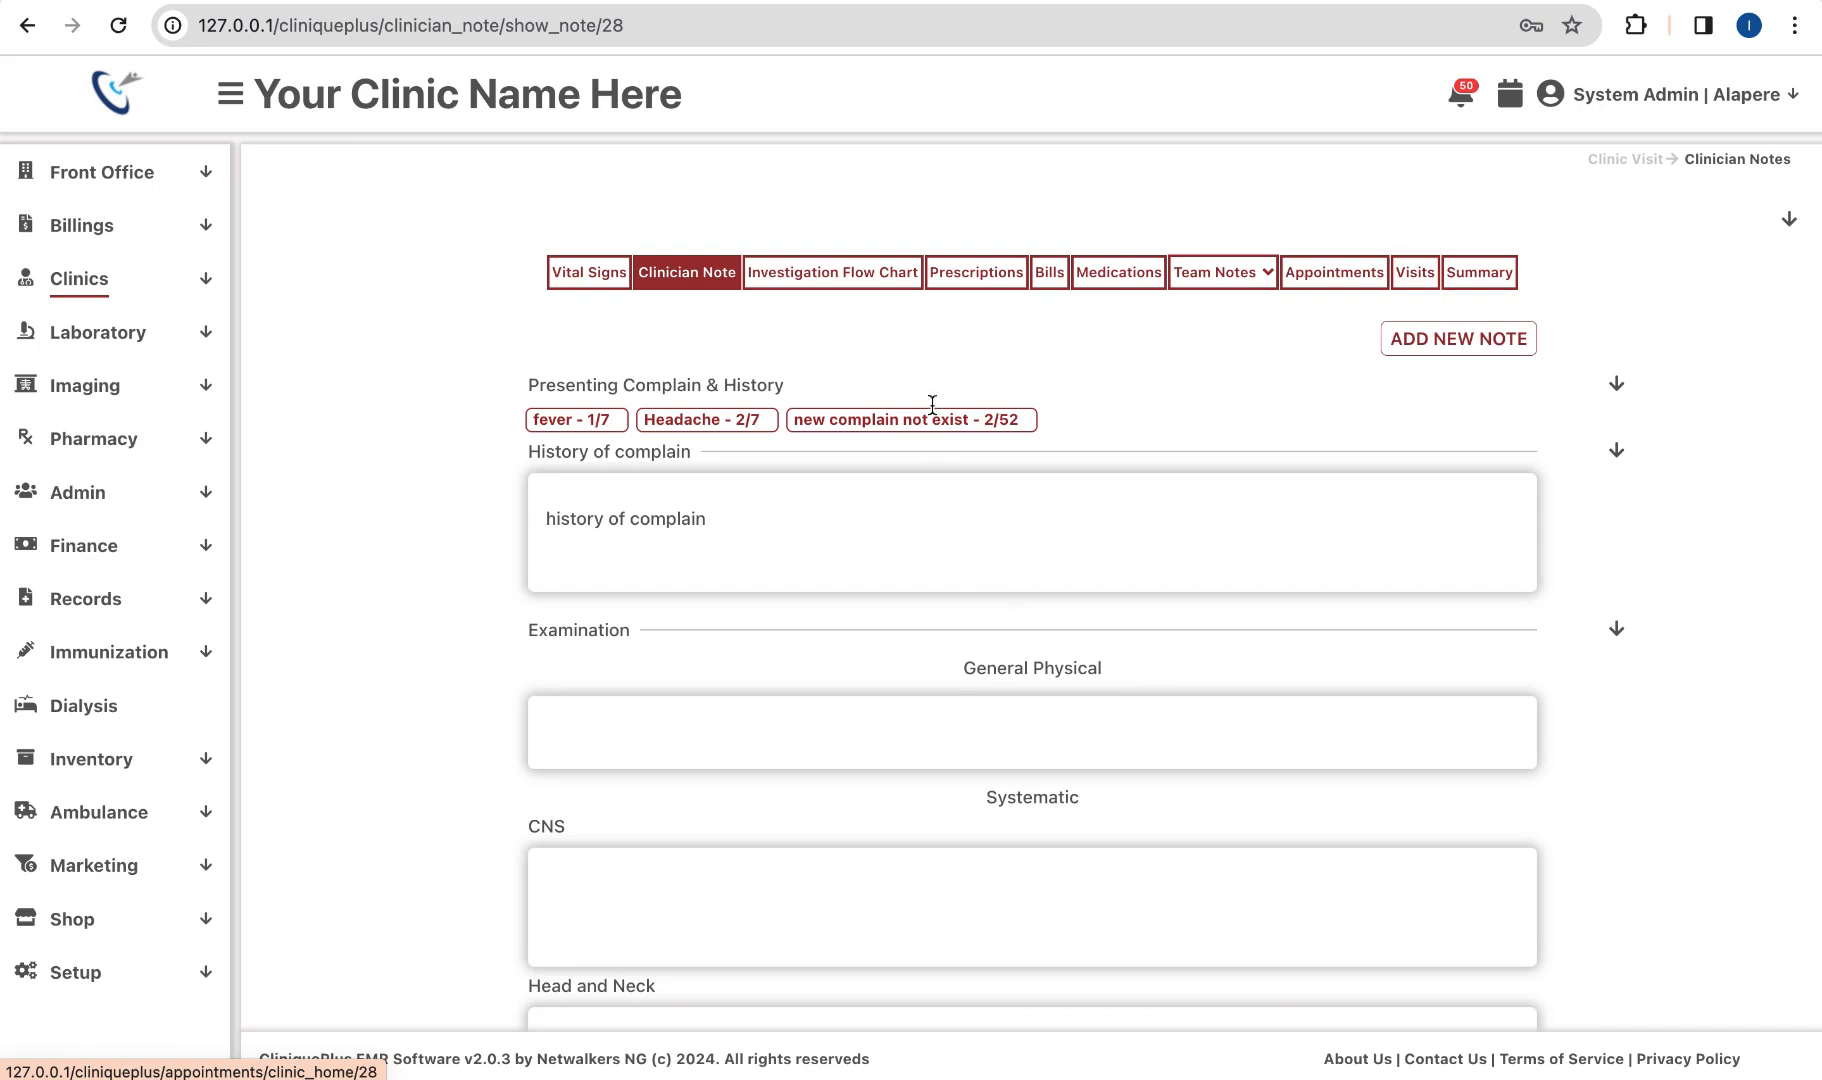
pyautogui.click(983, 276)
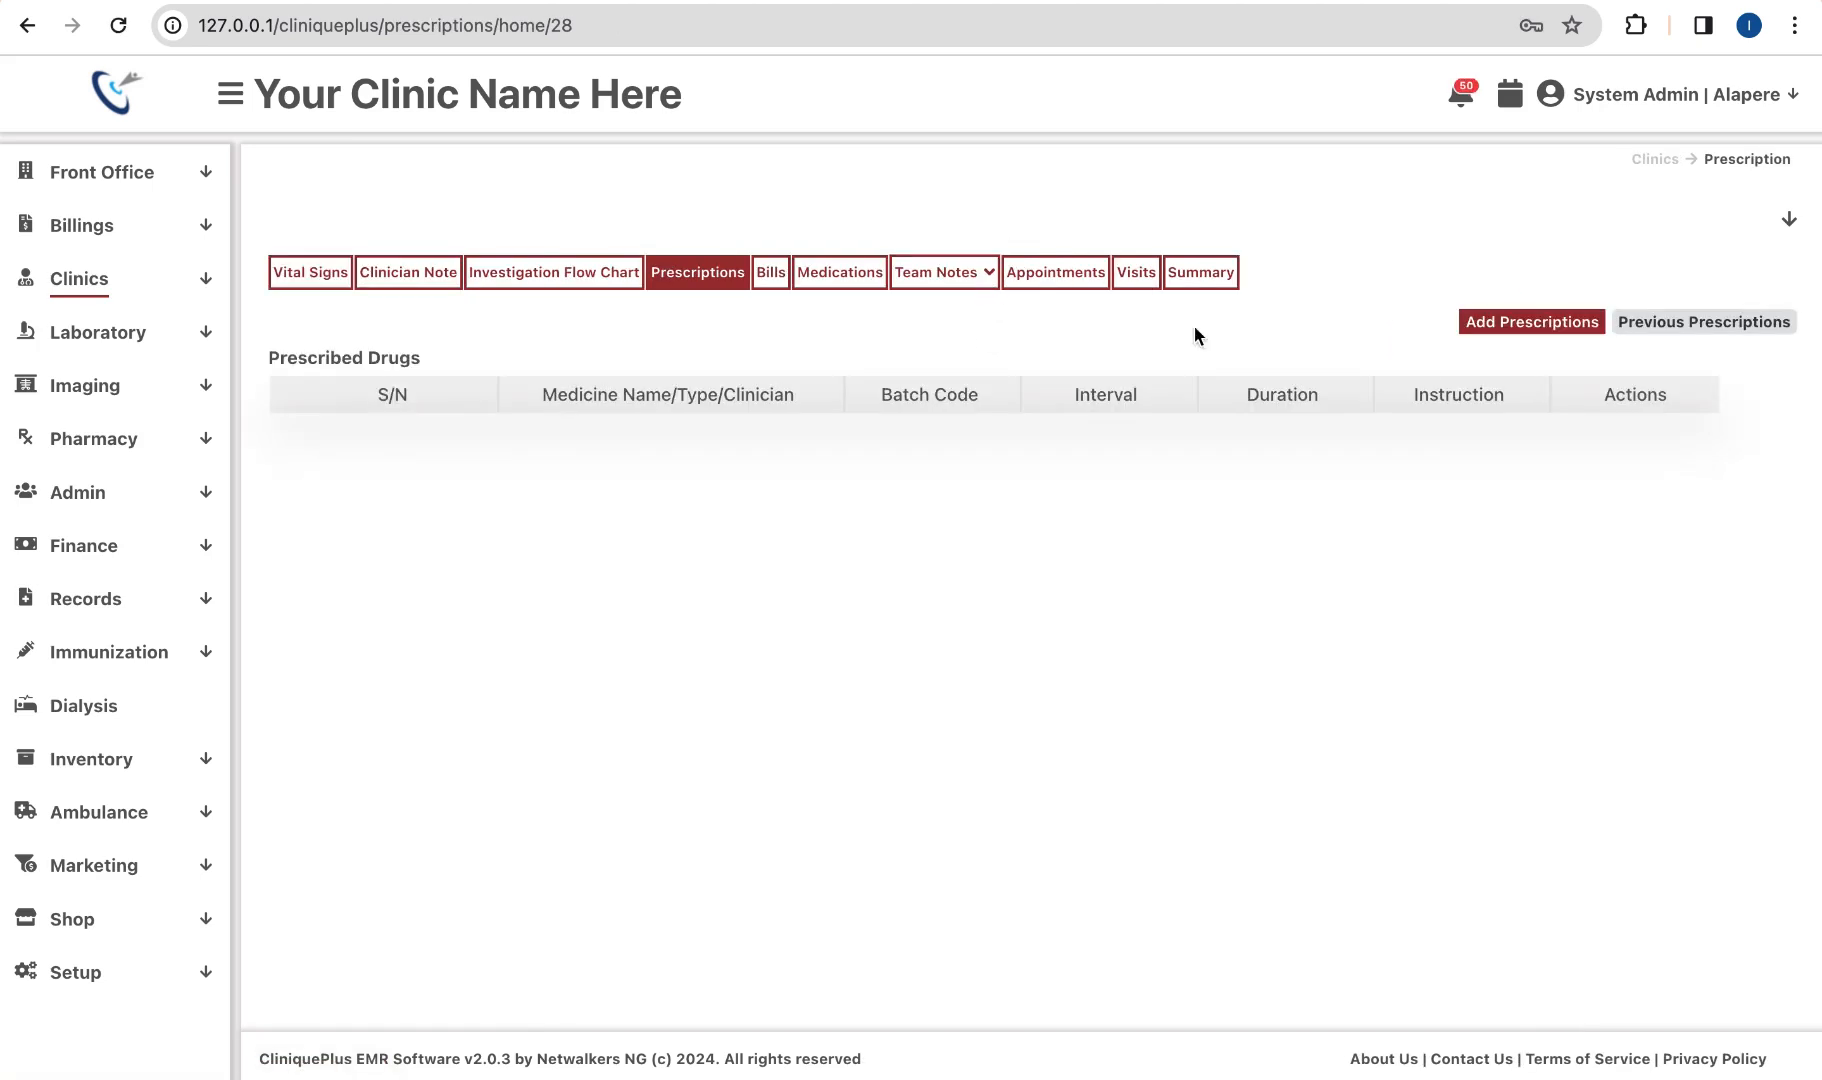
# Step: Start a new prescription and choose ARTEMETER + LUMEFANTRIN 20/120 from the ANTI MALARIA class
pyautogui.click(1557, 325)
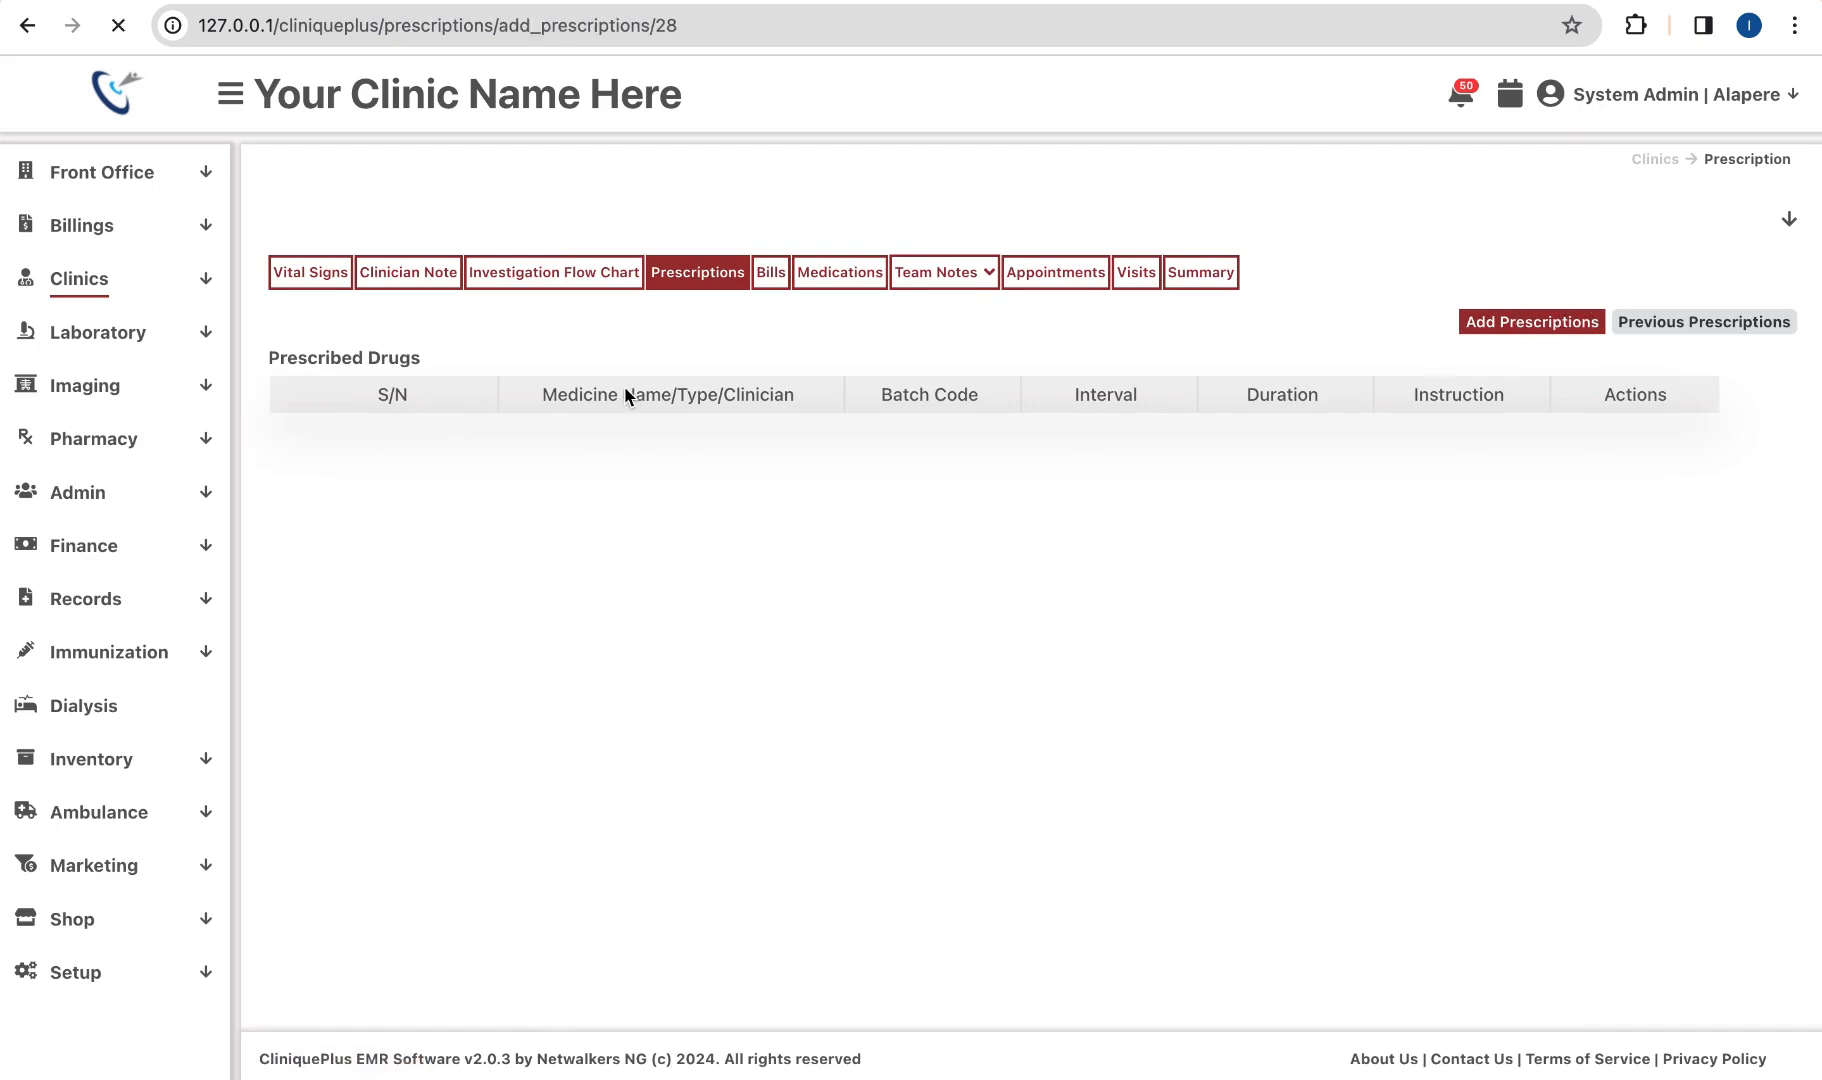
pyautogui.click(439, 678)
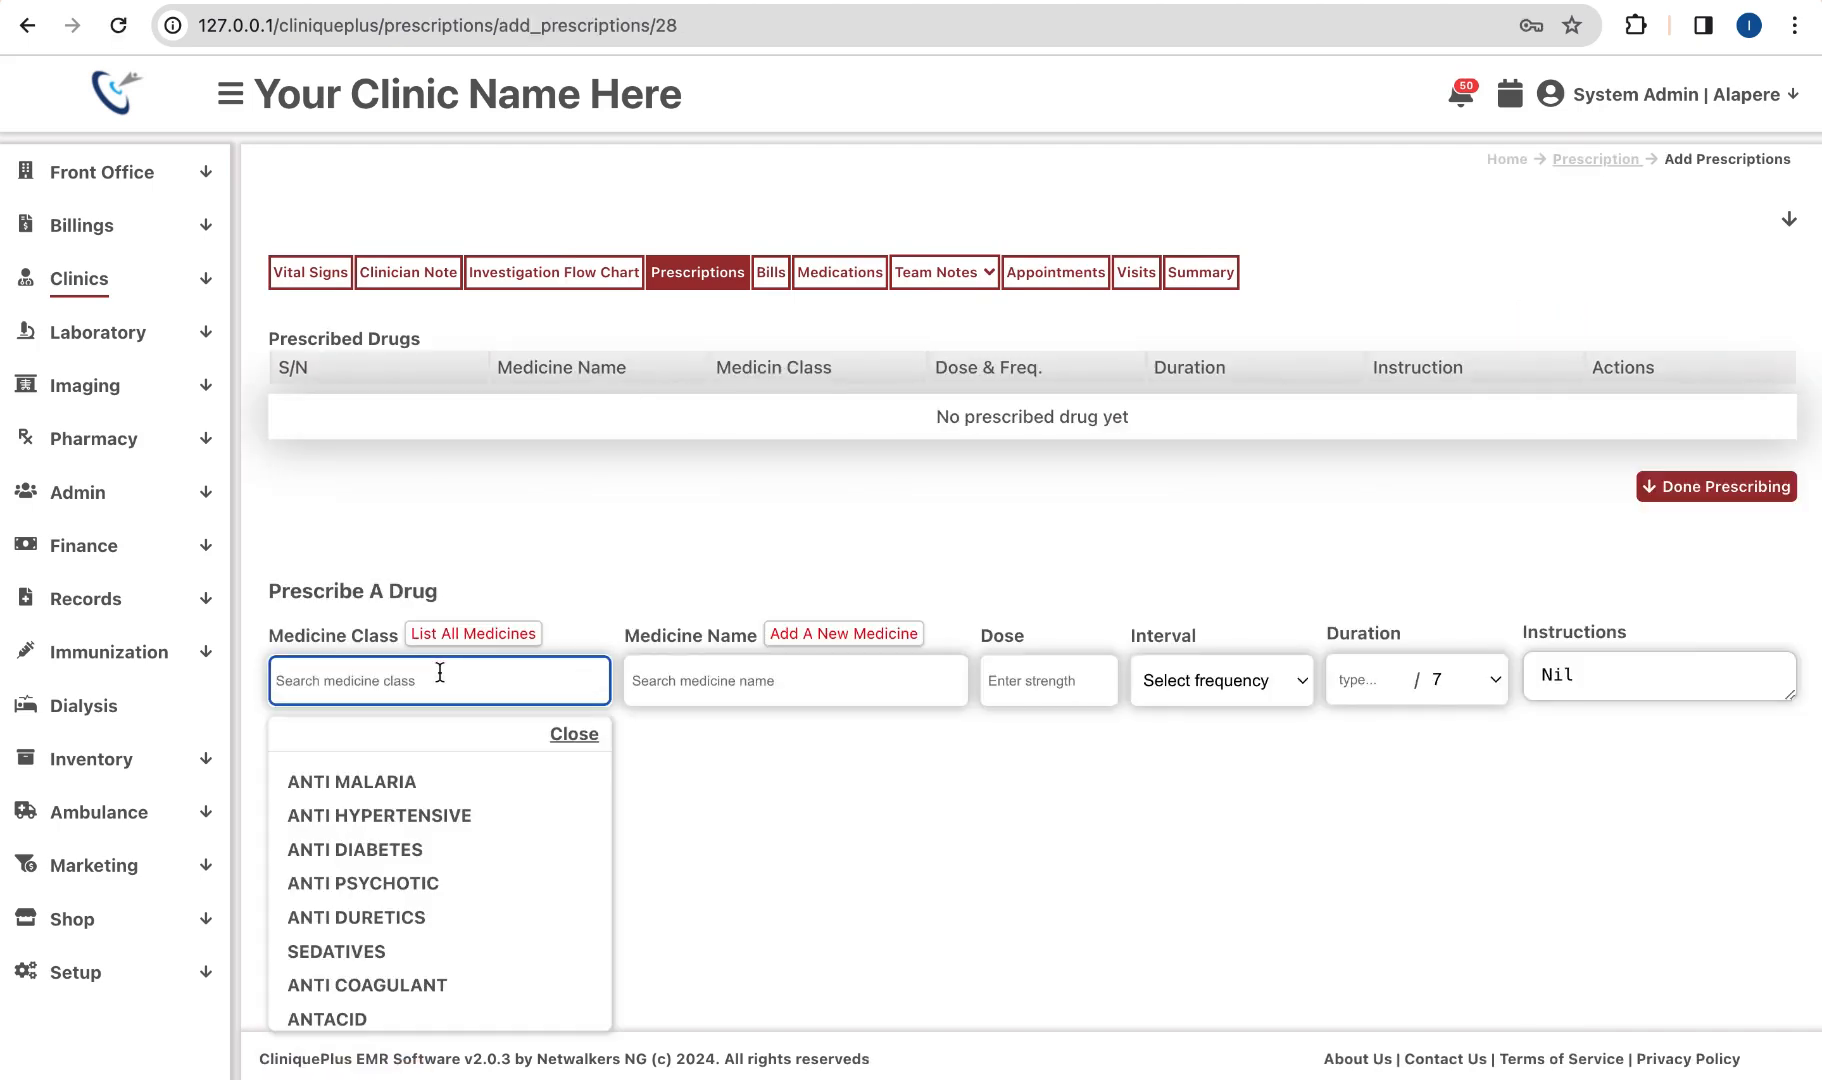
pyautogui.click(397, 784)
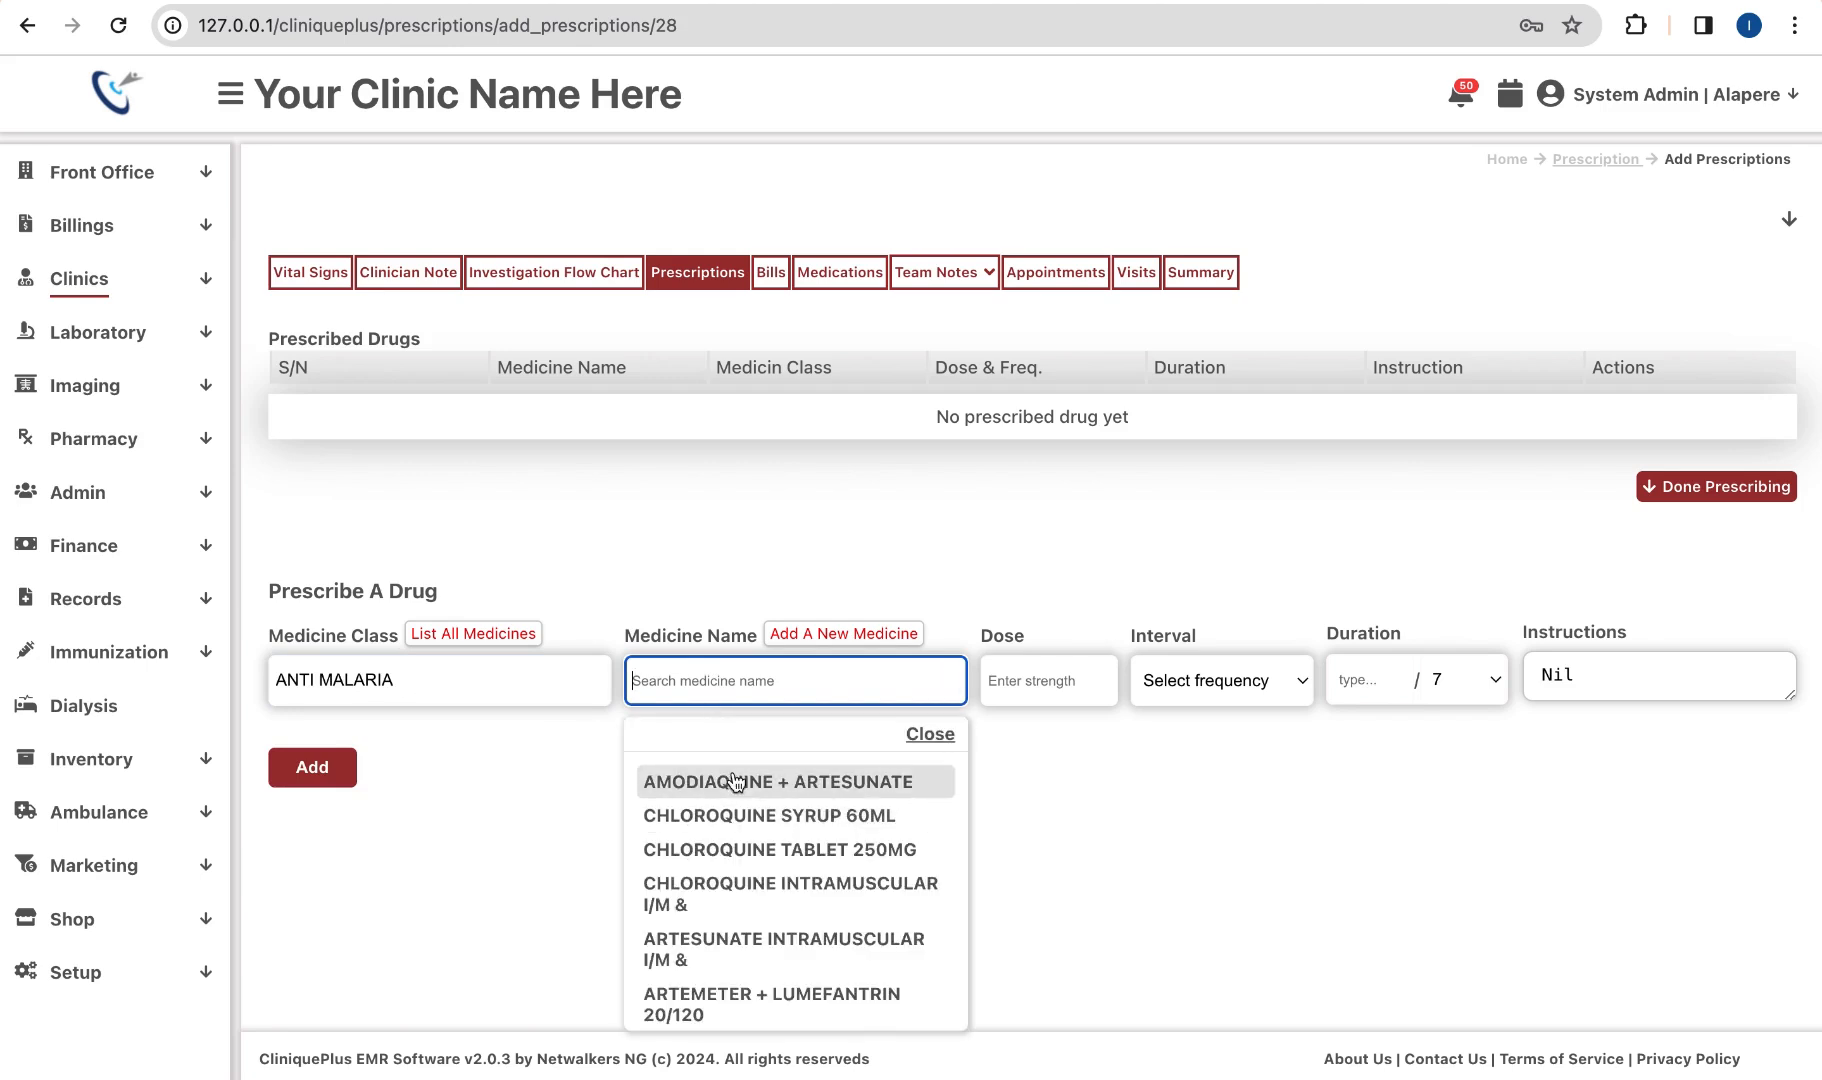
pyautogui.write('artem')
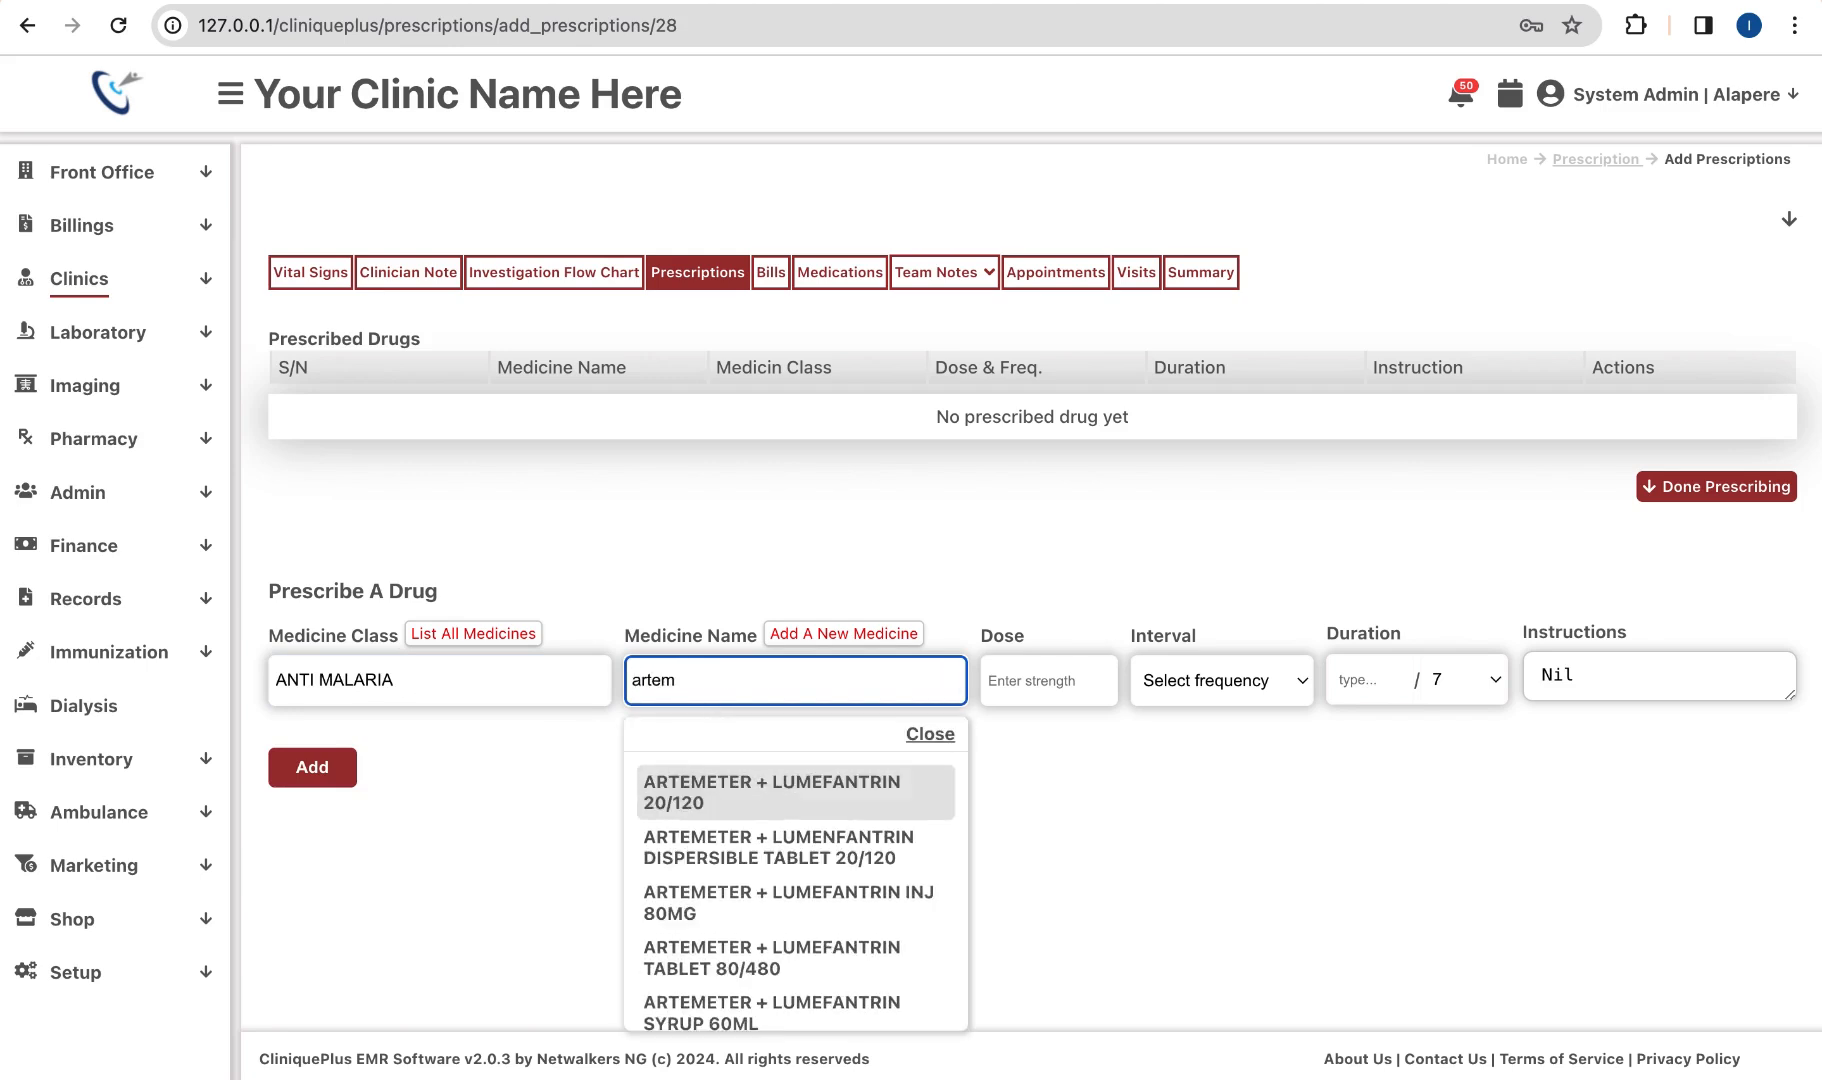
pyautogui.click(780, 797)
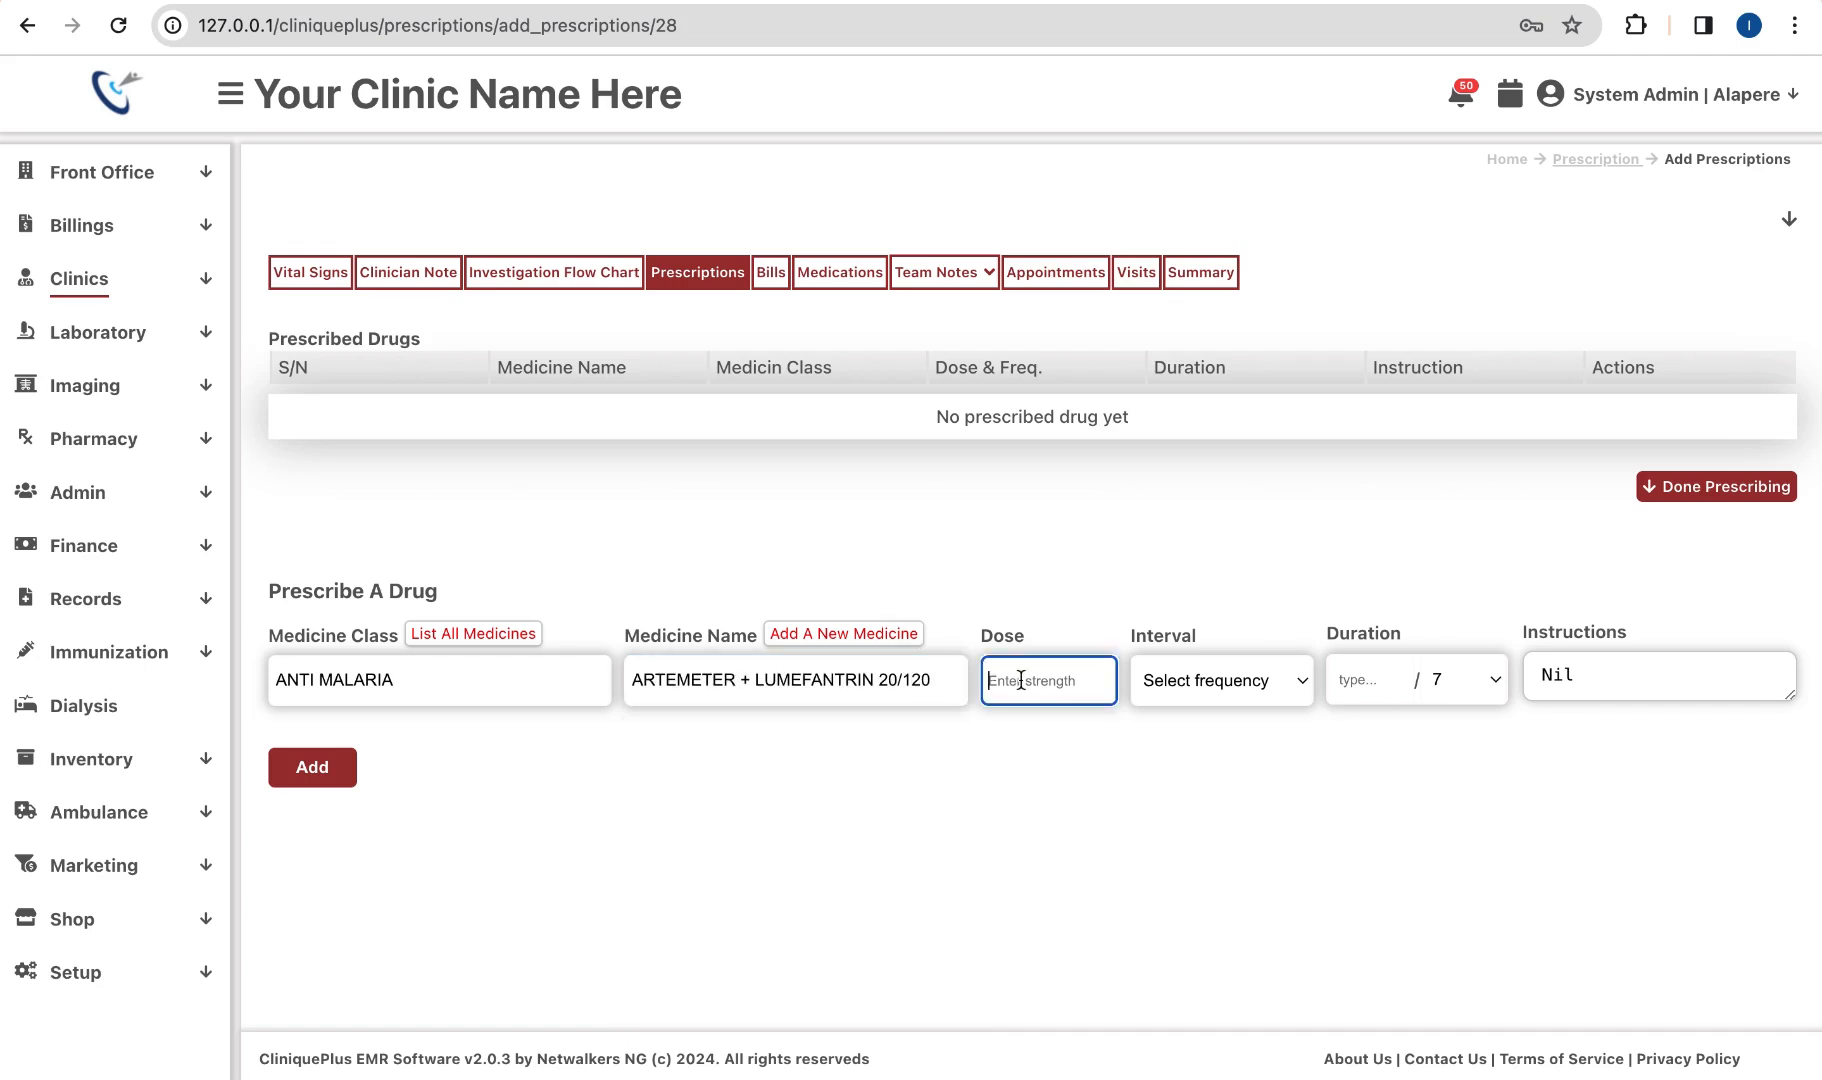
# Step: Prescribe it as 2 tabs BDS for 2/7 and add it to the drug list
pyautogui.write('2 tabs')
pyautogui.click(1275, 665)
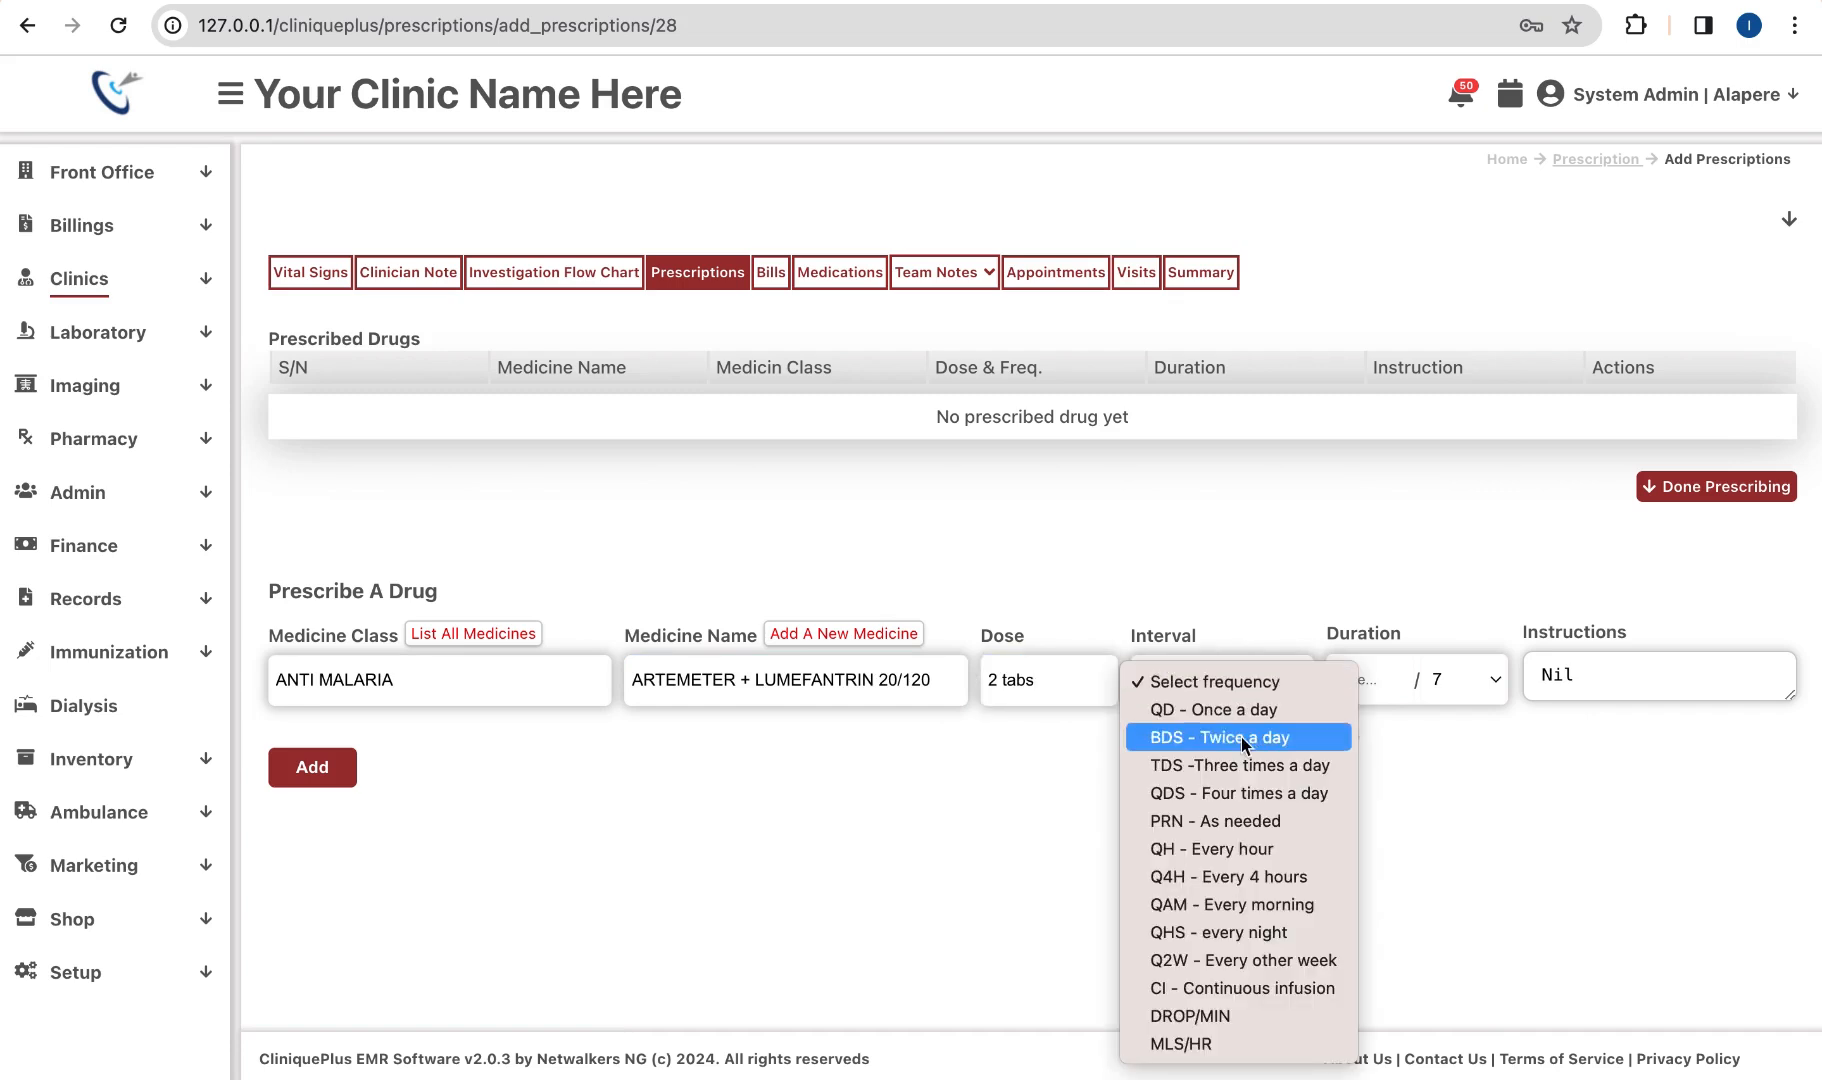
pyautogui.click(1255, 737)
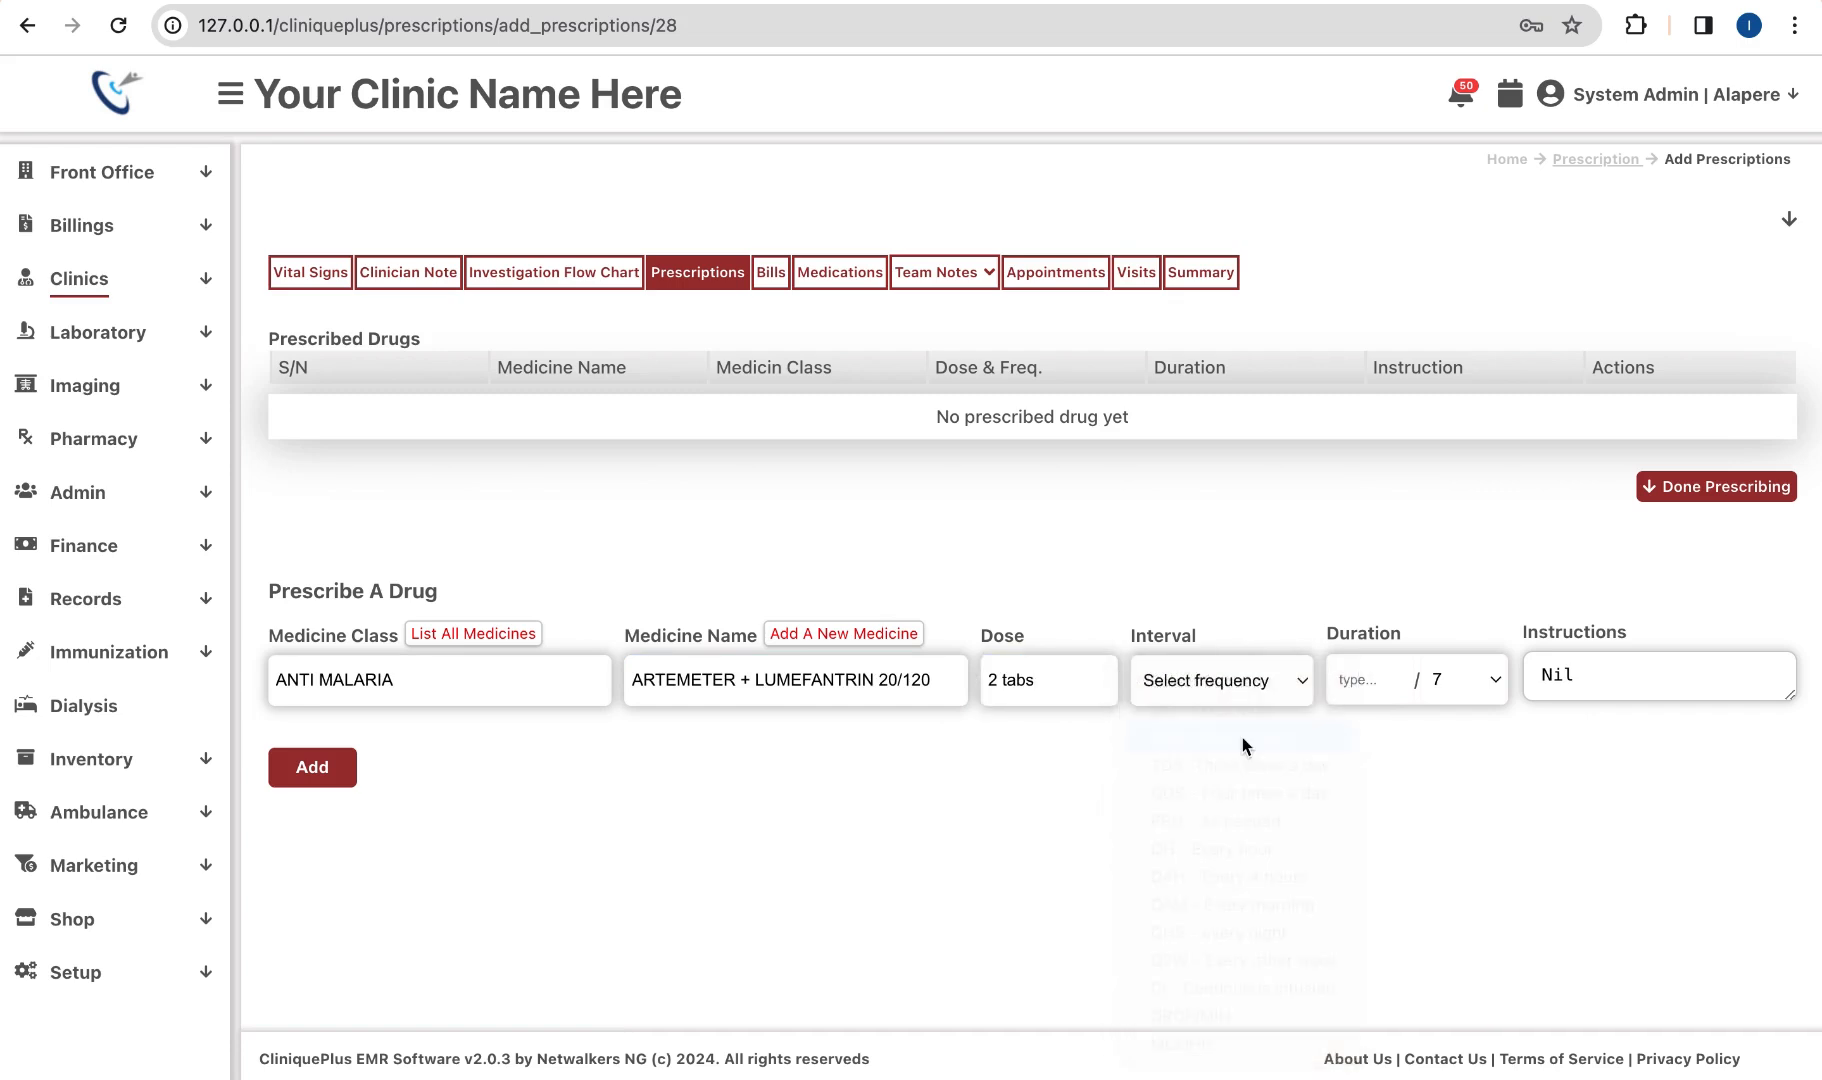
pyautogui.click(1392, 677)
pyautogui.click(1392, 677)
pyautogui.click(1467, 680)
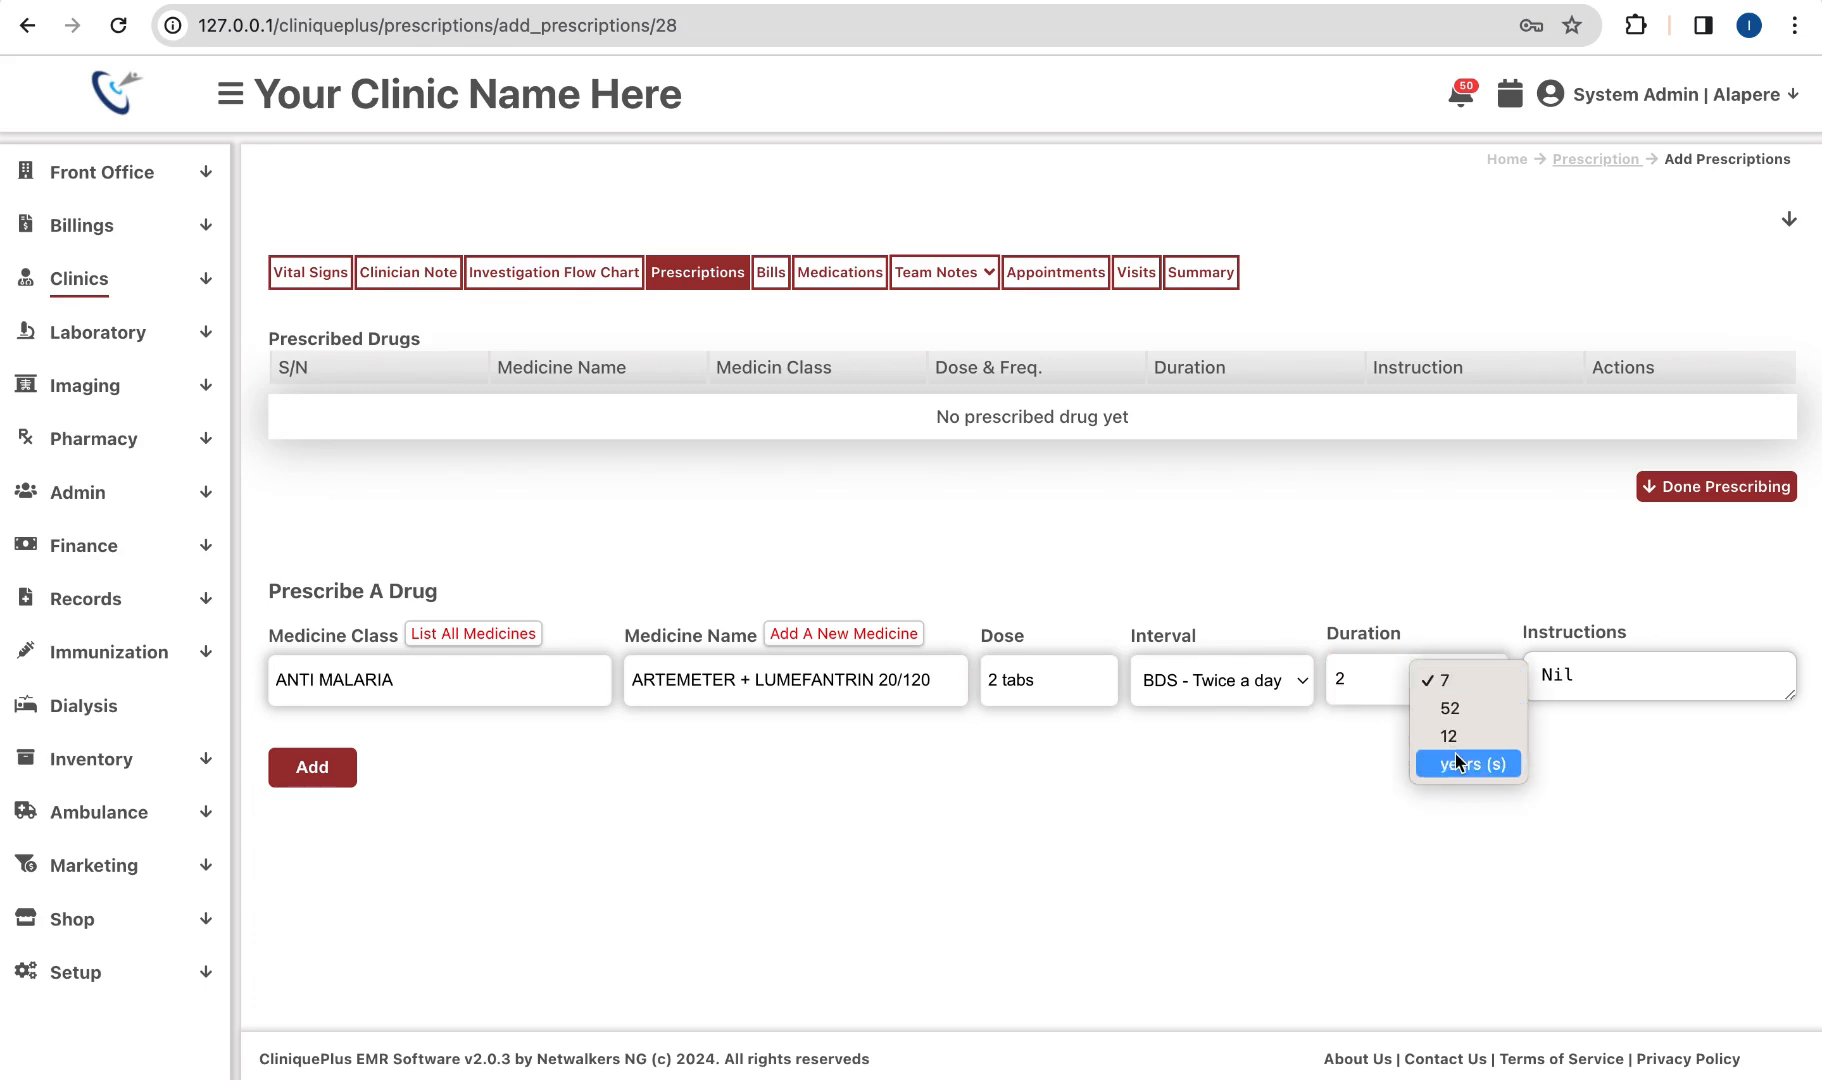
pyautogui.click(1390, 655)
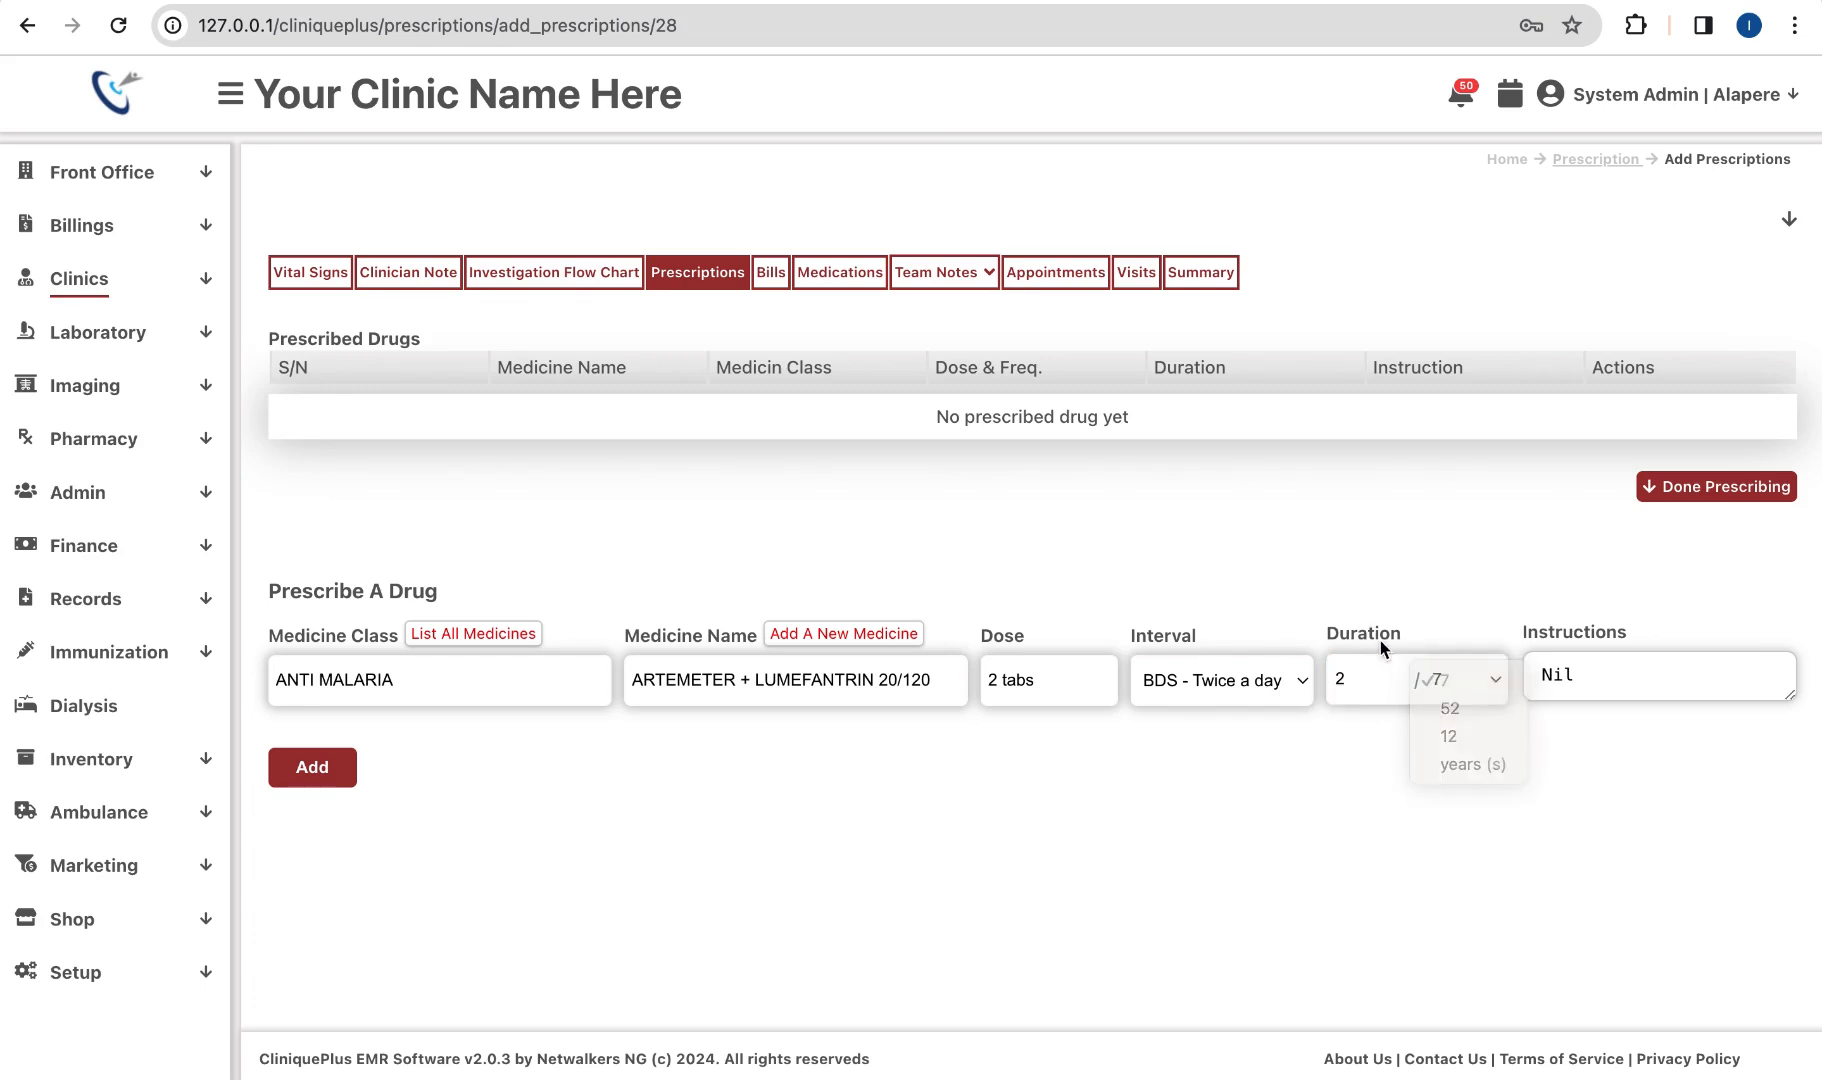
pyautogui.click(313, 768)
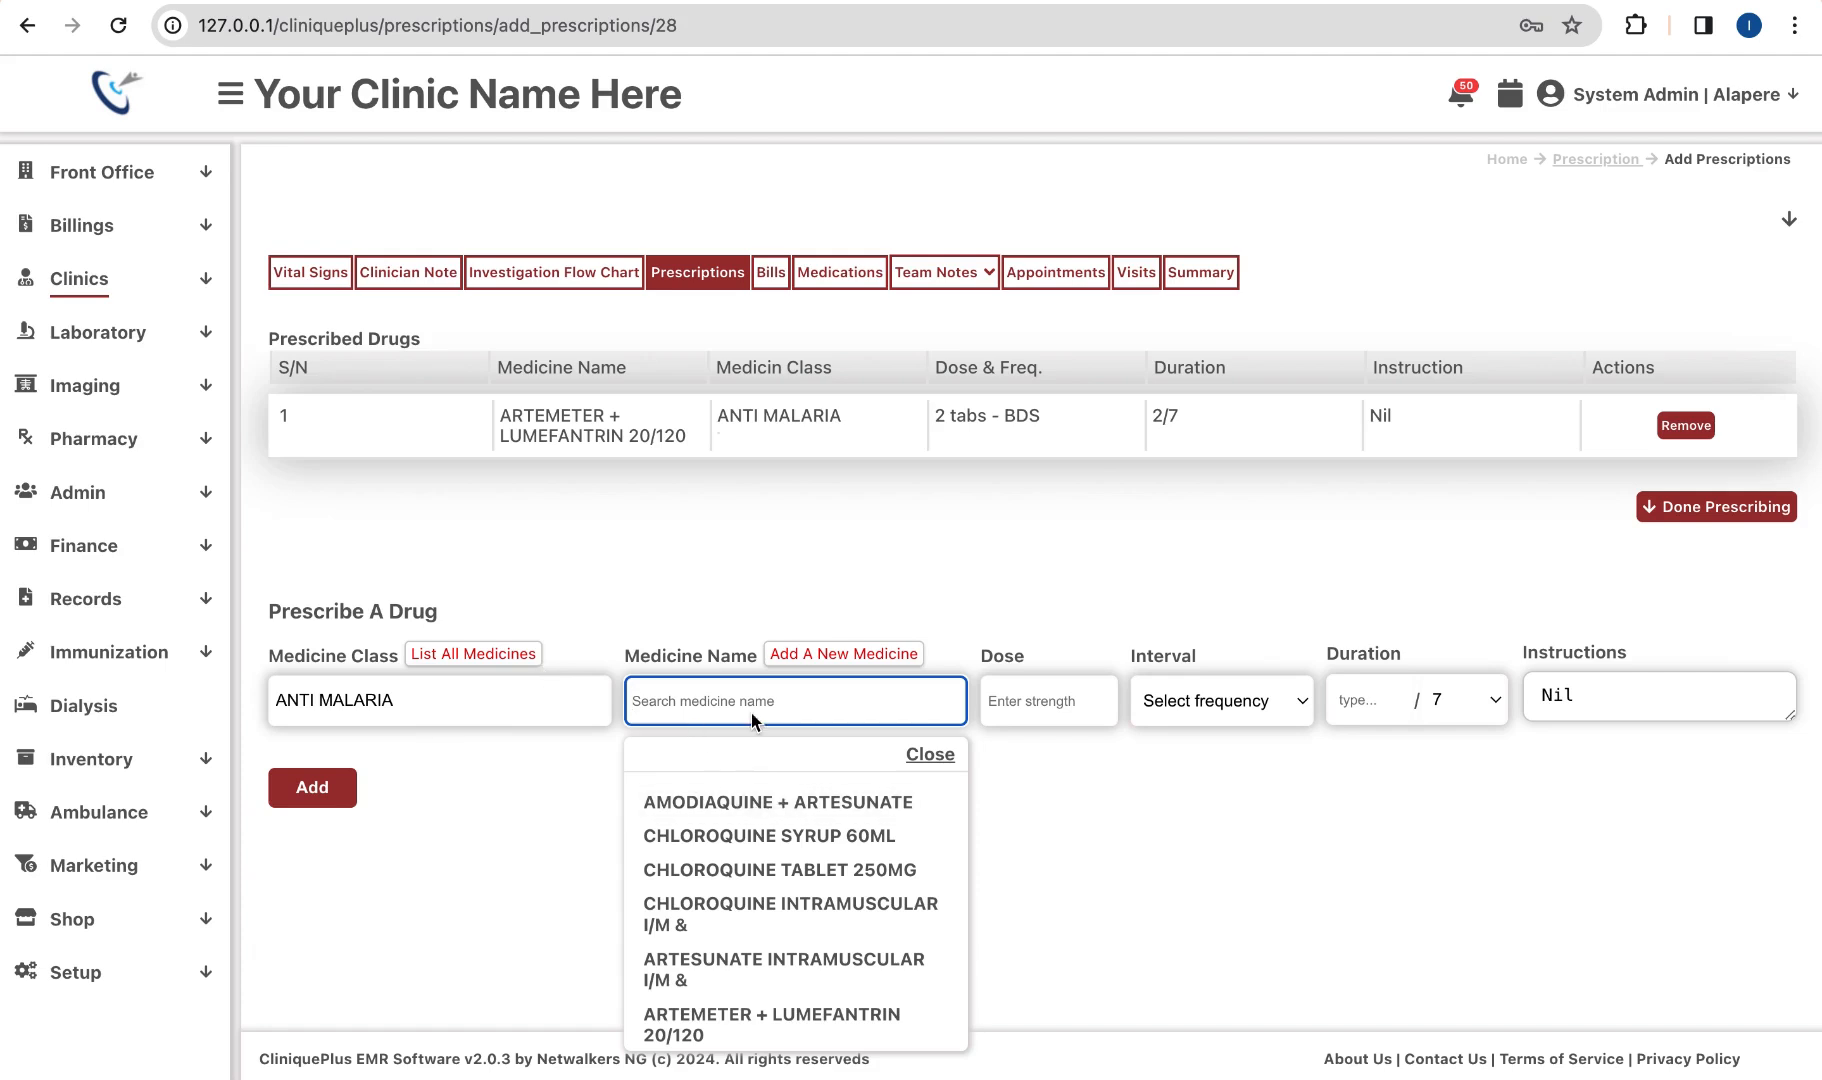
# Step: Choose SPIRONOLACTONE TABLET 25MG from the full list of medicines
pyautogui.click(505, 655)
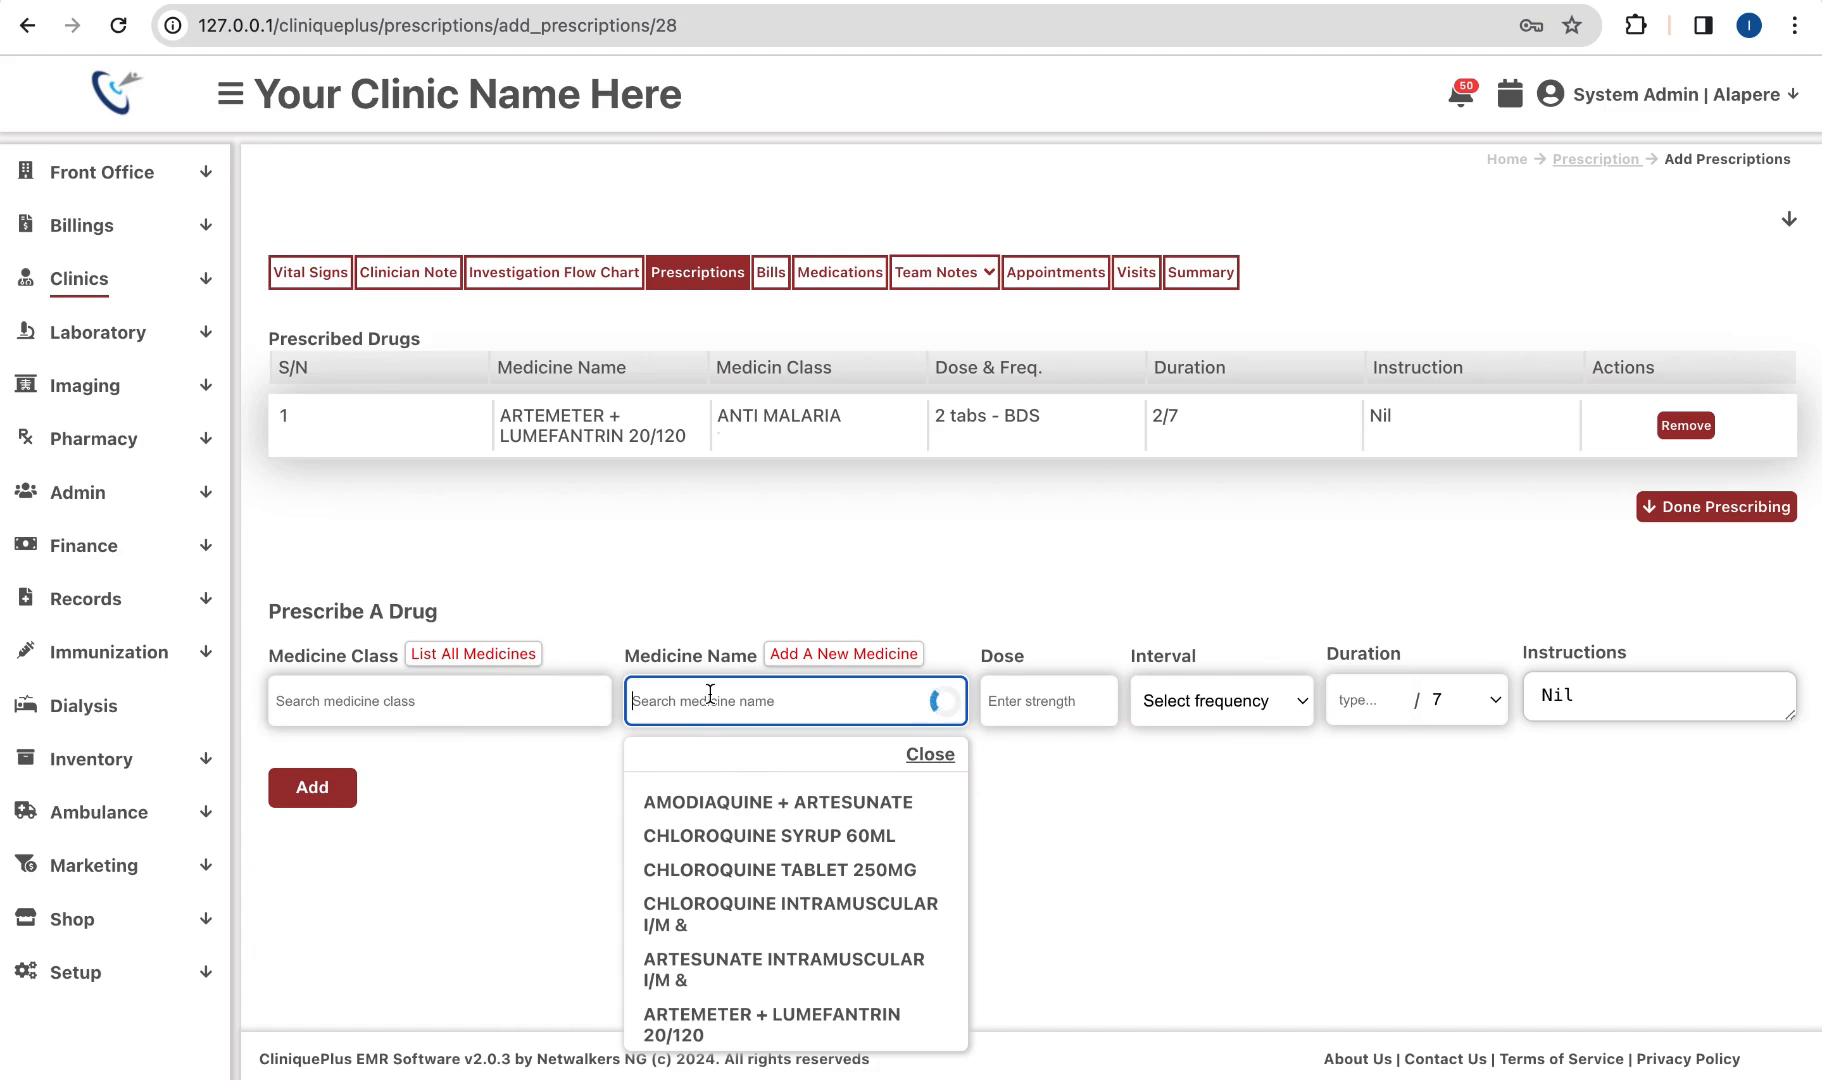
pyautogui.scroll(-5, 805, 970)
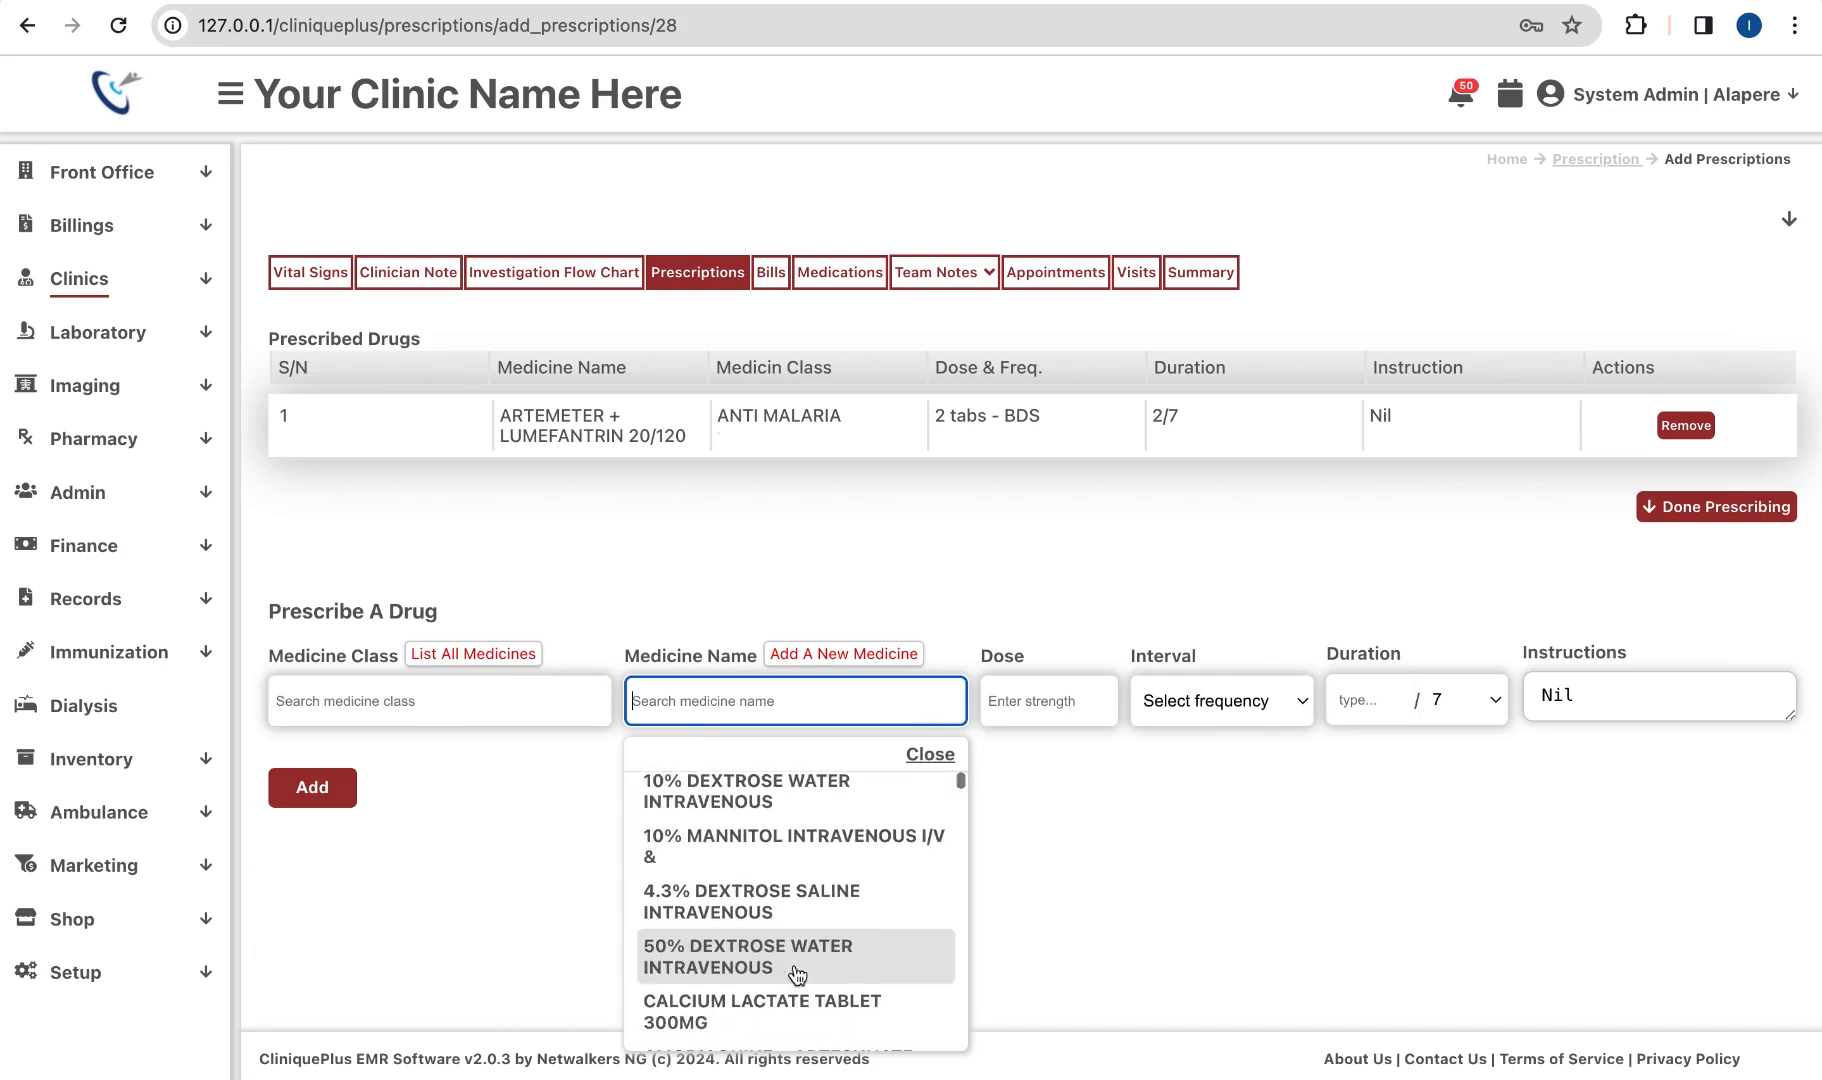
pyautogui.click(800, 965)
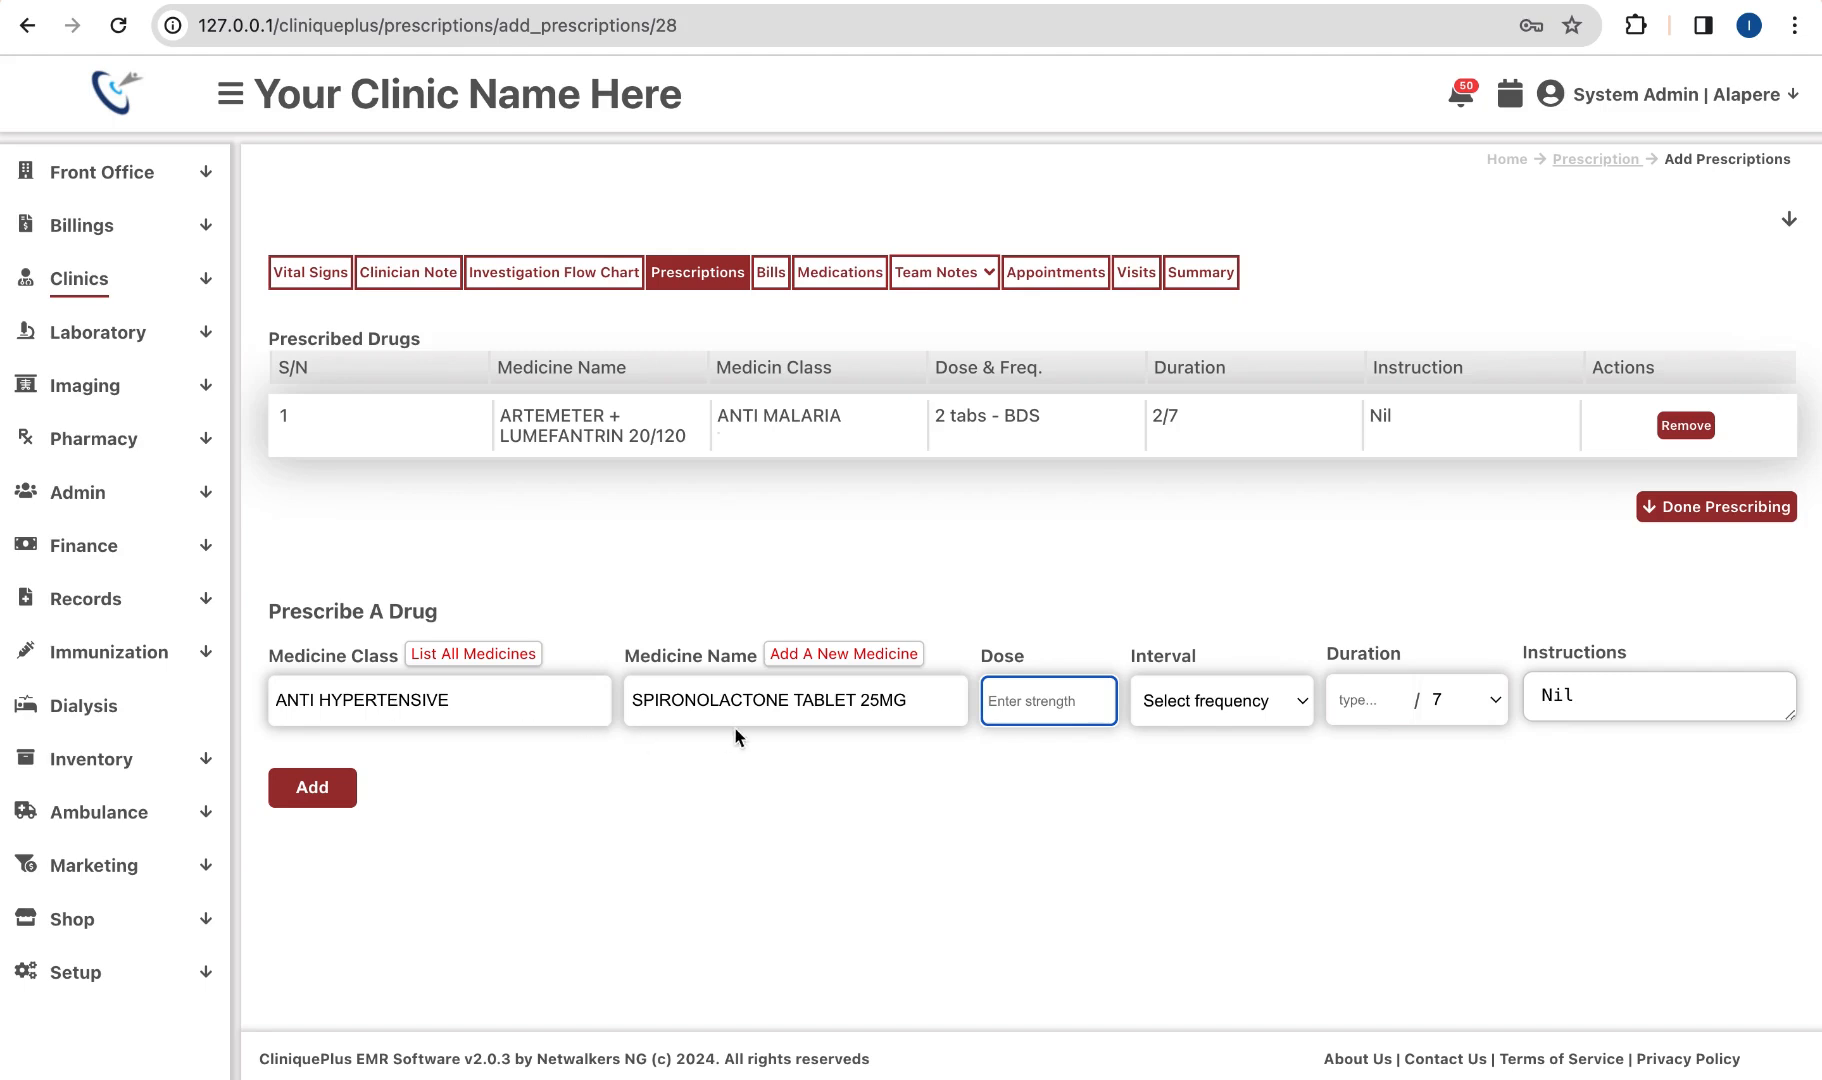
# Step: Prescribe it as 3 tabs QD for 1/52 with instruction Nil and add it to the list
pyautogui.click(1015, 692)
pyautogui.write('3')
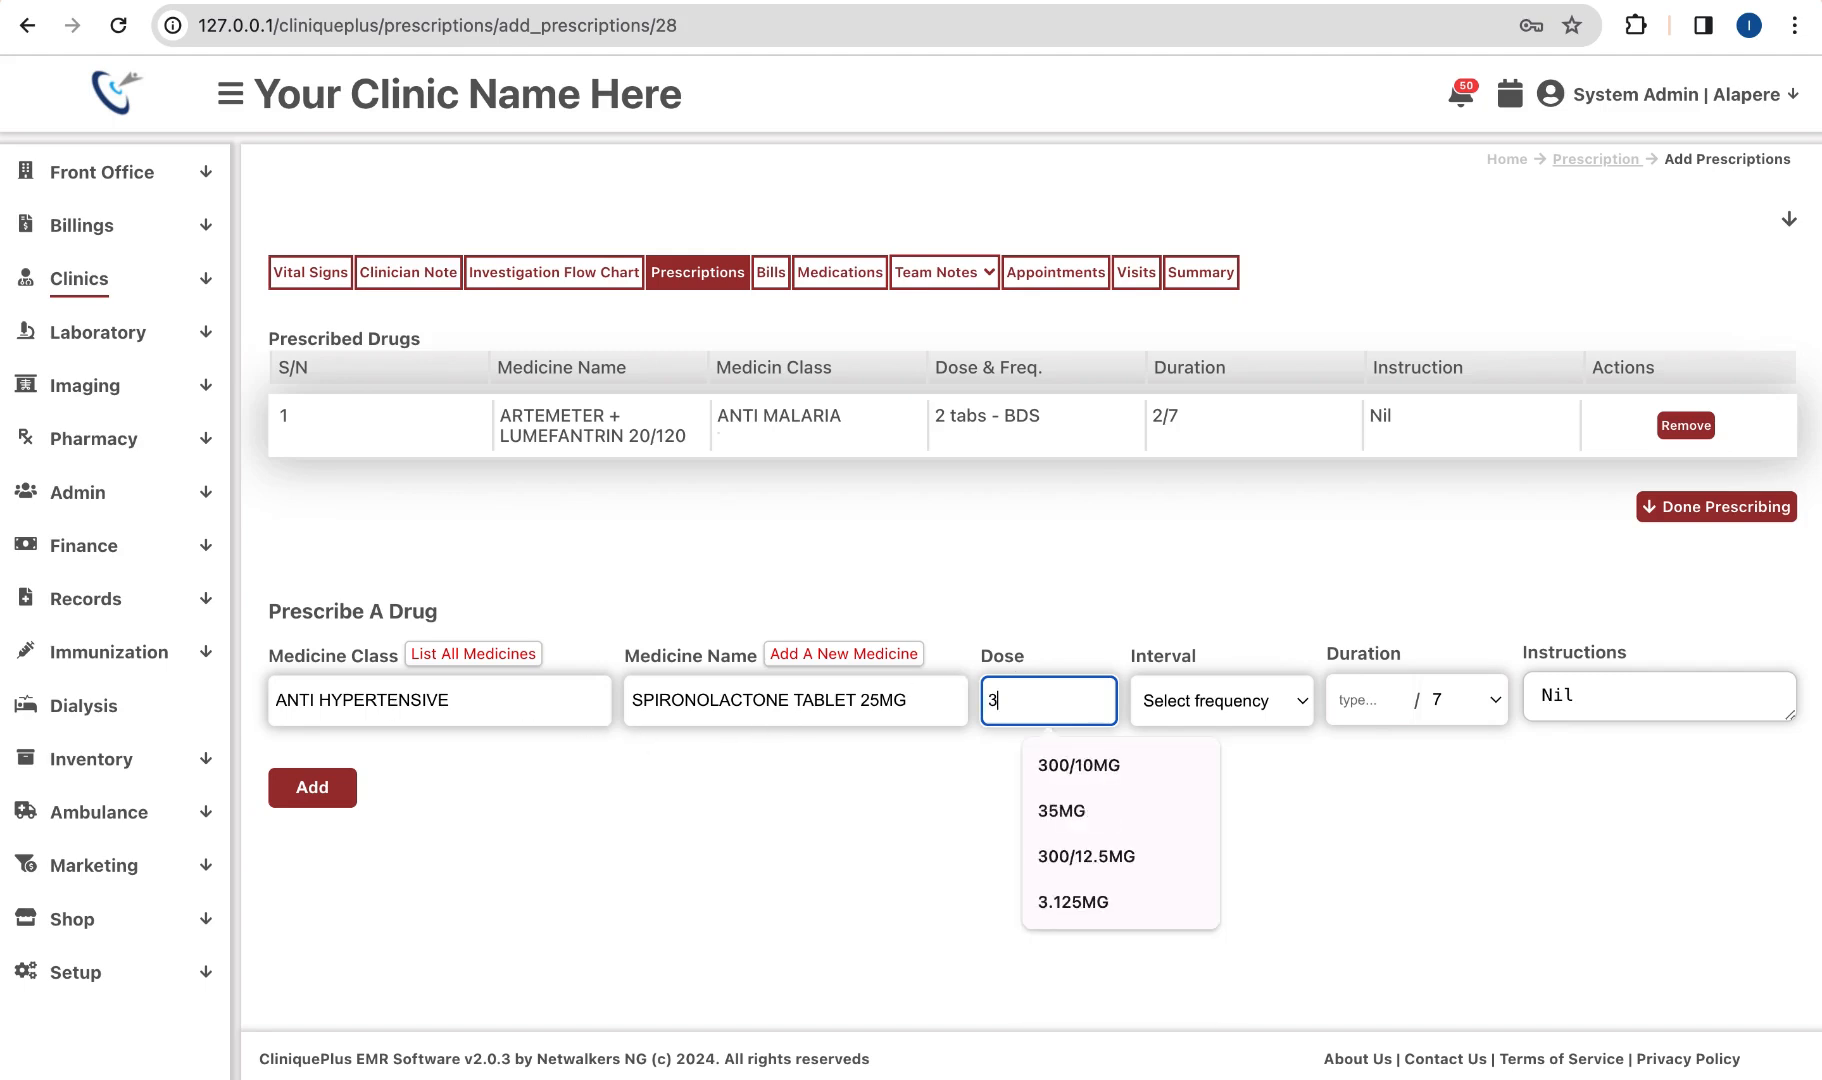
pyautogui.write(' tabs')
pyautogui.click(1208, 699)
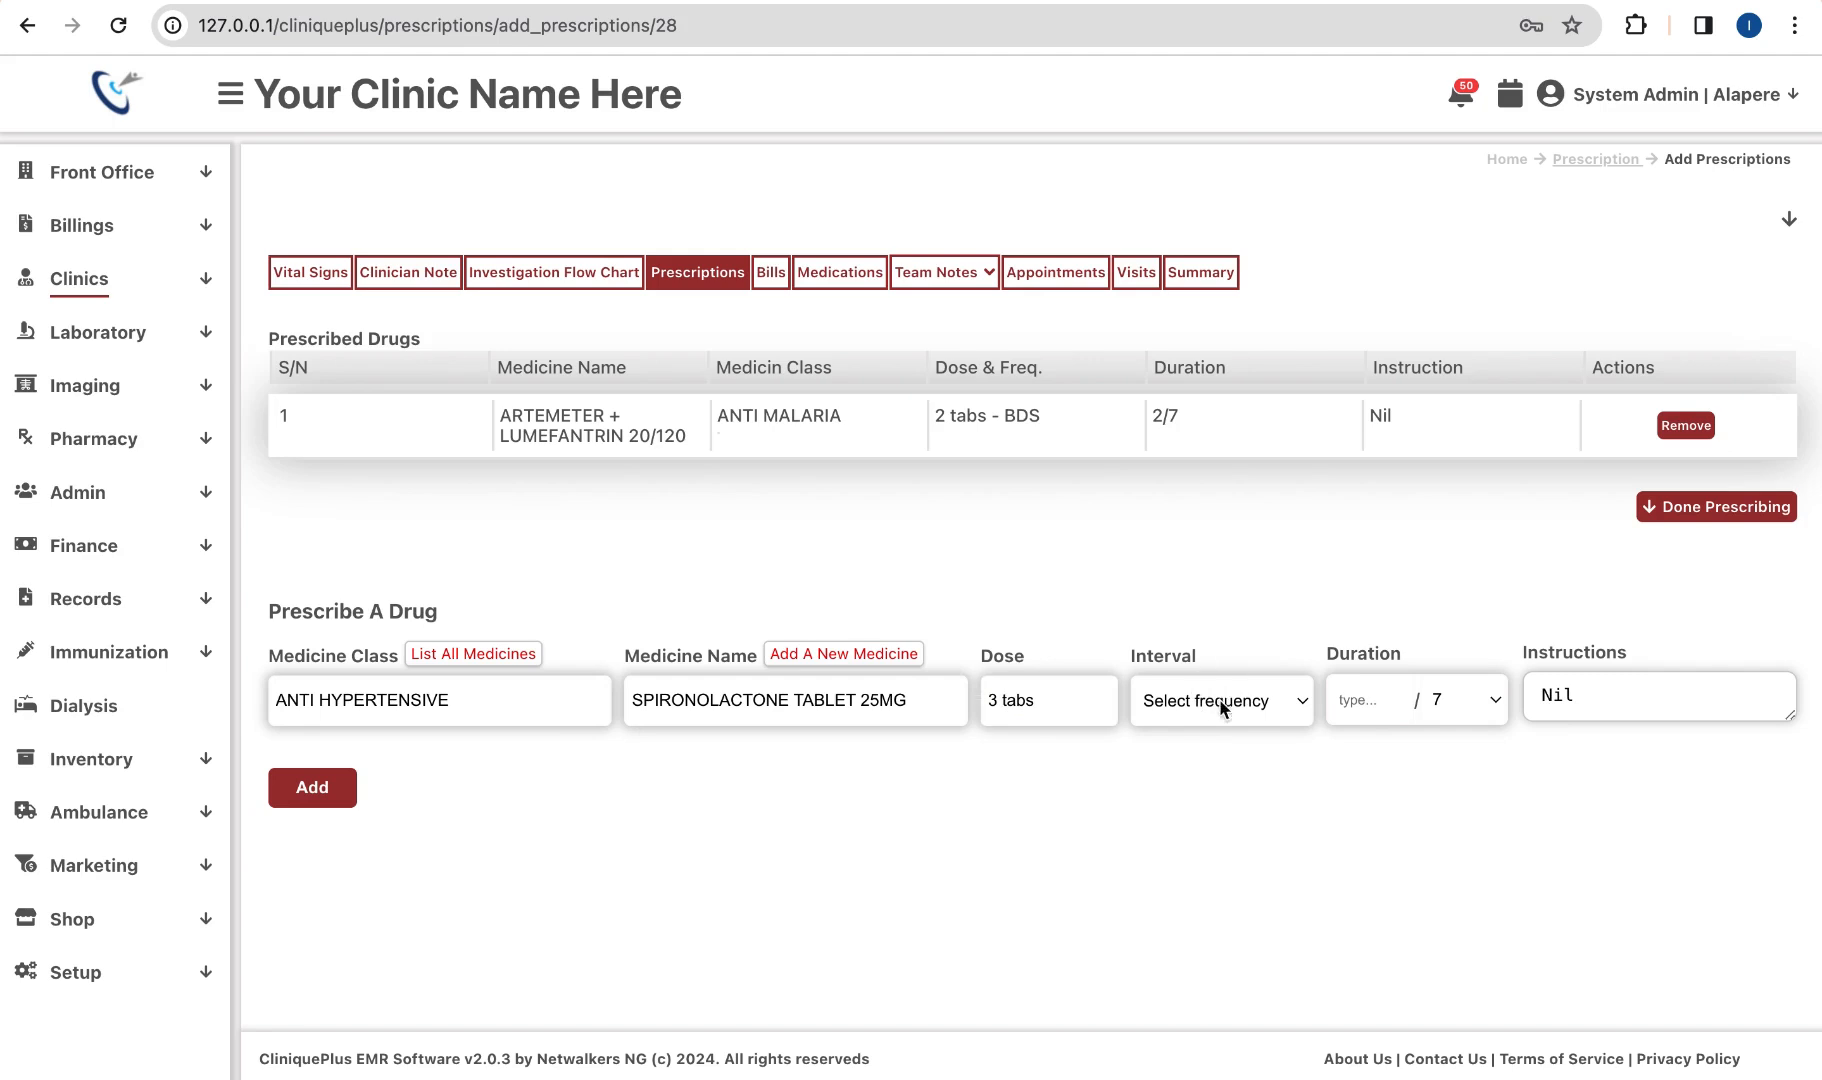
pyautogui.click(1391, 719)
pyautogui.click(1396, 695)
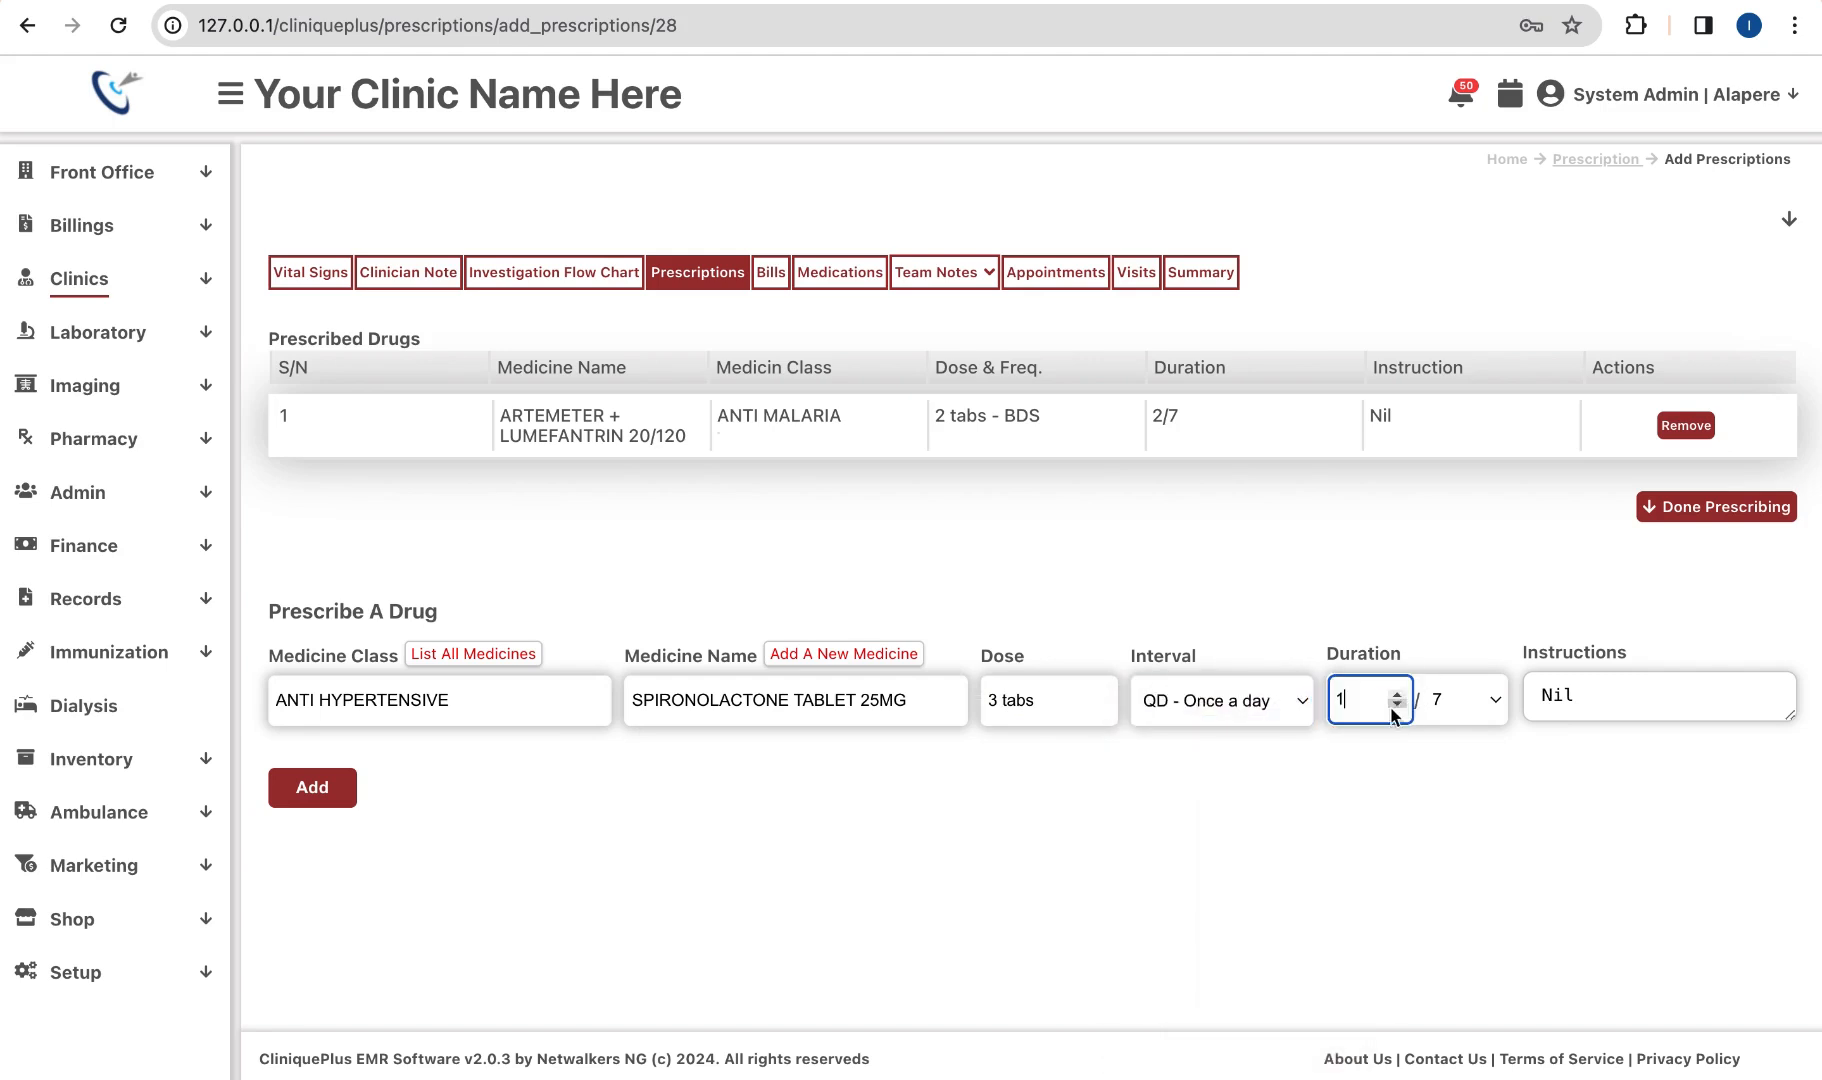
pyautogui.click(1493, 710)
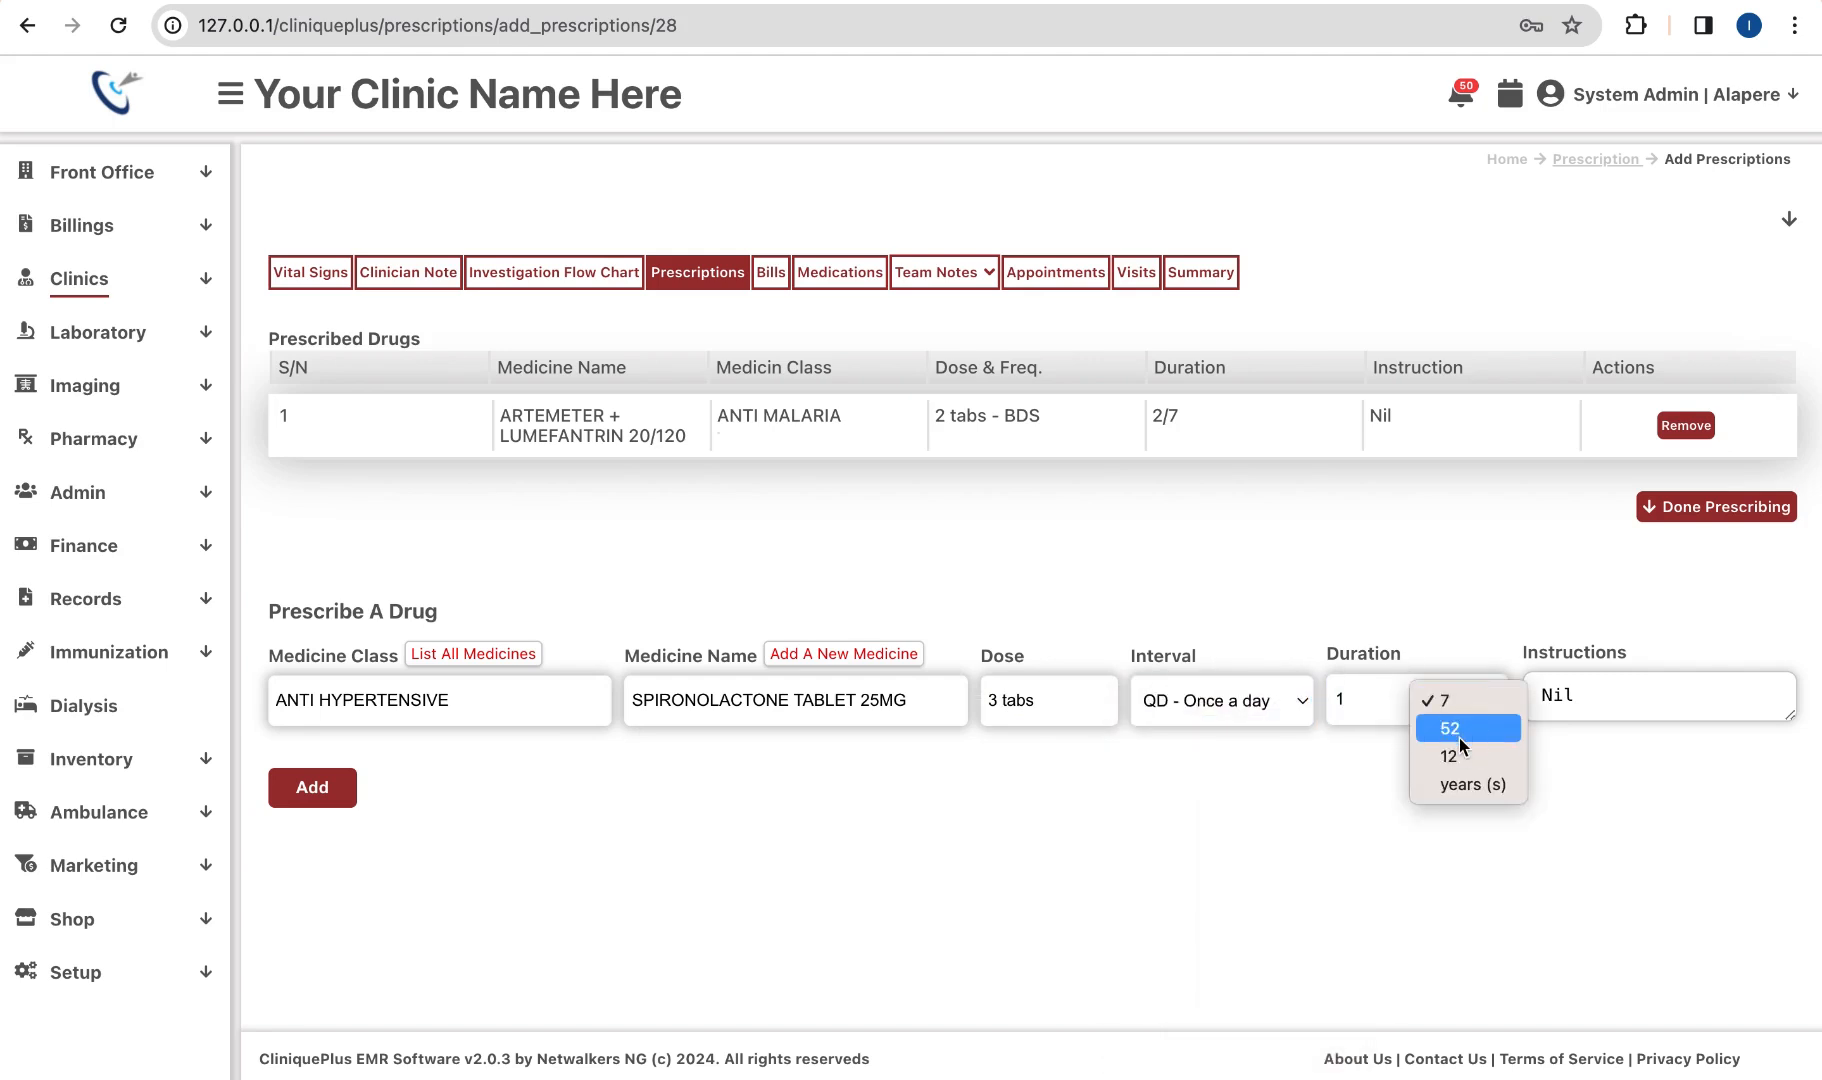
pyautogui.click(1466, 733)
pyautogui.doubleClick(1599, 694)
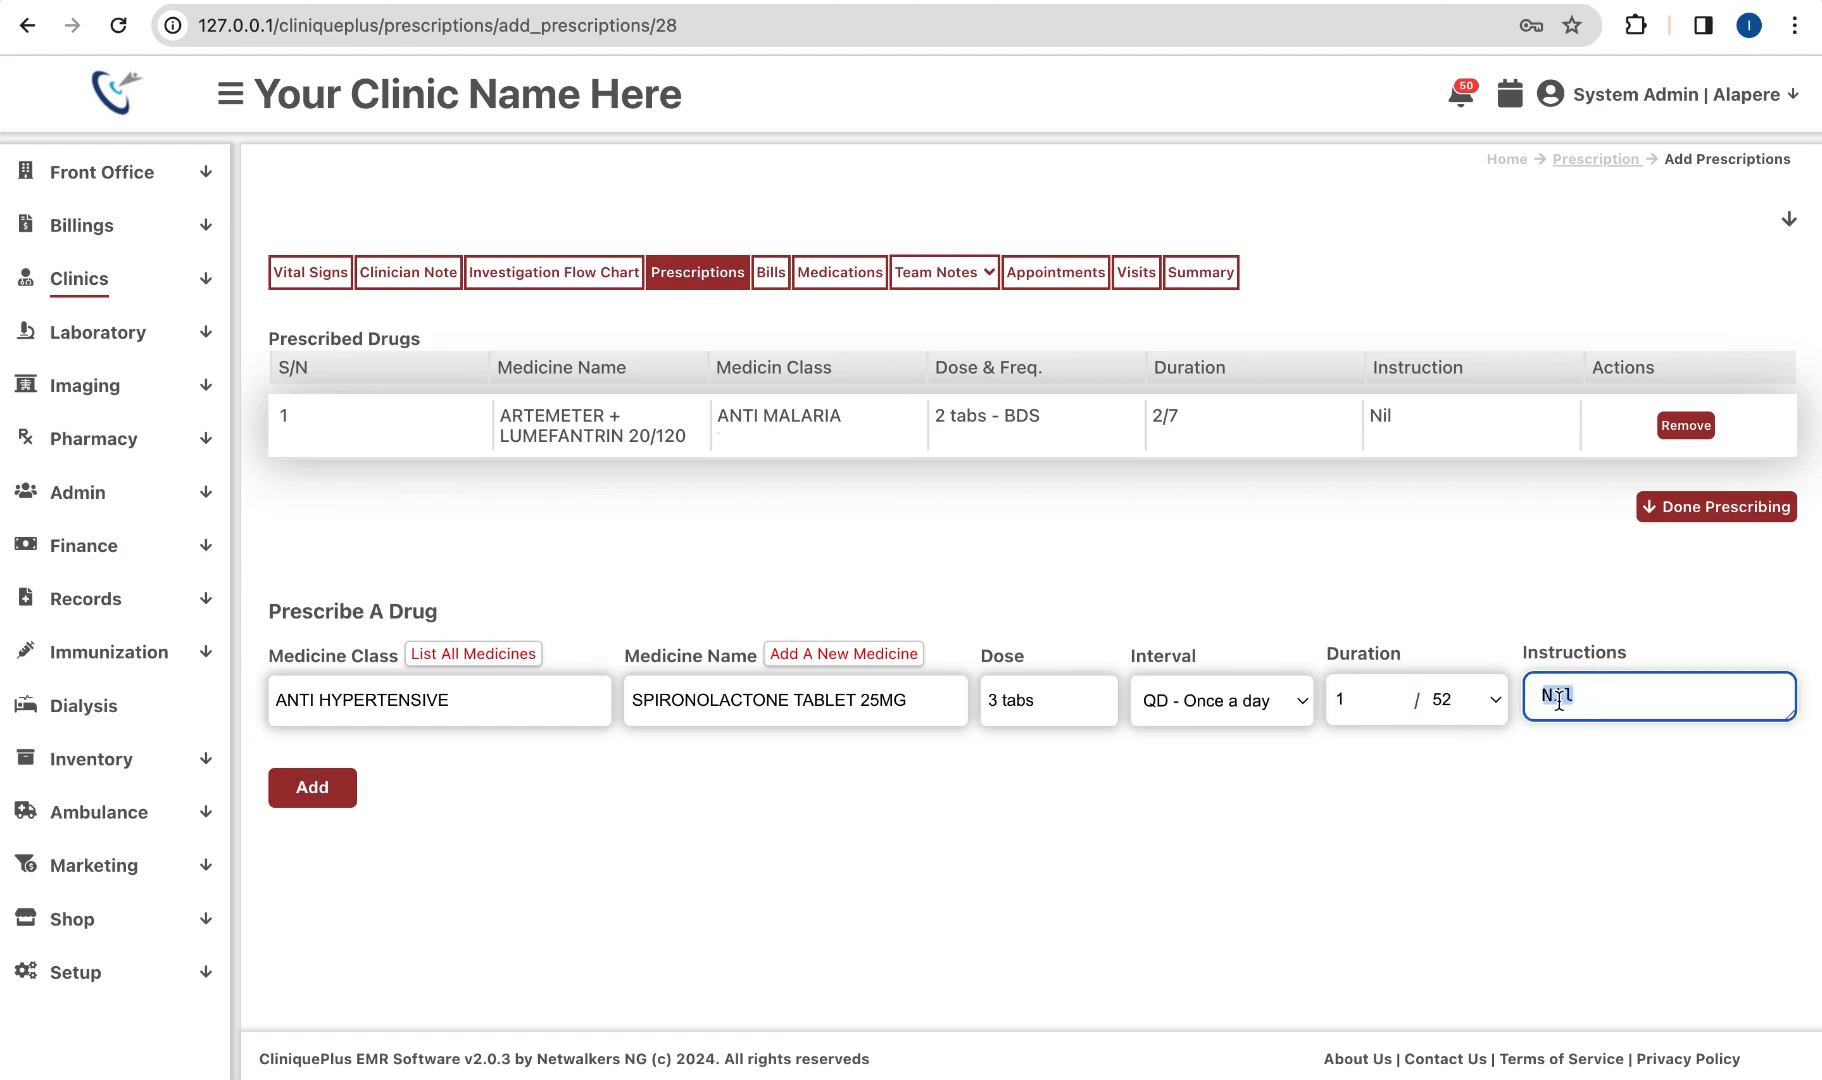
pyautogui.click(305, 788)
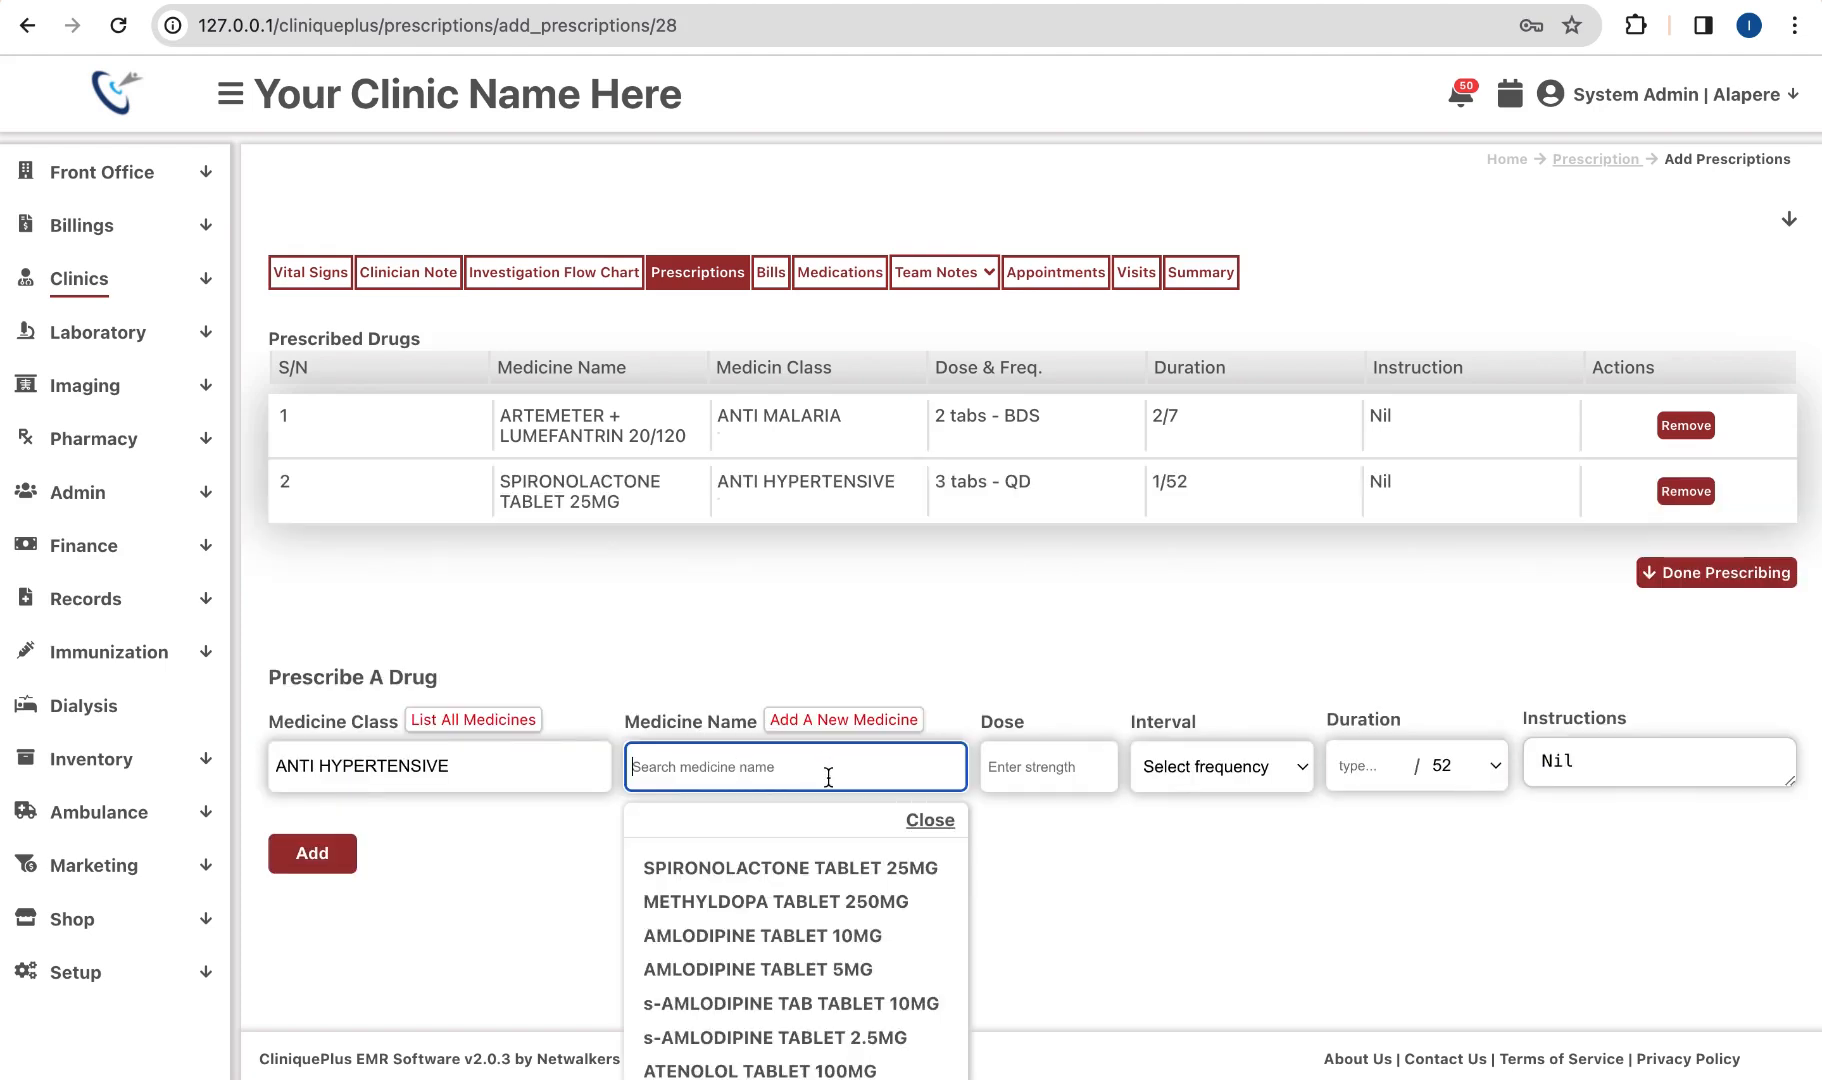
pyautogui.press('Return')
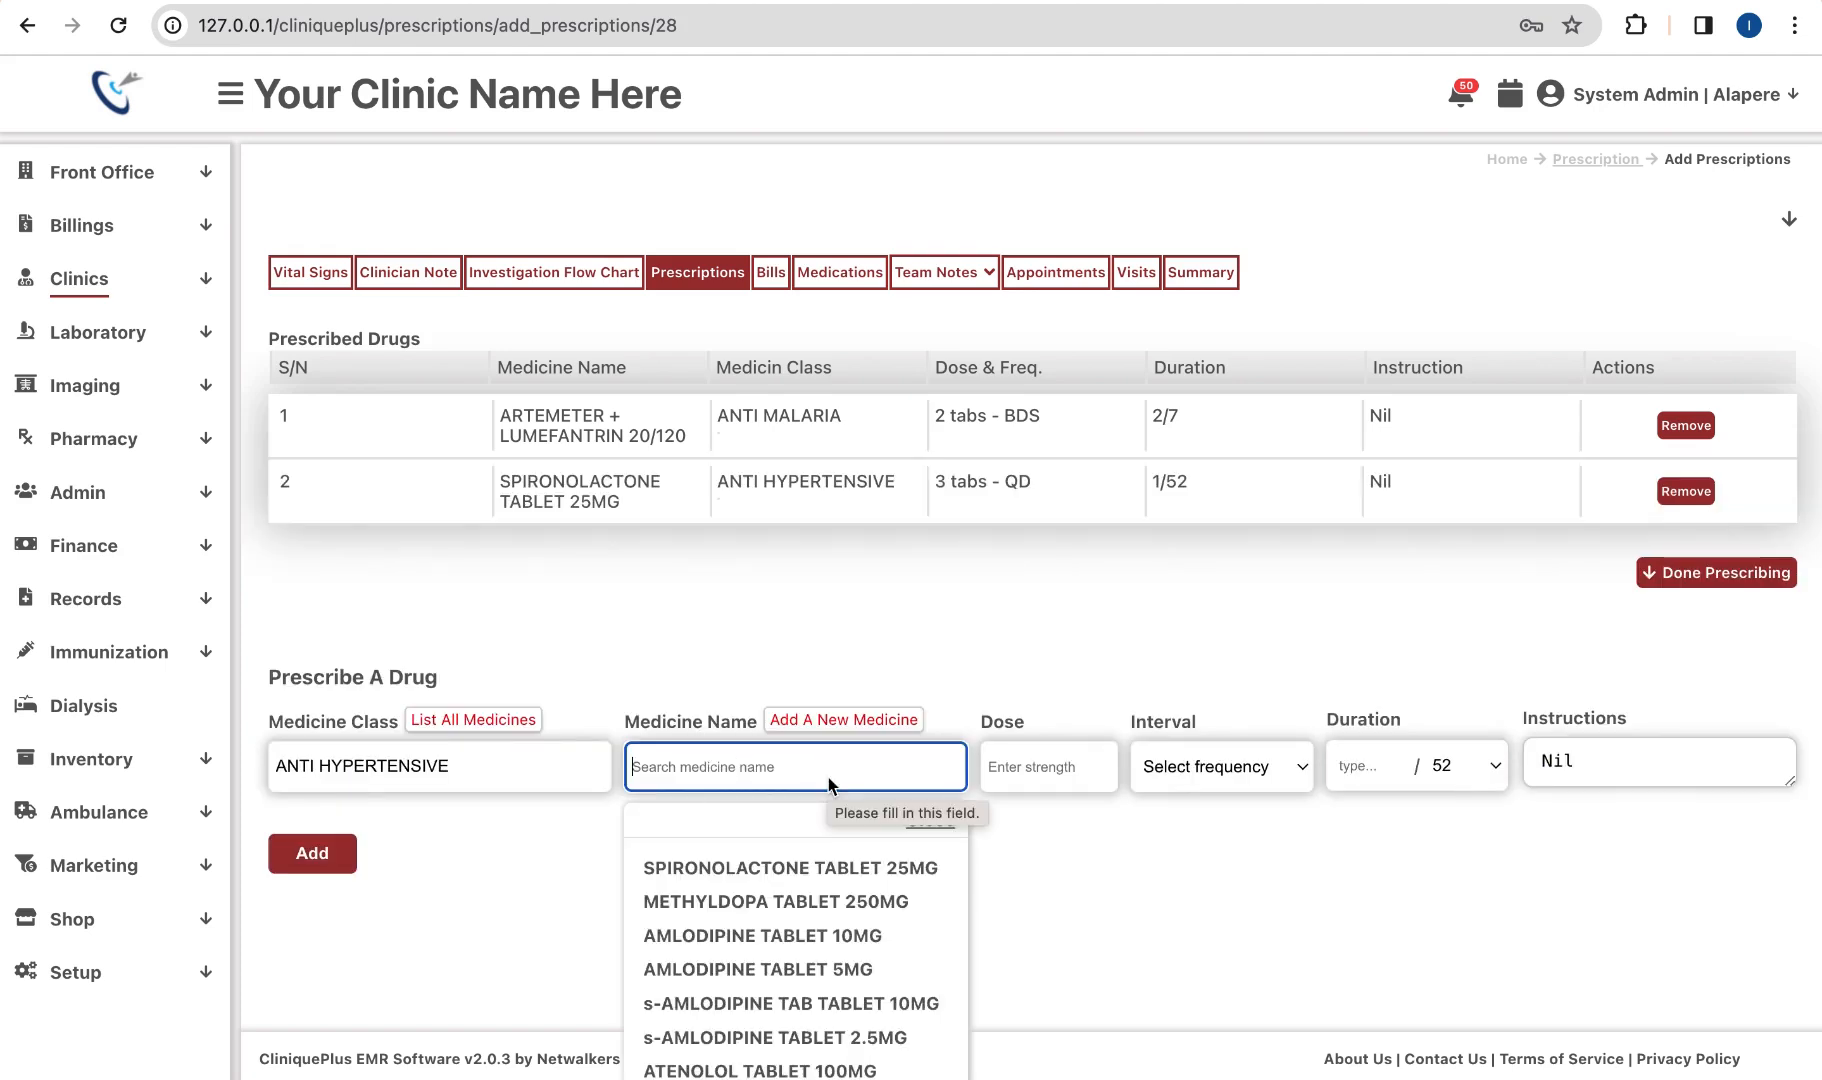
pyautogui.click(858, 722)
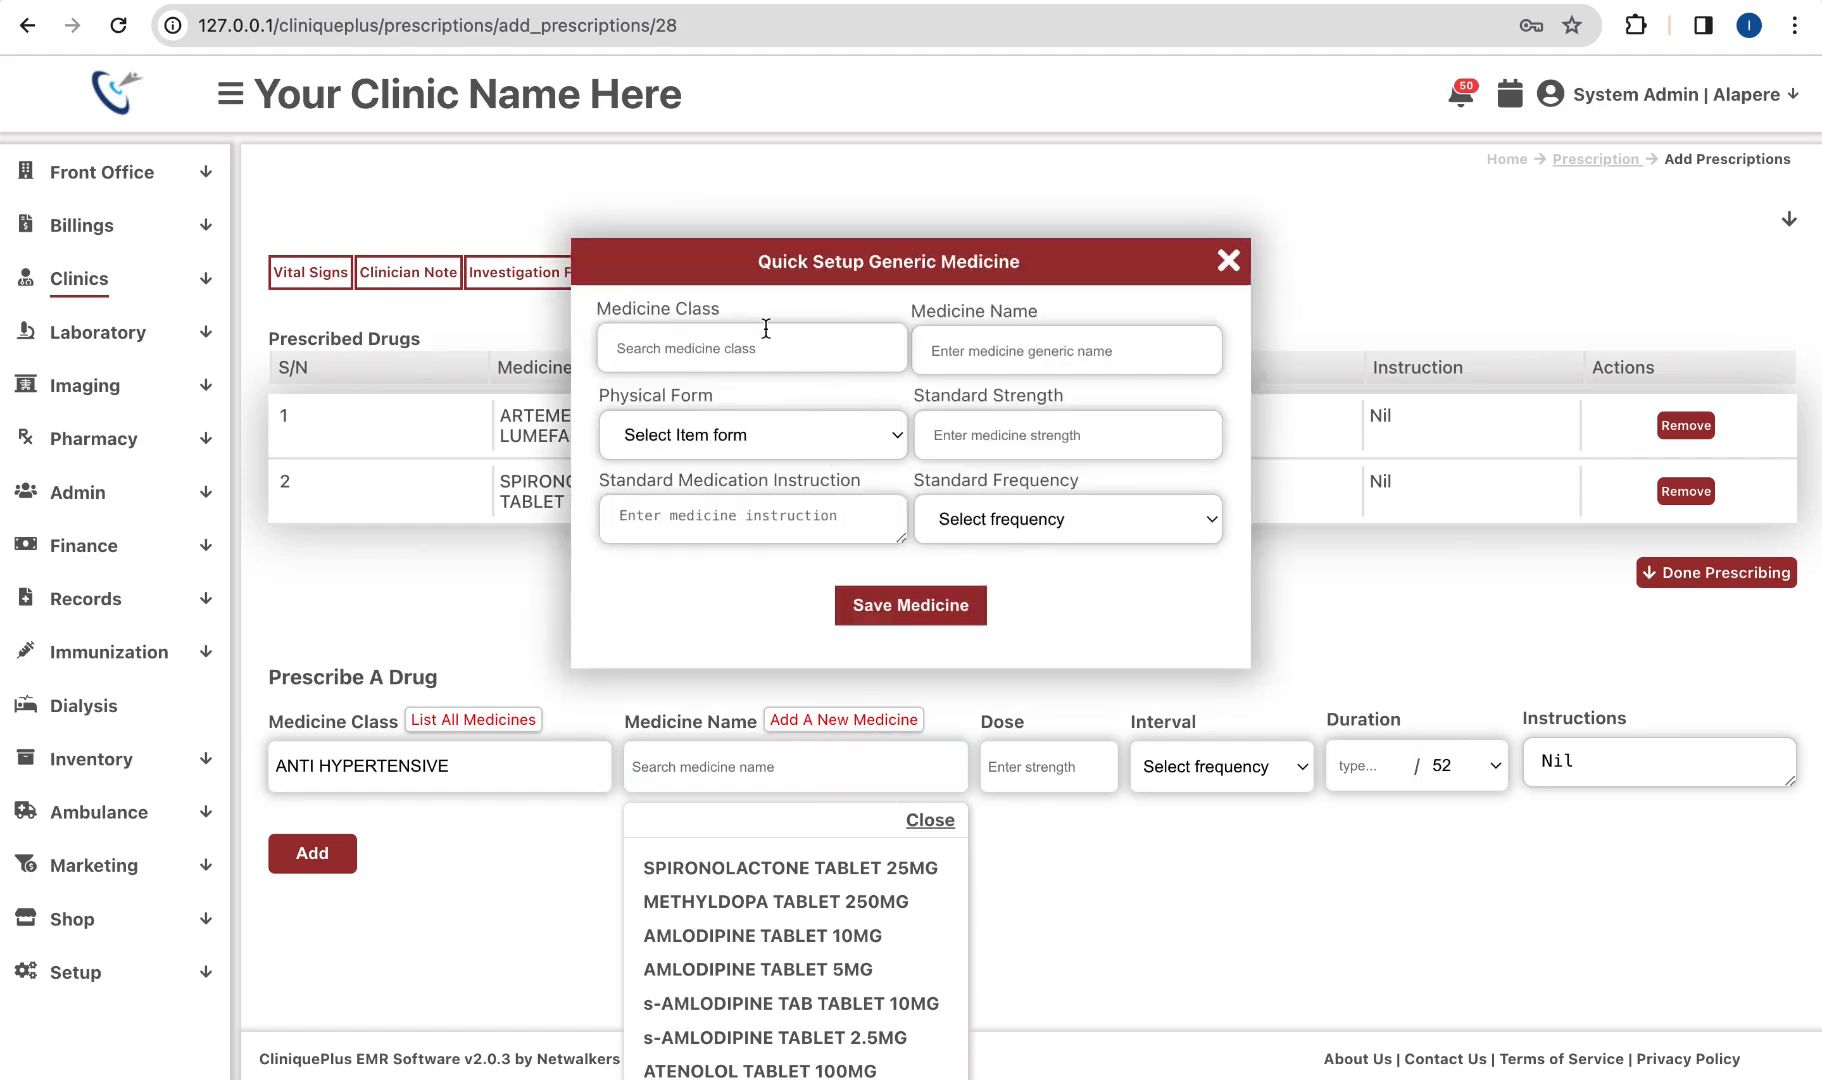
pyautogui.click(880, 345)
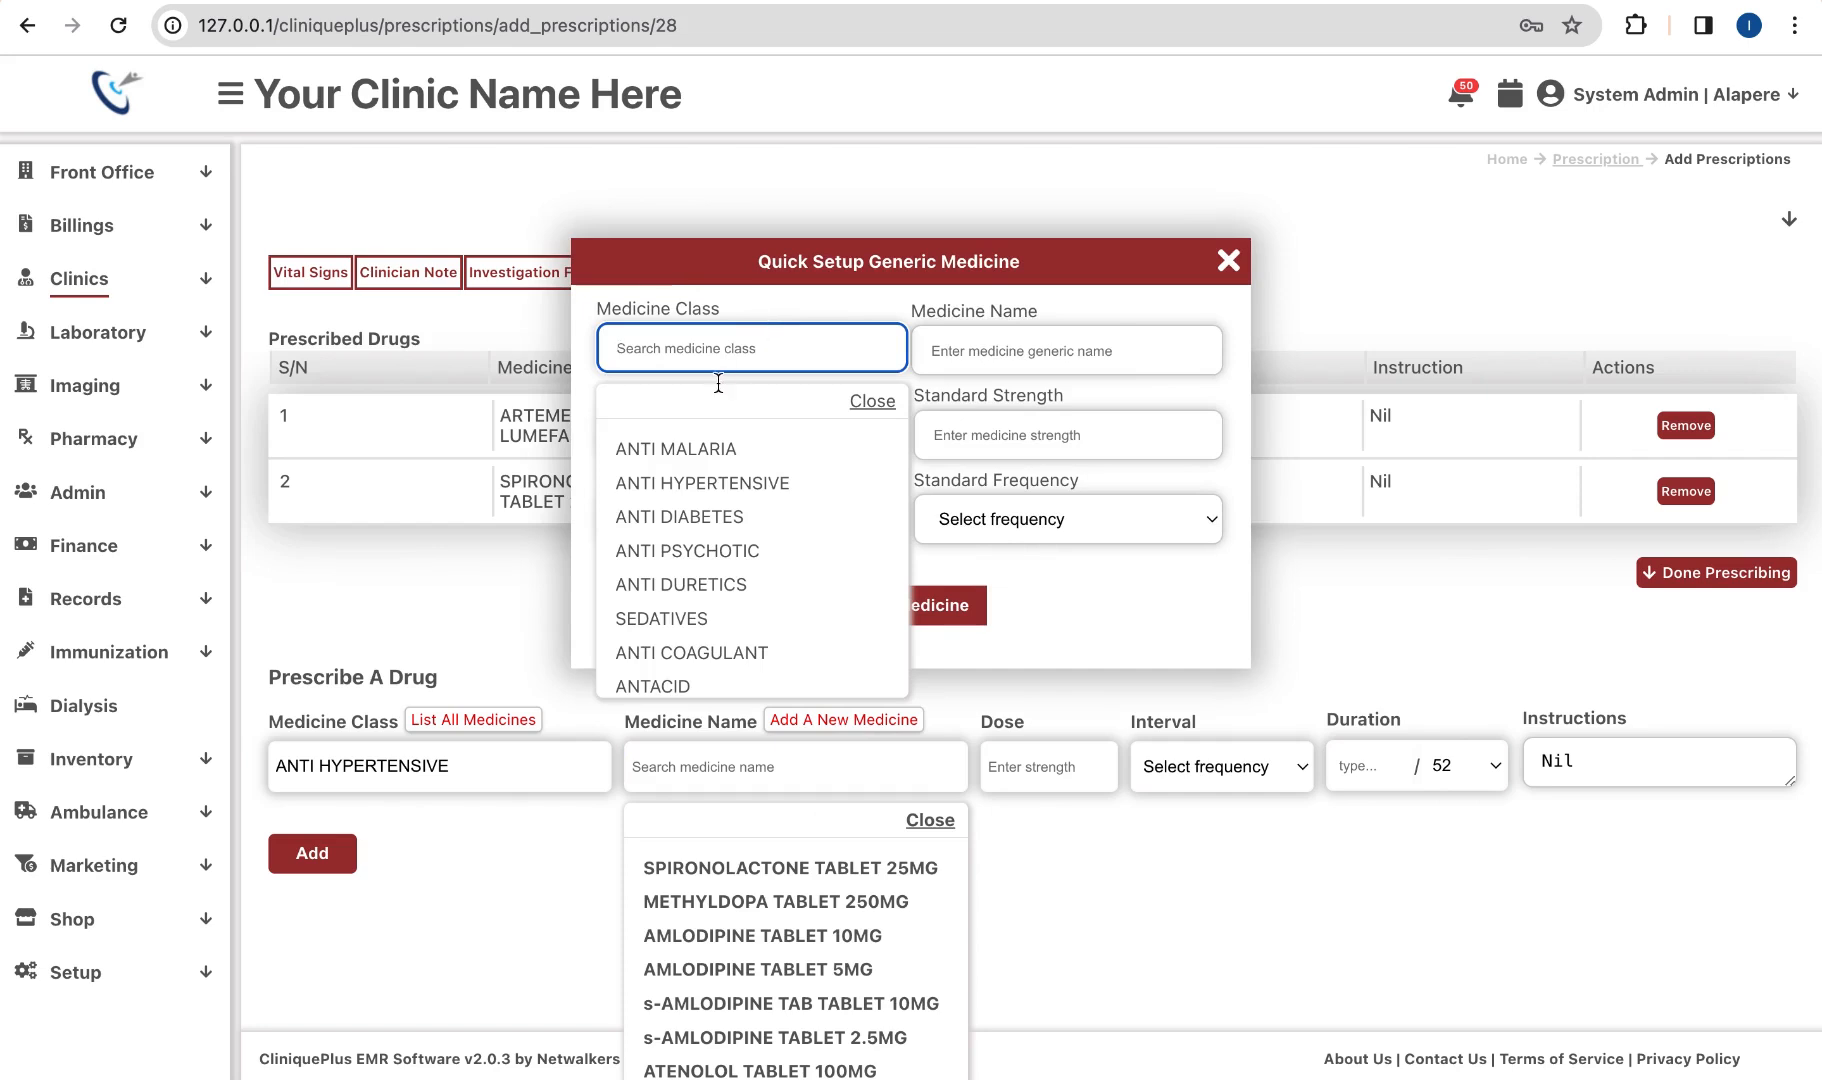
pyautogui.click(697, 449)
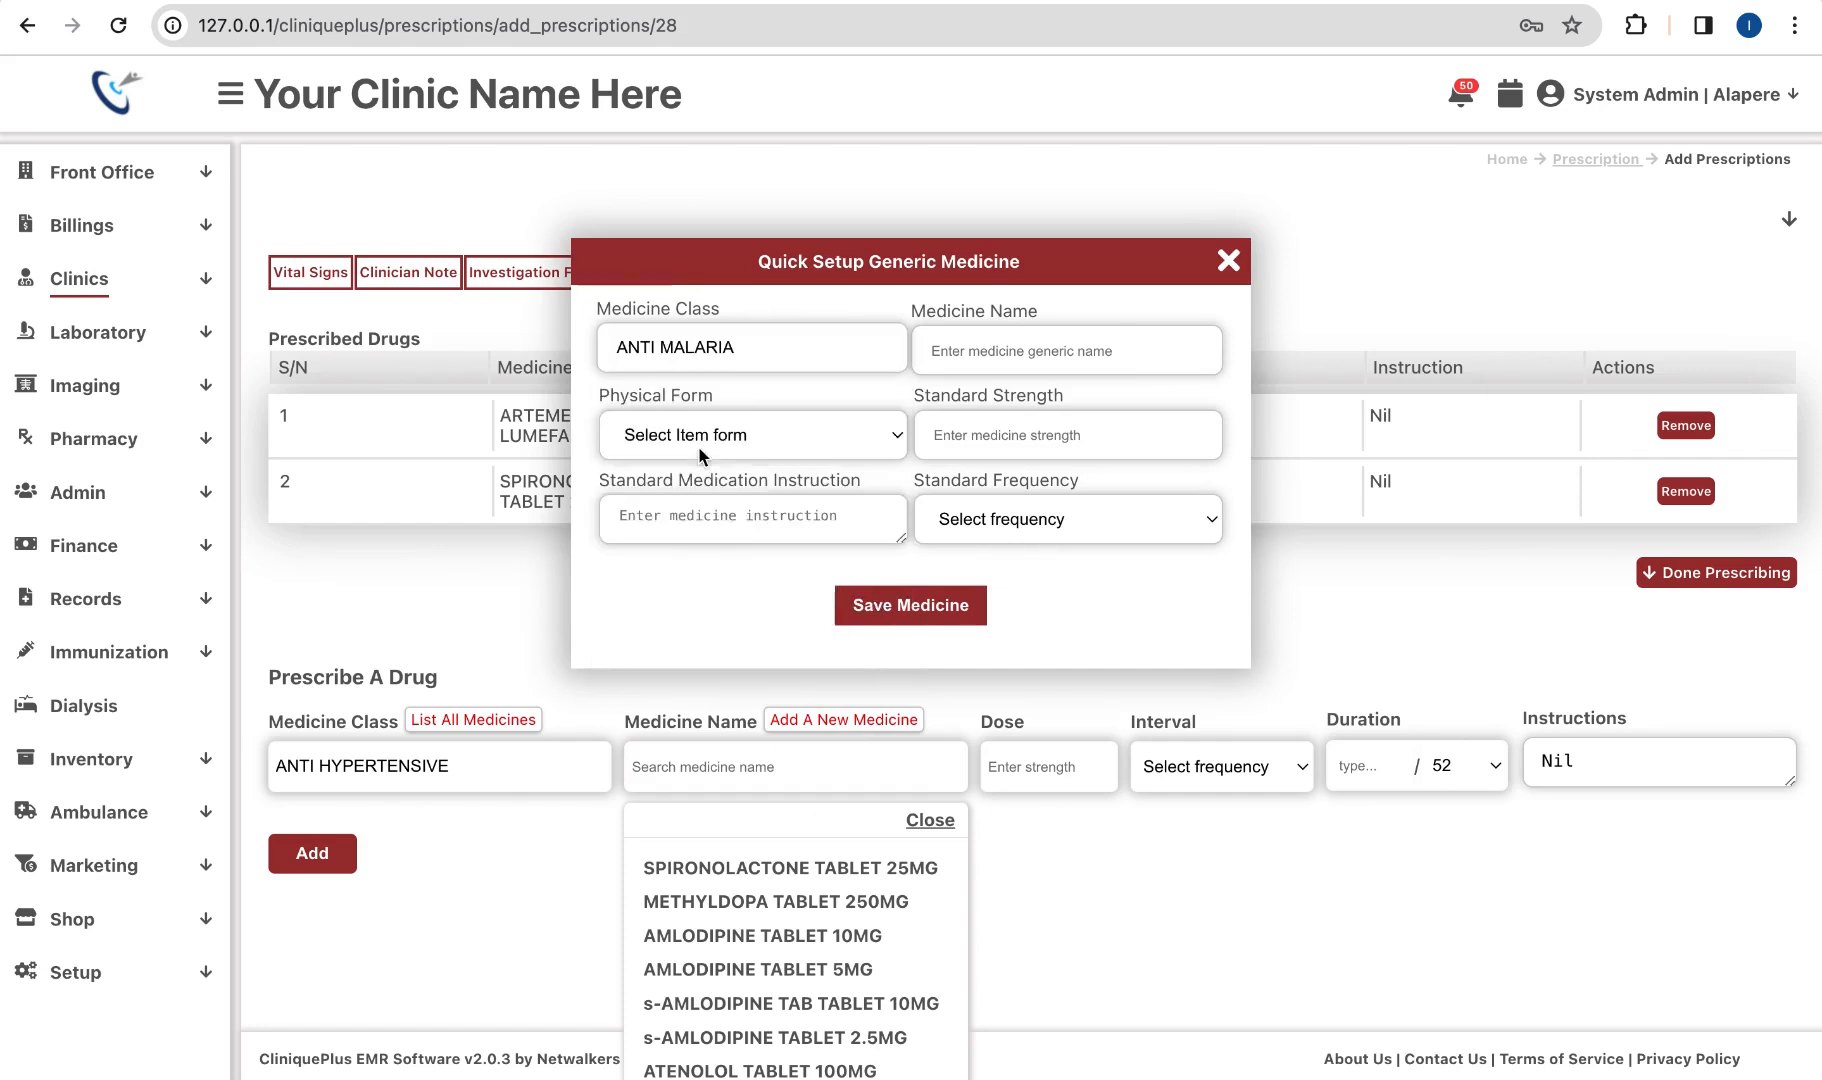
pyautogui.click(706, 345)
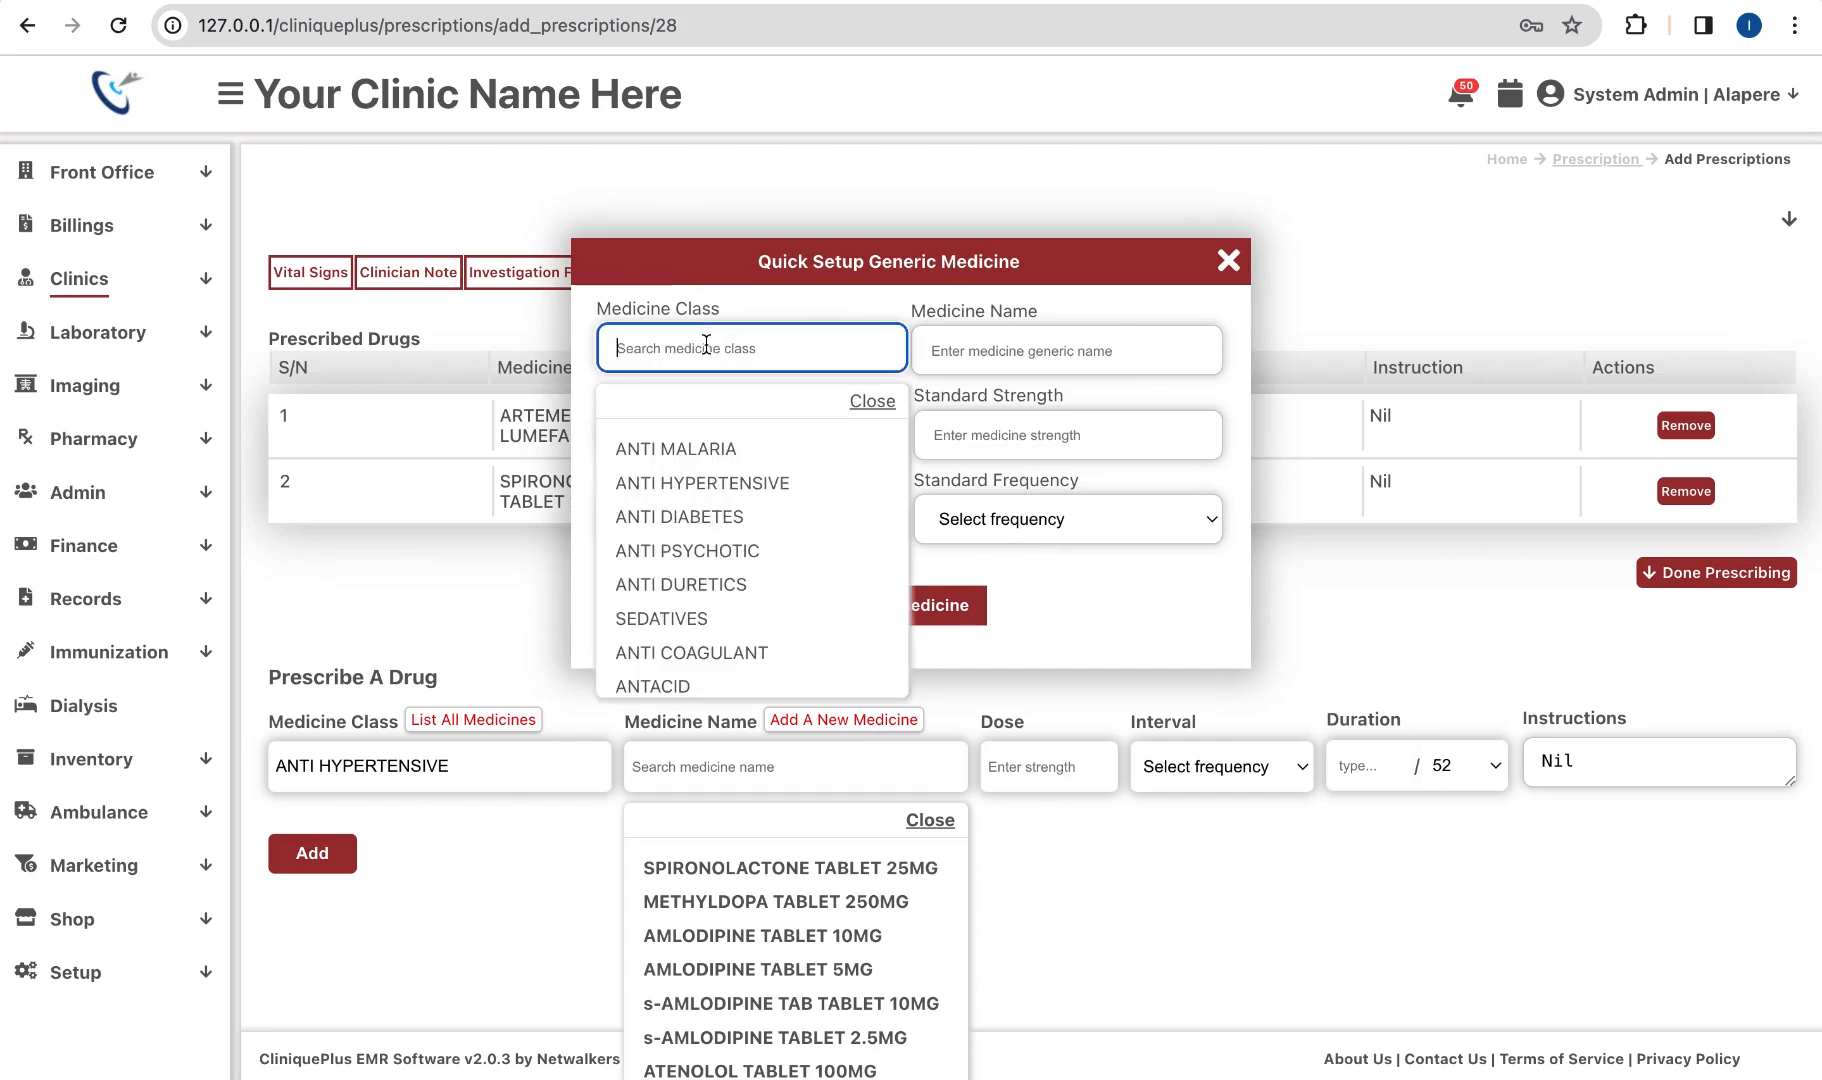
pyautogui.write('jsbjdnsndjnsjnd')
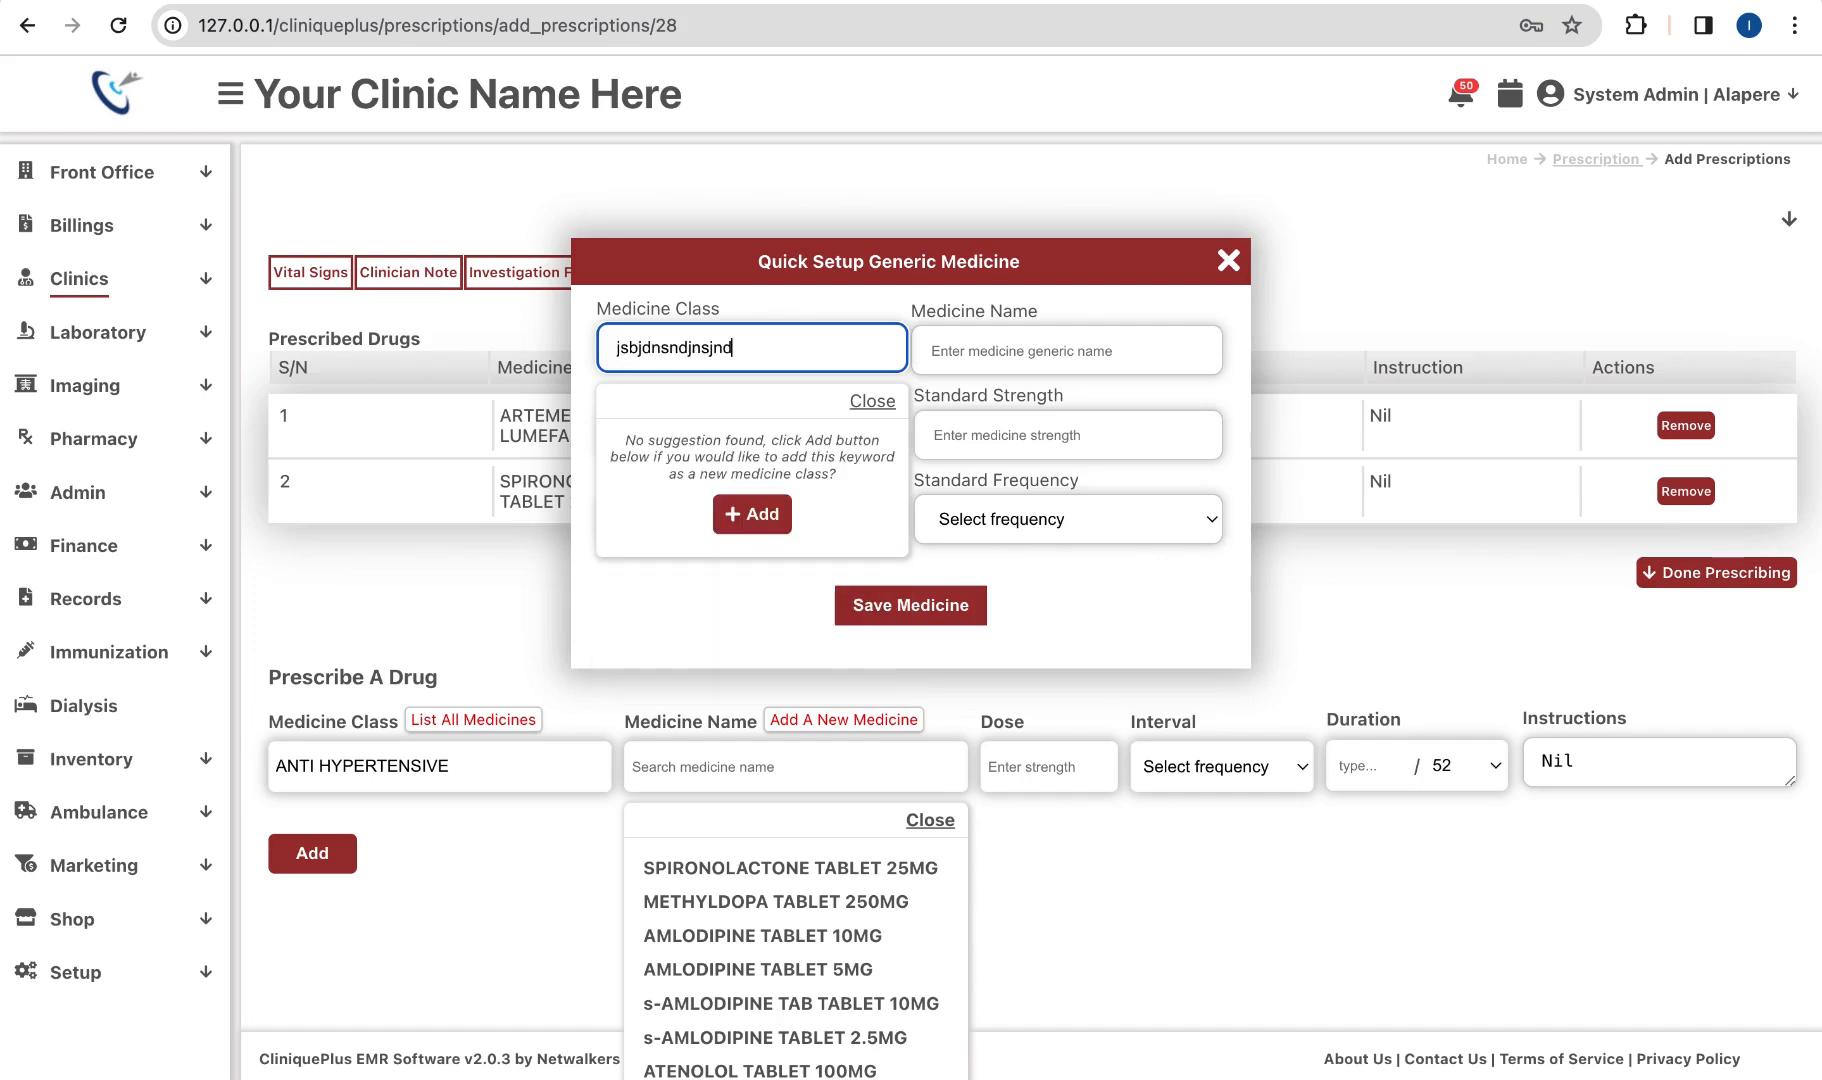
pyautogui.click(750, 515)
pyautogui.click(940, 350)
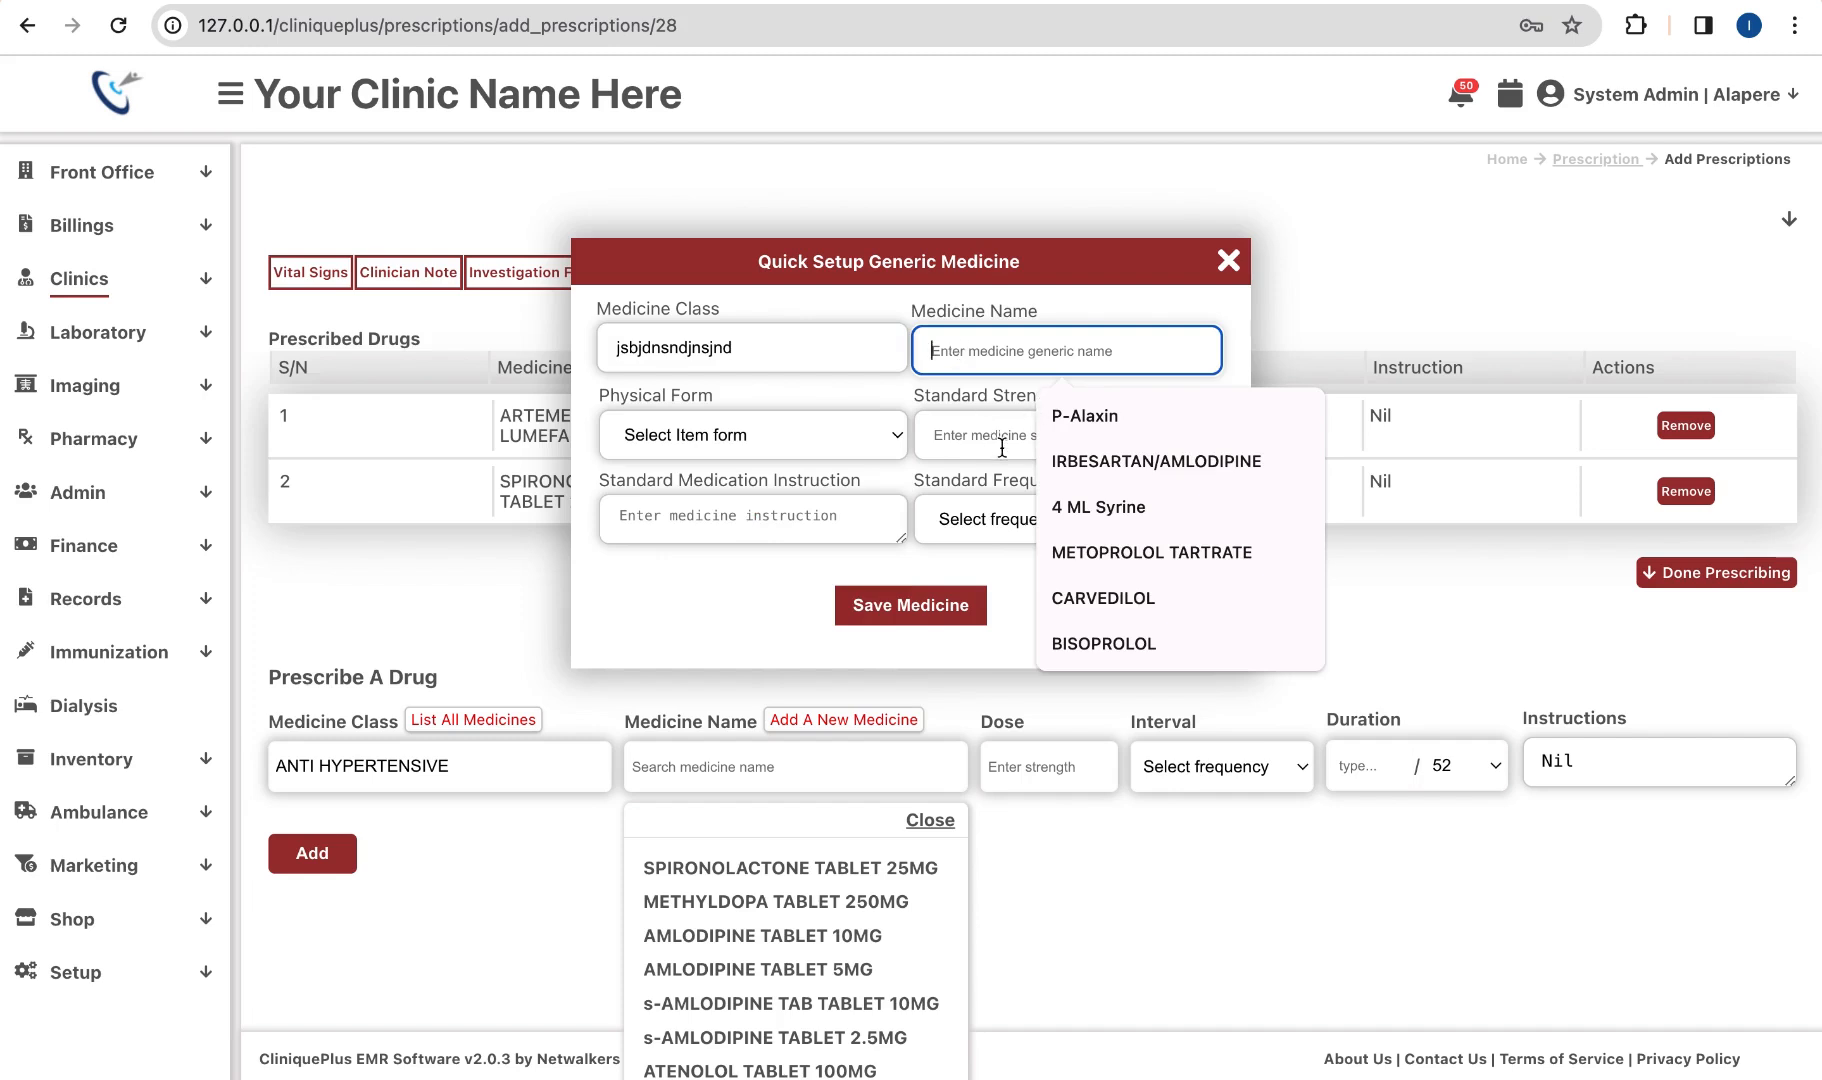
pyautogui.click(853, 450)
pyautogui.click(853, 455)
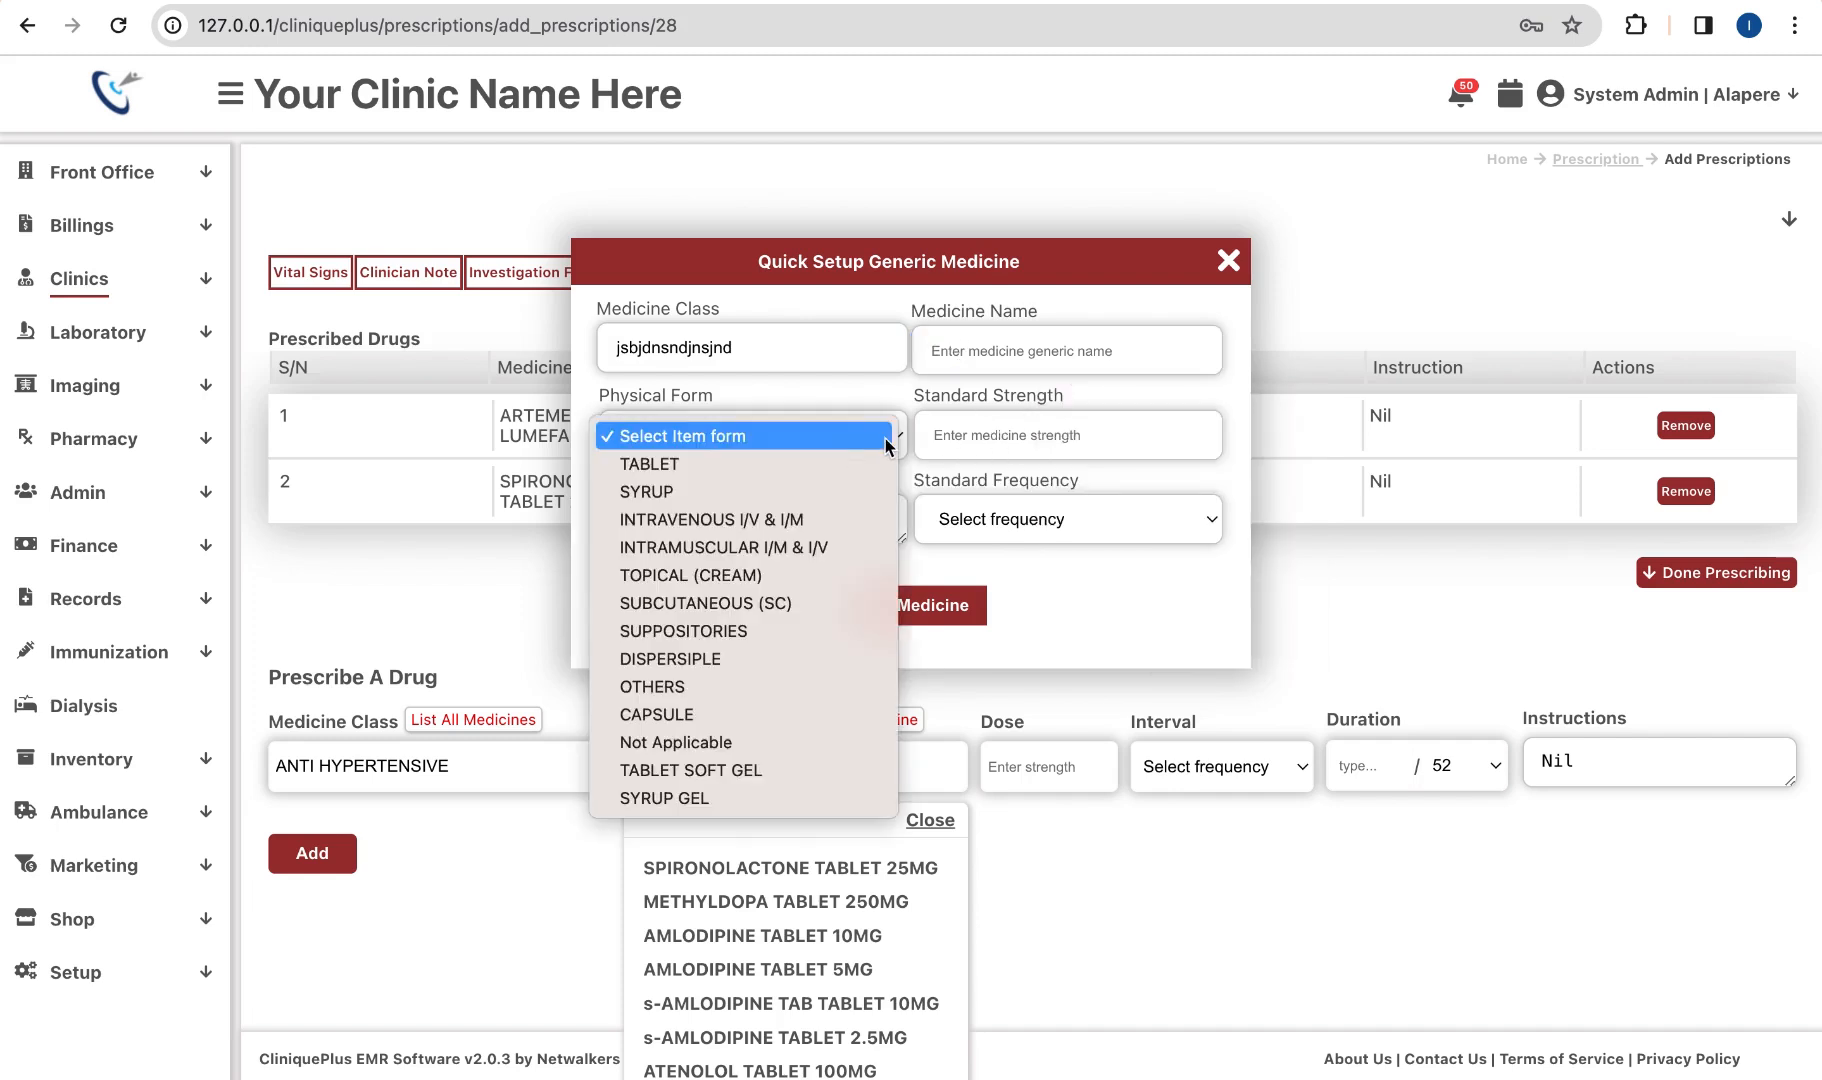
pyautogui.click(1010, 425)
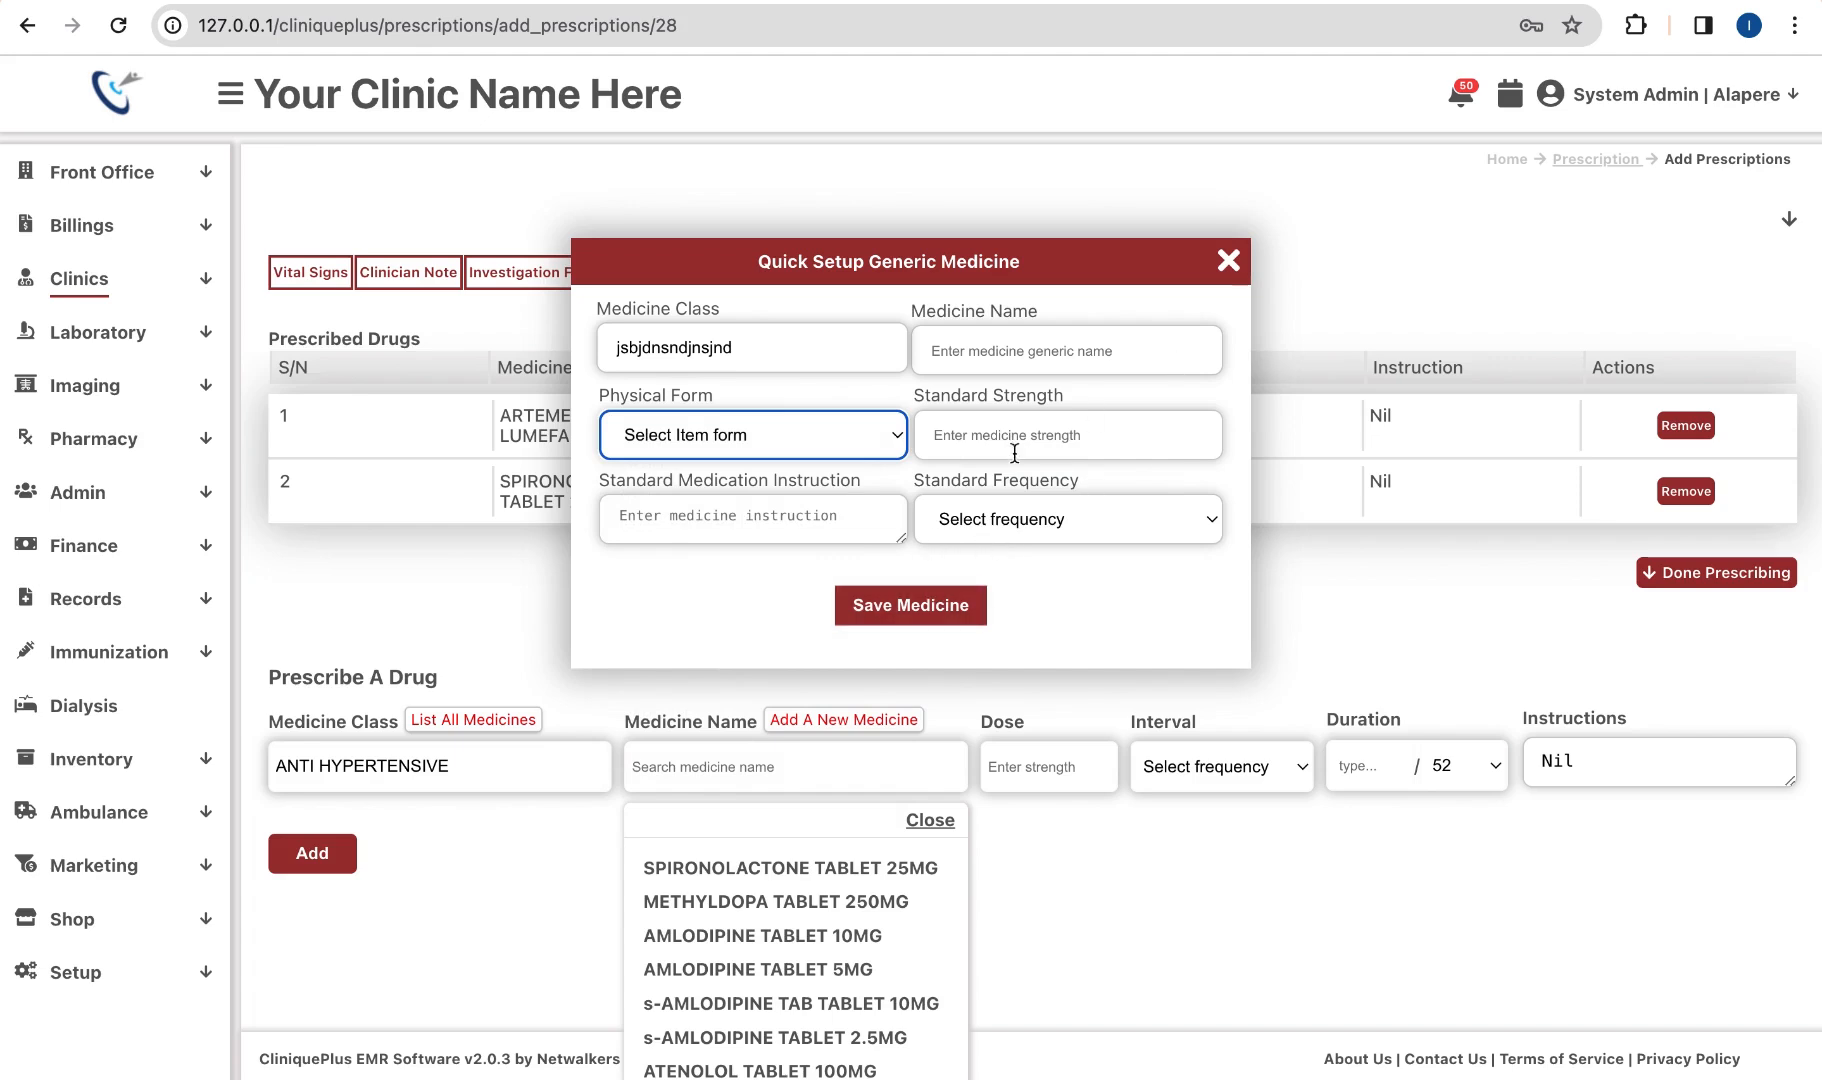
pyautogui.click(1228, 264)
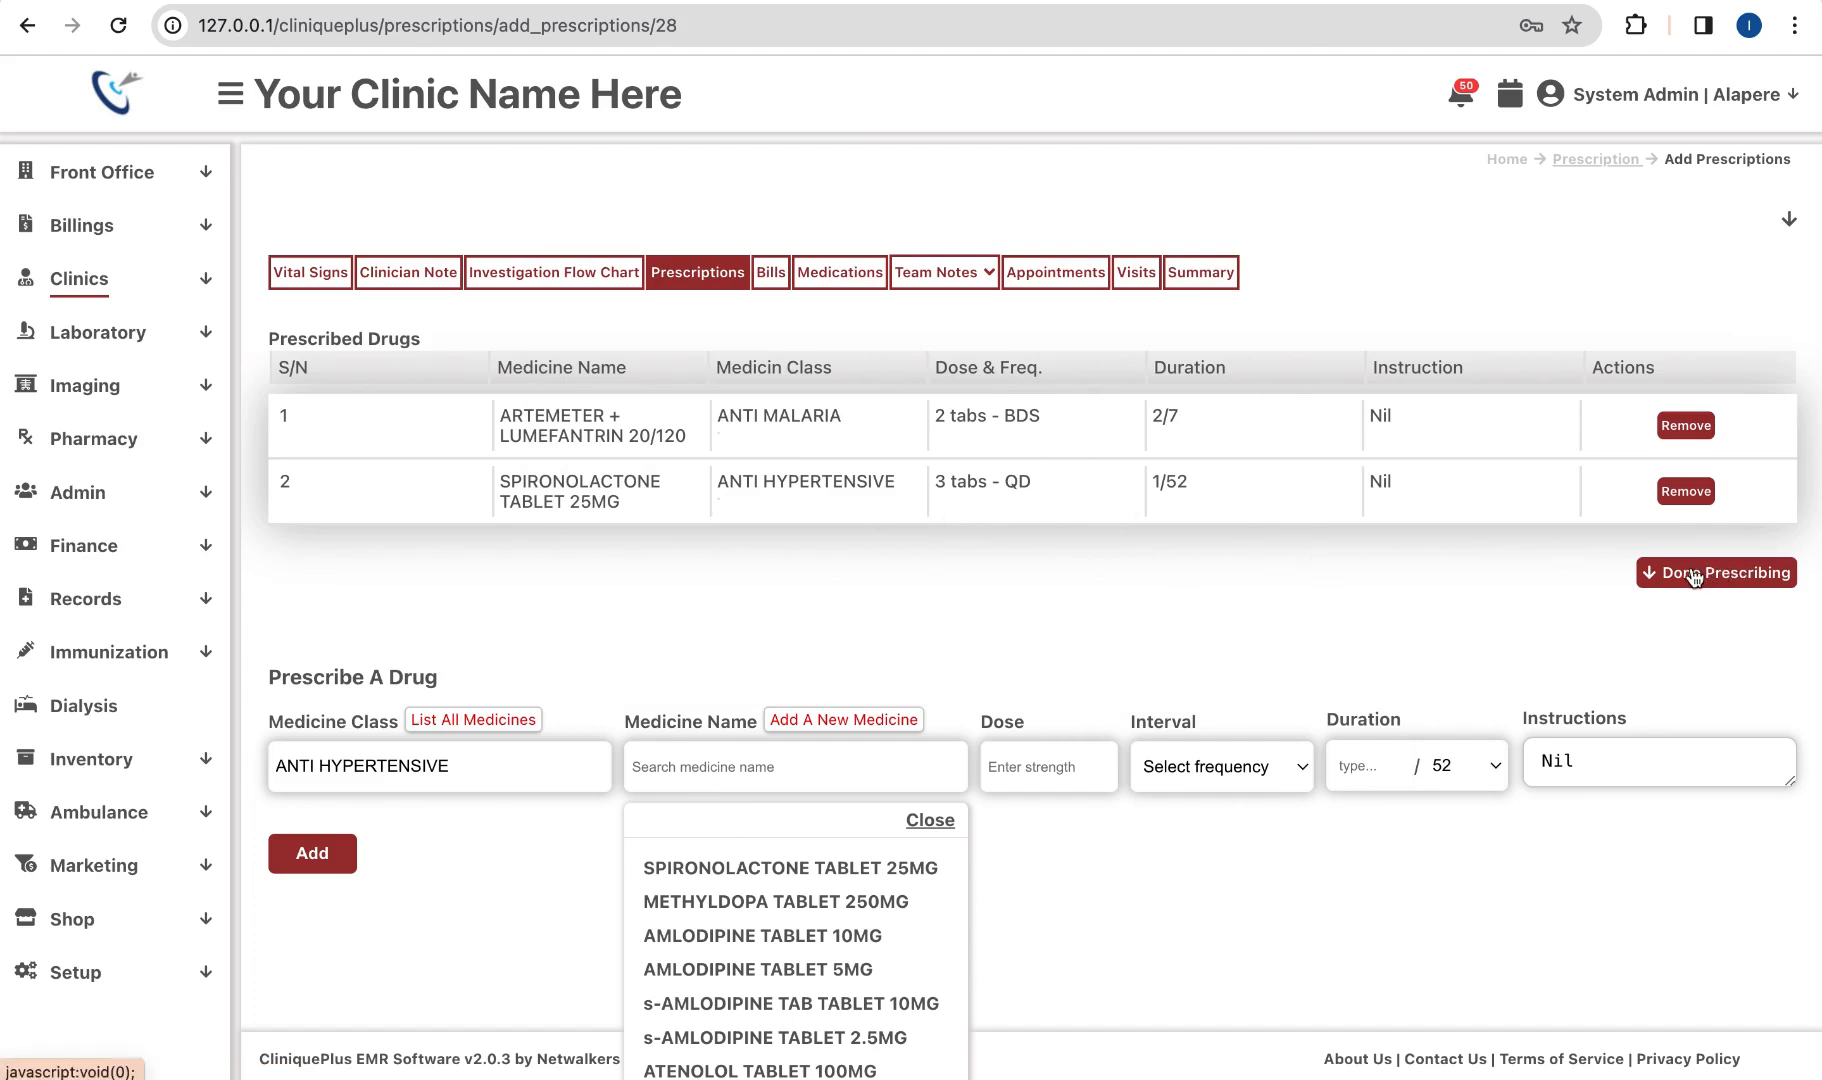
# Step: Remove SPIRONOLACTONE and save the prescription with only ARTEMETER + LUMEFANTRIN 20/120
pyautogui.click(1688, 492)
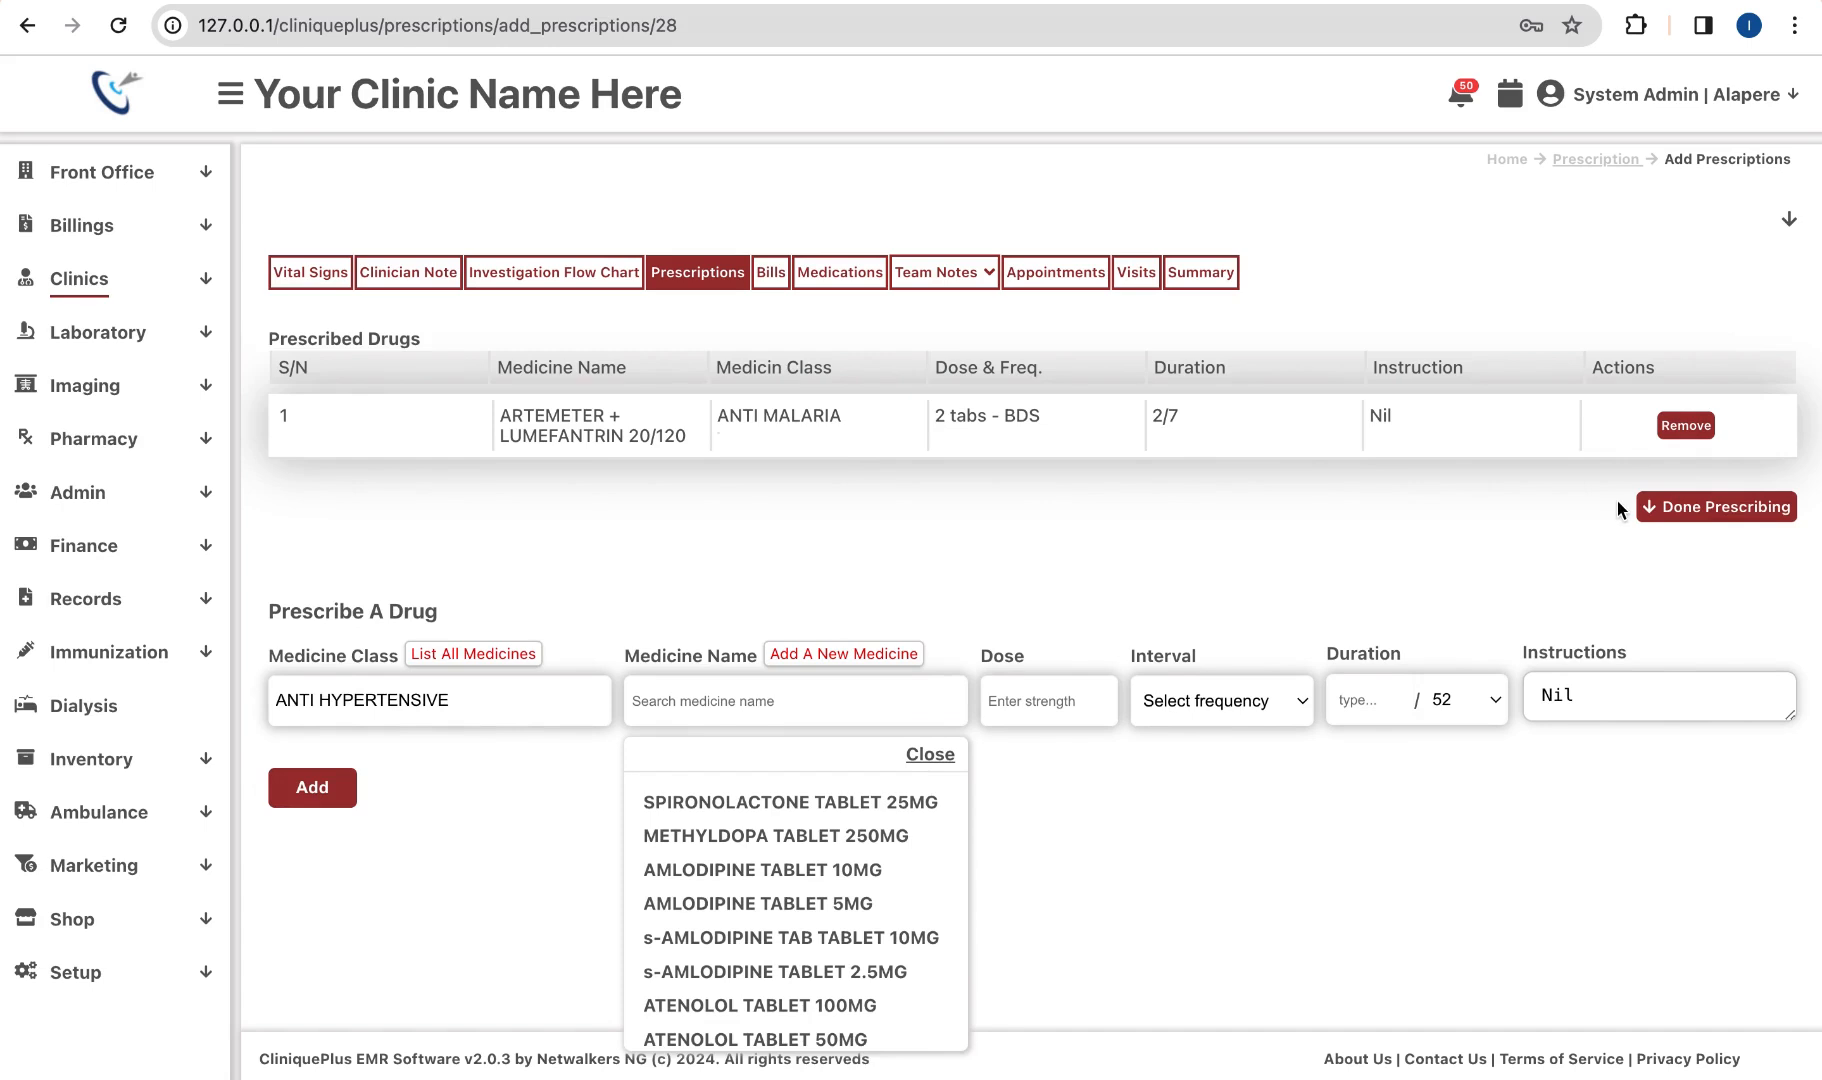
pyautogui.click(1702, 518)
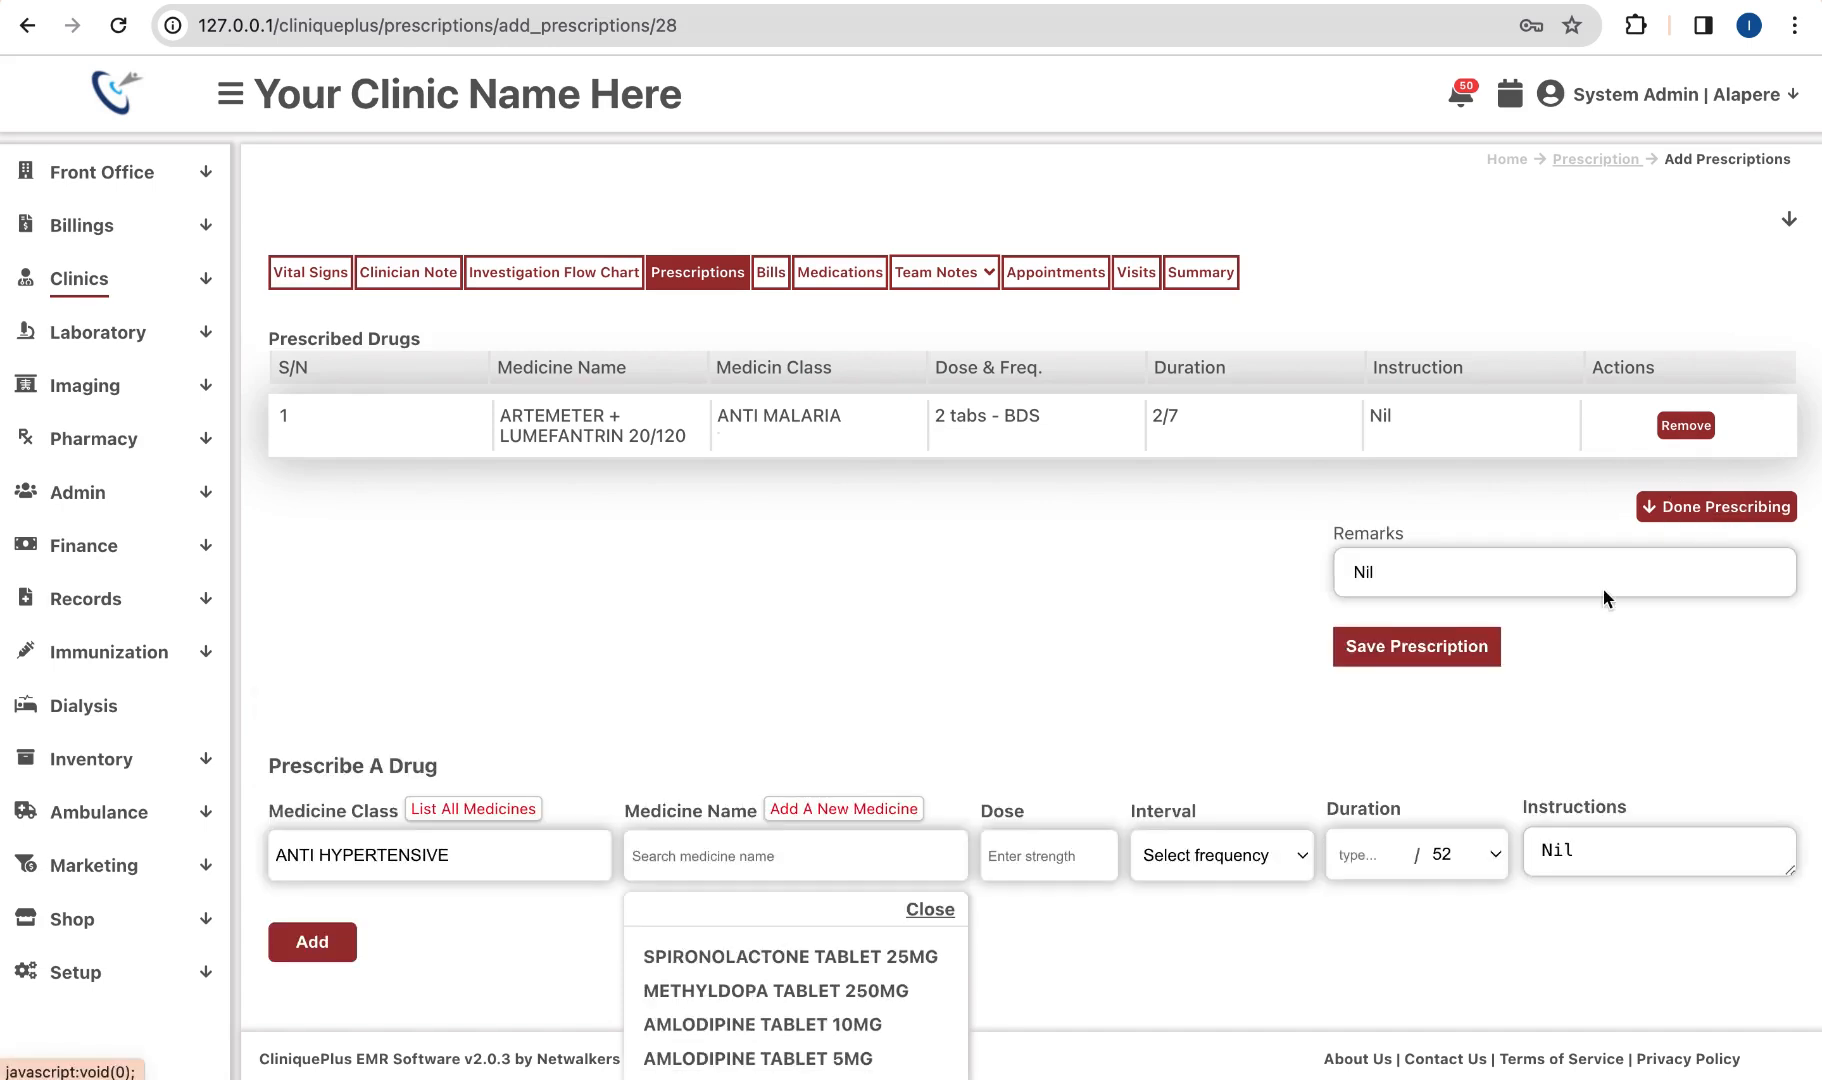
pyautogui.click(1396, 652)
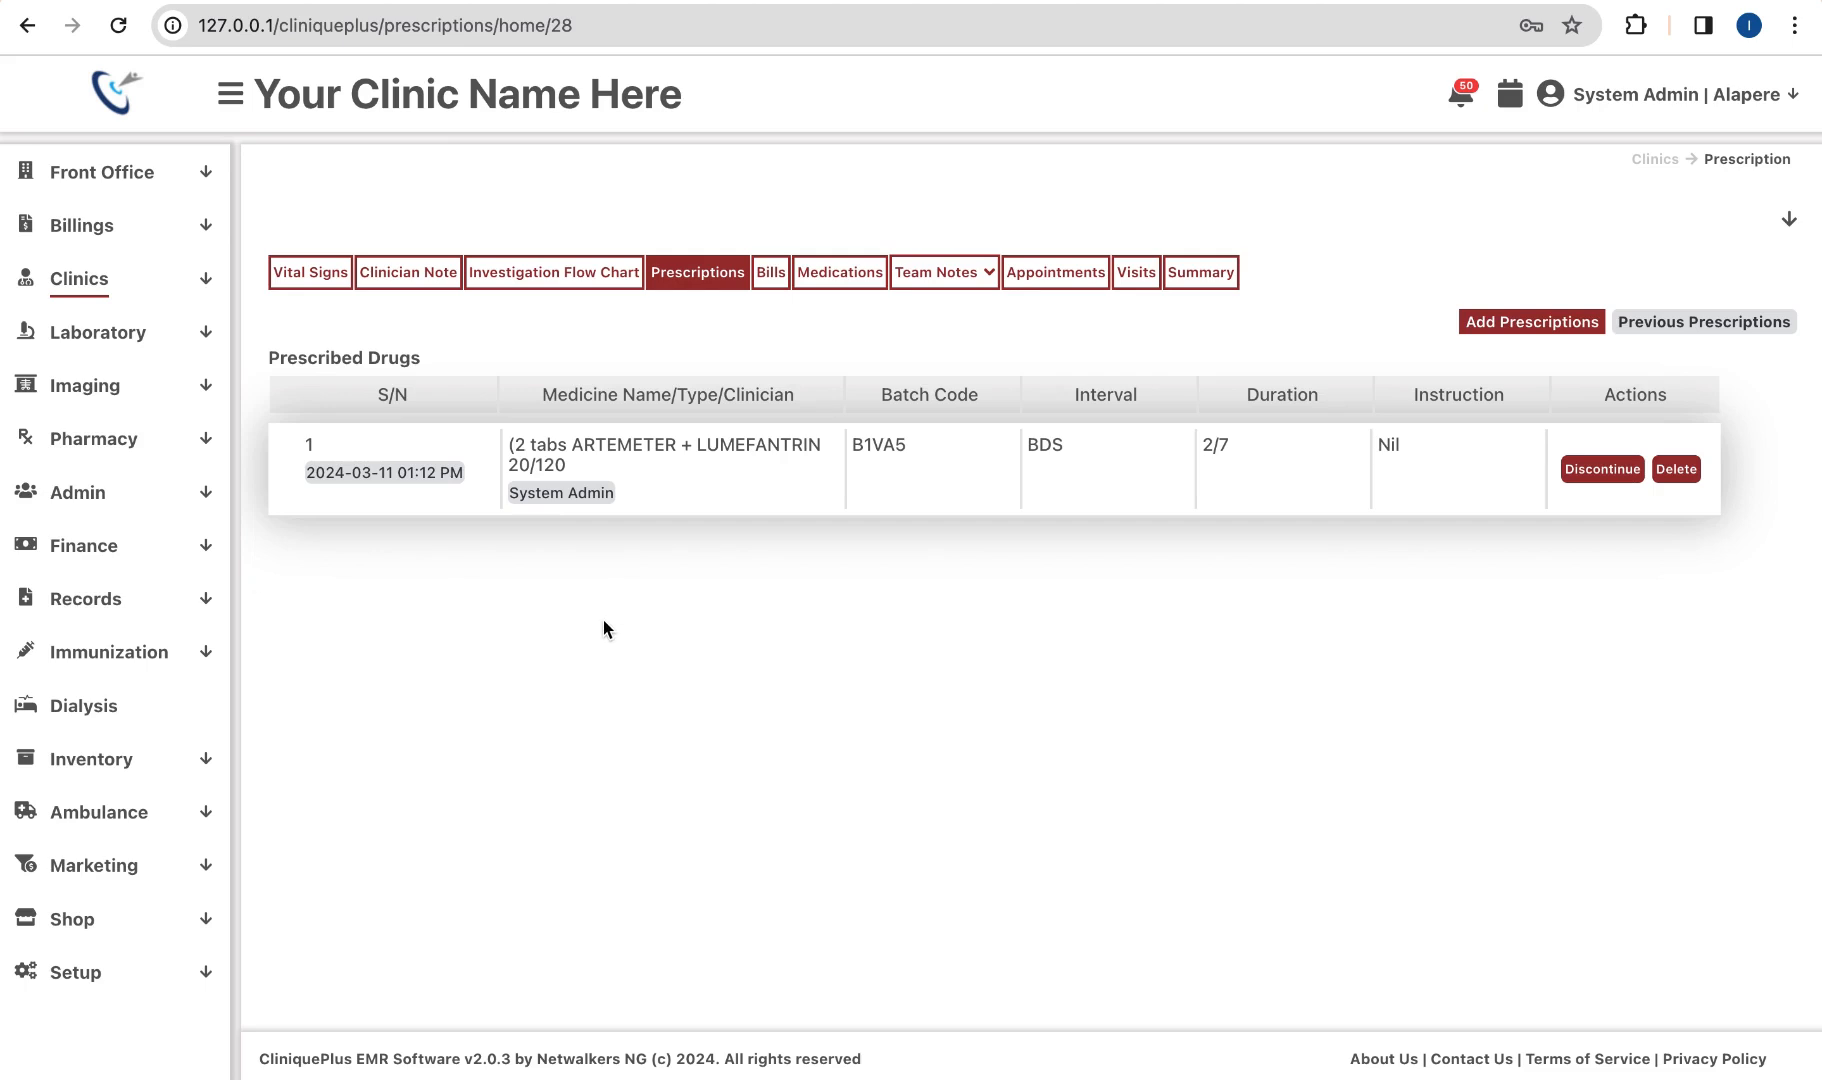
# Step: Open Laboratory Tests Requests to see the pending OPD batch 10HWL order
pyautogui.click(167, 361)
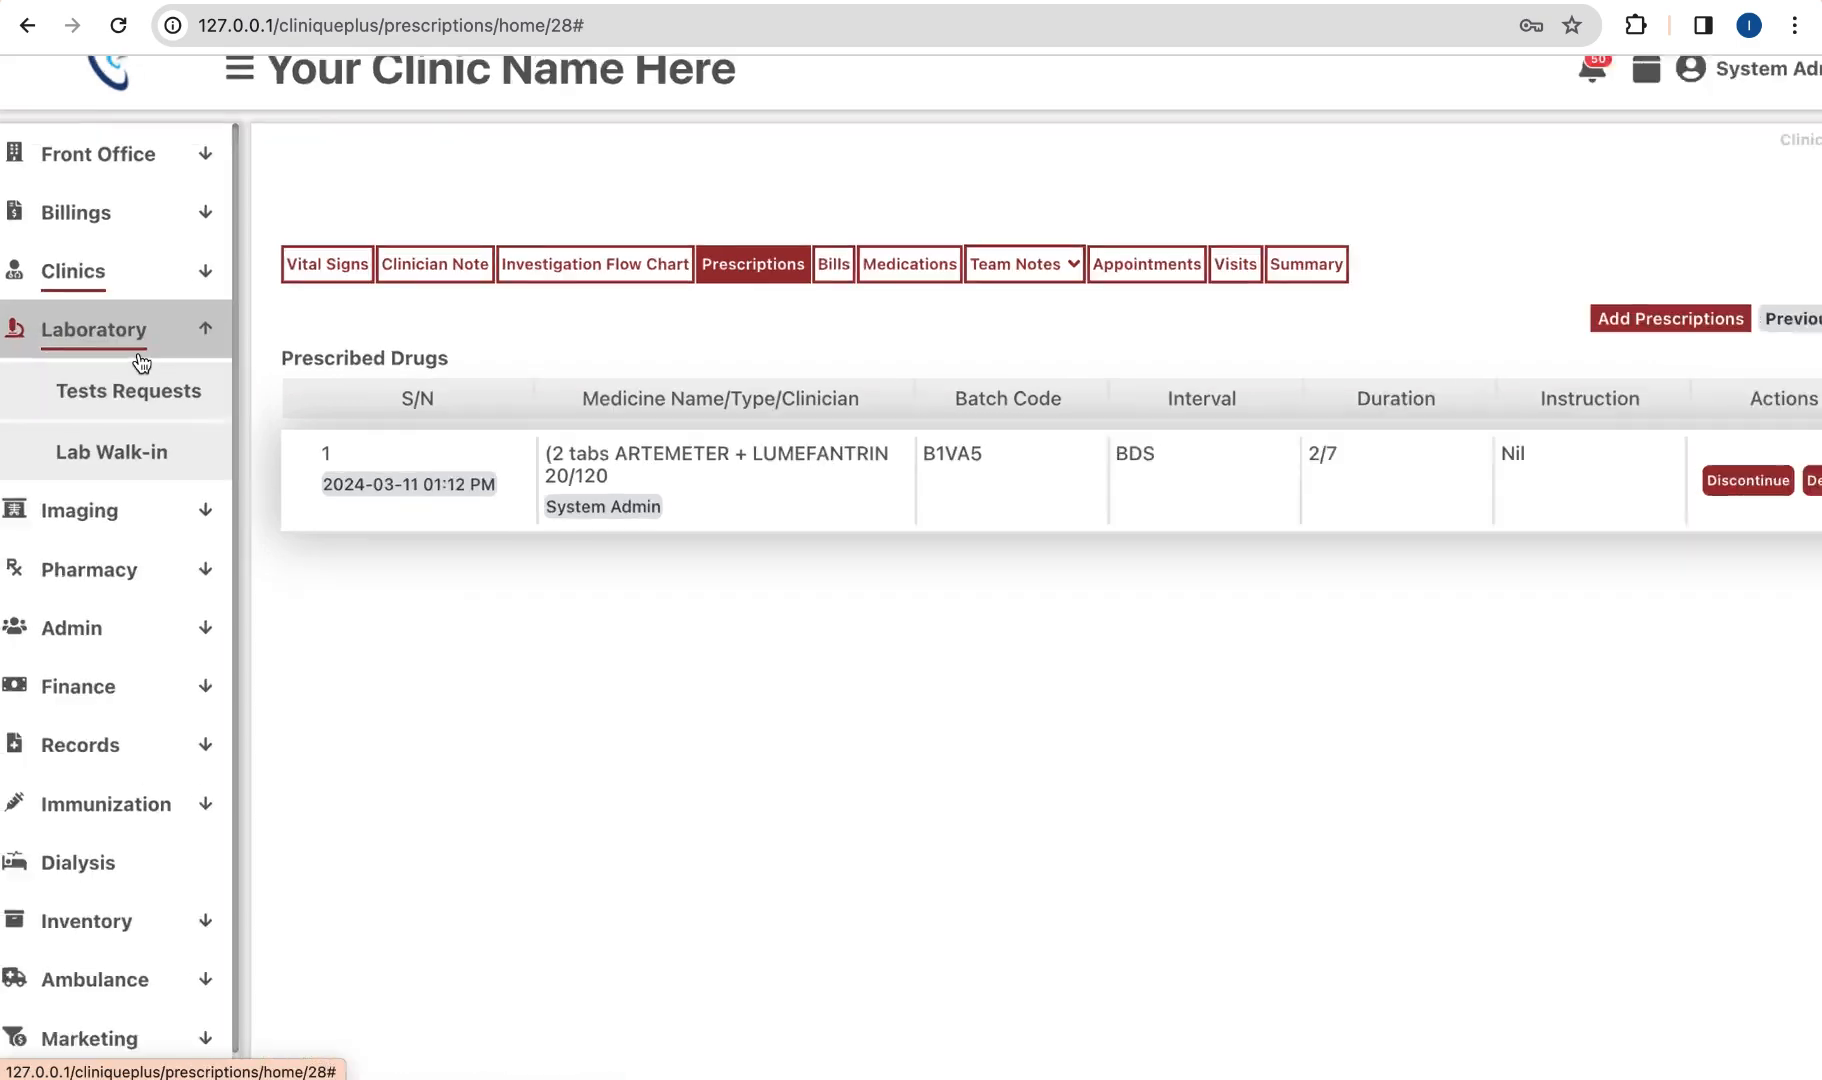
pyautogui.click(137, 396)
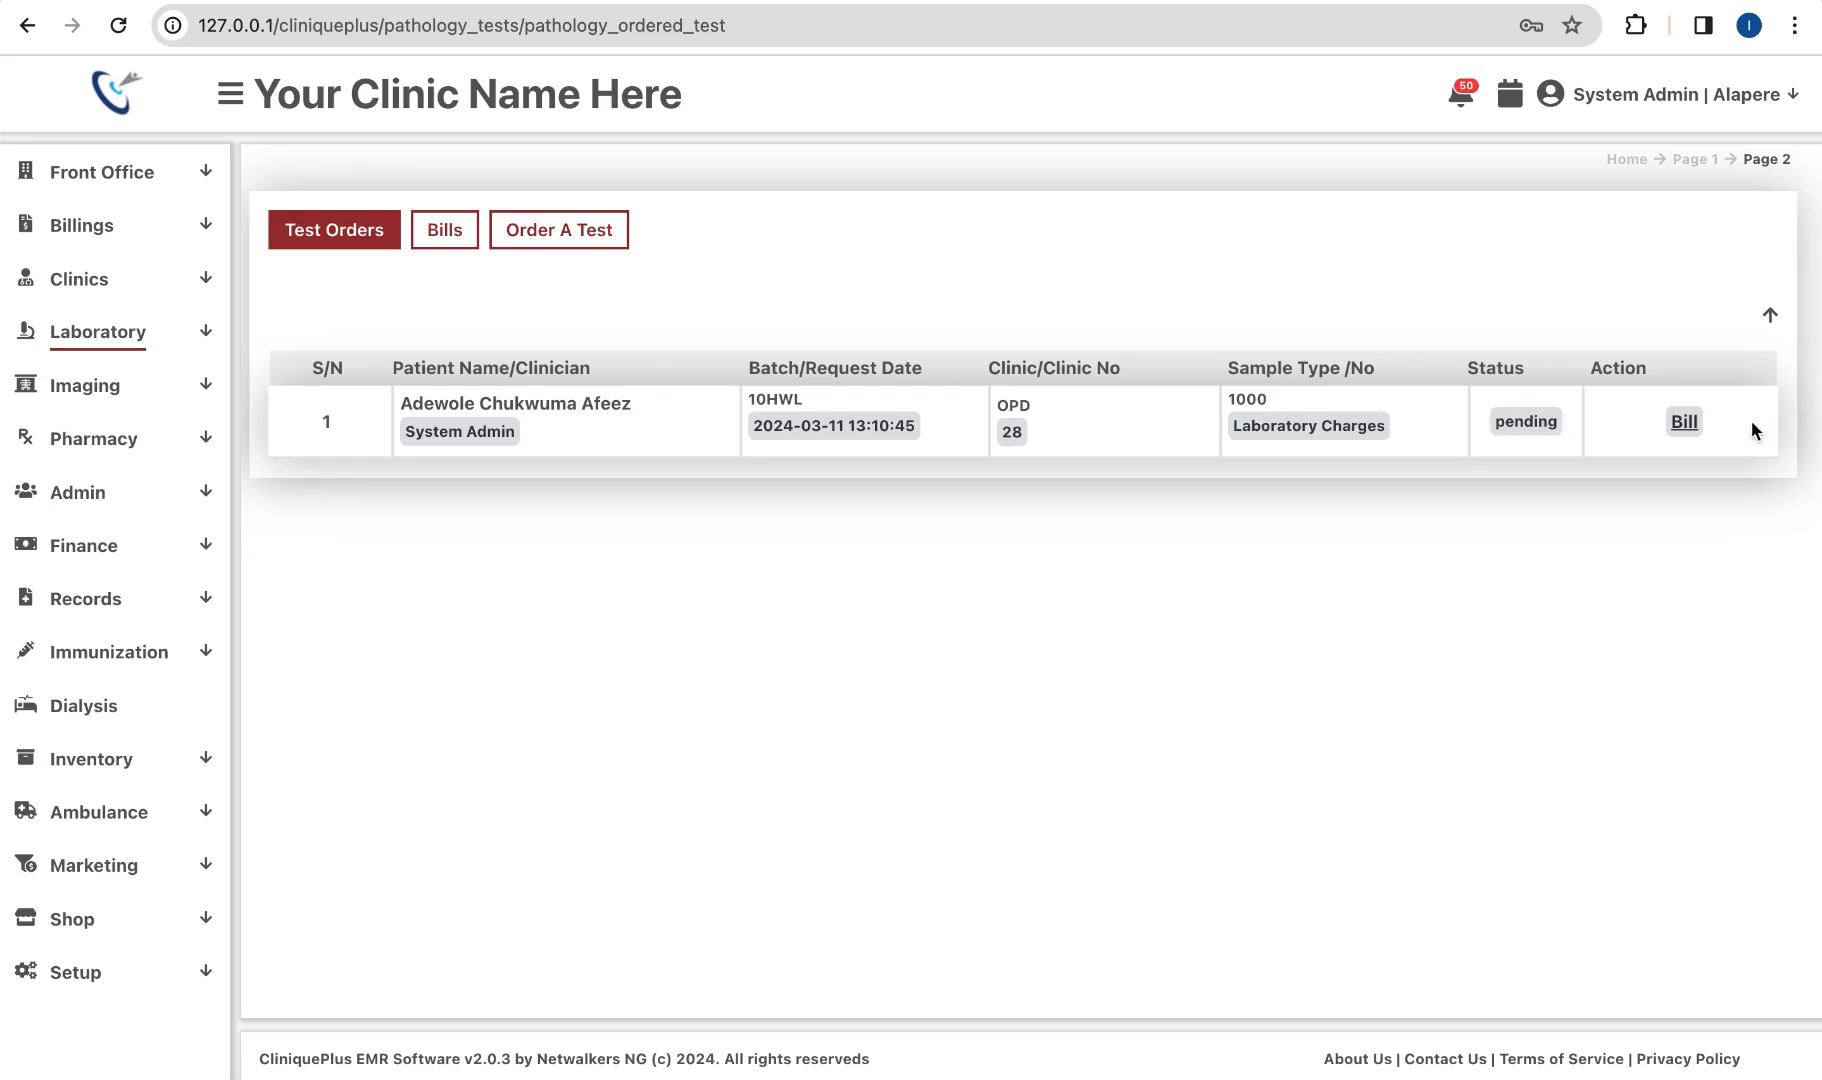
# Step: Bill the pending Full Blood Count order at 1000
pyautogui.click(1684, 422)
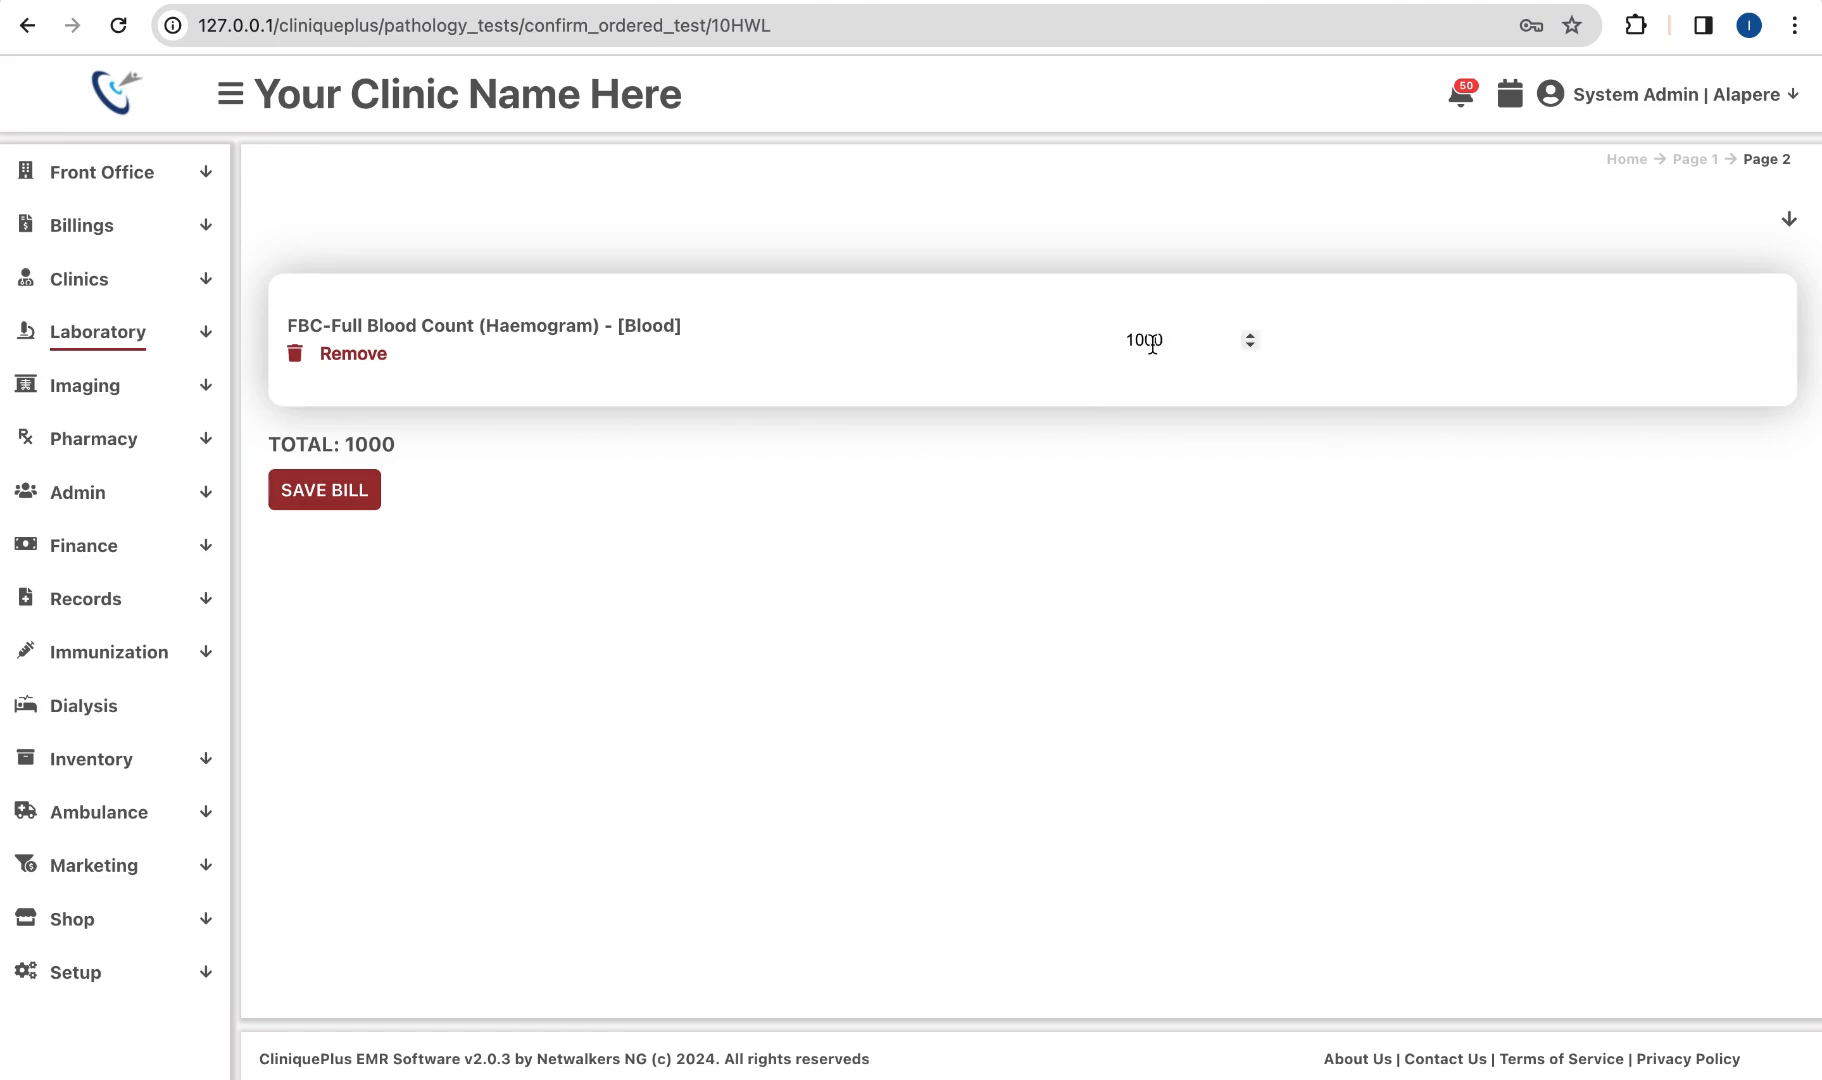
pyautogui.click(355, 490)
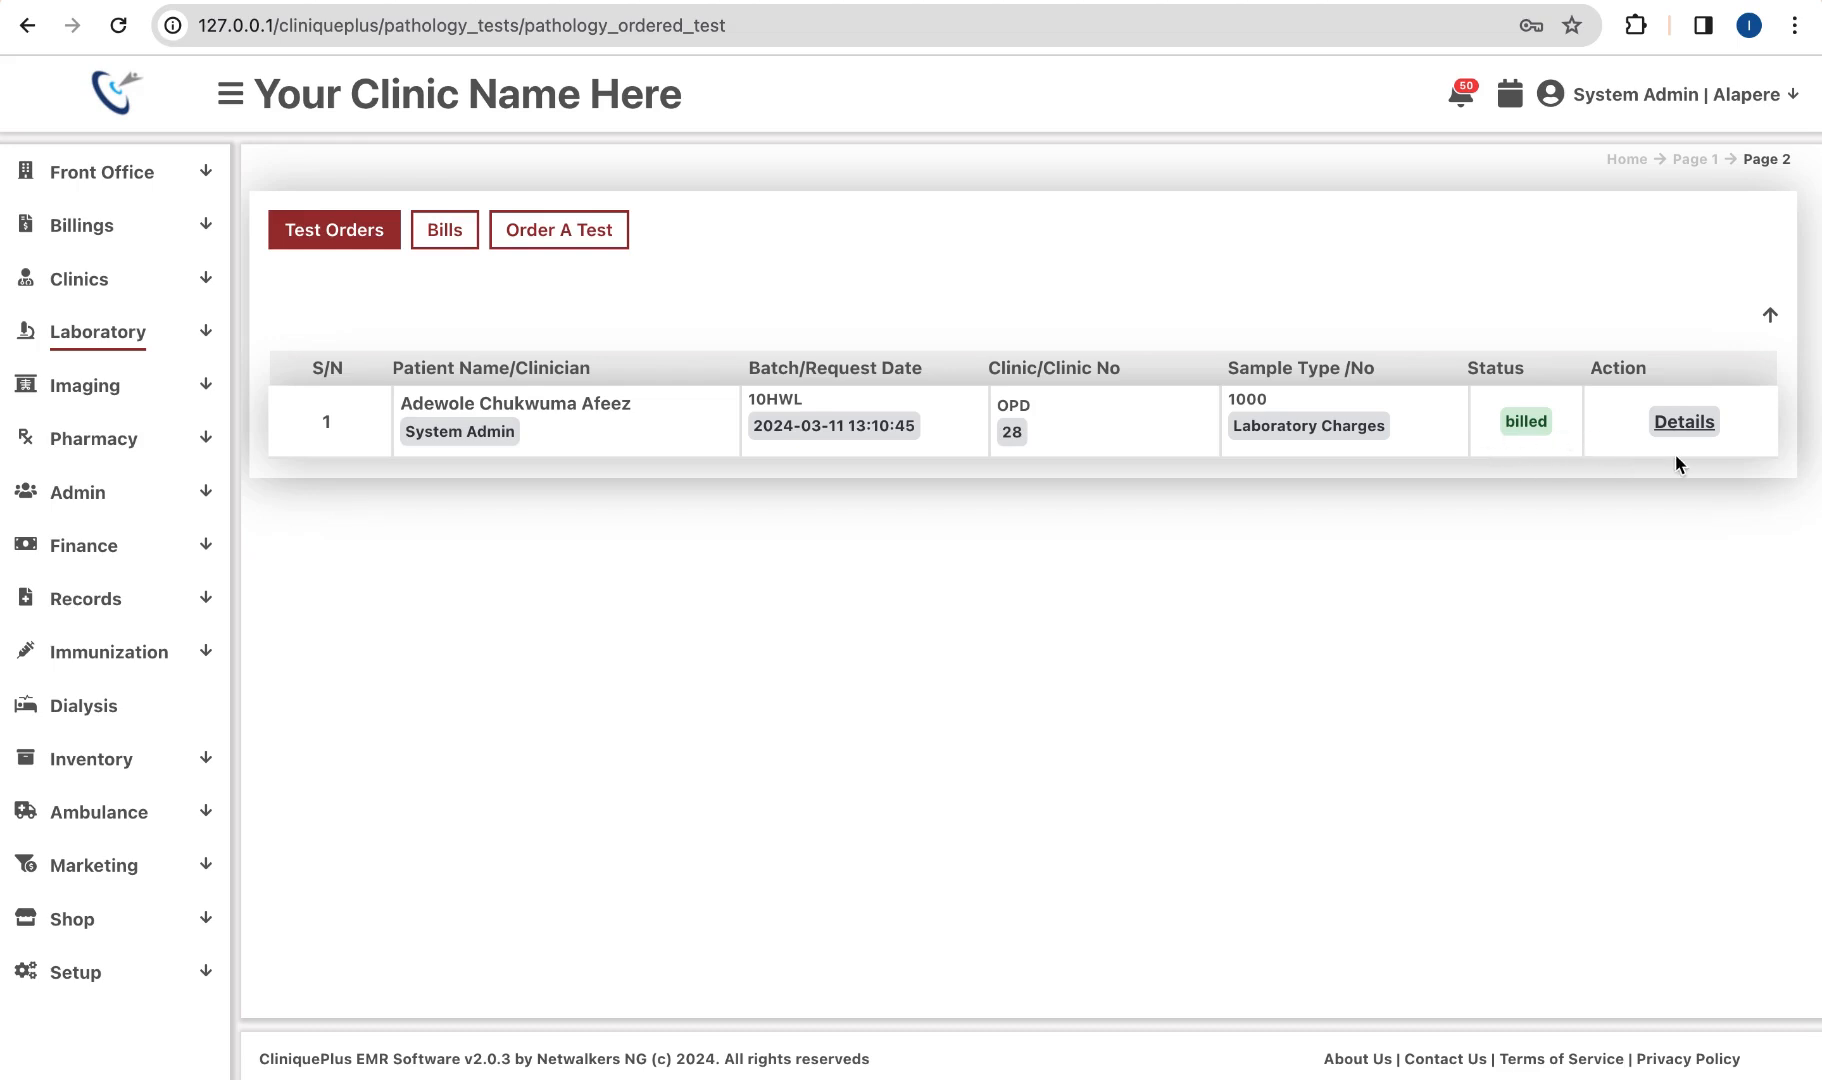
# Step: Open batch 10HWL's details, expand the patient header, and start a Take Sample record
pyautogui.click(1700, 428)
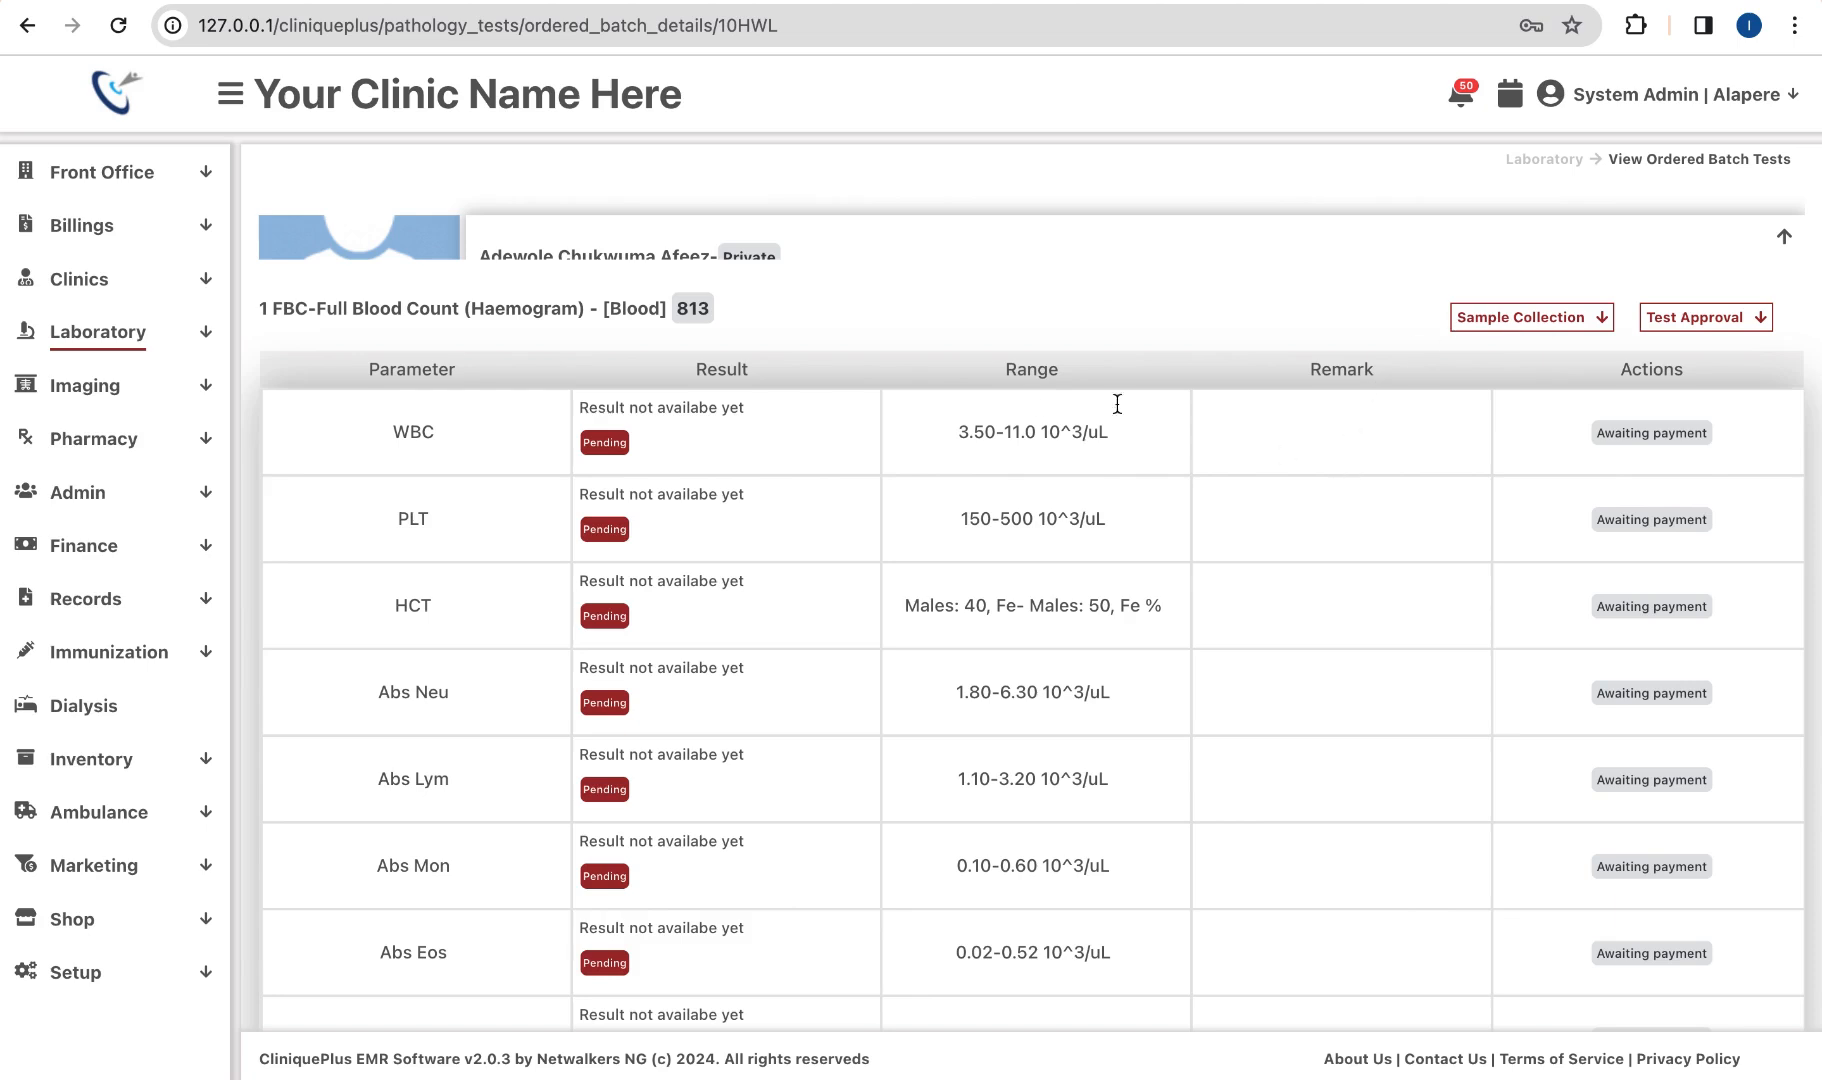
pyautogui.click(1776, 240)
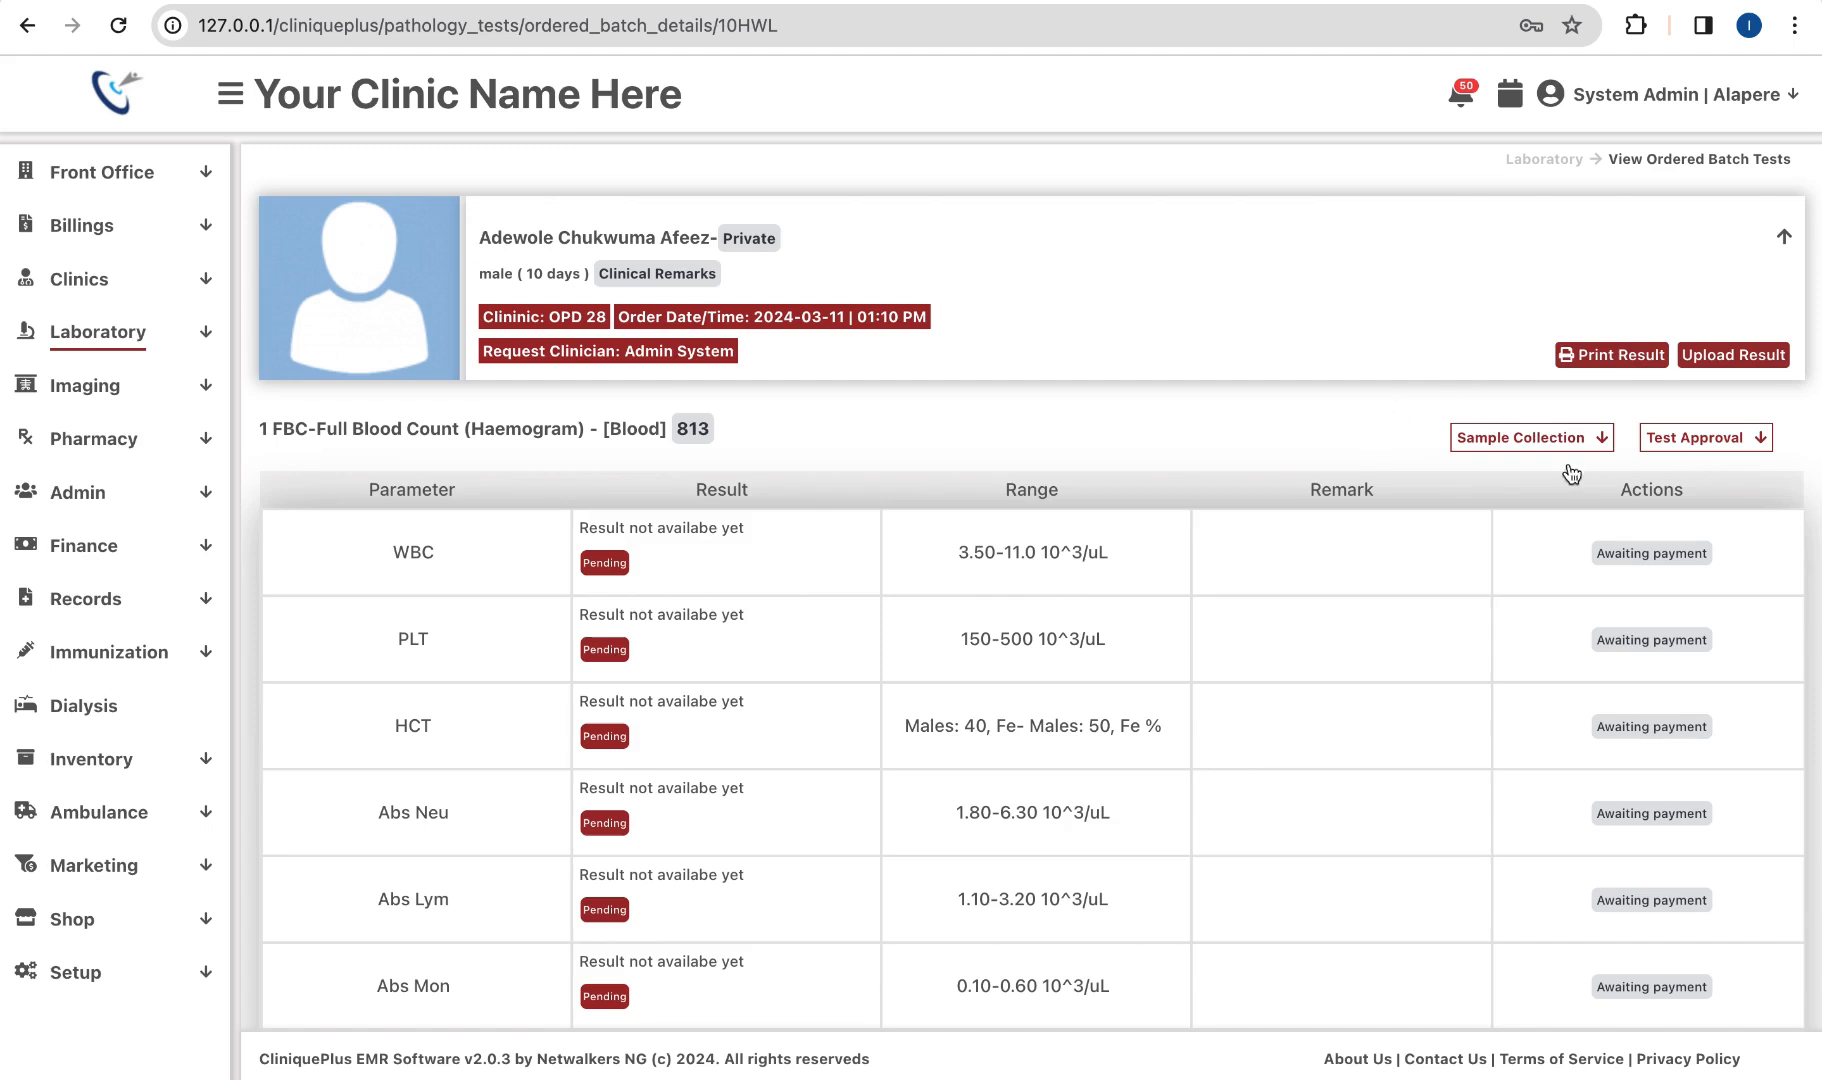
pyautogui.click(1548, 438)
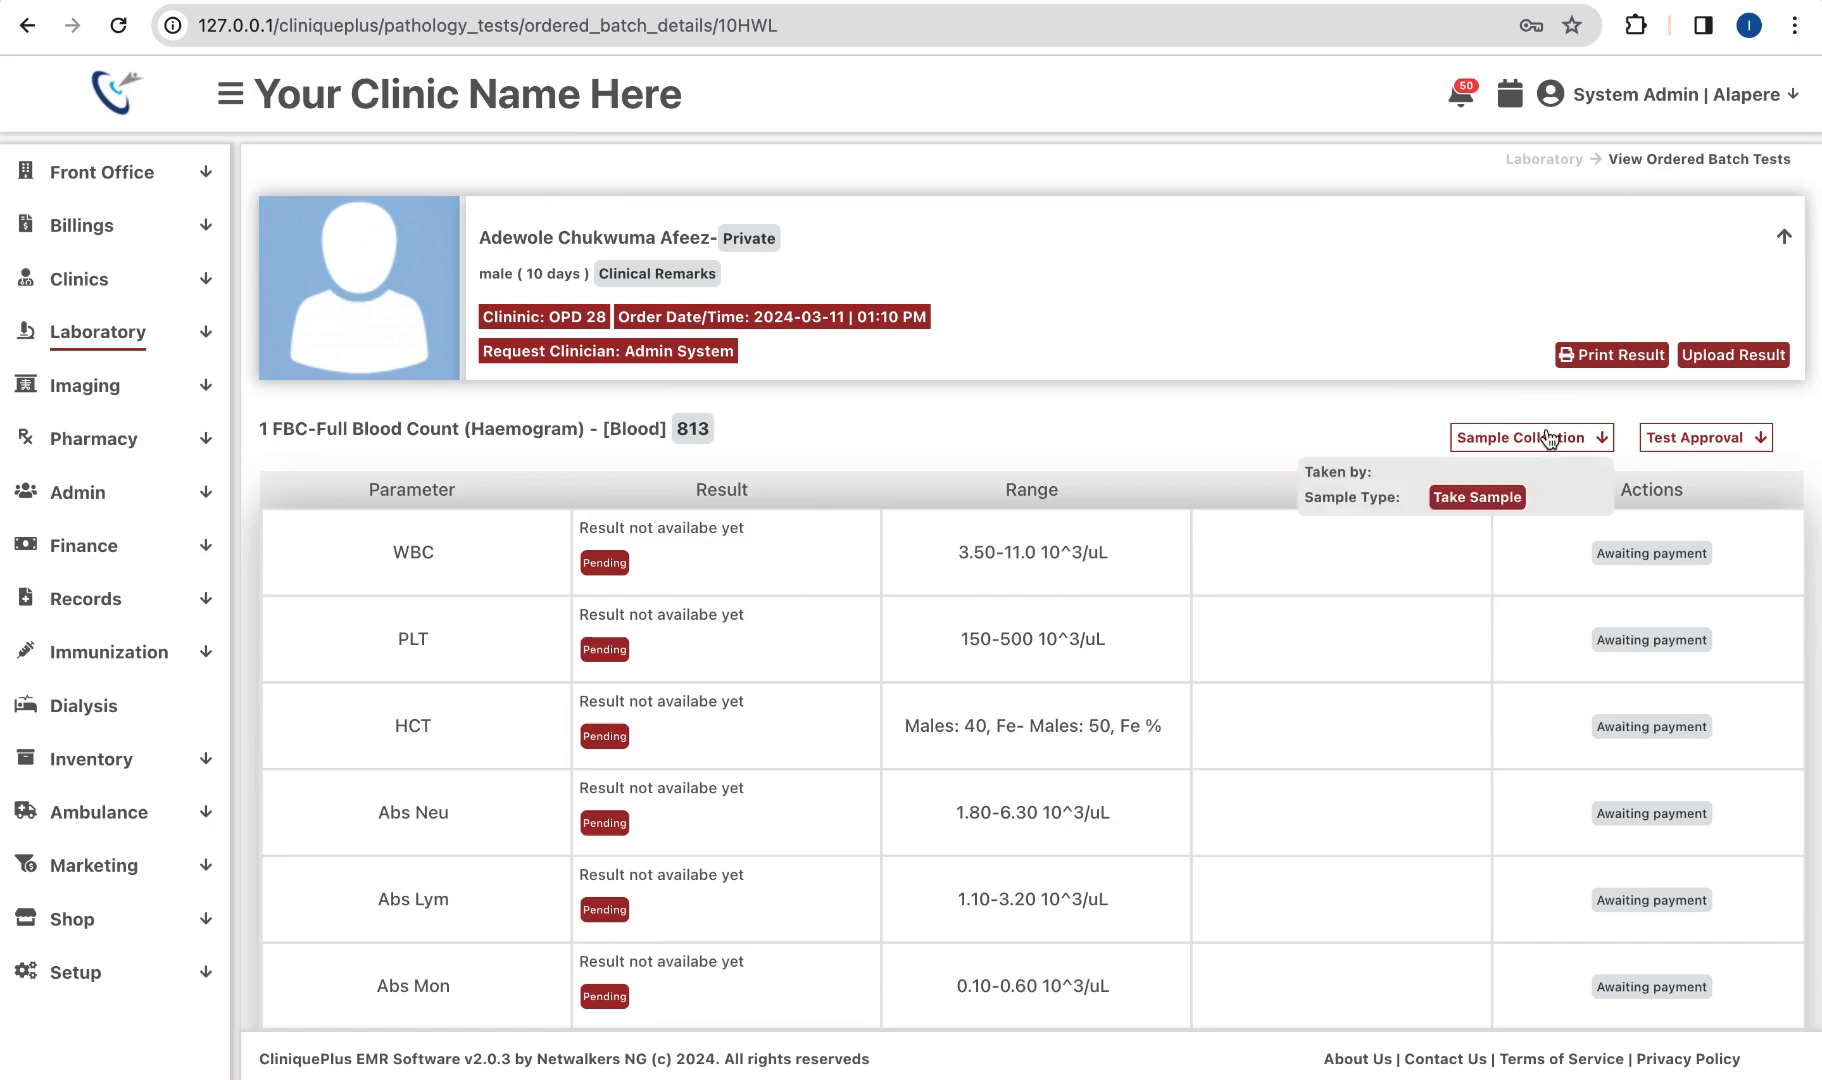
pyautogui.click(1475, 497)
# Step: Record a Whole Blood sample for the FBC test
pyautogui.click(1156, 426)
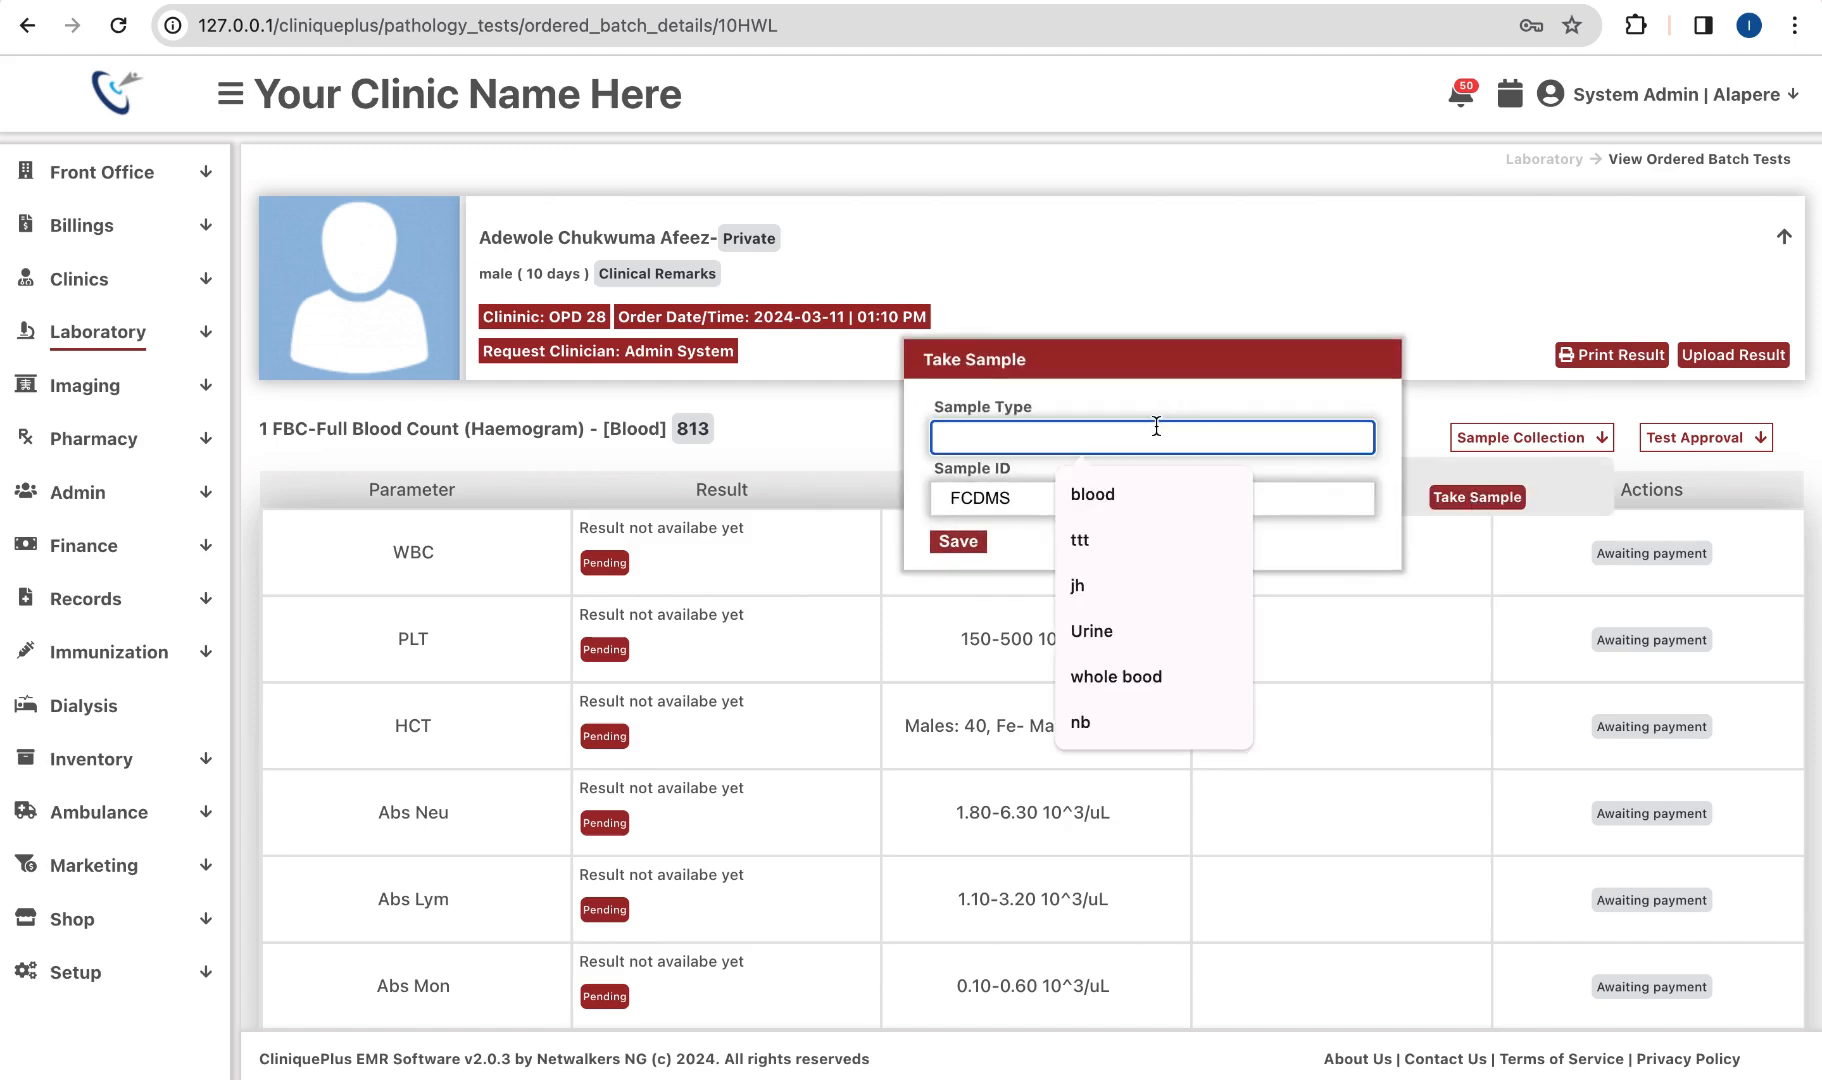
pyautogui.write('Whole')
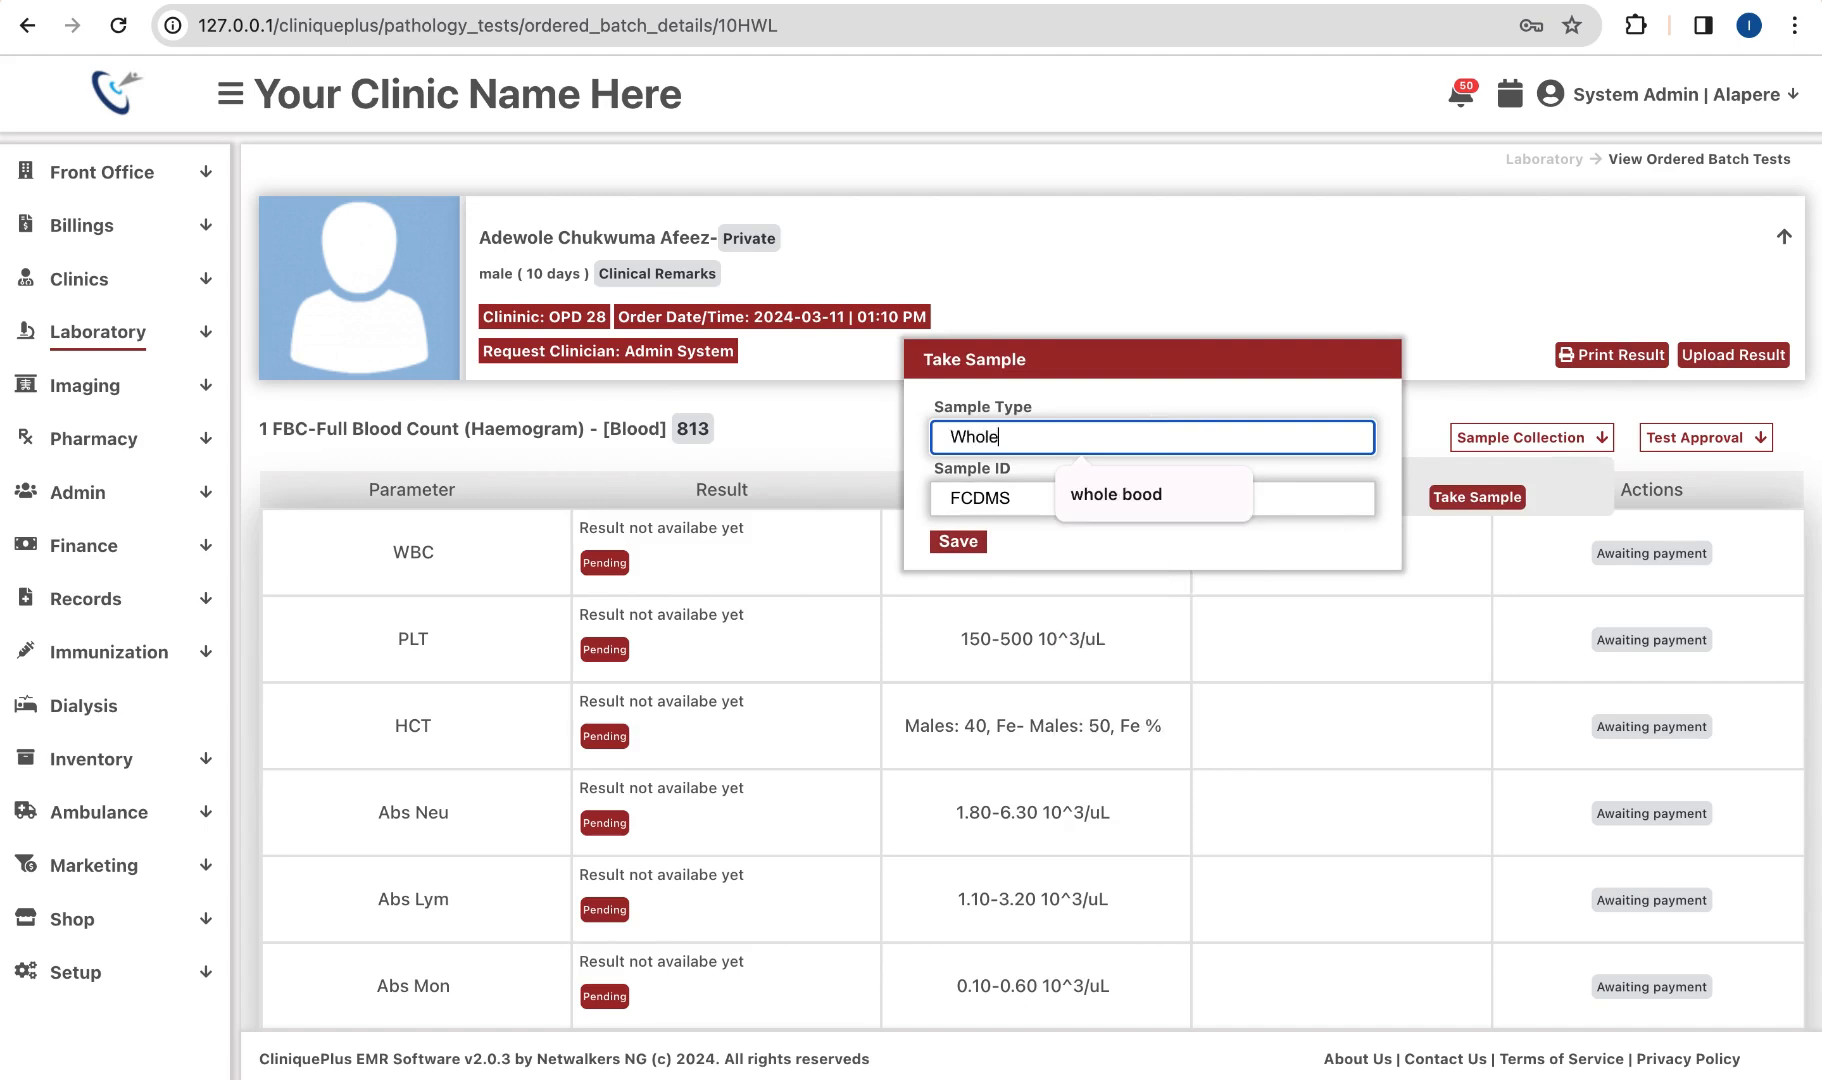
pyautogui.write(' Blood')
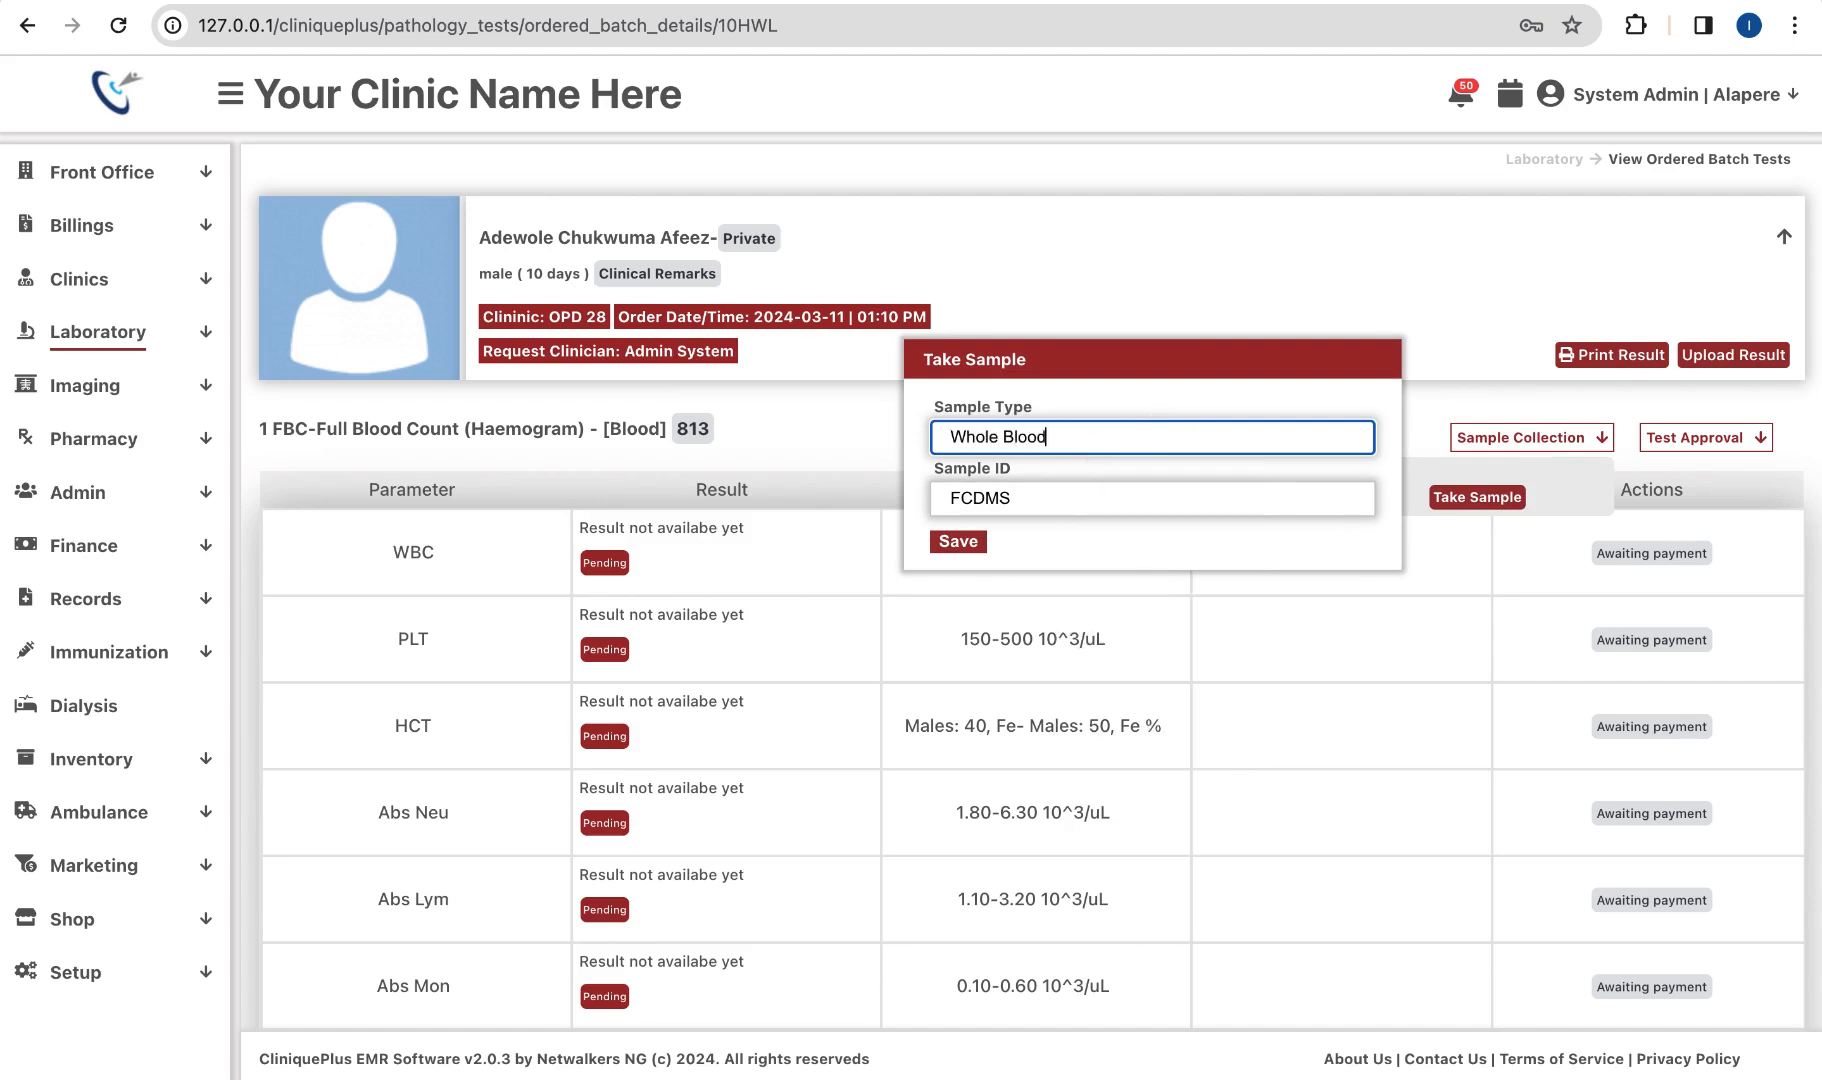
pyautogui.click(975, 545)
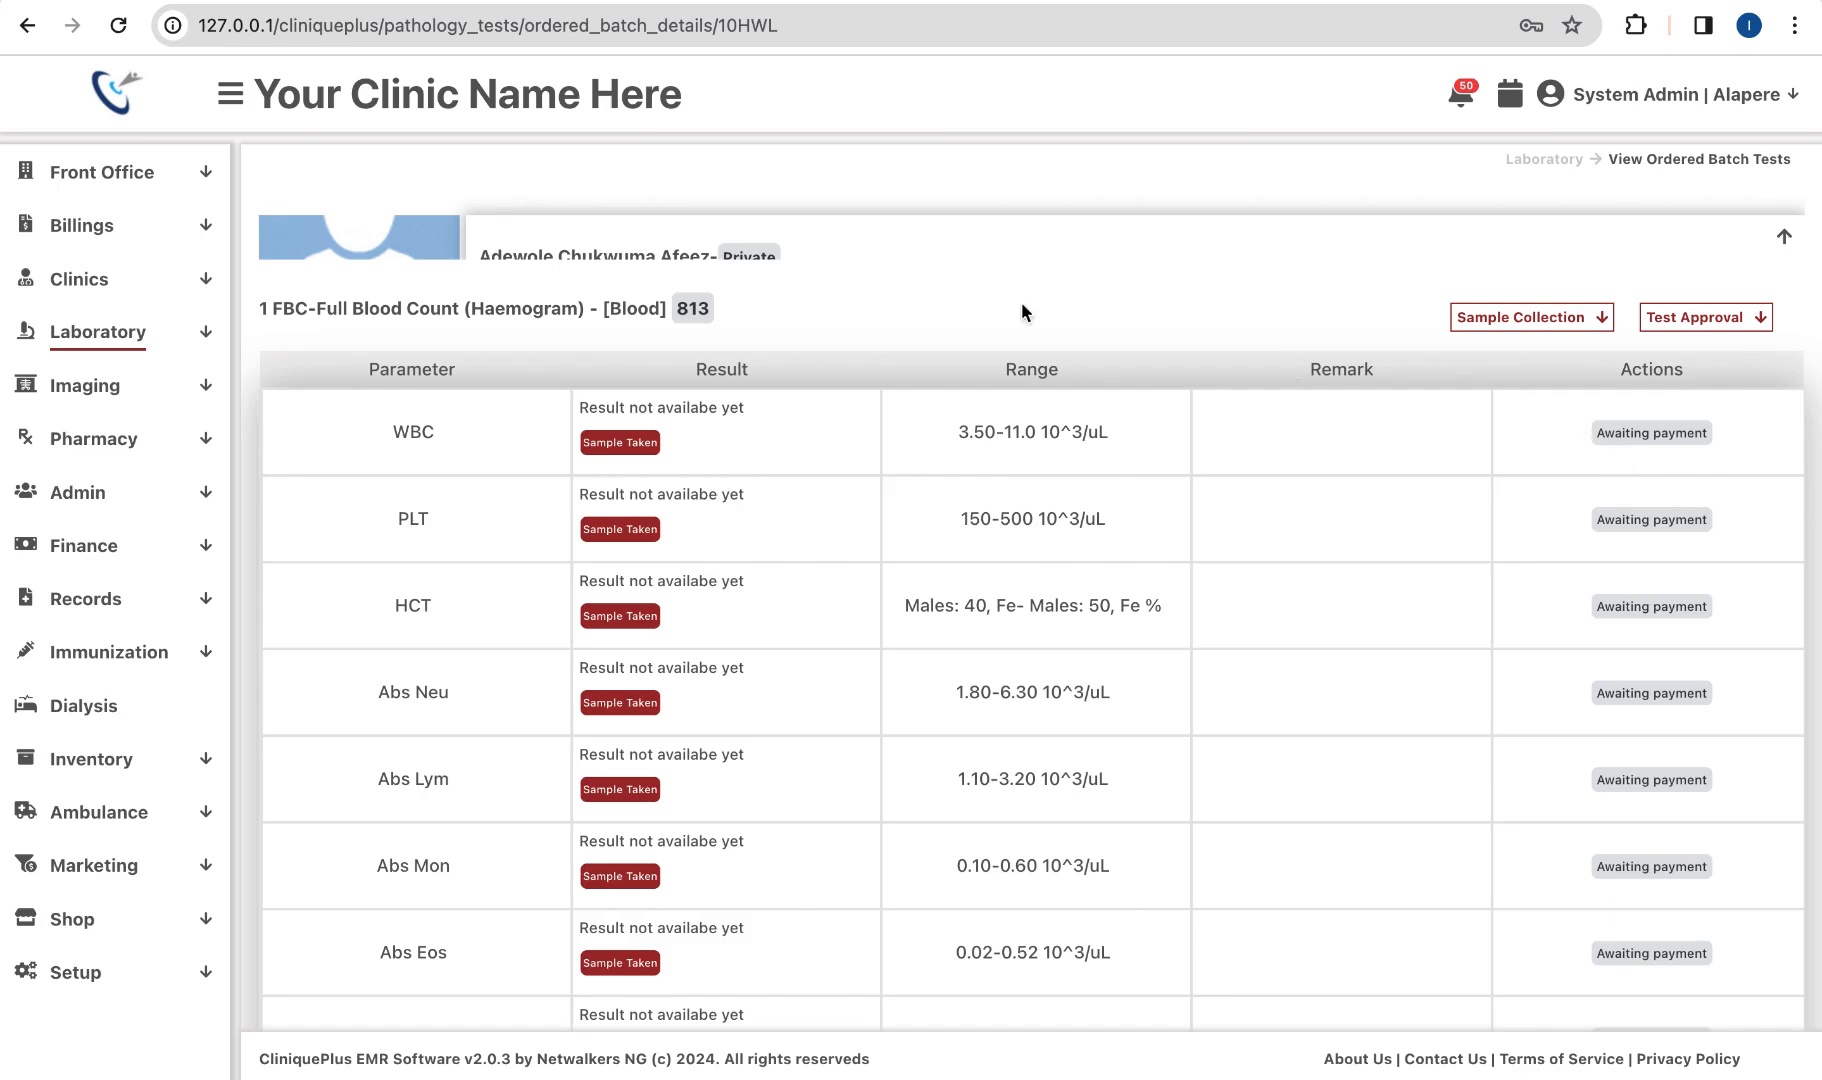
# Step: In a duplicated browser tab, open the laboratory bill's payments from the Billing list
pyautogui.rightClick(166, 2)
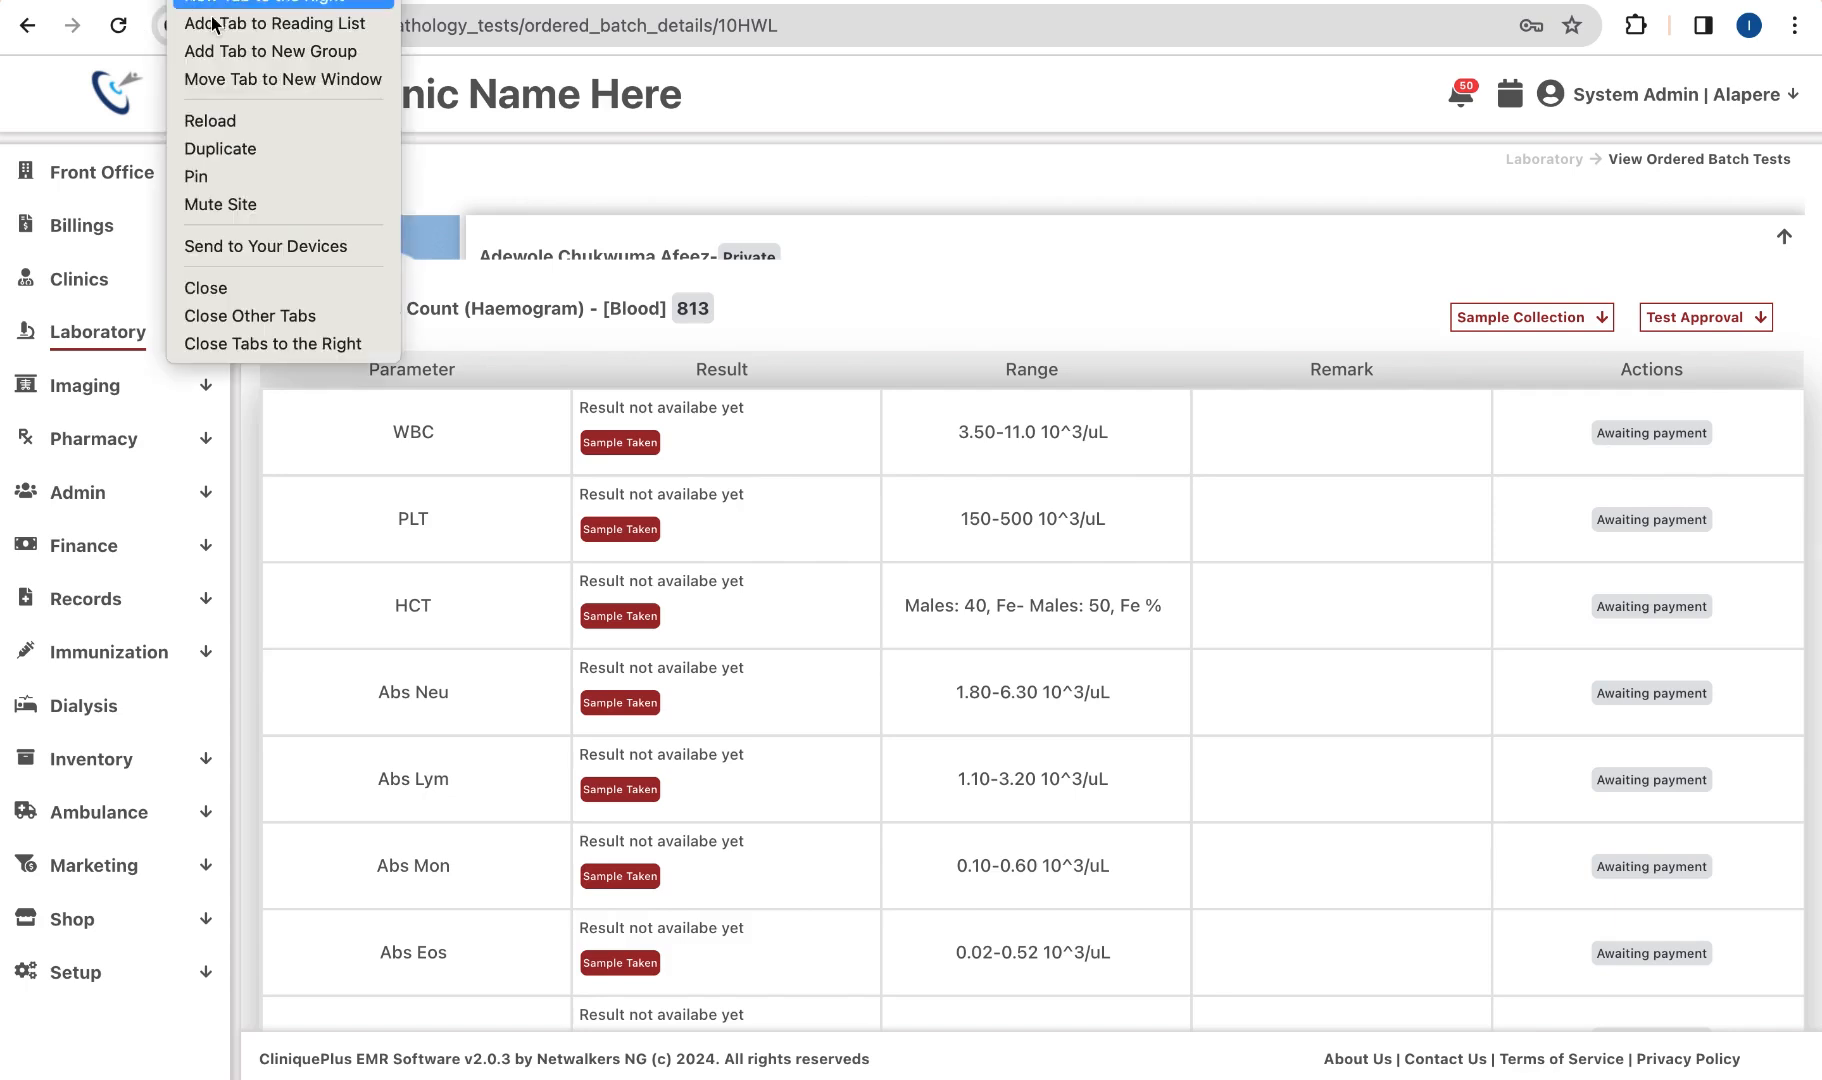
pyautogui.click(223, 152)
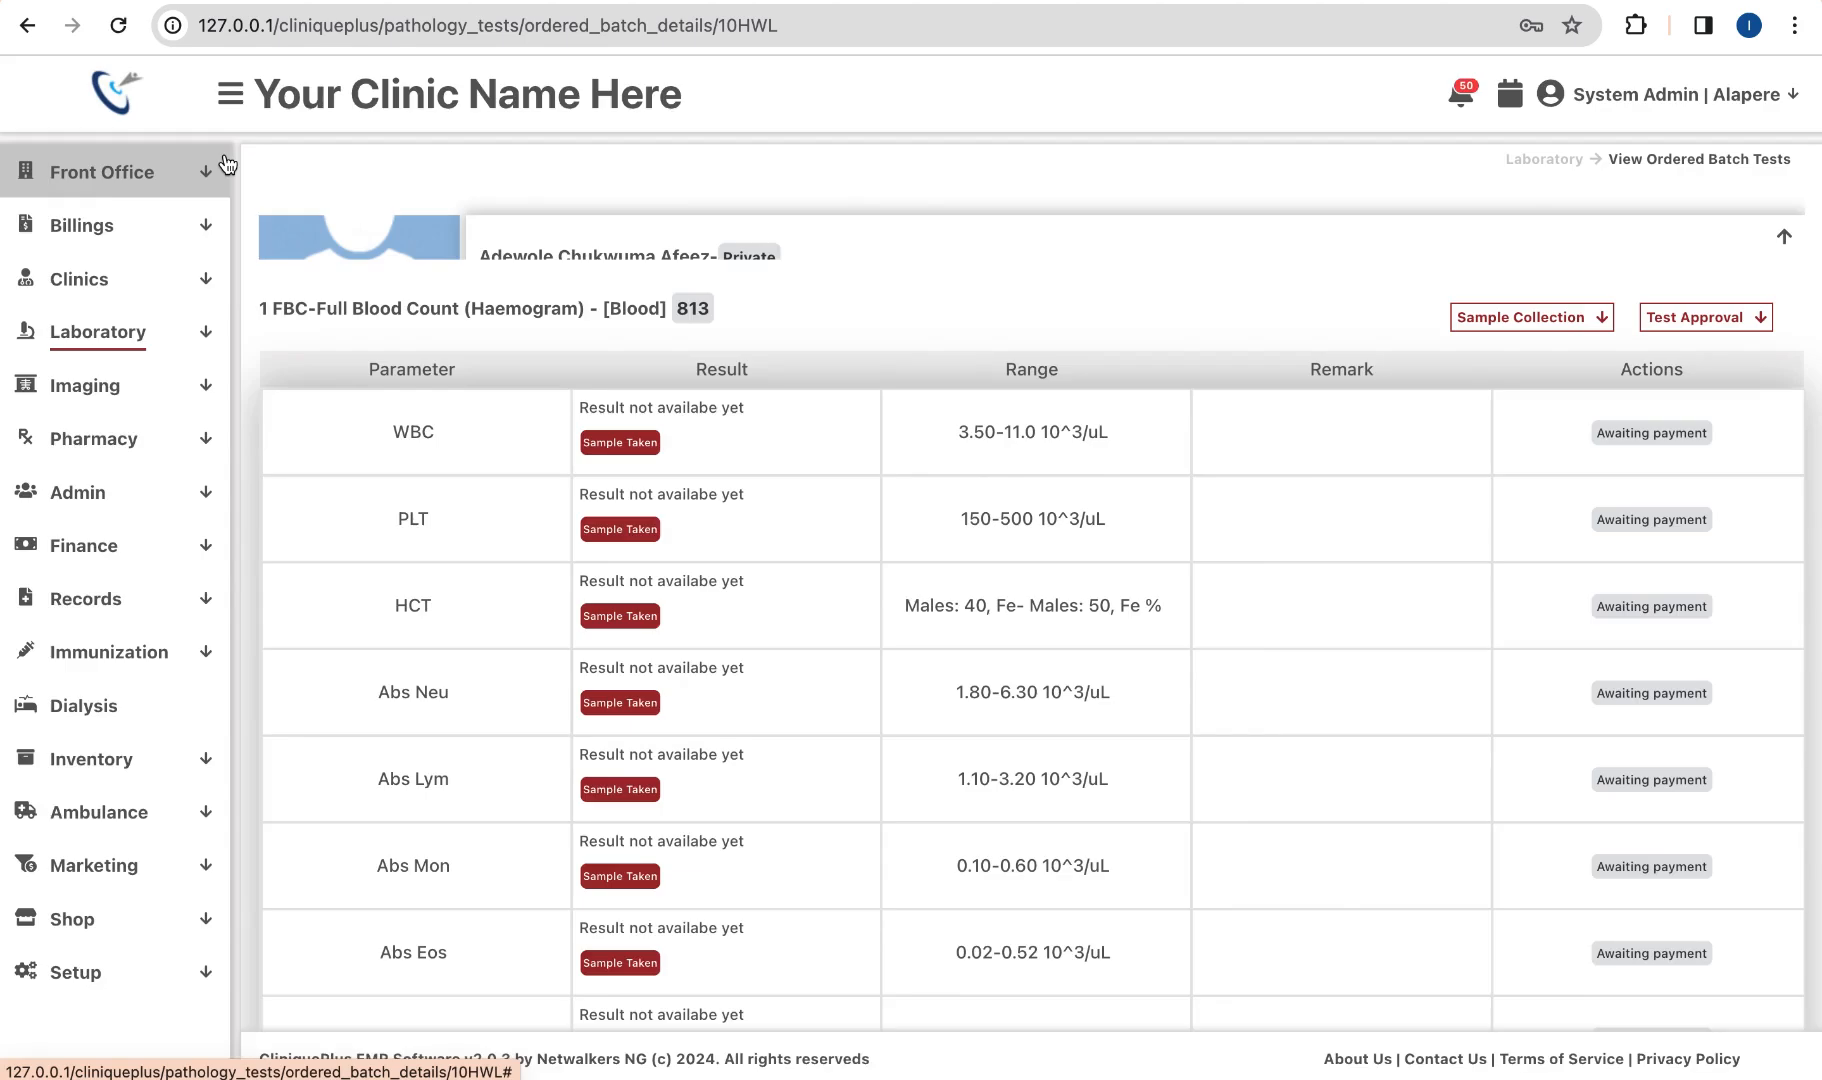
pyautogui.click(136, 238)
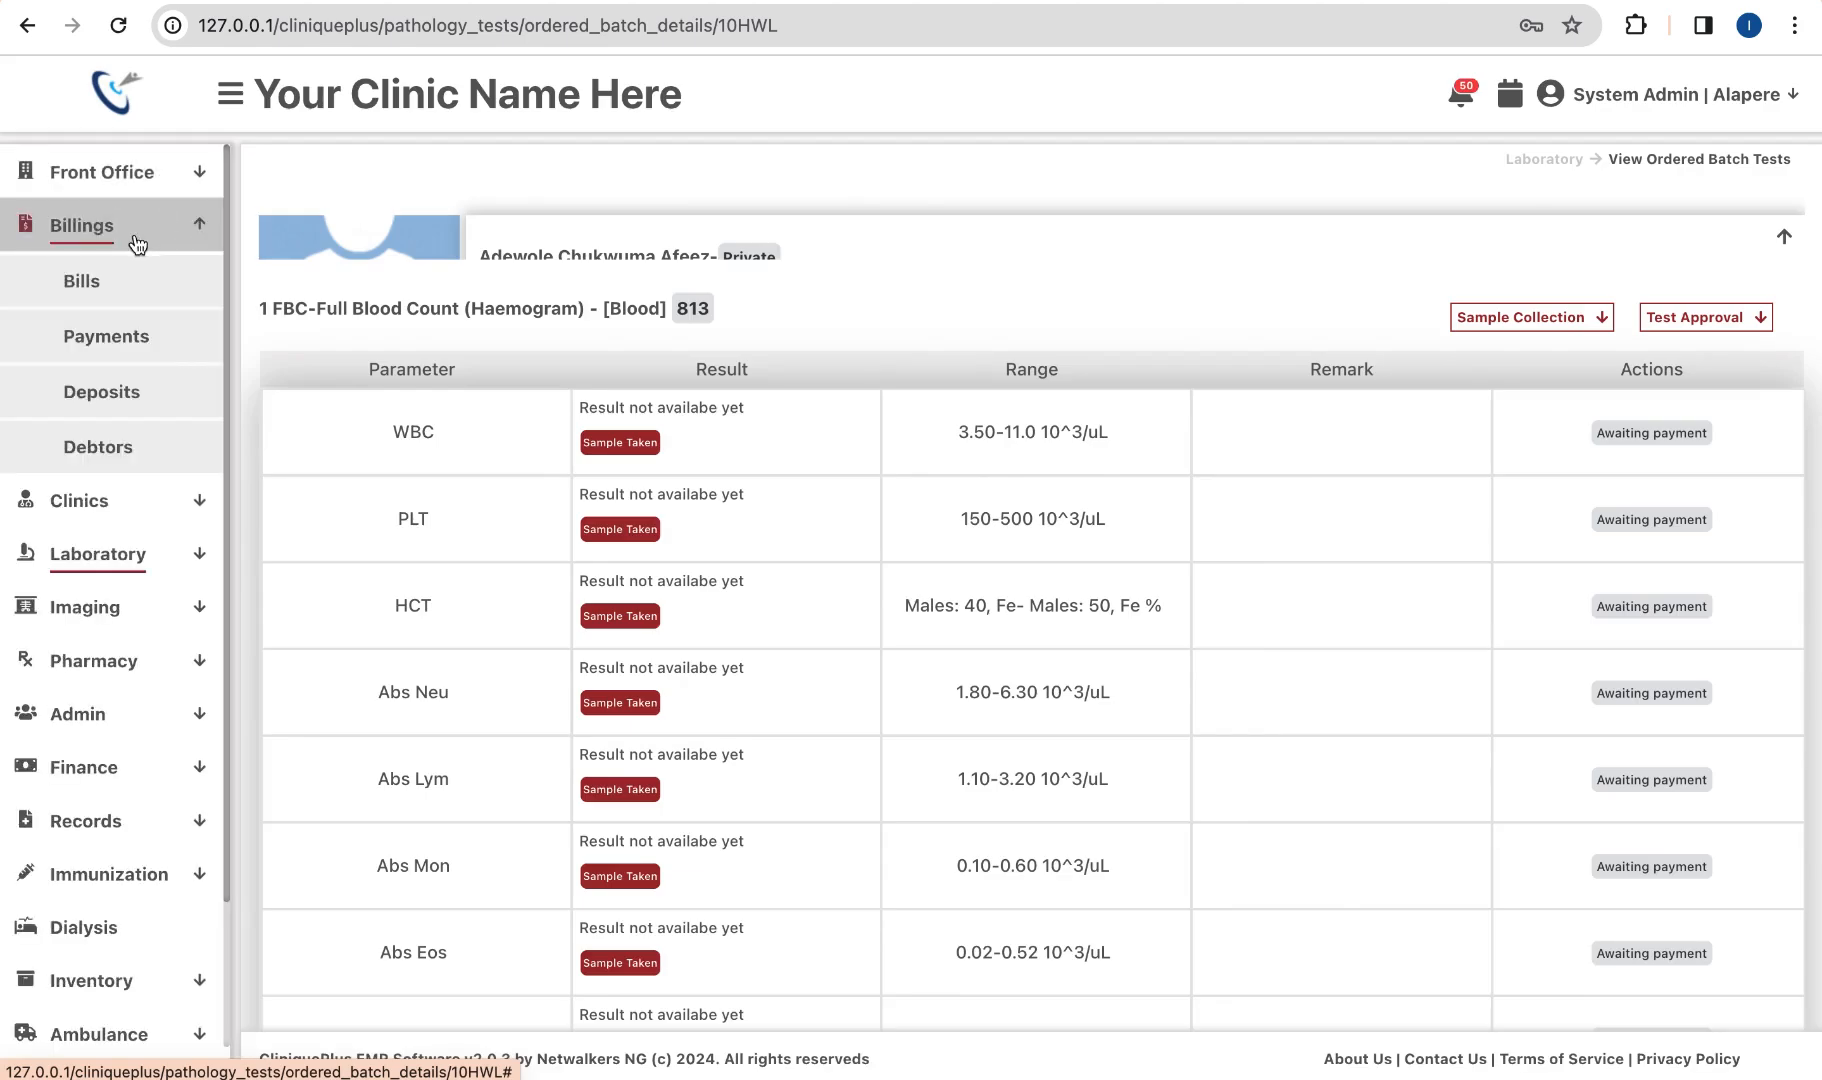
pyautogui.click(101, 287)
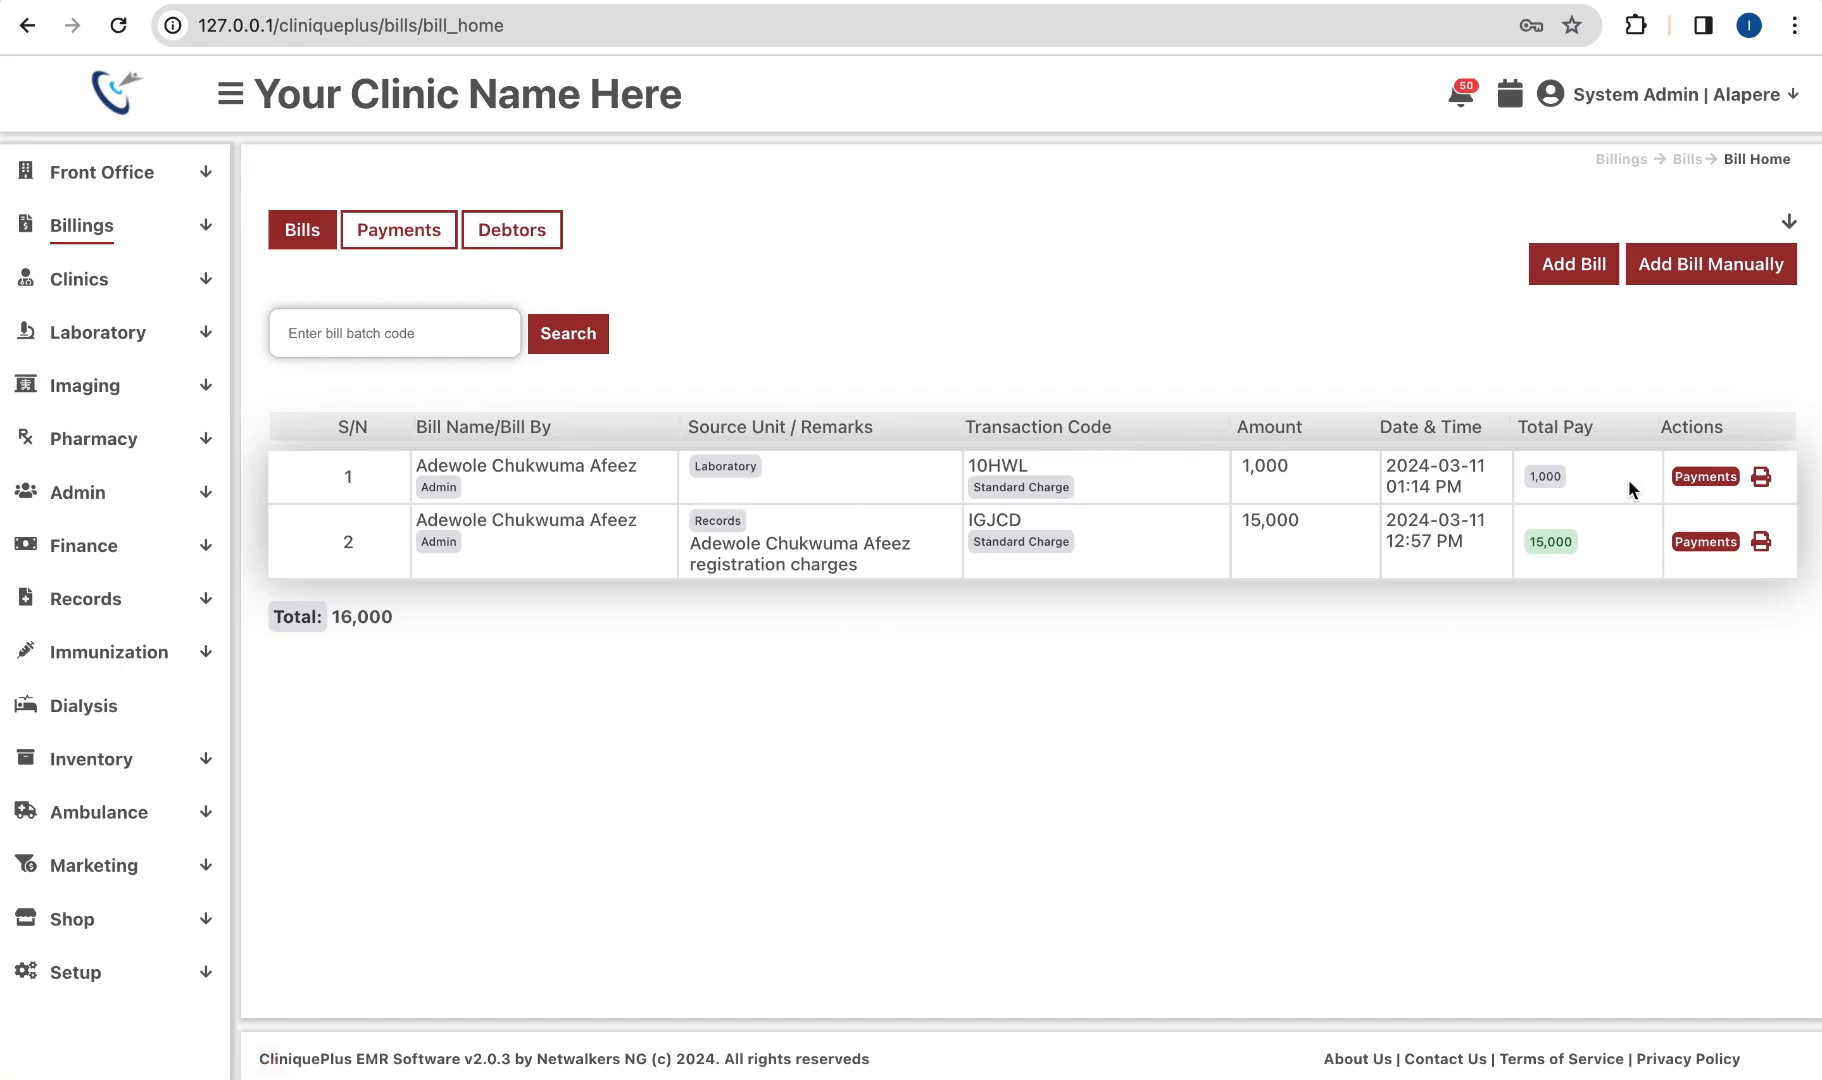
pyautogui.click(1707, 479)
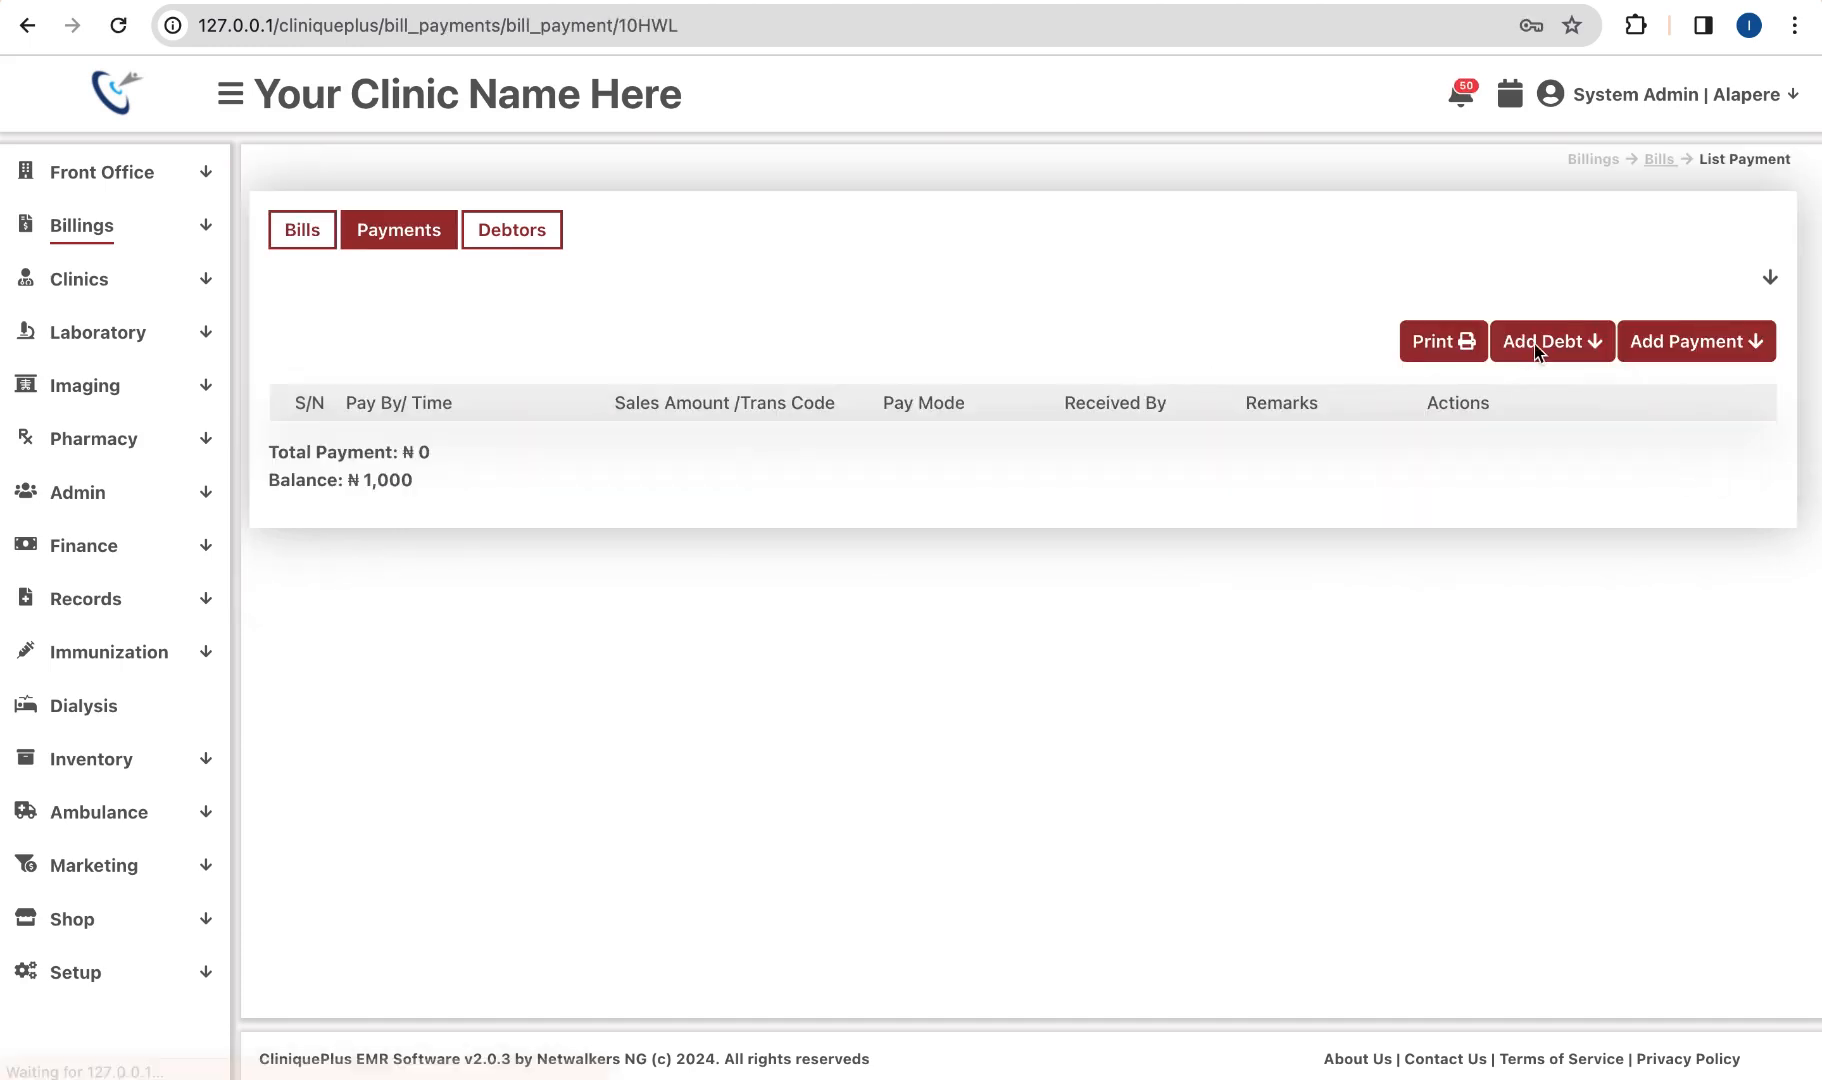
# Step: Record a ₦1,000 Transfer payment to IPD Purse, then return to the batch tests tab
pyautogui.click(1690, 343)
pyautogui.click(1500, 425)
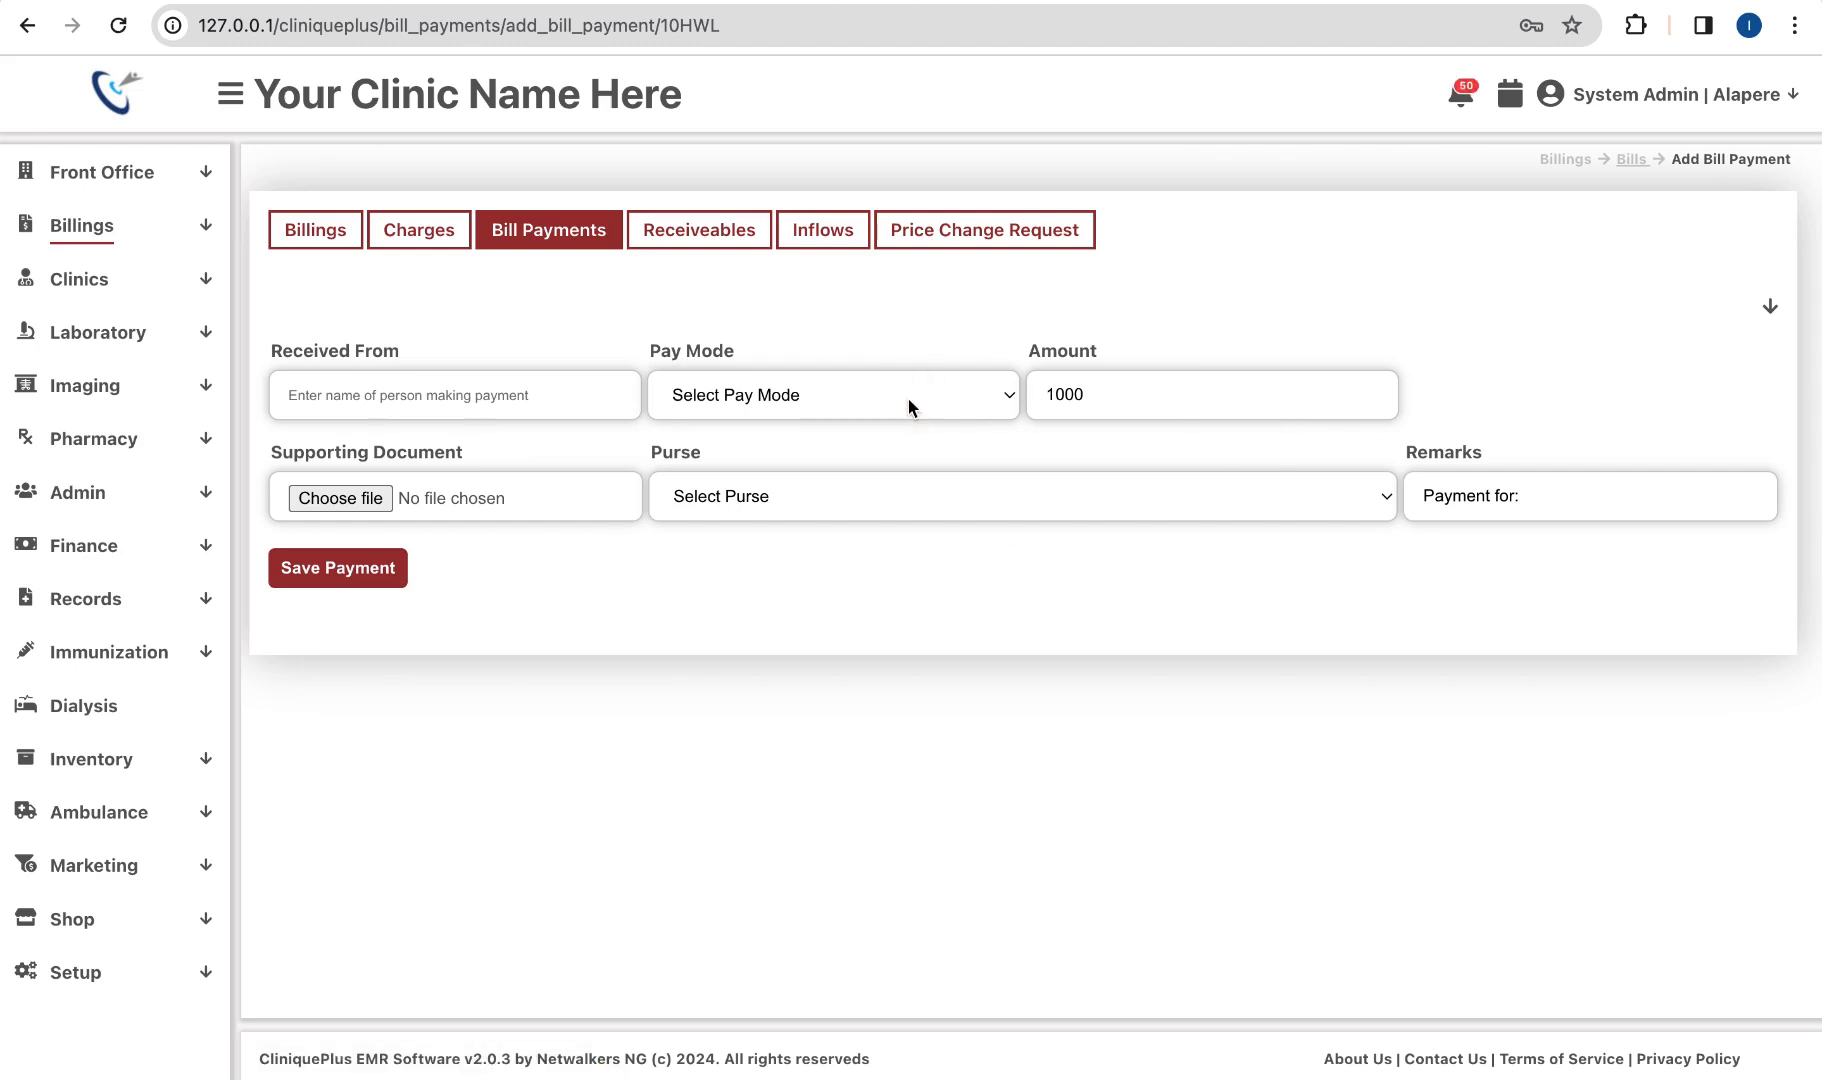
pyautogui.click(908, 399)
pyautogui.click(831, 451)
pyautogui.click(926, 505)
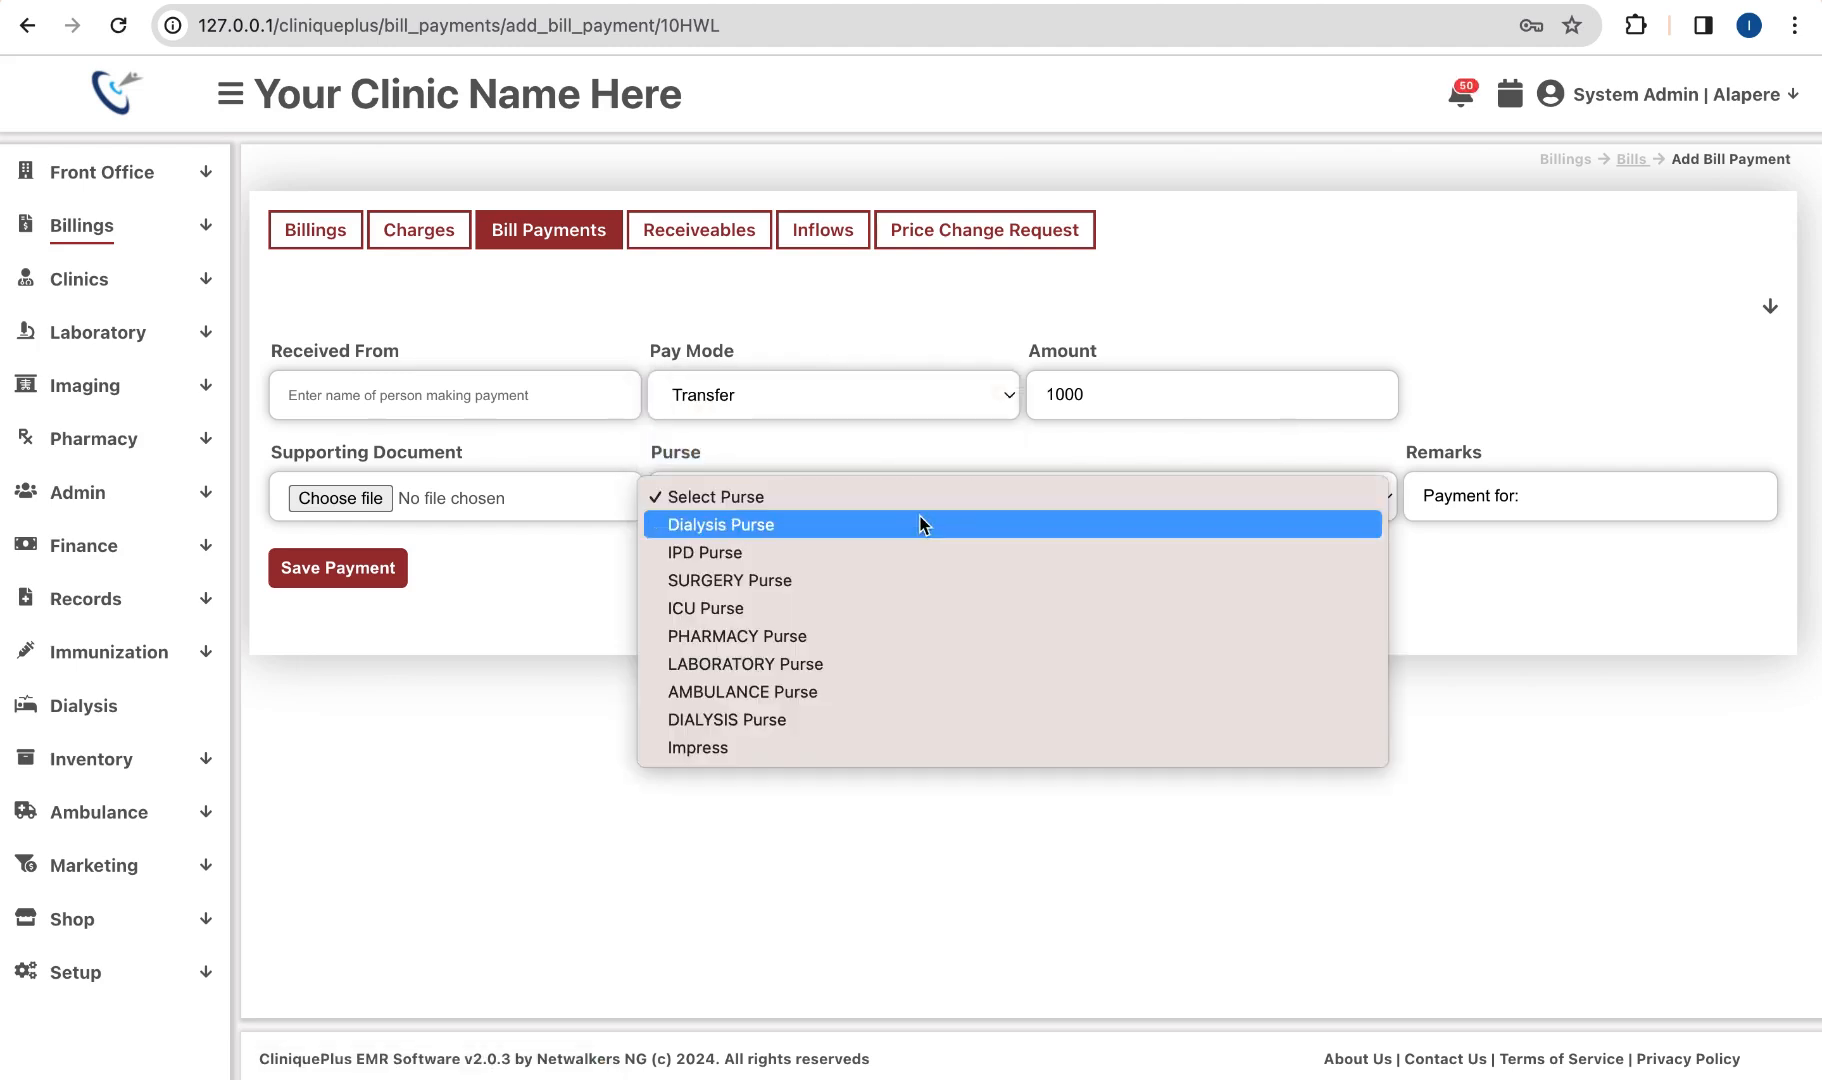
pyautogui.click(884, 542)
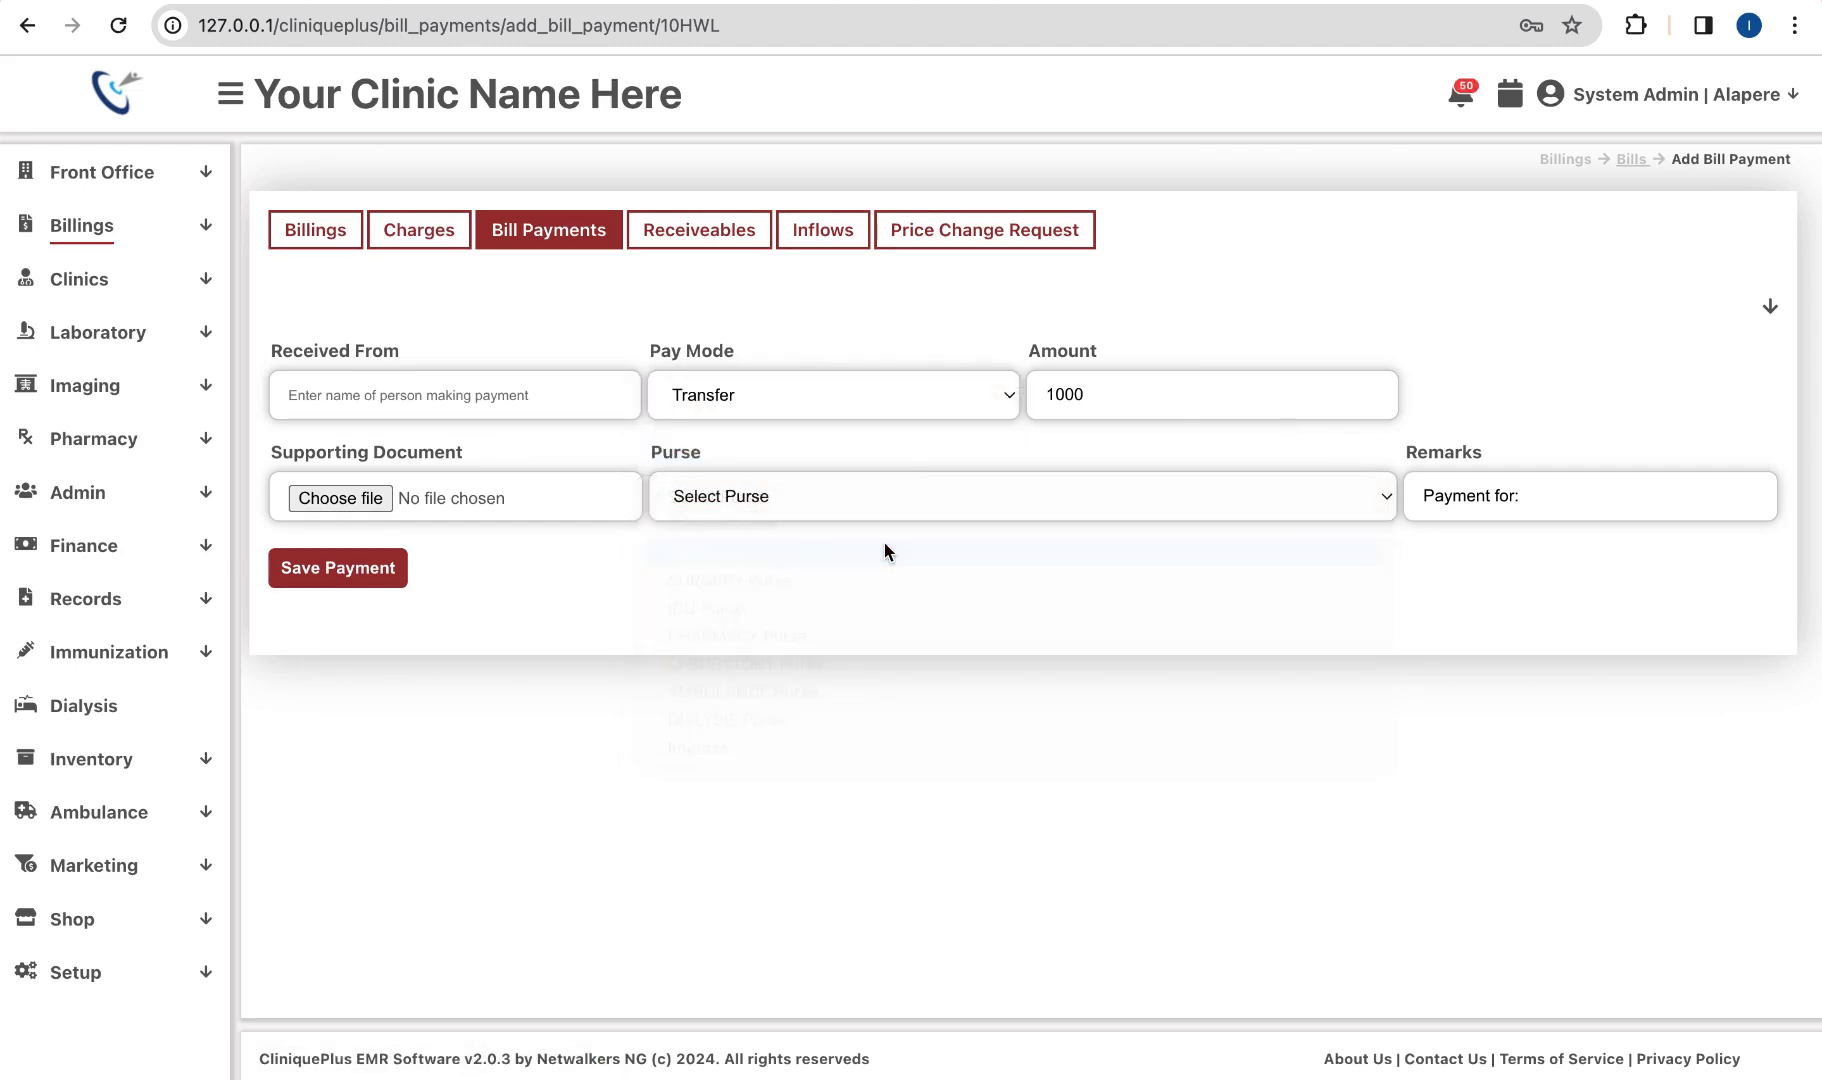
pyautogui.click(346, 570)
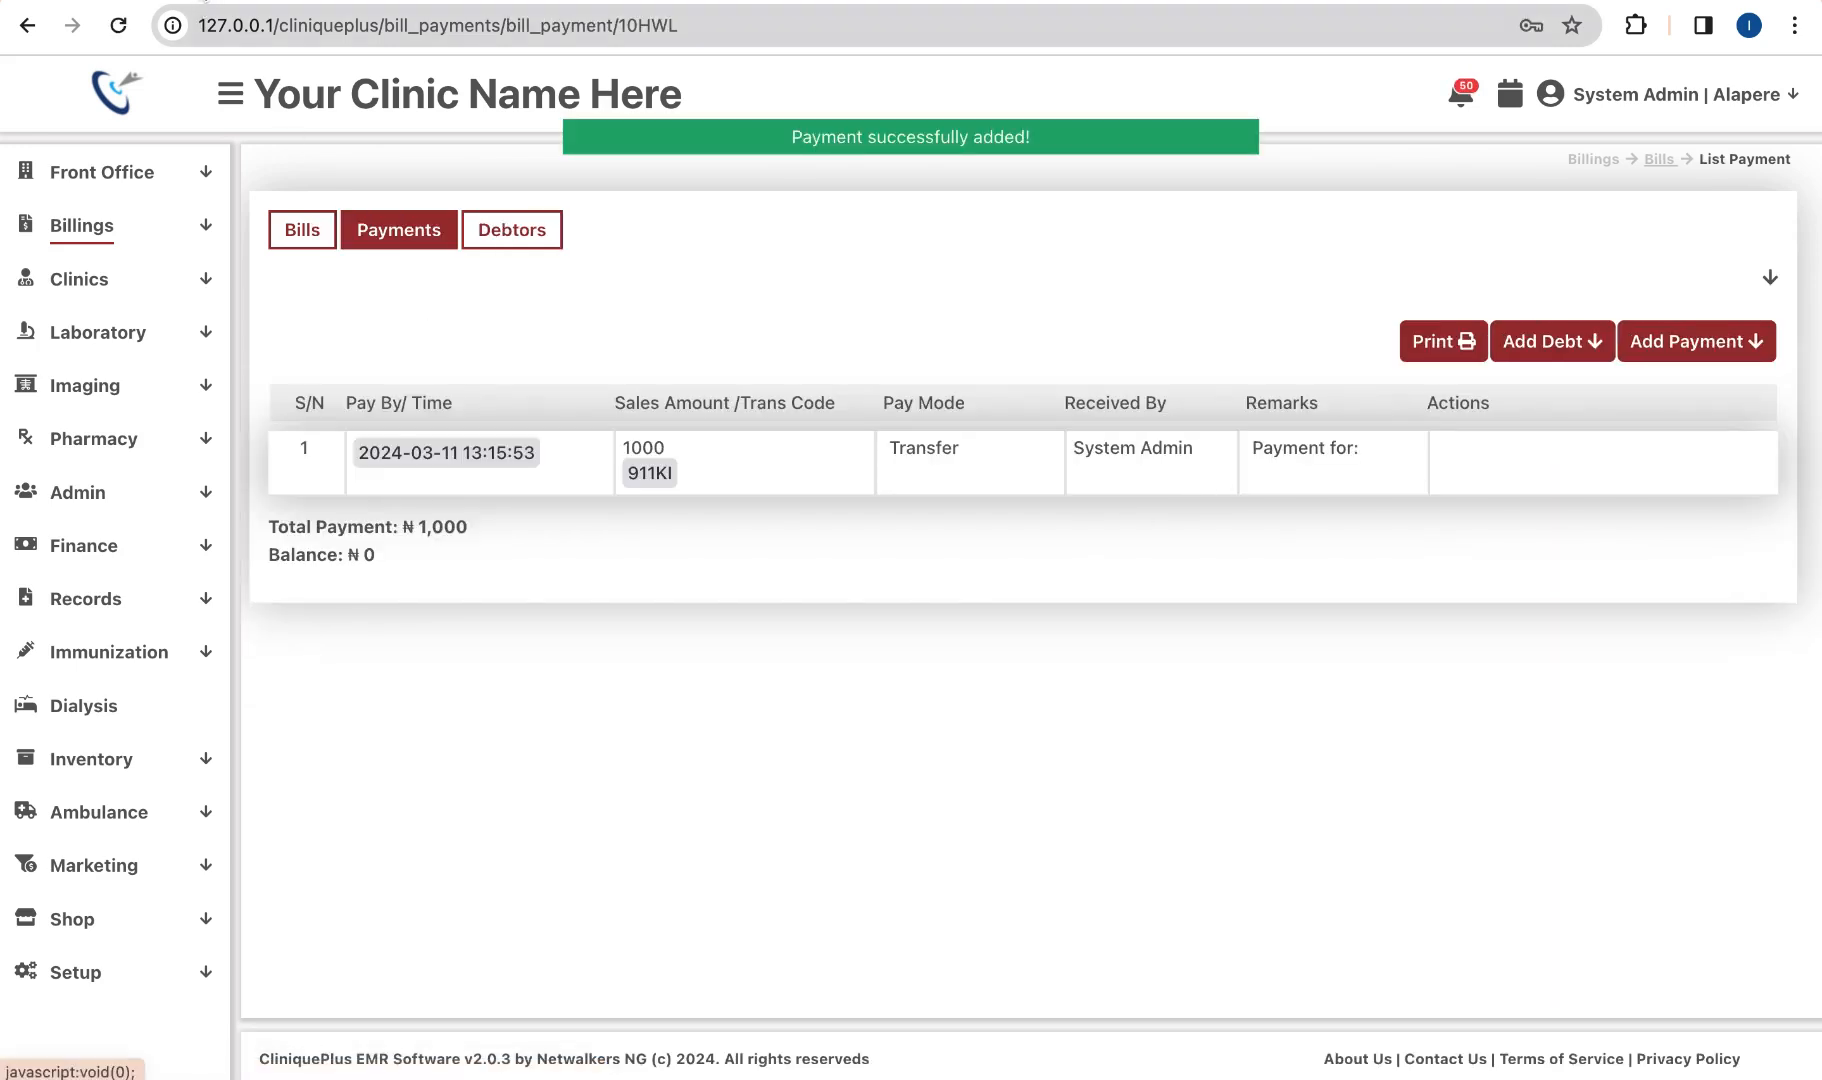
pyautogui.click(198, 2)
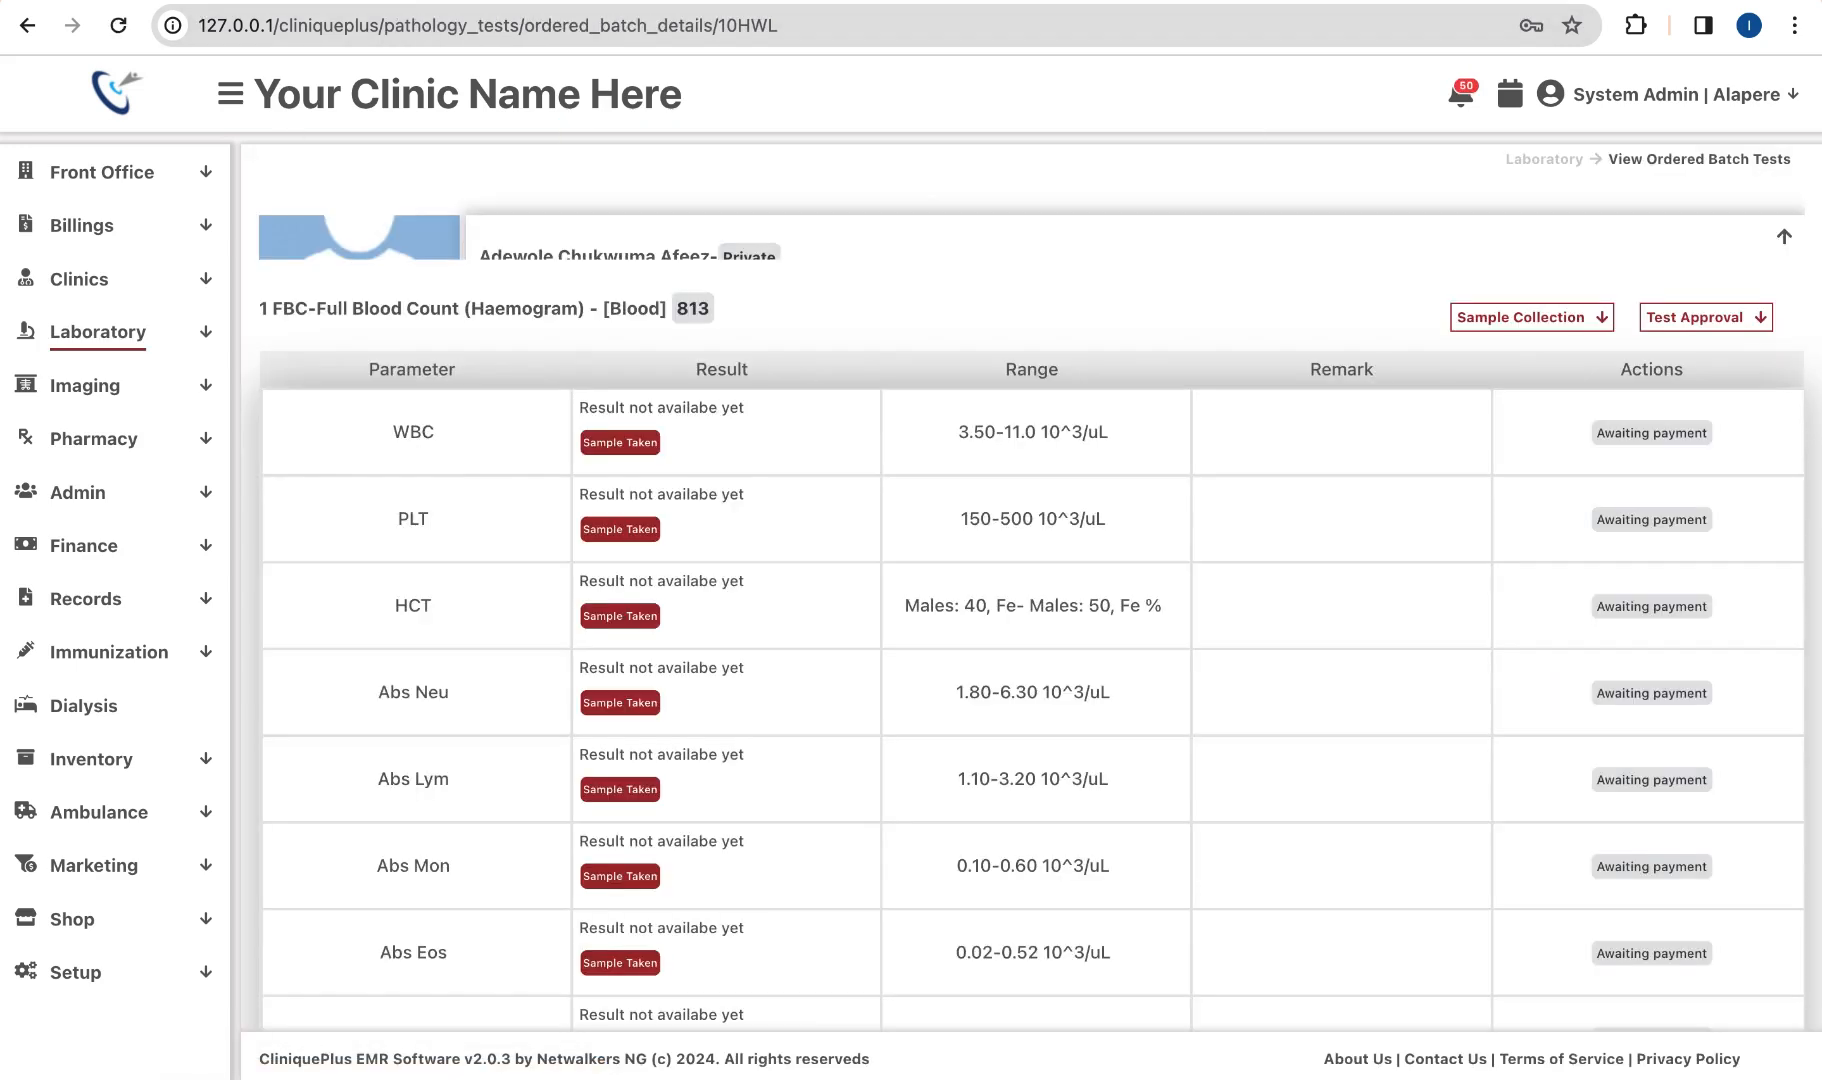
# Step: Reload the test page and save a WBC result of 140 from the XL 200 Full Auto Analyser
pyautogui.click(118, 27)
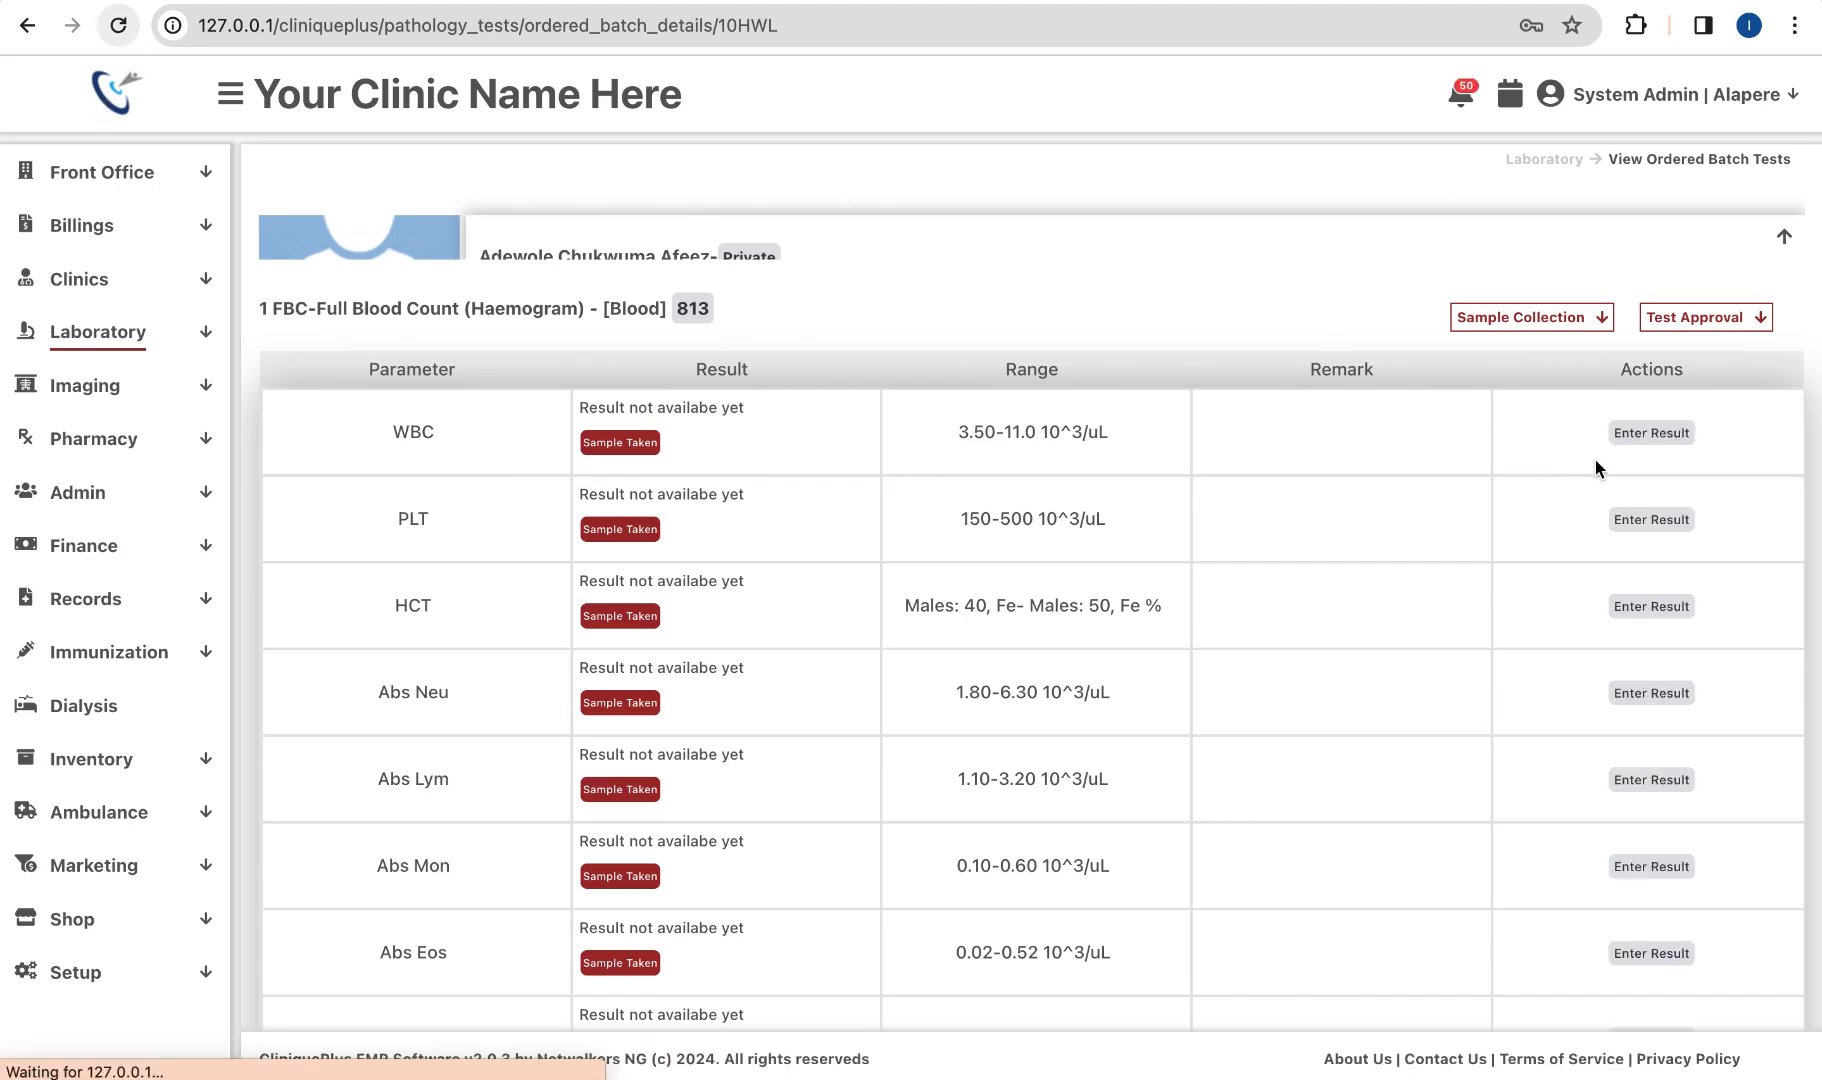
pyautogui.click(1643, 433)
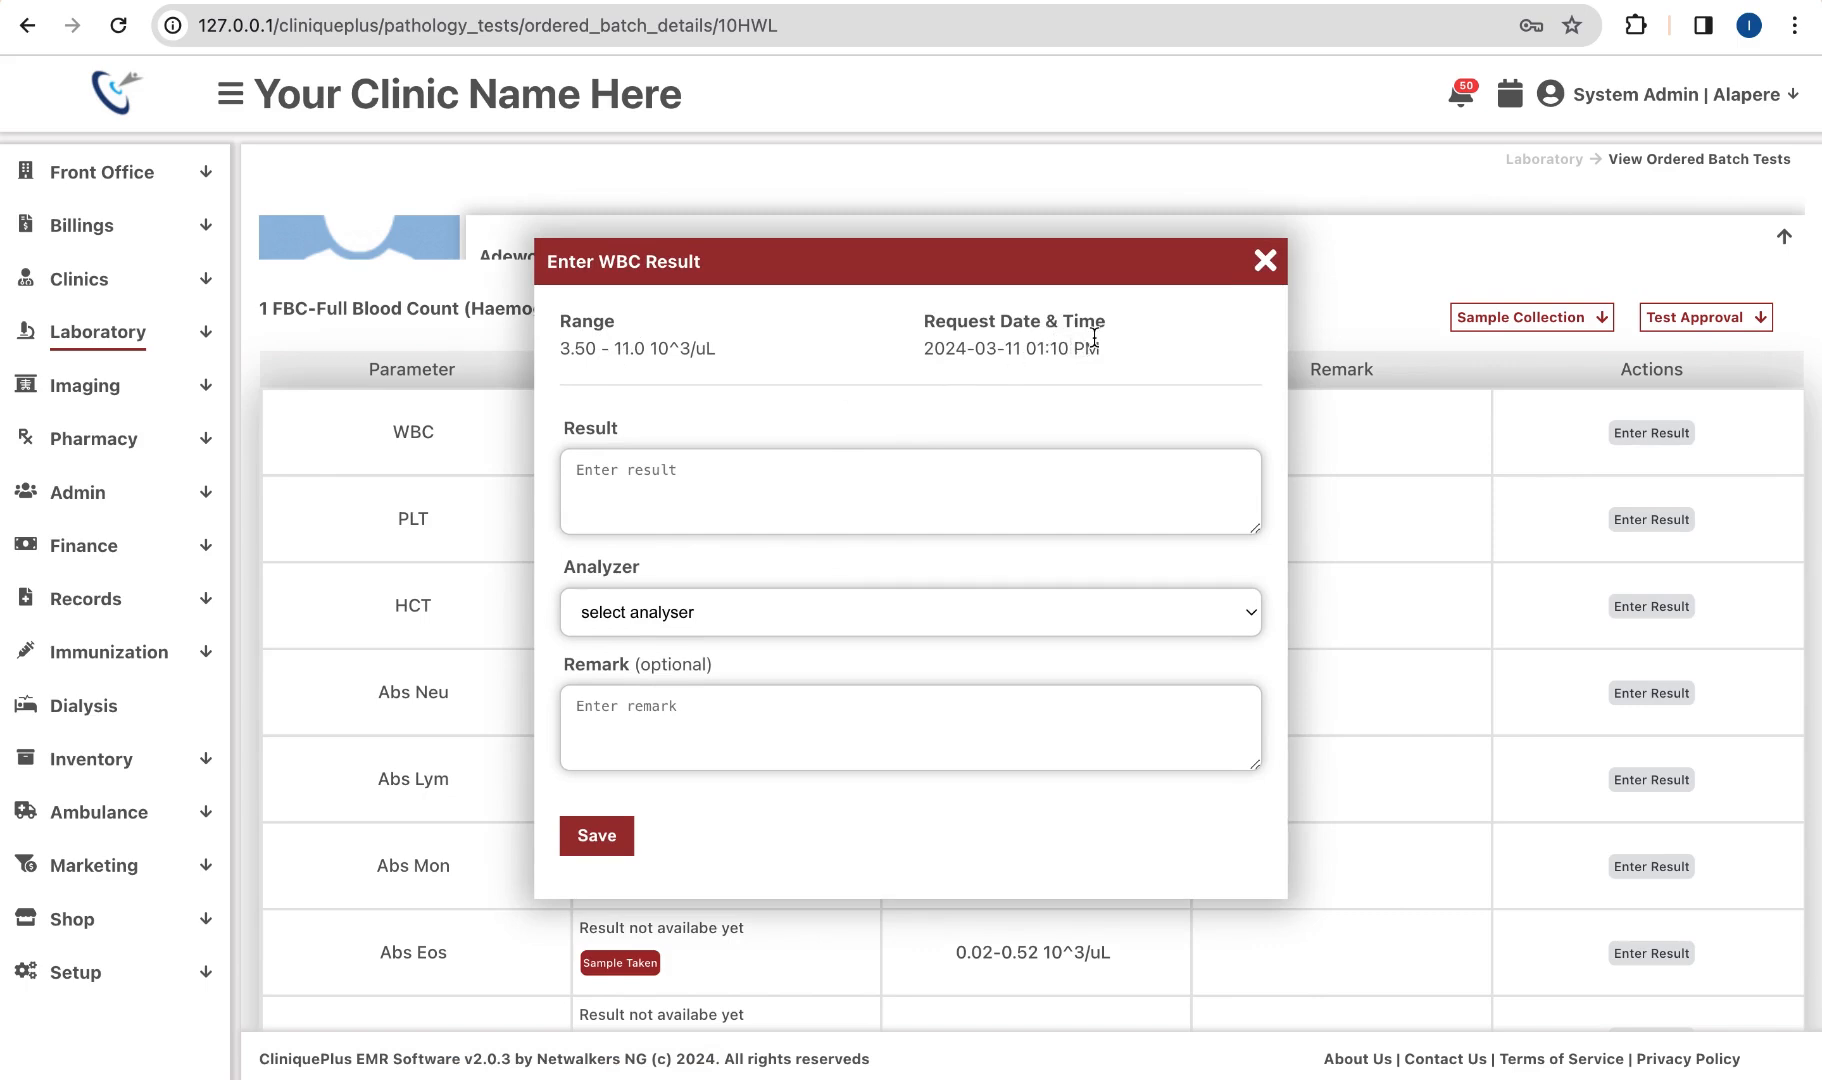
pyautogui.click(653, 486)
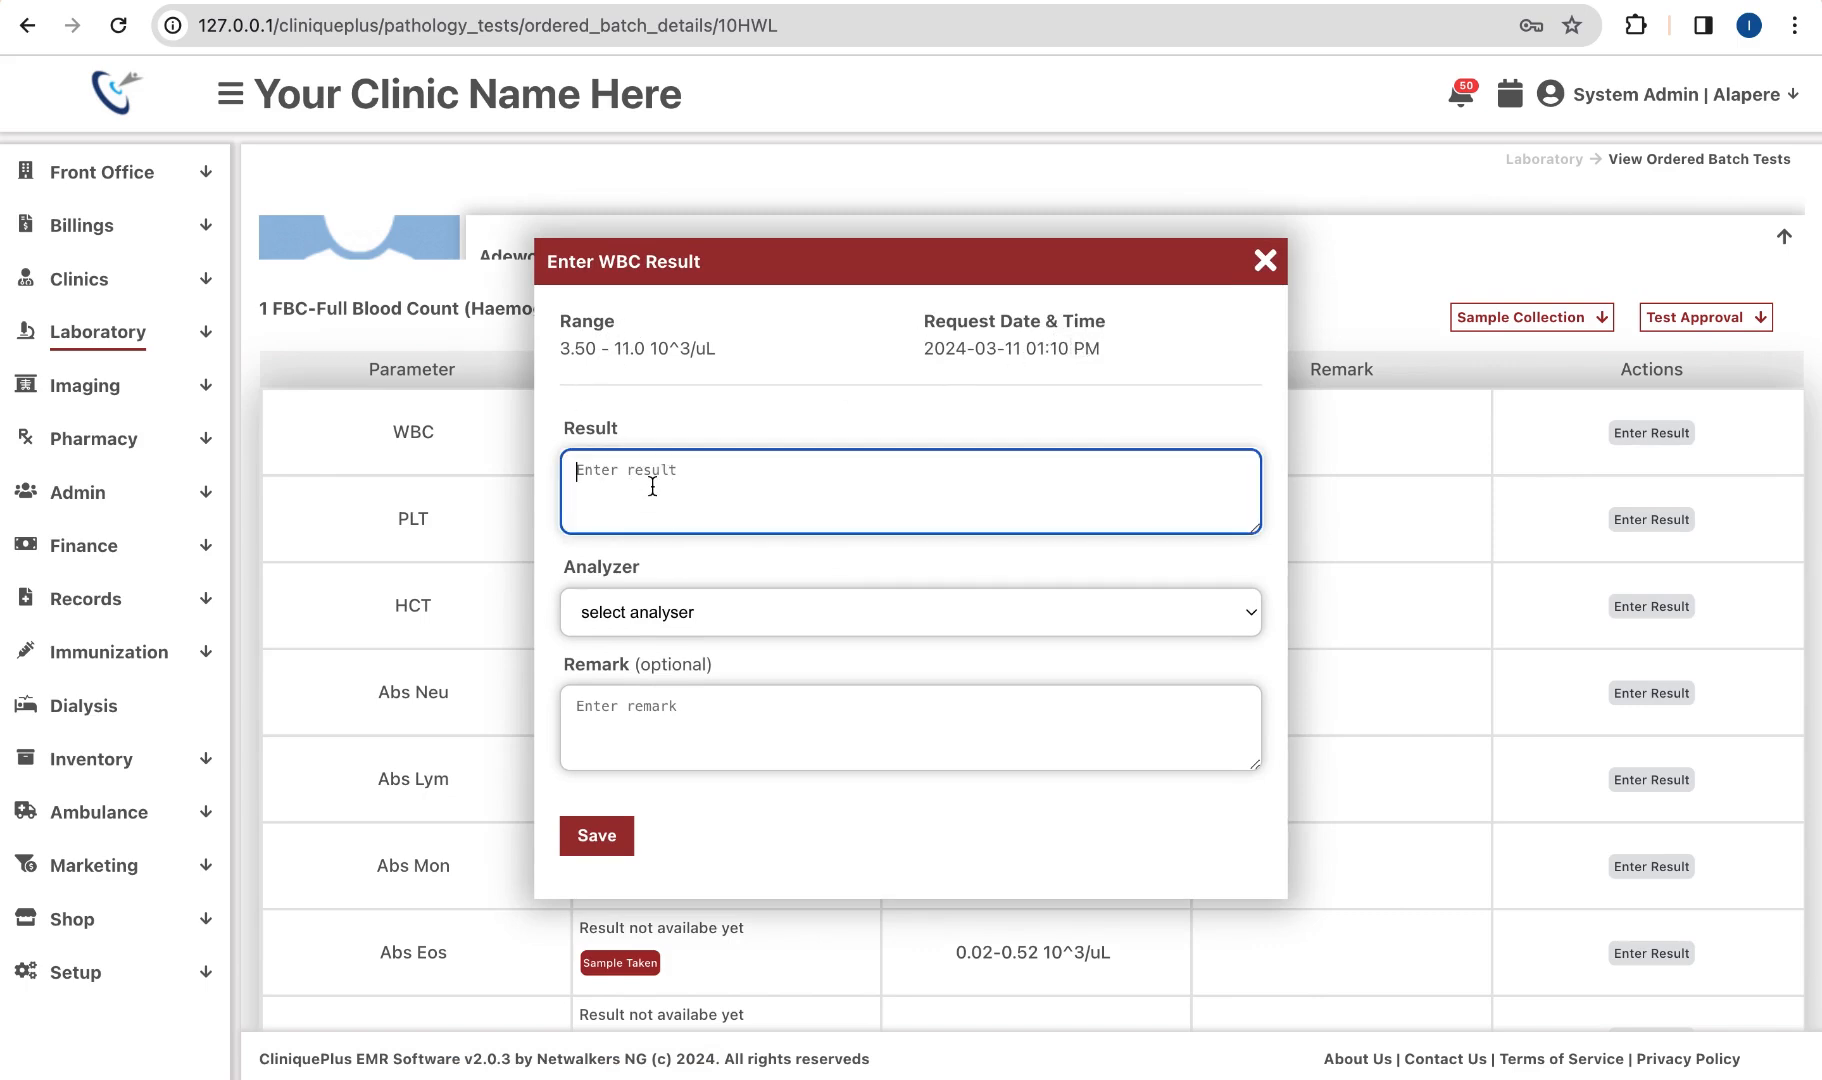
pyautogui.write('140')
pyautogui.click(698, 622)
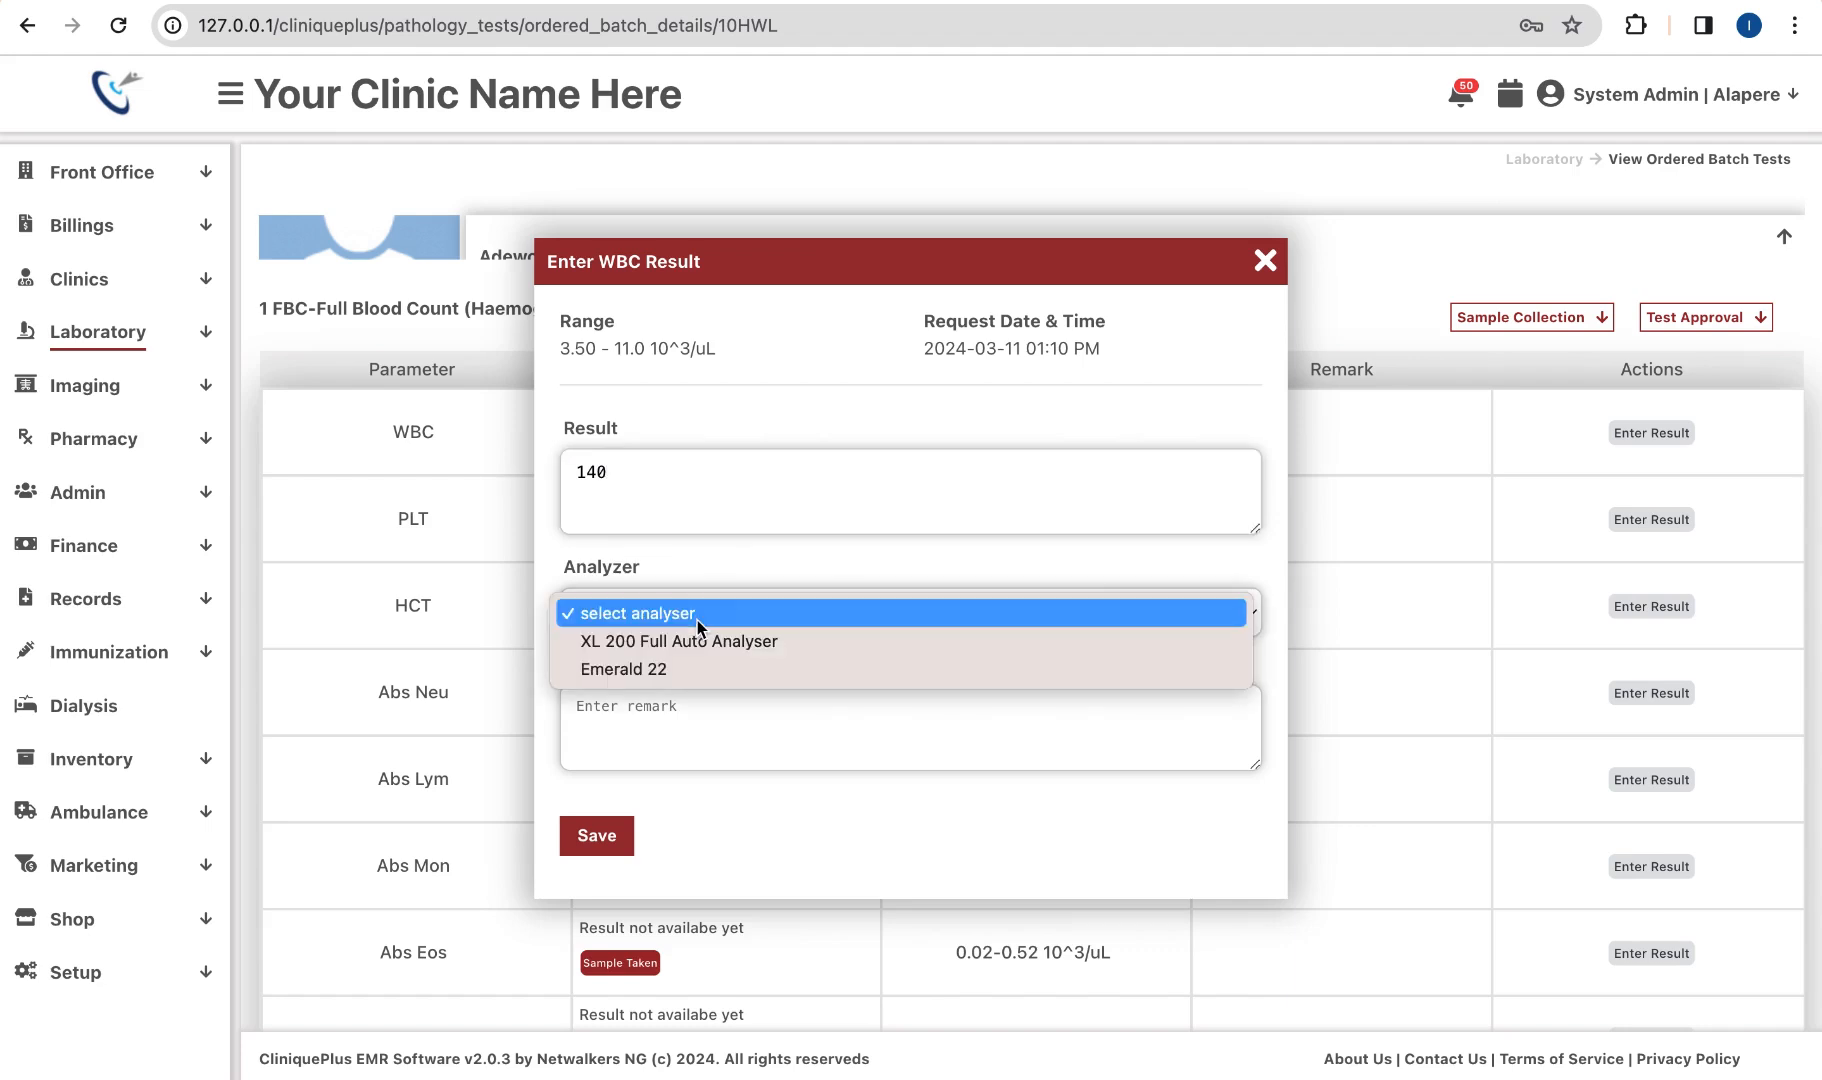
pyautogui.click(658, 643)
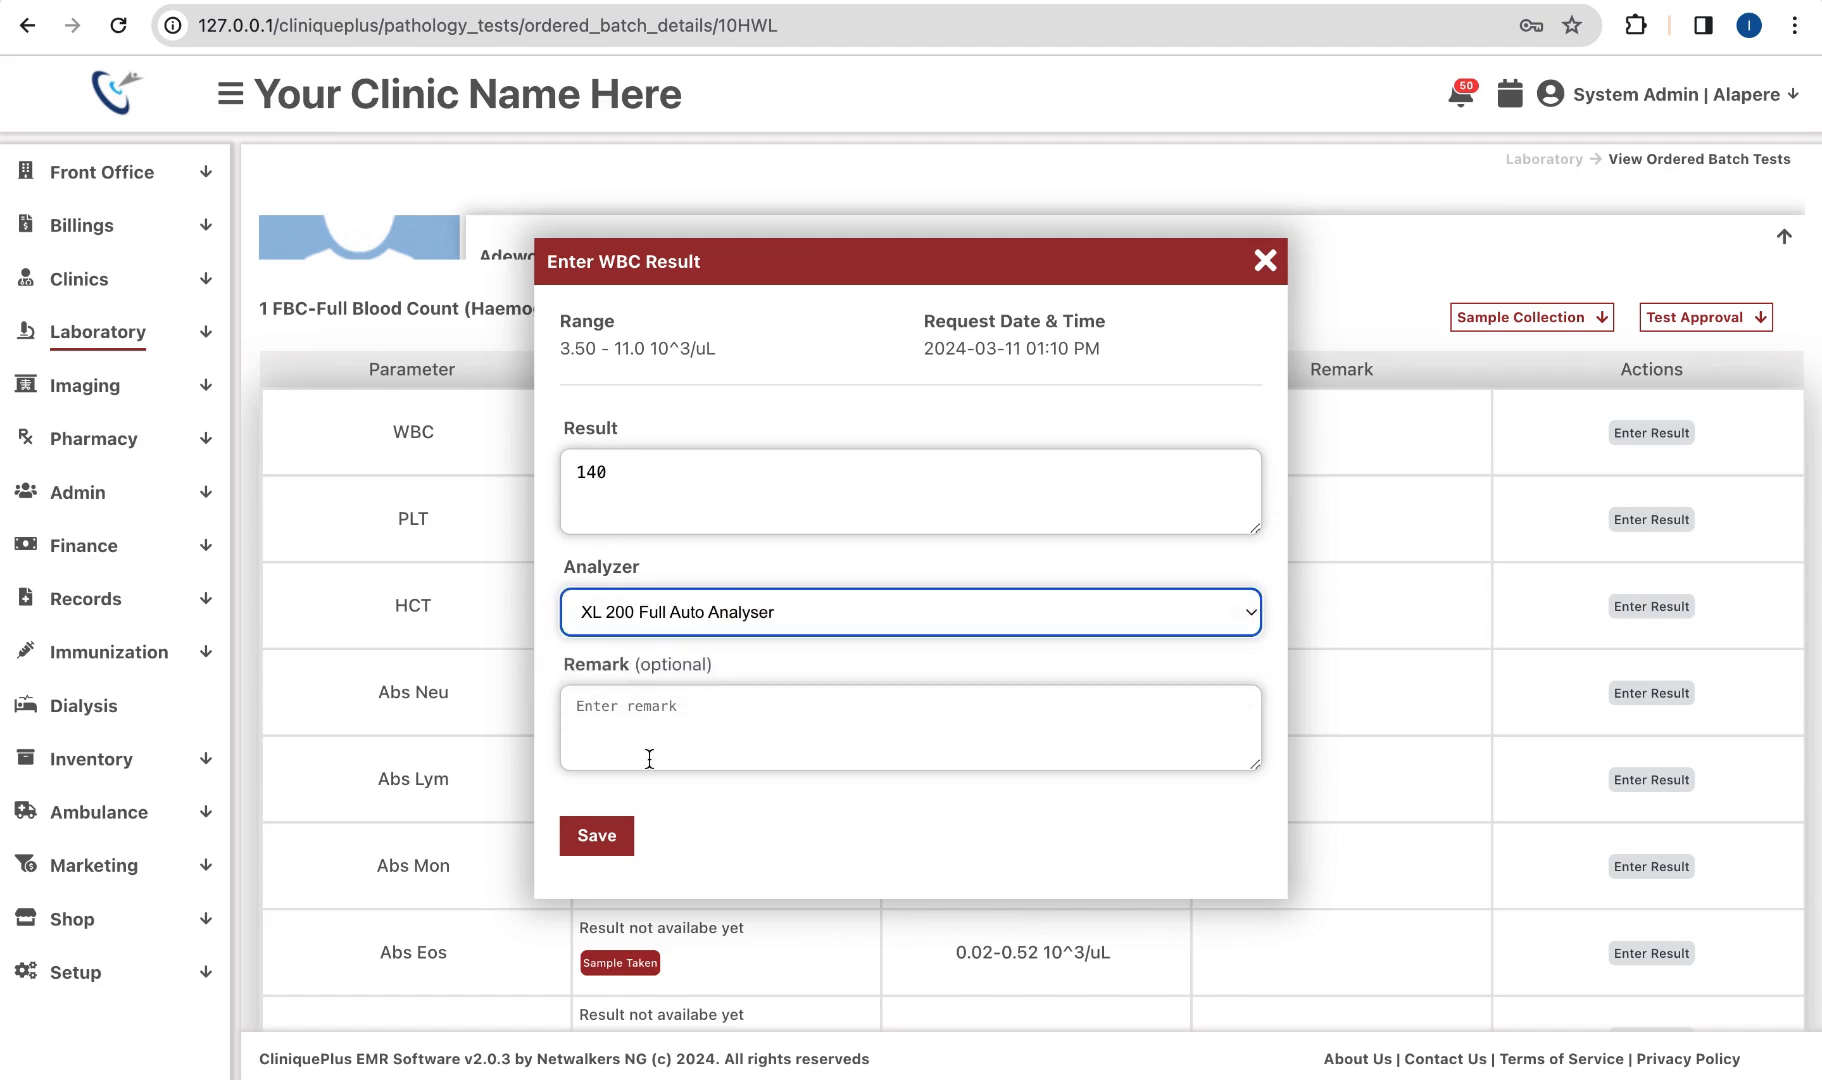
pyautogui.click(612, 842)
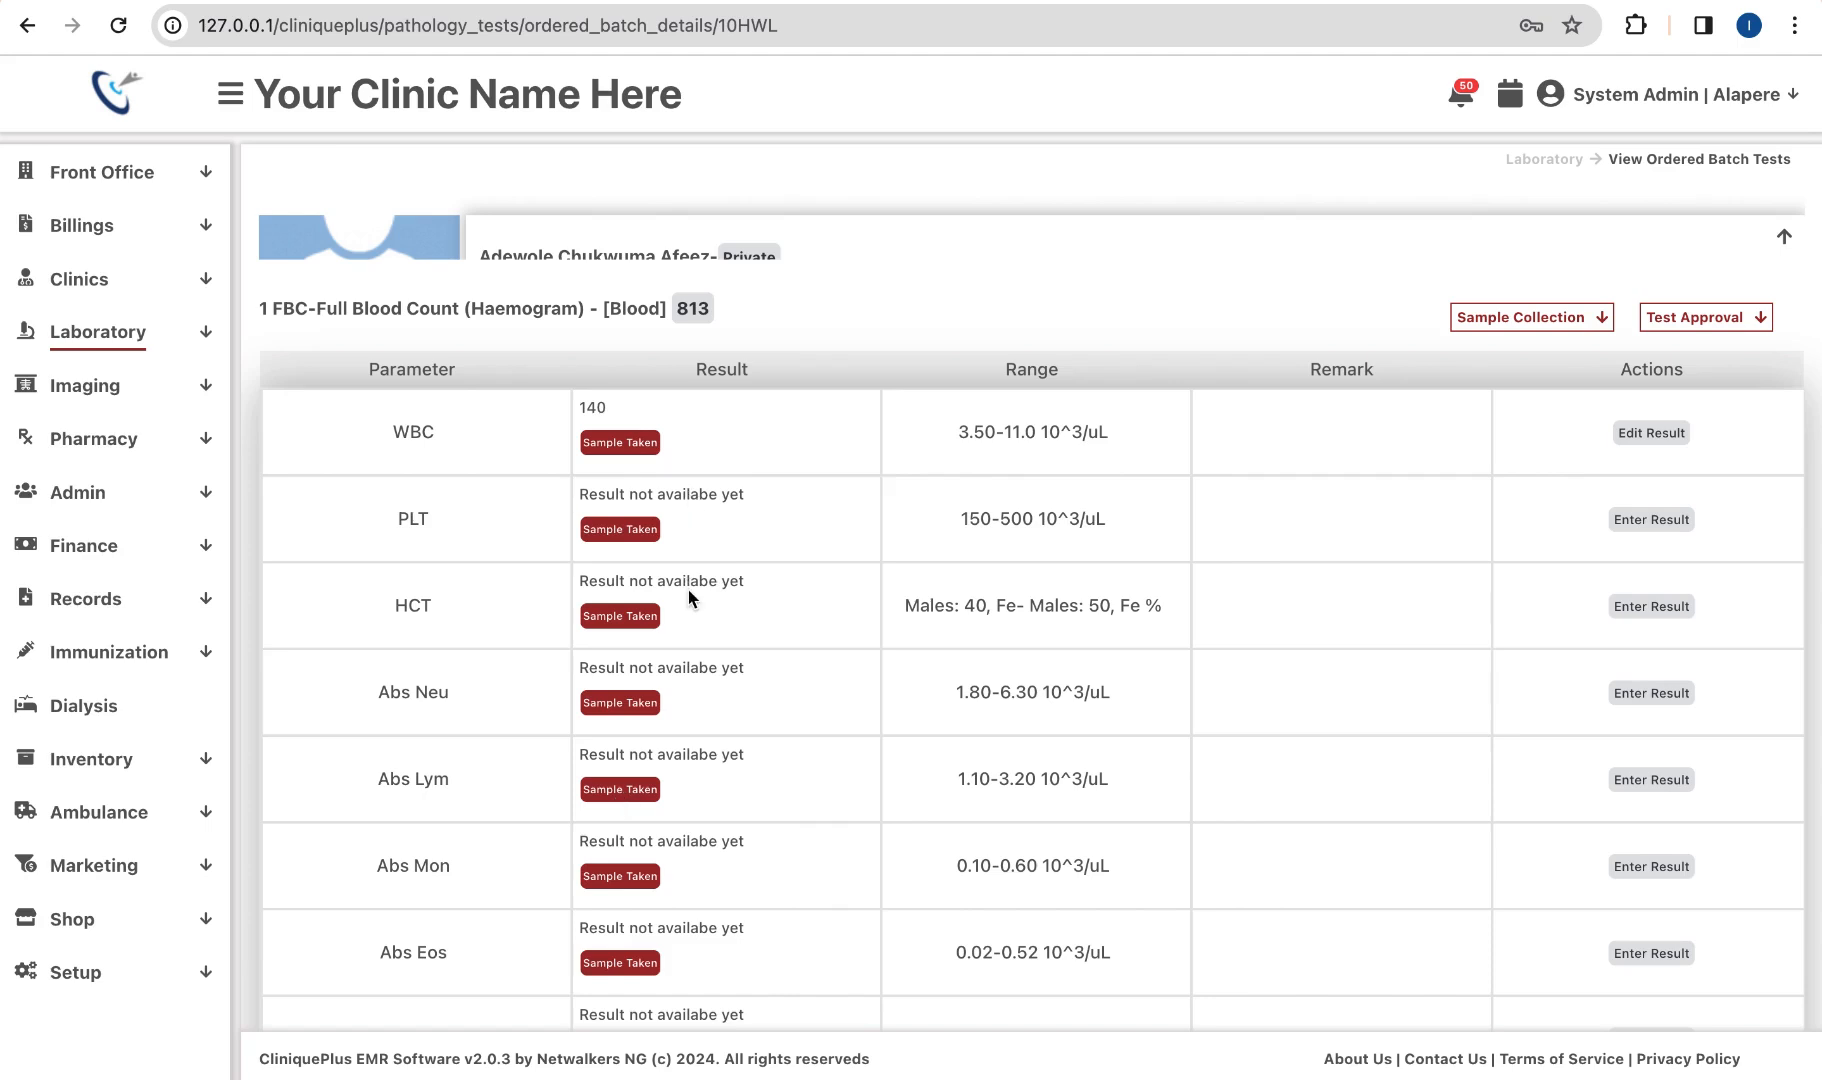
pyautogui.scroll(-3, 688, 598)
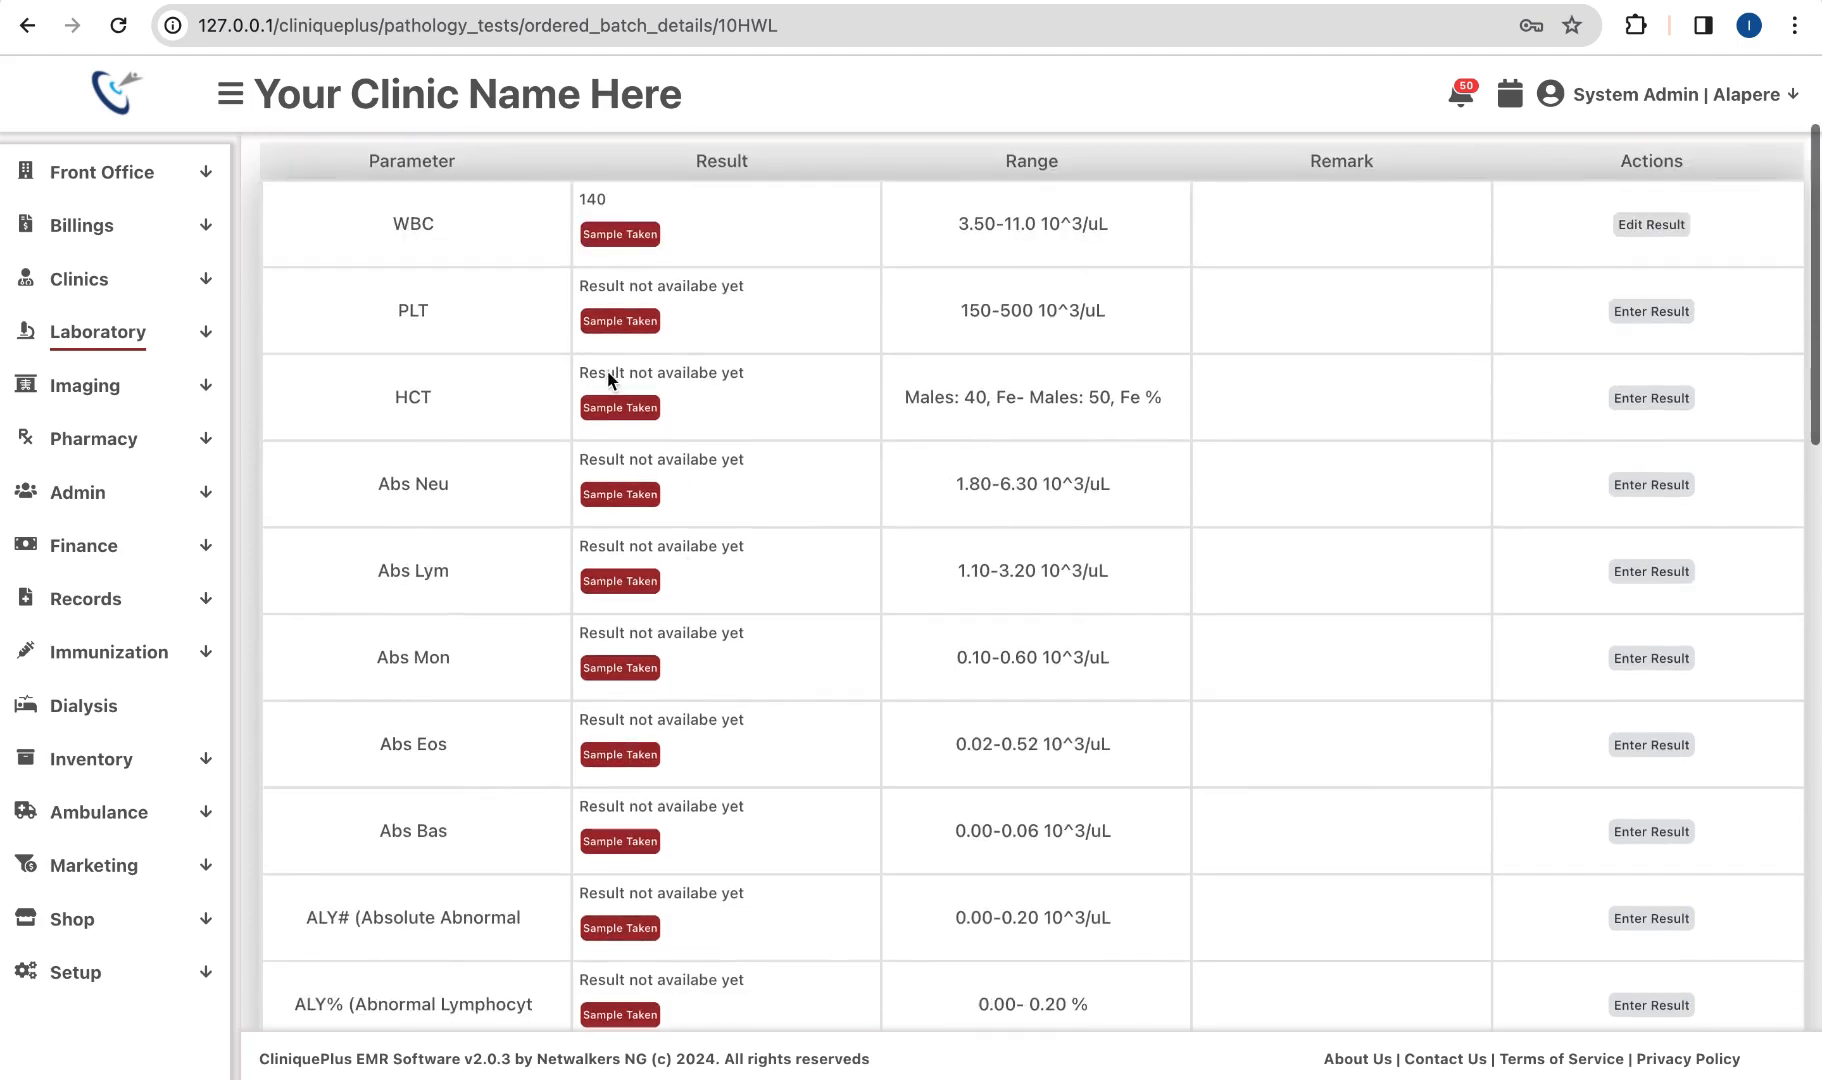
pyautogui.scroll(-1, 598, 695)
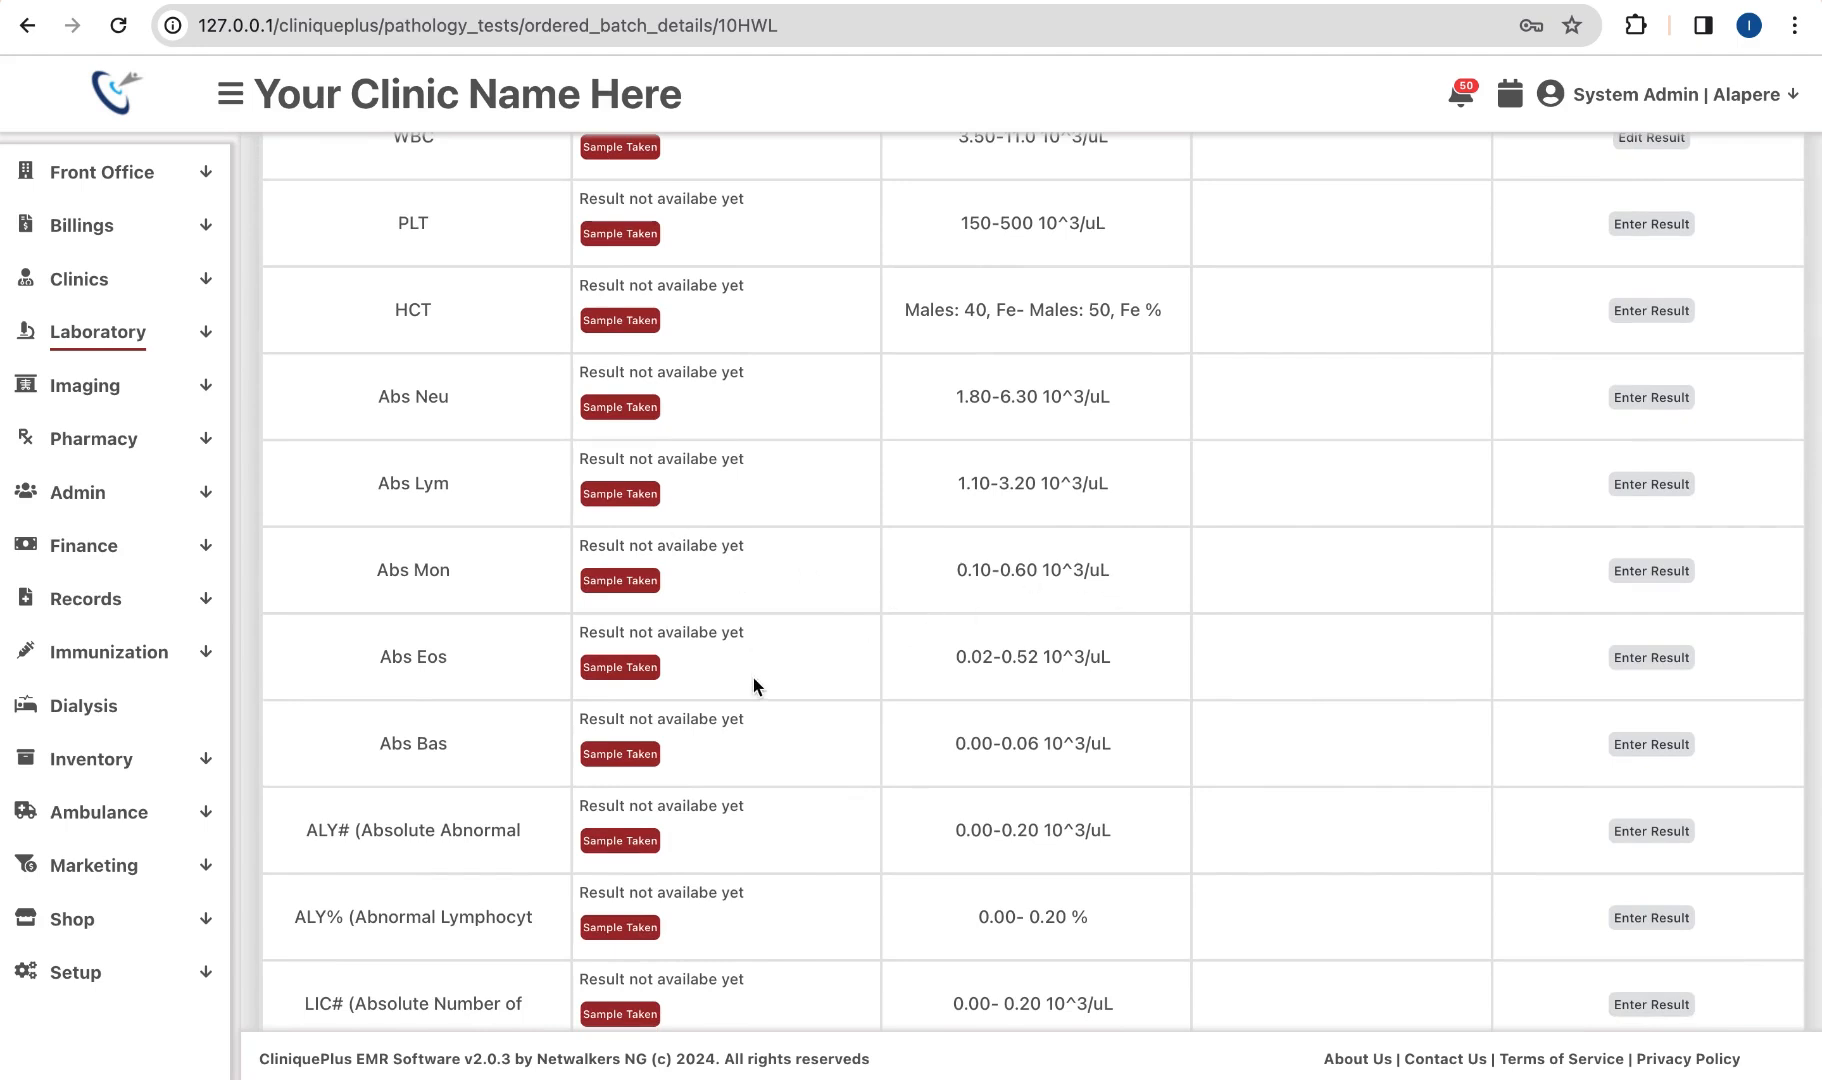
pyautogui.scroll(2, 753, 678)
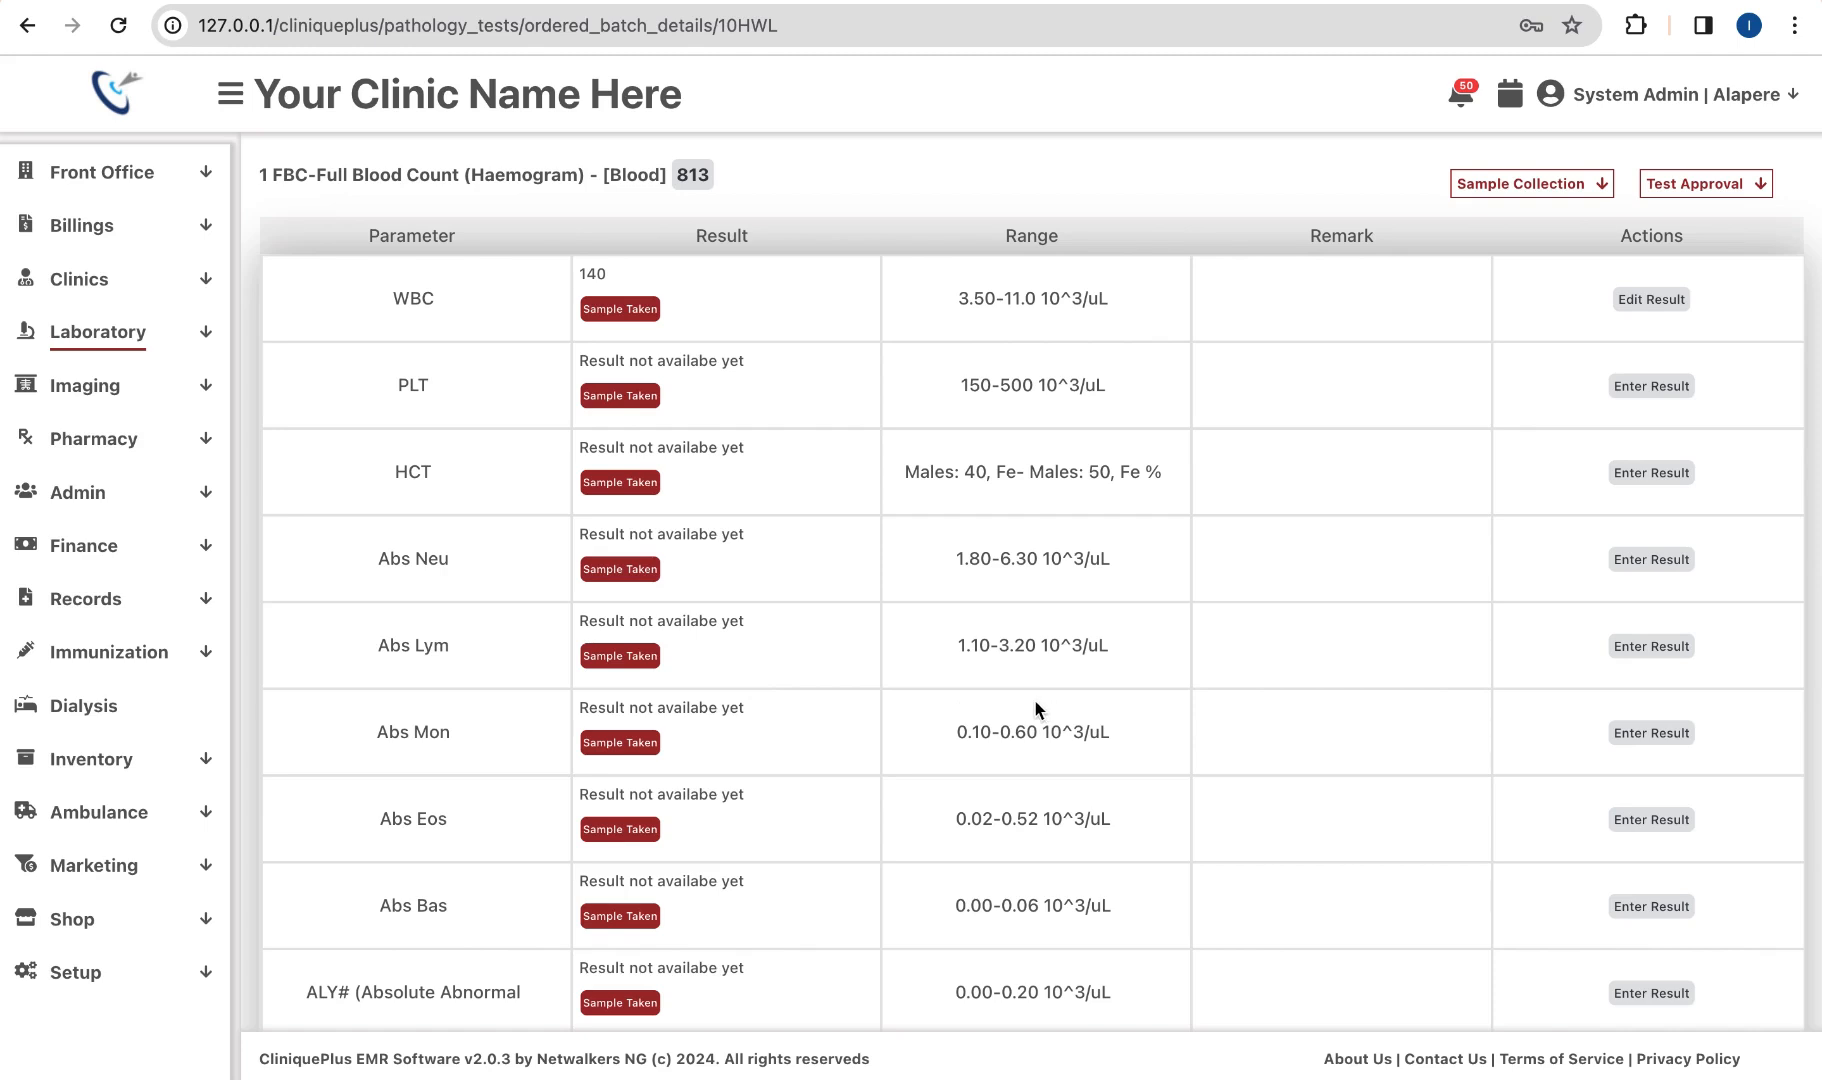
pyautogui.scroll(2, 1406, 594)
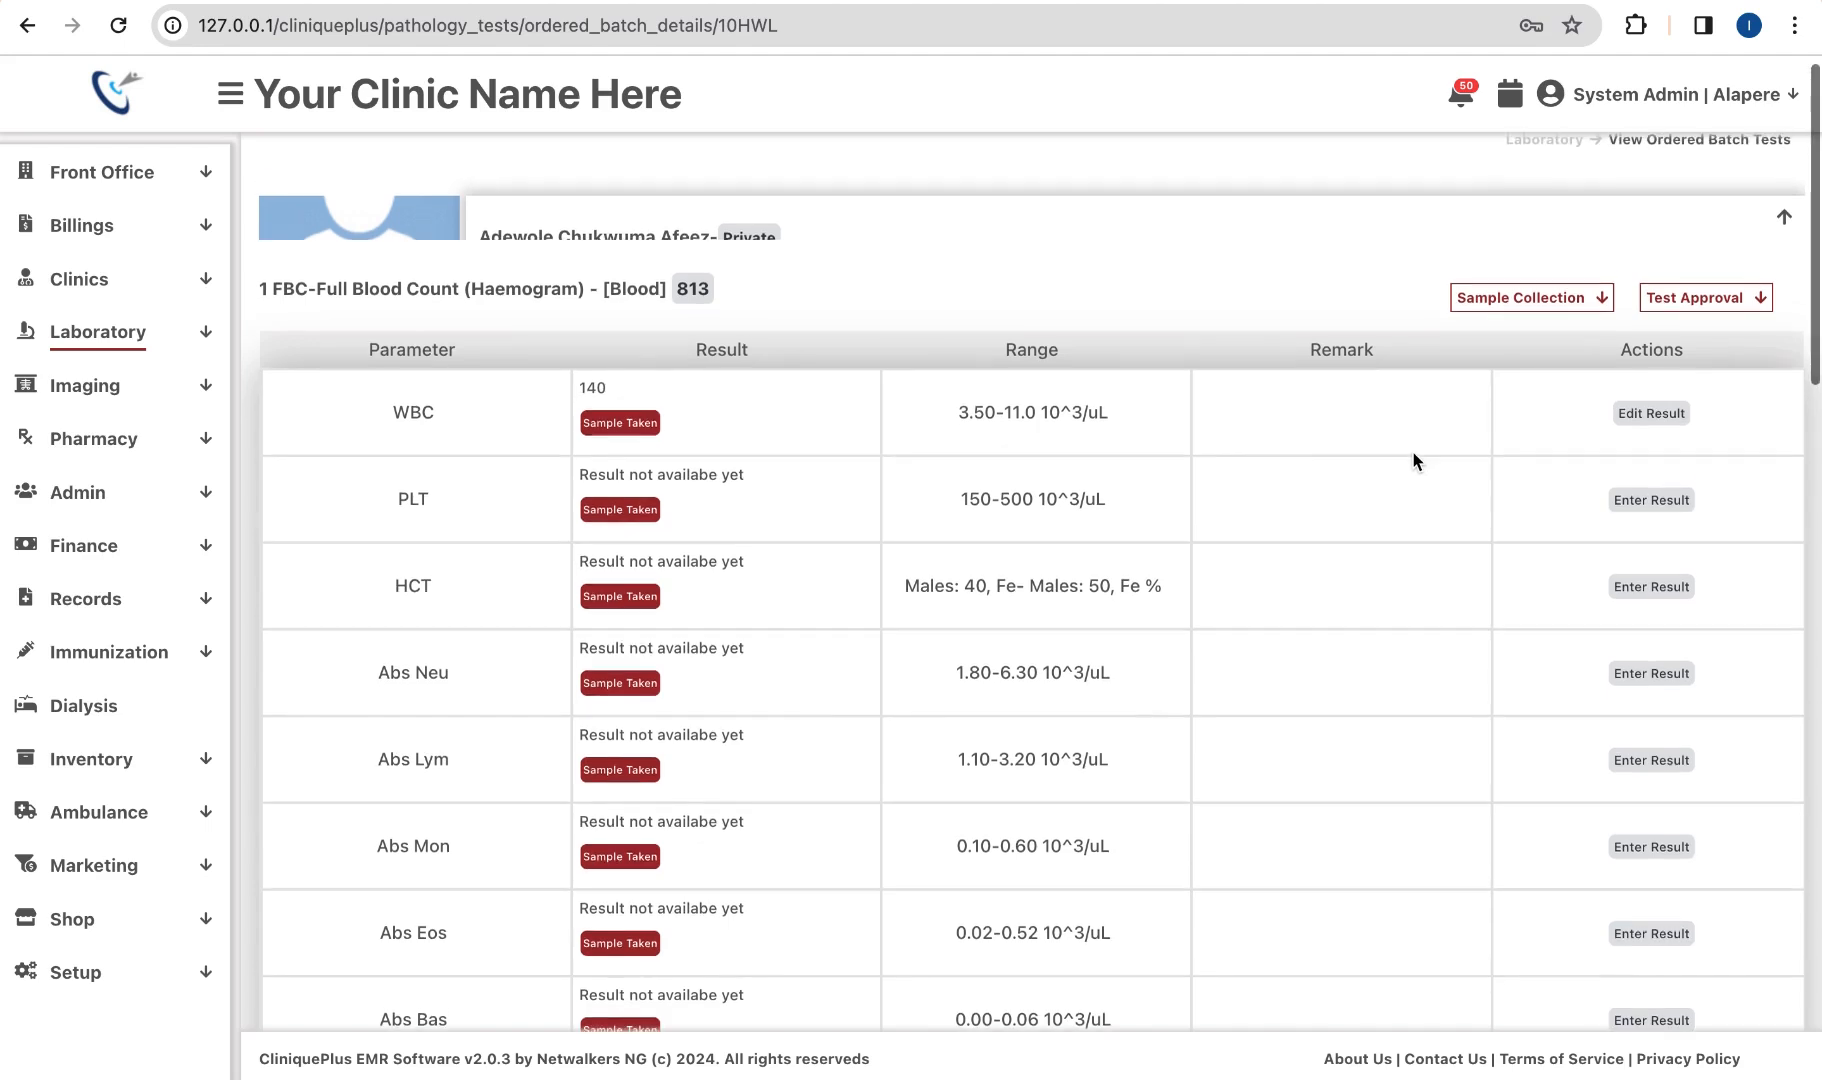
pyautogui.scroll(1, 1413, 453)
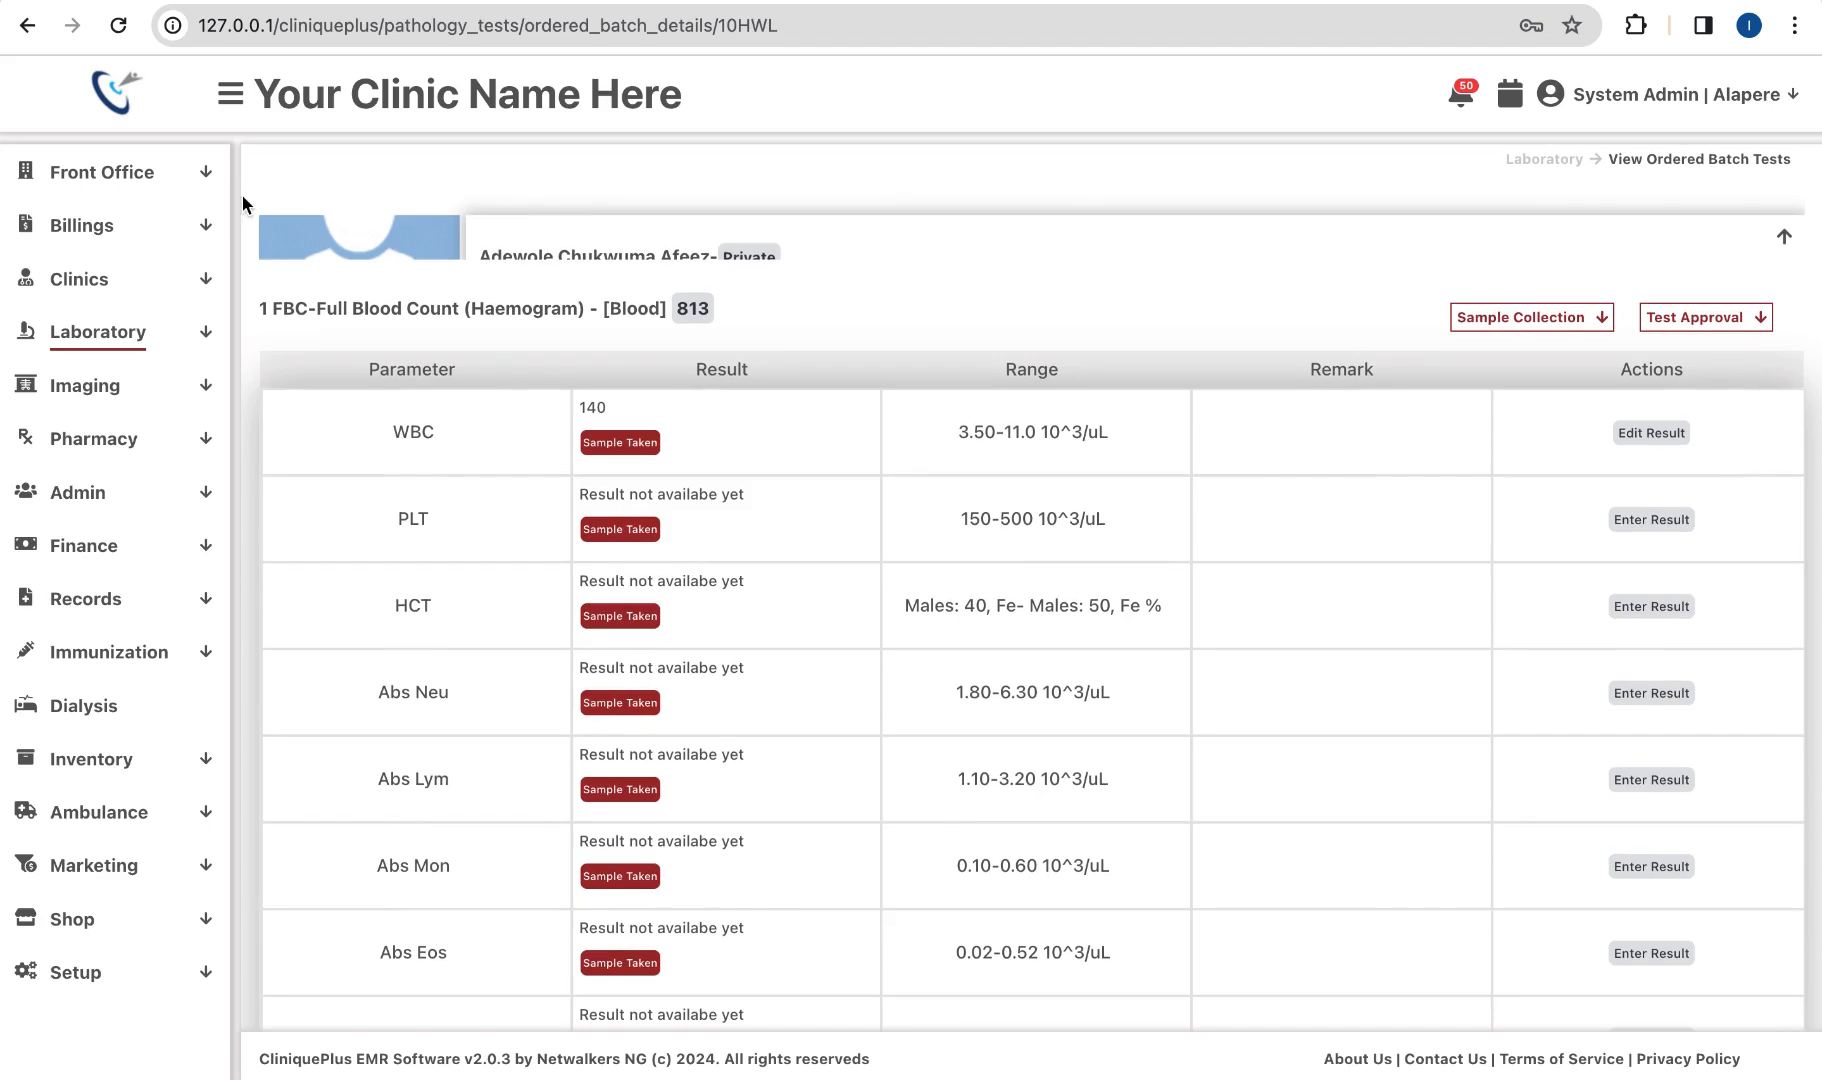
# Step: Reload the batch 10HWL page and approve the FBC test result, confirming the approval
pyautogui.click(118, 25)
pyautogui.click(1703, 321)
pyautogui.click(1550, 377)
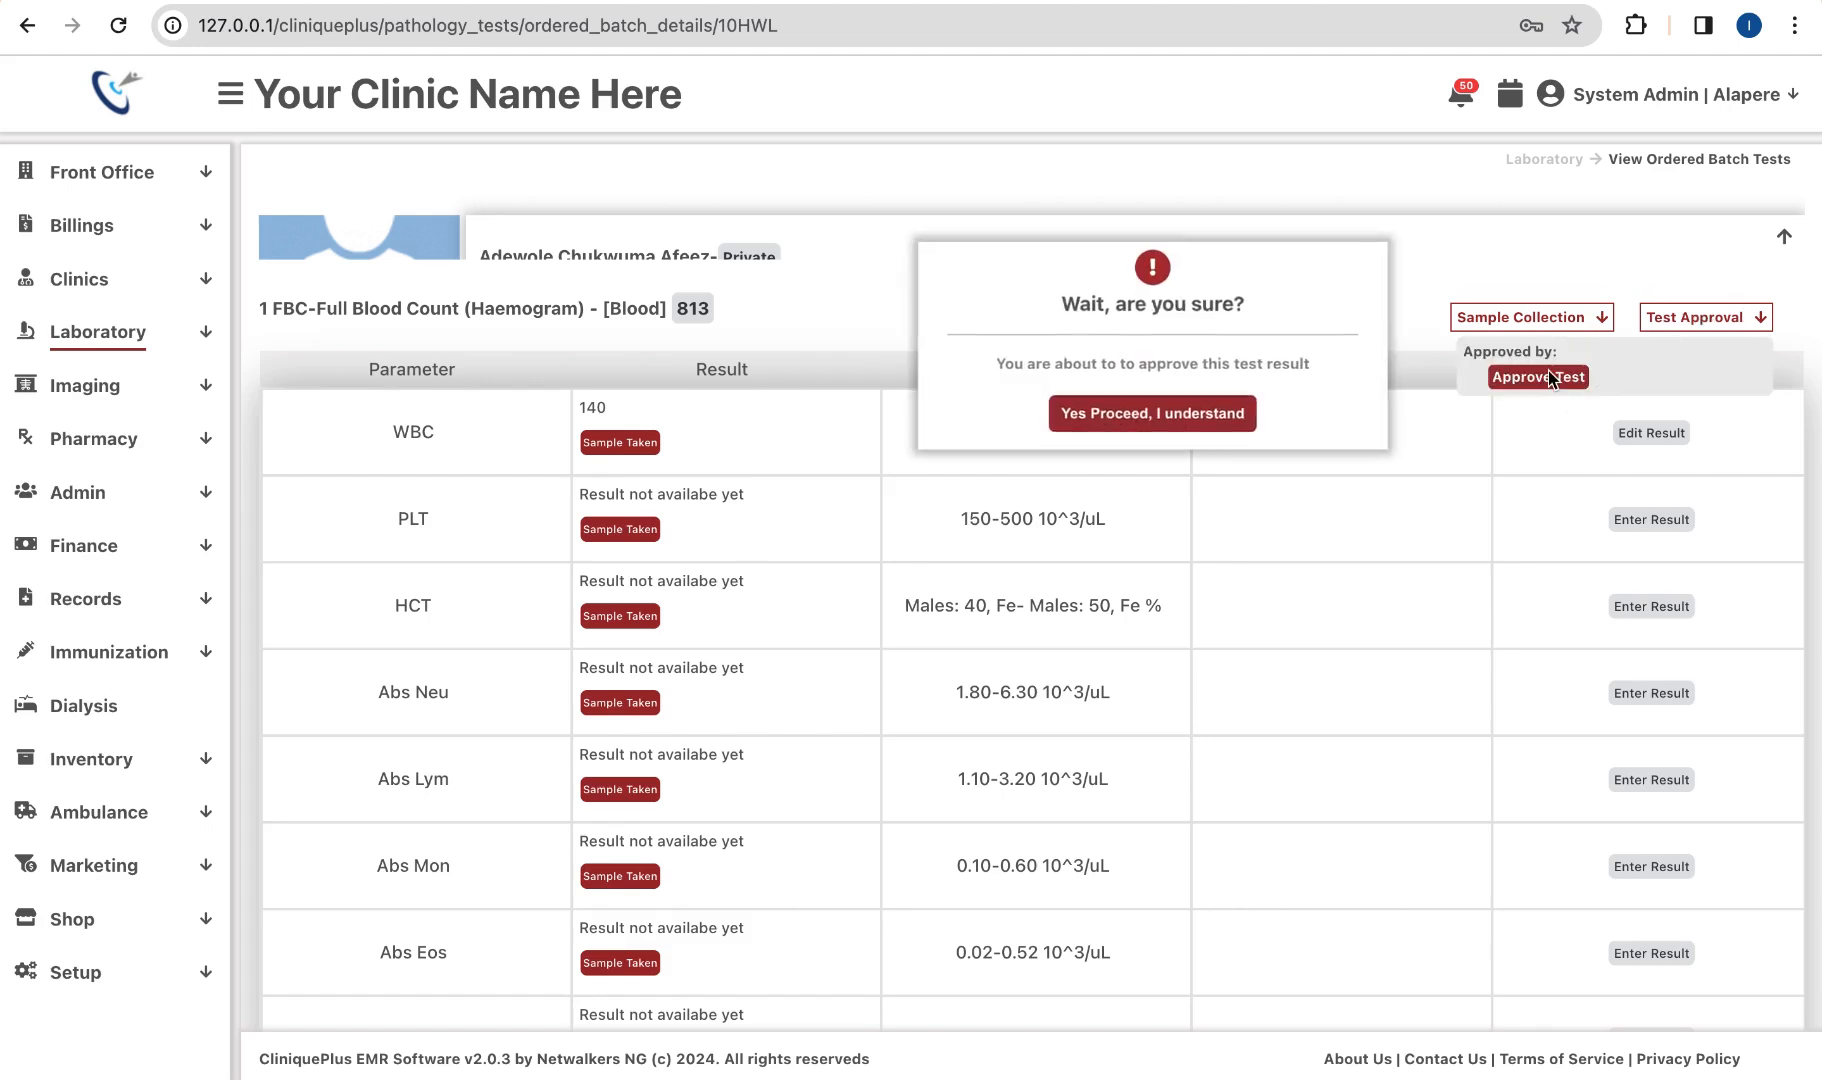
pyautogui.click(1177, 428)
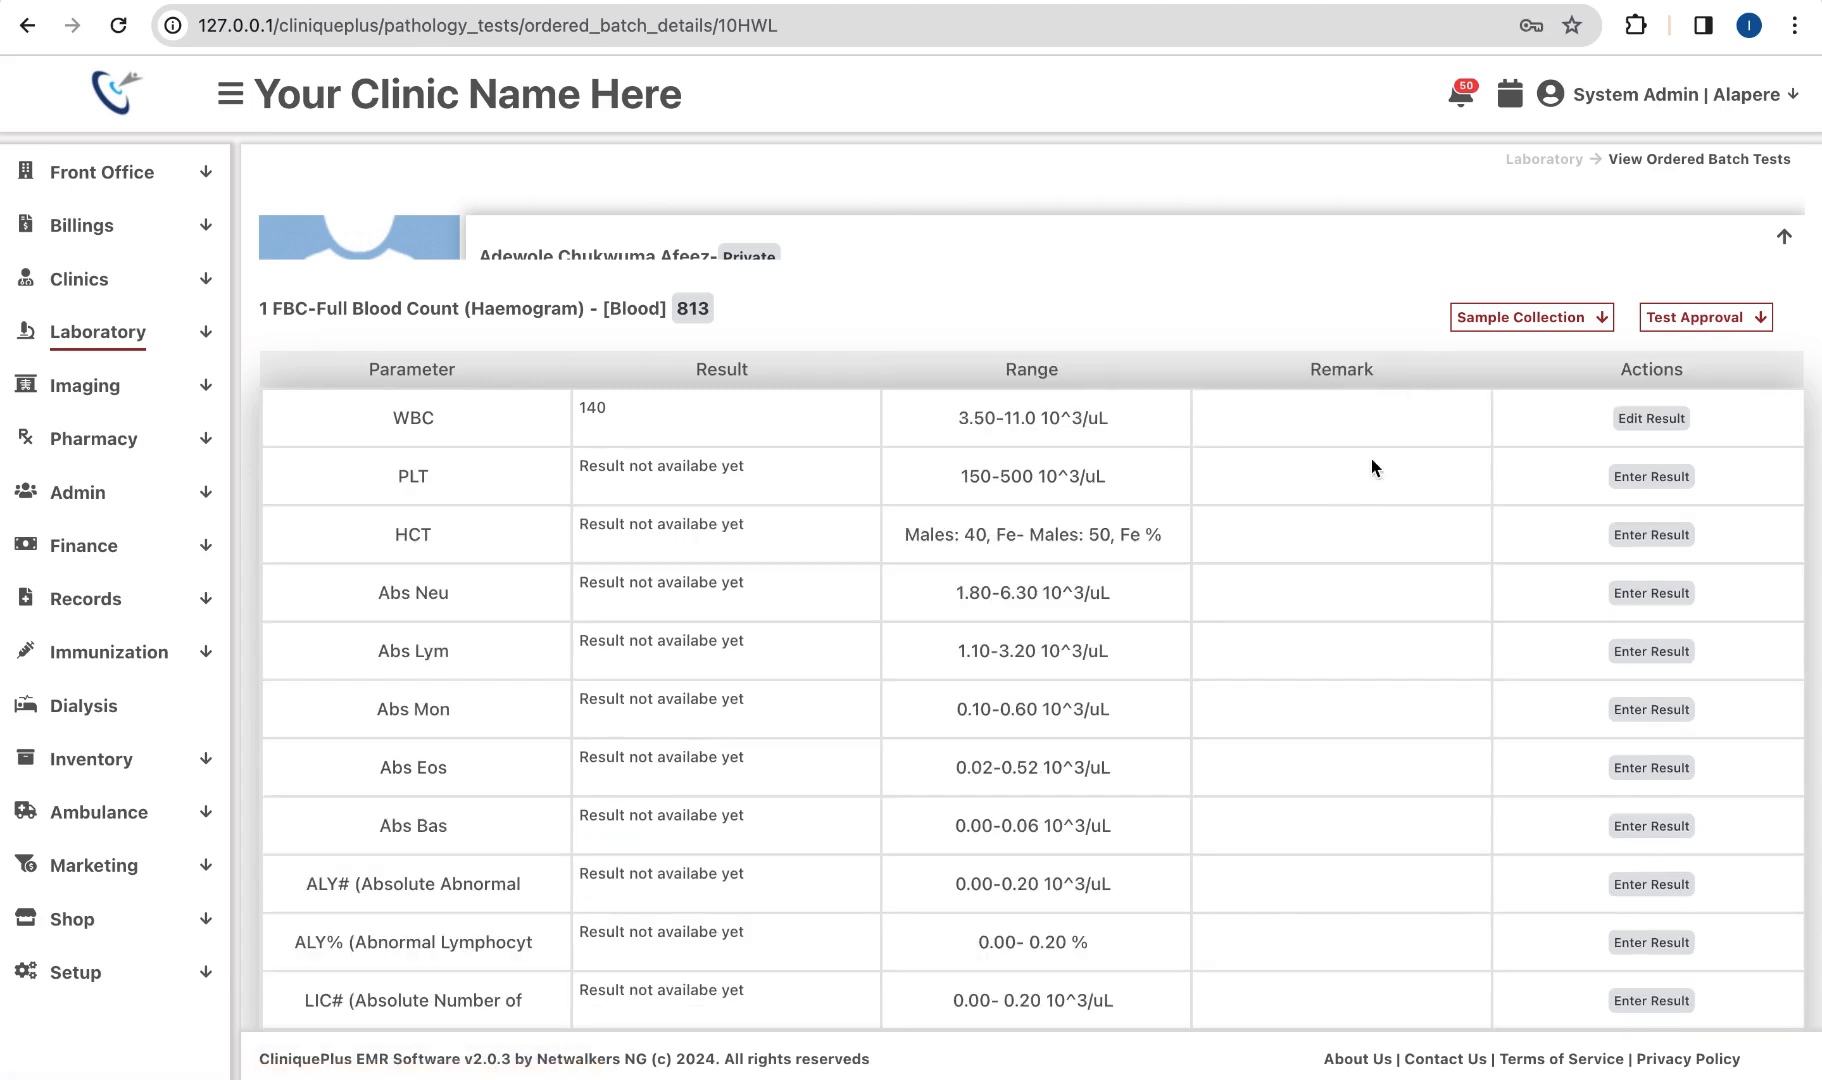
pyautogui.click(124, 280)
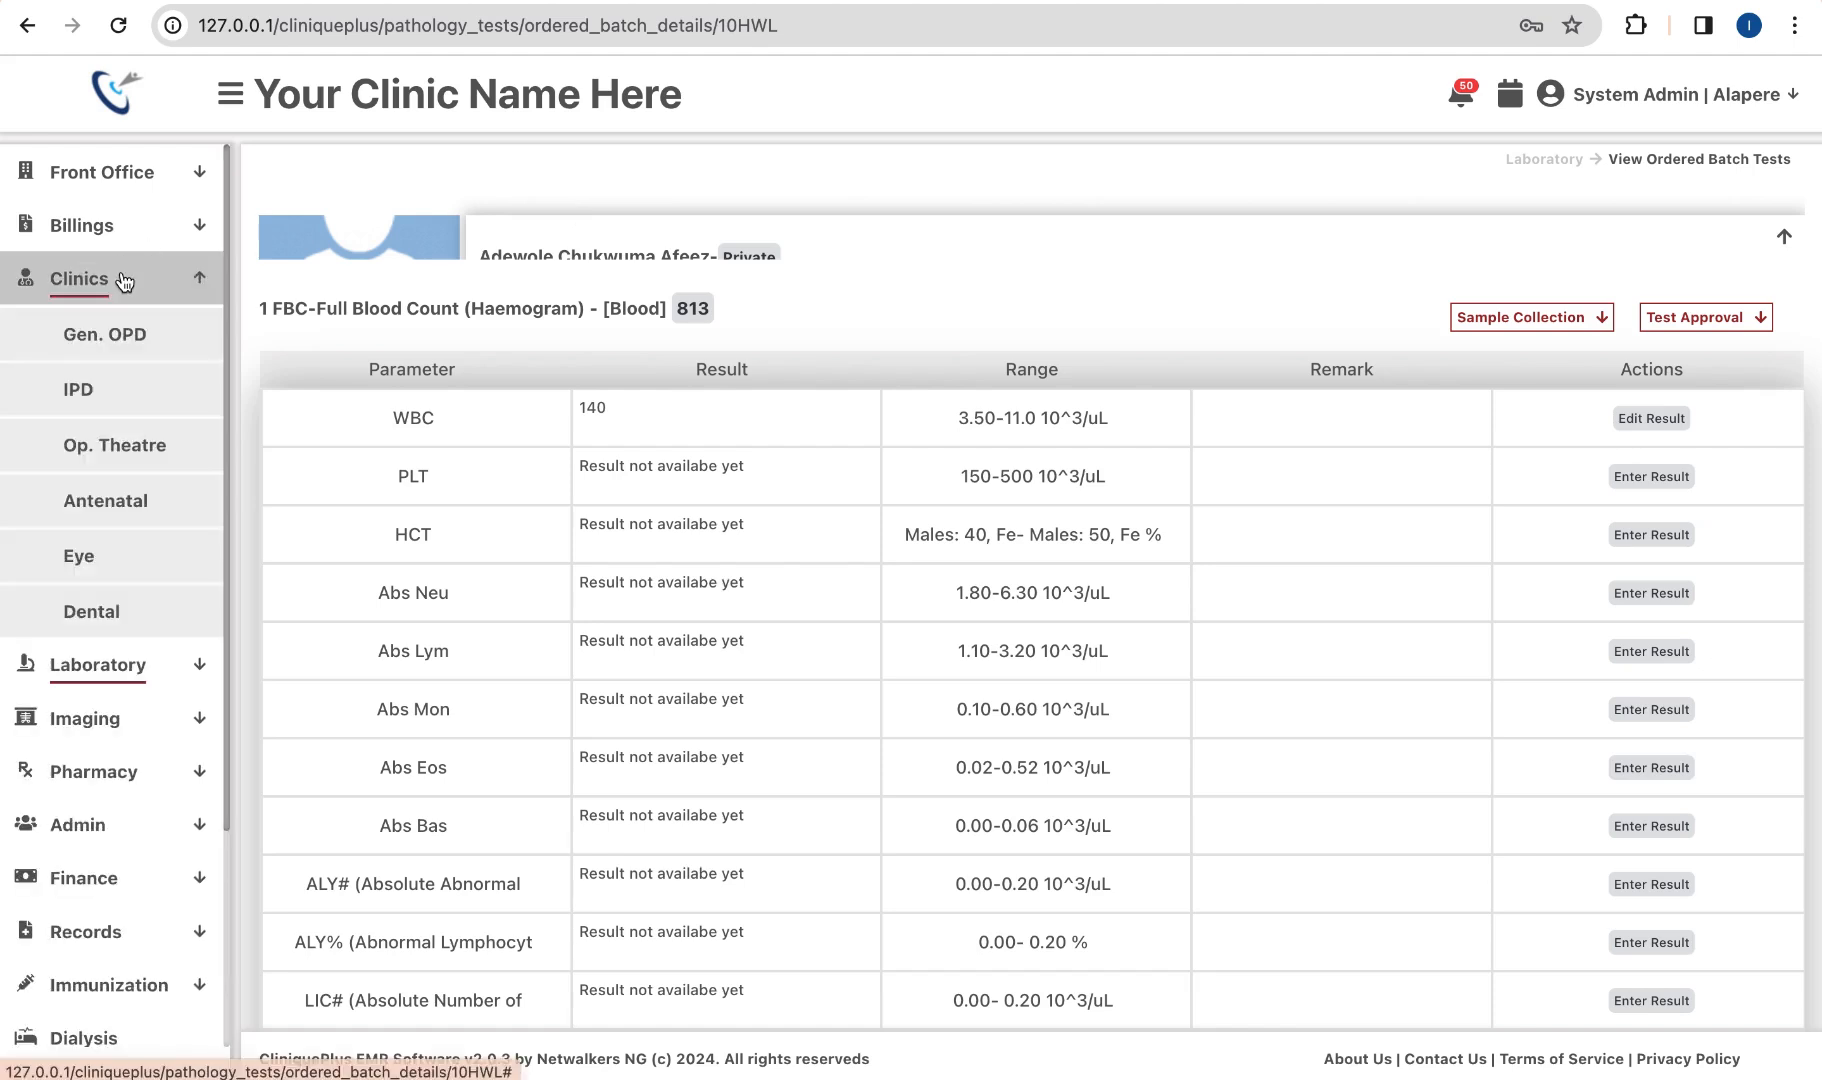
# Step: Open the patient's visit details from the Gen. OPD clinic list
pyautogui.click(110, 334)
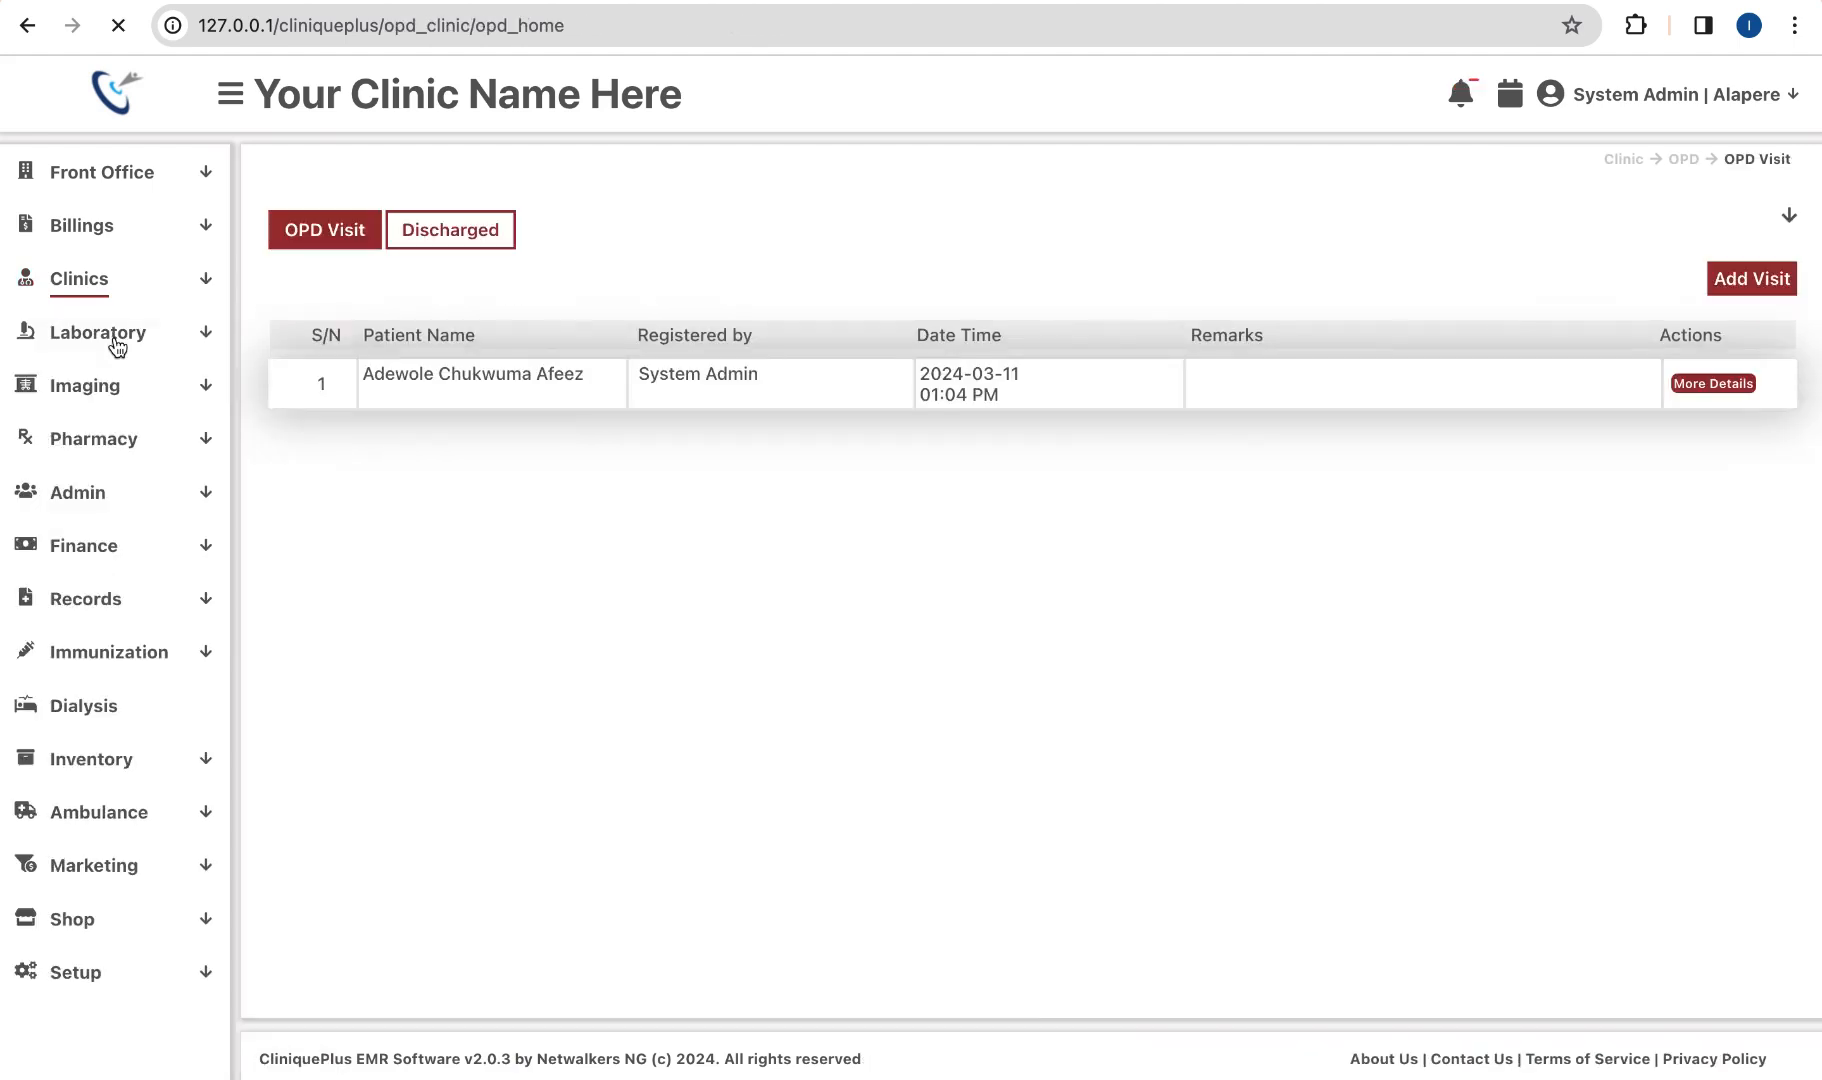
pyautogui.scroll(5, 521, 371)
pyautogui.hscroll(10, 1404, 453)
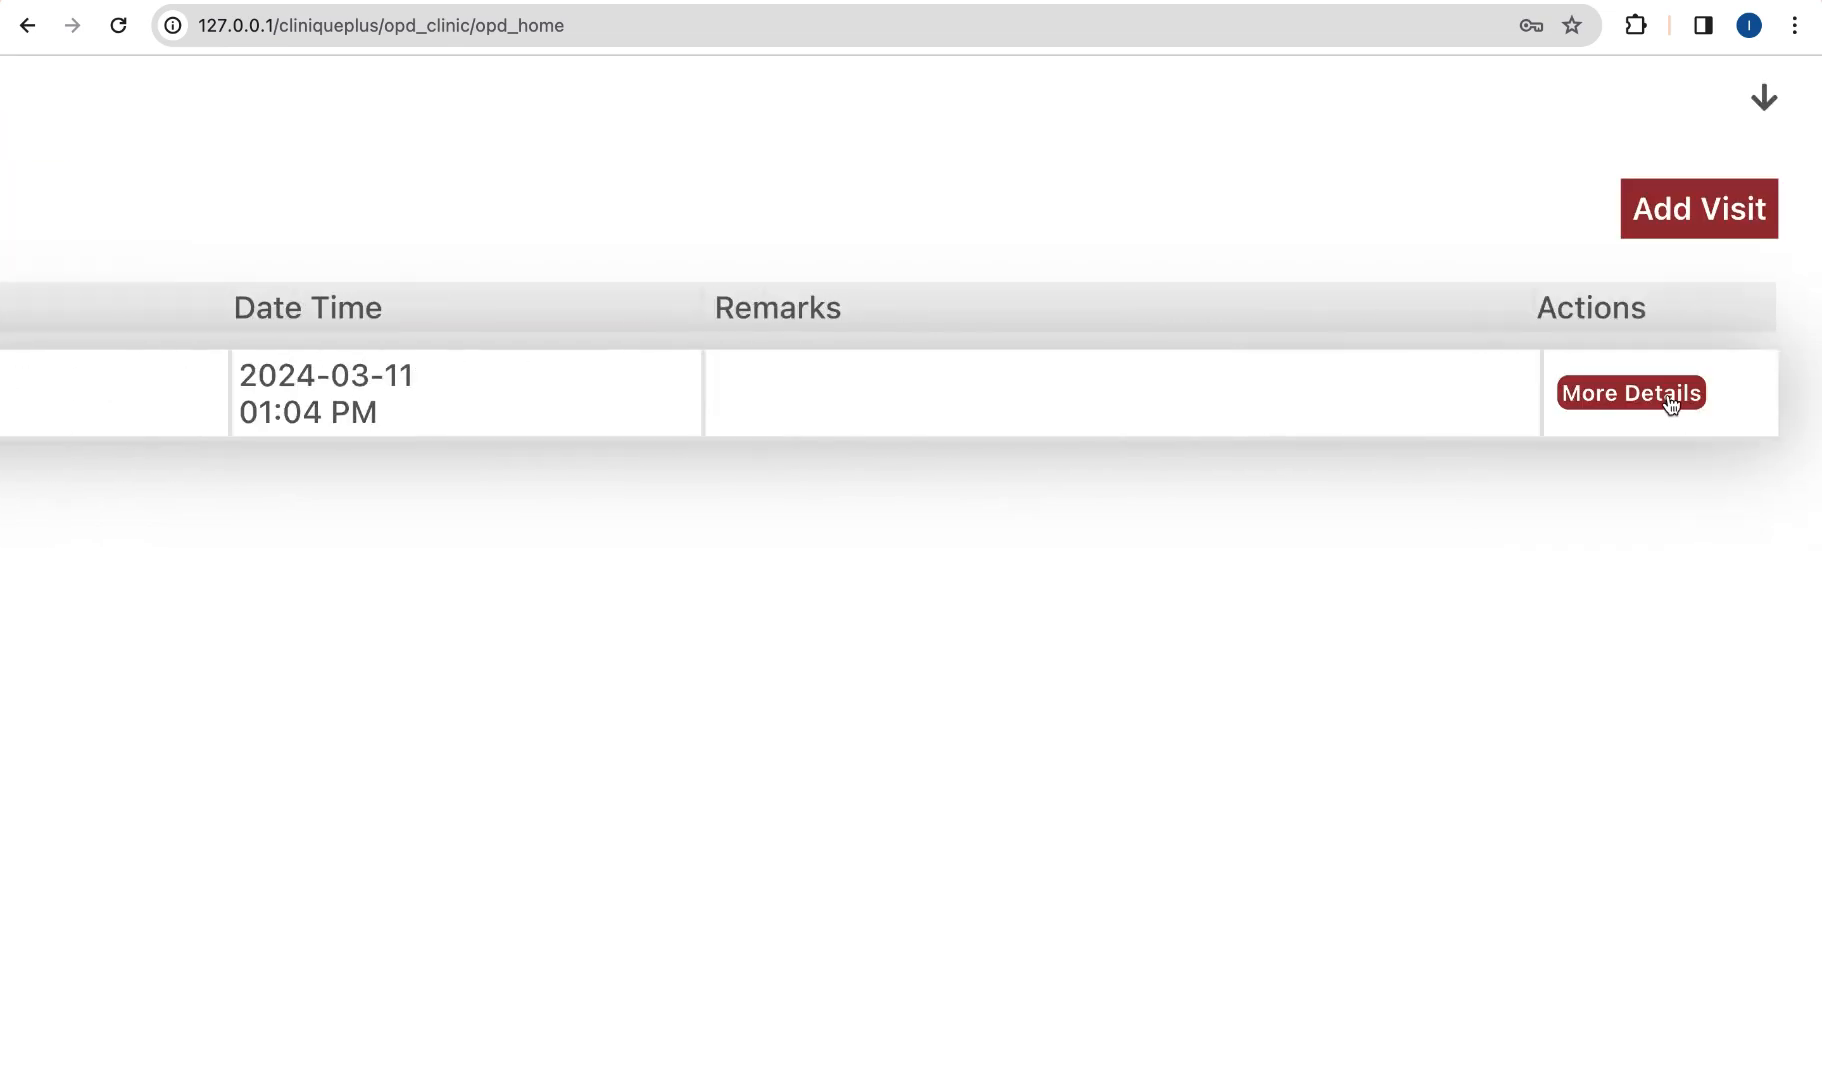
pyautogui.click(1667, 398)
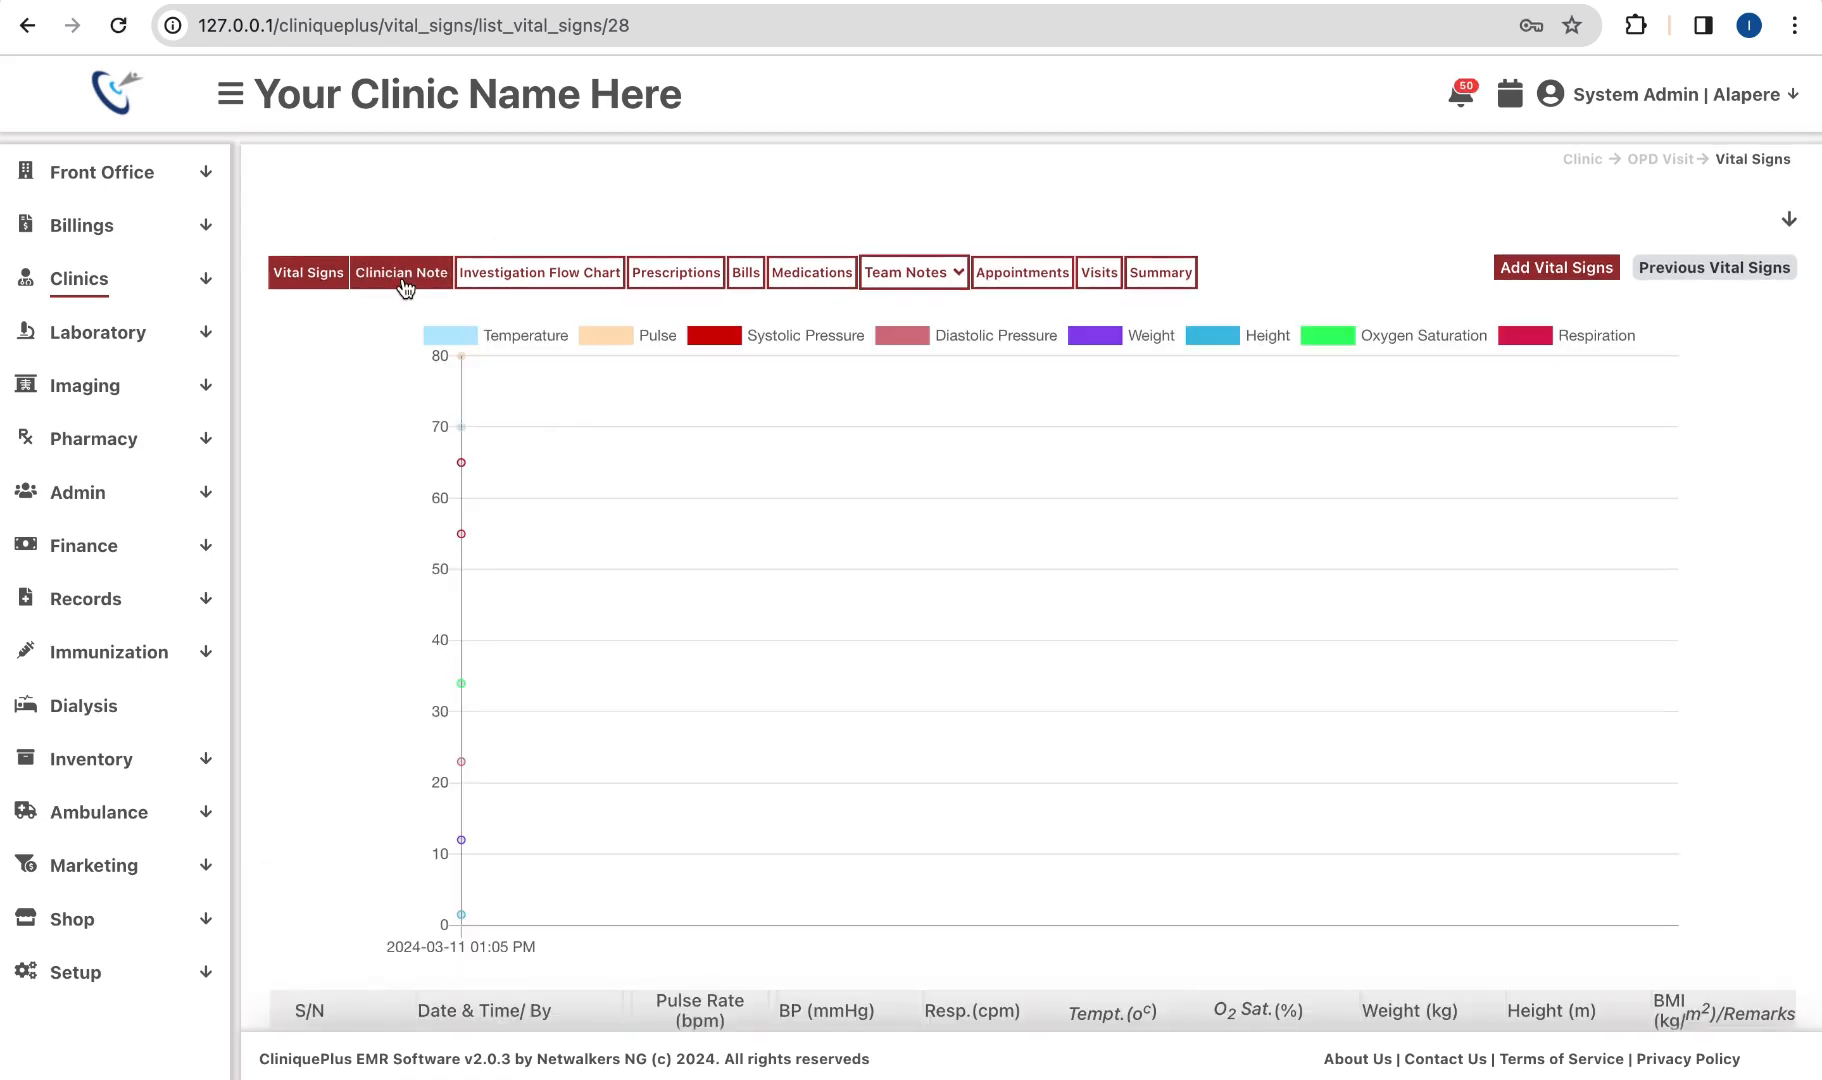
# Step: In the Clinician Note, expand the orders to show the FBC breakdown with WBC 140
pyautogui.click(405, 287)
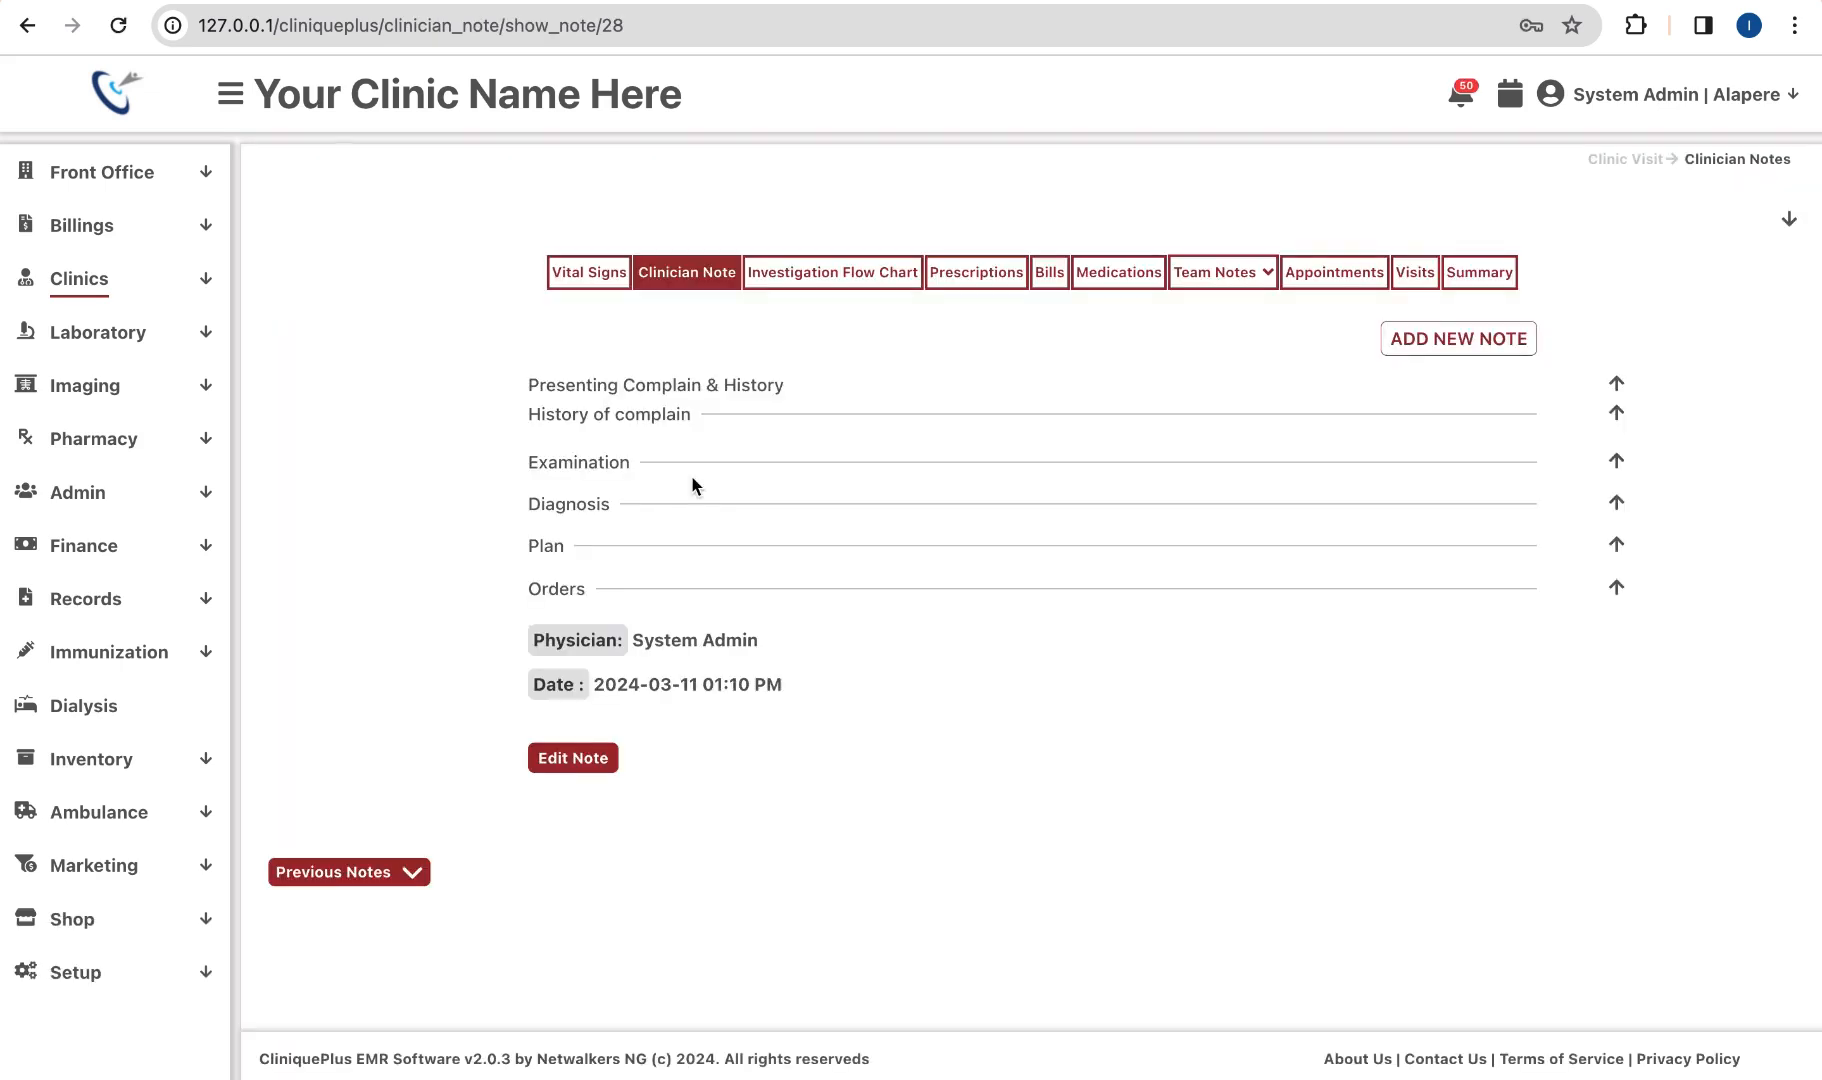
pyautogui.click(1617, 544)
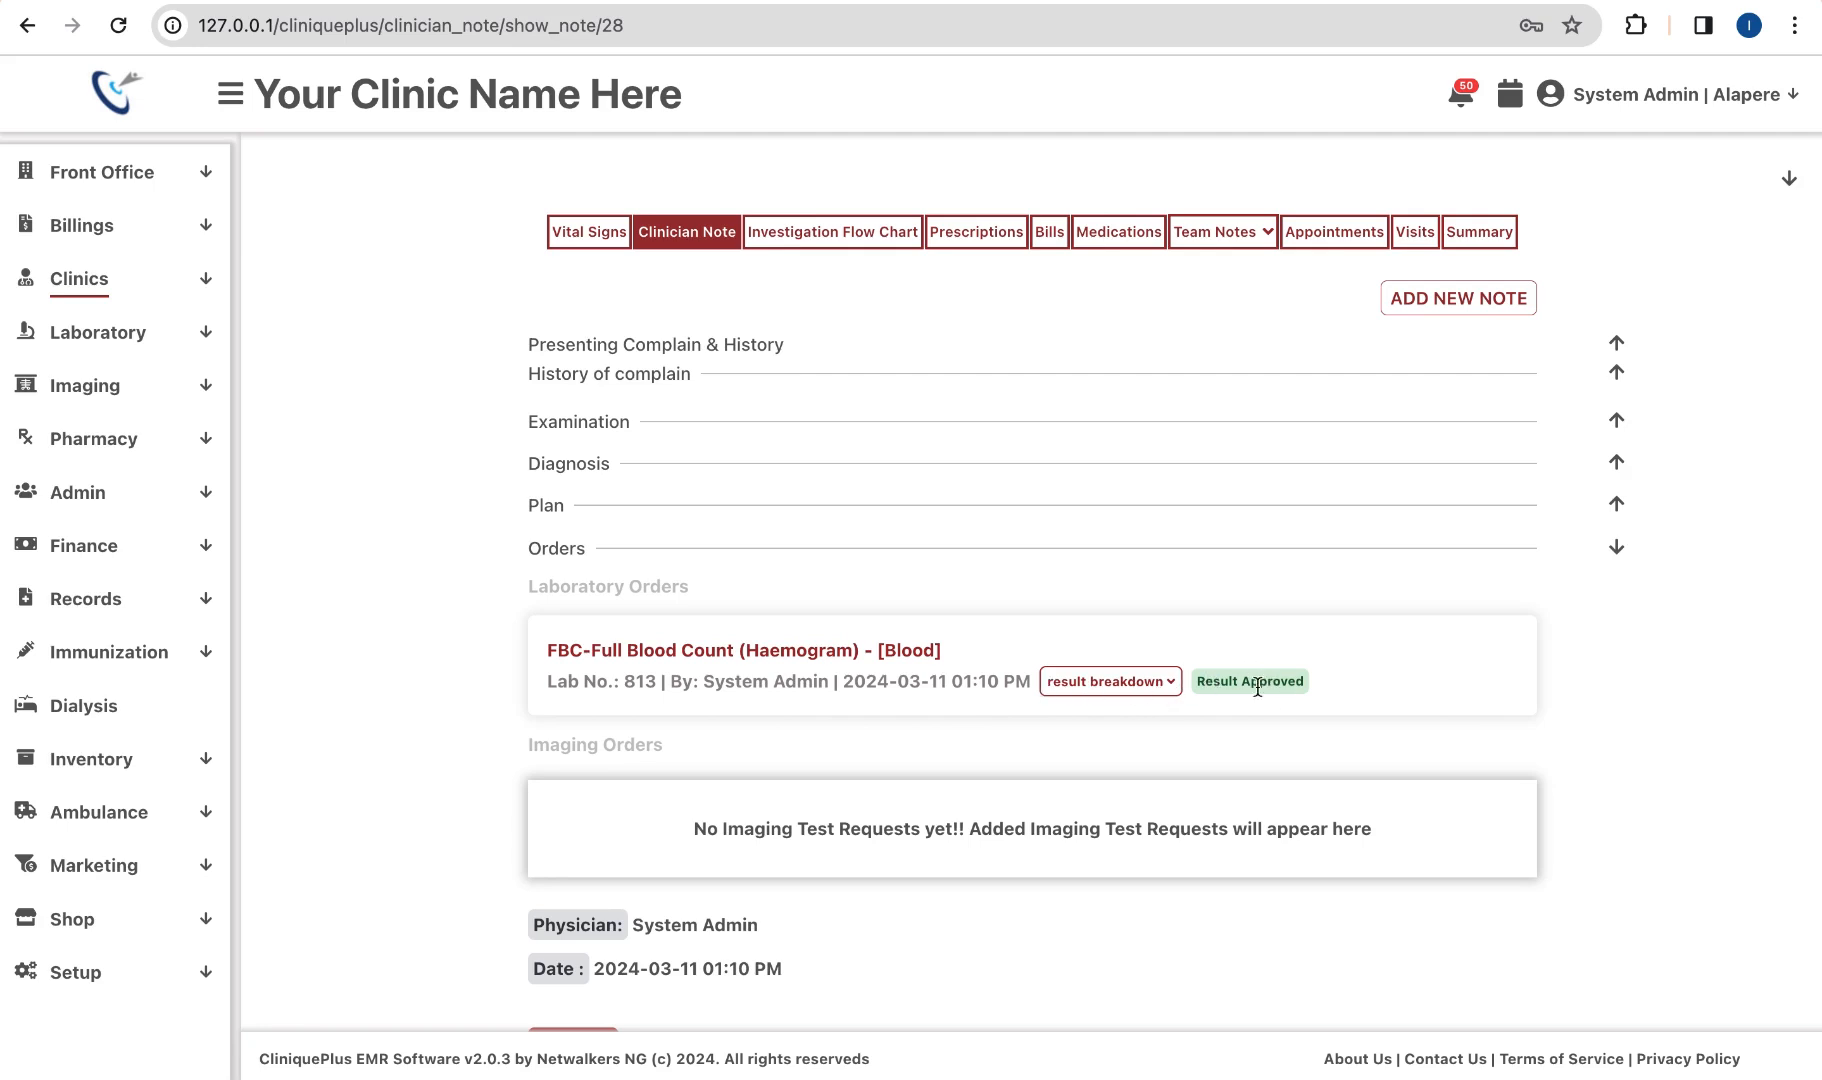
pyautogui.click(1160, 681)
pyautogui.scroll(-1, 973, 805)
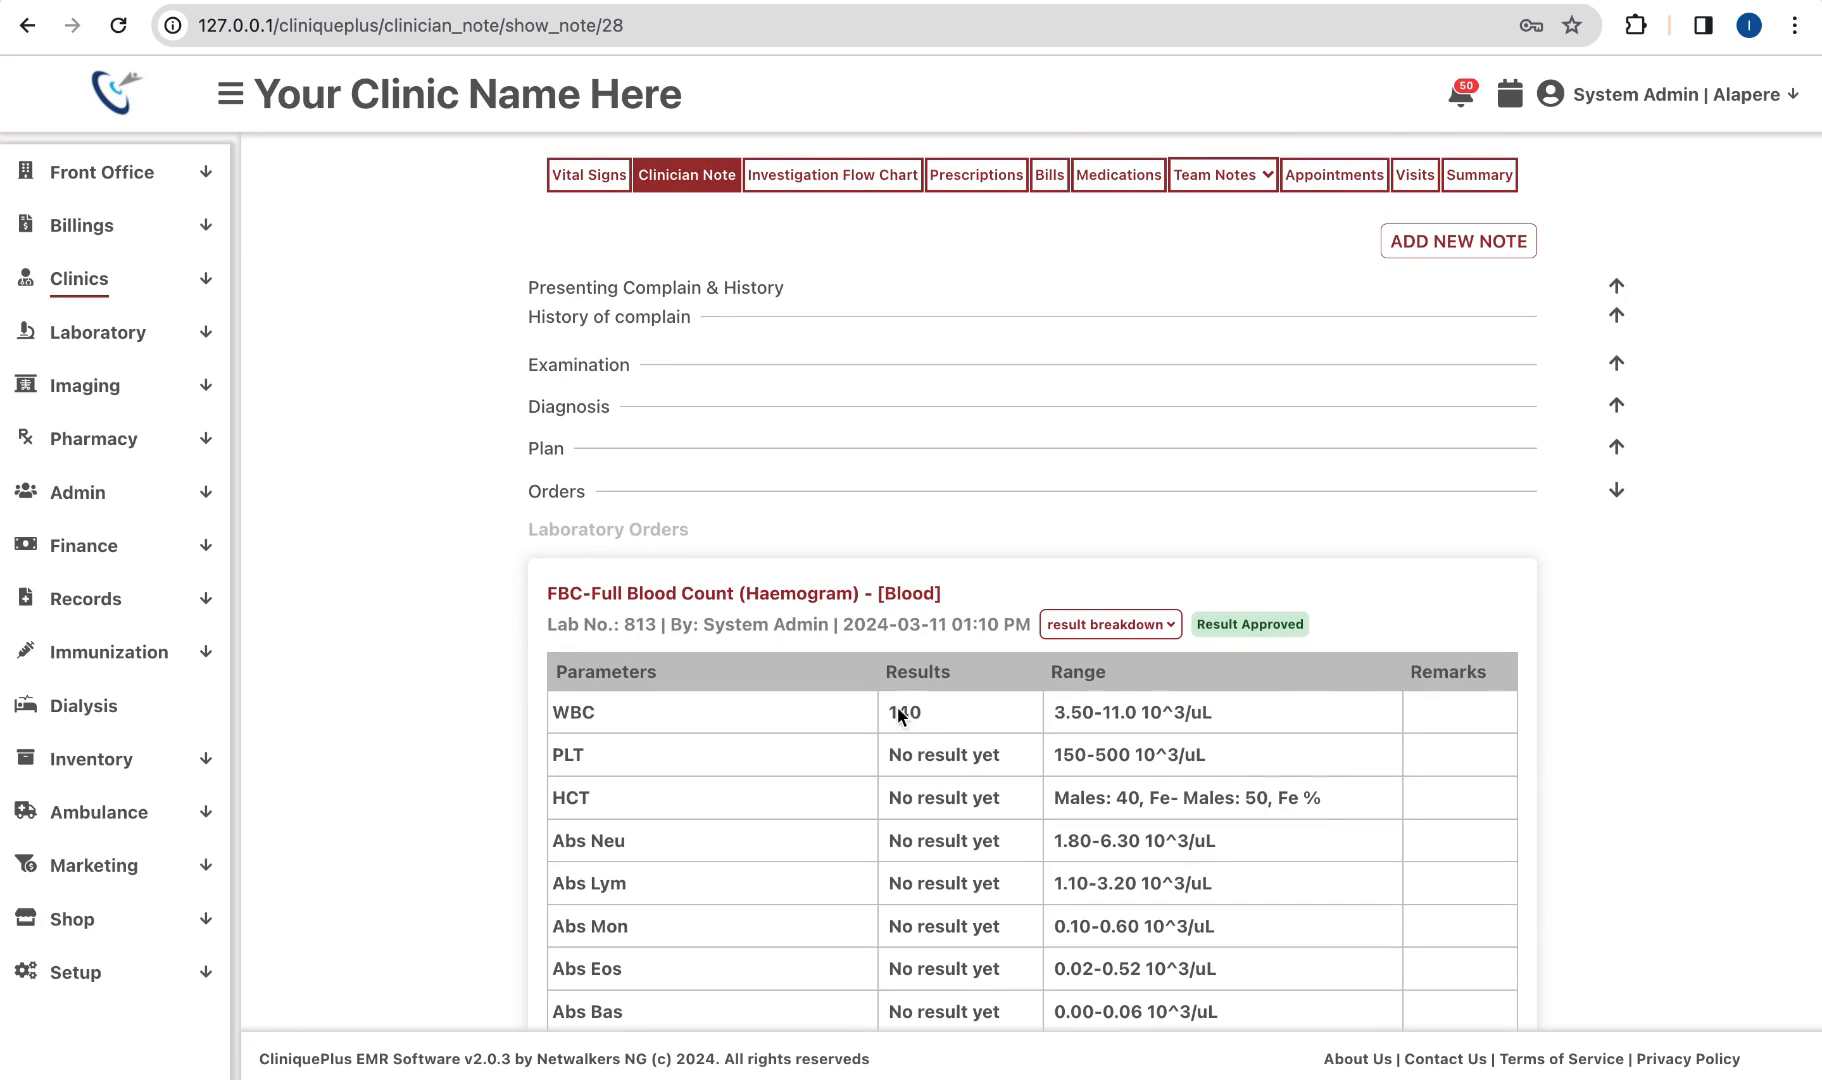
pyautogui.scroll(-1, 964, 800)
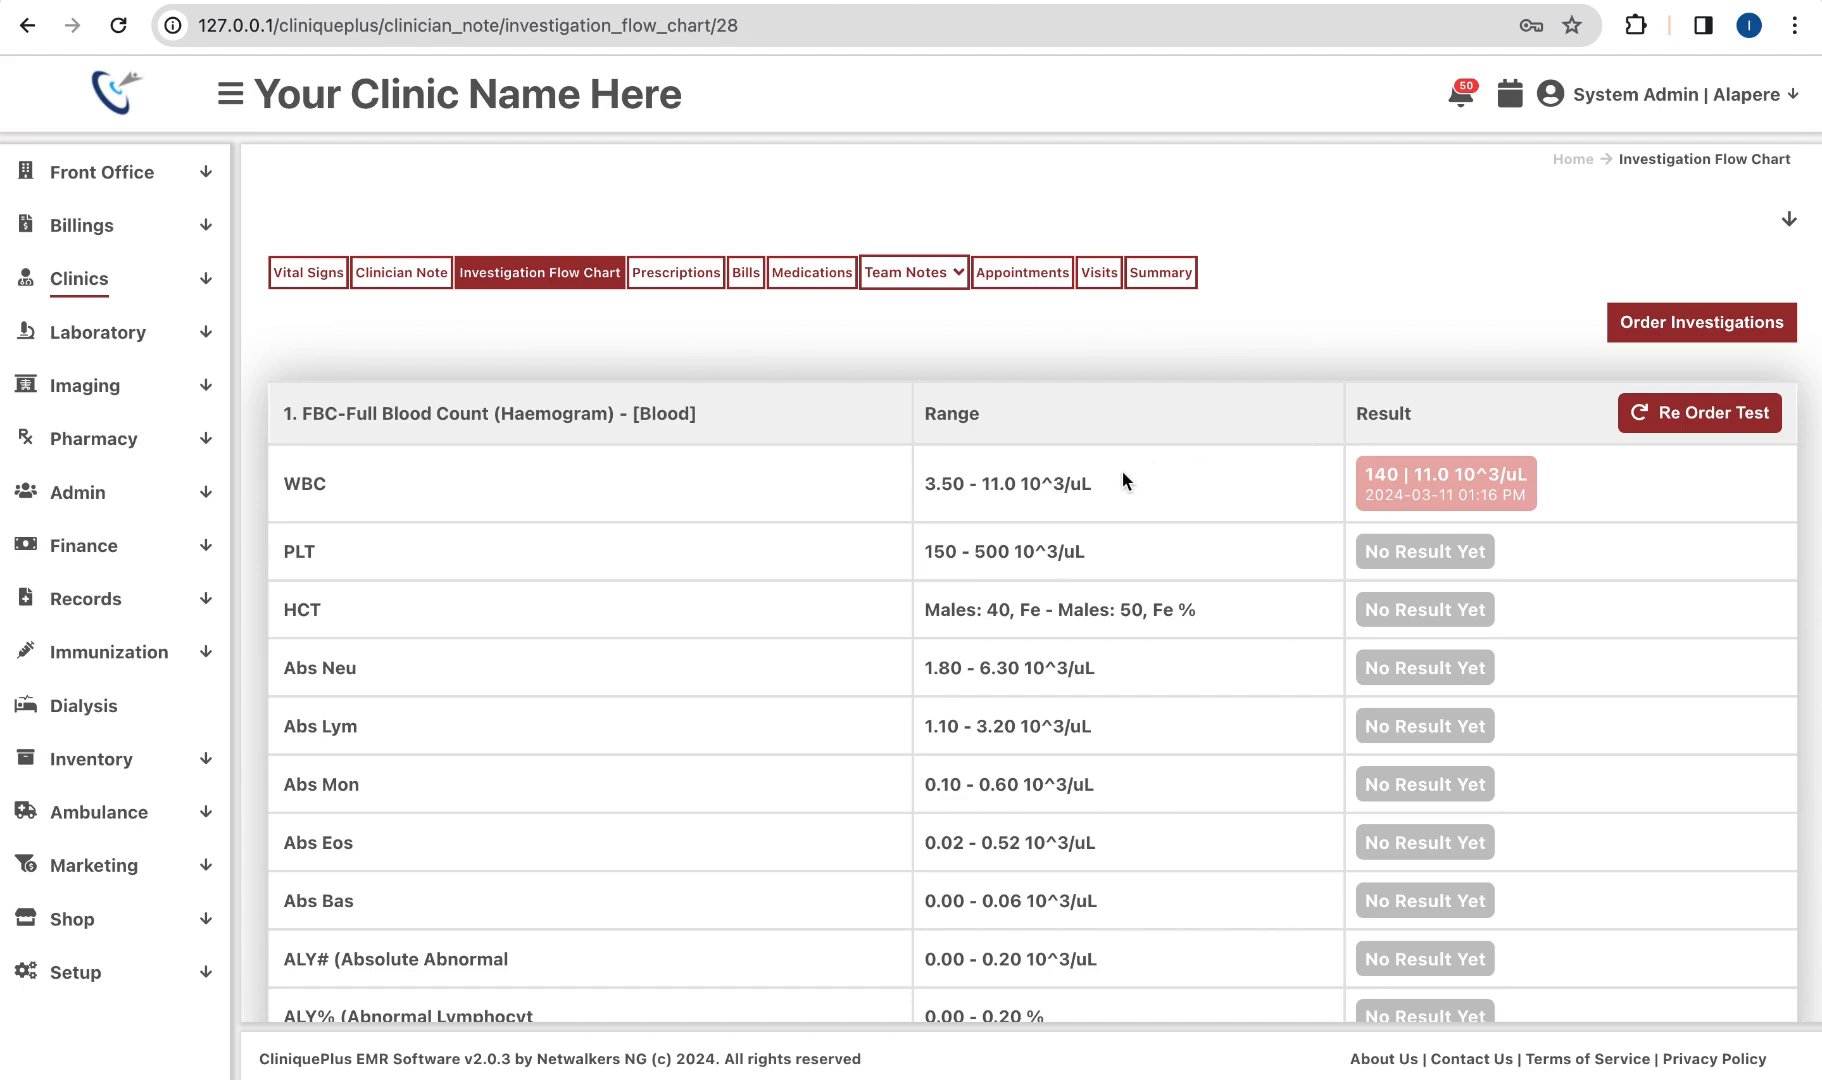
# Step: From Laboratory > Tests Requests, open the FBC order's details and preview its printable result report
pyautogui.click(157, 340)
pyautogui.click(140, 393)
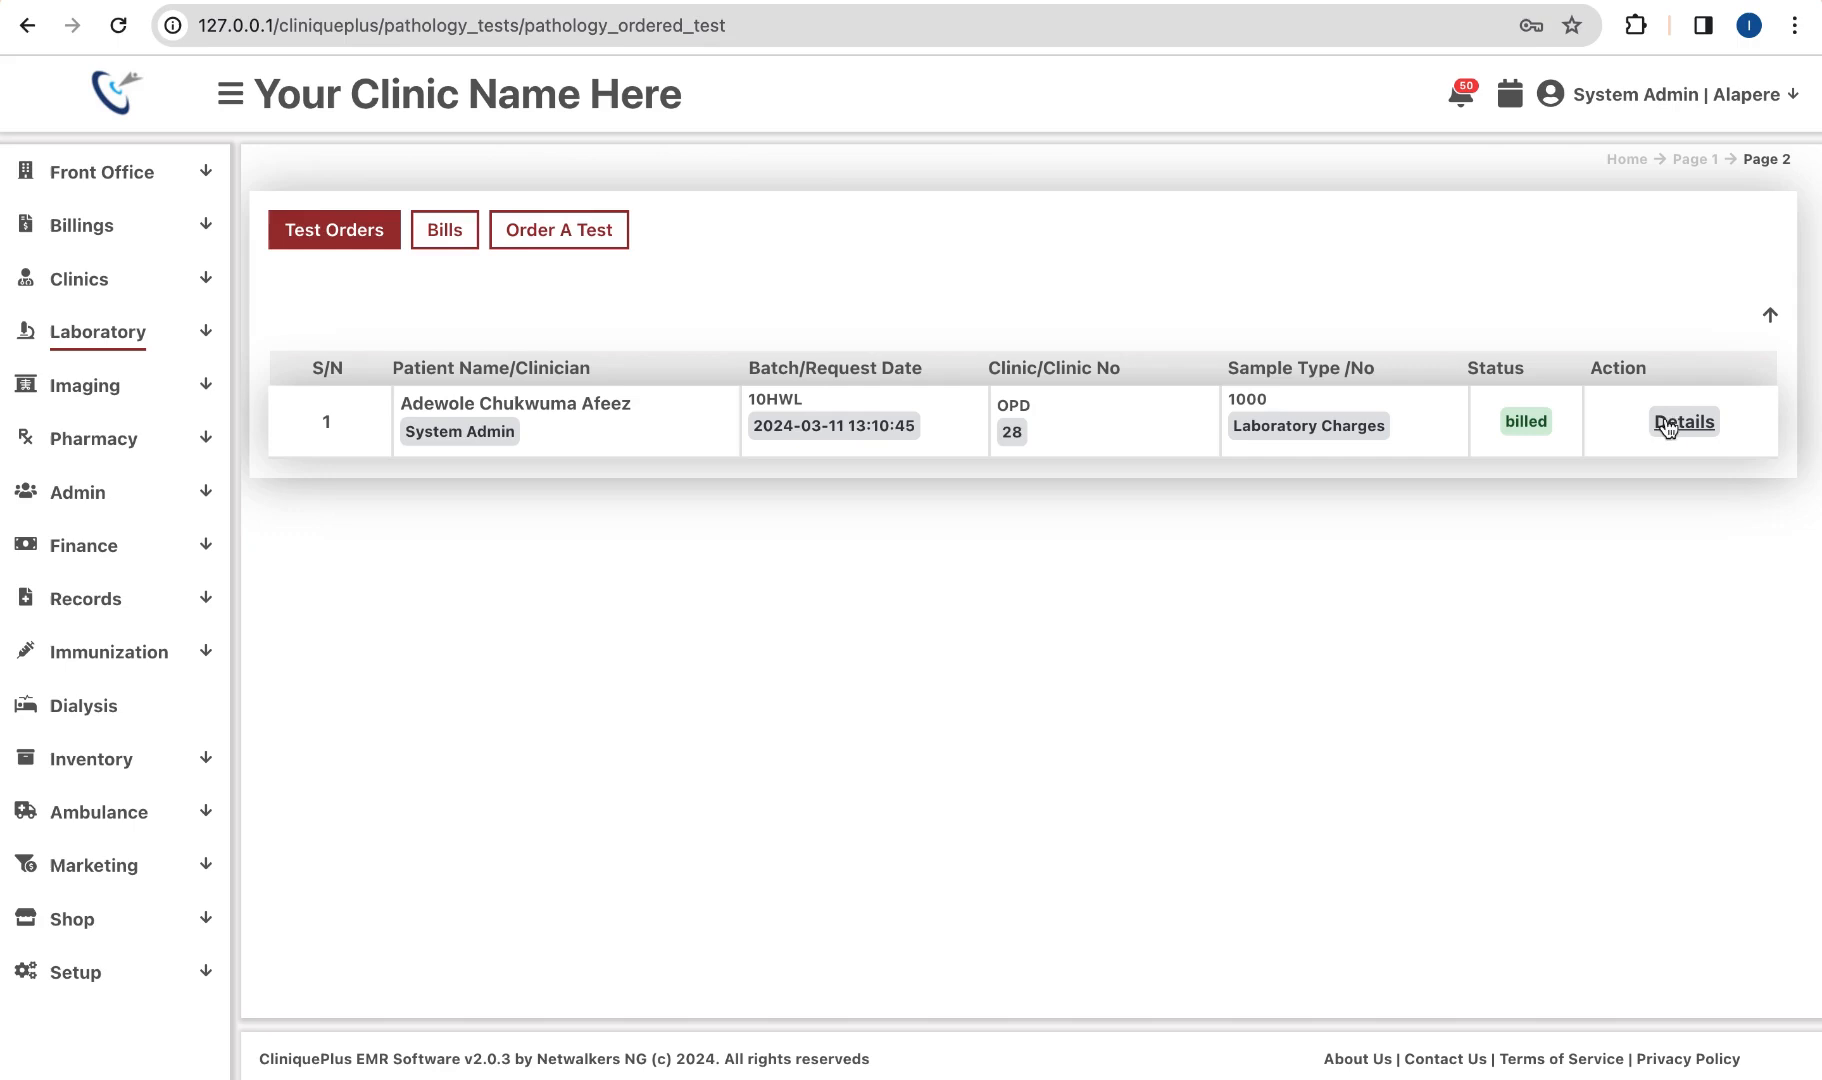
pyautogui.click(1683, 424)
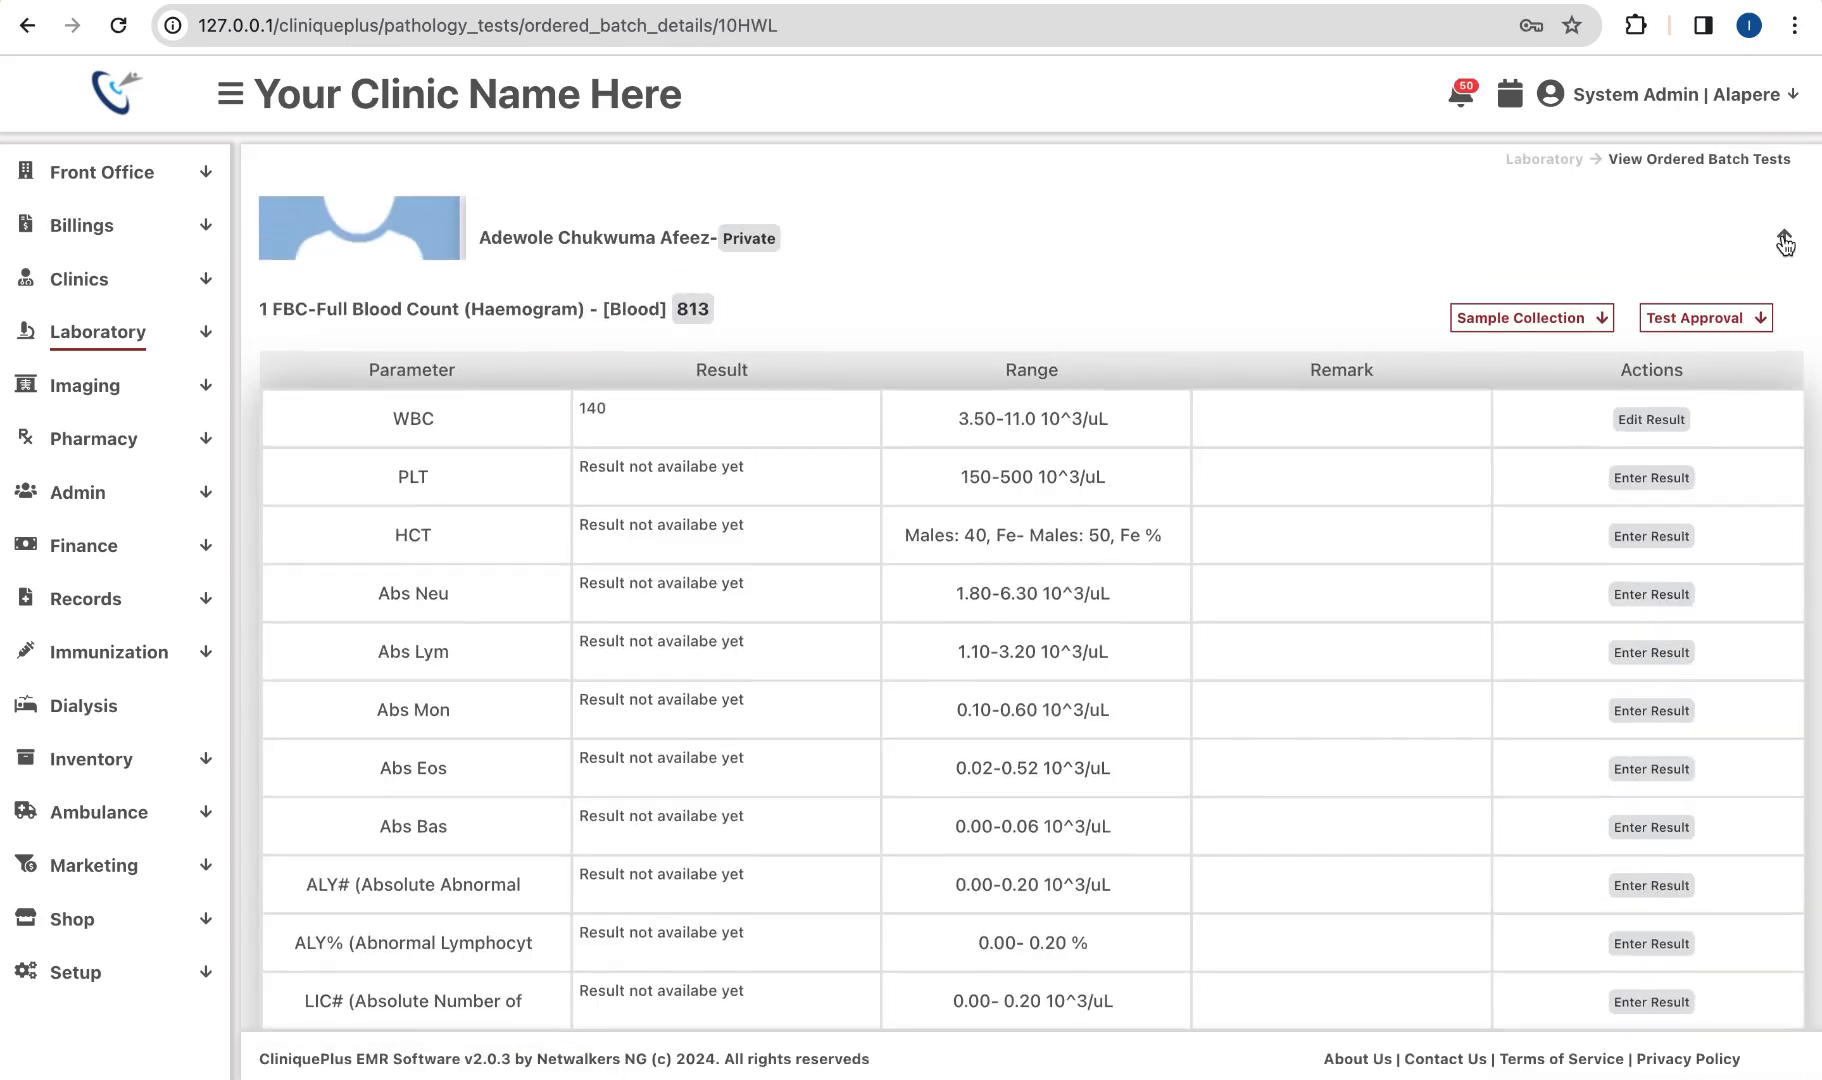
pyautogui.click(1785, 242)
pyautogui.click(1619, 357)
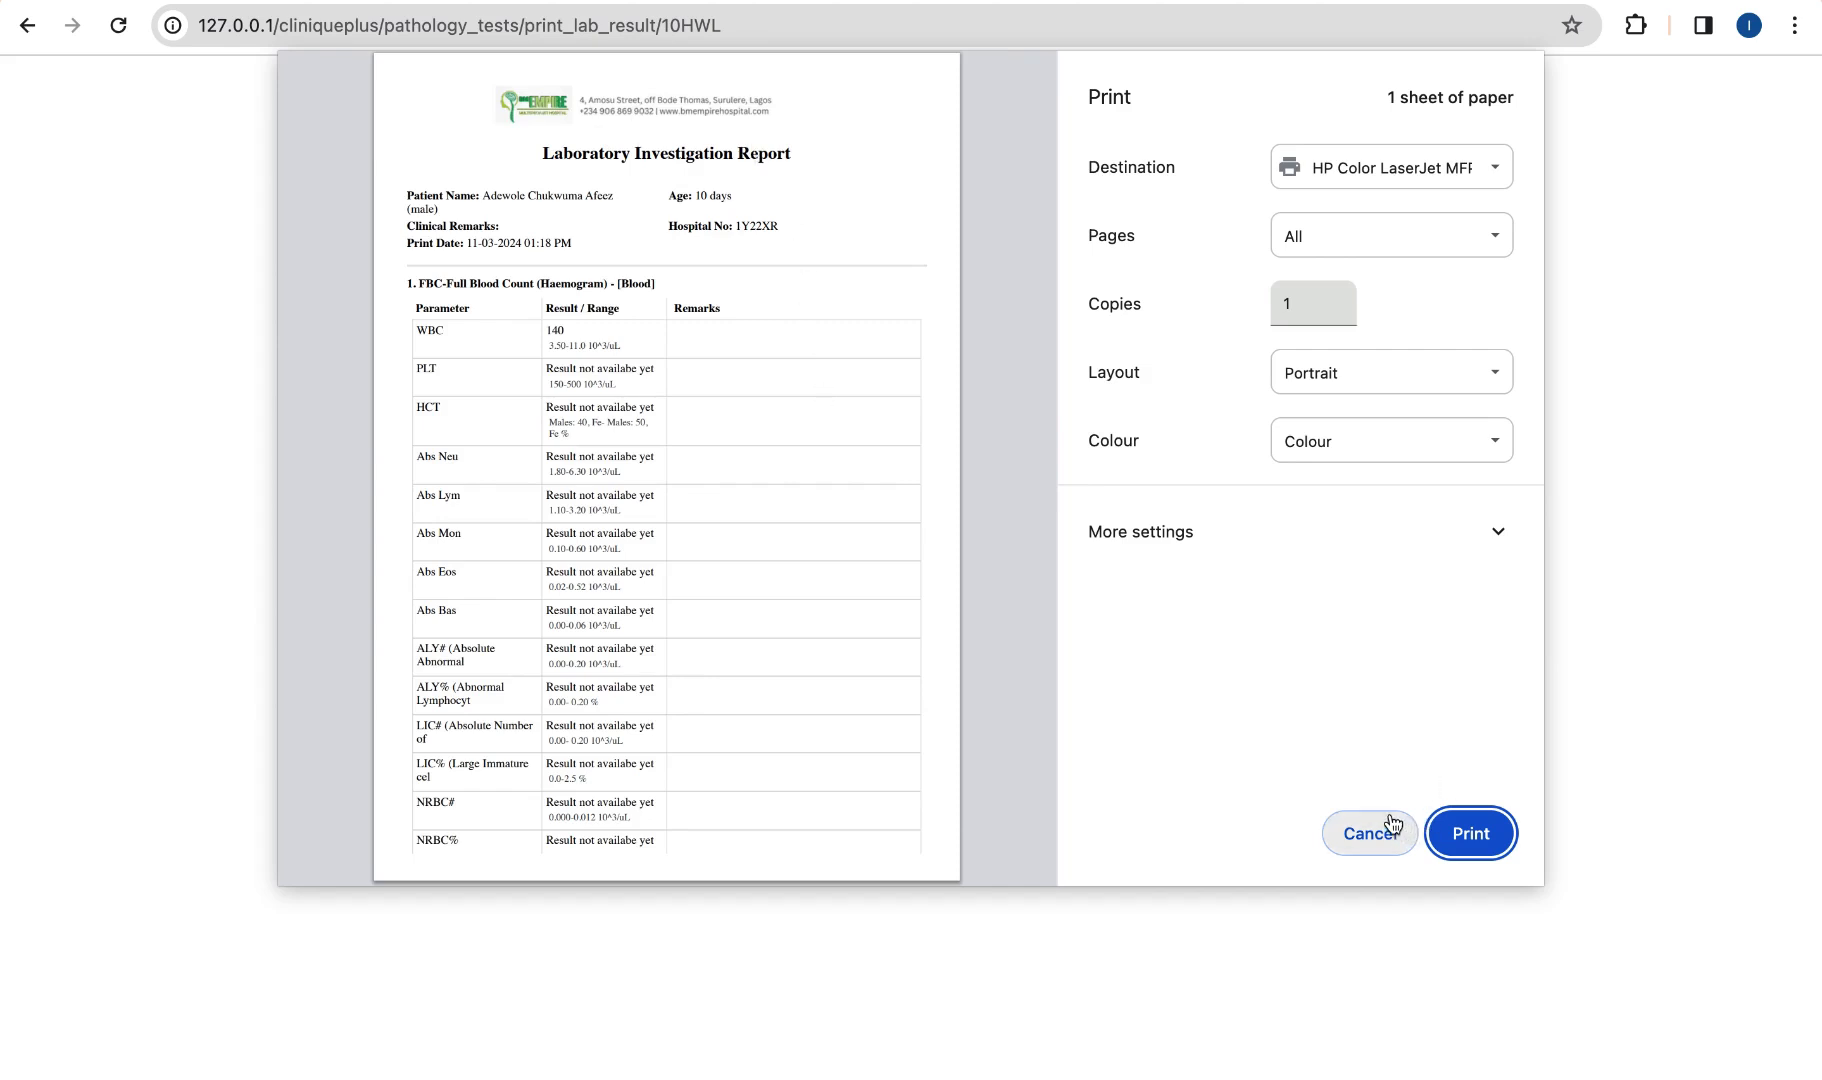
# Step: Cancel the print preview without printing and return to the 10HWL batch details page
pyautogui.scroll(-15, 596, 743)
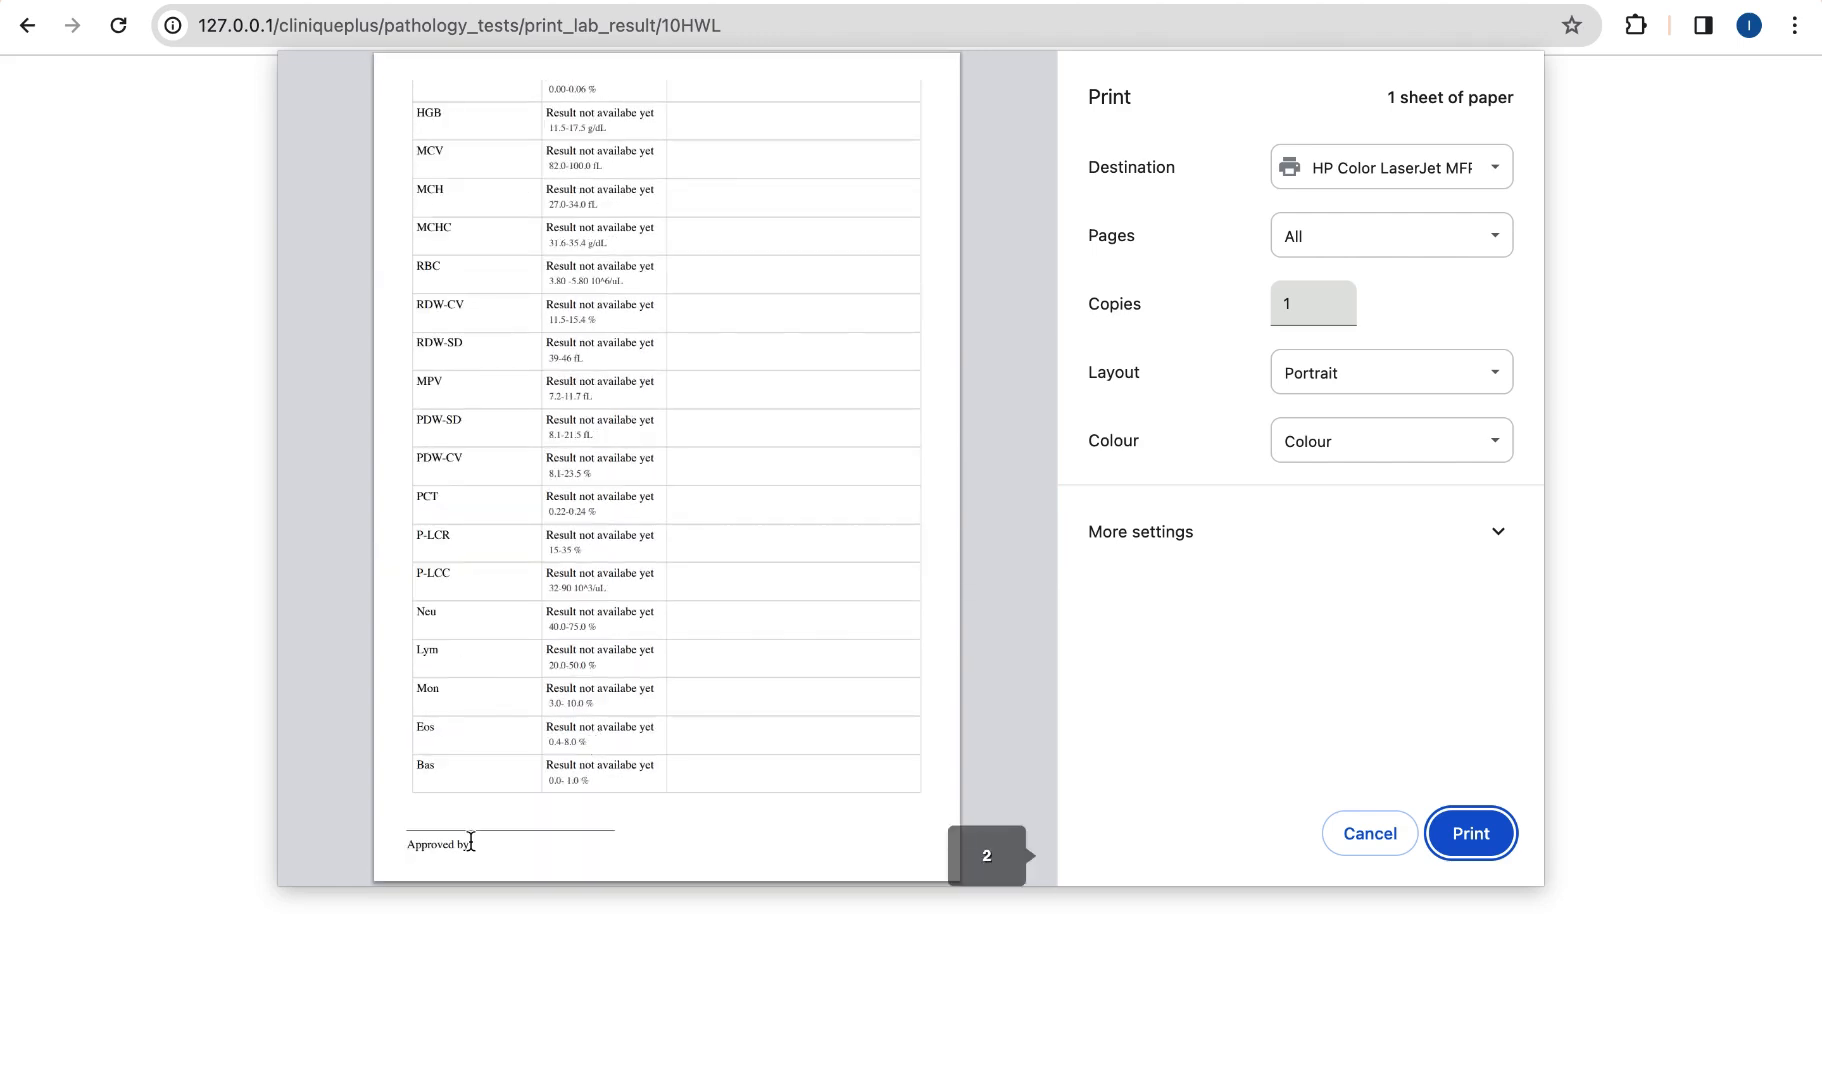
pyautogui.click(1372, 836)
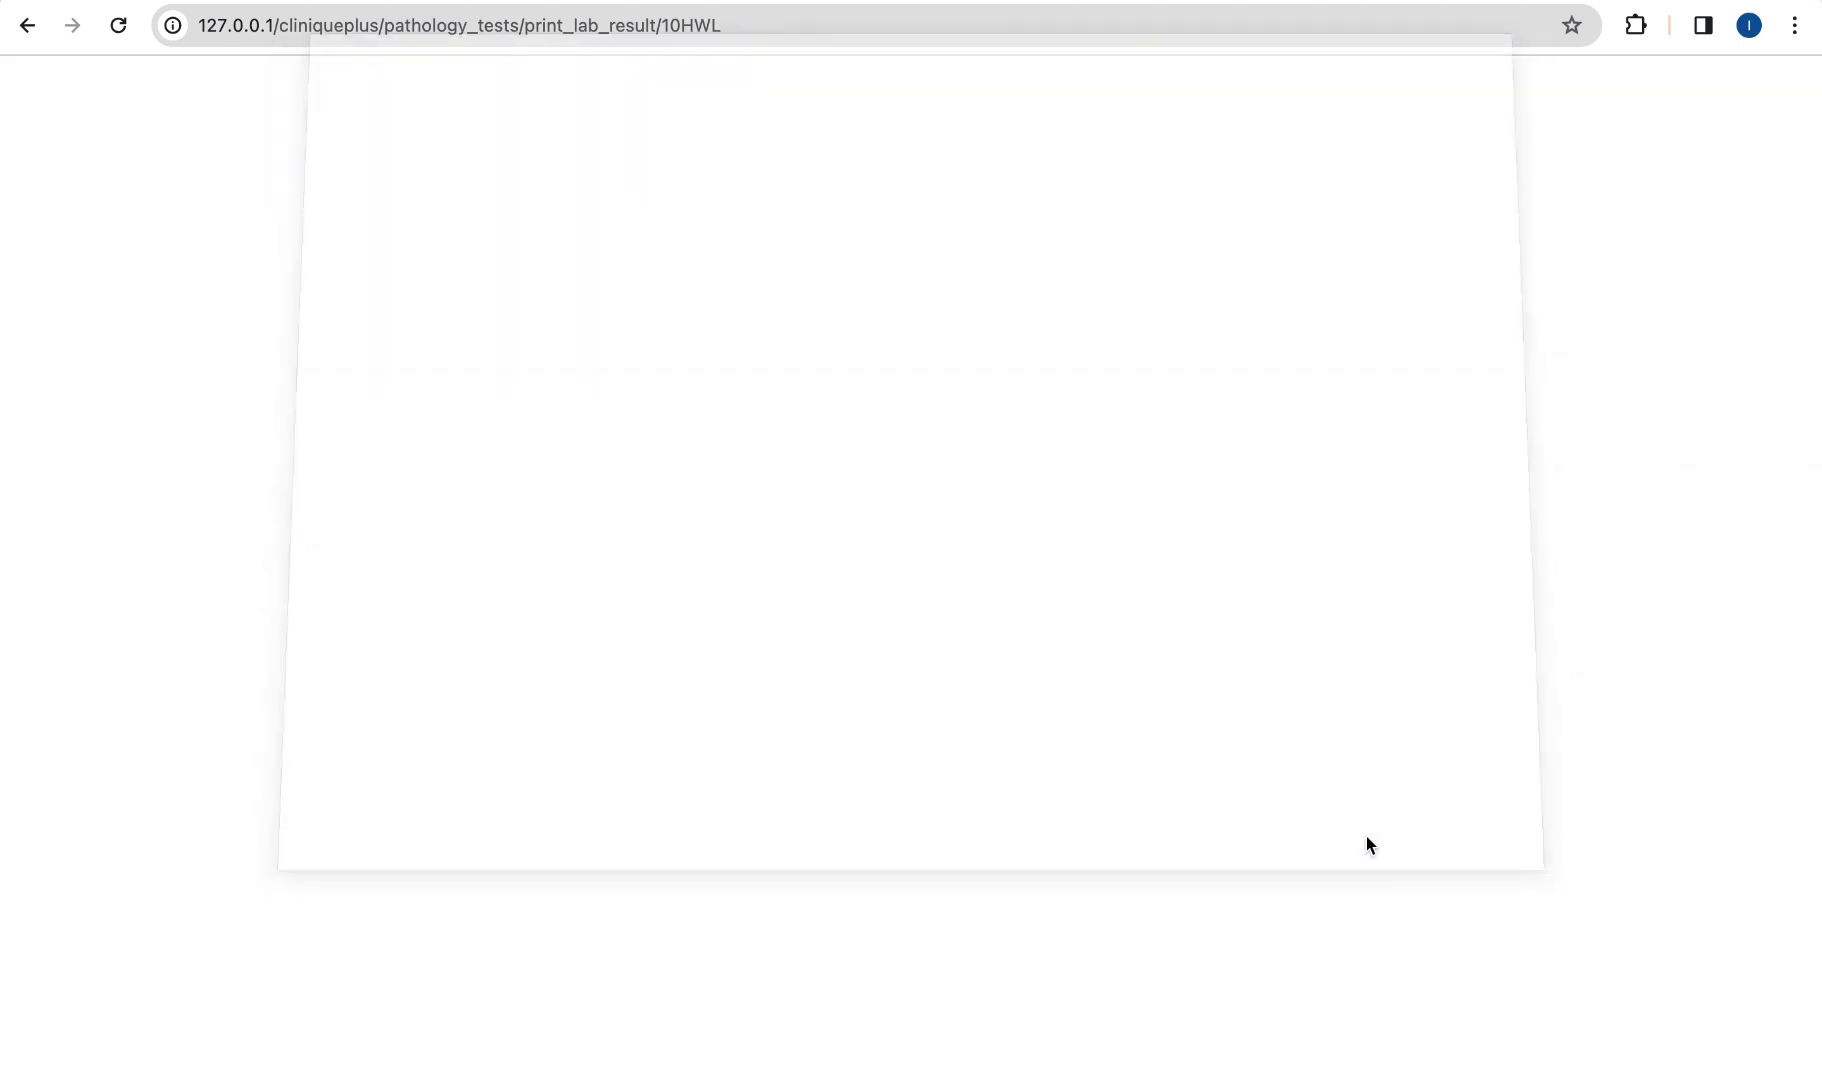
pyautogui.click(24, 38)
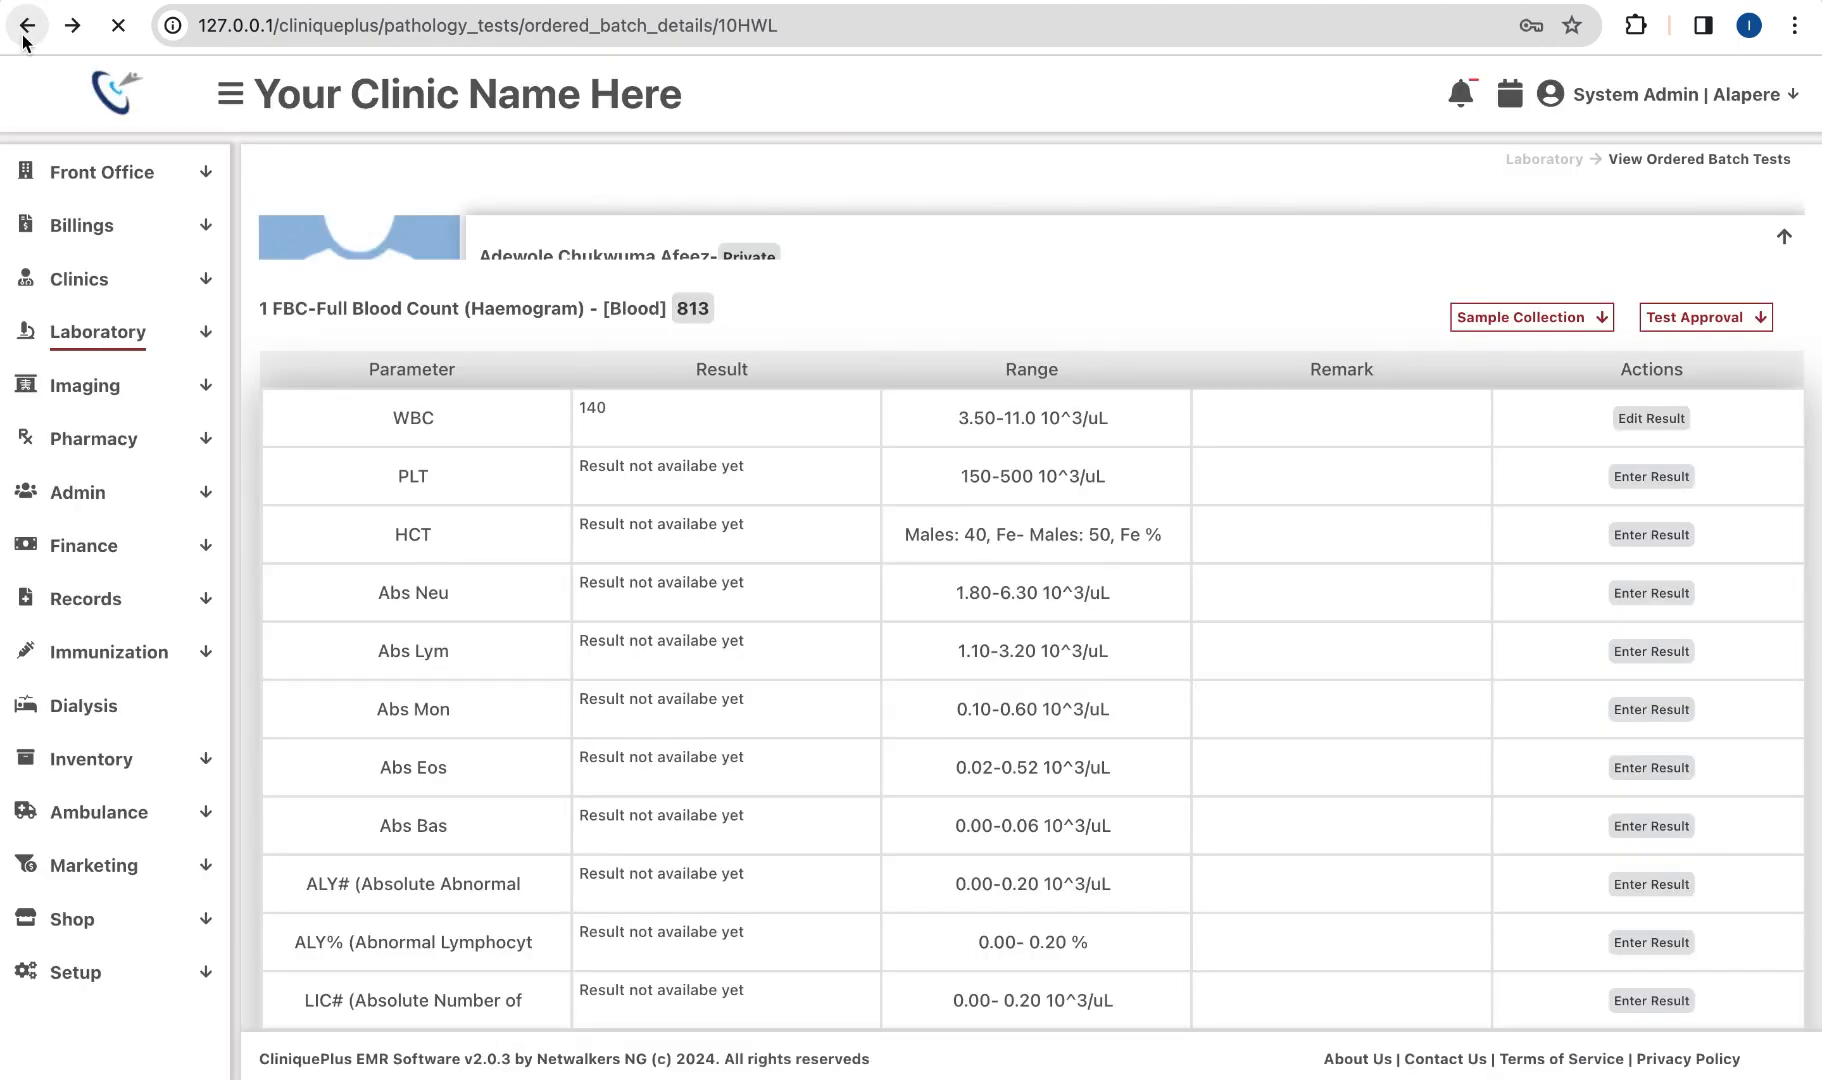
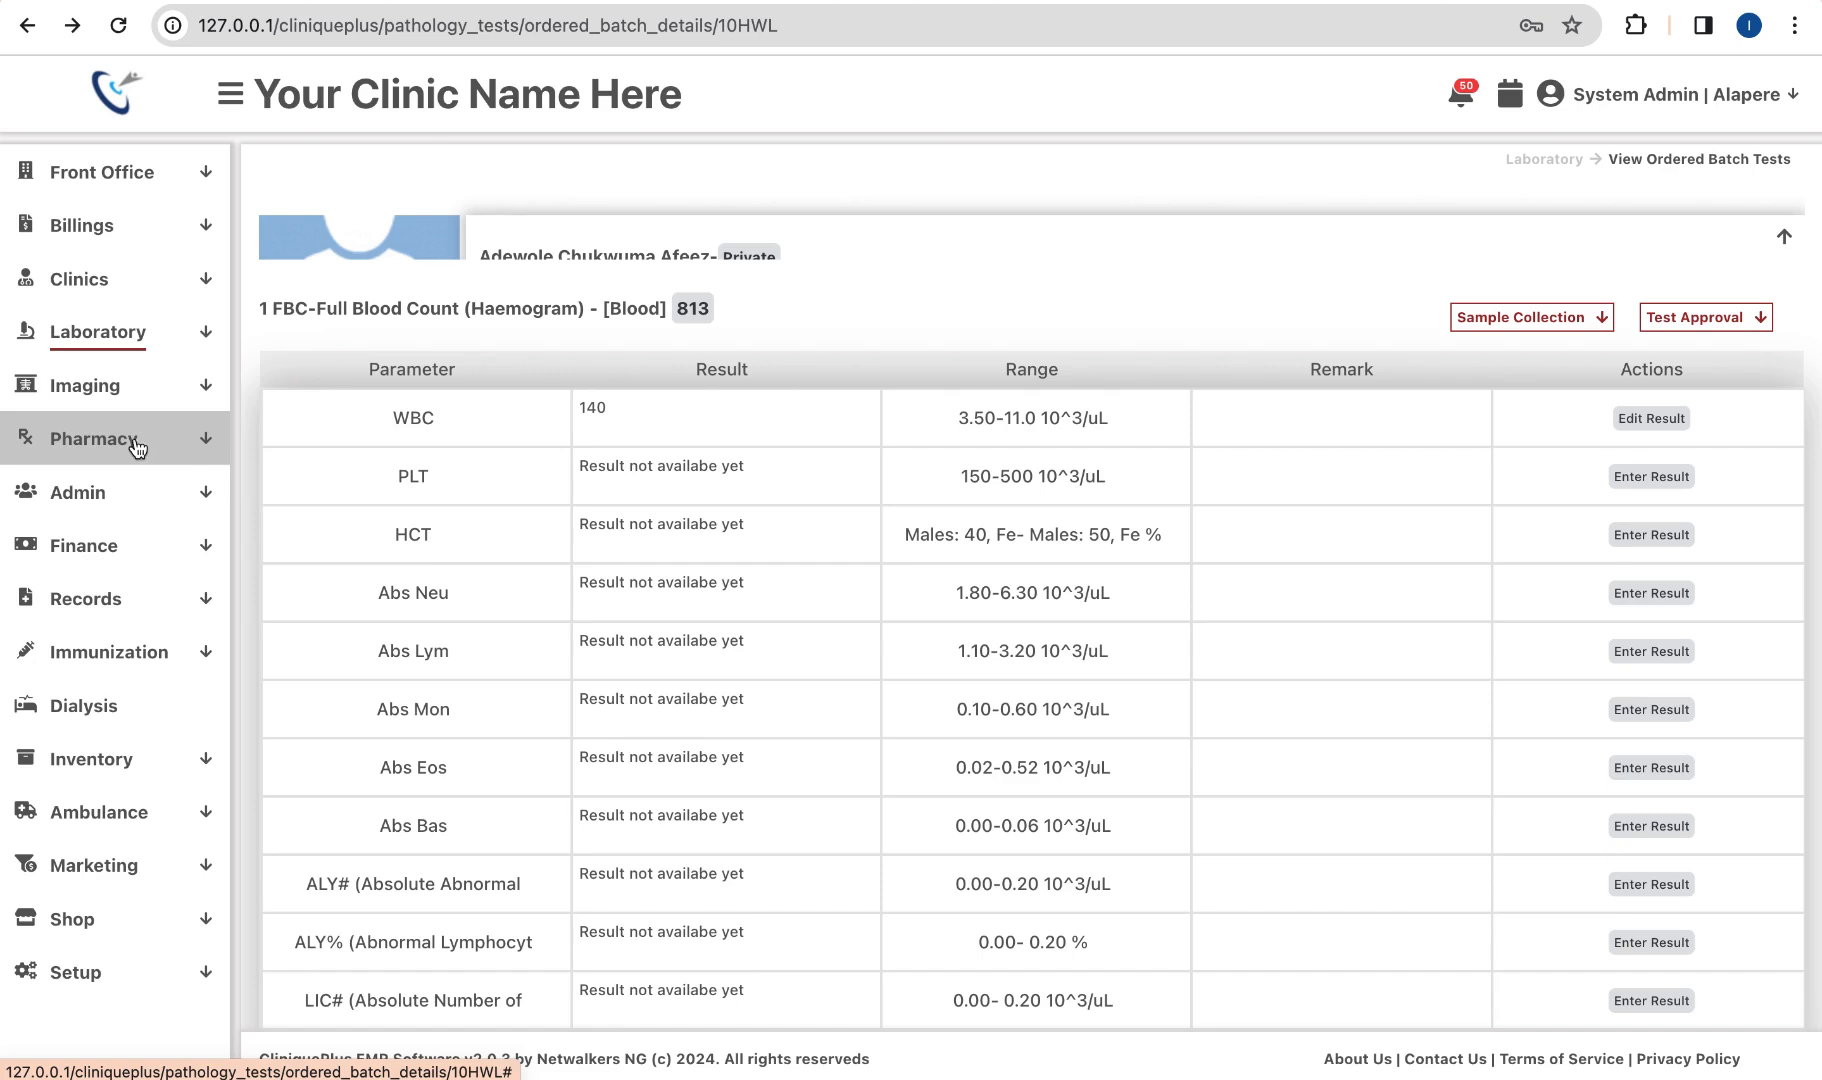
# Step: Open Pharmacy > Prescriptions, check the 2024-03-11 OPD prescription's details, and return to the list
pyautogui.scroll(2, 136, 448)
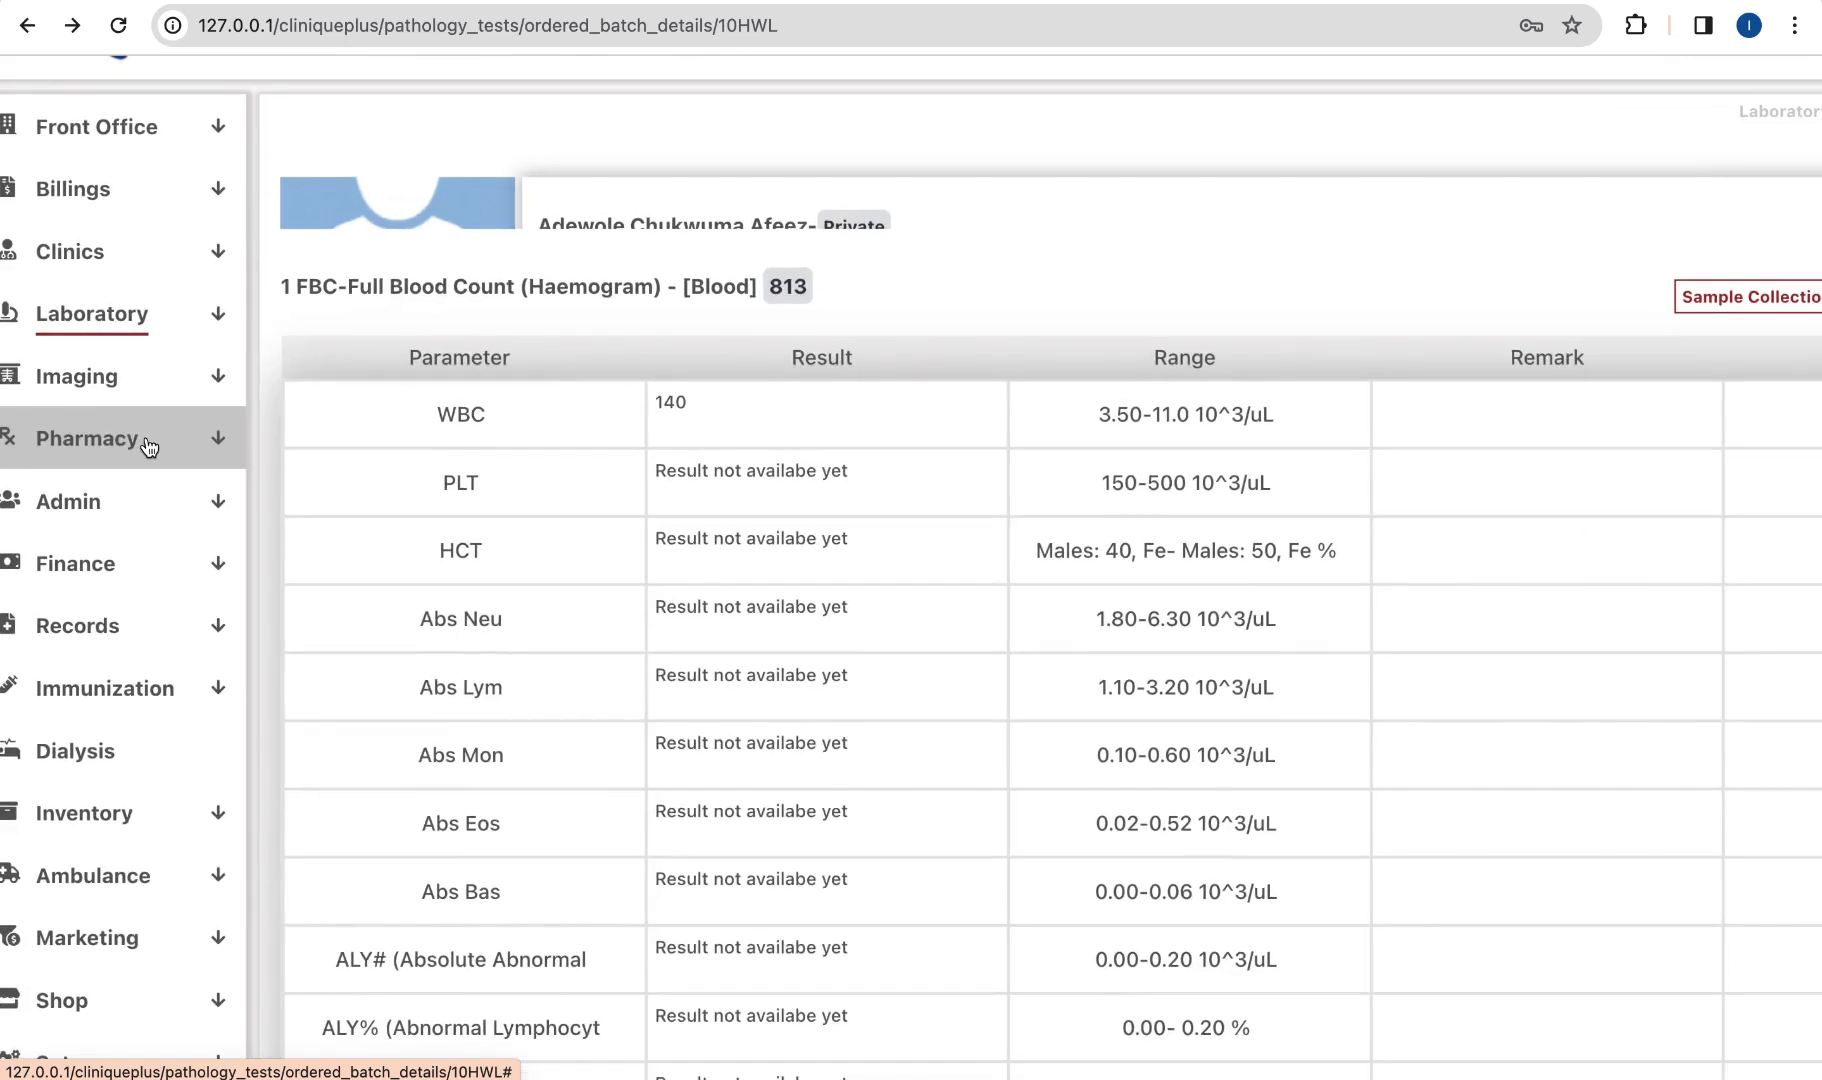
pyautogui.click(148, 446)
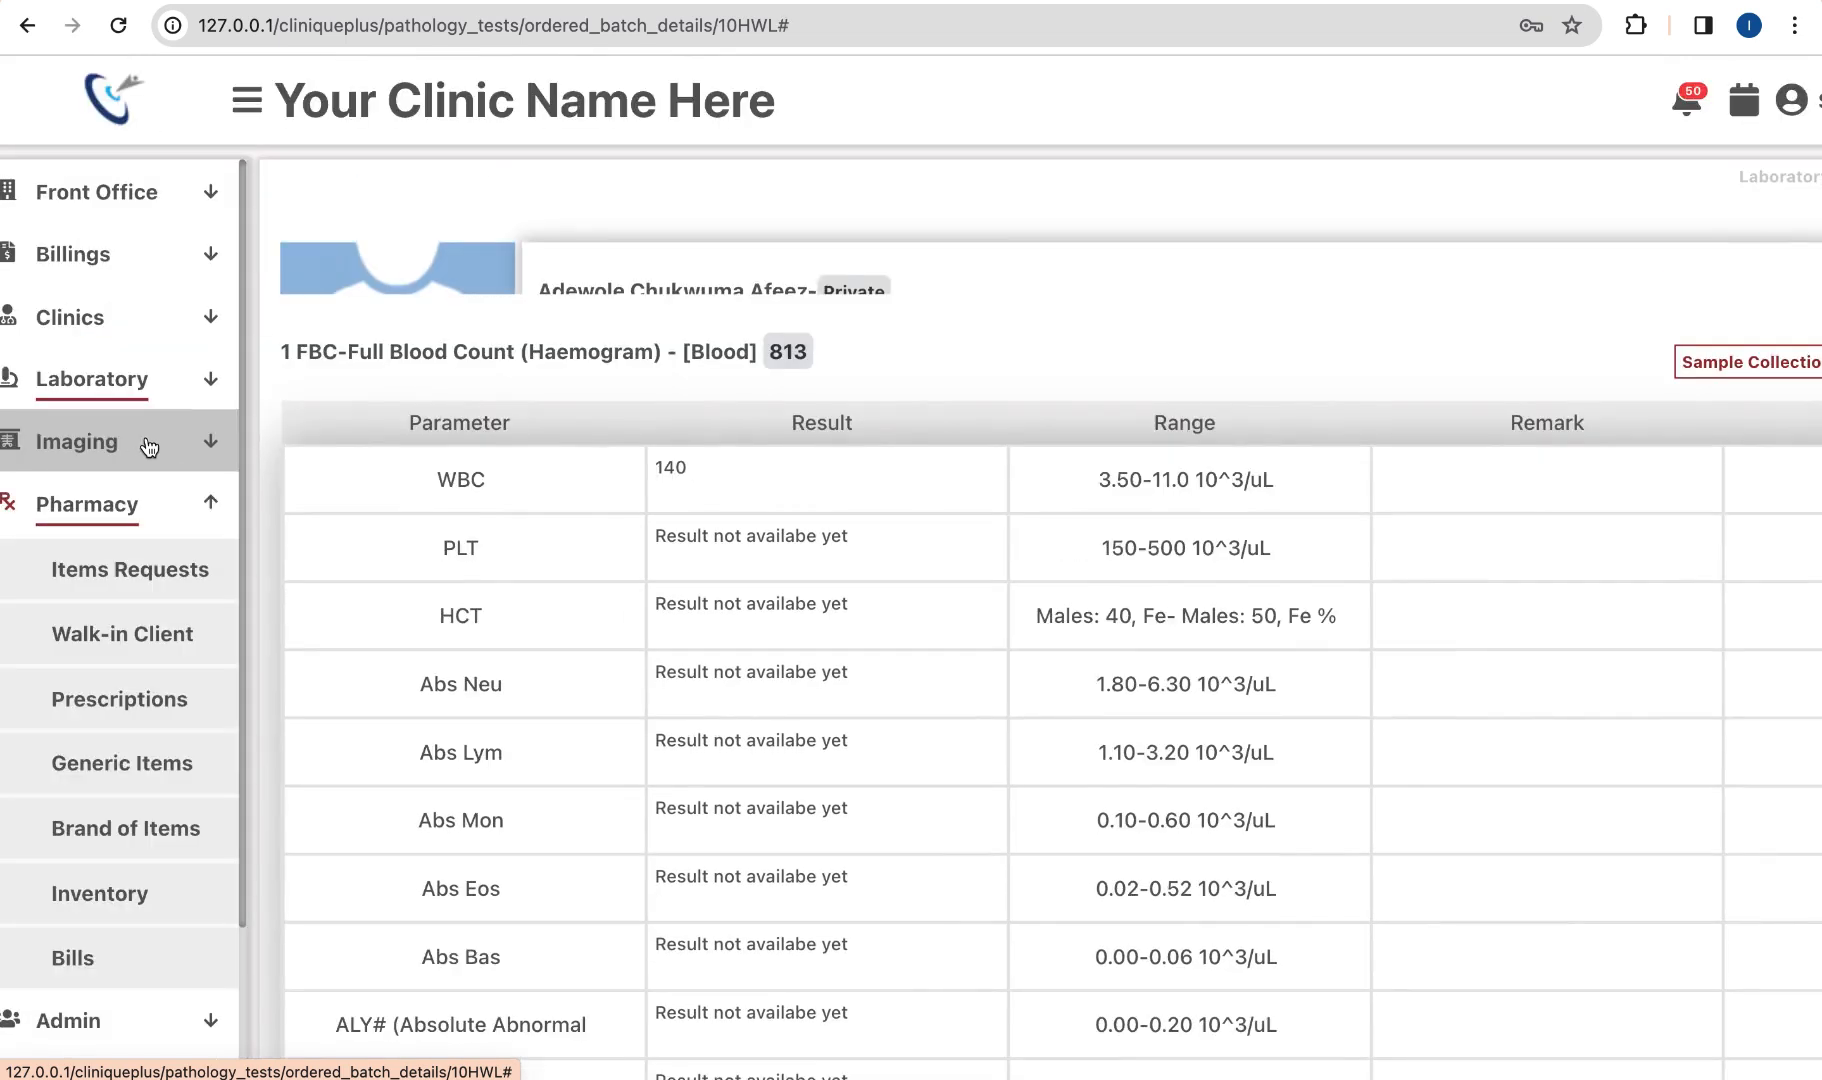
pyautogui.click(140, 690)
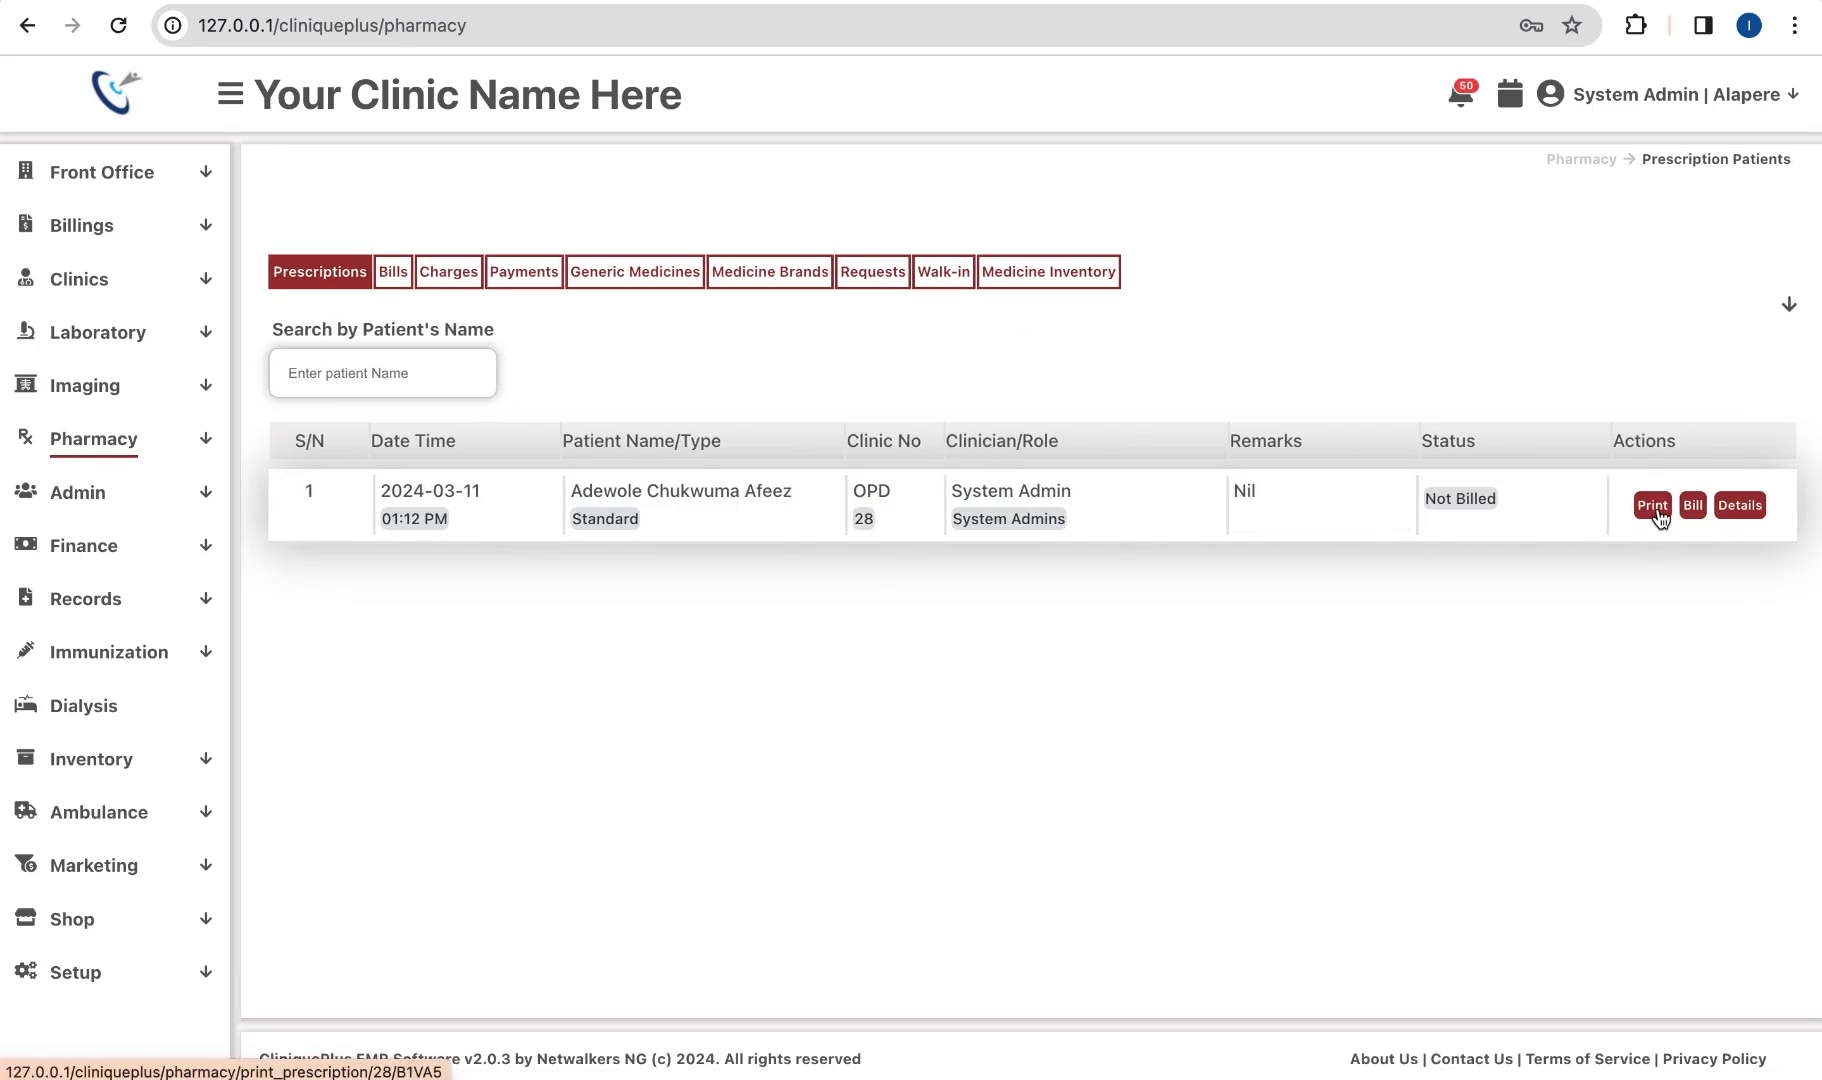
pyautogui.click(1740, 508)
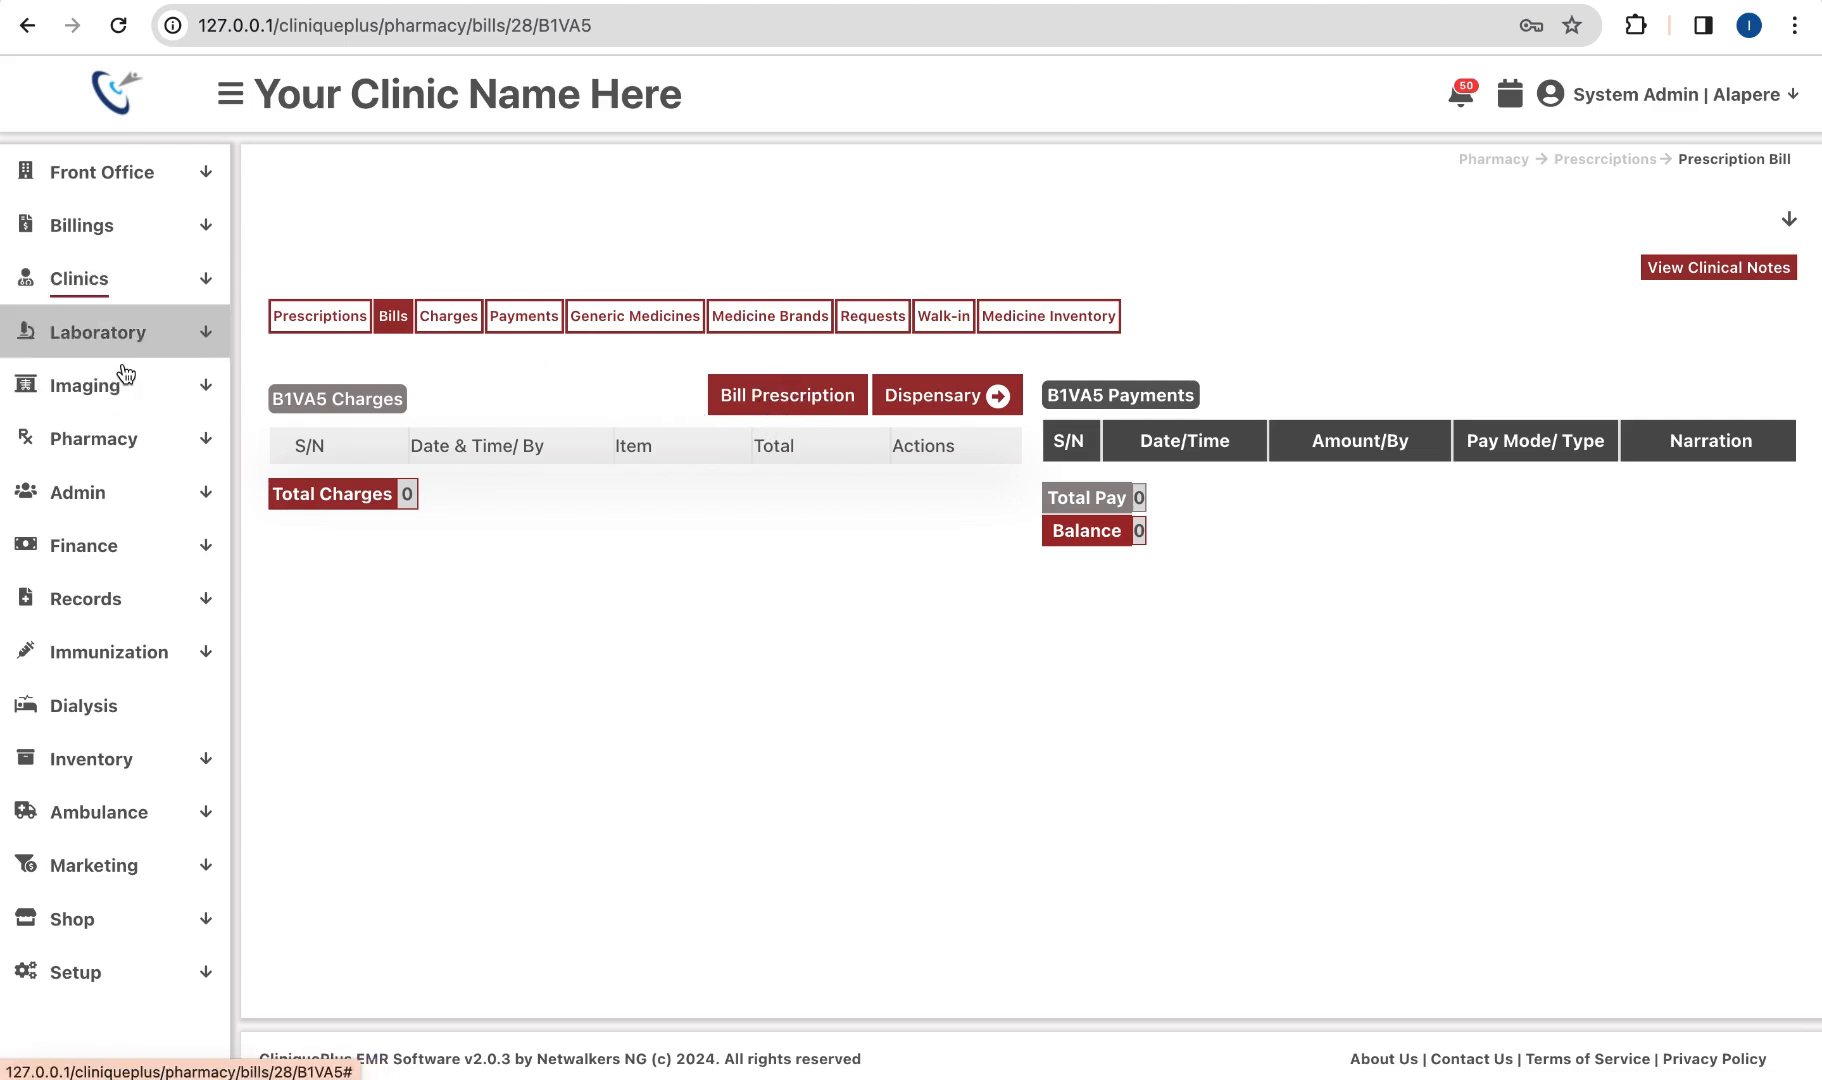
pyautogui.click(30, 32)
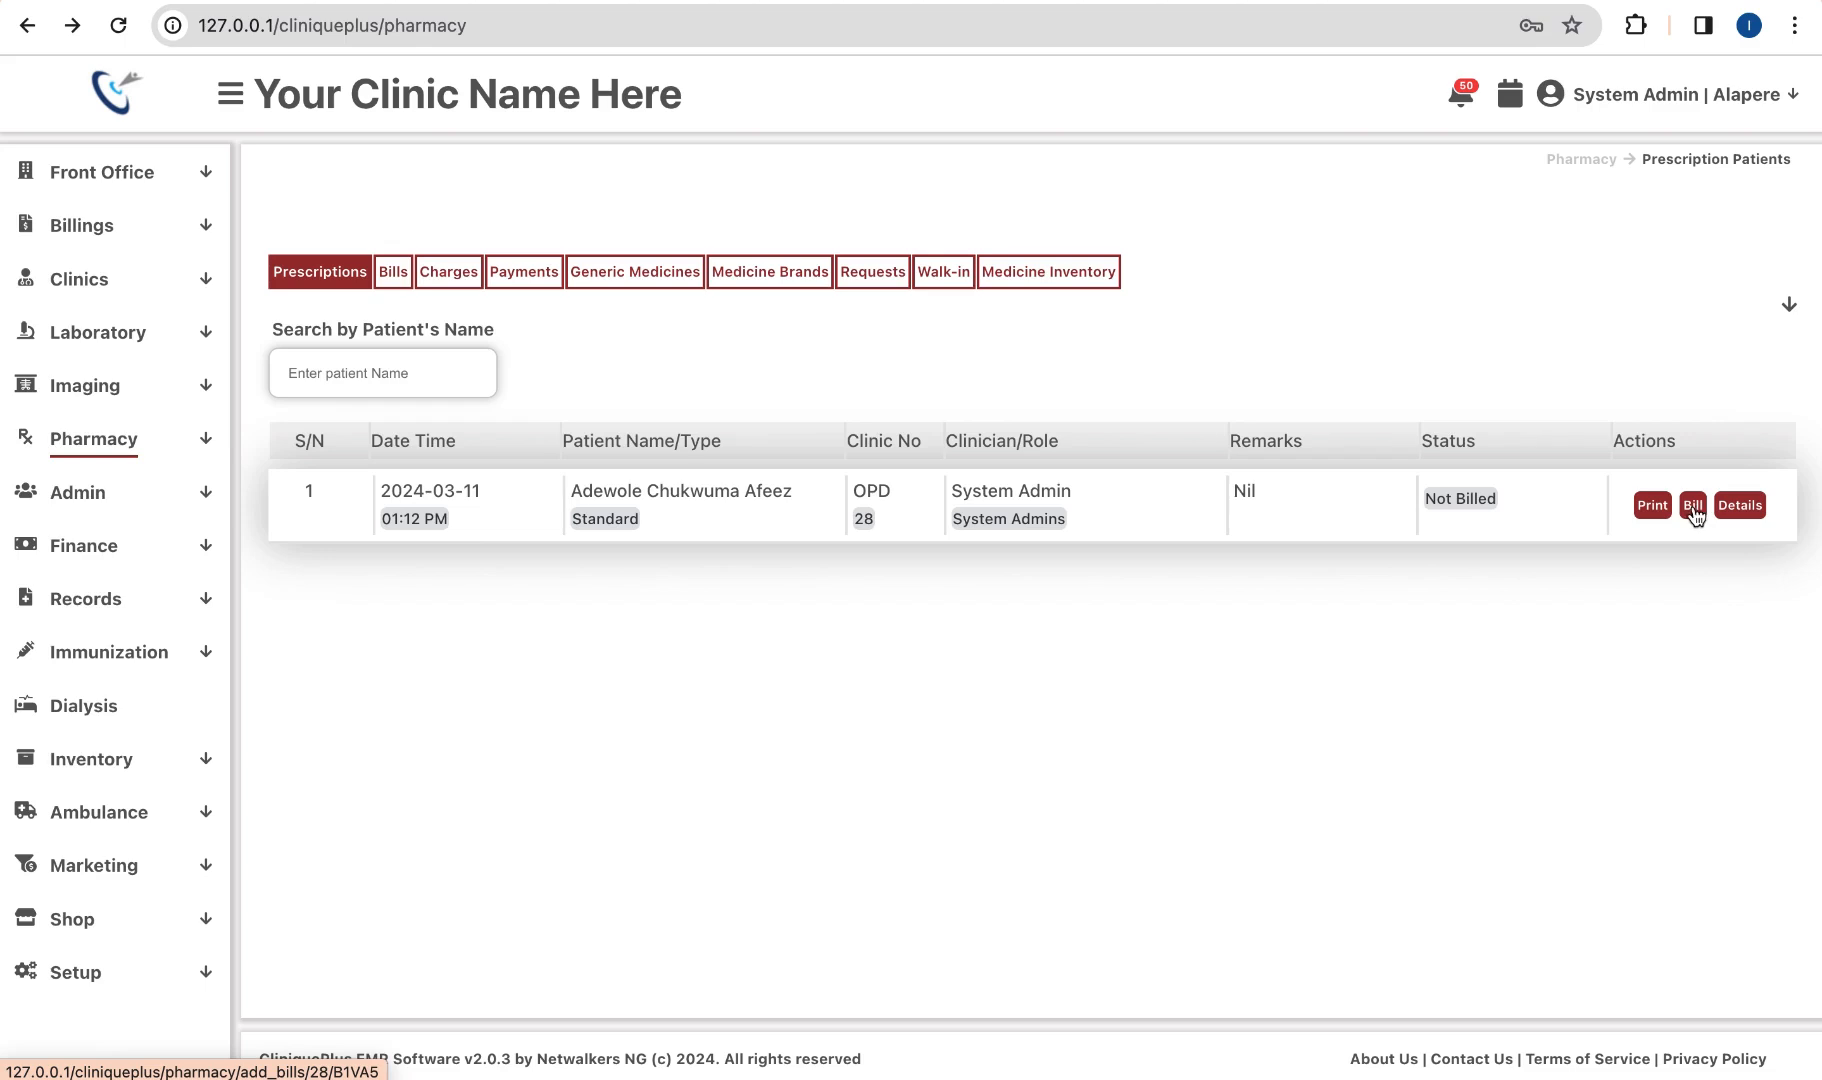
# Step: Start billing the prescription and add the P Alazin Artemeter + Lumefantrin 20/120 drug to the charges
pyautogui.click(1694, 515)
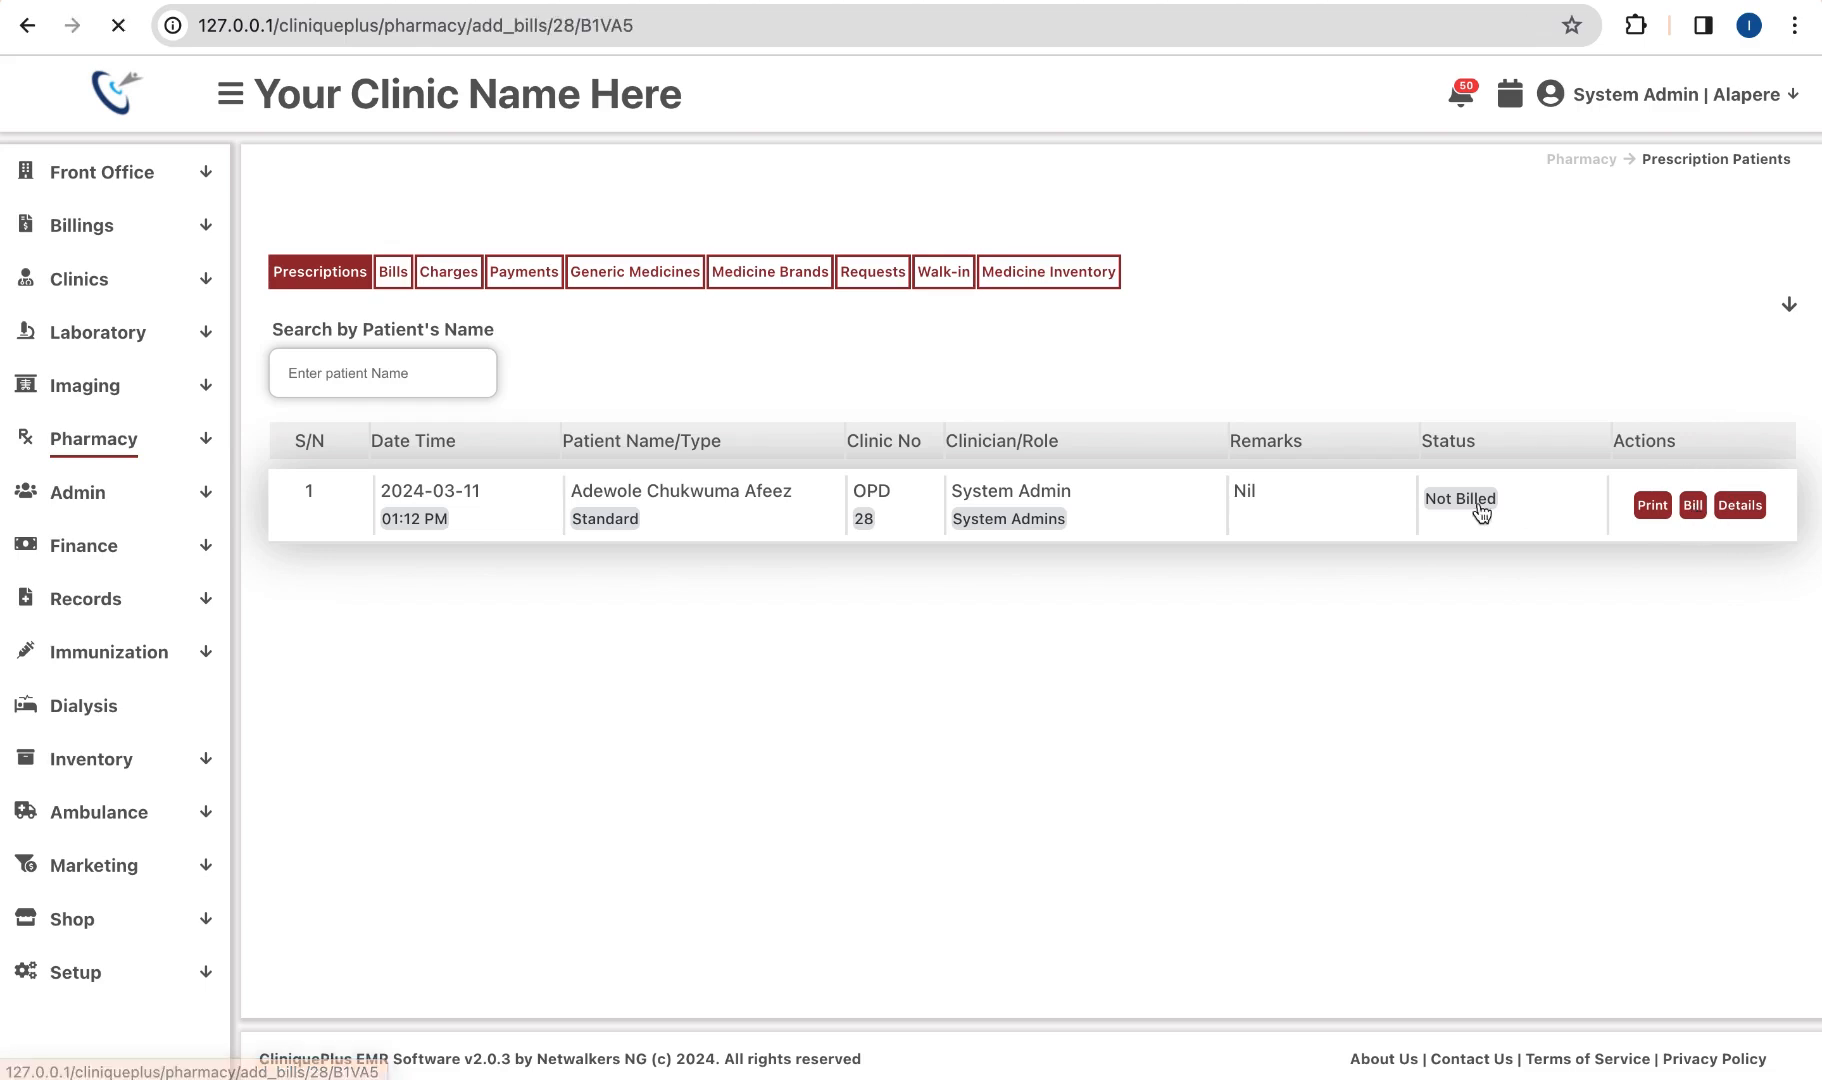
pyautogui.scroll(-1, 980, 556)
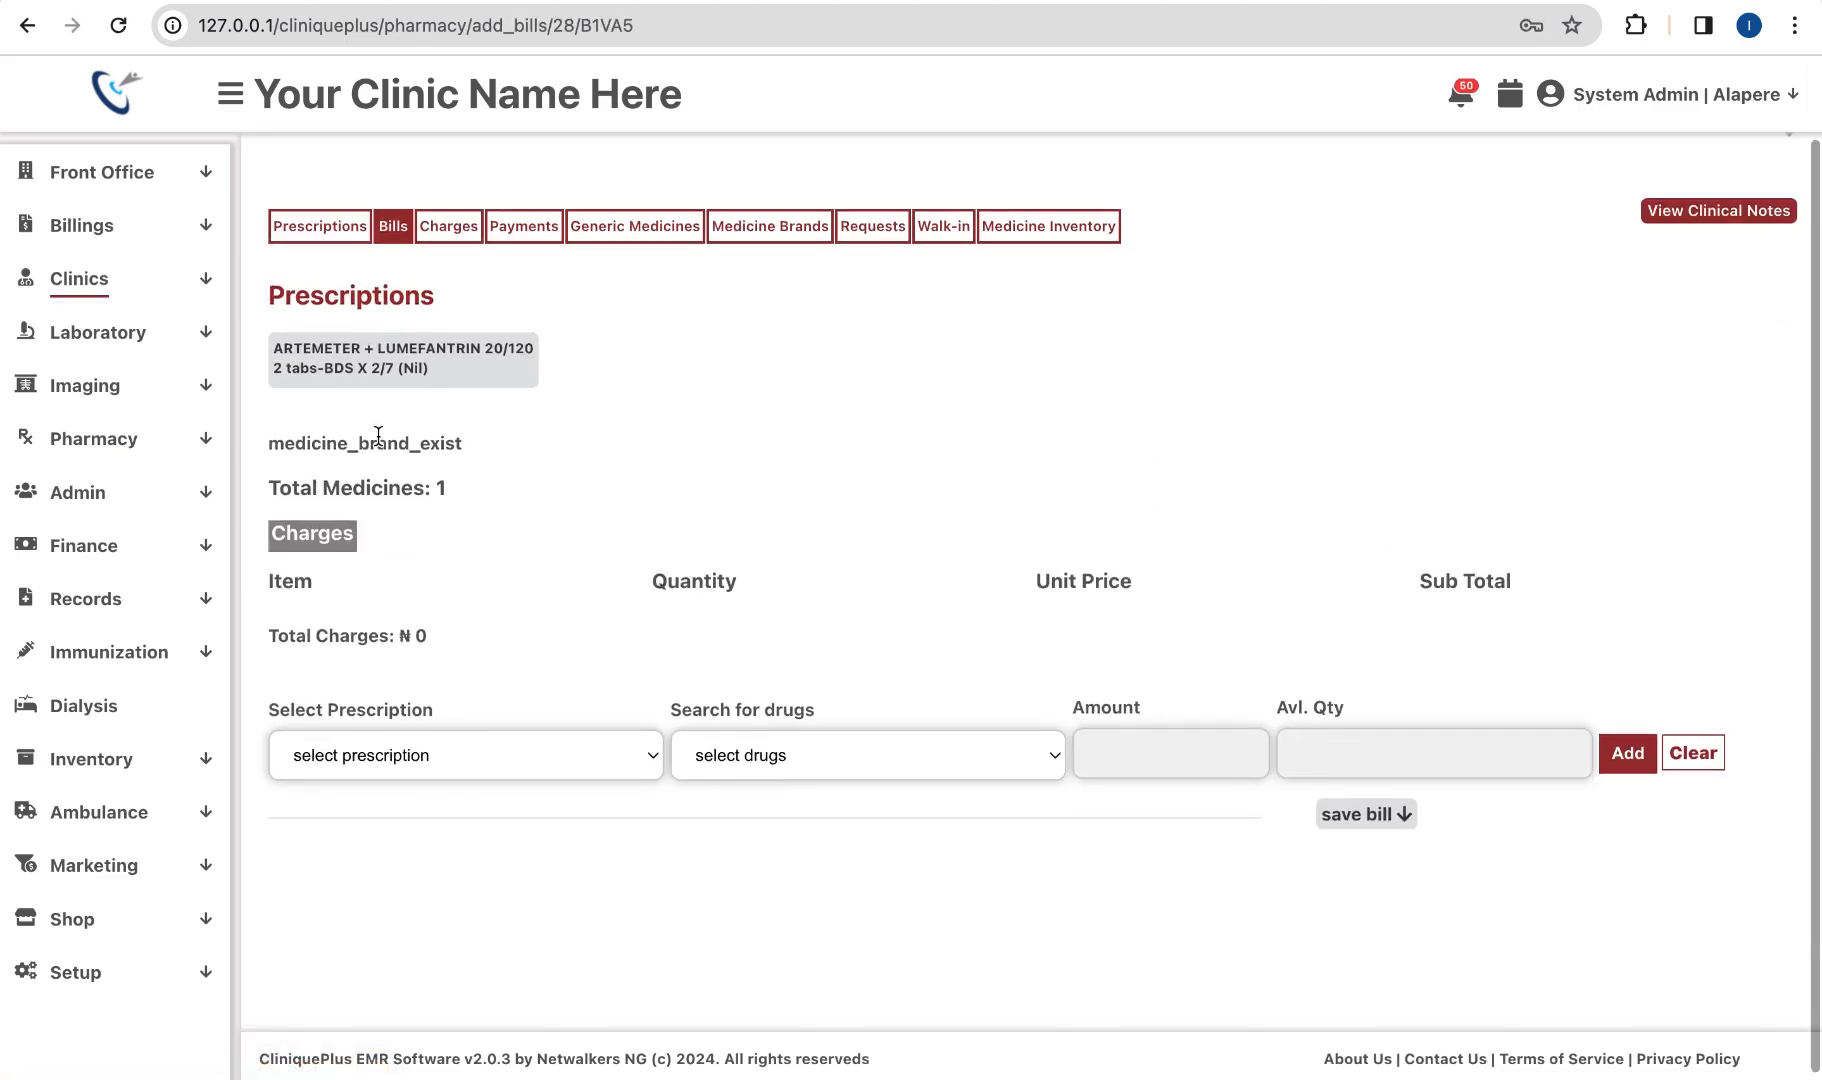
pyautogui.click(530, 756)
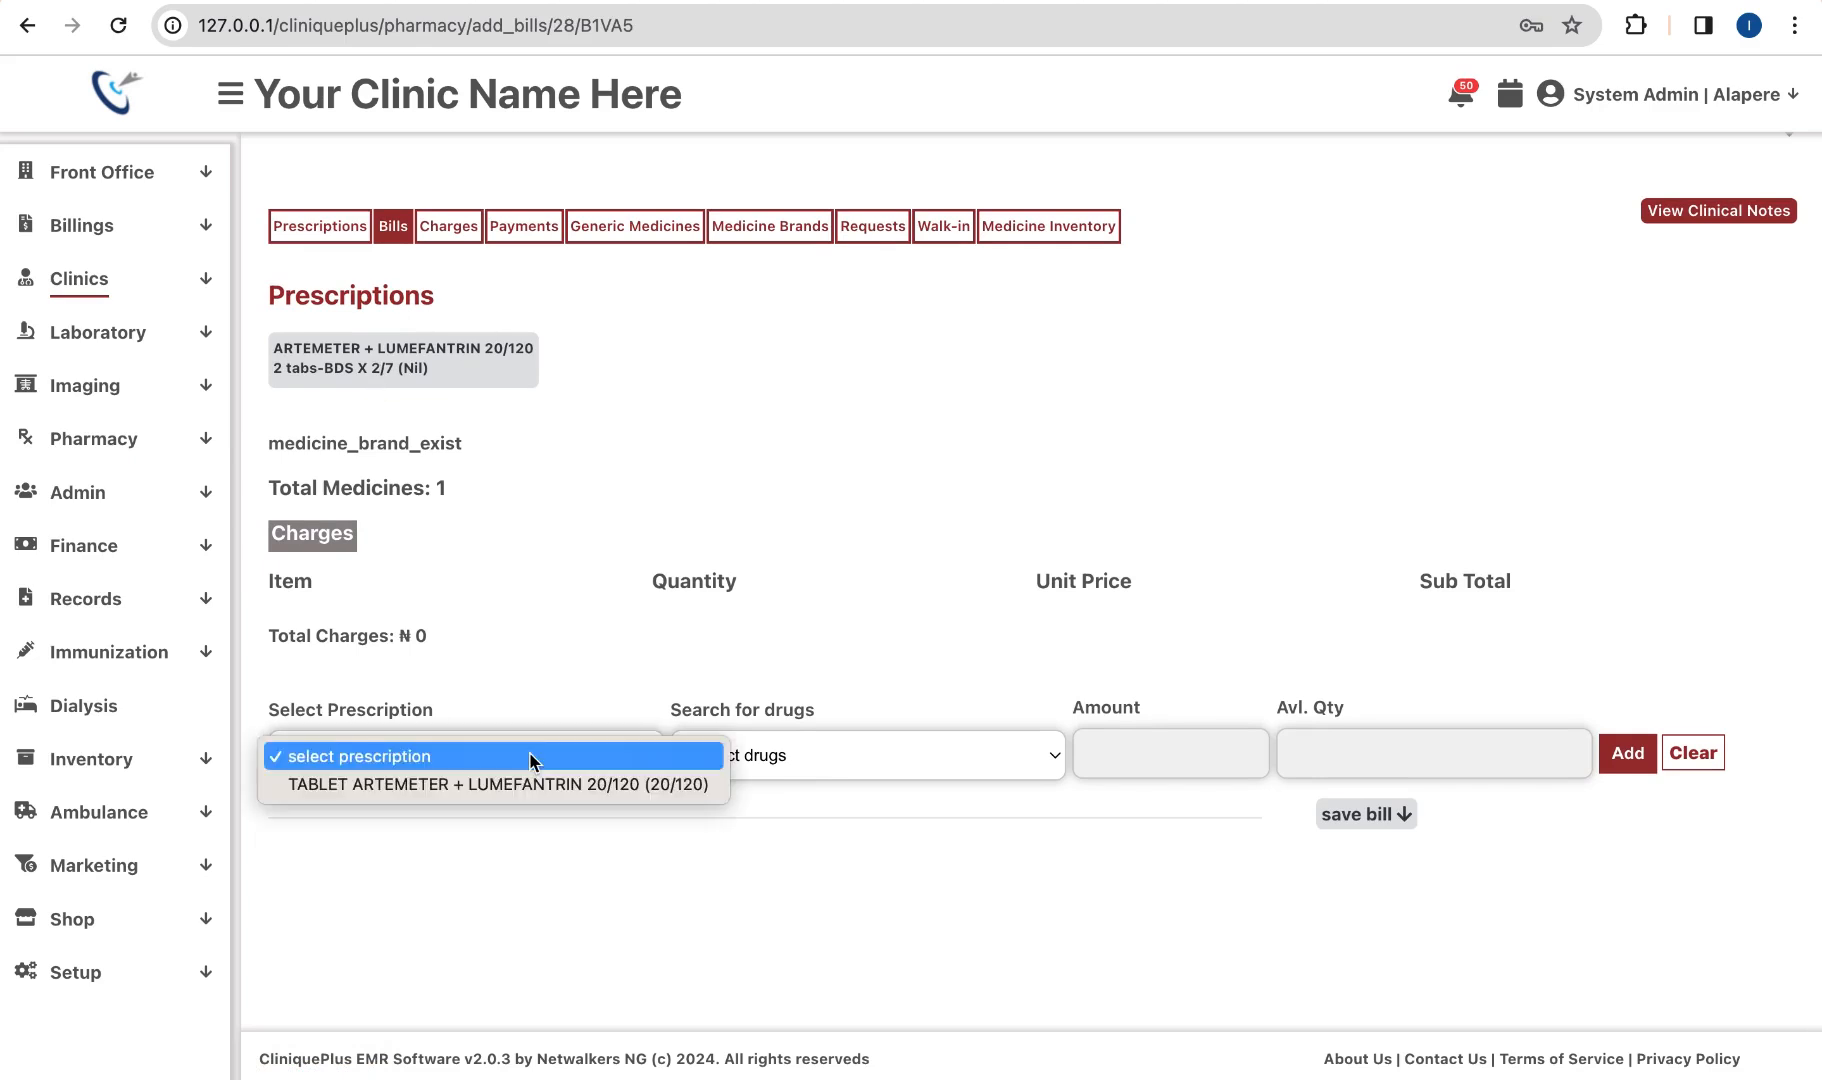
pyautogui.click(494, 787)
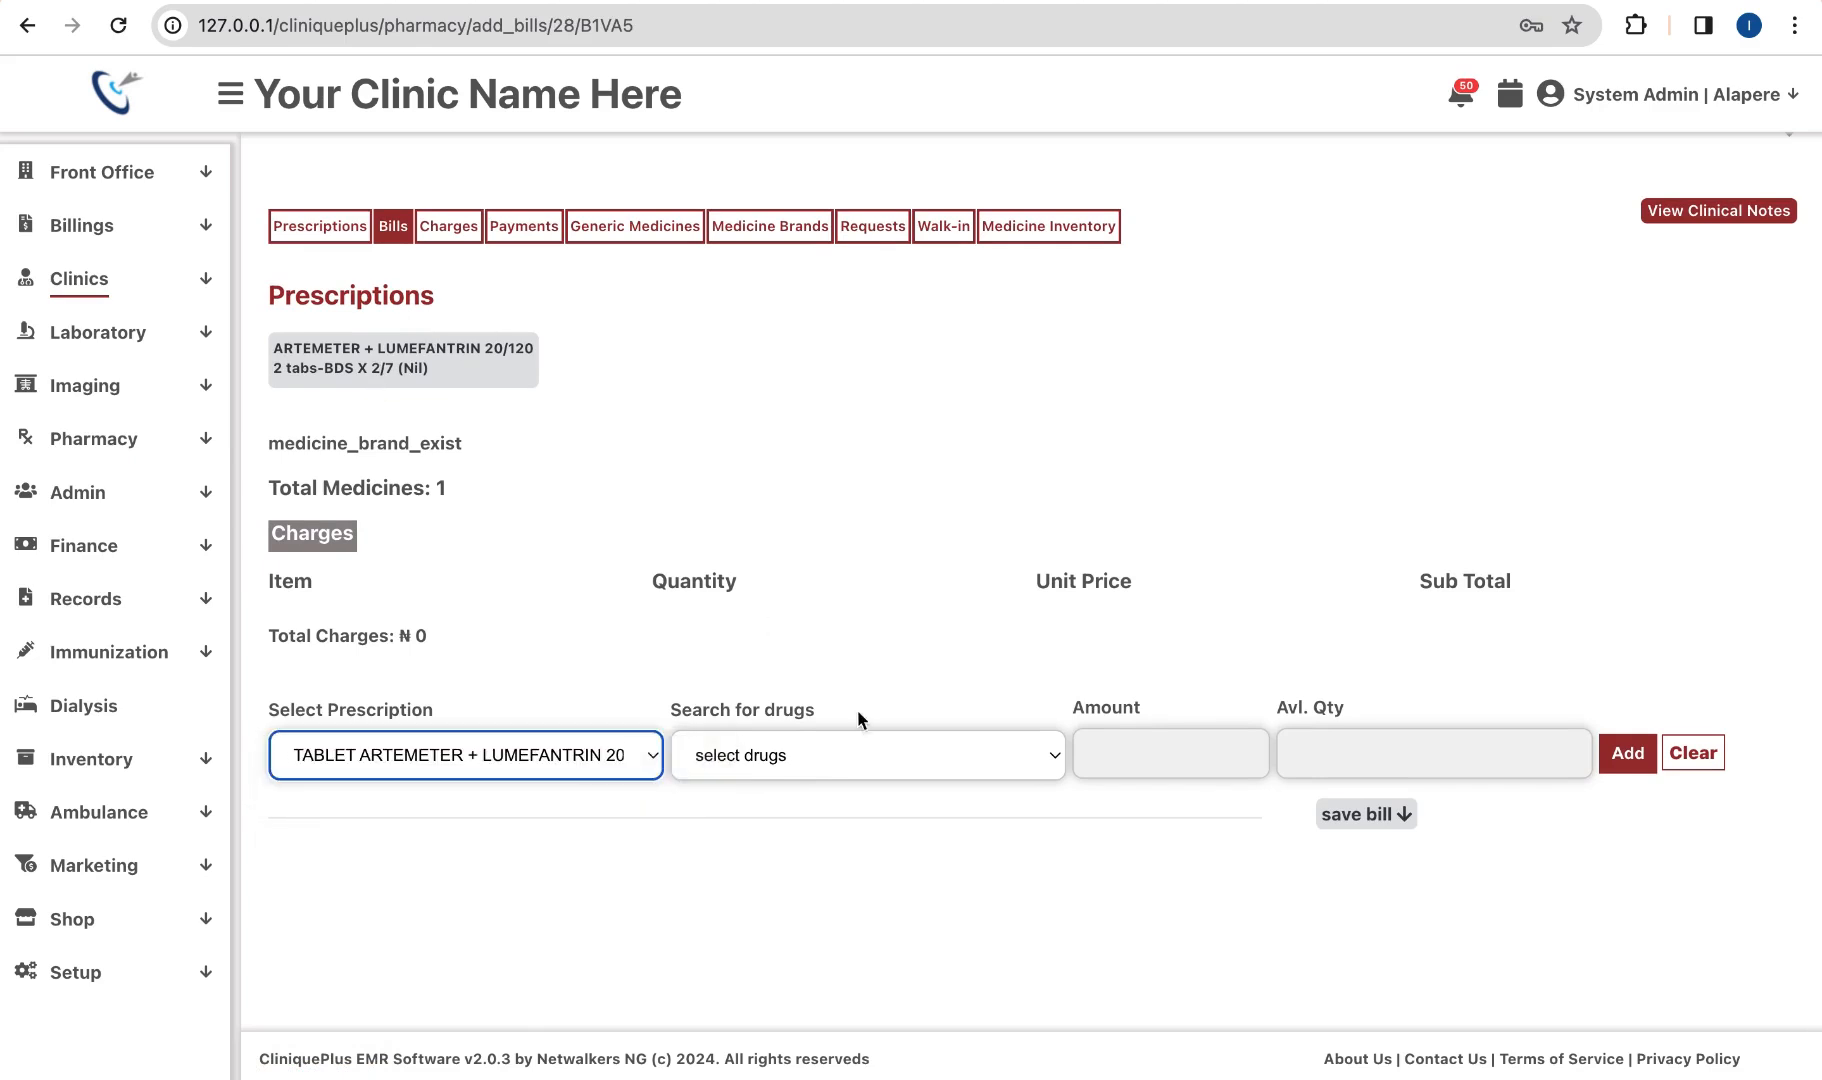
pyautogui.click(824, 752)
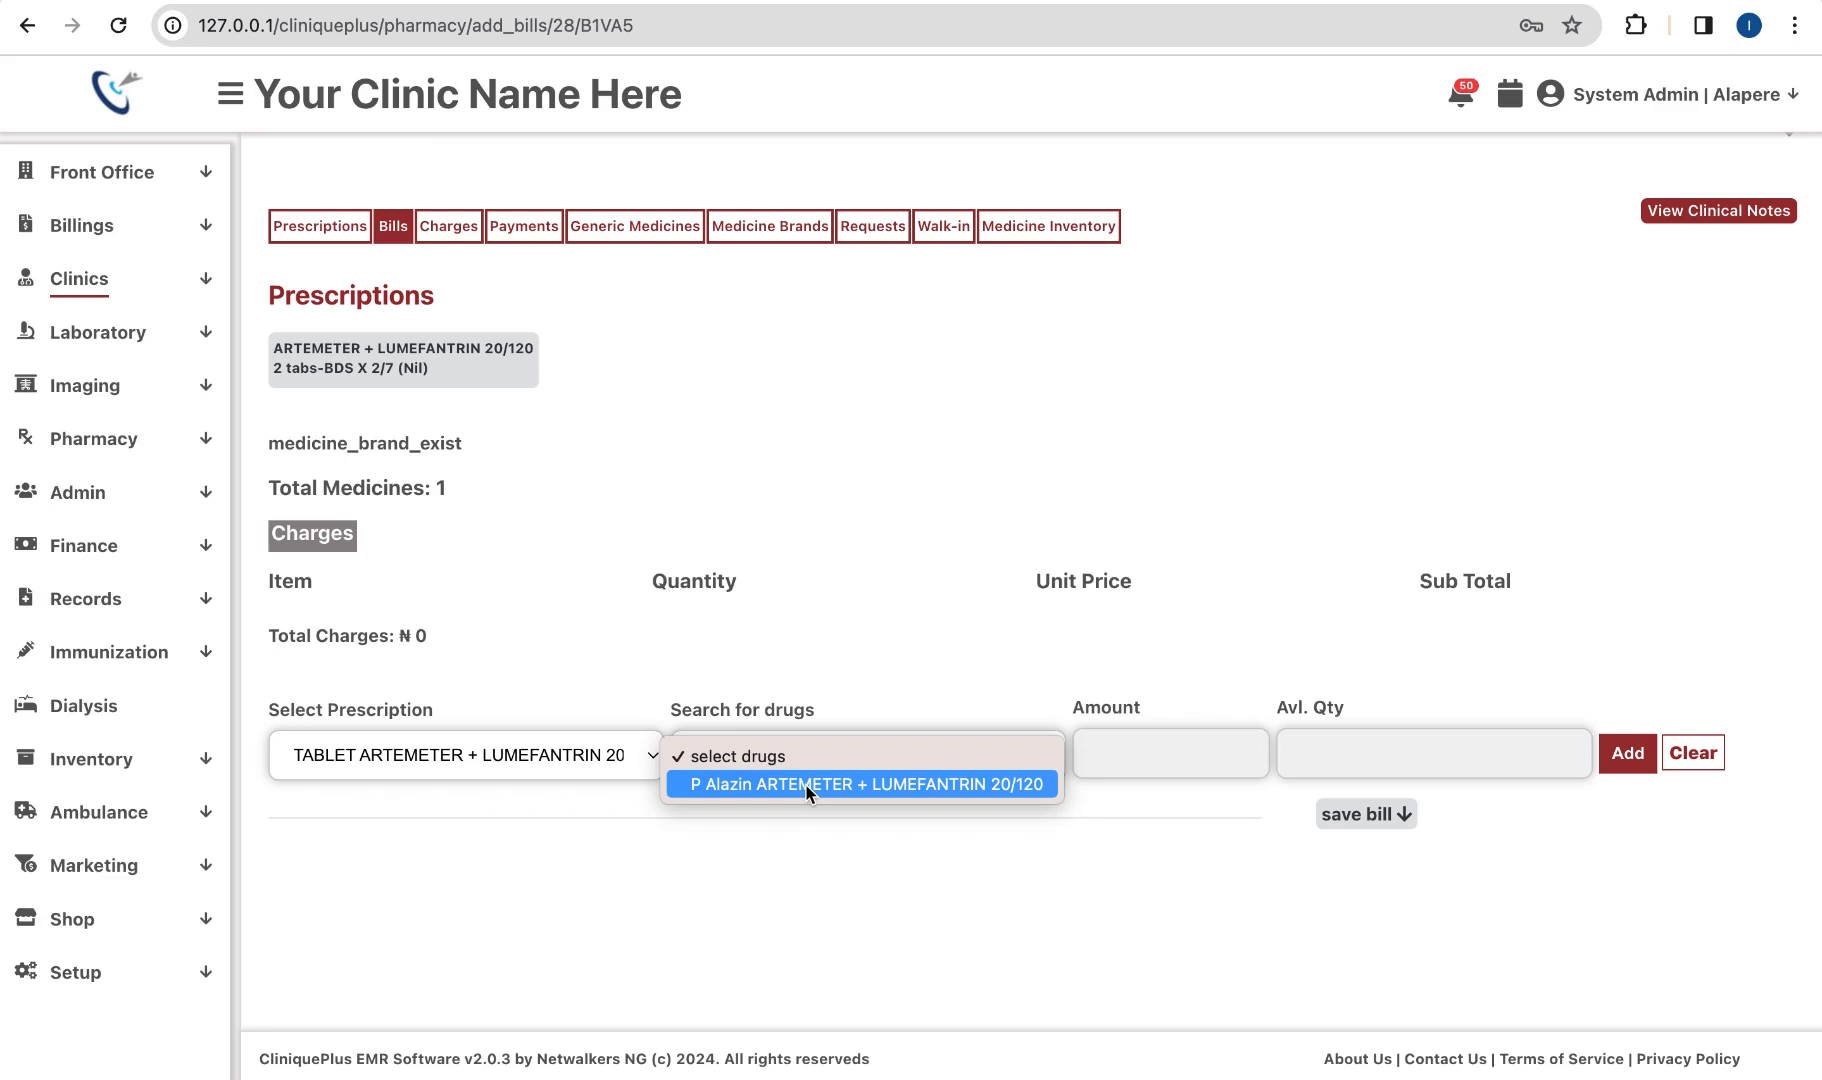
pyautogui.click(806, 785)
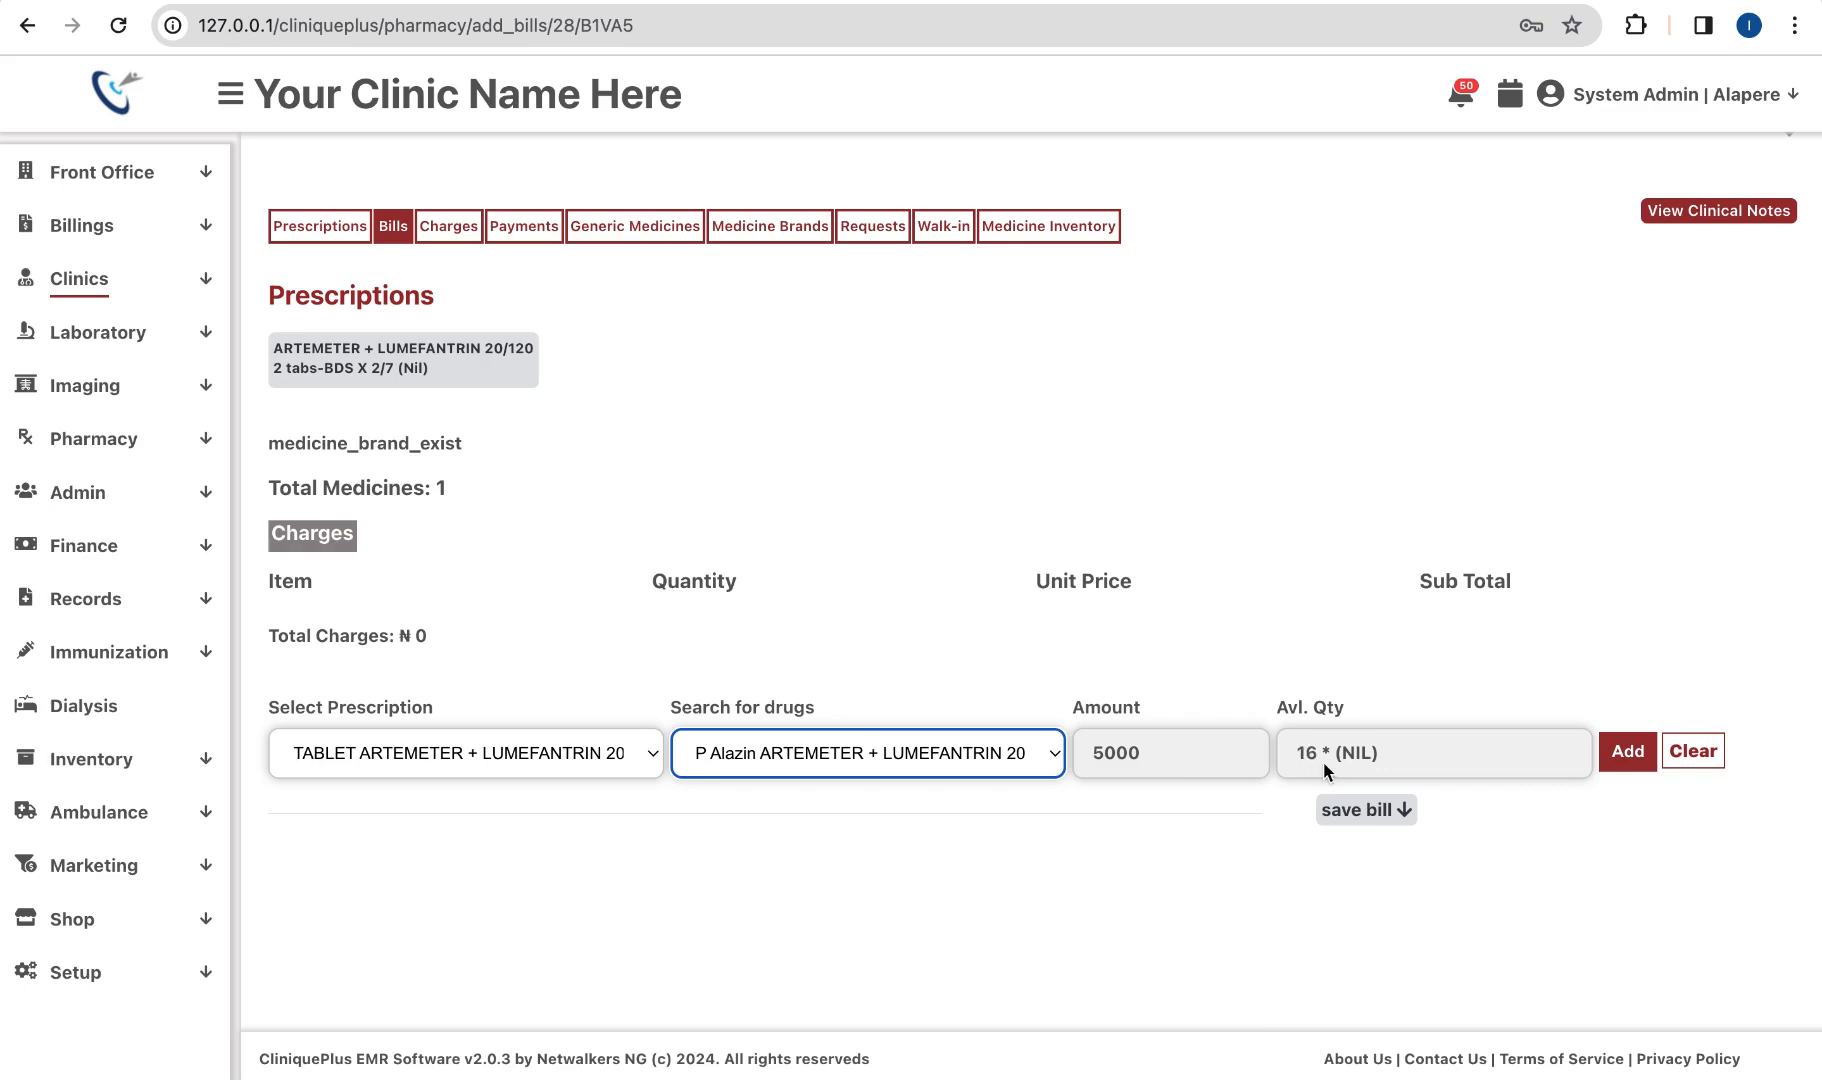
pyautogui.click(1627, 751)
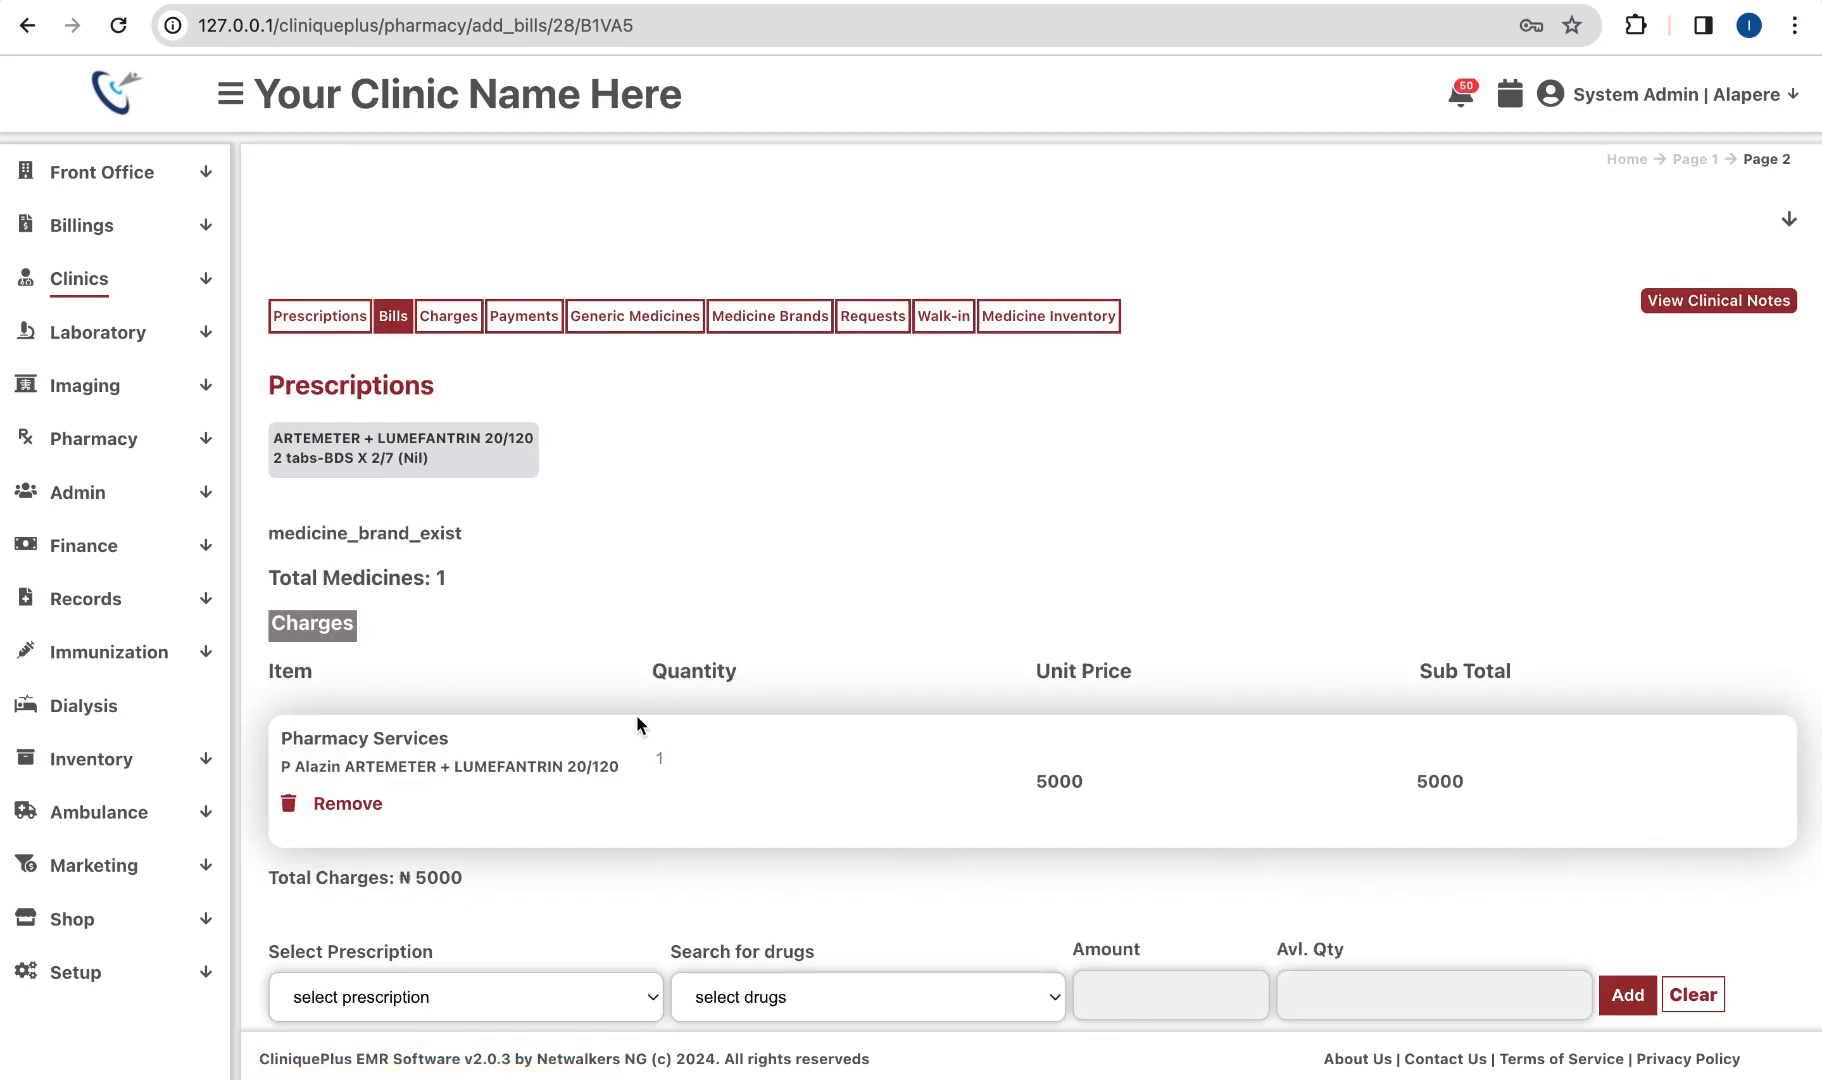
# Step: Raise the dispensed quantity to 4 for a ₦20000 total and bring up the remarks form
pyautogui.scroll(-2, 637, 722)
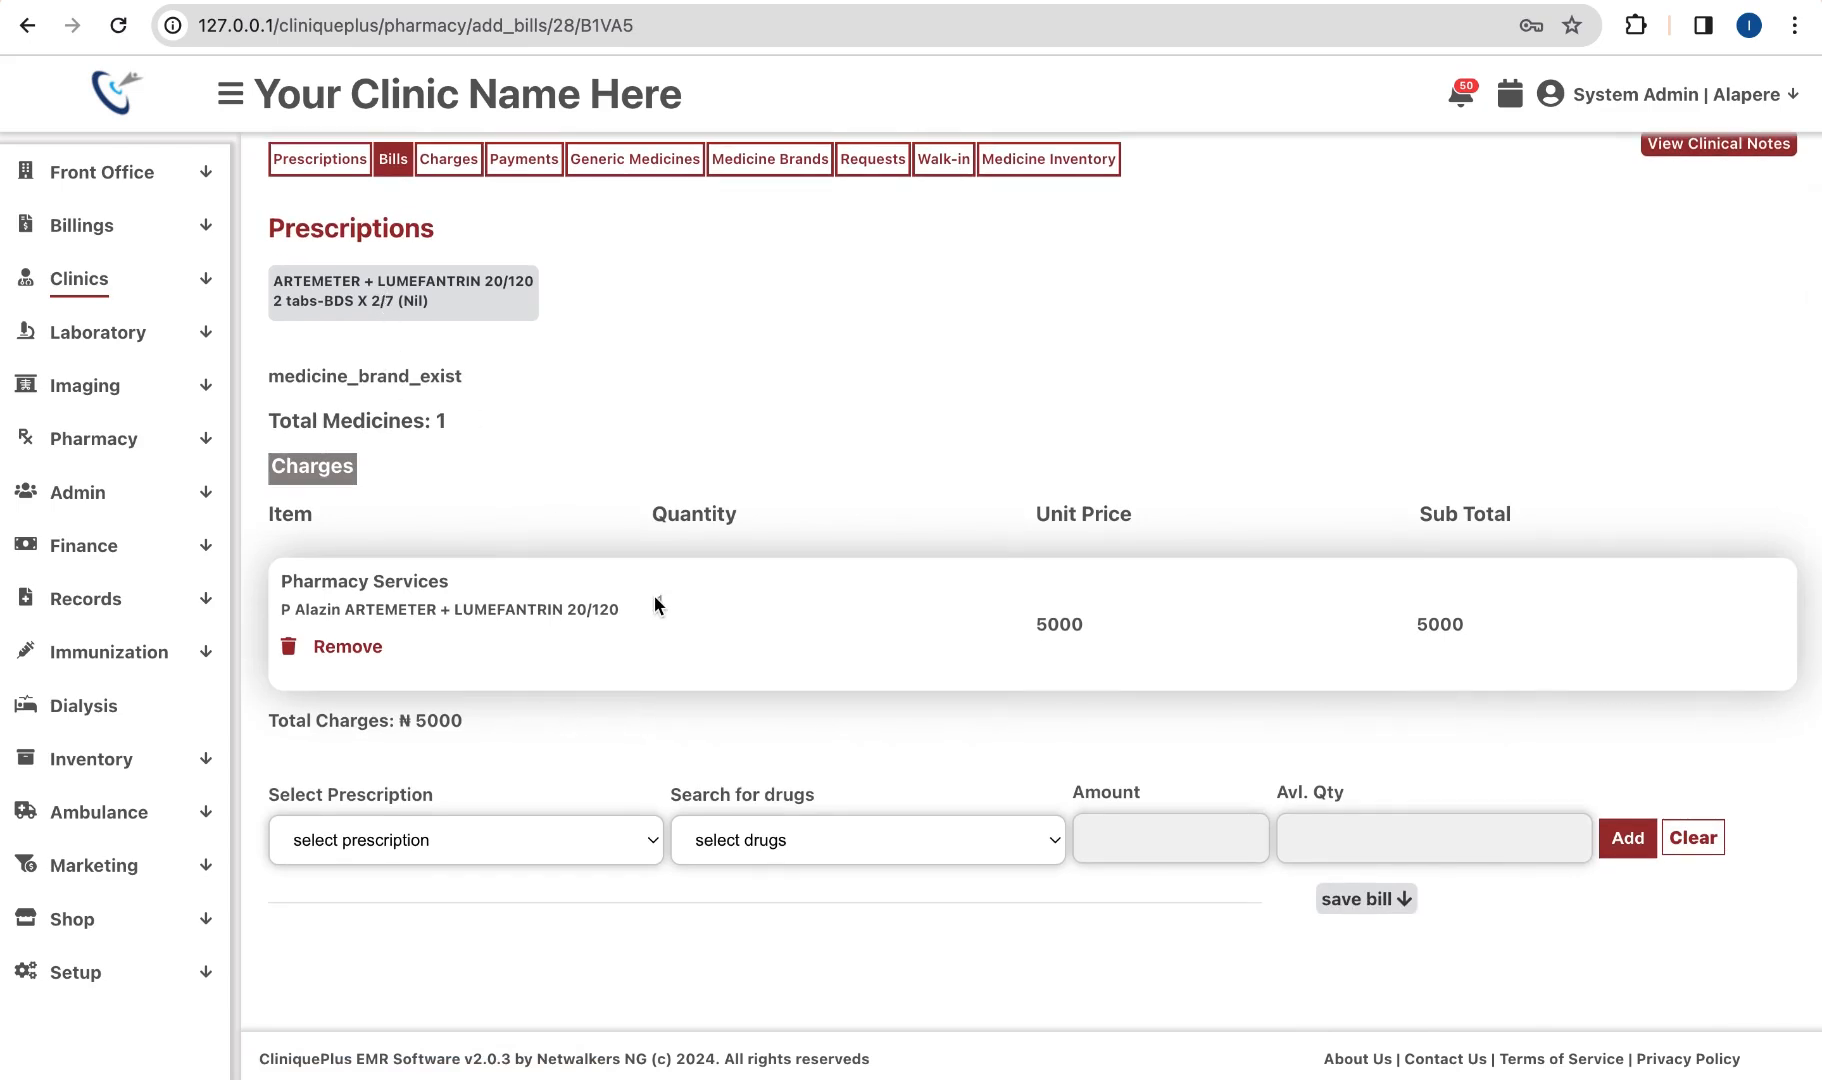
pyautogui.click(821, 598)
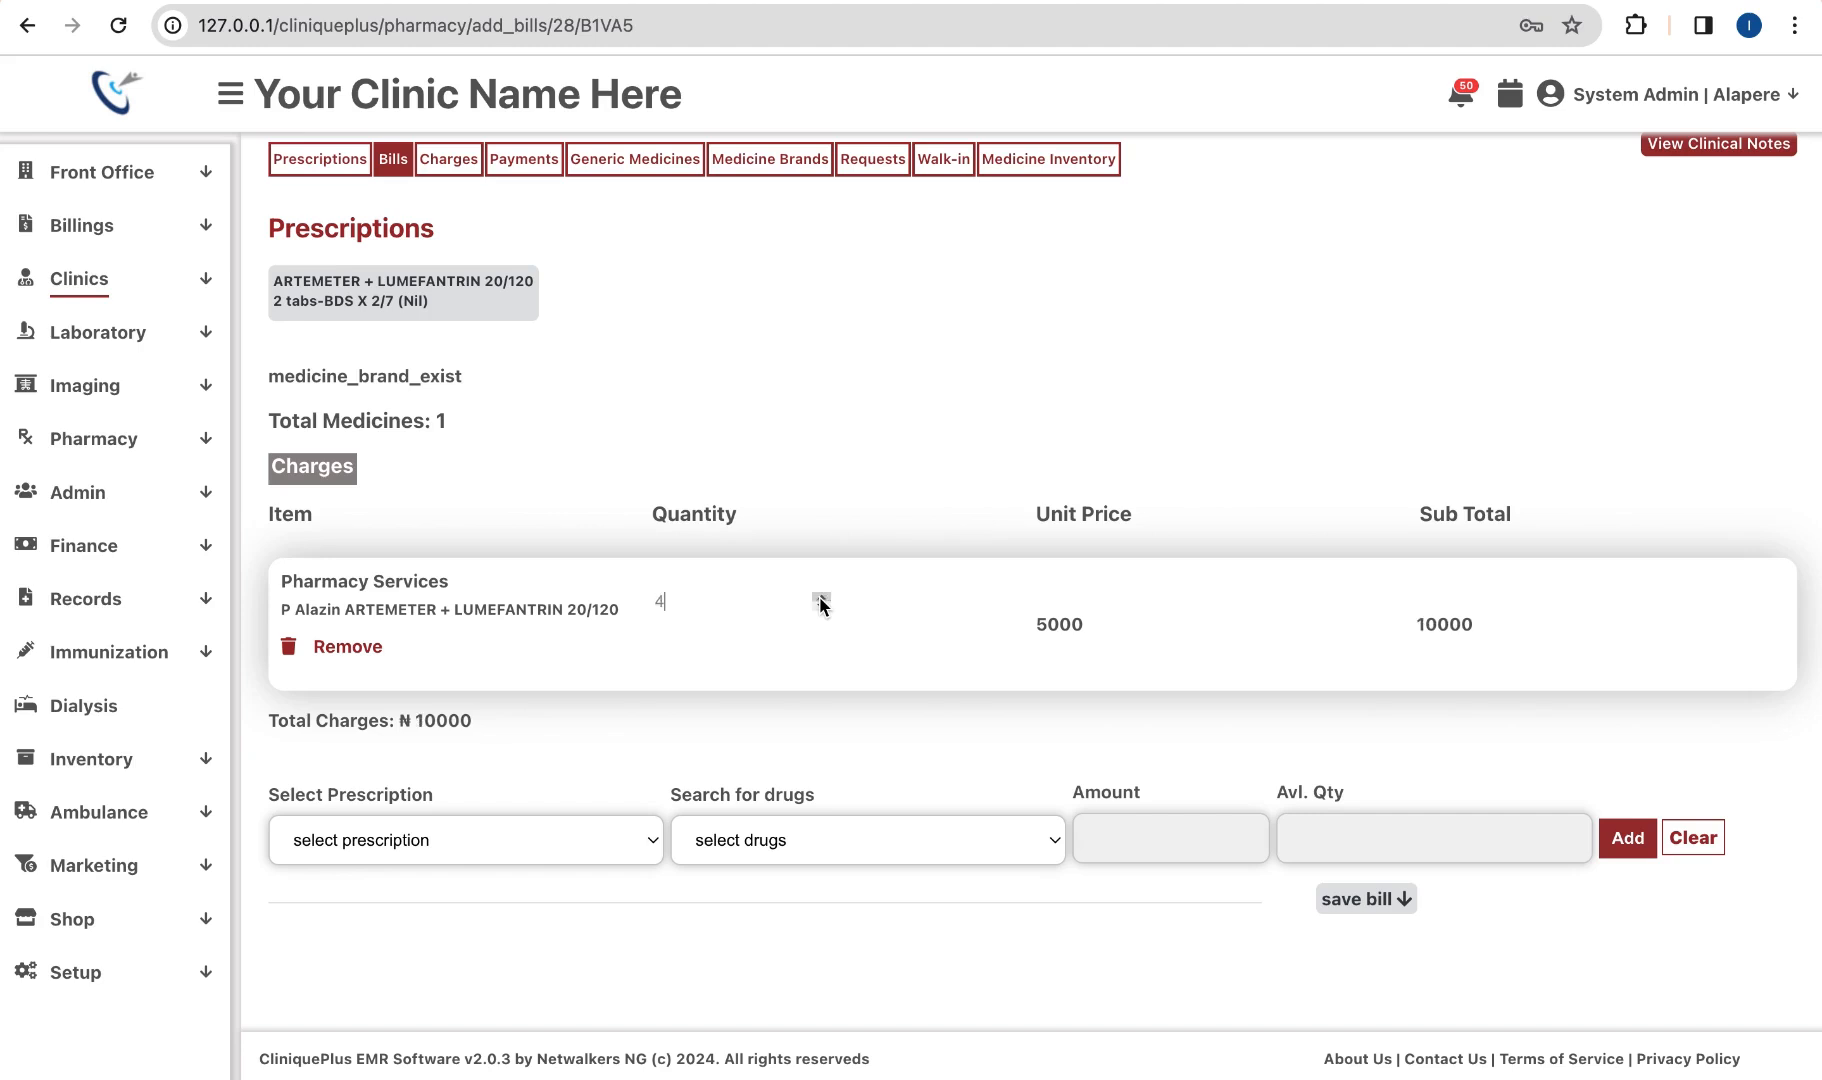
pyautogui.click(821, 598)
pyautogui.click(821, 598)
pyautogui.scroll(-2, 920, 745)
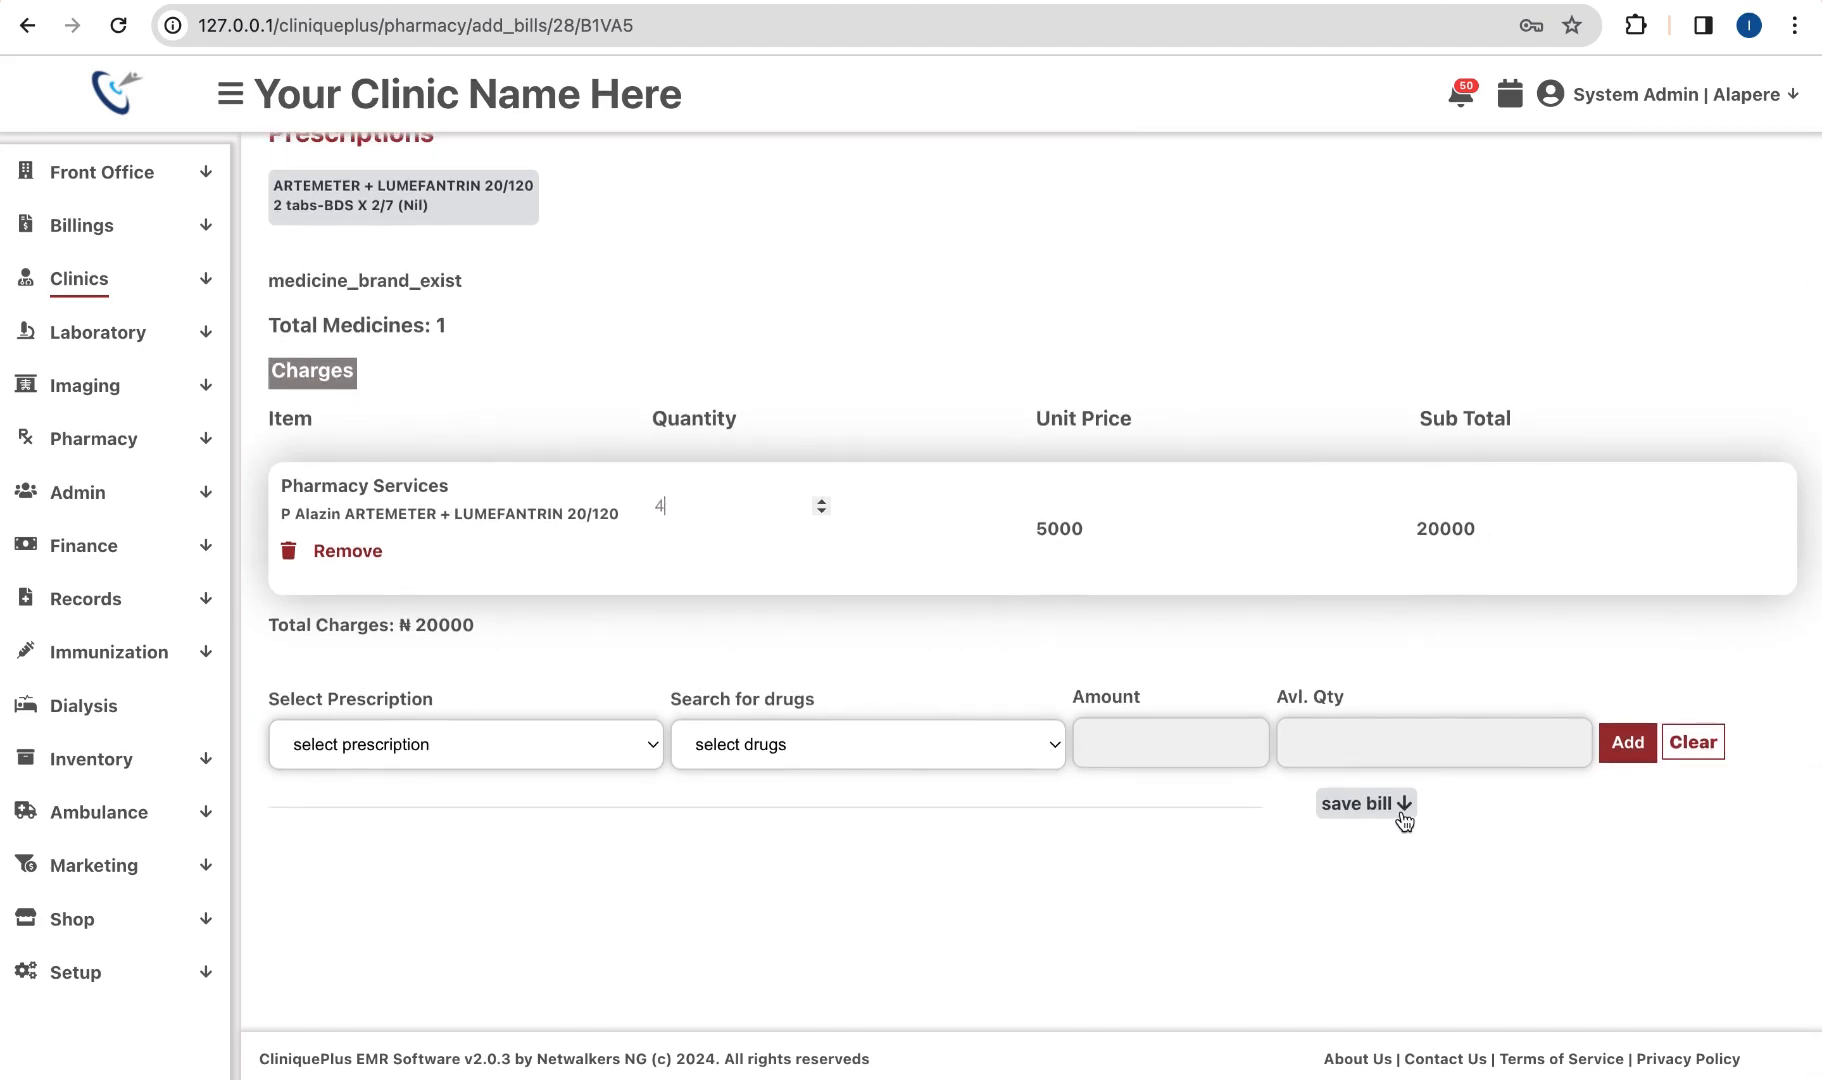
pyautogui.click(1403, 810)
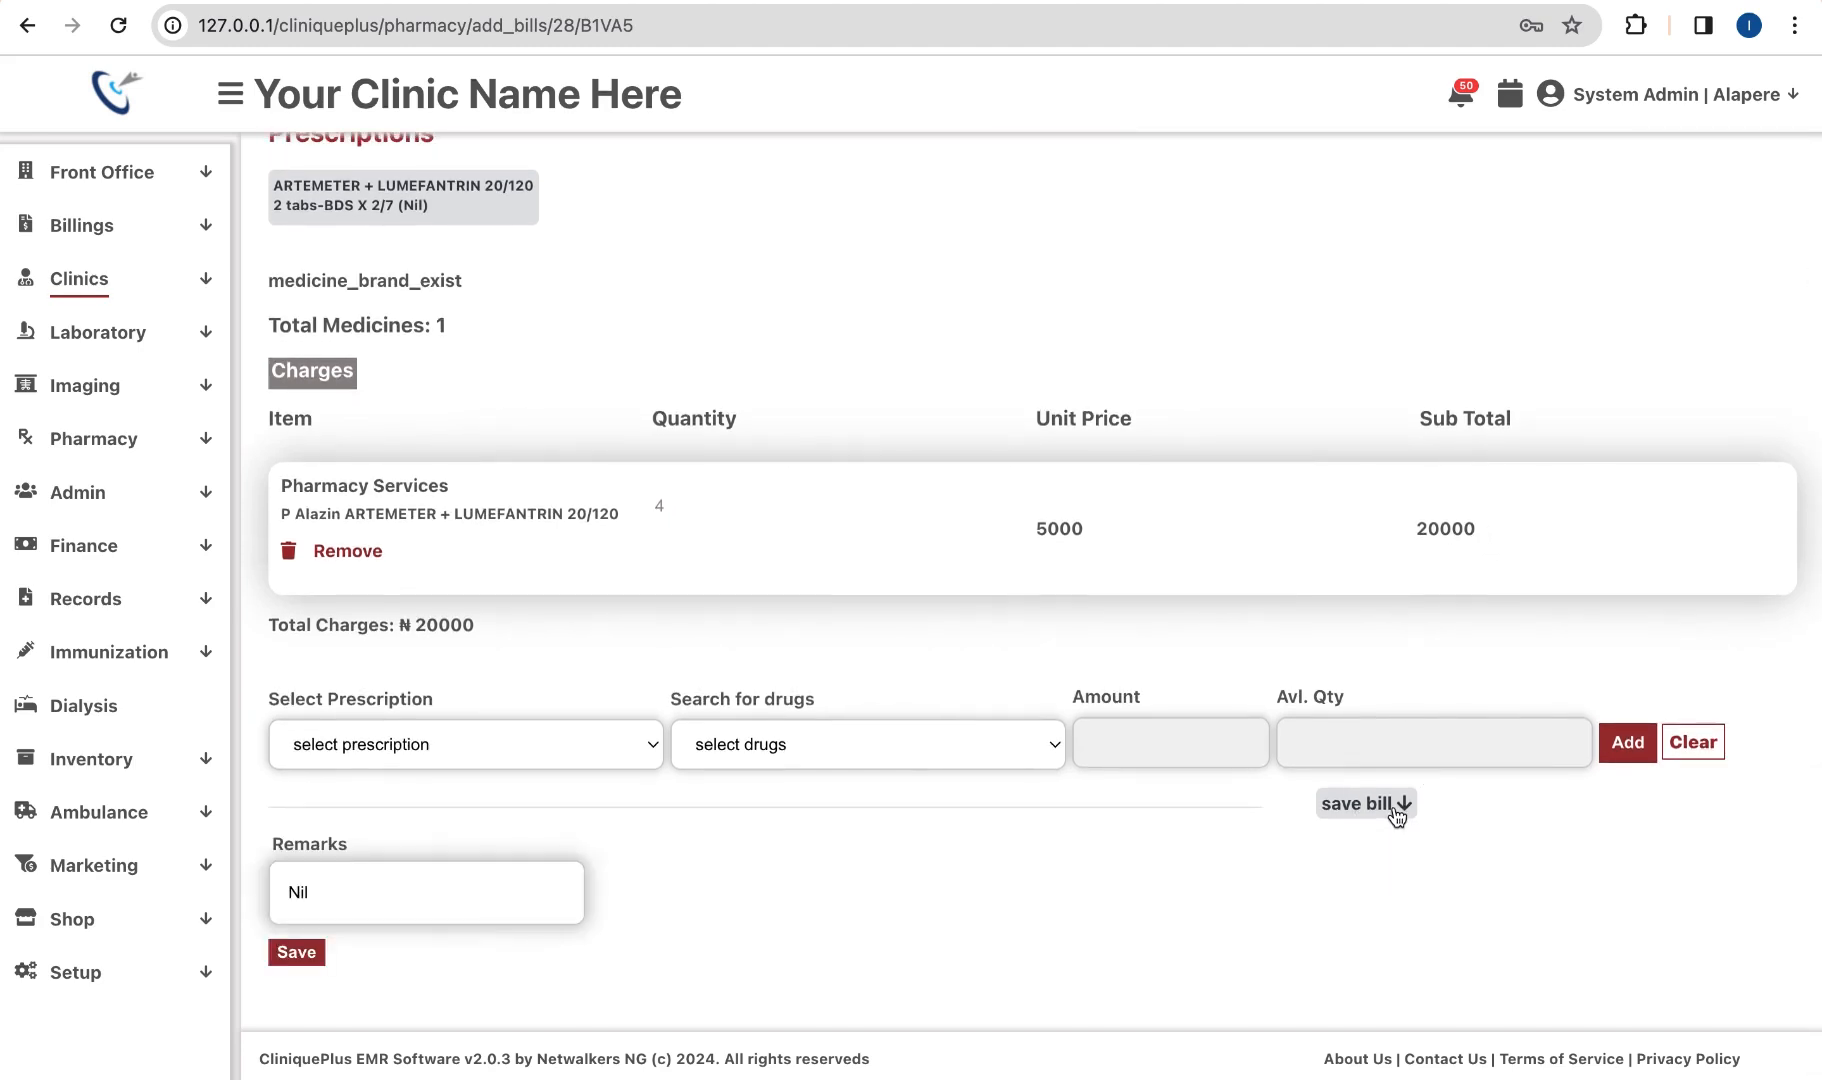
# Step: Save the pharmacy bill, then open payments for the 20,000 bill from Billings > Bills
pyautogui.click(295, 955)
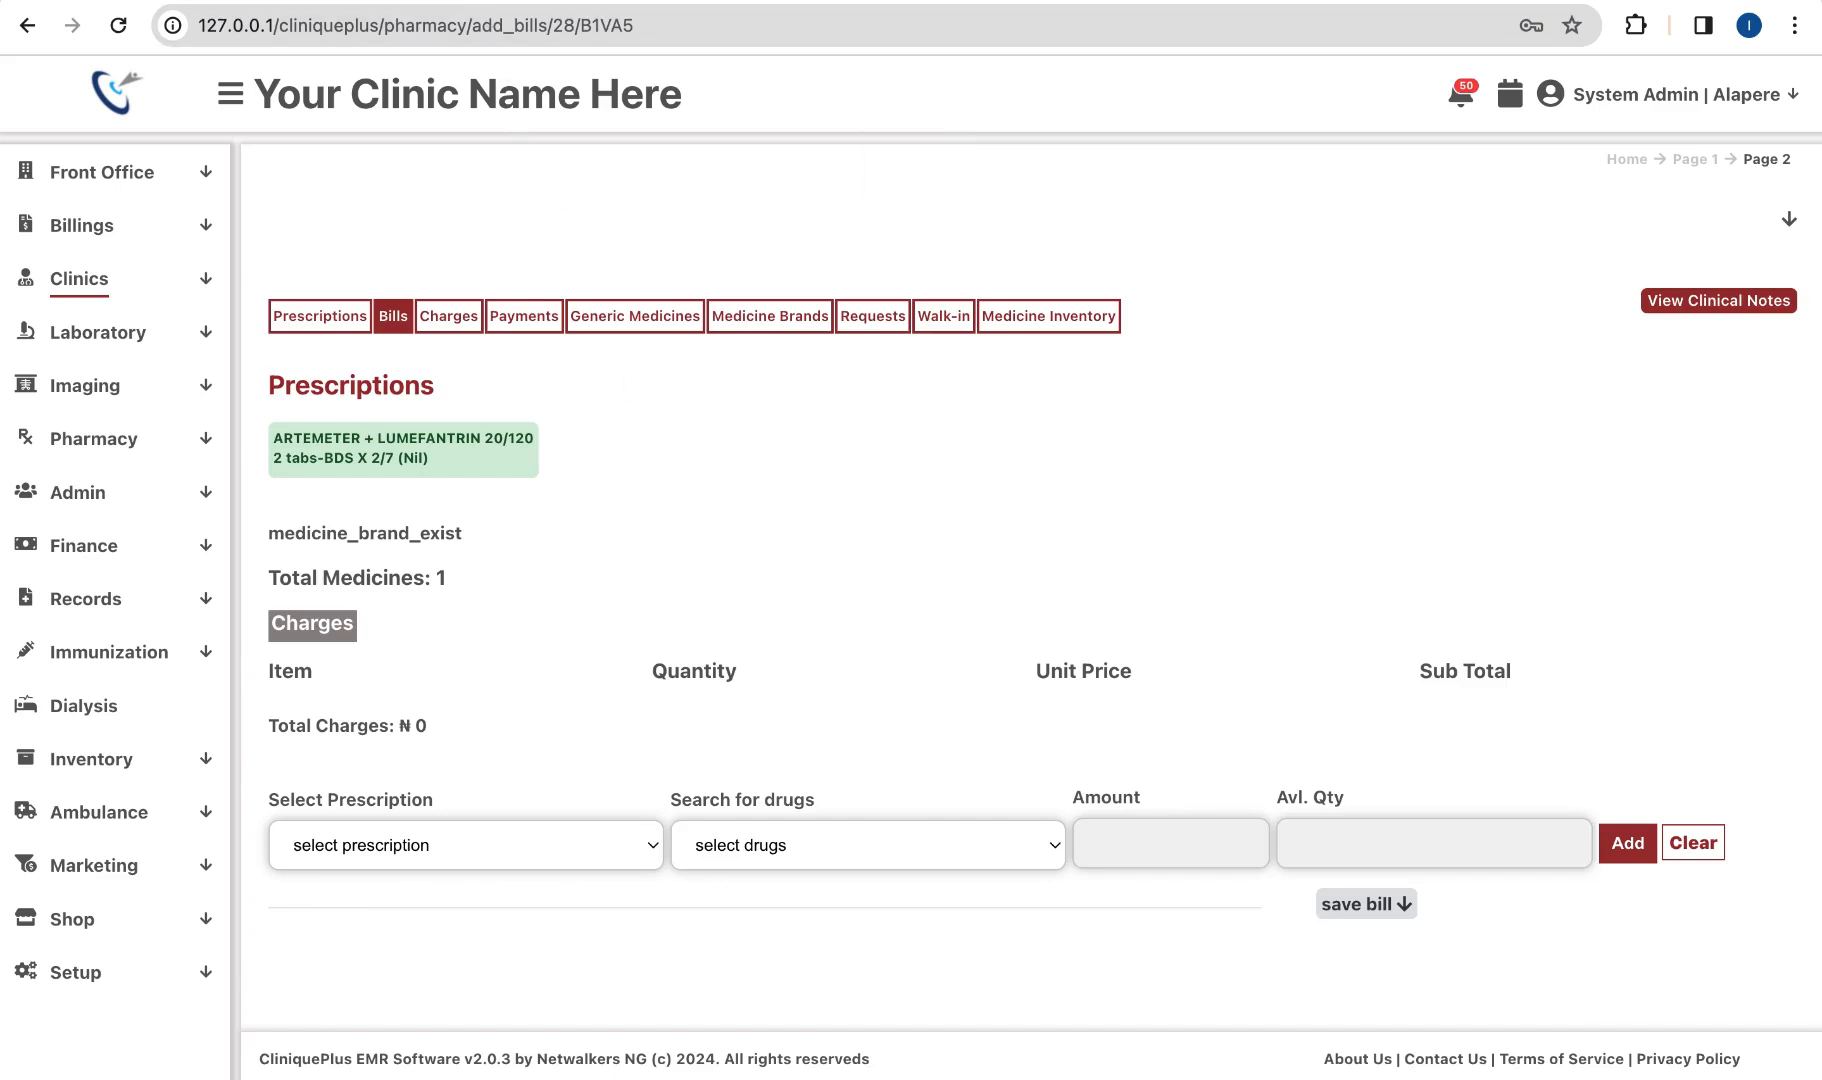
pyautogui.click(118, 25)
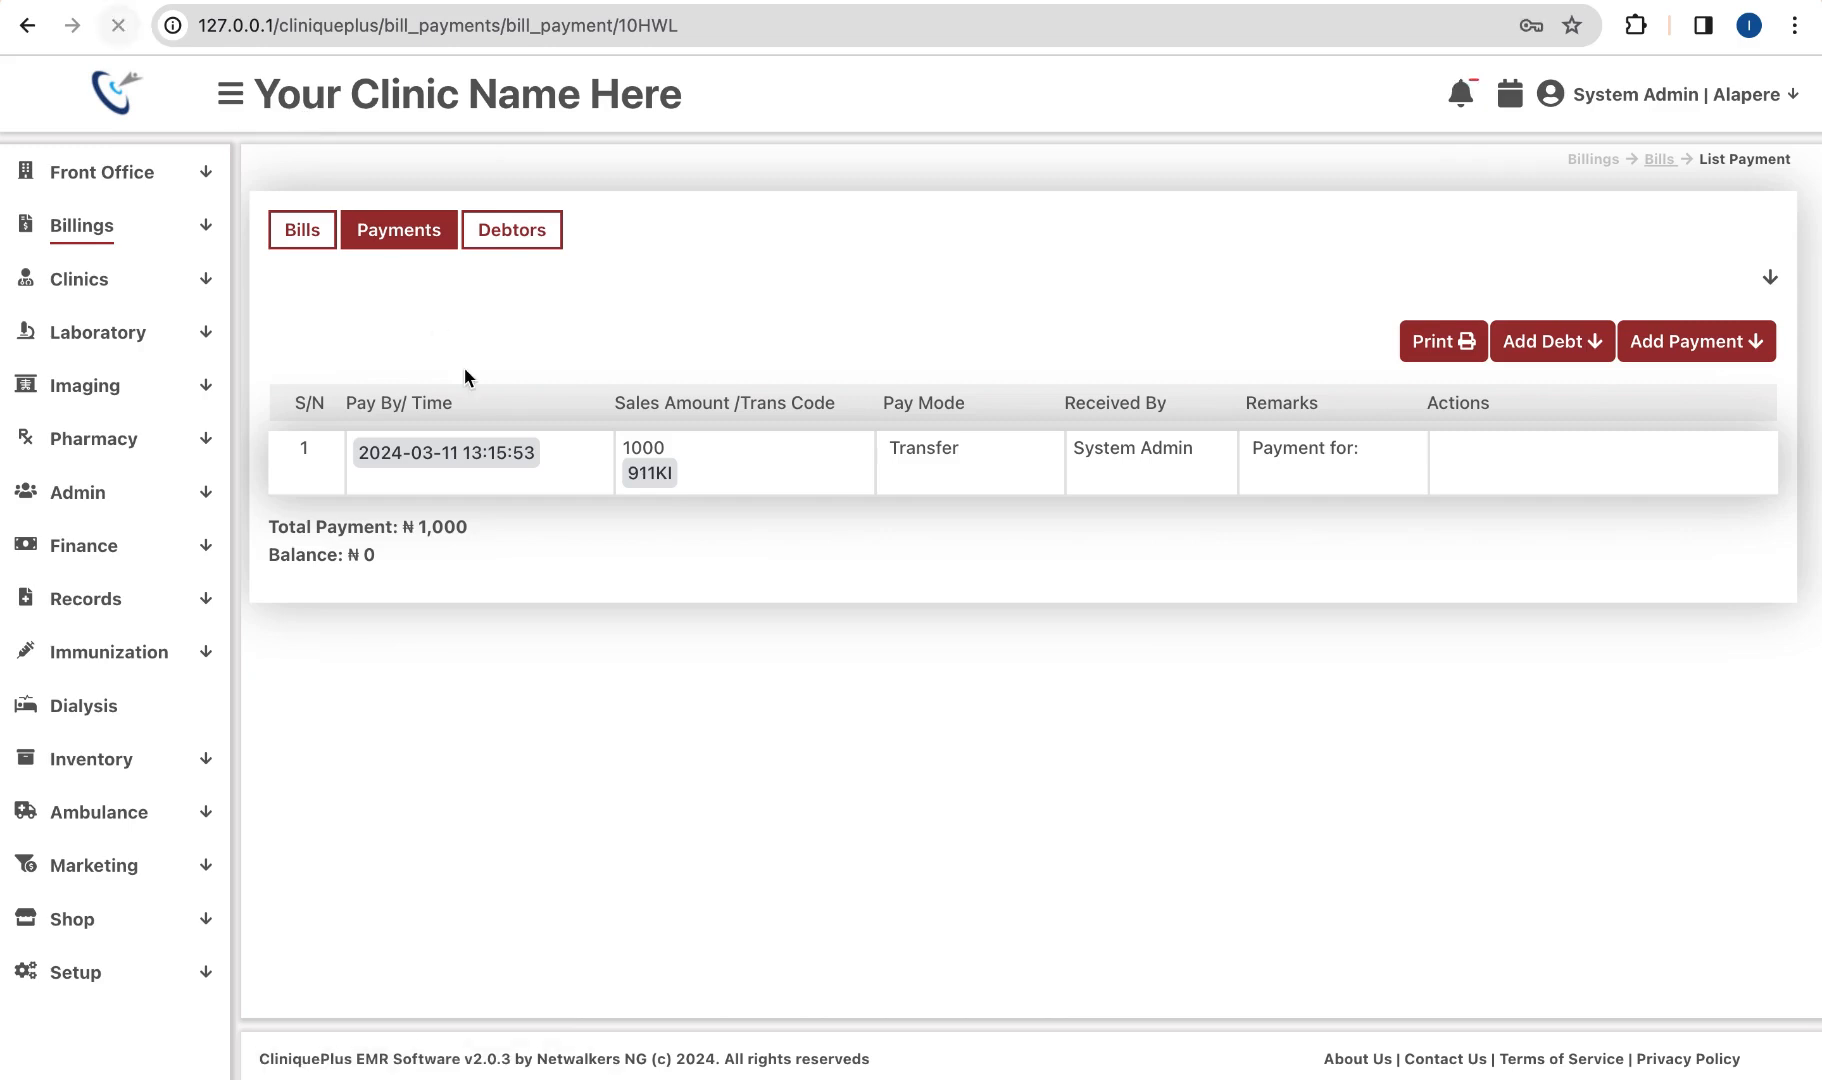
pyautogui.click(156, 244)
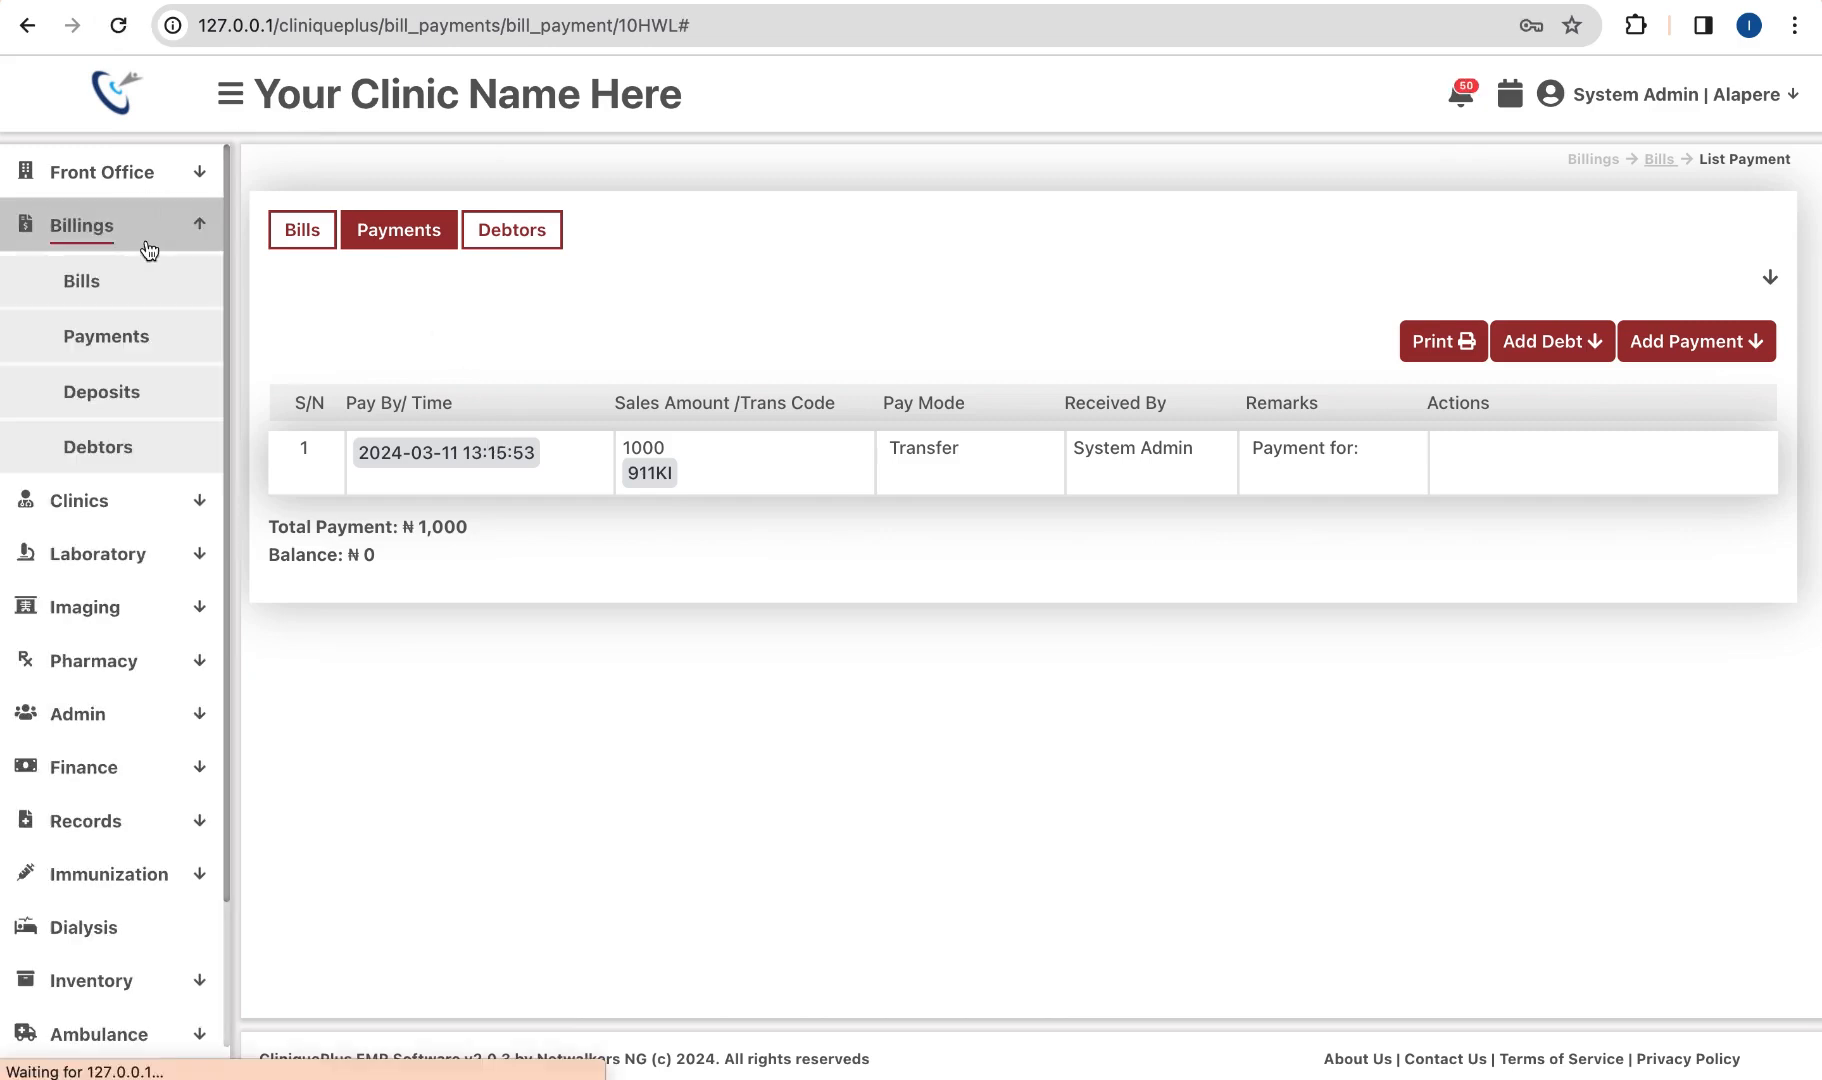
pyautogui.click(123, 287)
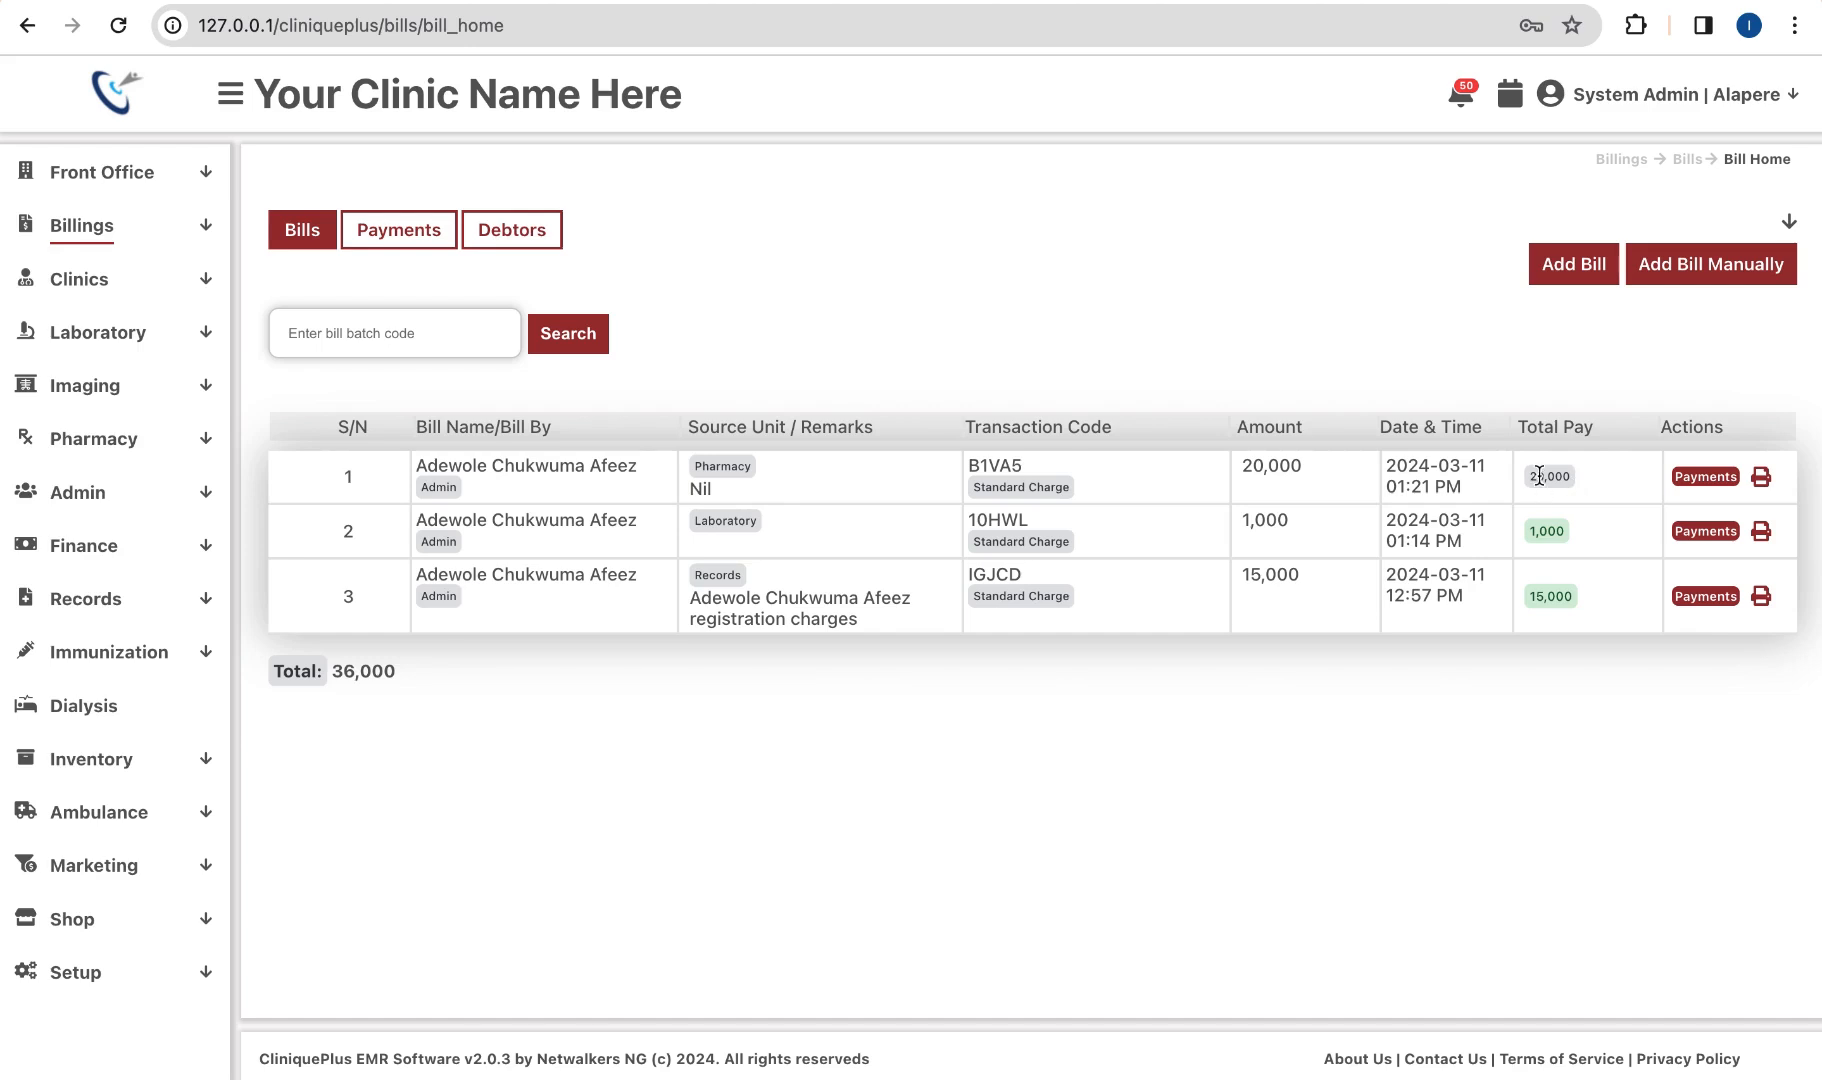
pyautogui.click(1704, 478)
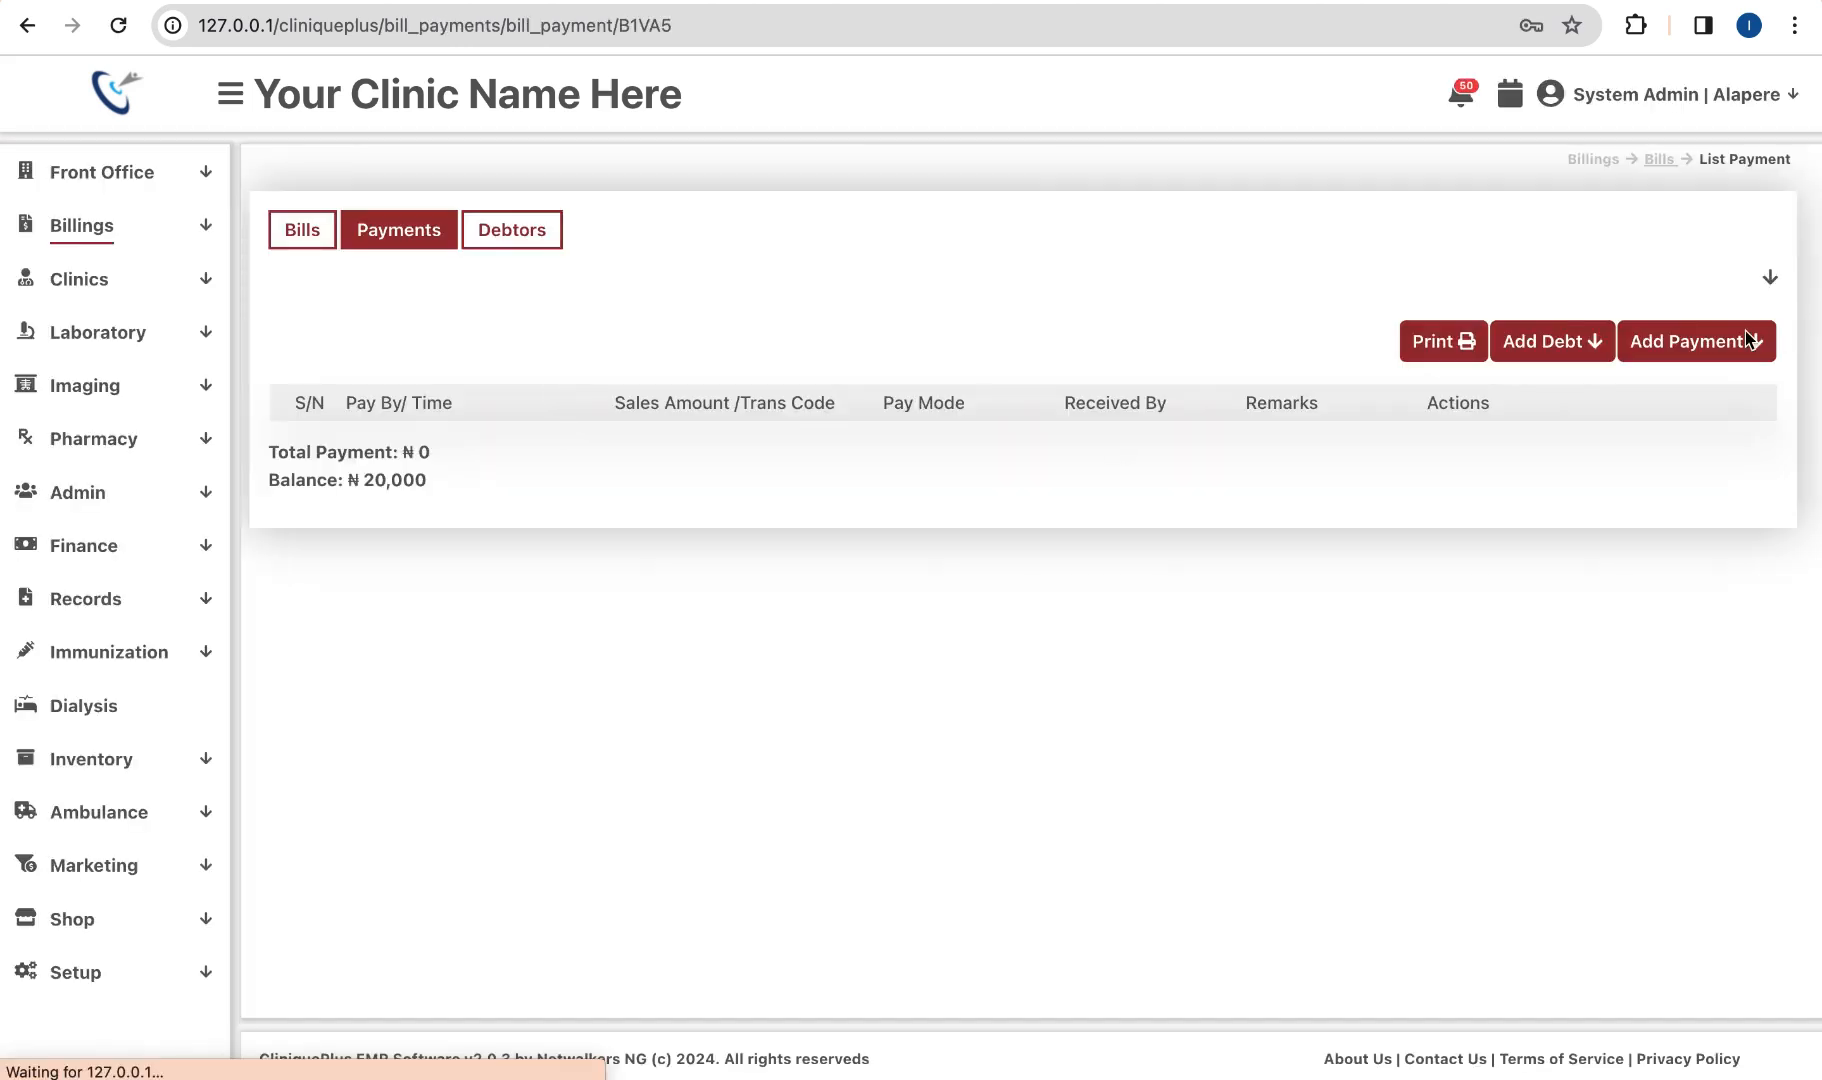
# Step: Record a ₦20,000 Transfer payment credited to the Dialysis Purse against bill B1VA5
pyautogui.click(1710, 352)
pyautogui.click(1532, 428)
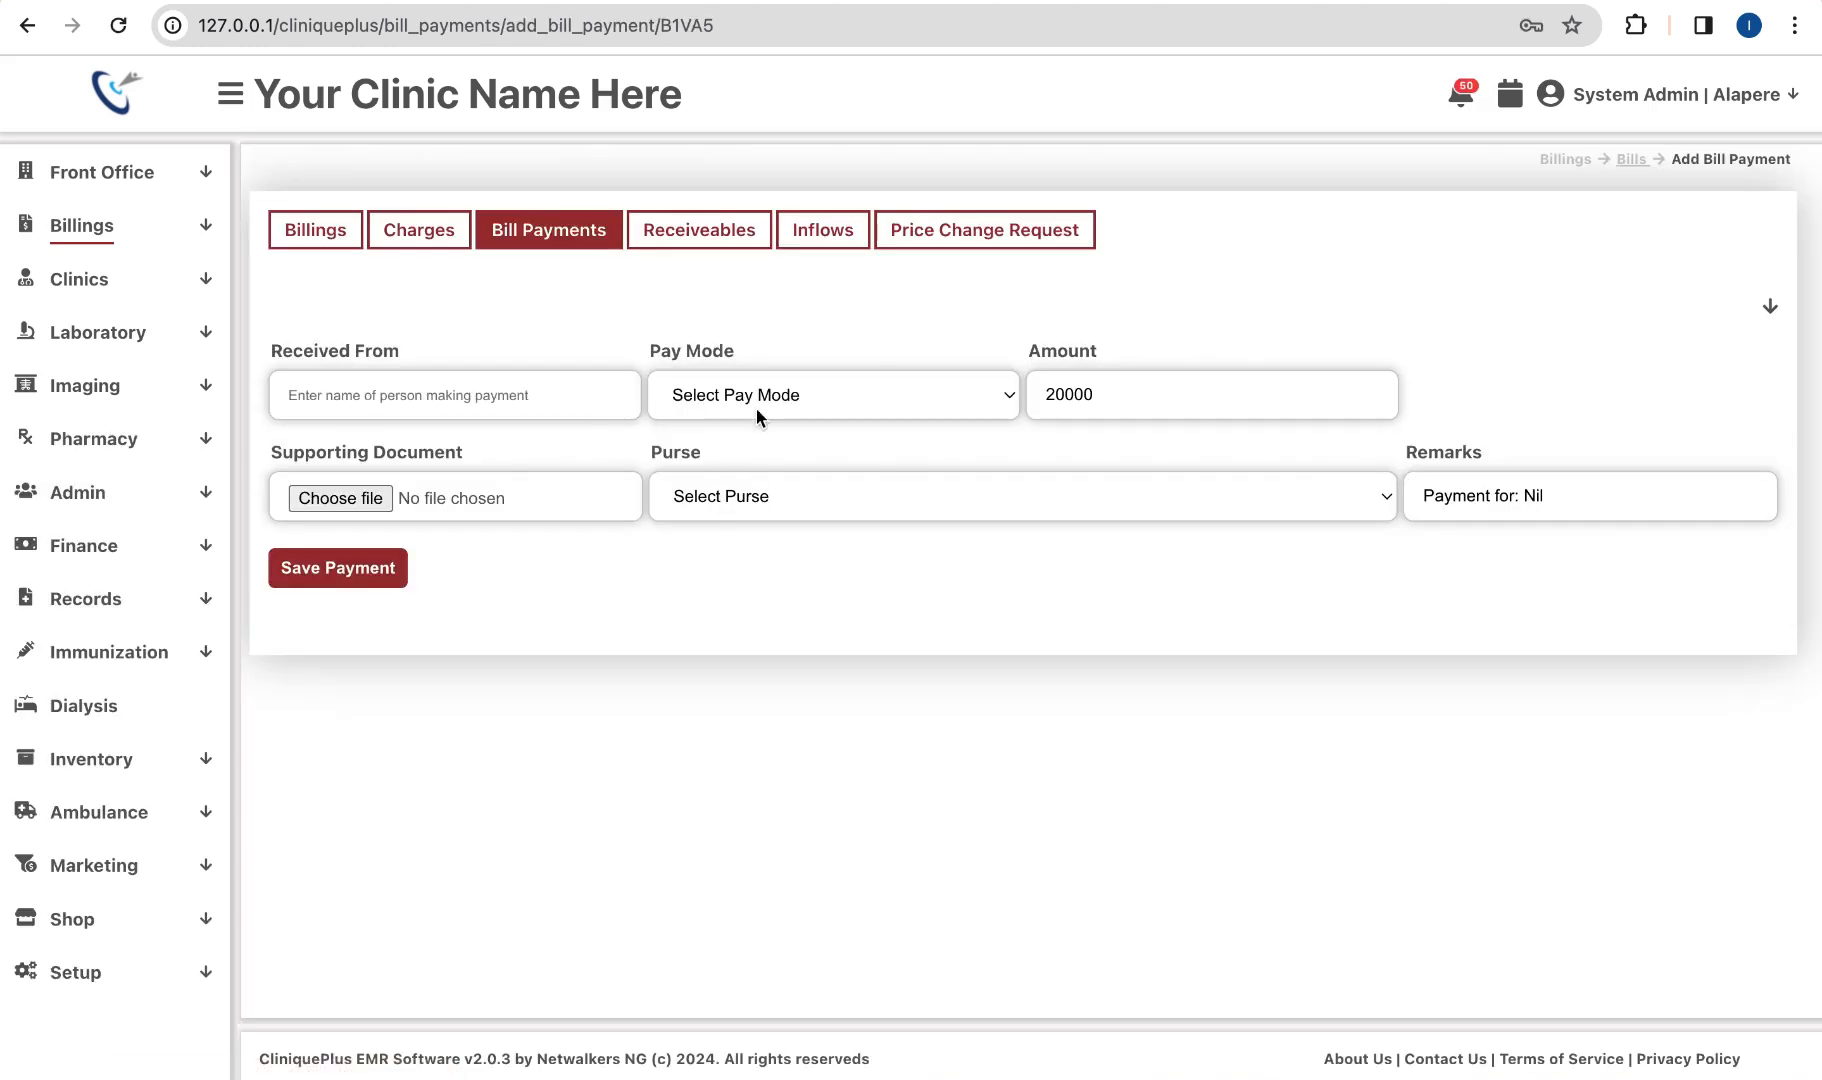
pyautogui.click(756, 396)
pyautogui.press('Escape')
pyautogui.click(743, 493)
pyautogui.click(722, 528)
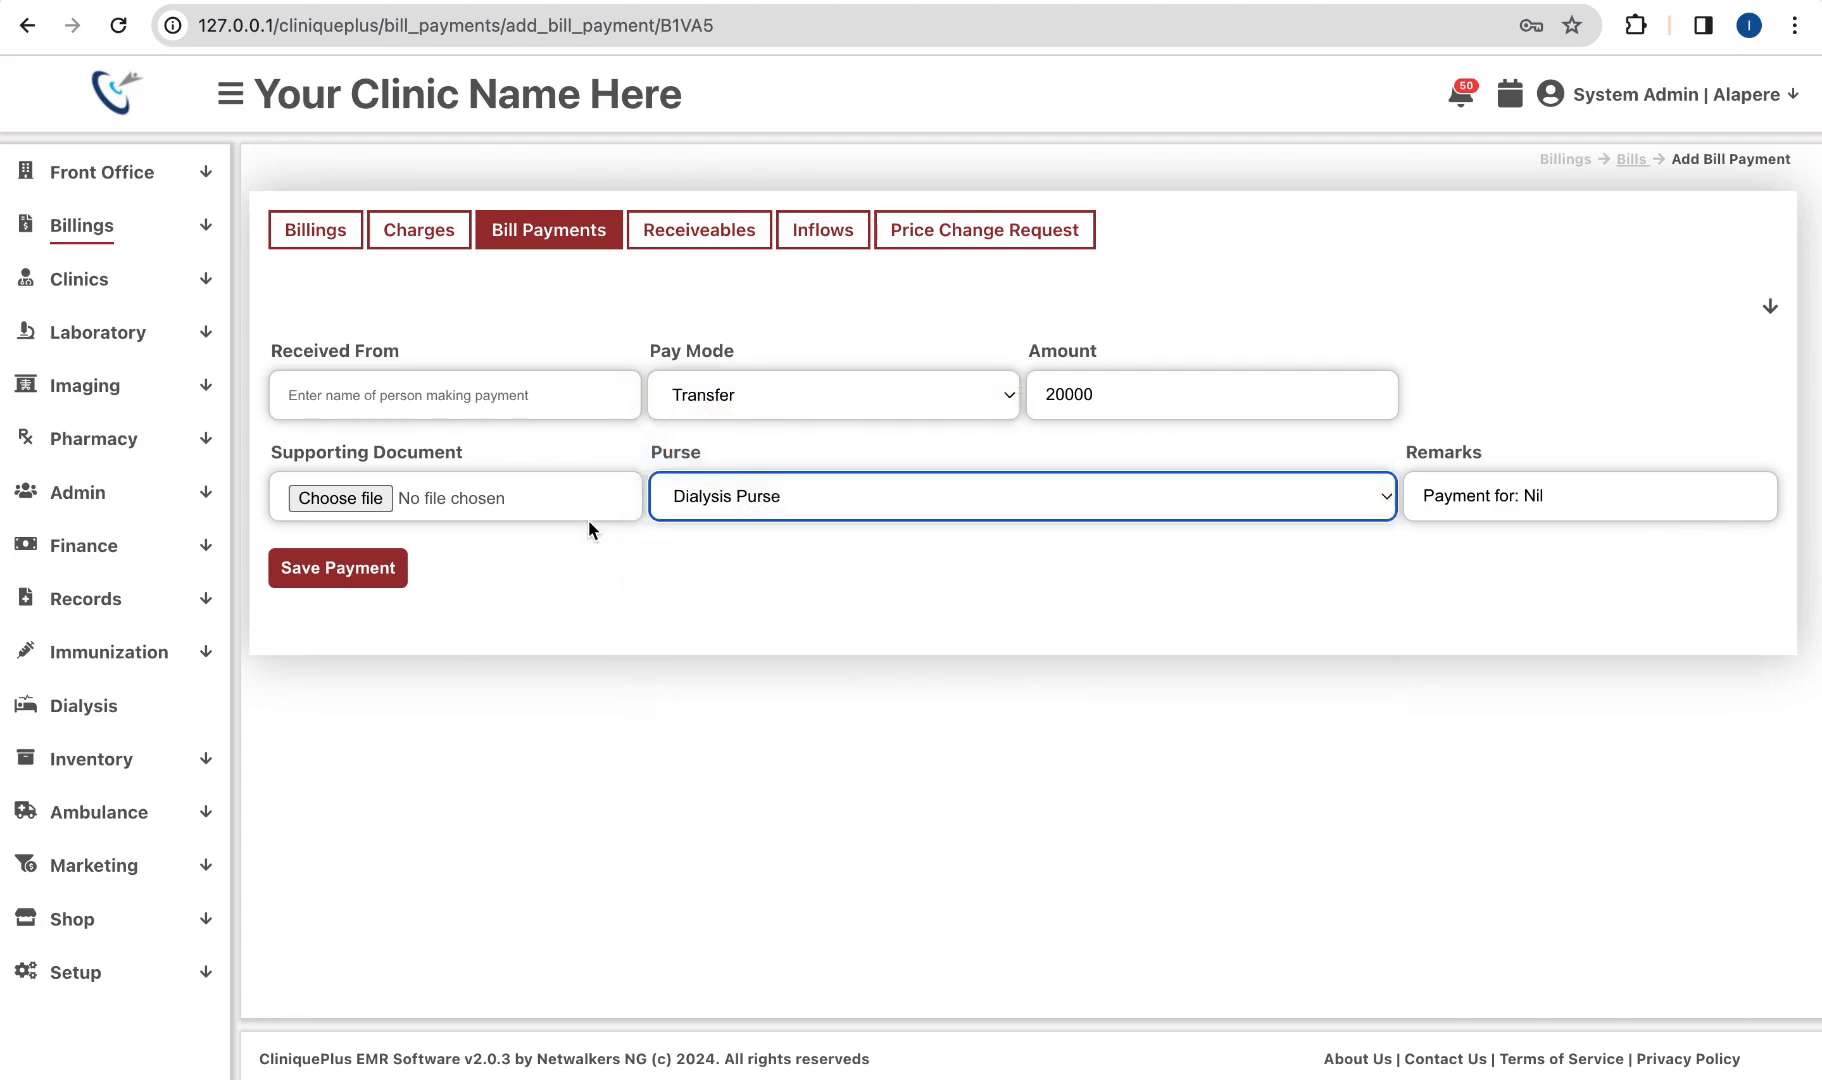
pyautogui.click(374, 576)
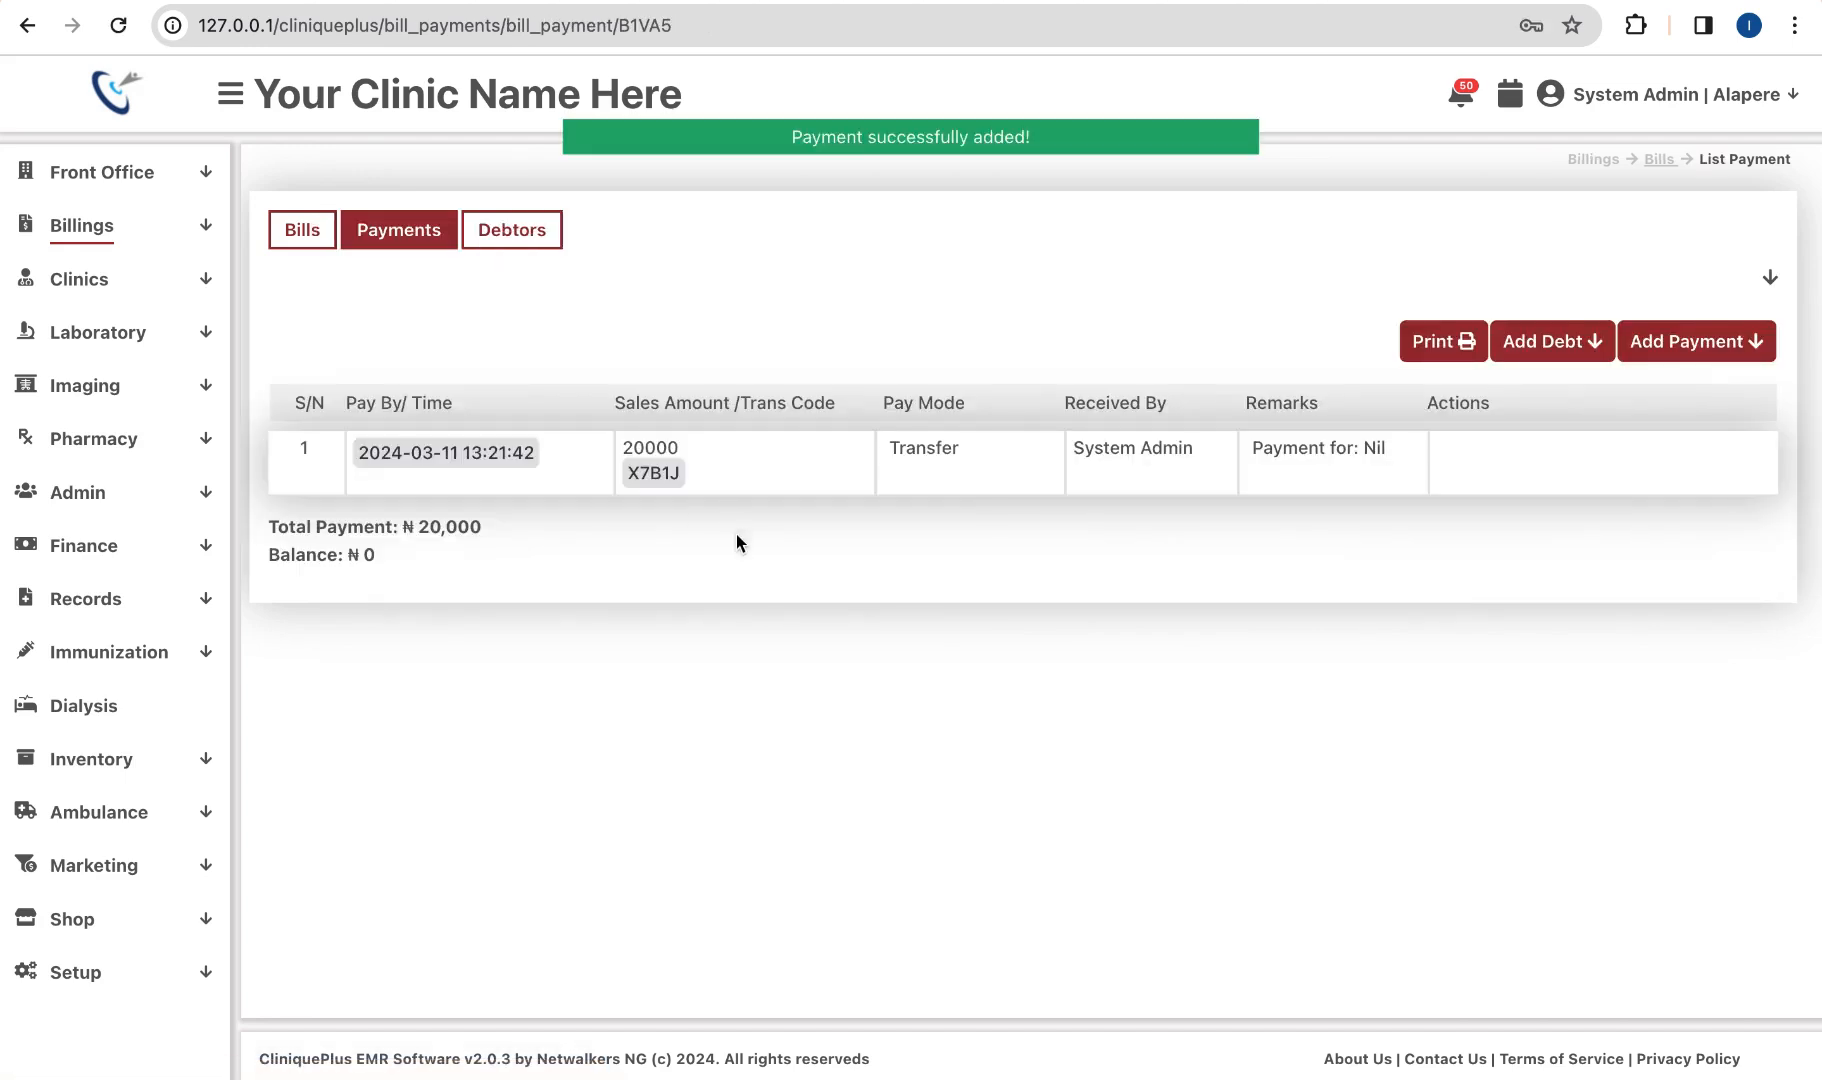
pyautogui.click(127, 434)
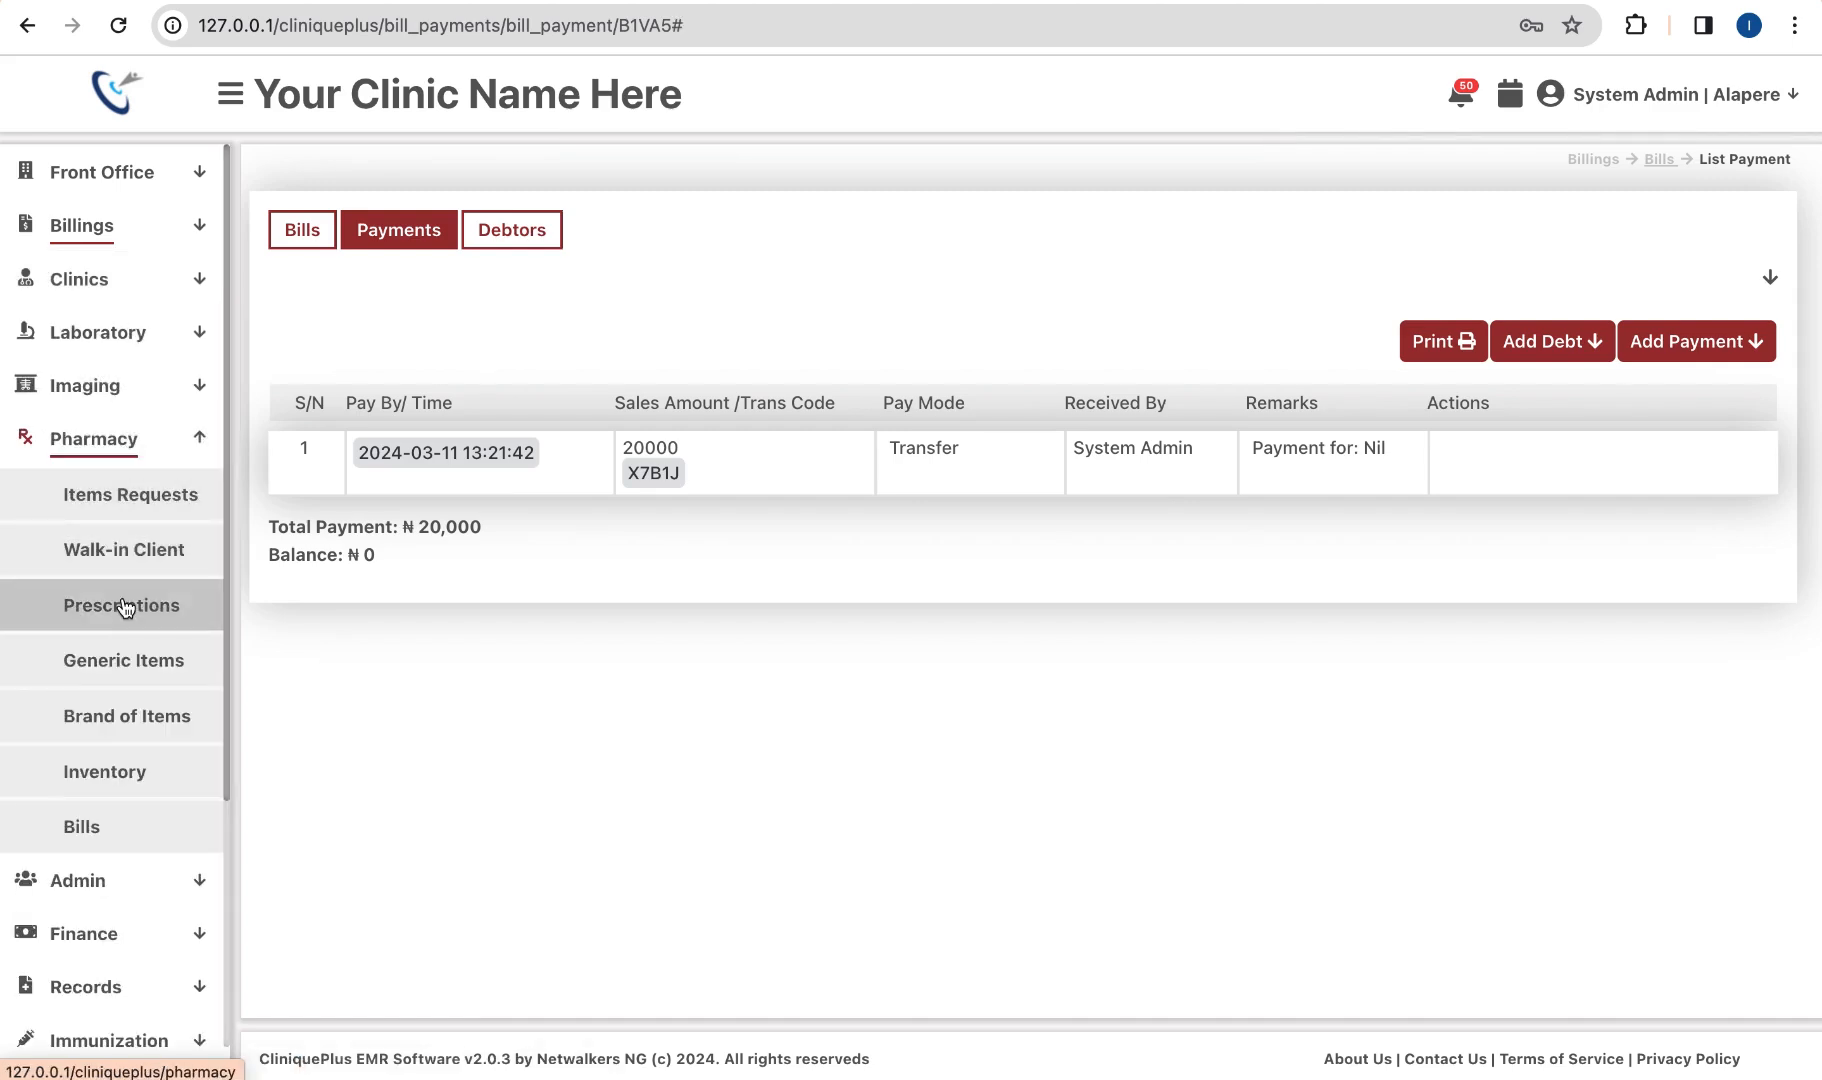
# Step: Dispense 4 P Alazin Artemeter + Lumefantrin 20/120 units for the prescription, confirming the stock deduction
pyautogui.click(129, 606)
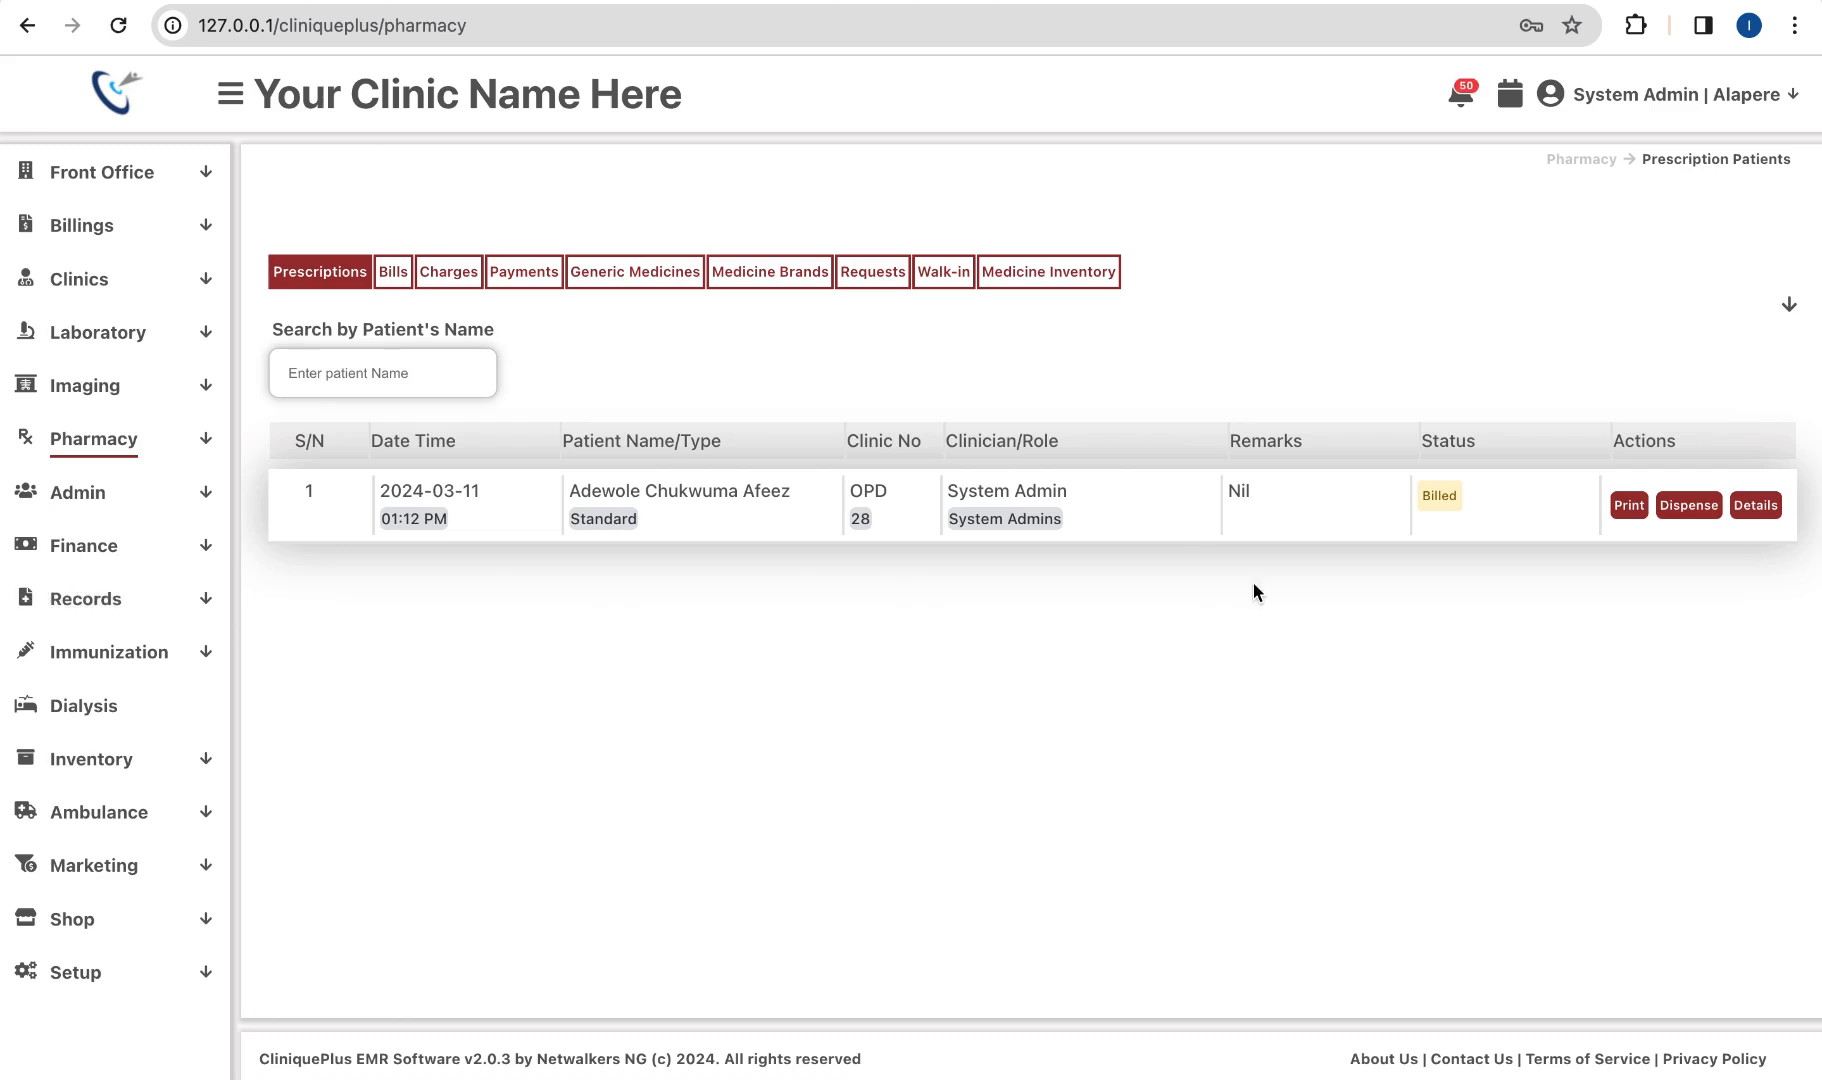
pyautogui.click(1681, 509)
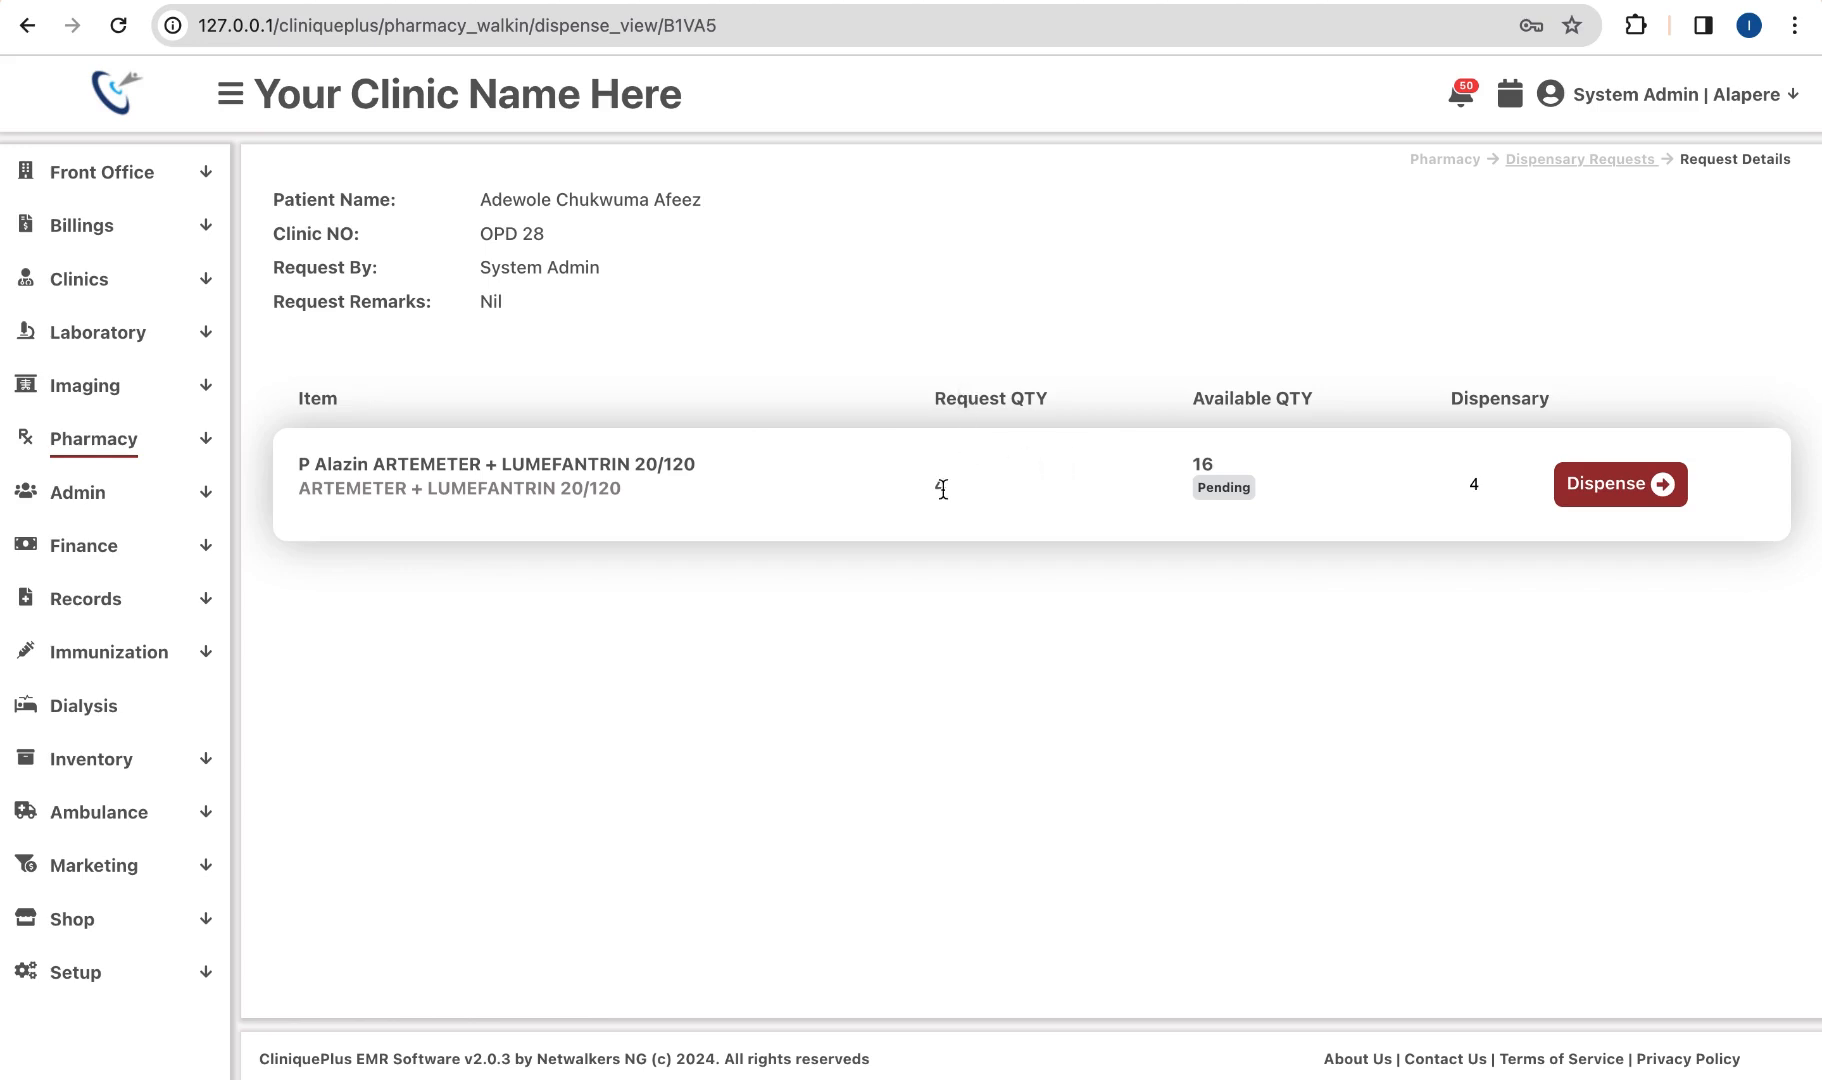
pyautogui.click(1486, 486)
pyautogui.click(1523, 498)
pyautogui.click(1523, 498)
pyautogui.click(1518, 481)
pyautogui.click(1518, 481)
pyautogui.click(1518, 481)
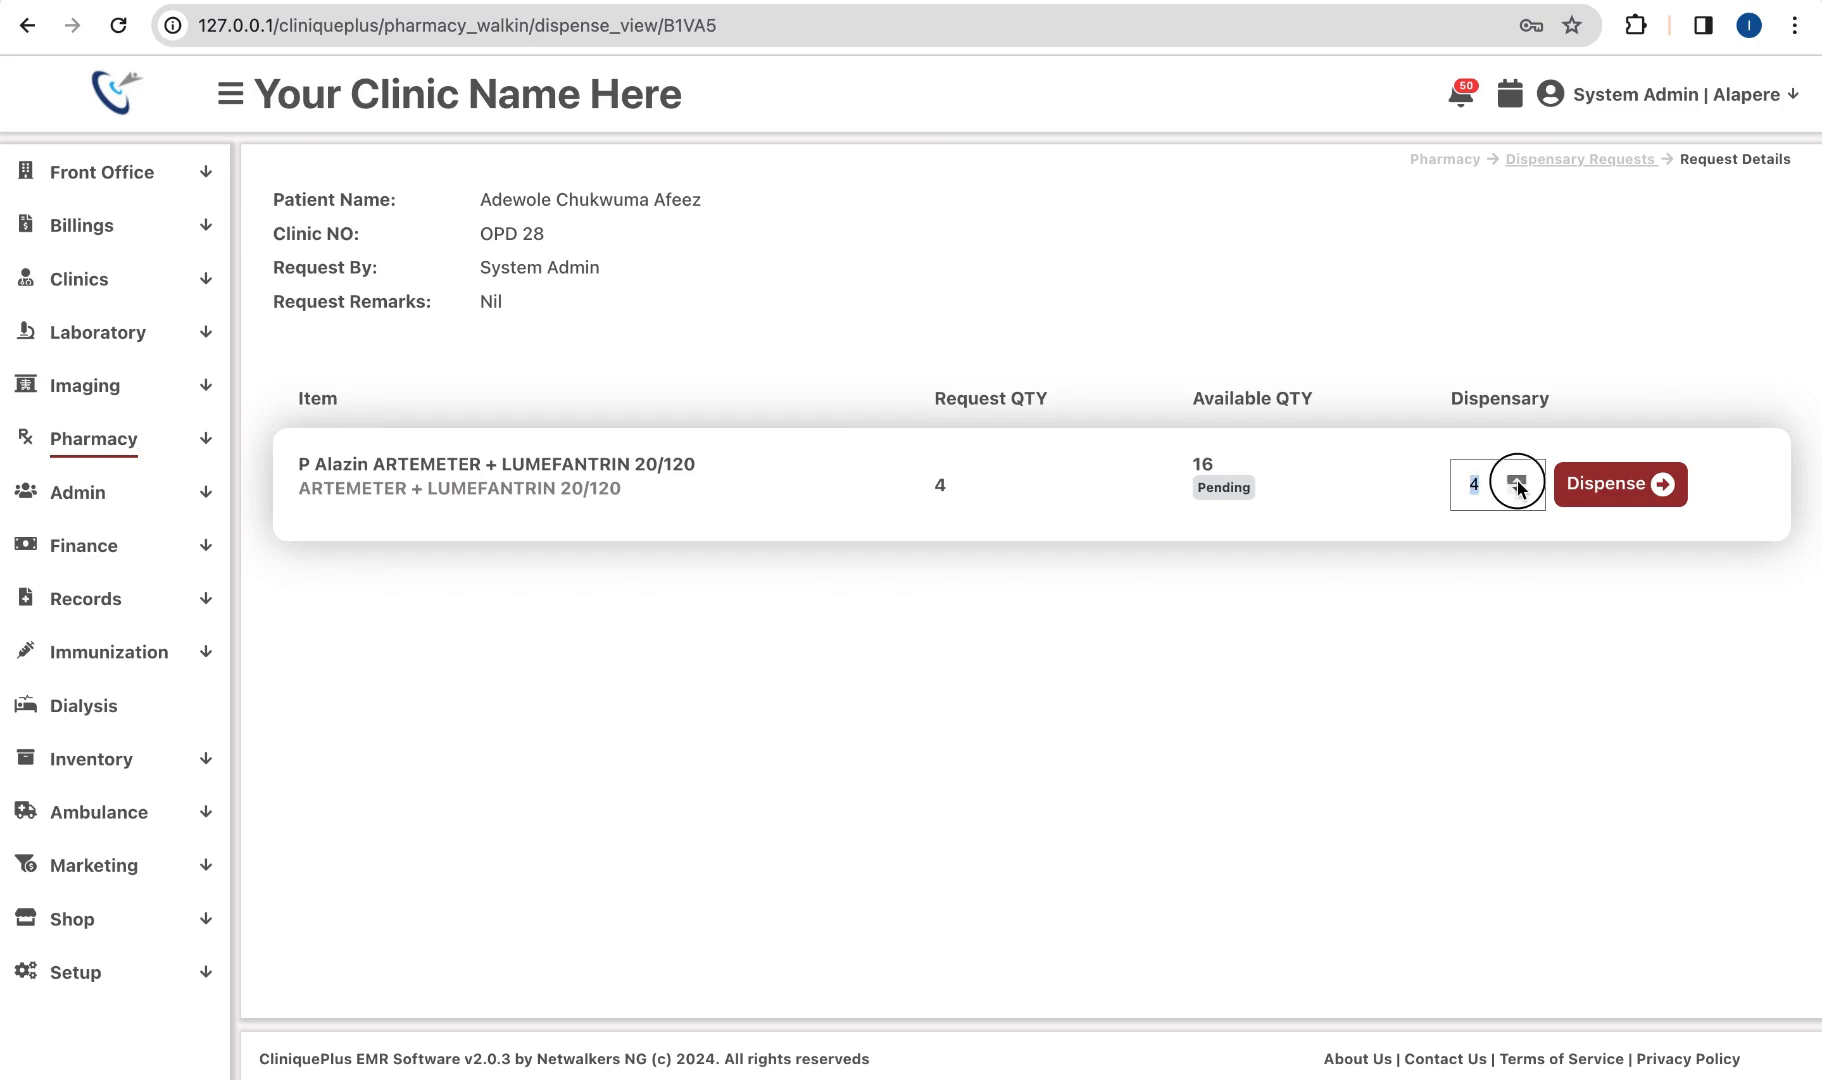
pyautogui.click(1518, 481)
pyautogui.click(1610, 488)
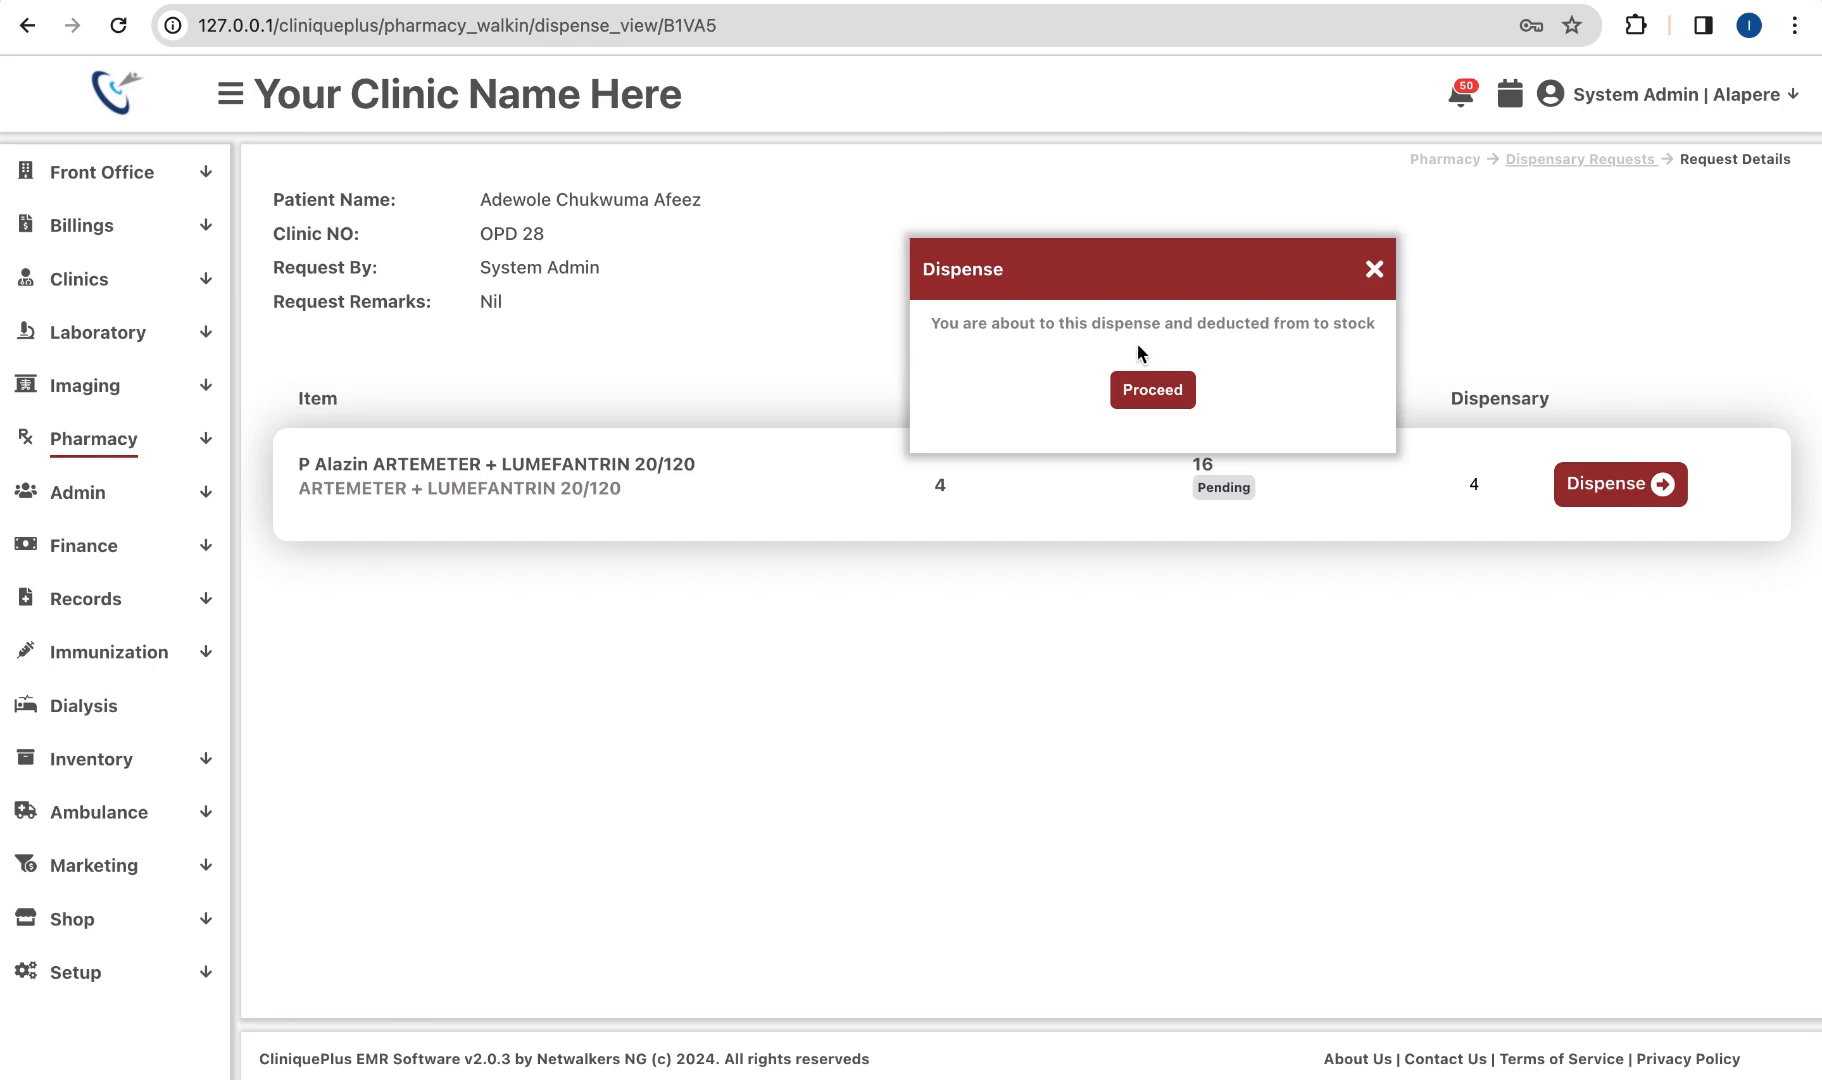
pyautogui.click(1153, 398)
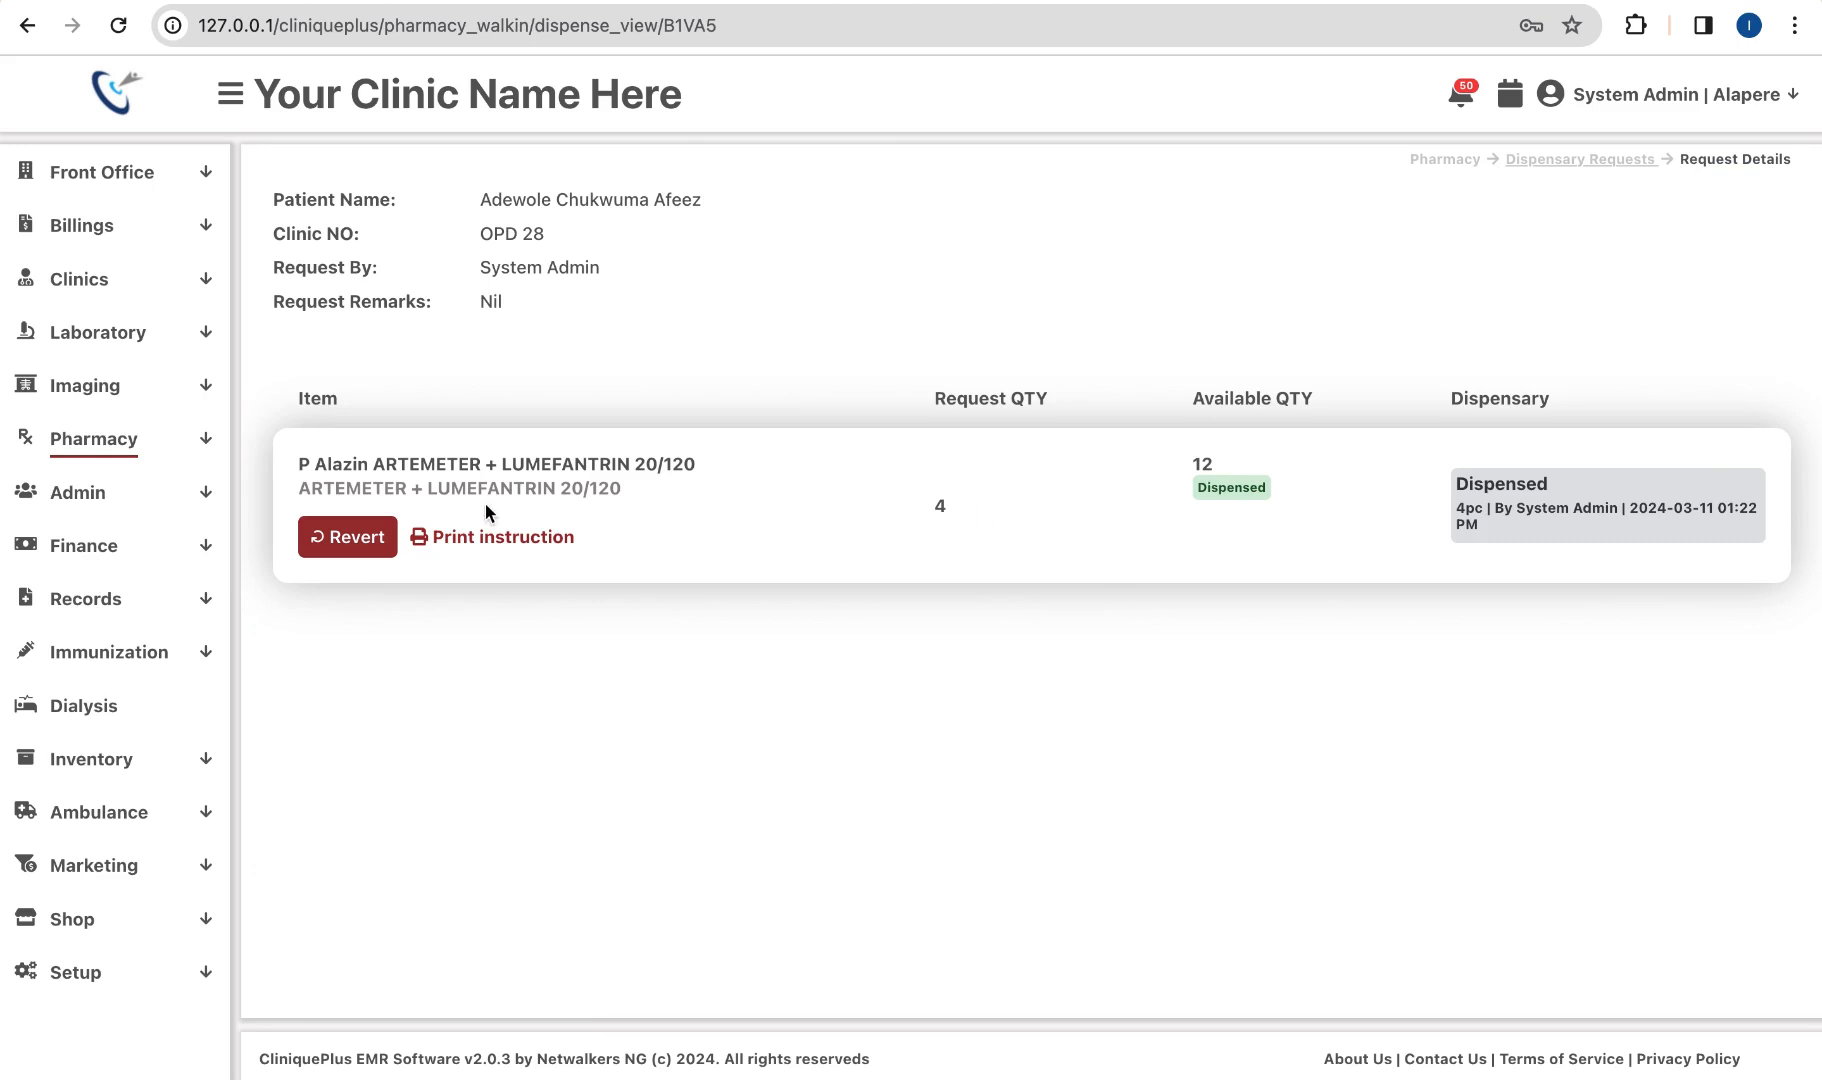
# Step: Open the medicine inventory bin card, try the Random new whip brand filter, then clear it
pyautogui.click(145, 456)
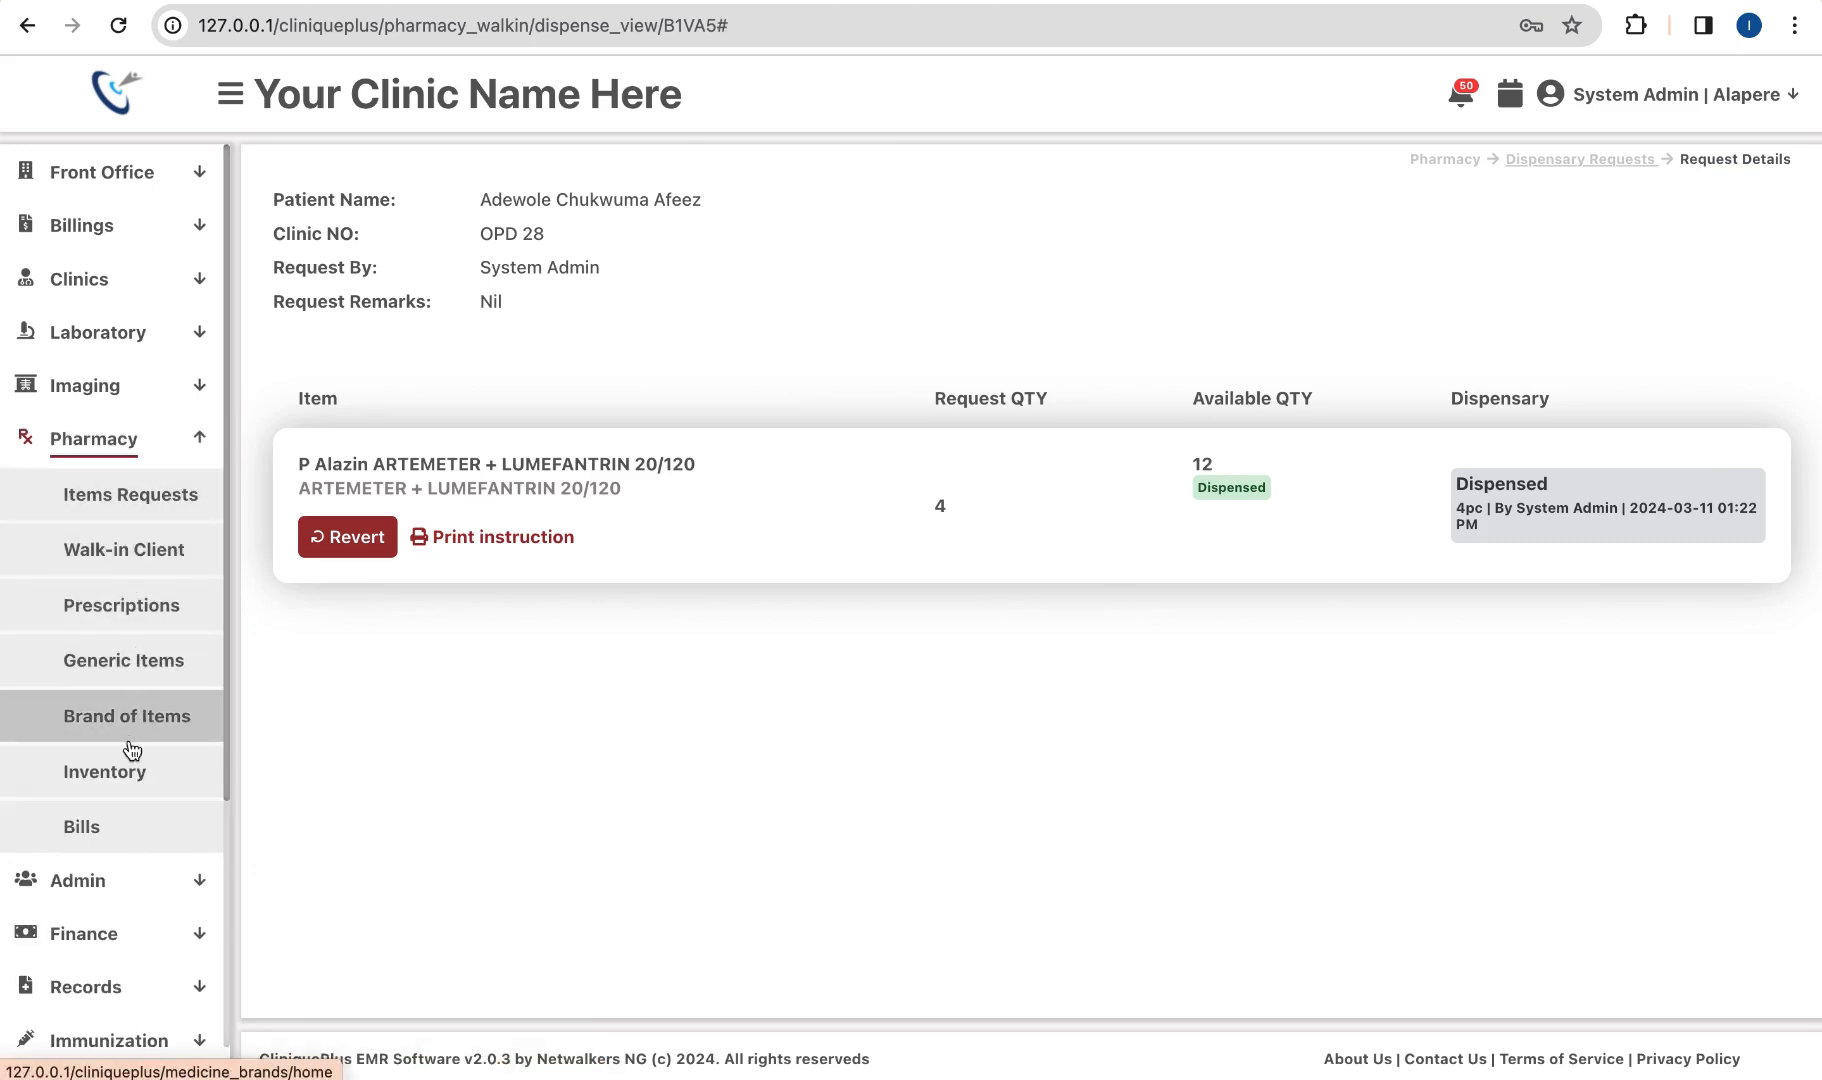
pyautogui.click(126, 773)
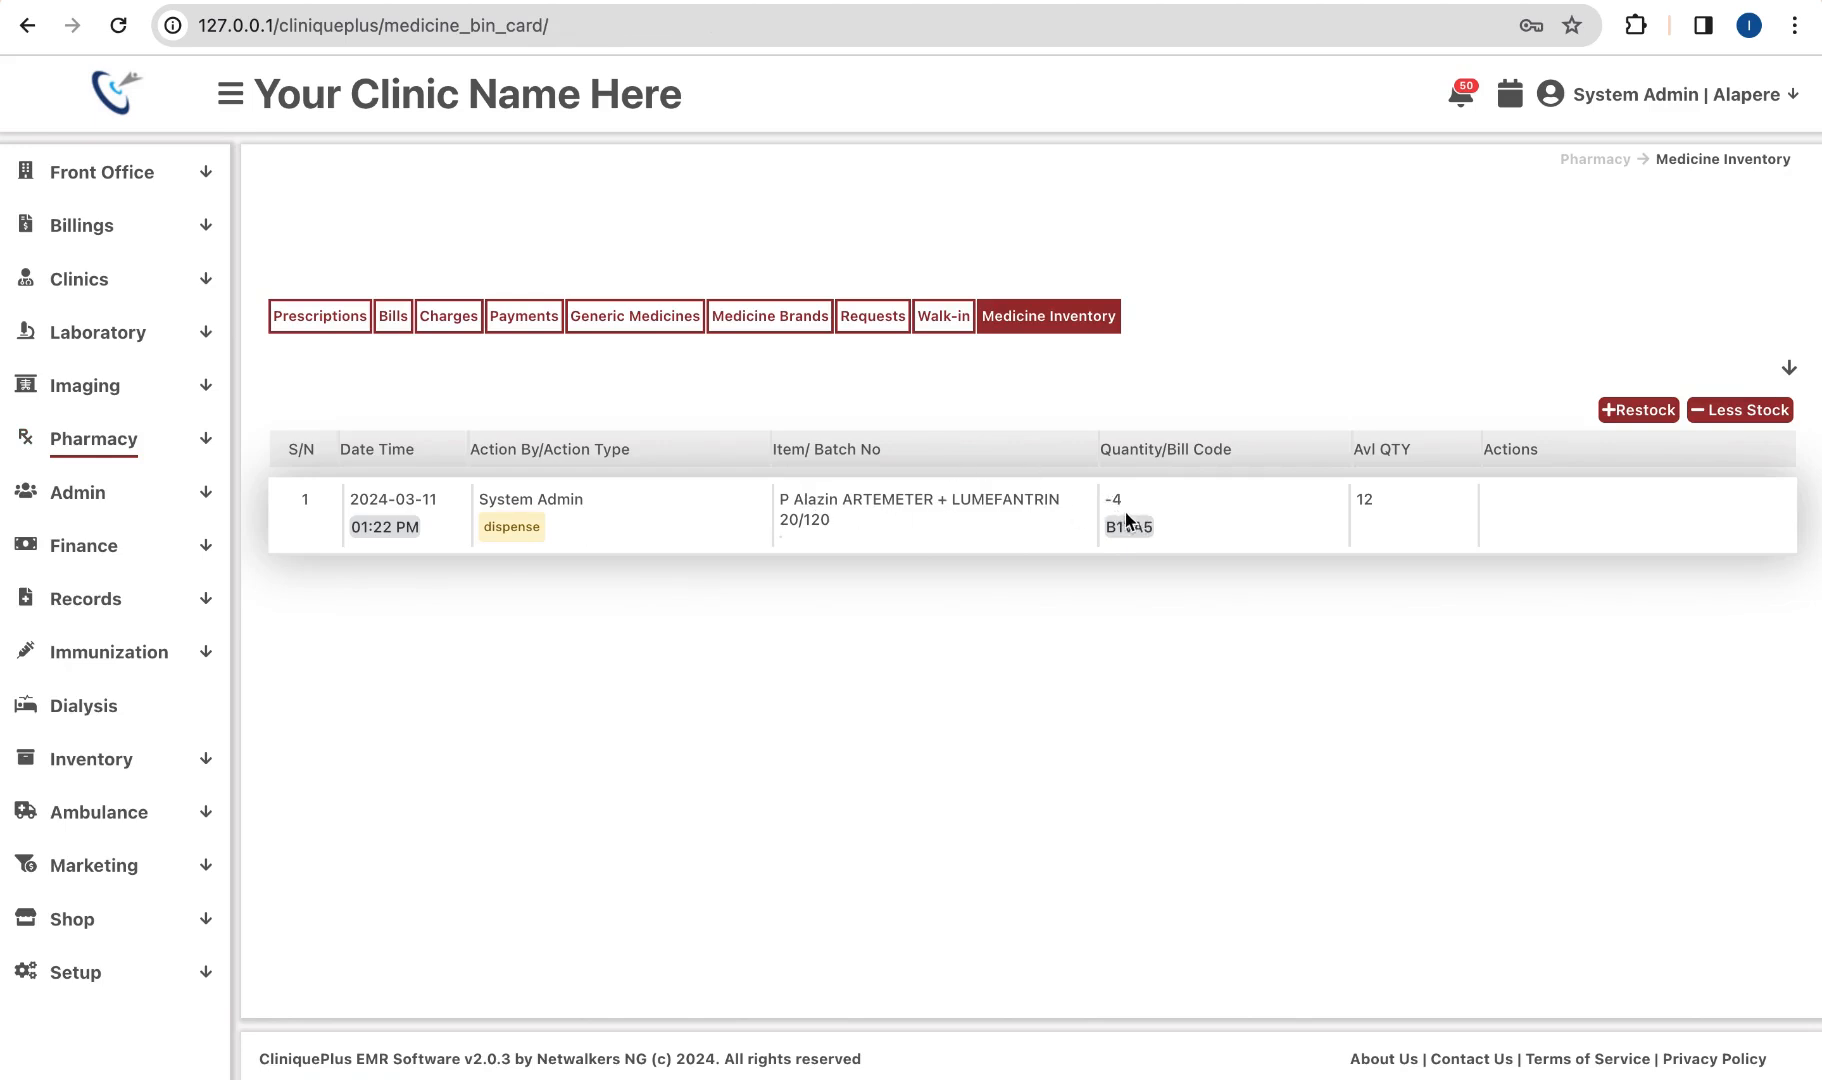
pyautogui.click(1789, 368)
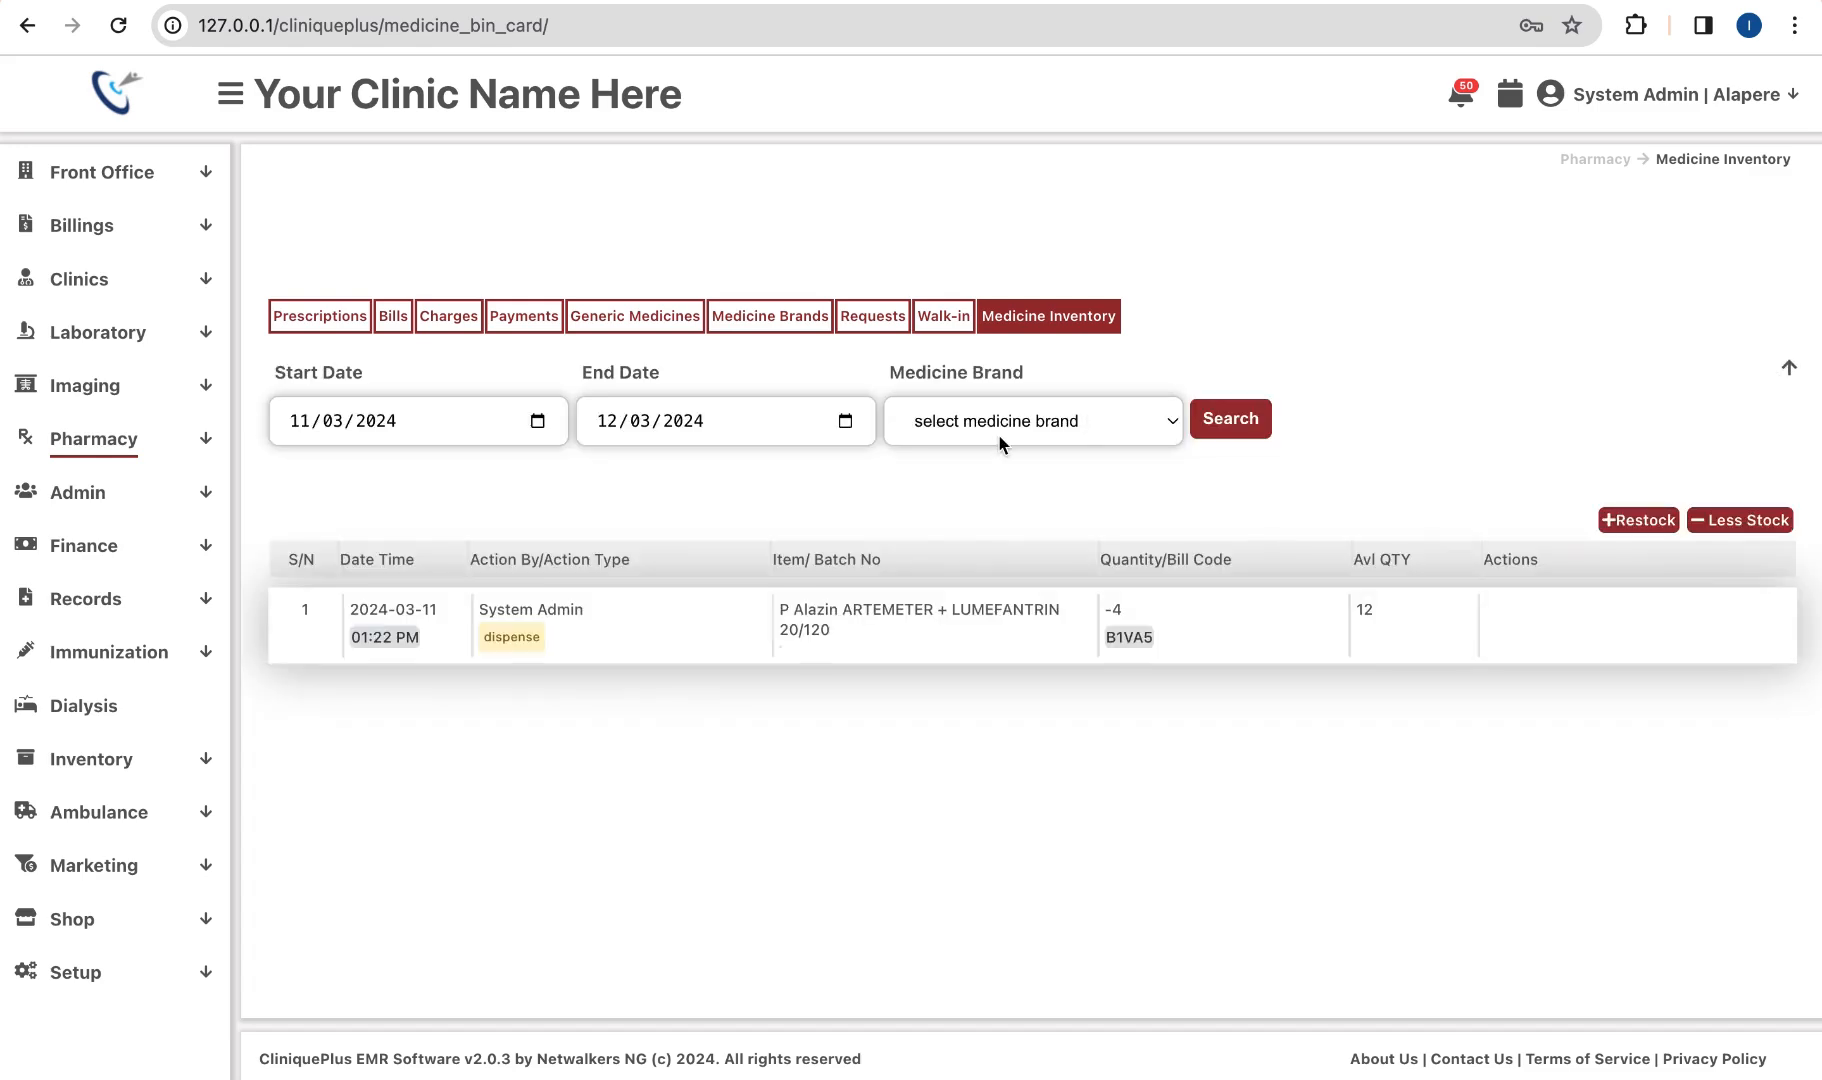
pyautogui.click(1021, 420)
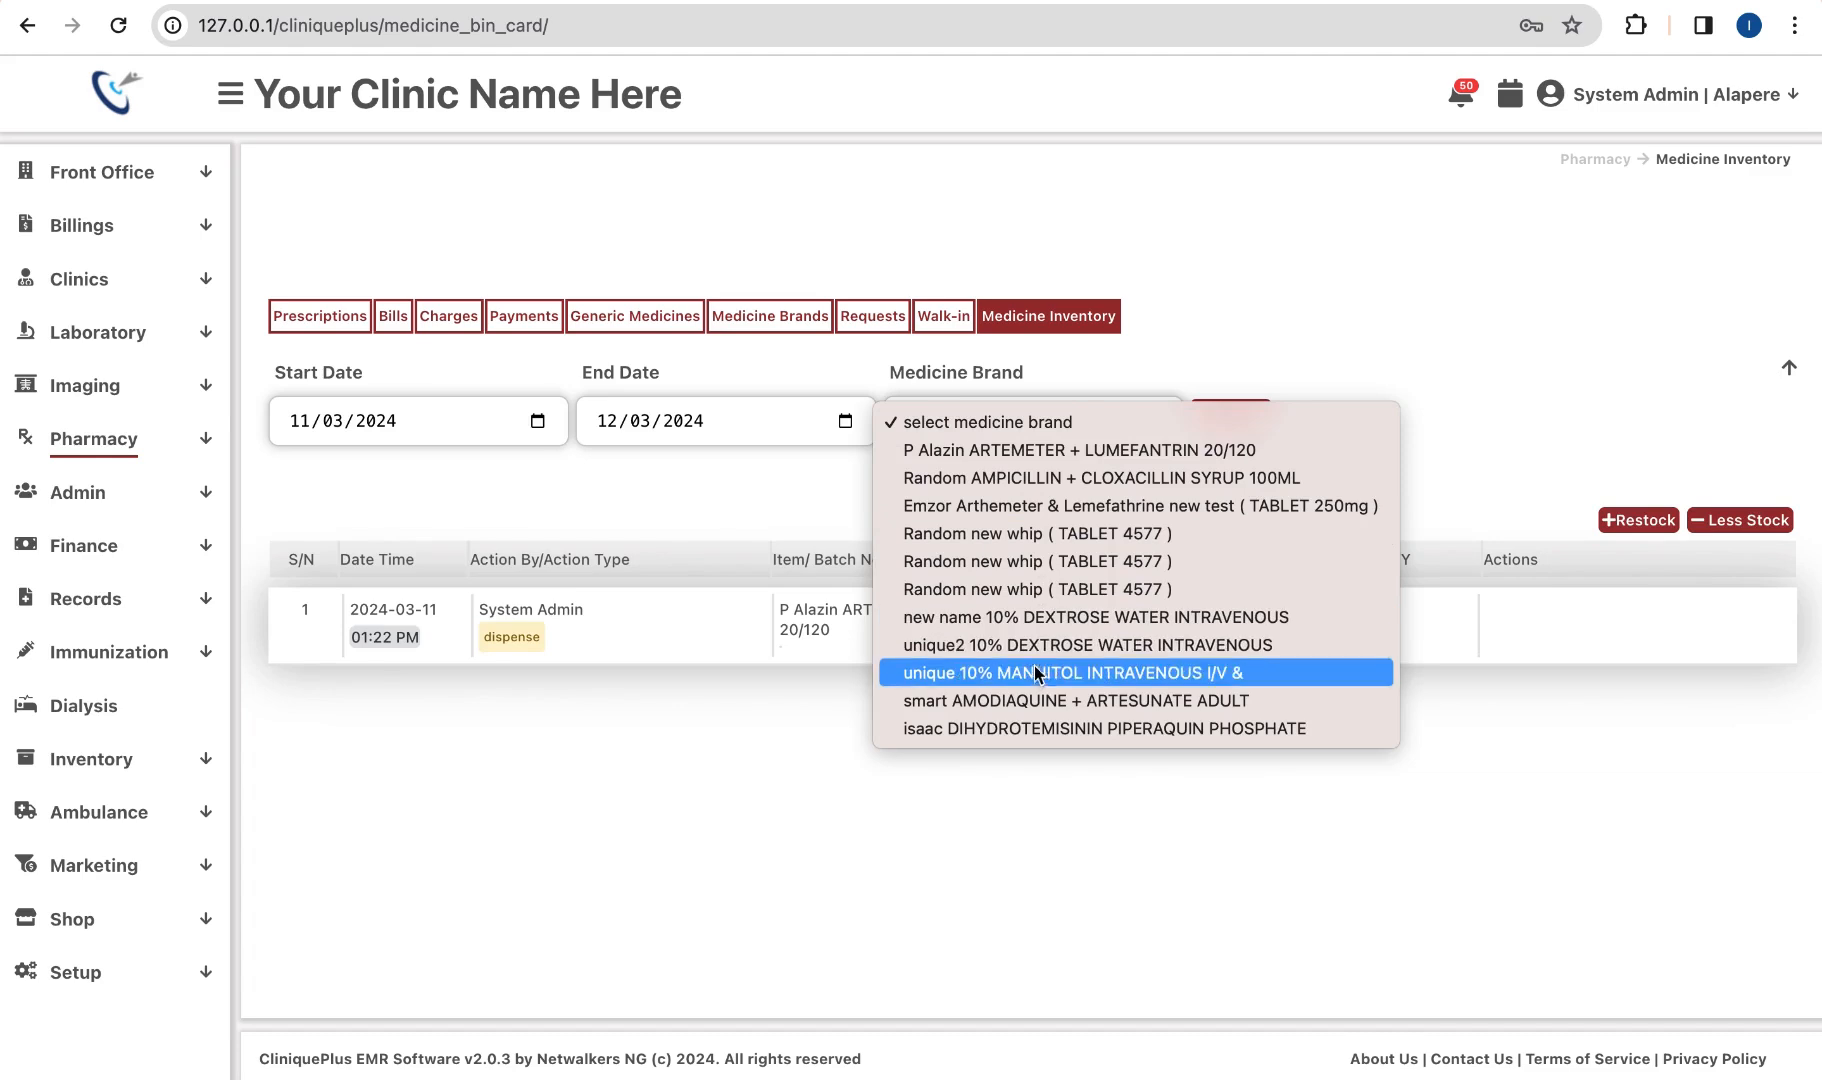
pyautogui.click(1040, 589)
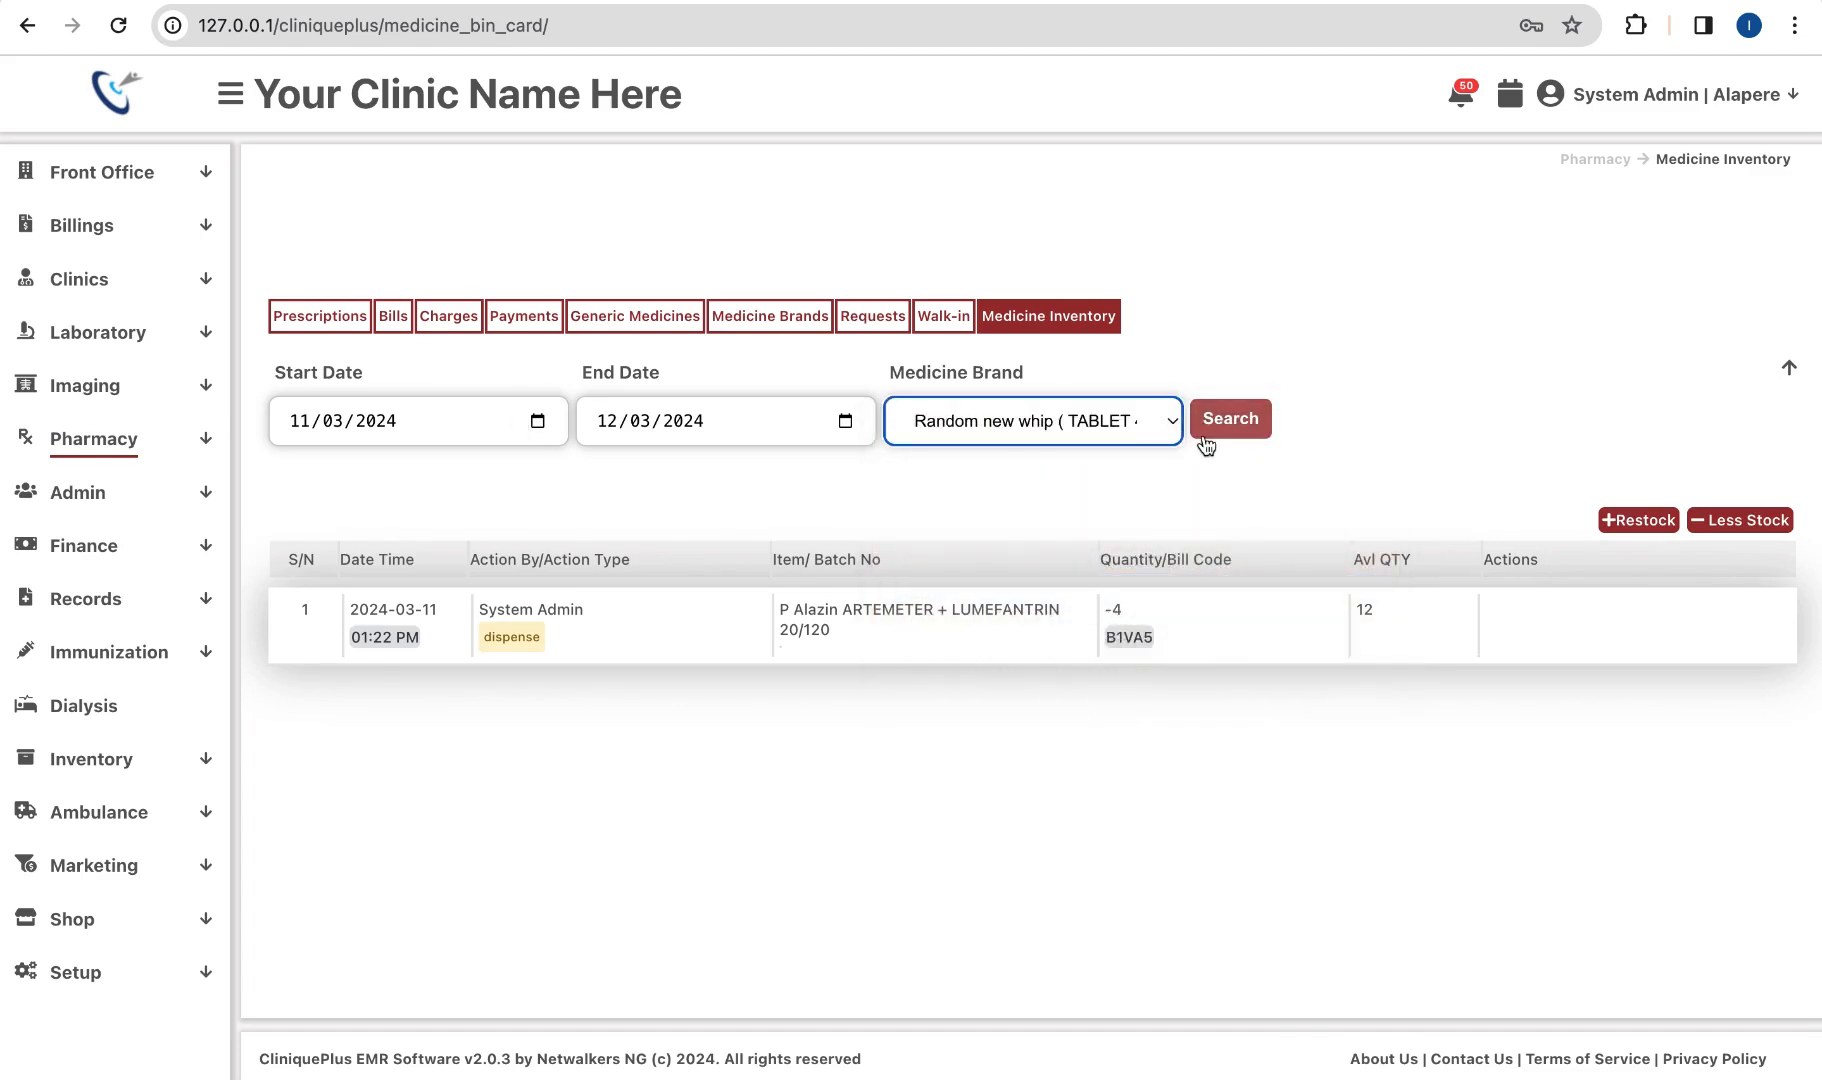
pyautogui.click(1107, 424)
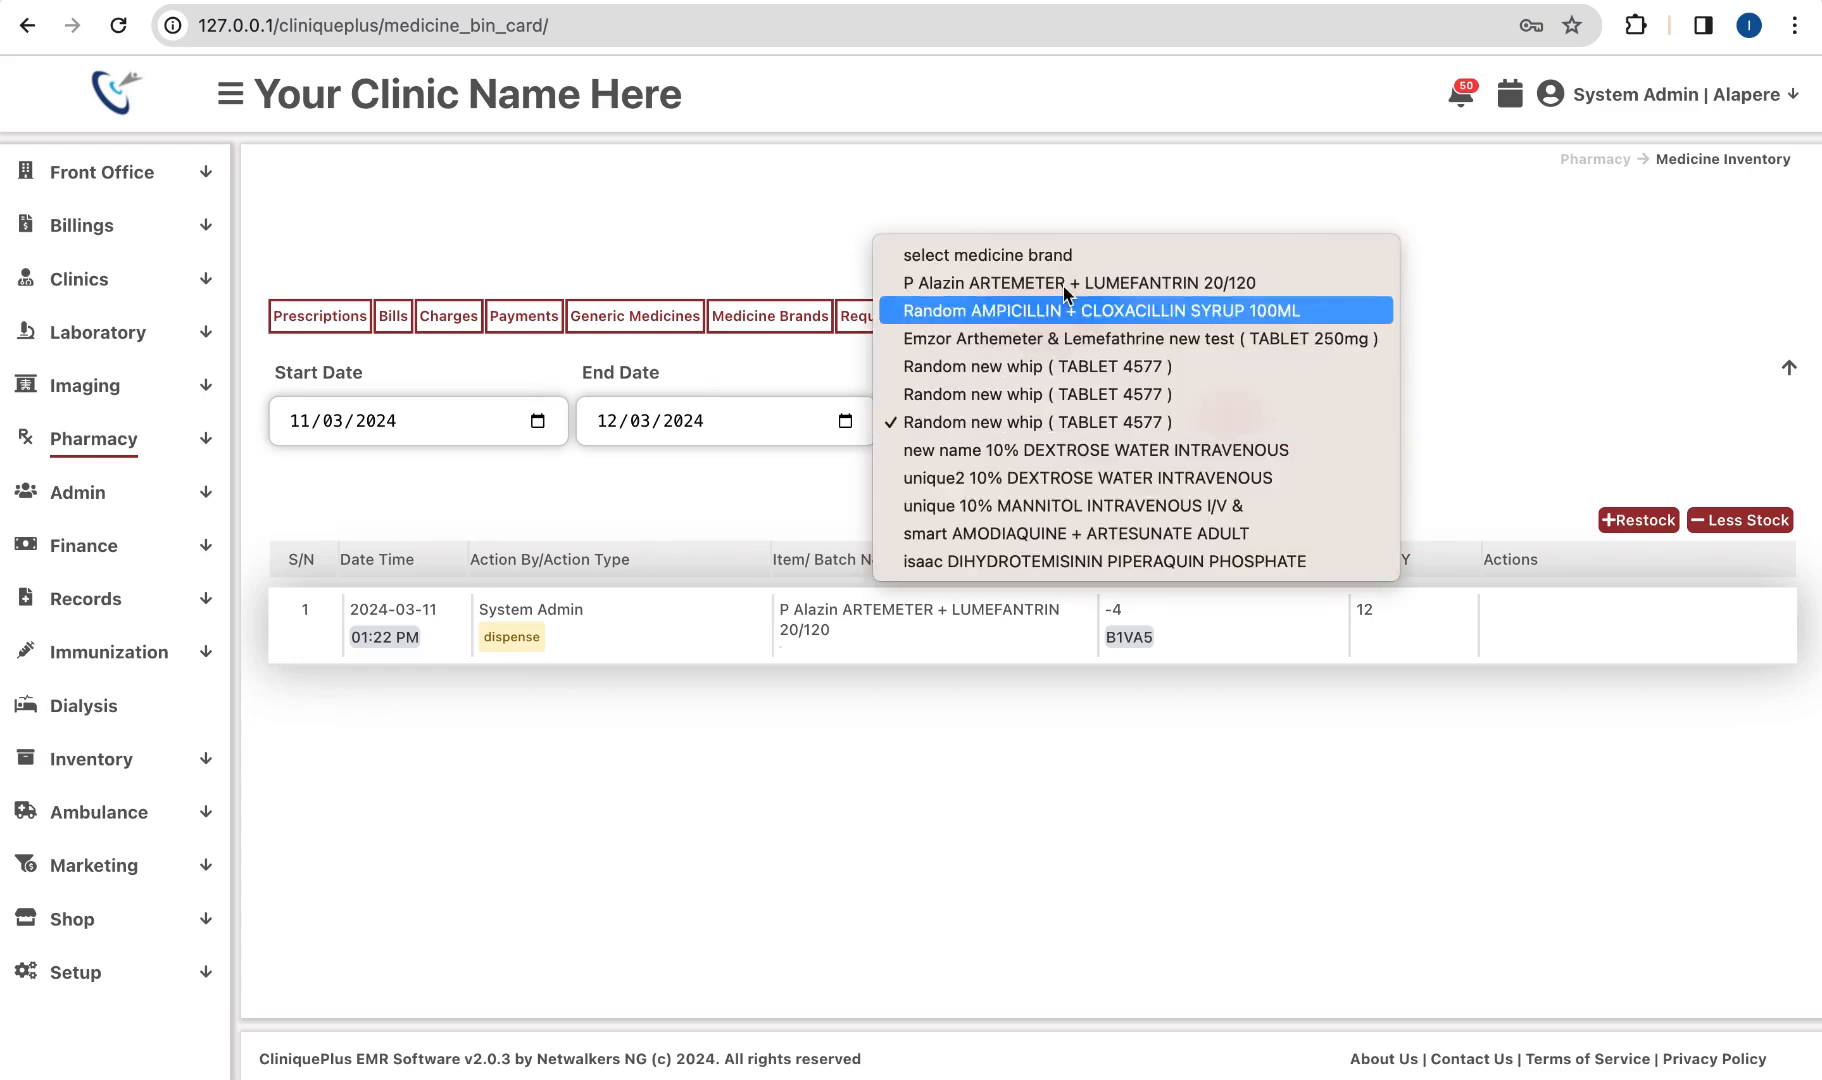
pyautogui.click(1004, 256)
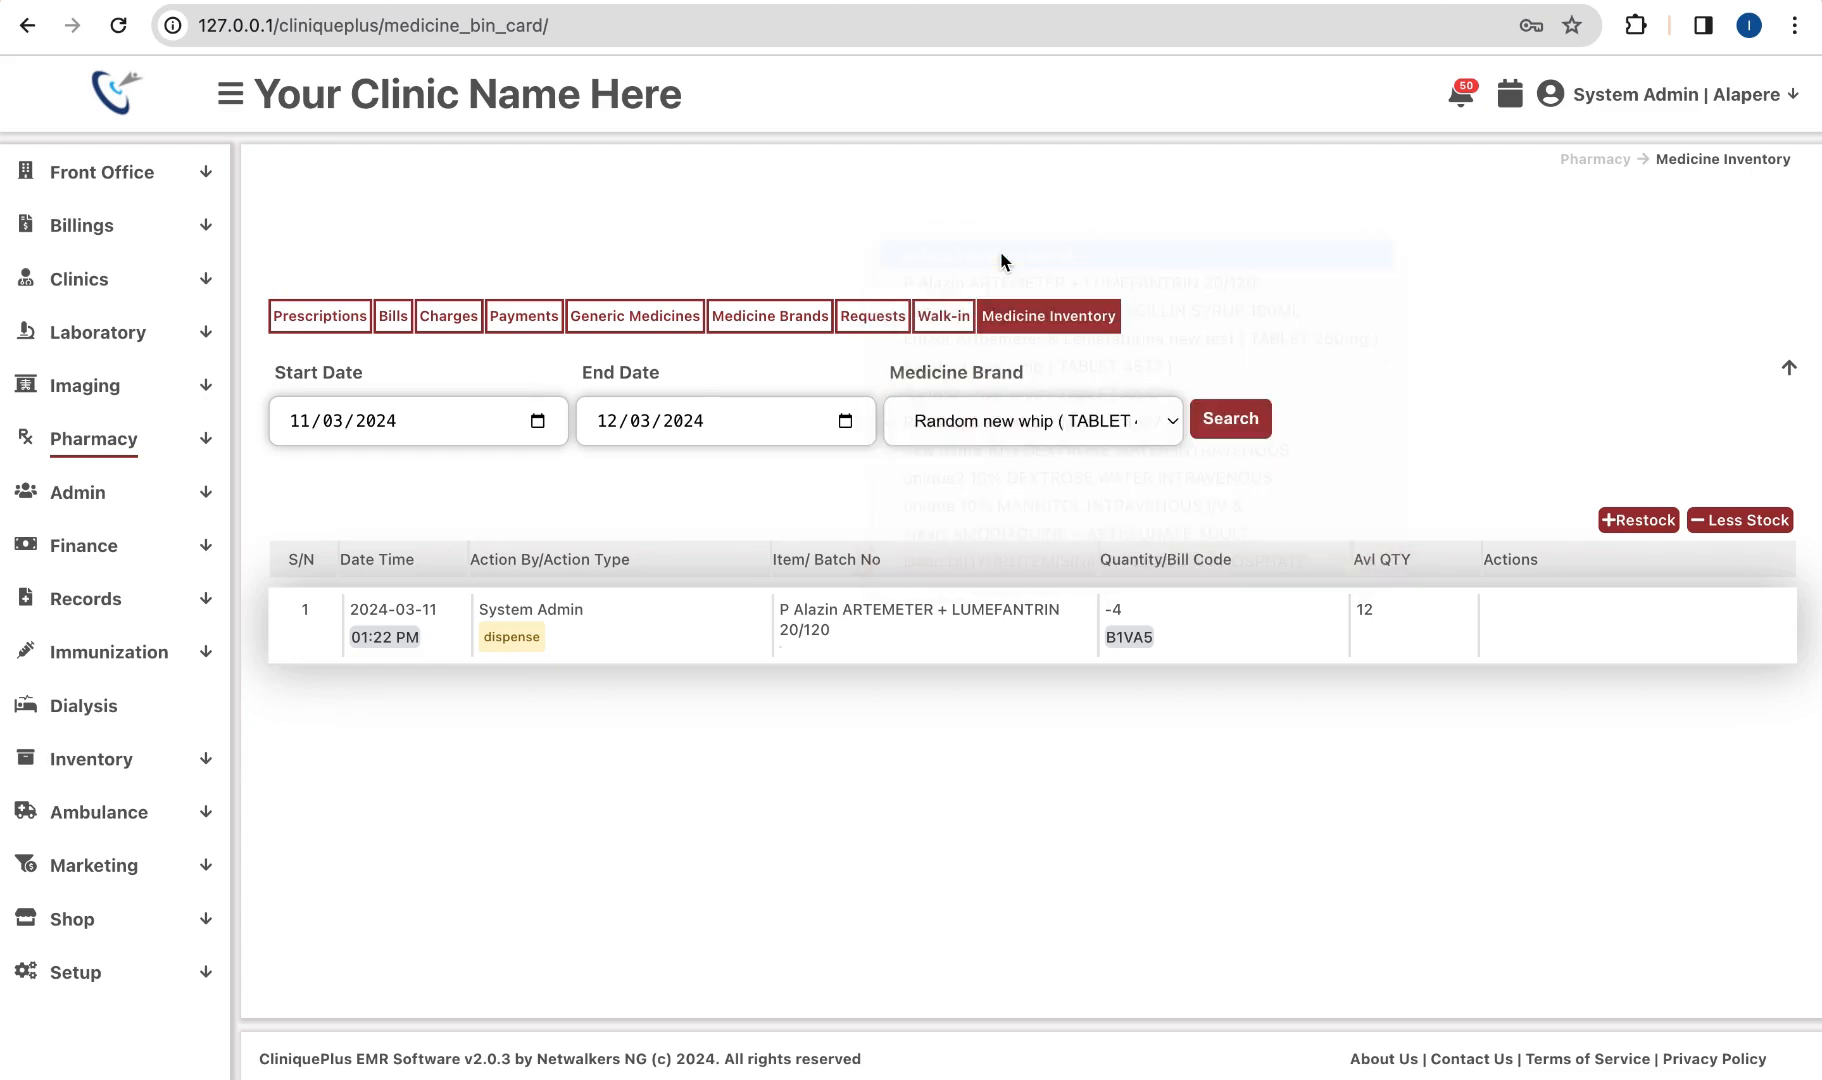
# Step: Search stock movements from 1 March 2024 and review the P Alazin dispense of 4, leaving 12
pyautogui.click(540, 426)
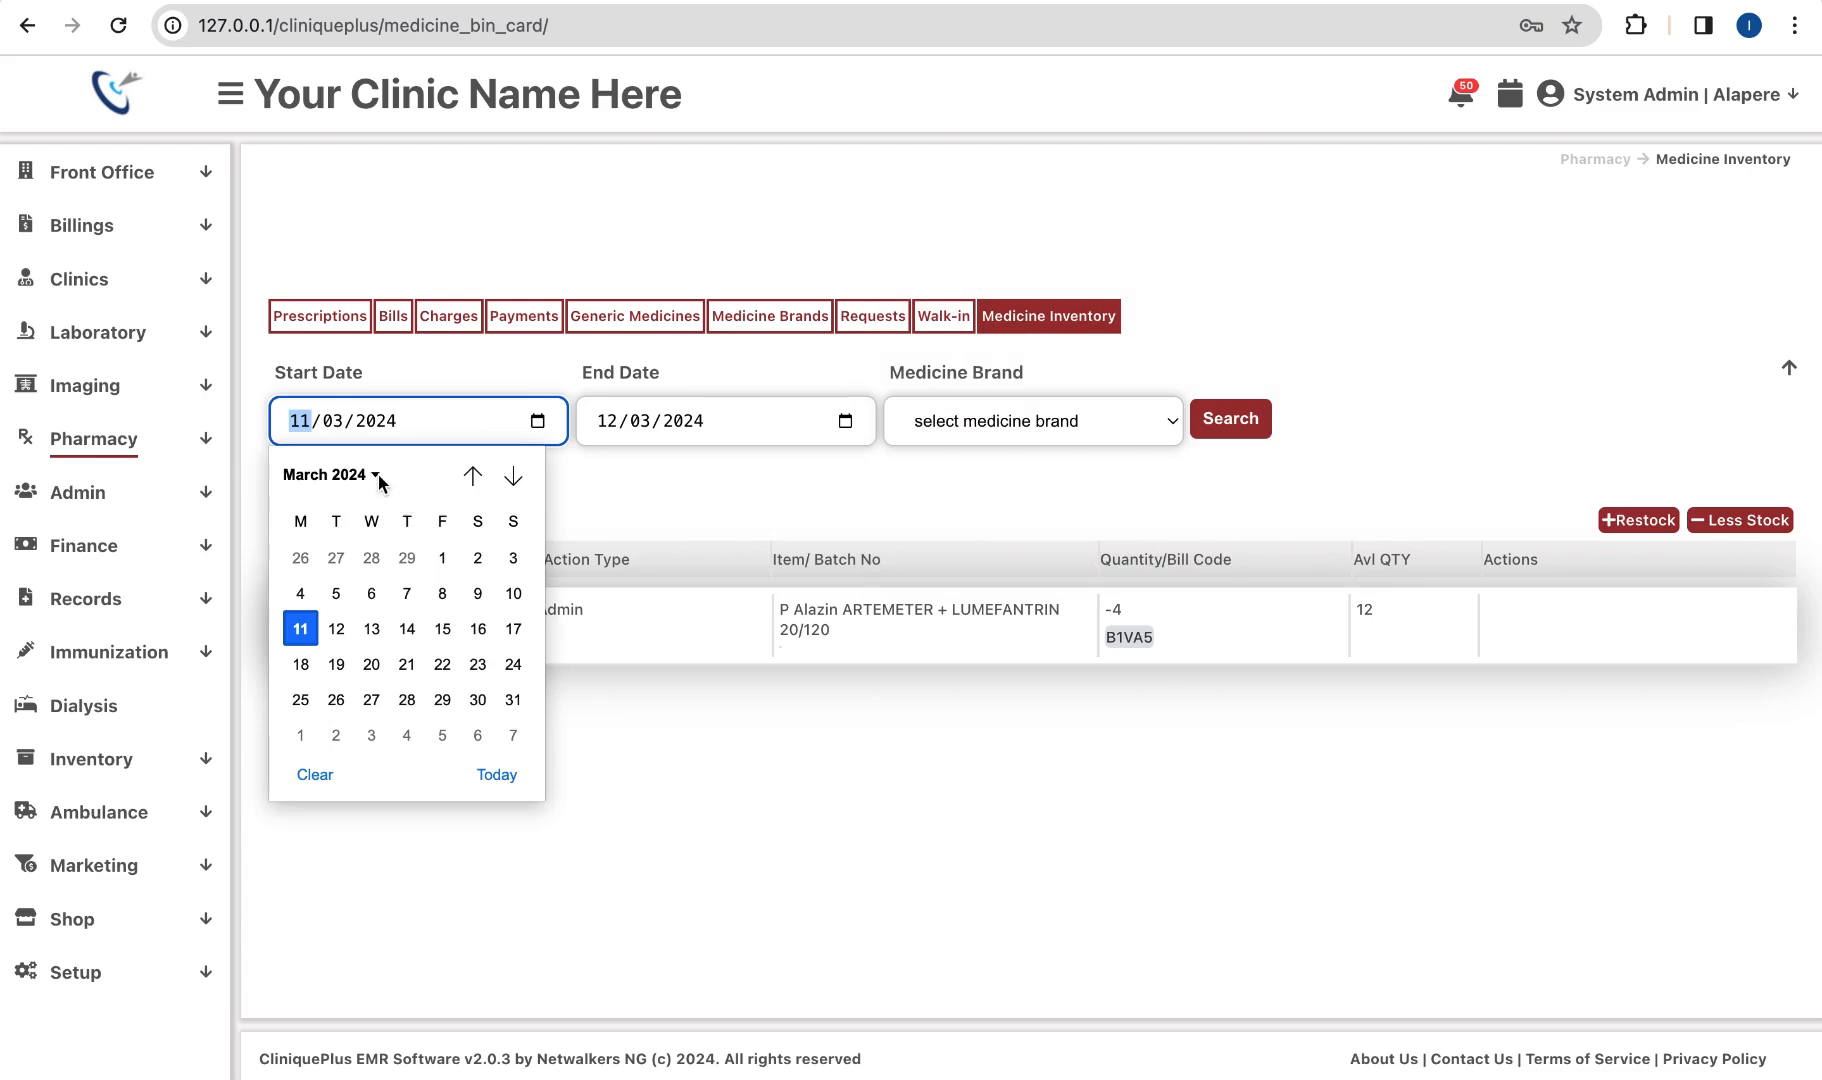
pyautogui.click(442, 557)
pyautogui.click(1256, 424)
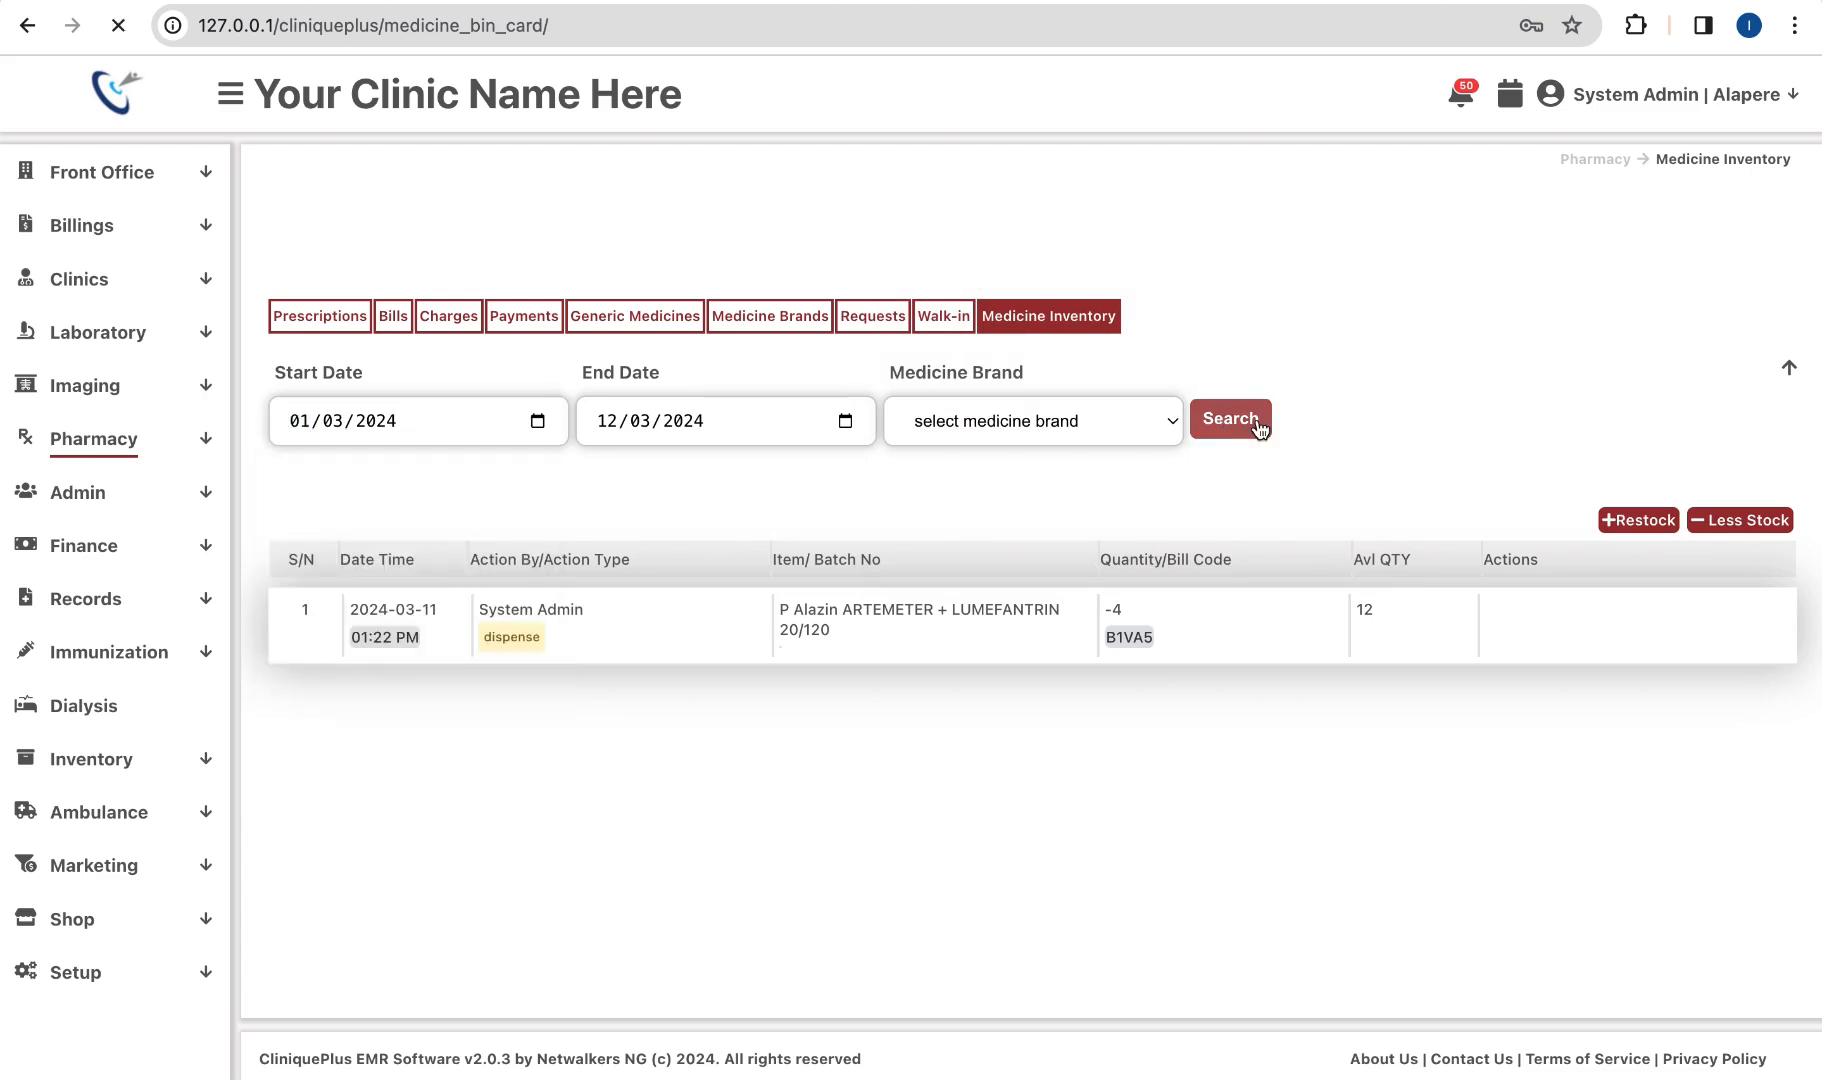
pyautogui.scroll(-4, 1144, 662)
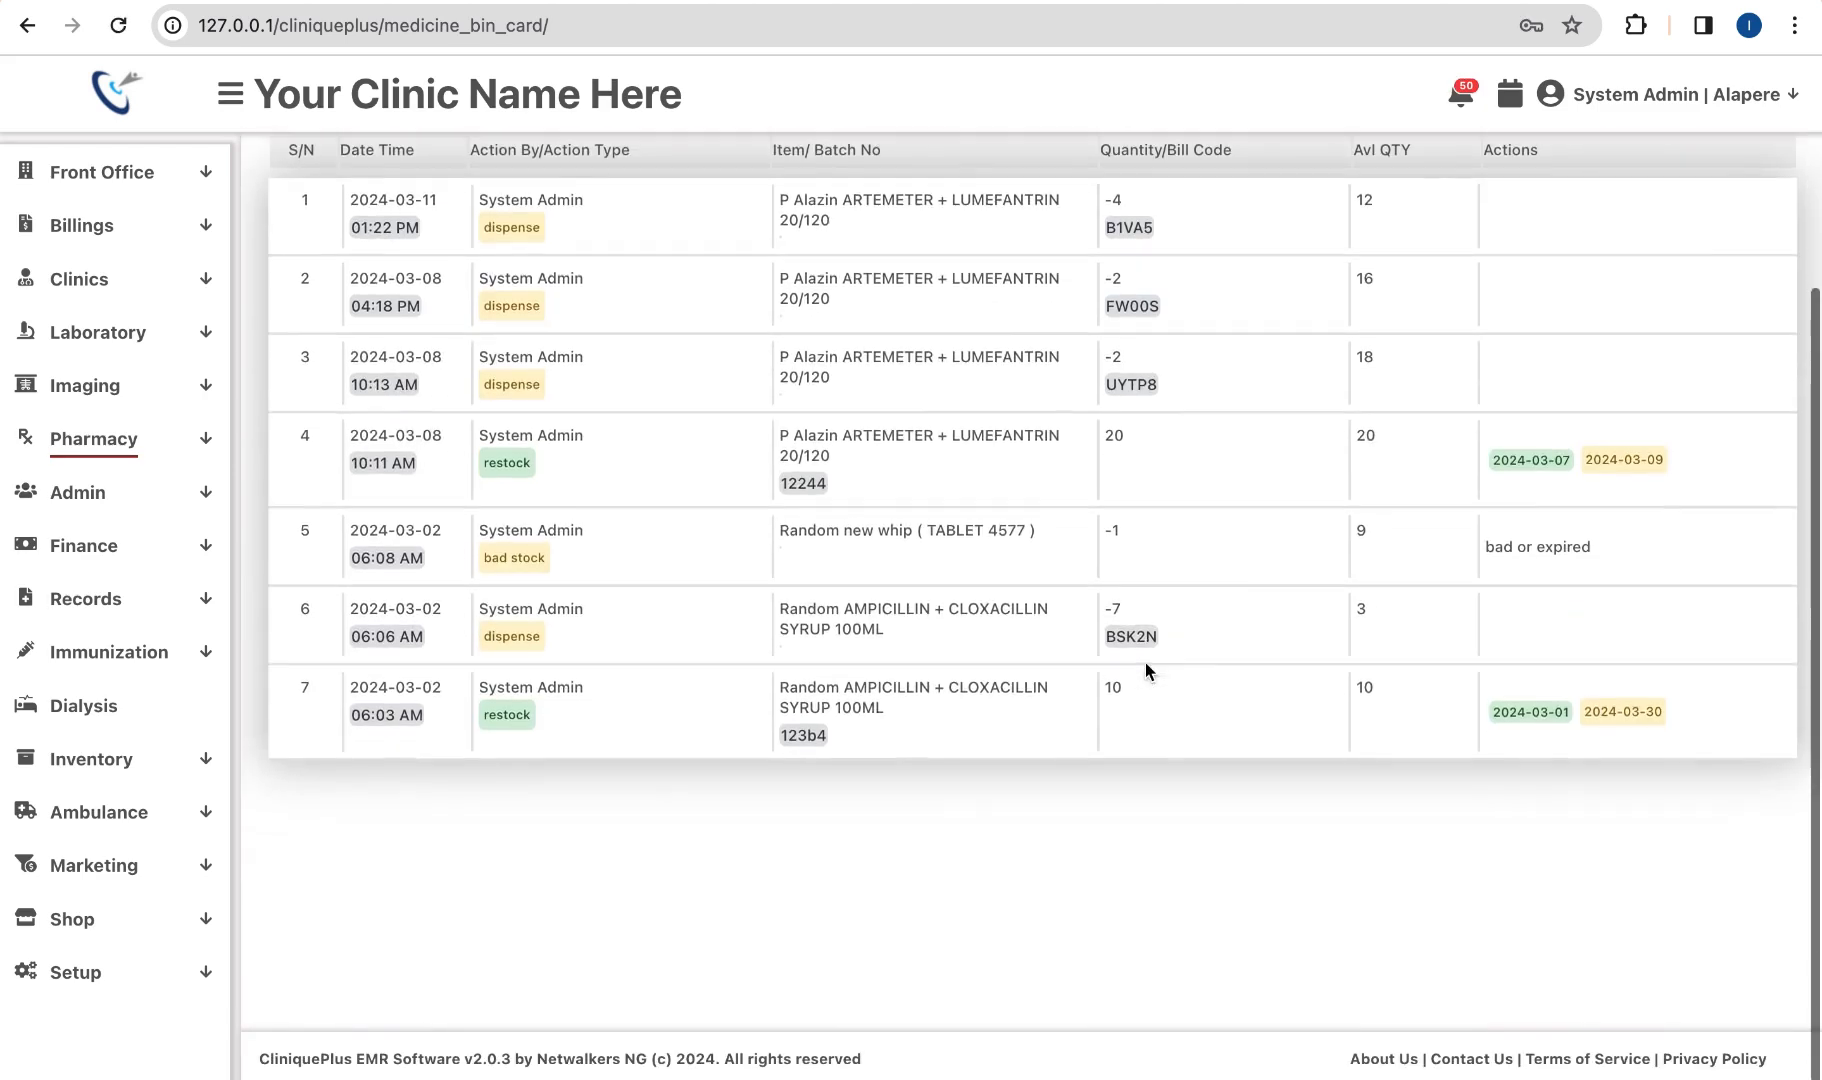
pyautogui.scroll(1, 866, 617)
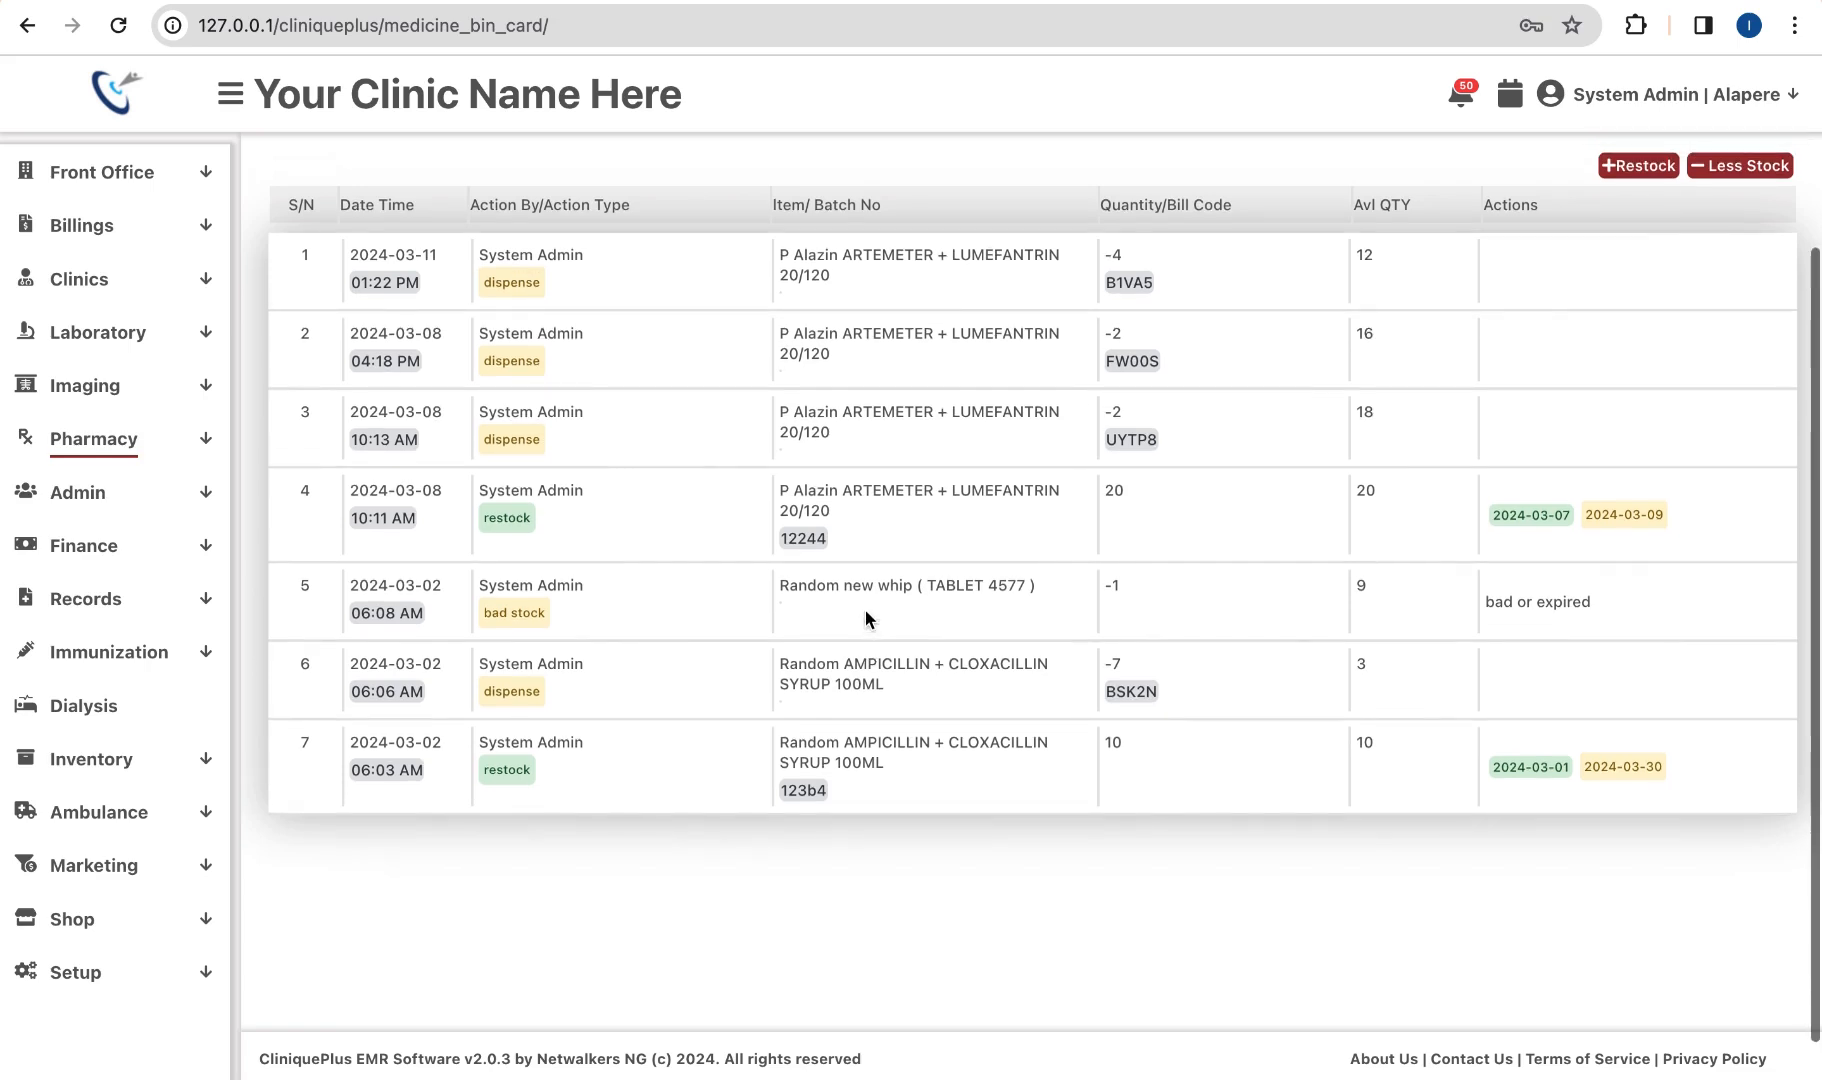
pyautogui.scroll(1, 865, 609)
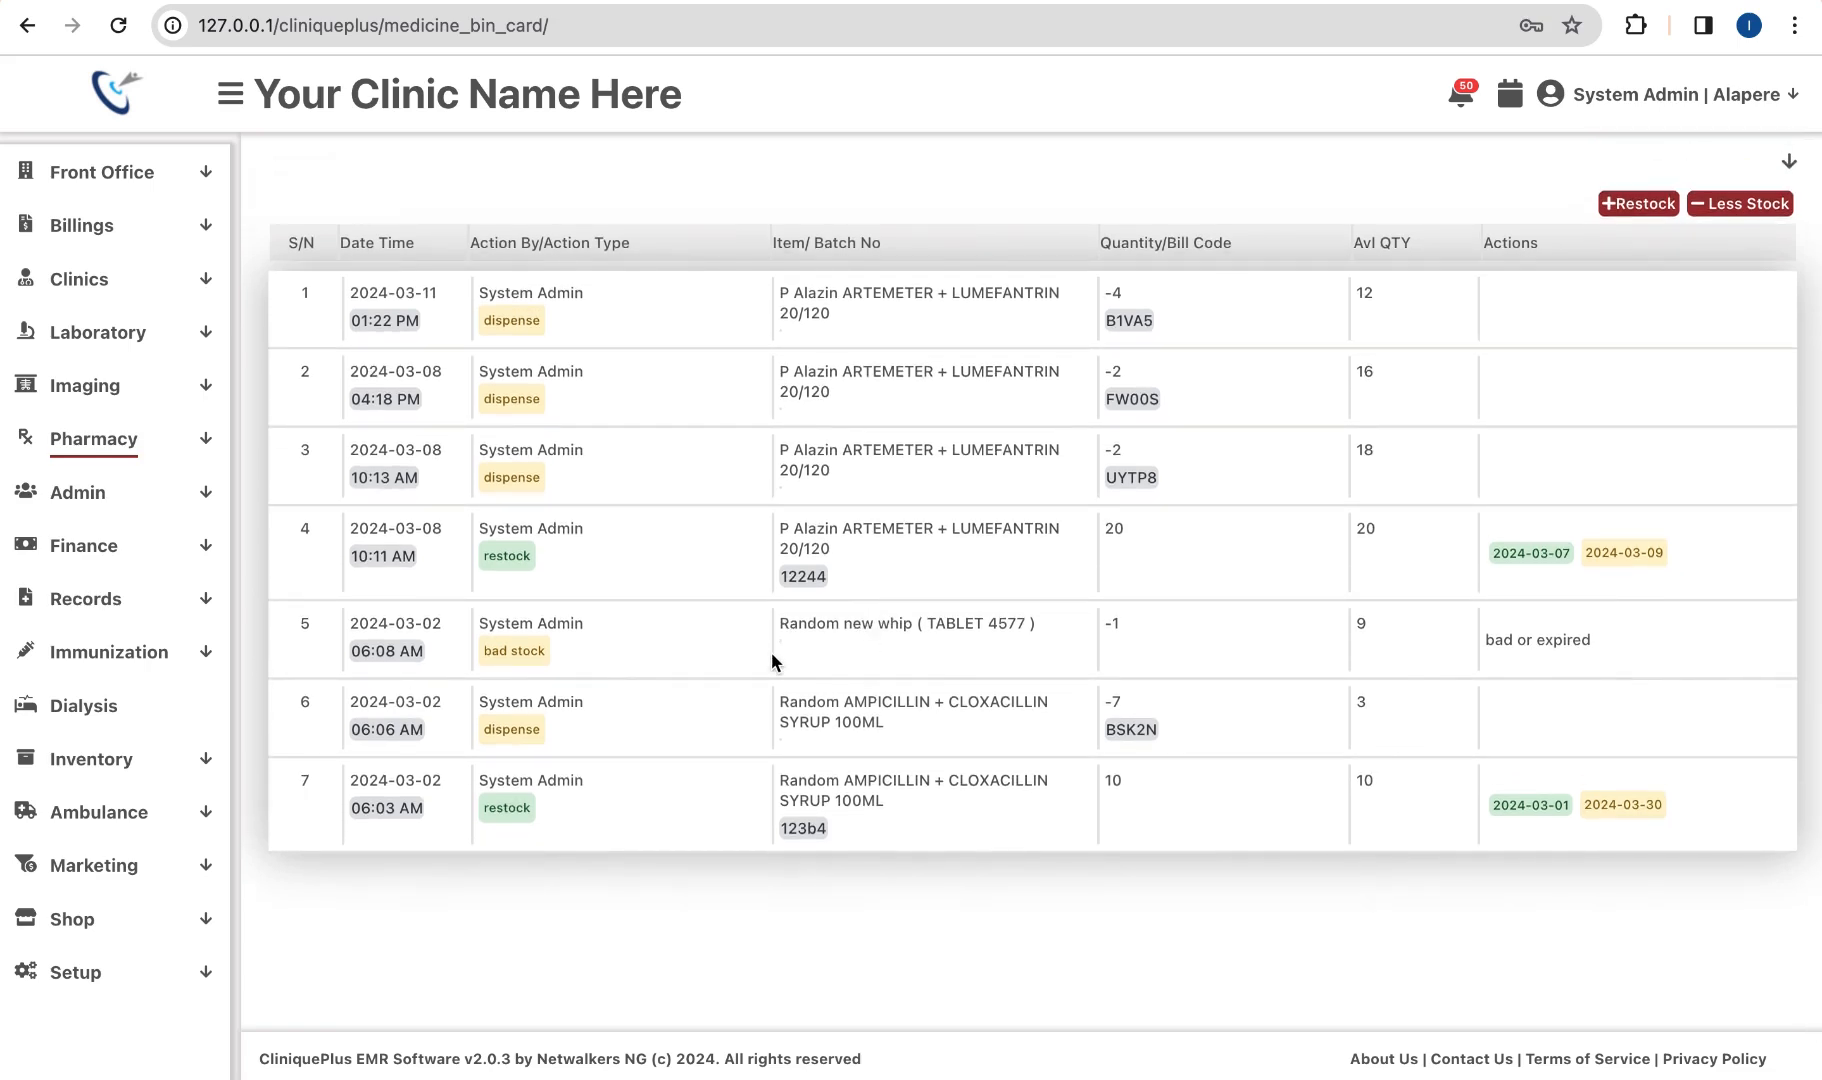
pyautogui.scroll(1, 734, 716)
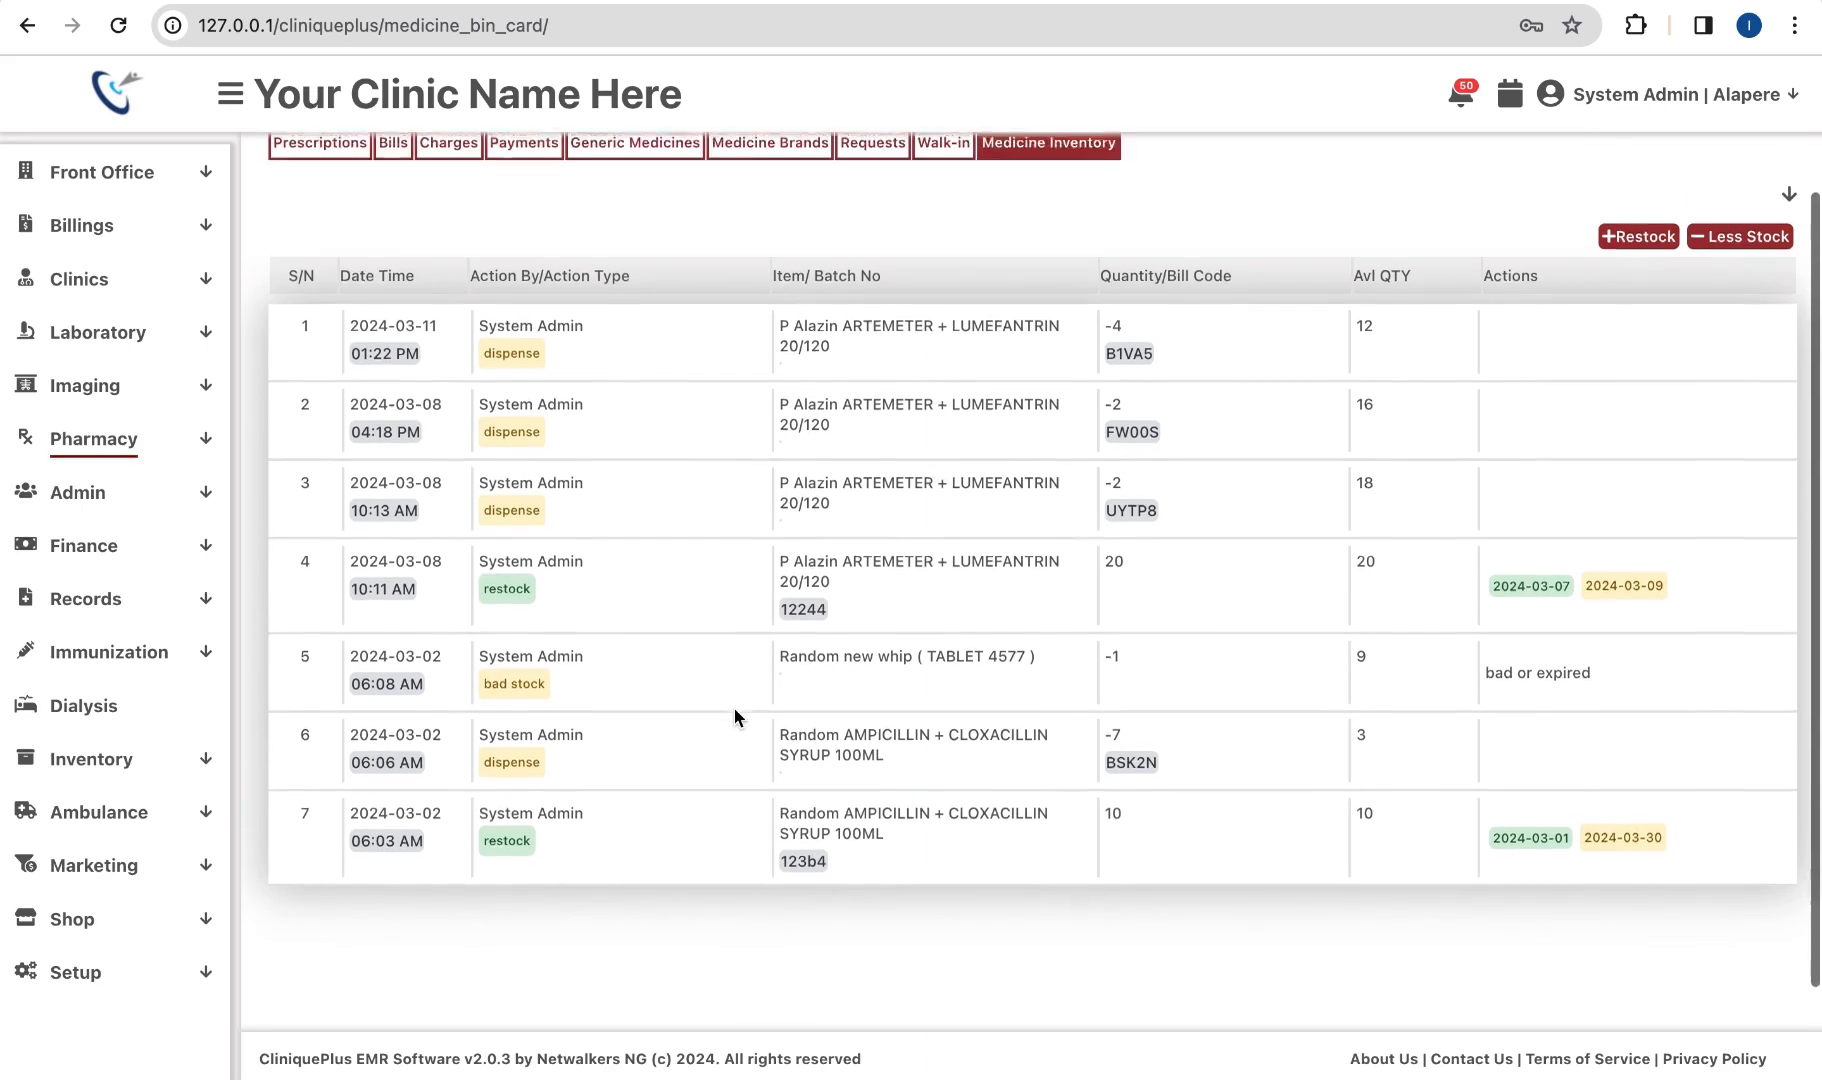
pyautogui.scroll(-1, 734, 716)
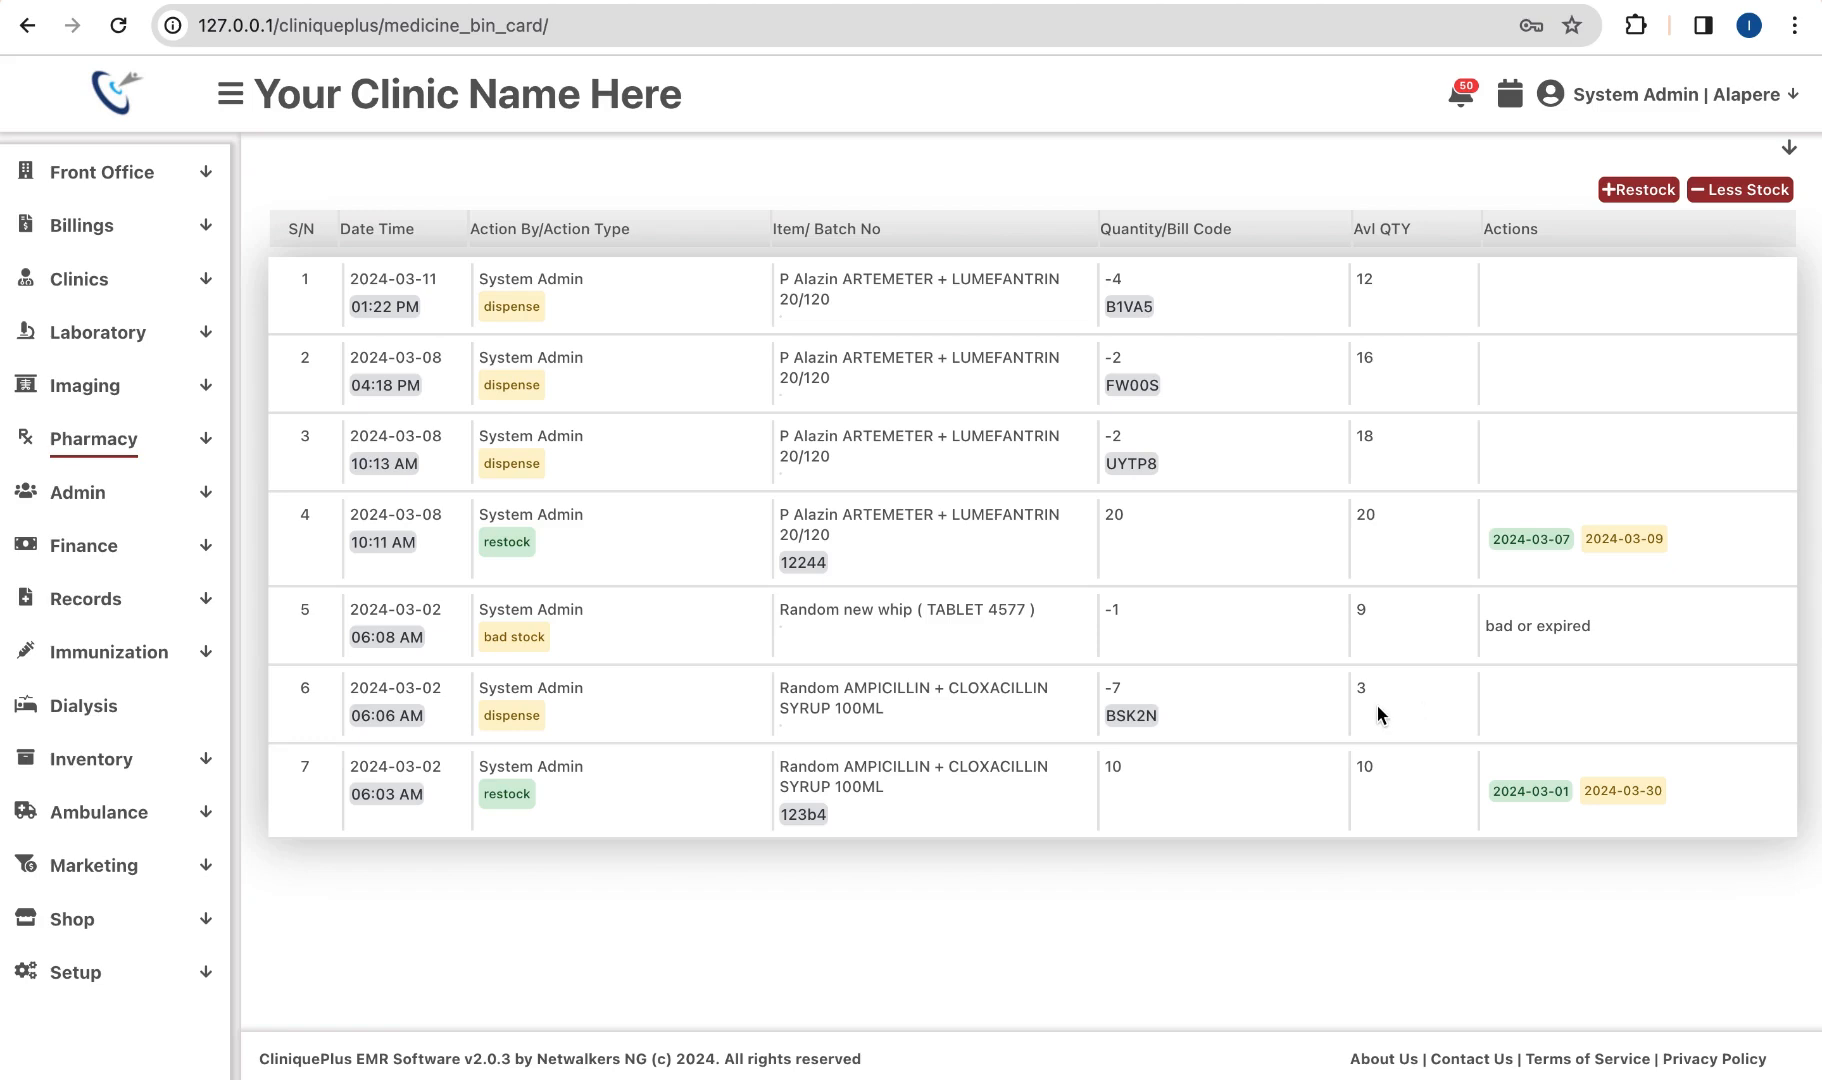
pyautogui.scroll(3, 765, 610)
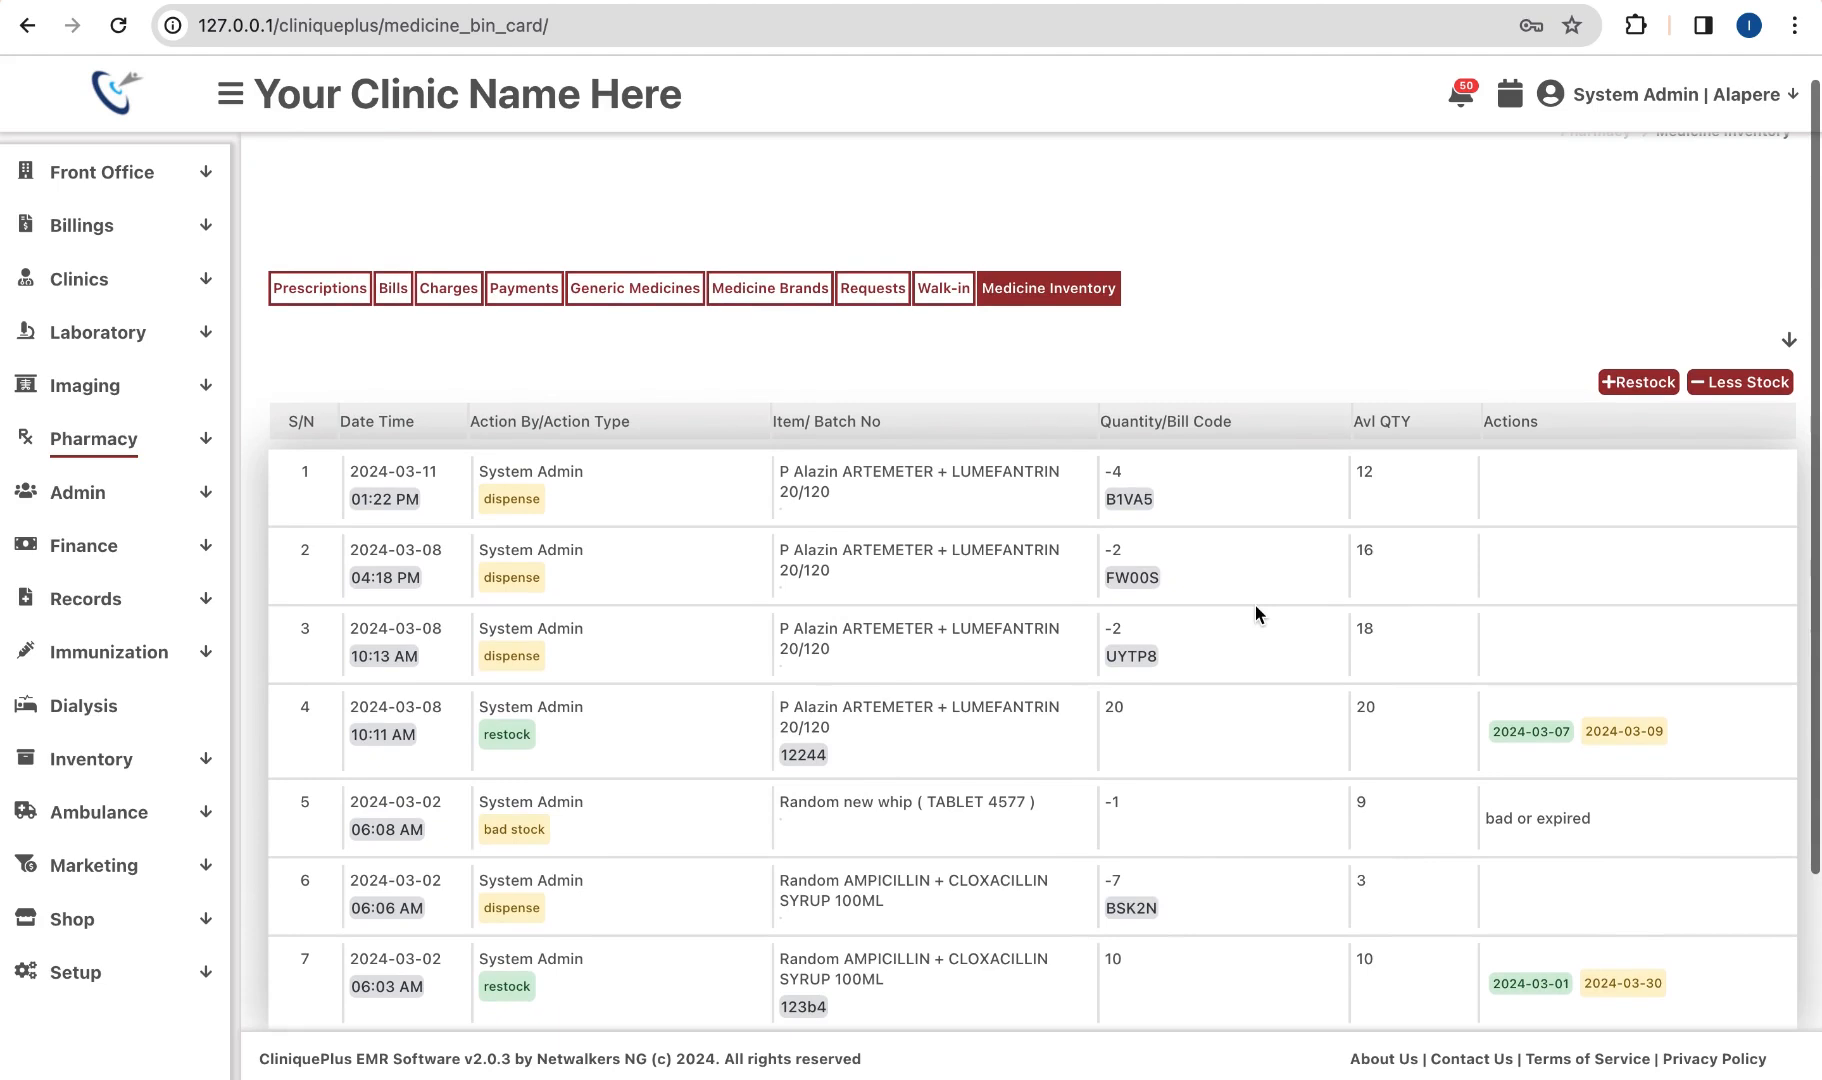
pyautogui.click(1789, 340)
pyautogui.click(1106, 394)
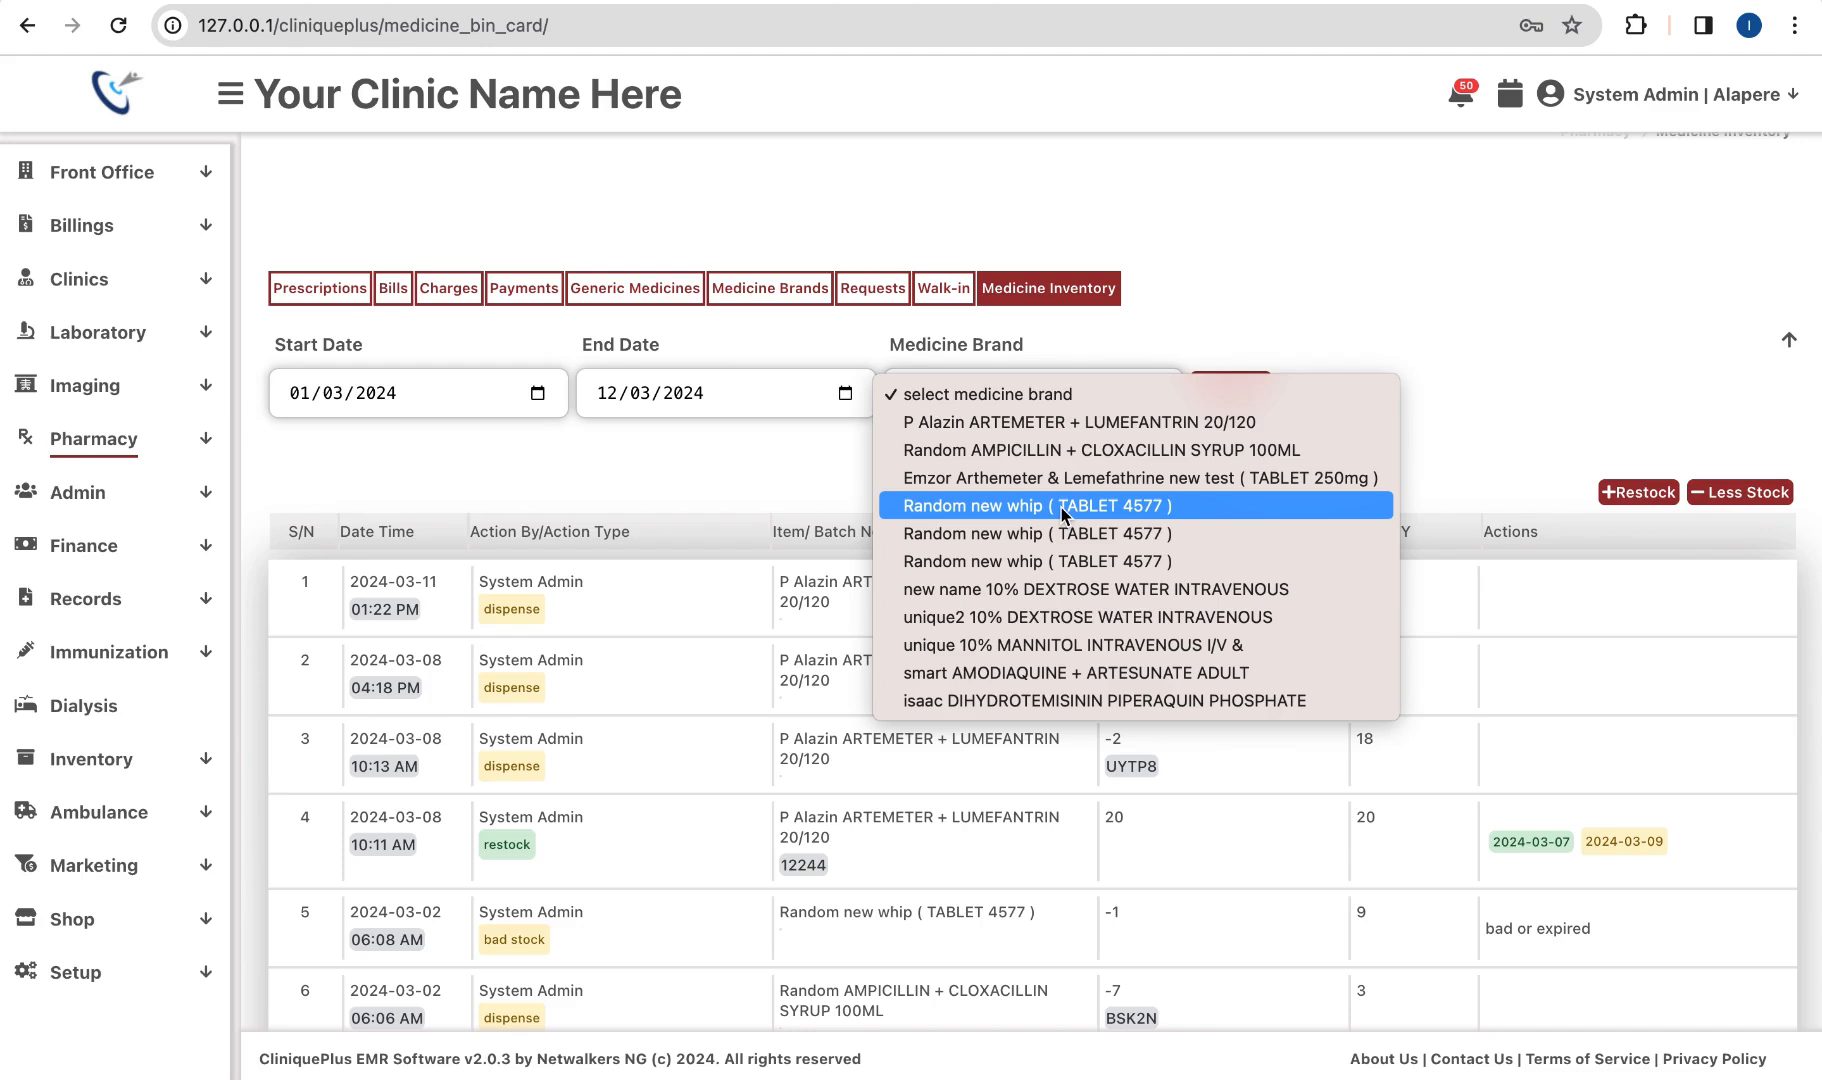
pyautogui.click(762, 444)
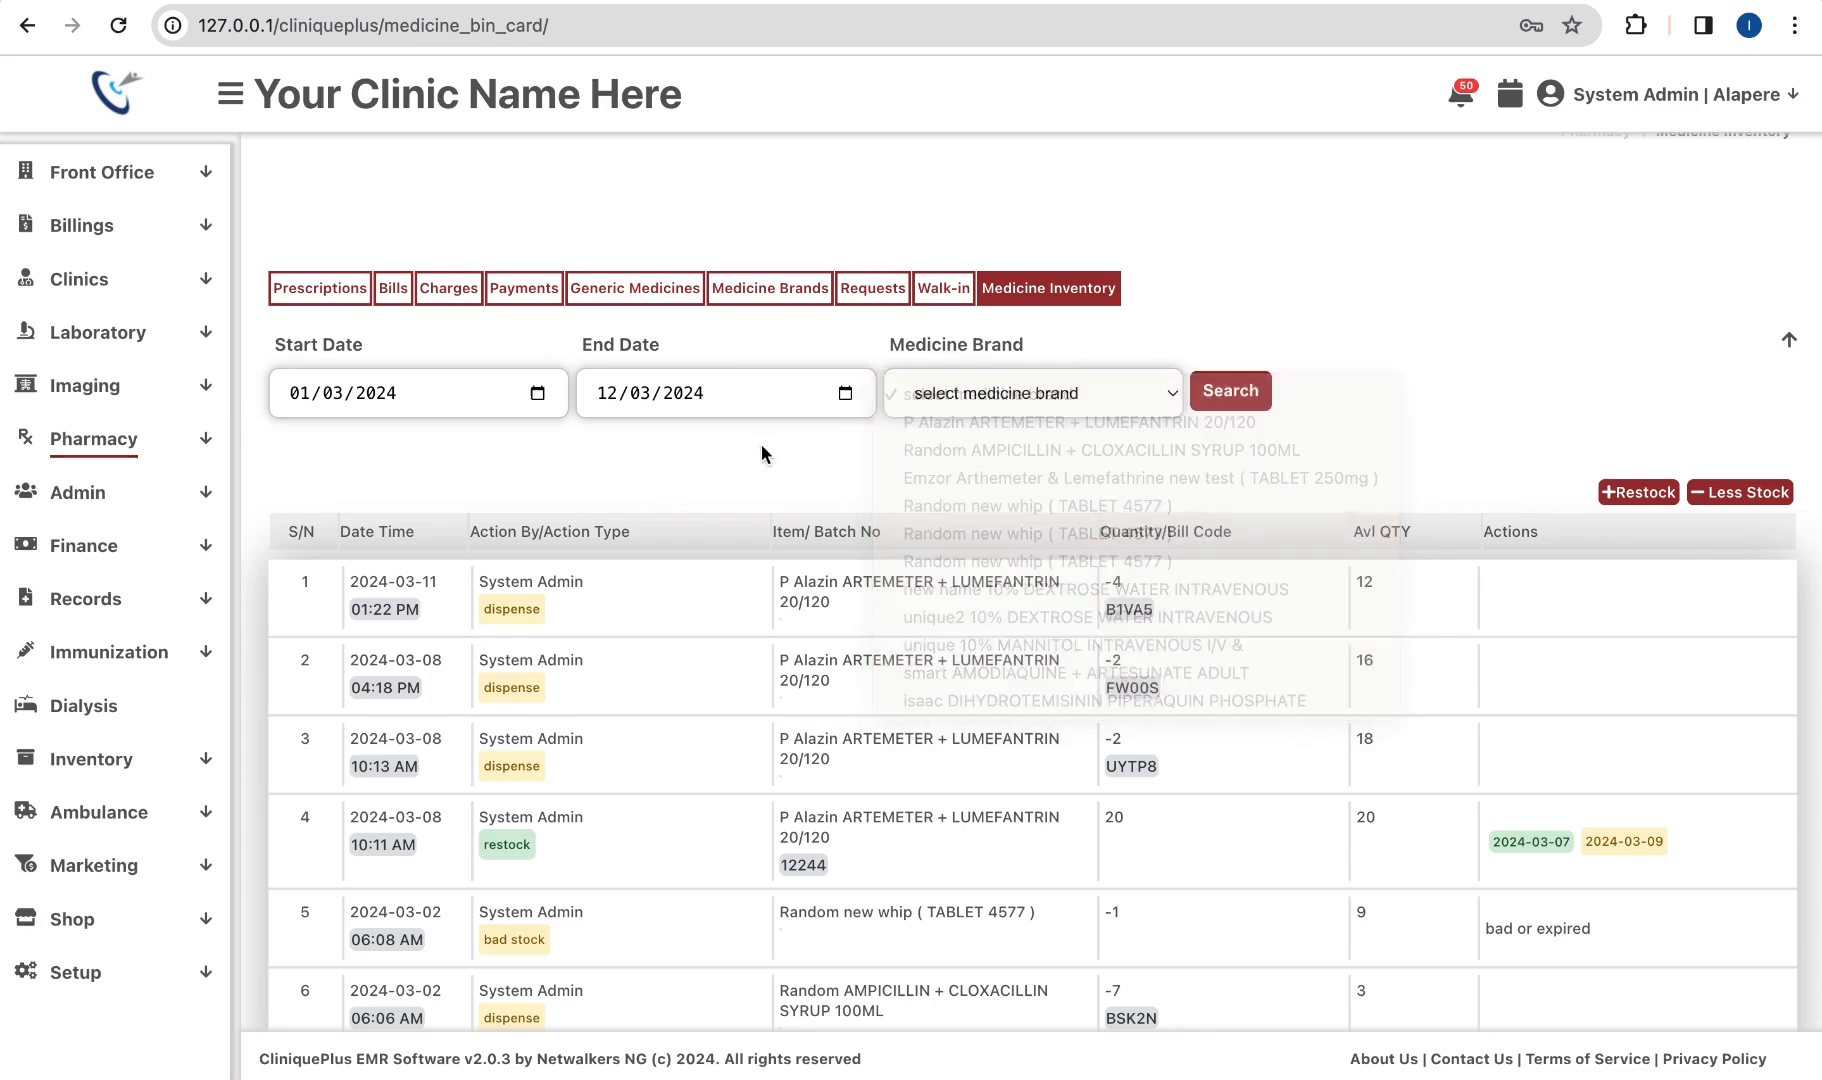
# Step: From Clinics > Gen. OPD, open the patient's visit Summary and begin ending the visit
pyautogui.click(113, 281)
pyautogui.click(104, 345)
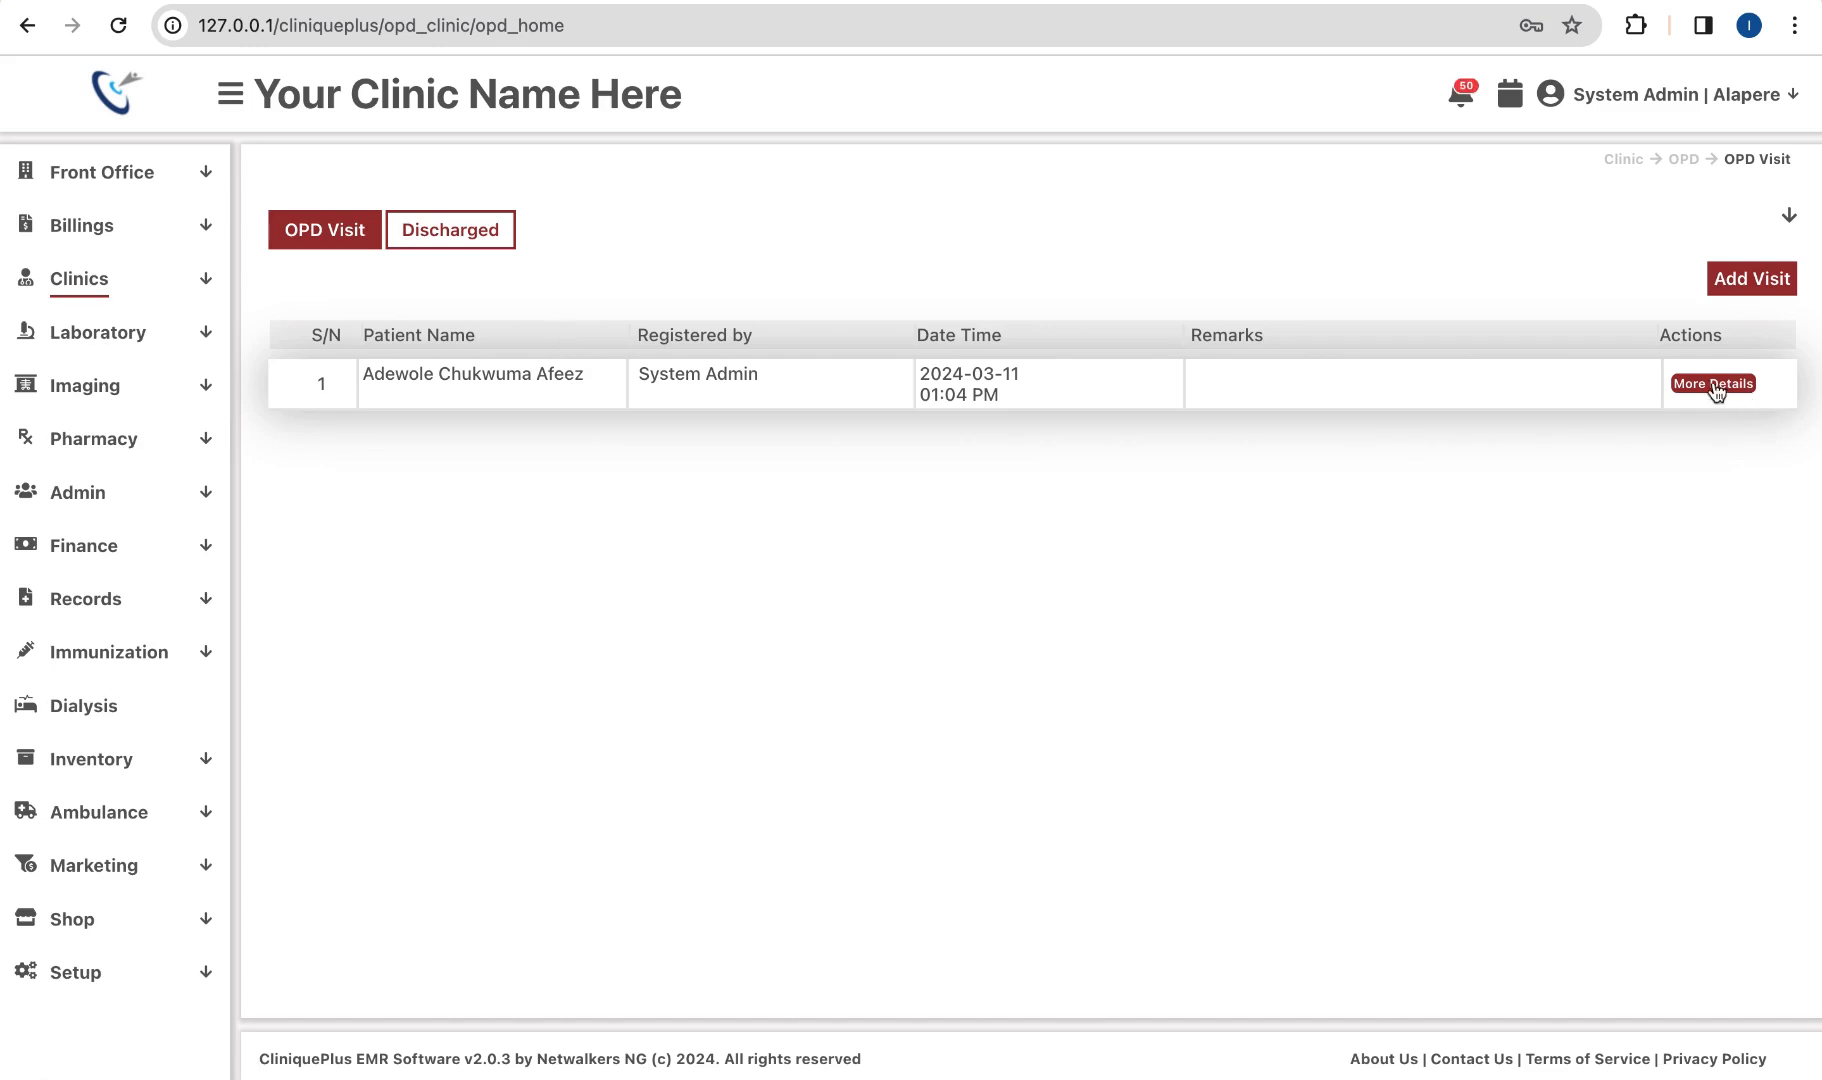
pyautogui.click(1713, 385)
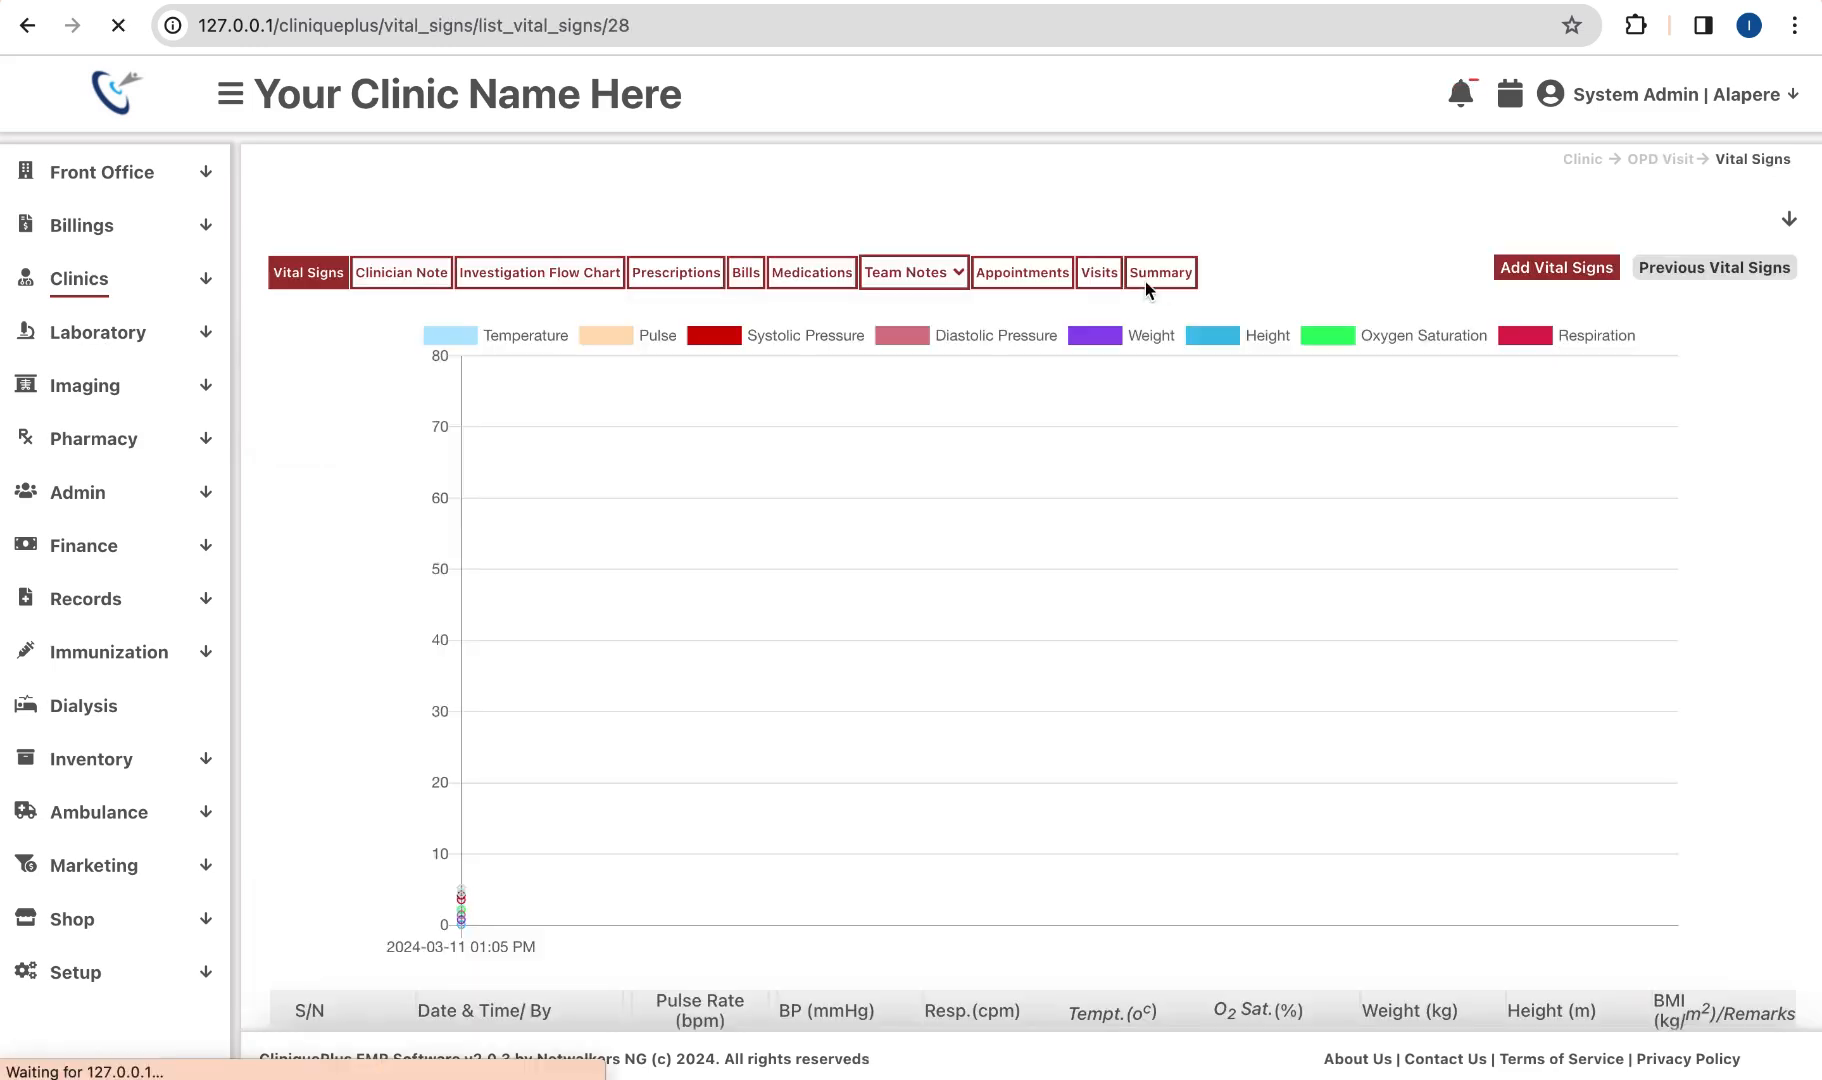
pyautogui.click(1164, 280)
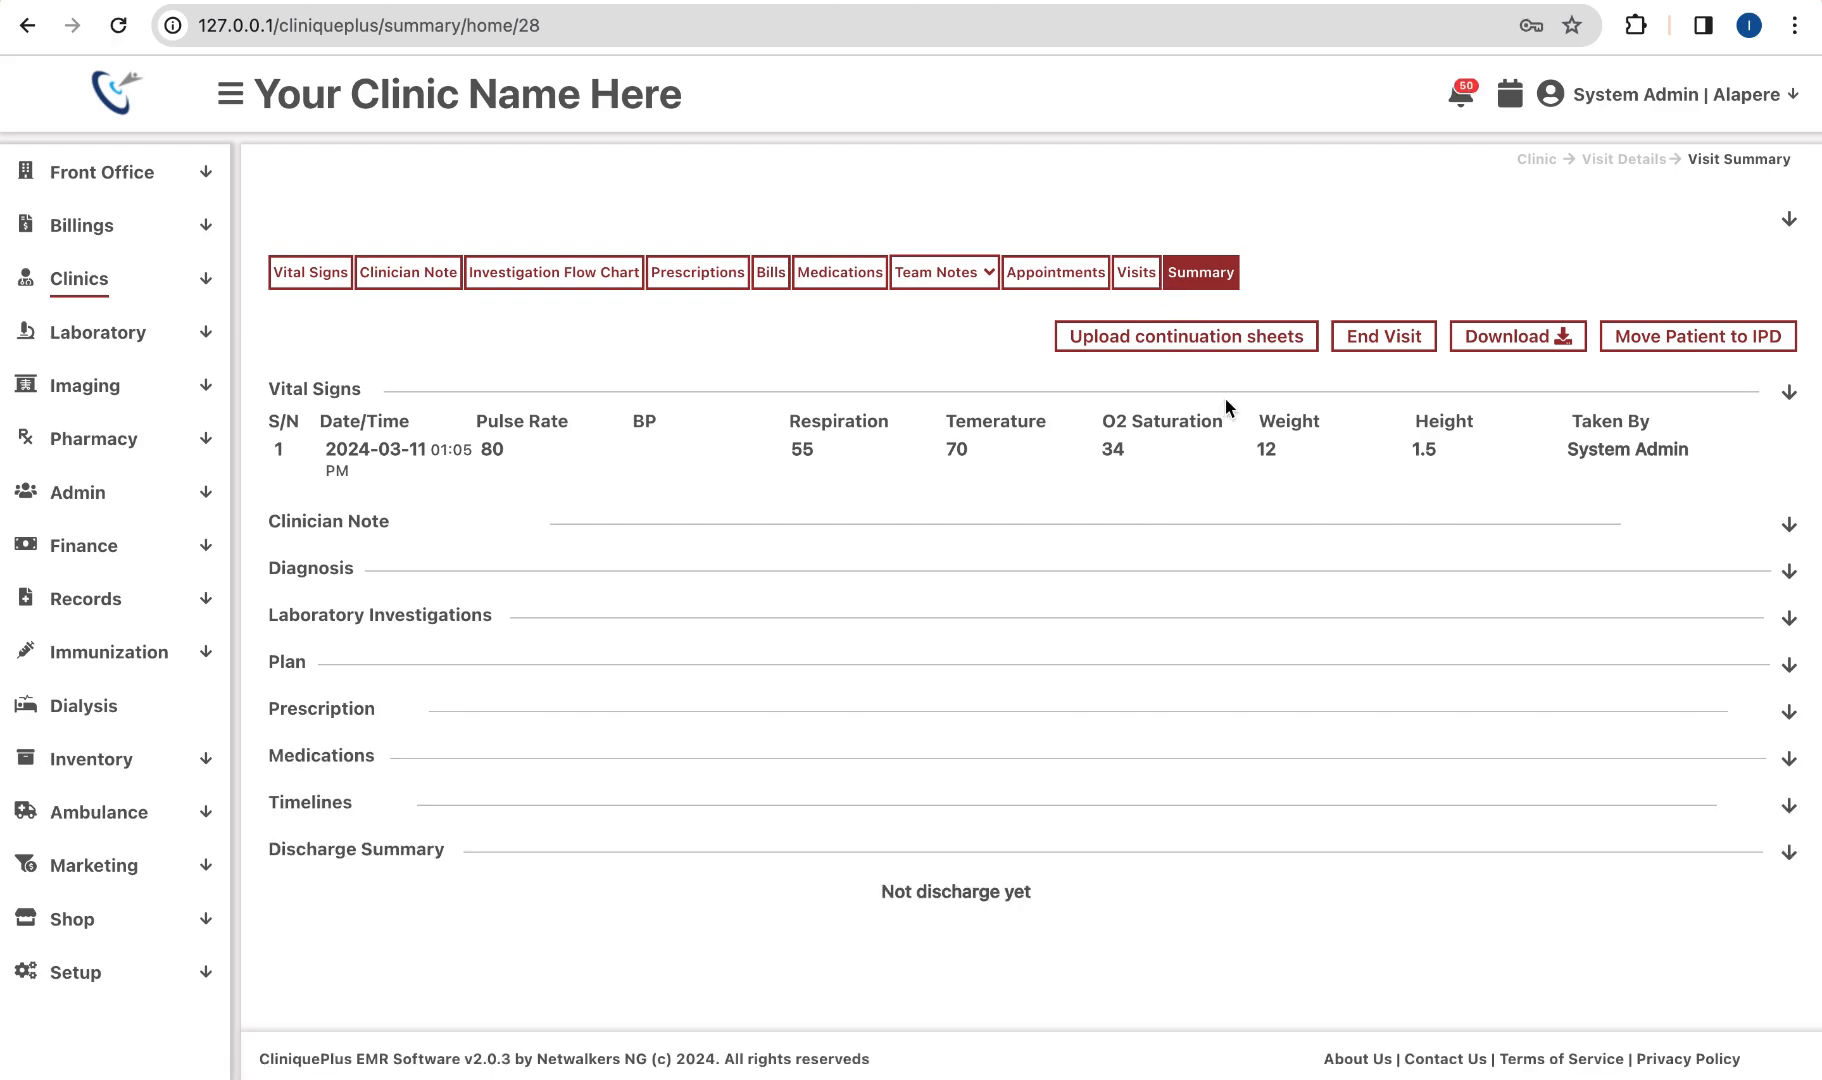
pyautogui.click(1398, 336)
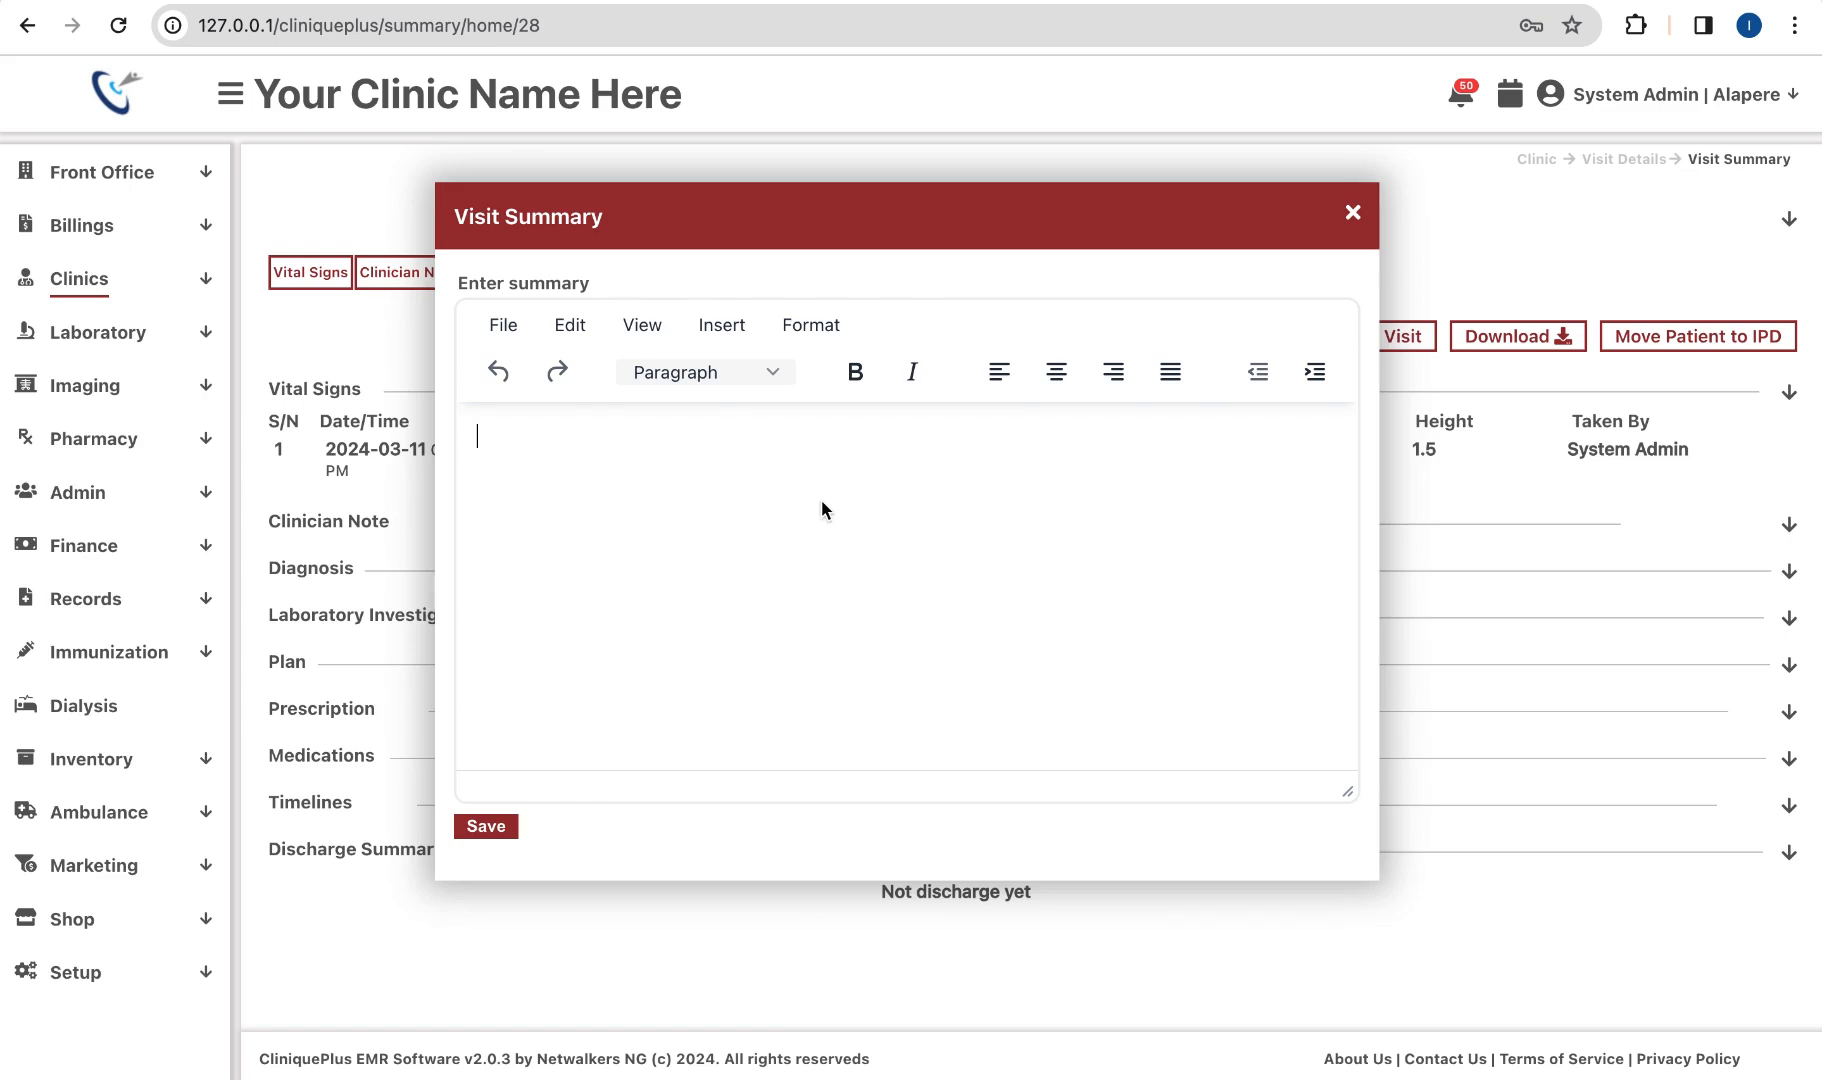
# Step: Discharge the OPD patient with visit summary 'nil' and return to the Gen. OPD list
pyautogui.write('nil')
pyautogui.click(503, 829)
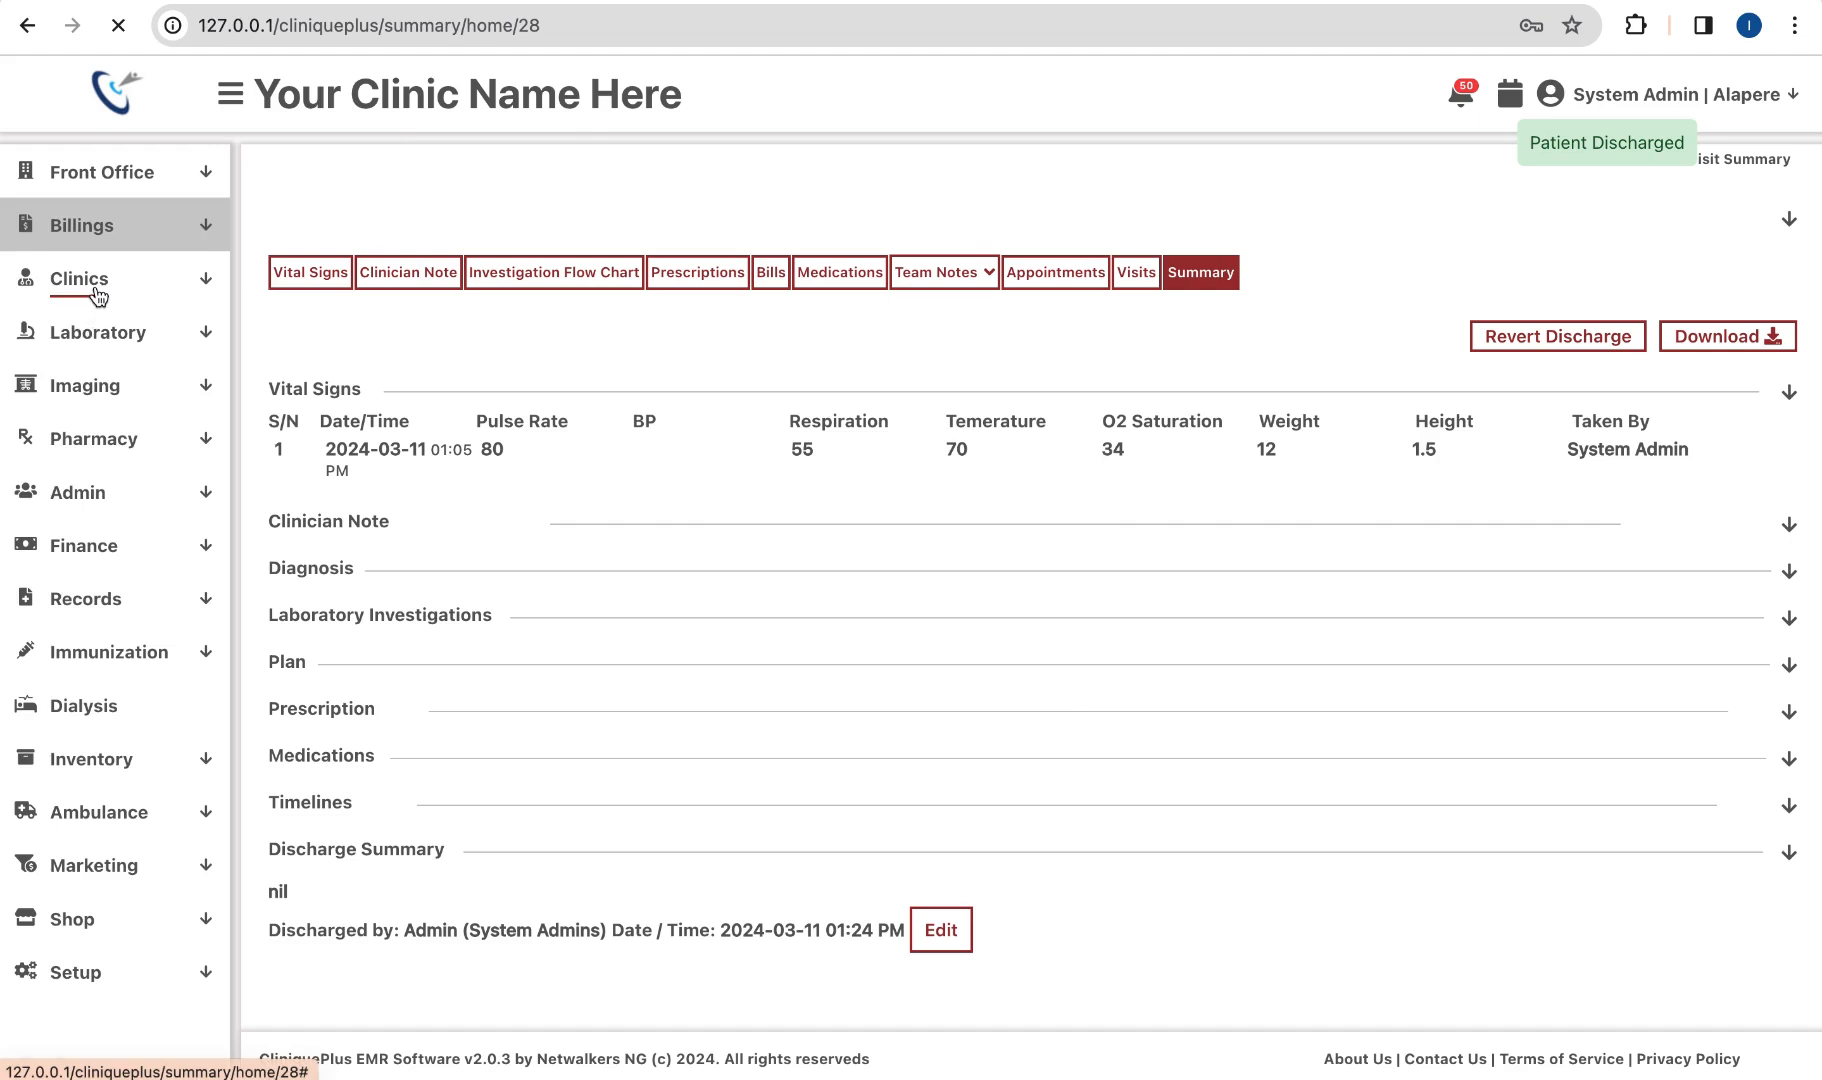
pyautogui.click(92, 284)
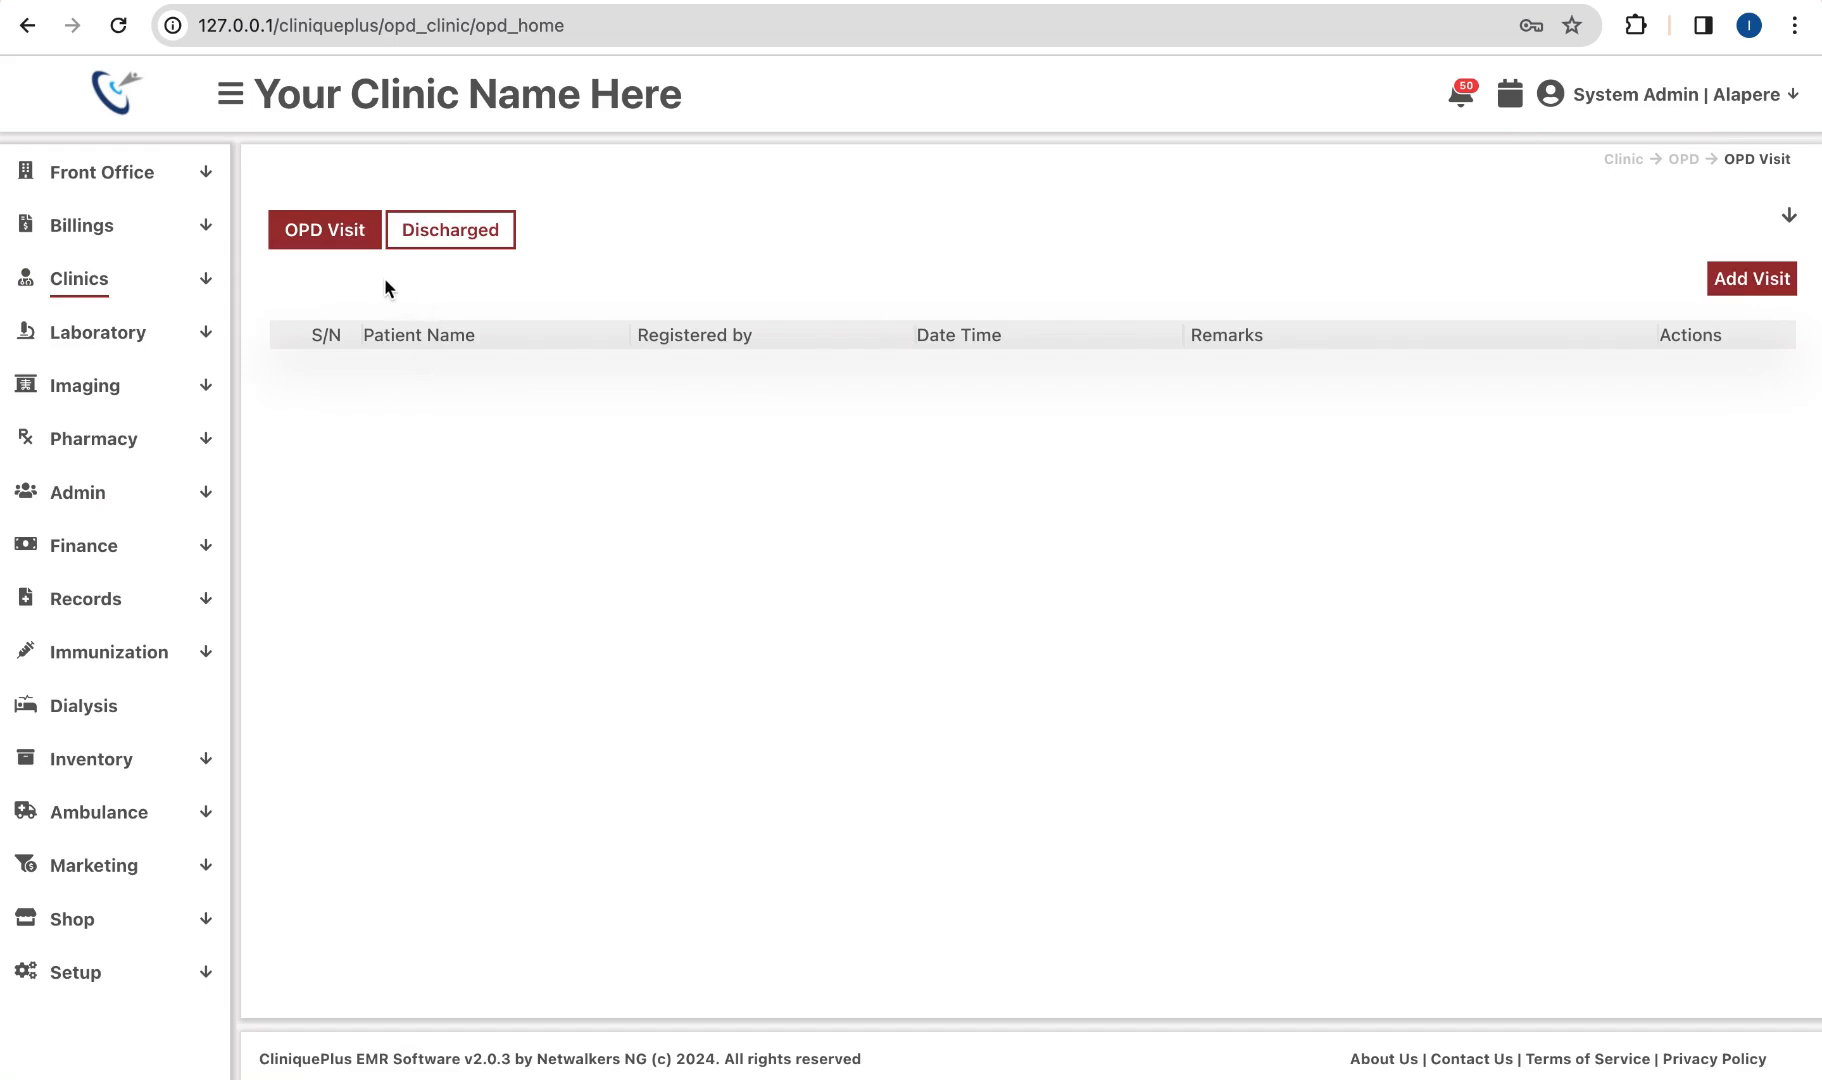
# Step: Confirm the patient in the Discharged OPD list, then go to the Clinics > IPD visit list
pyautogui.click(458, 243)
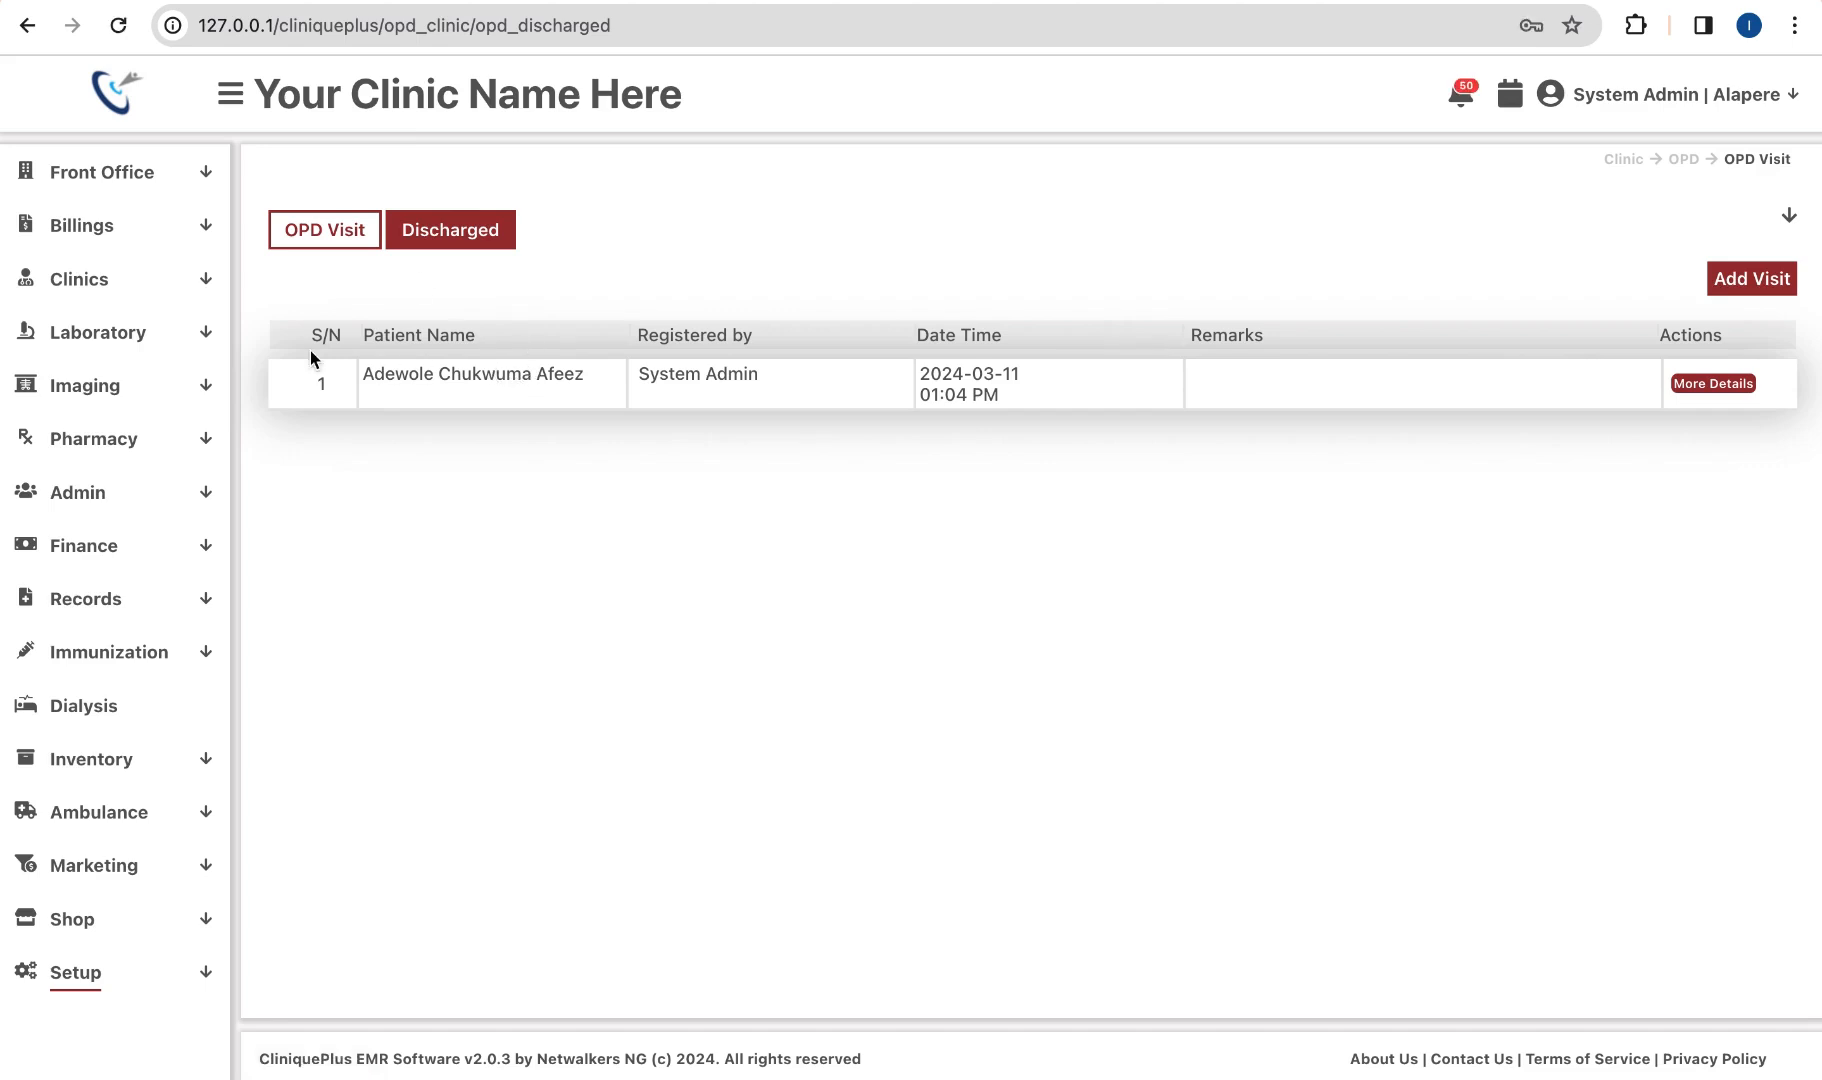
pyautogui.click(163, 297)
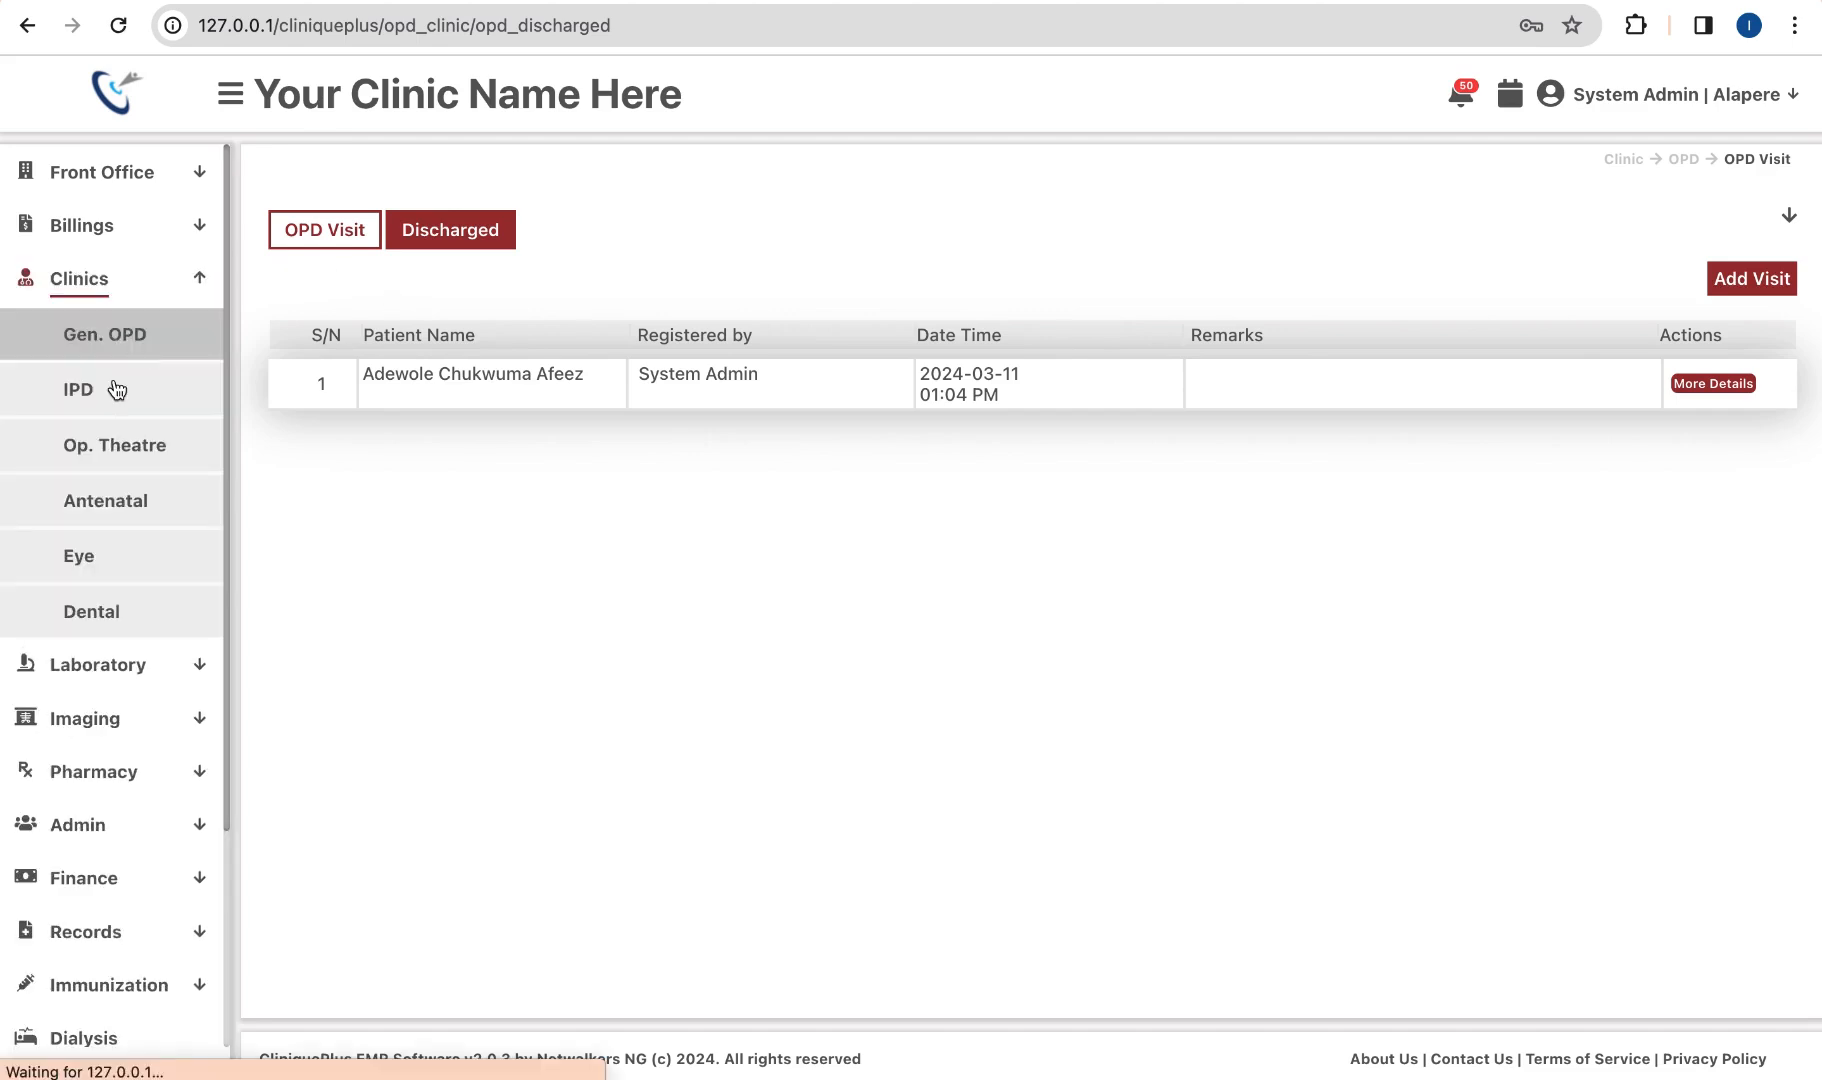
pyautogui.click(117, 390)
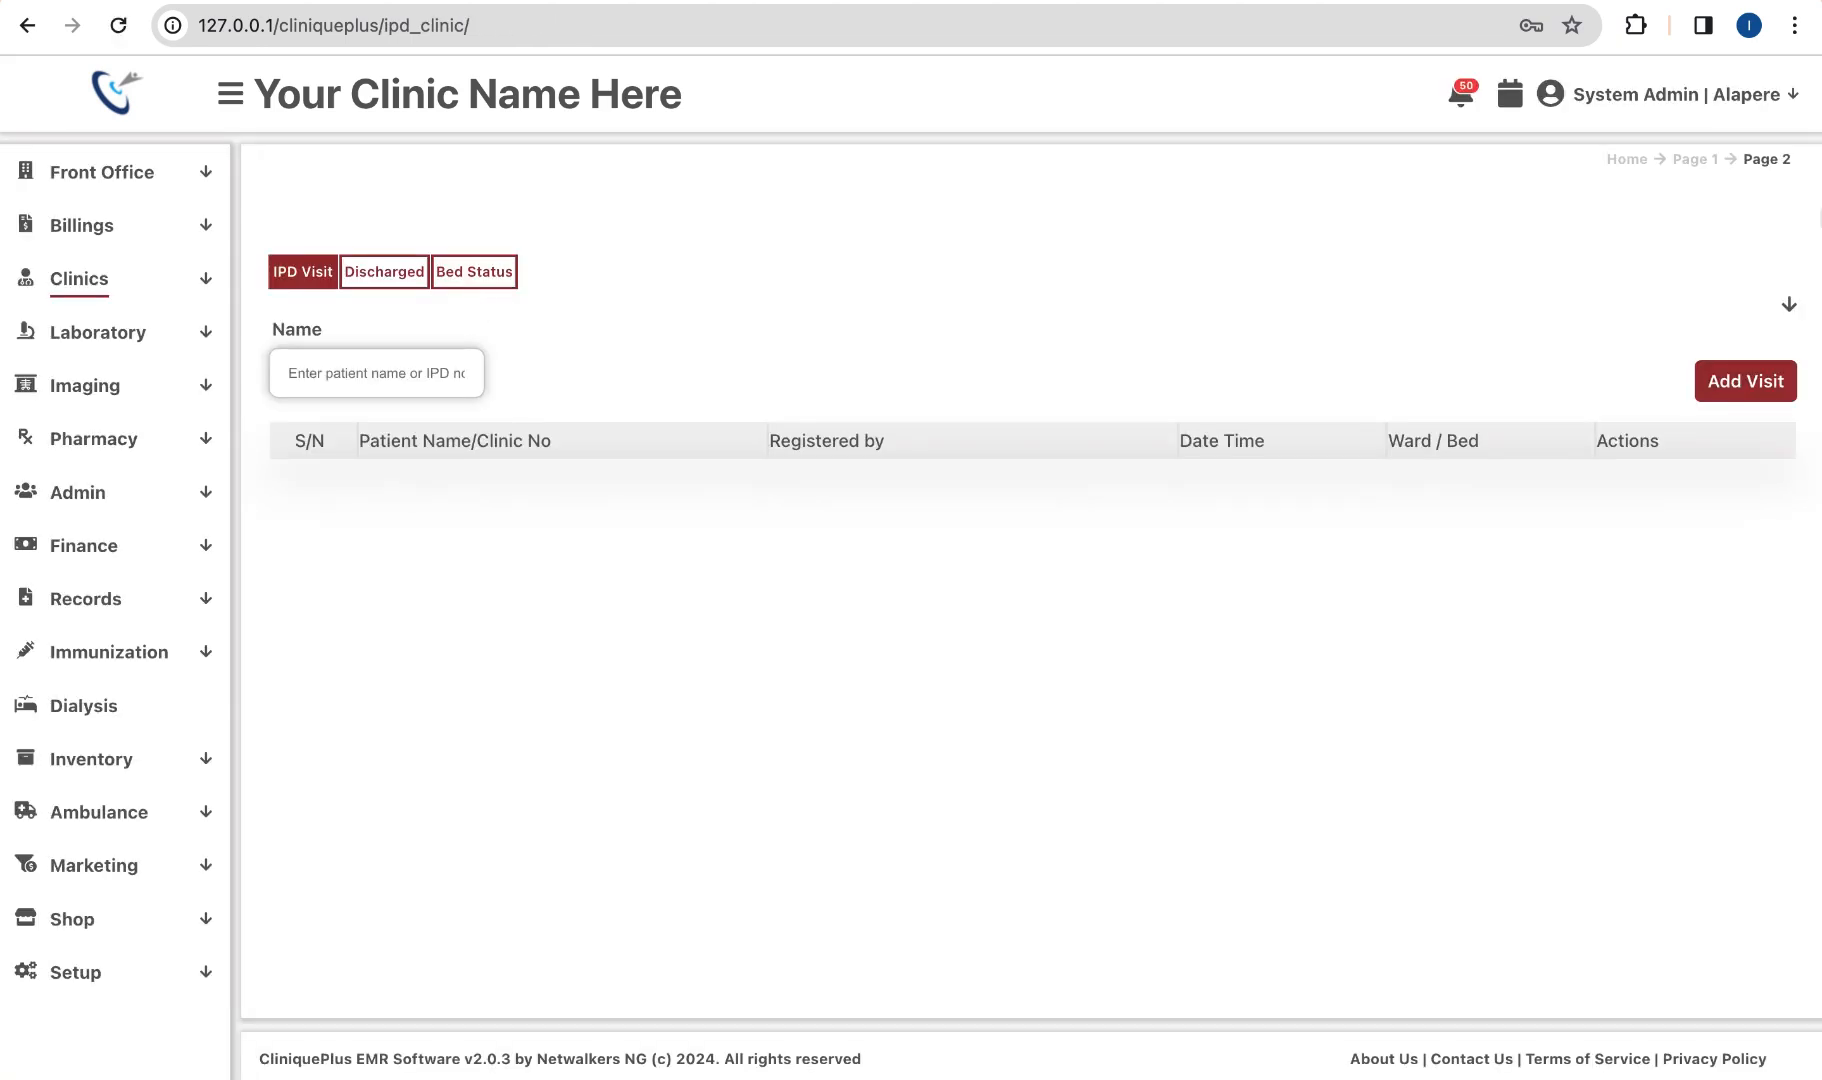
# Step: List IPD visits from 01/02/2024 to 12/03/2024 and open the first patient's visit details
pyautogui.click(1789, 304)
pyautogui.click(613, 371)
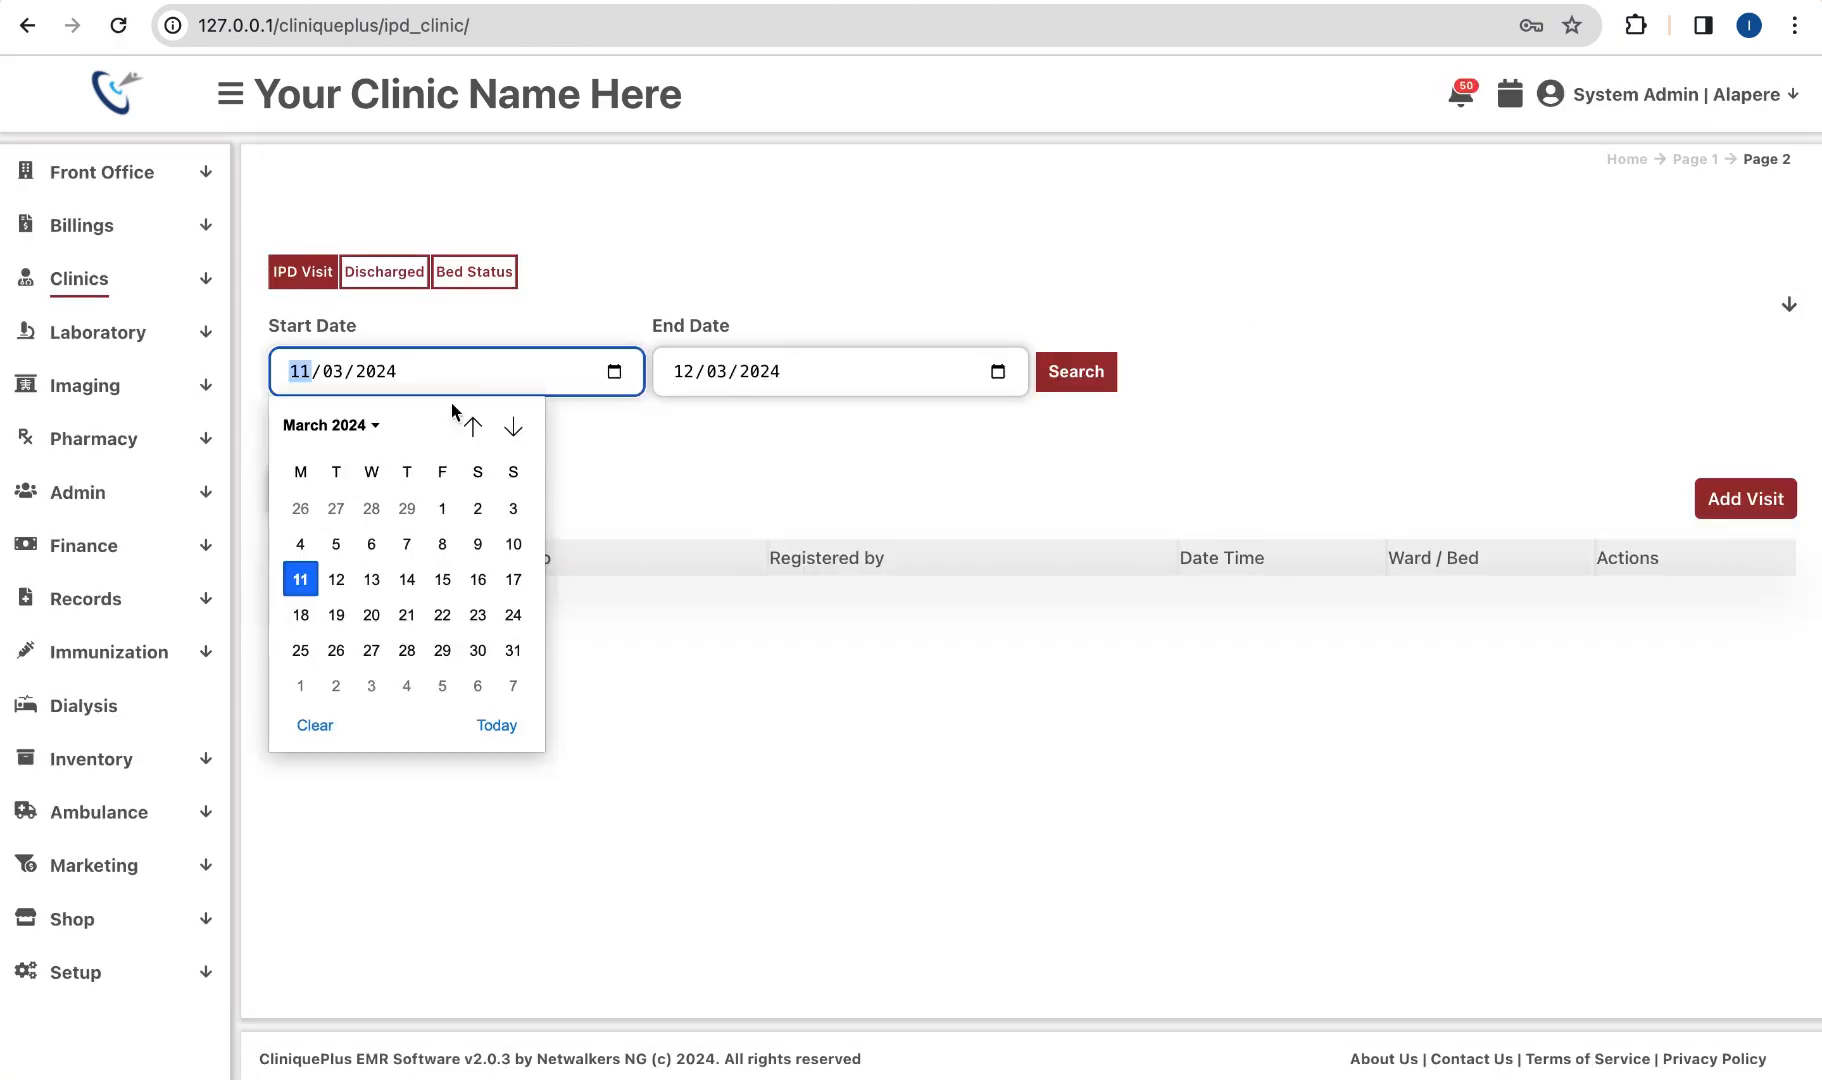
pyautogui.click(470, 436)
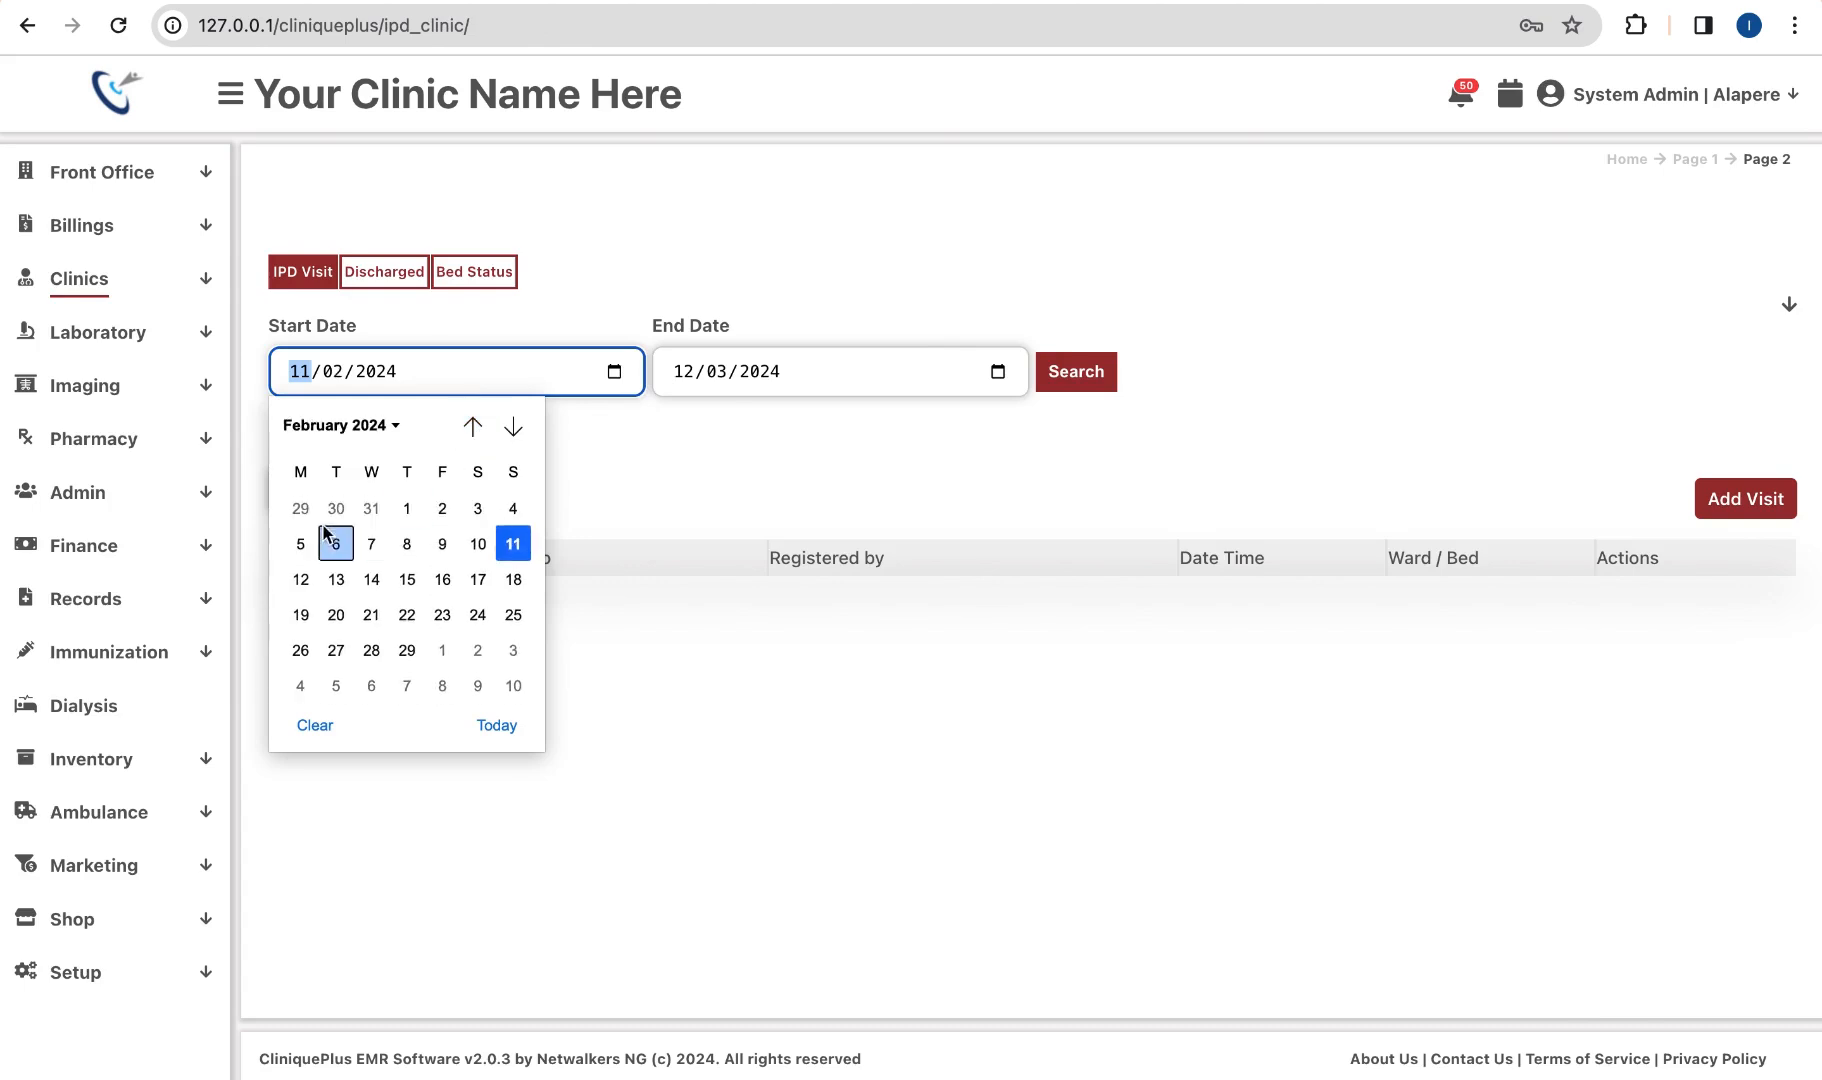
pyautogui.click(414, 510)
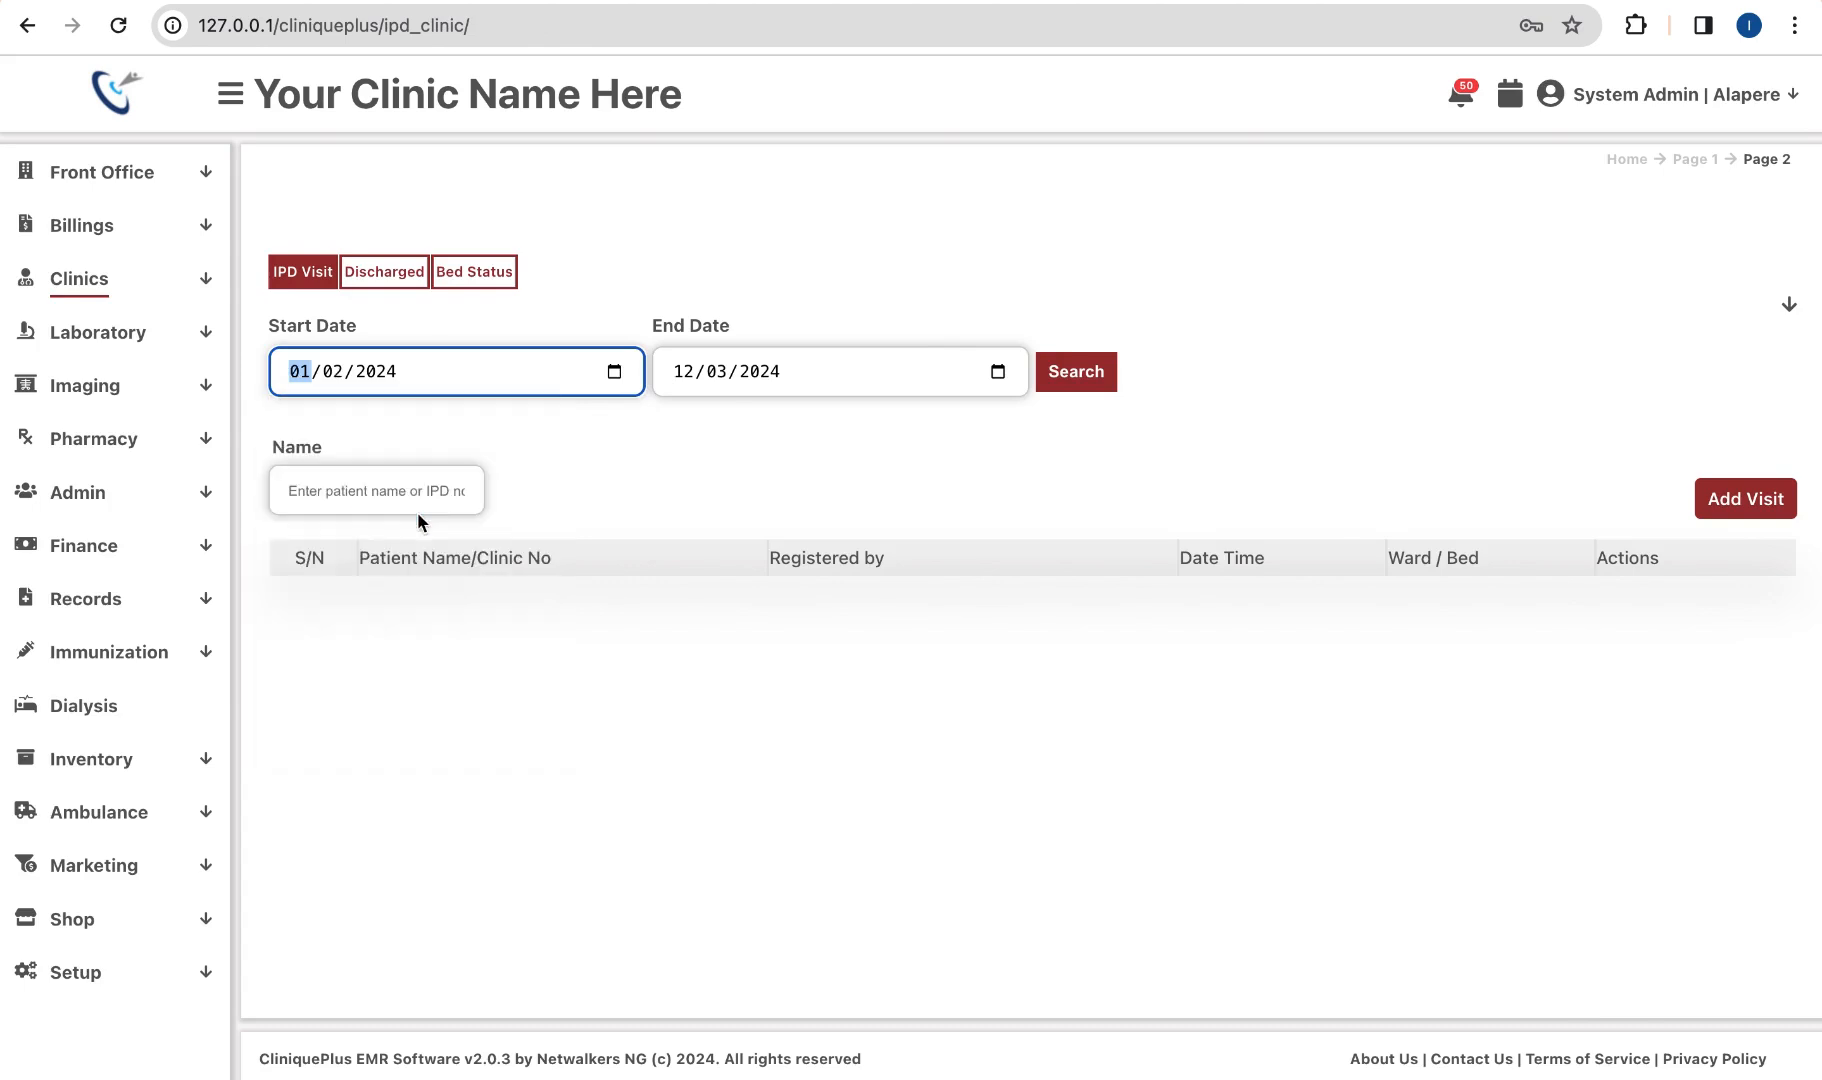
pyautogui.click(1092, 378)
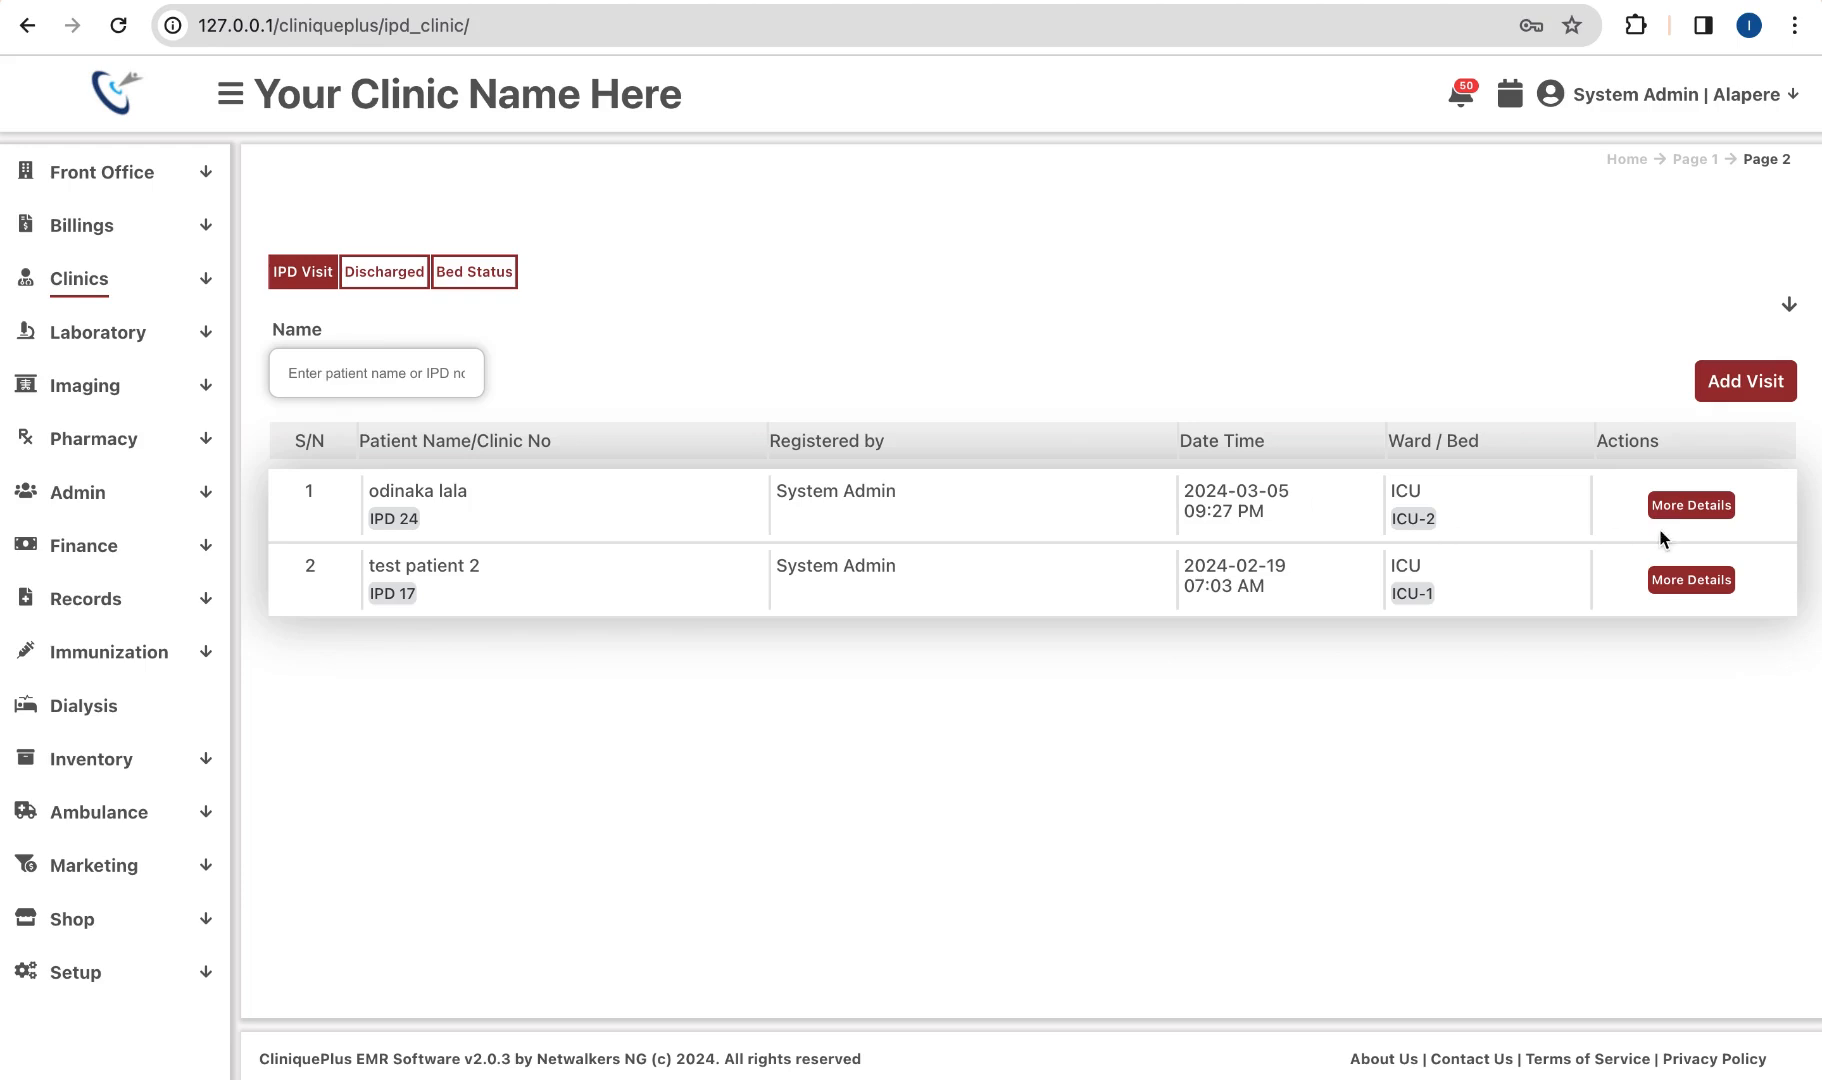
pyautogui.click(1695, 508)
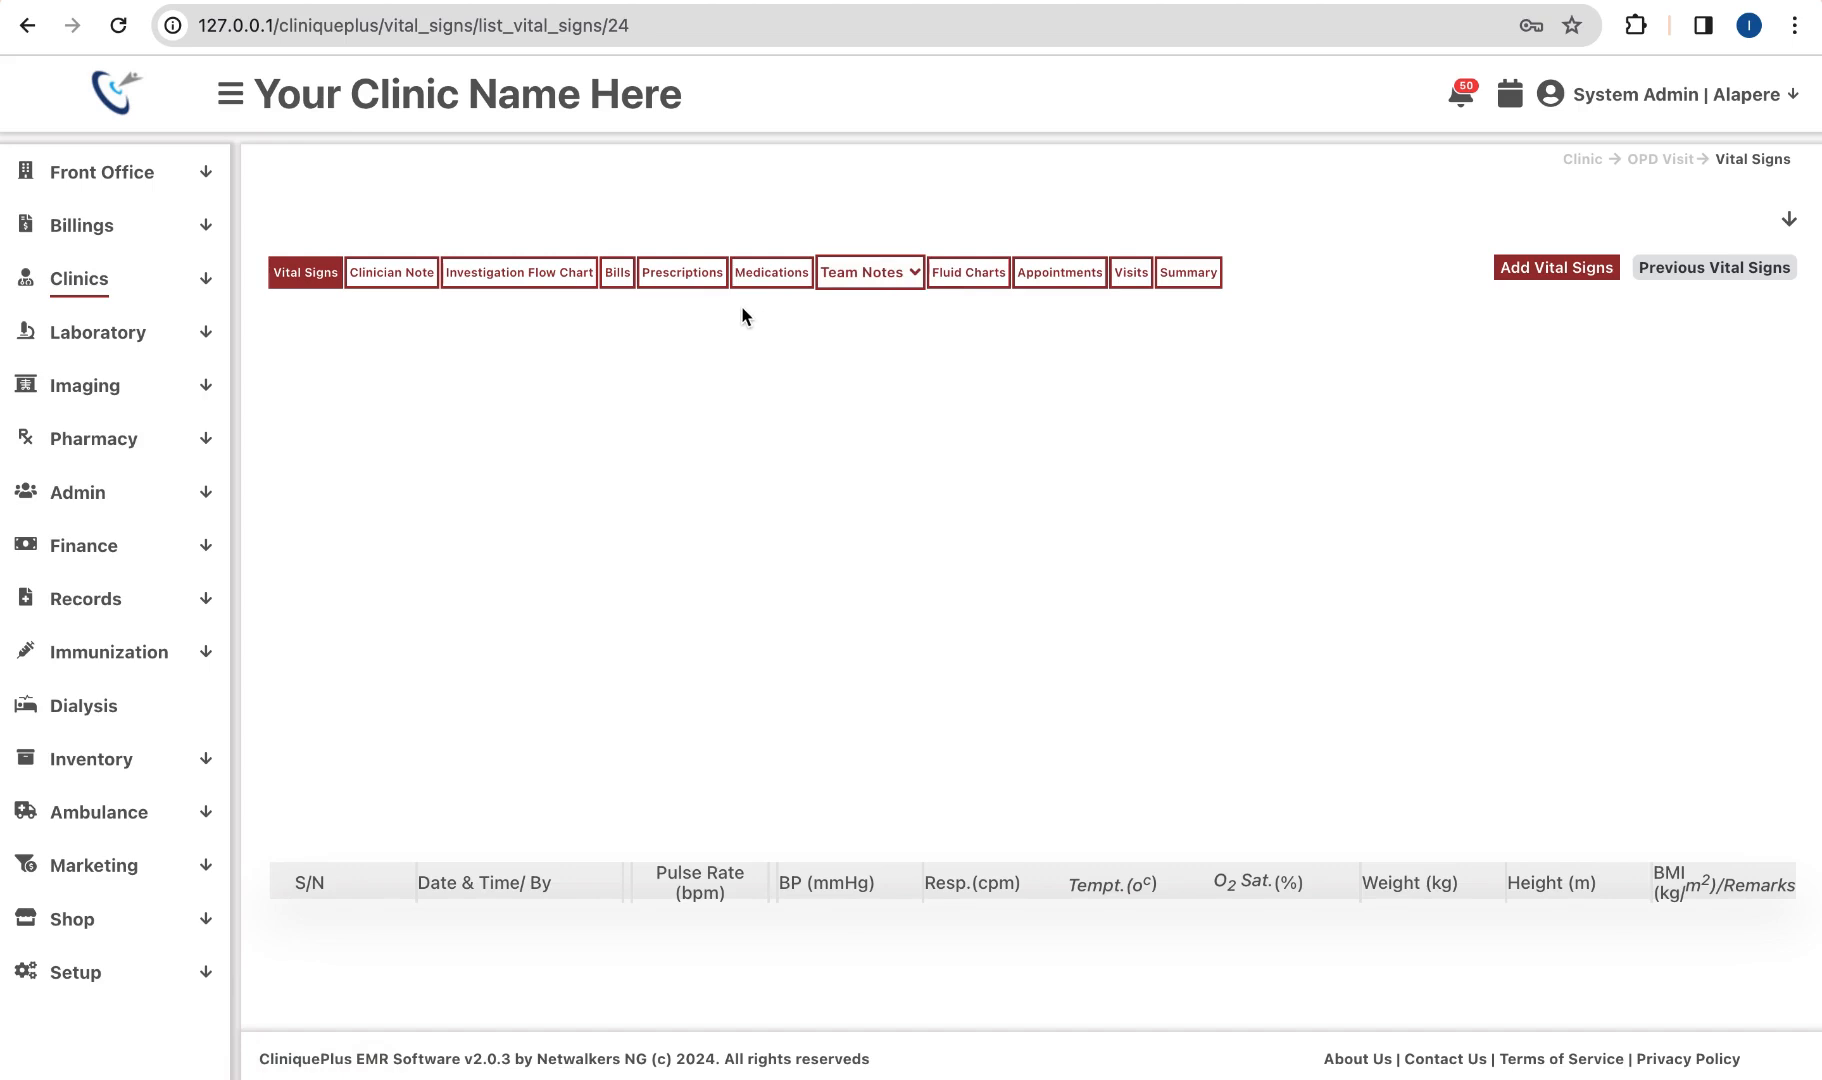
# Step: List the Team Notes types (Doctor's, Front Desk, Physiotherapist, Nurses) and stop the screen recording
pyautogui.click(855, 280)
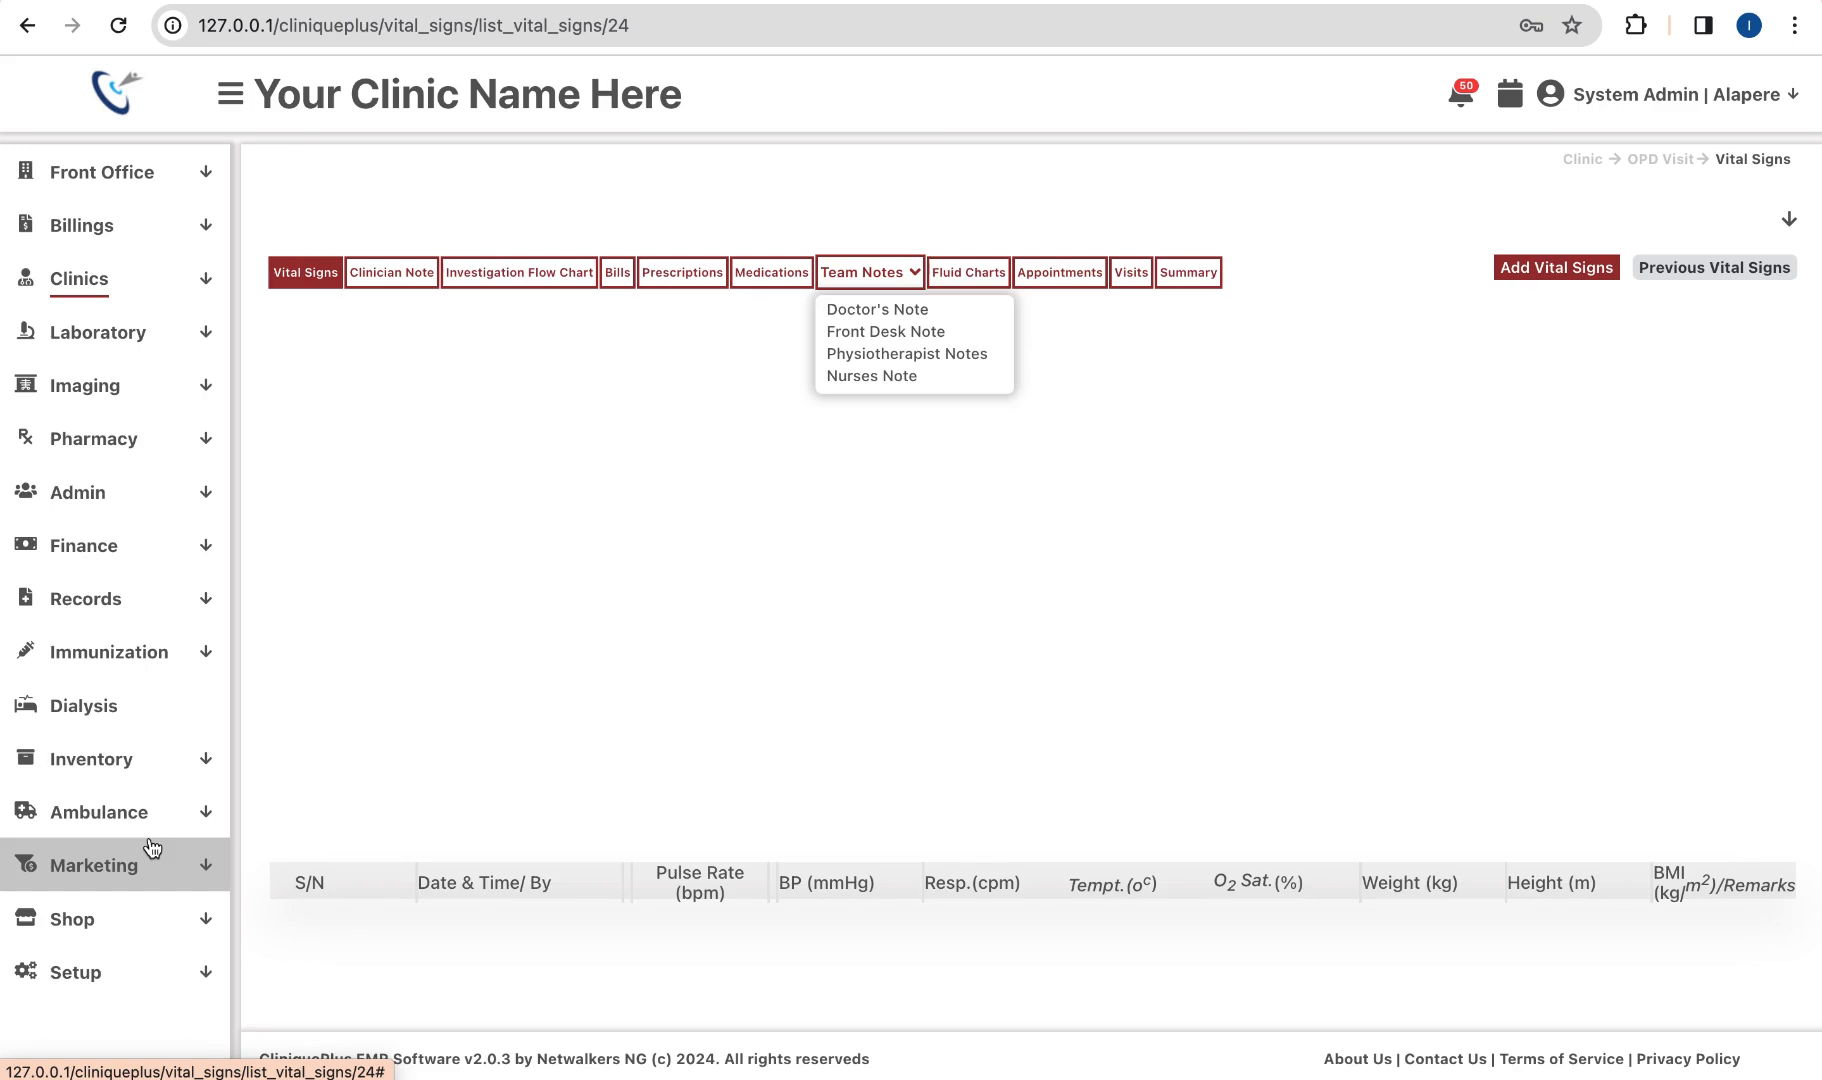
pyautogui.press('super+shift+5')
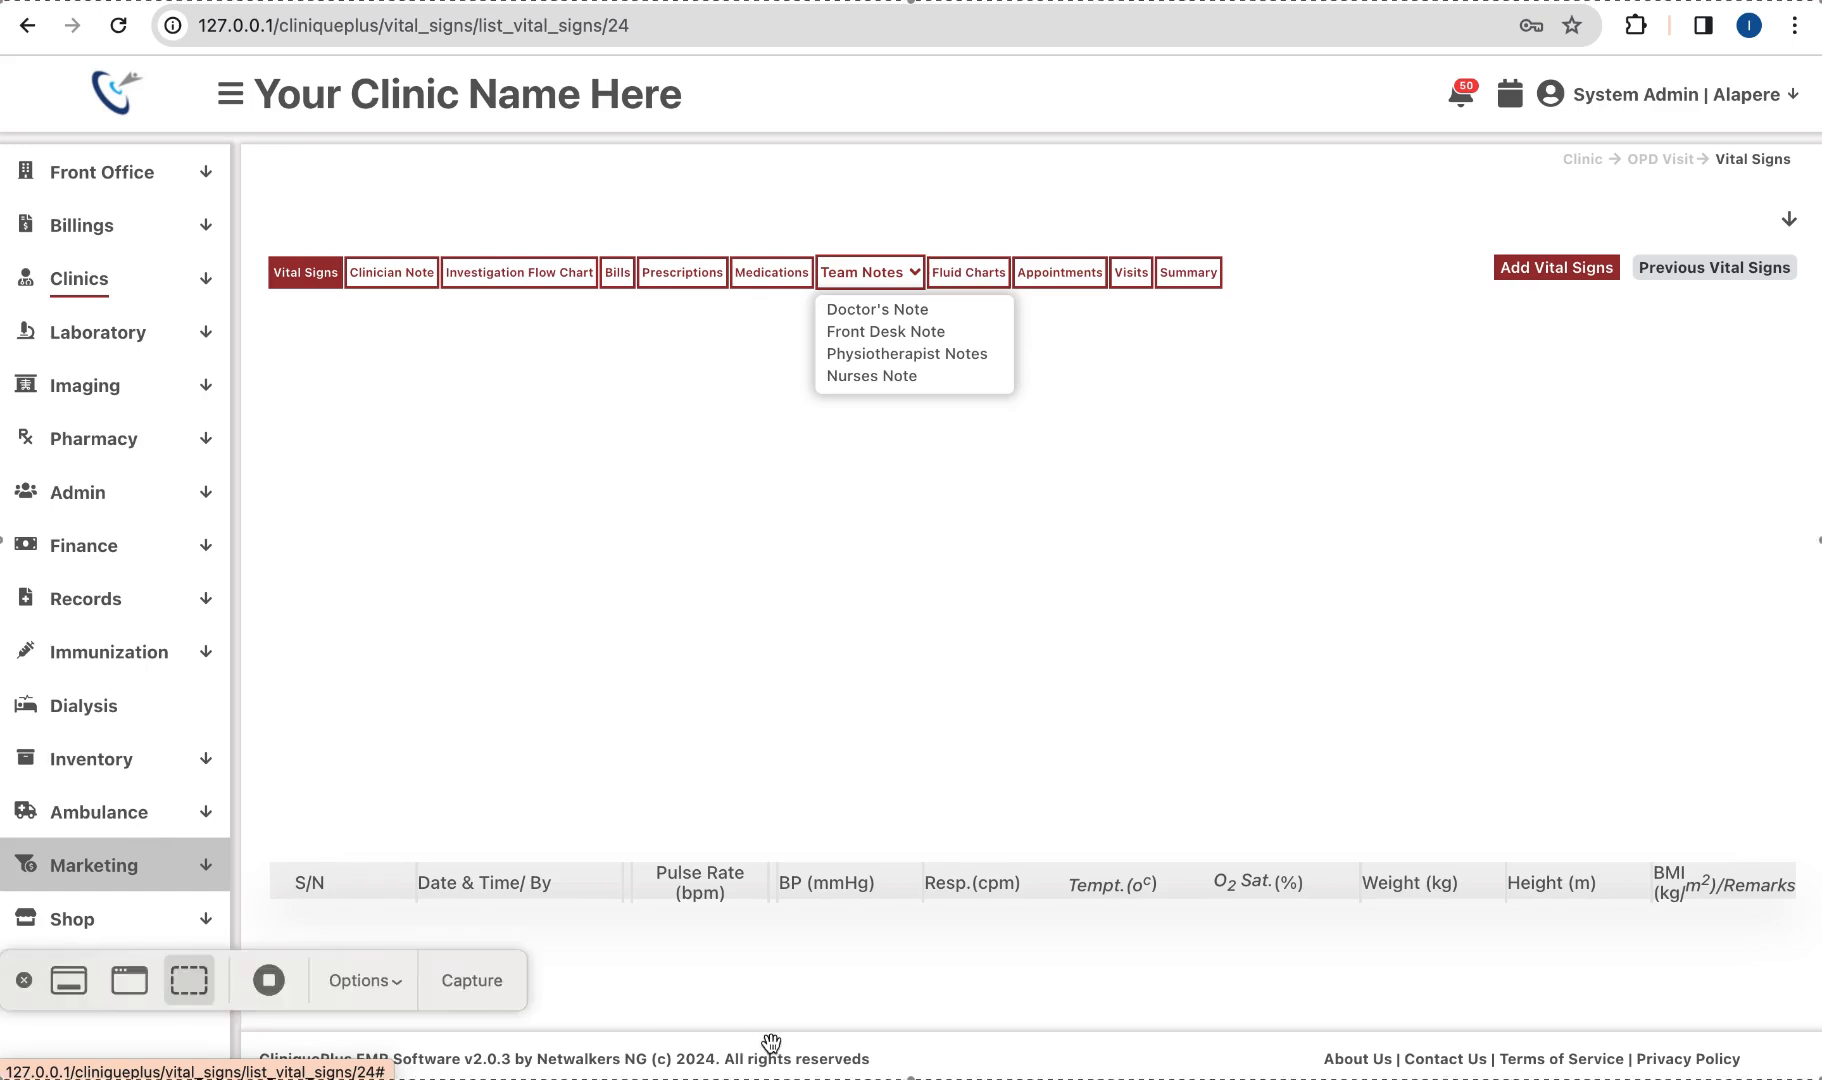
pyautogui.click(253, 992)
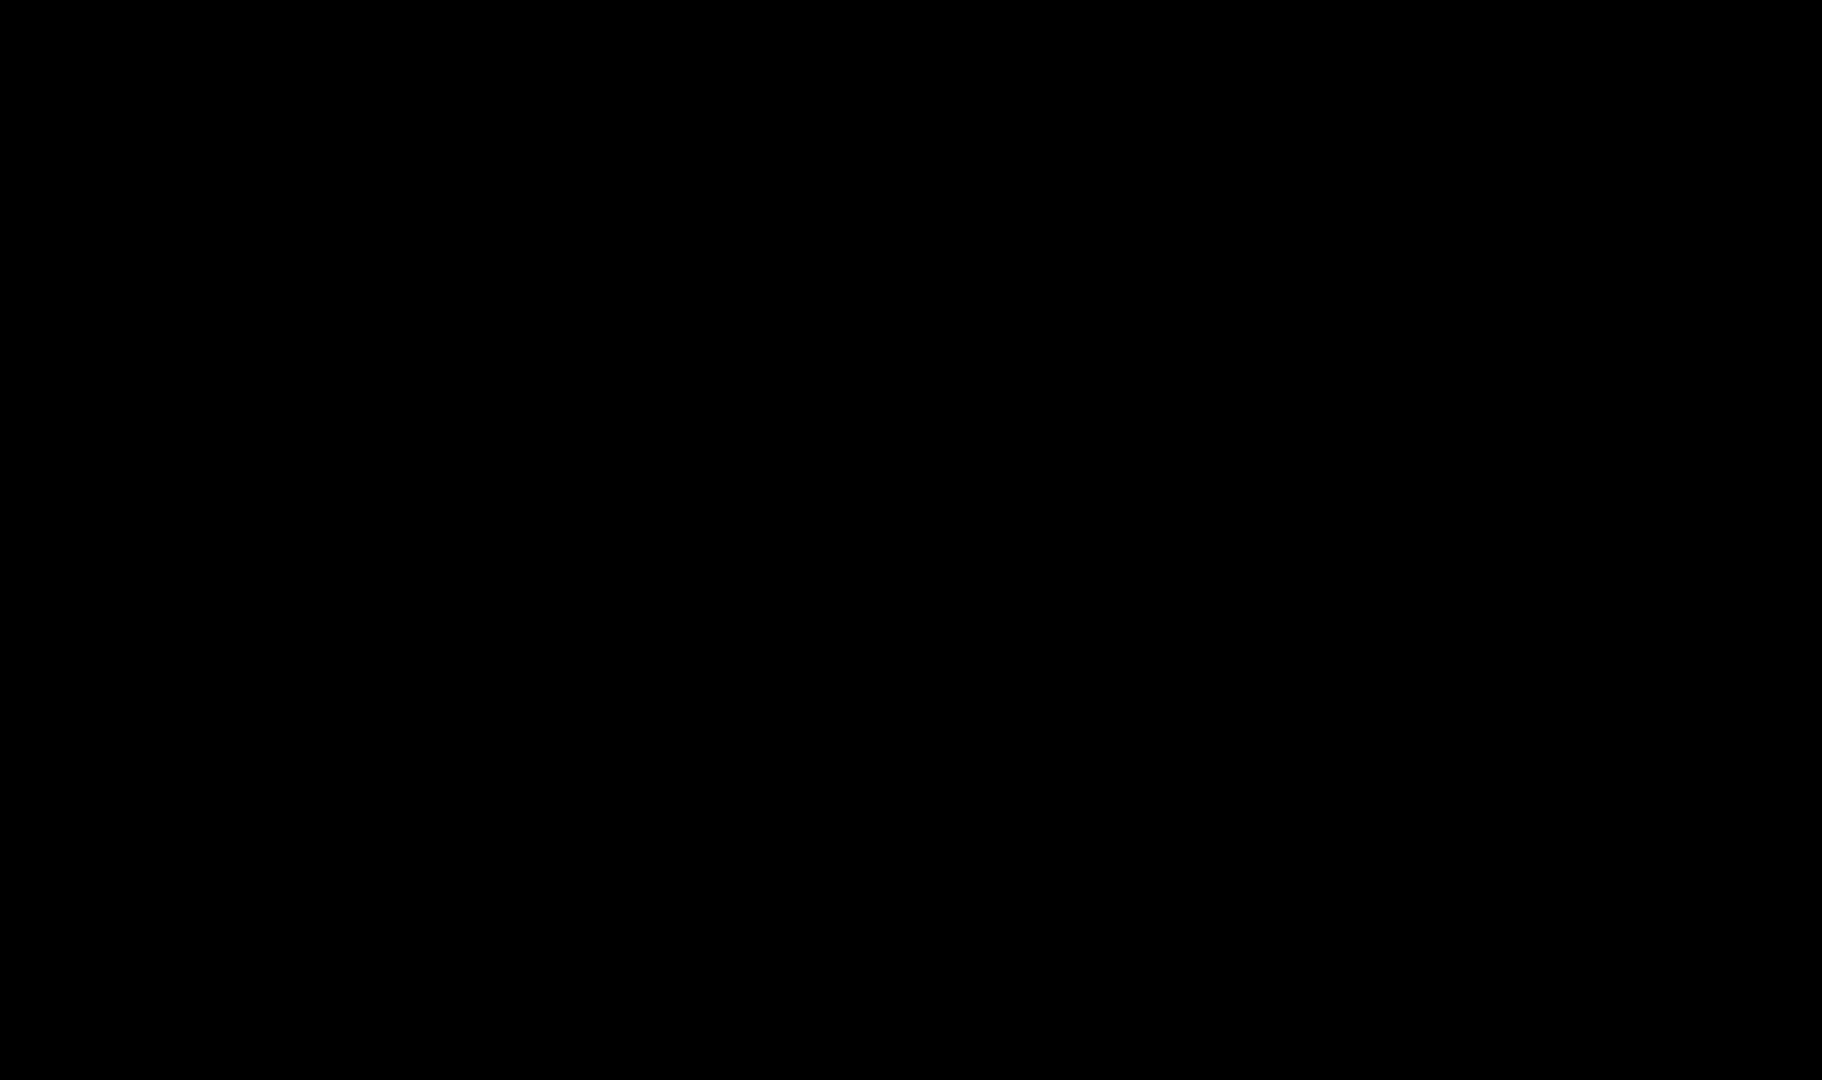